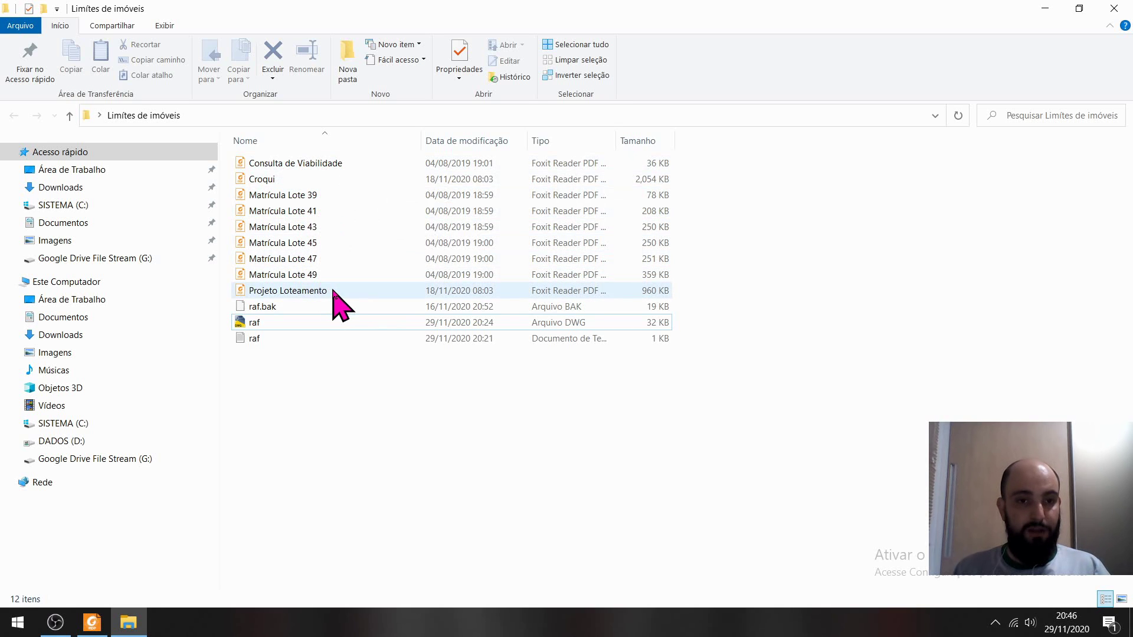
Step: Open the raf text document, examine the coordinate lines of the parafuso points L0034 to L0021, and close the document
{"action": "left_click", "coordinate": [309, 325]}
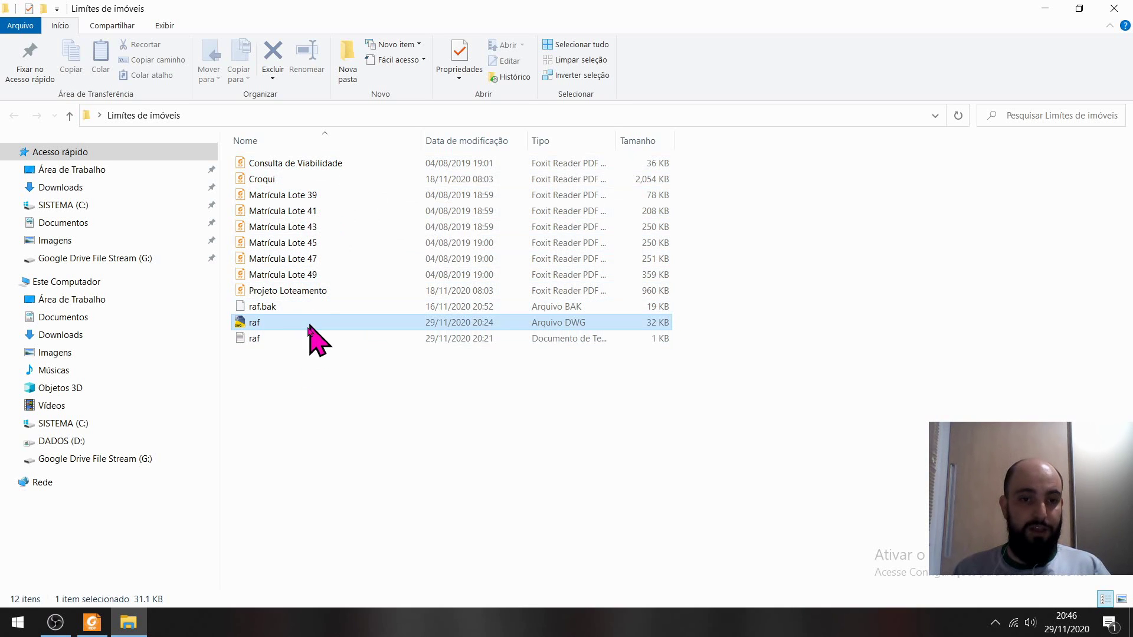
{"action": "left_click", "coordinate": [310, 338]}
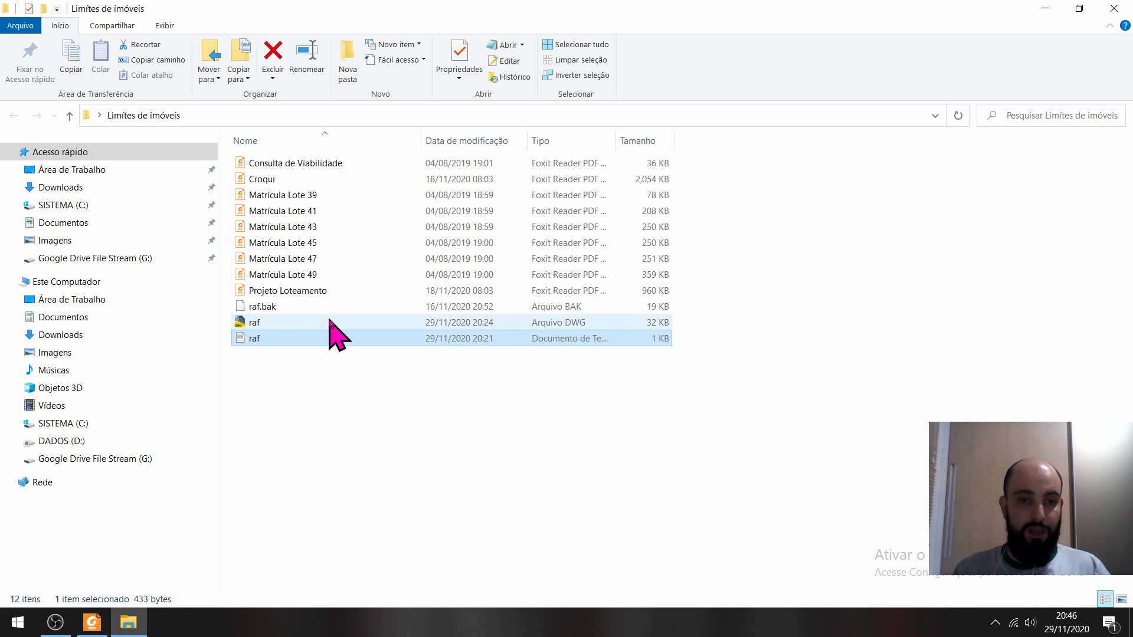
{"action": "double_click", "coordinate": [334, 338]}
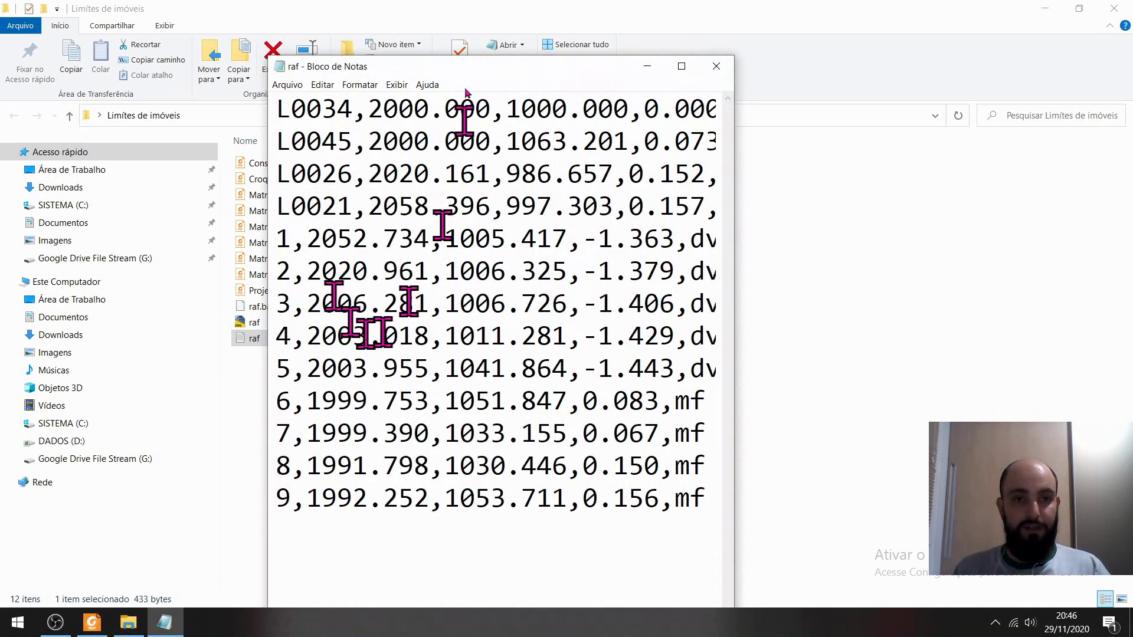
{"action": "left_click", "coordinate": [682, 67]}
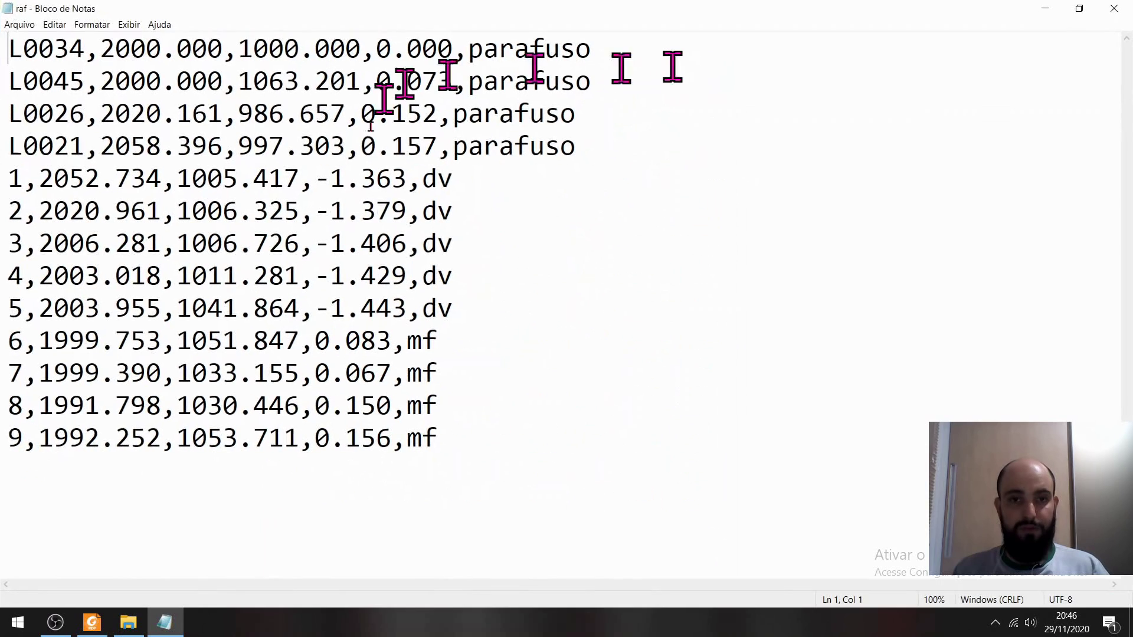
{"action": "left_click_drag", "start_coordinate": [101, 49], "coordinate": [436, 160]}
{"action": "left_click", "coordinate": [146, 84]}
{"action": "left_click_drag", "start_coordinate": [103, 47], "coordinate": [284, 60]}
{"action": "left_click", "coordinate": [1114, 9]}
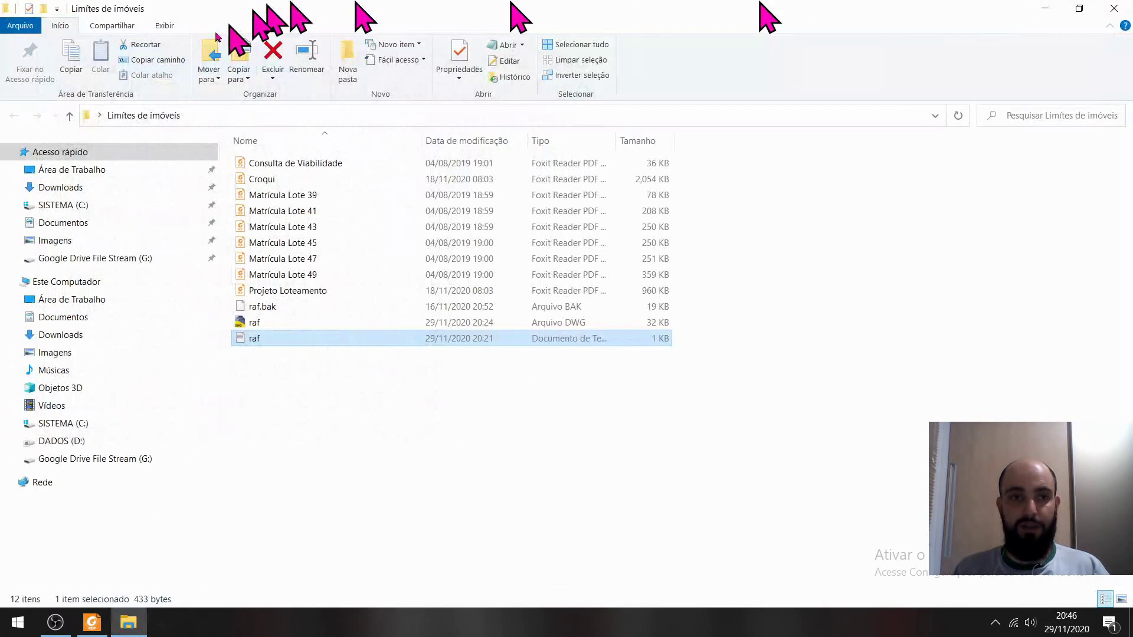
Step: Open the raf DWG drawing from the Limítes de imóveis folder in AutoCAD
{"action": "left_click", "coordinate": [325, 418]}
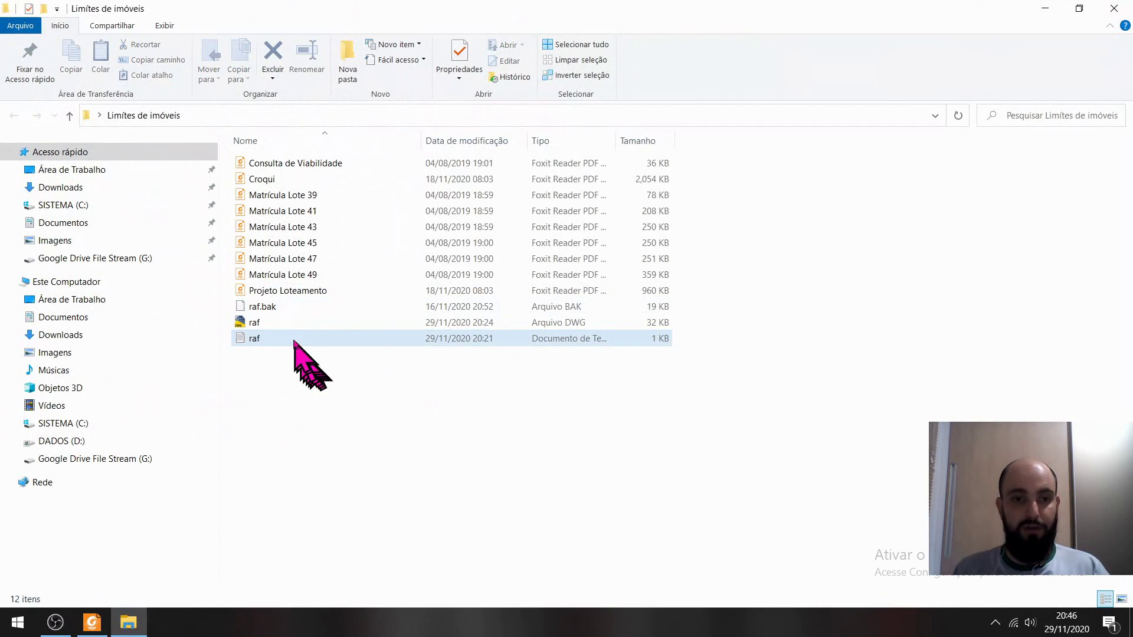
{"action": "double_click", "coordinate": [283, 322]}
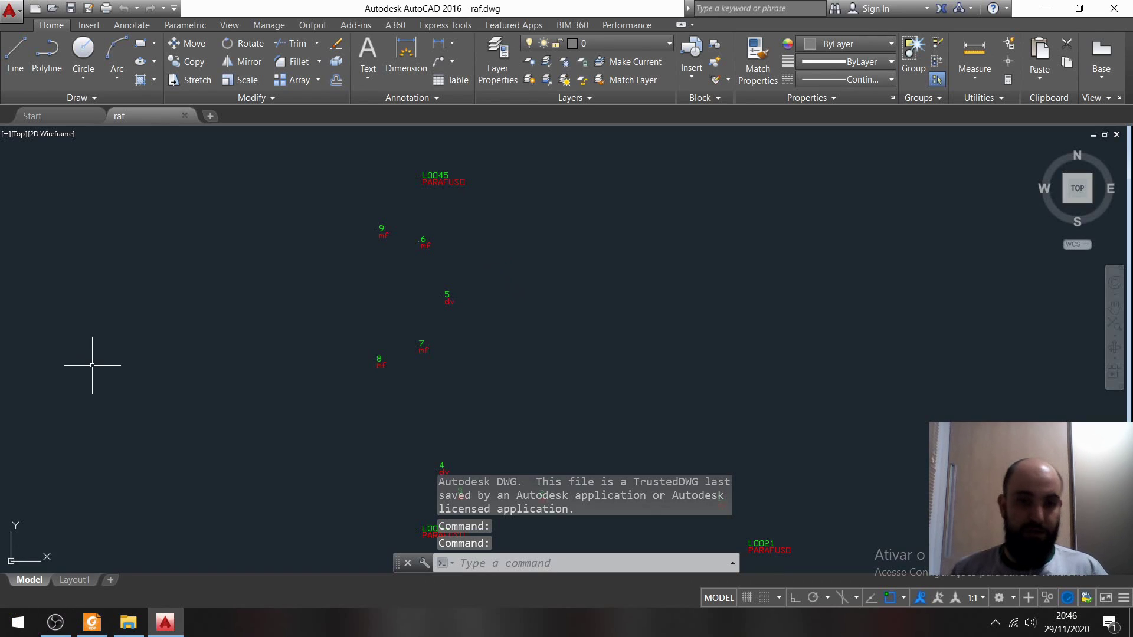
Step: Return to the project folder in File Explorer, review the complete point list in the raf text document, and close it
{"action": "left_click", "coordinate": [128, 623]}
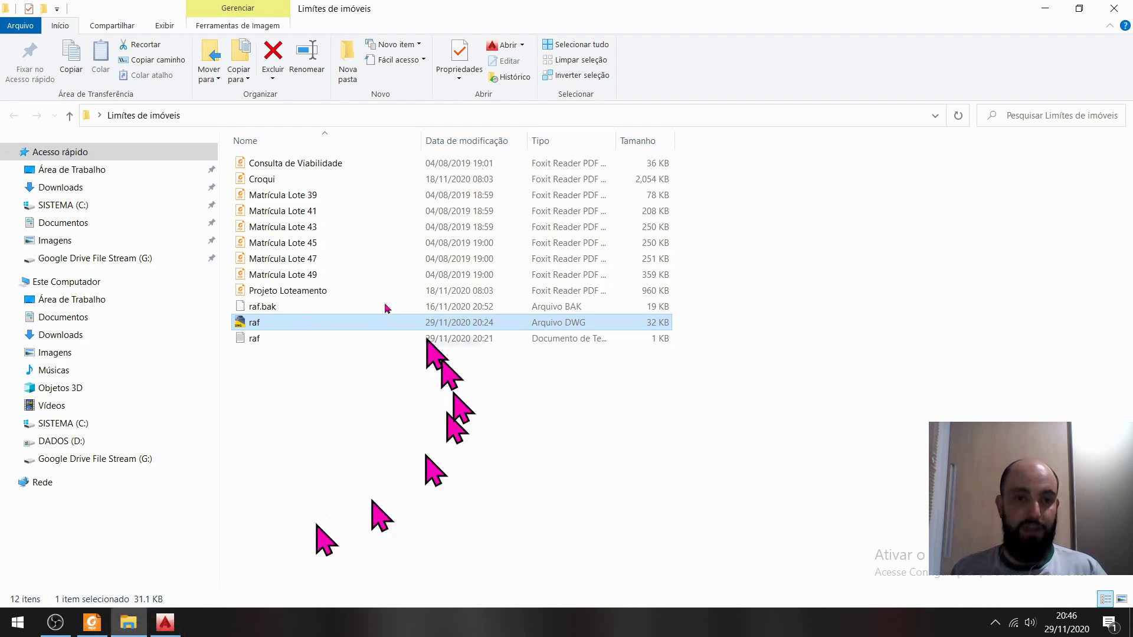
{"action": "double_click", "coordinate": [278, 339]}
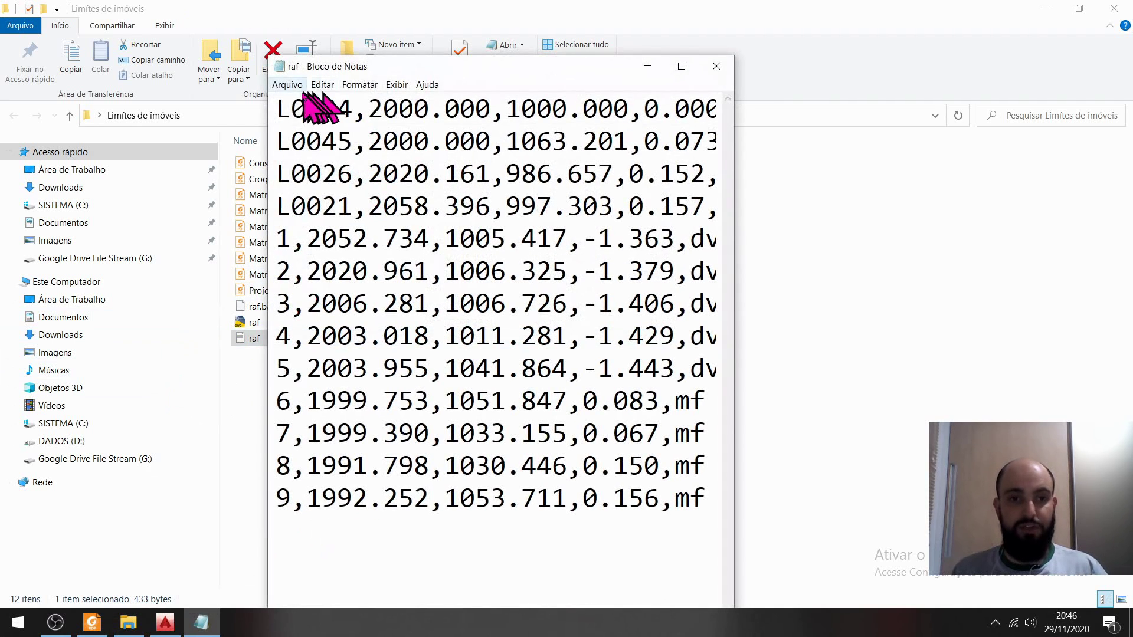
{"action": "left_click_drag", "start_coordinate": [278, 107], "coordinate": [702, 513]}
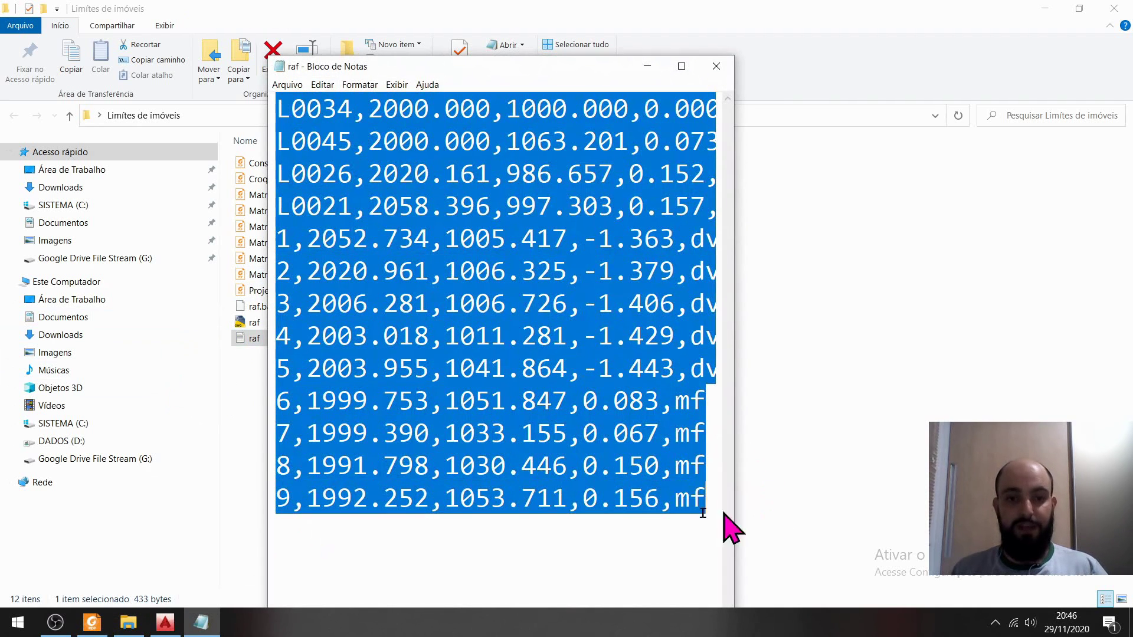
{"action": "left_click", "coordinate": [716, 66]}
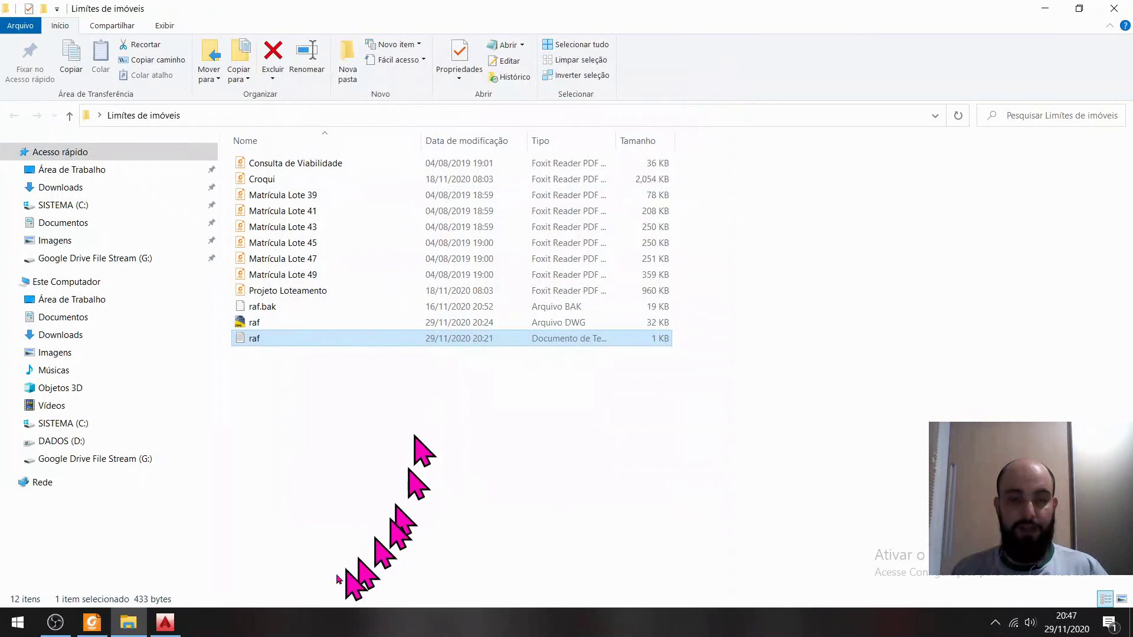
Step: Switch back to the raf drawing in AutoCAD and examine the layout of the PARAFUSO control points and the numbered survey points
{"action": "left_click", "coordinate": [165, 623]}
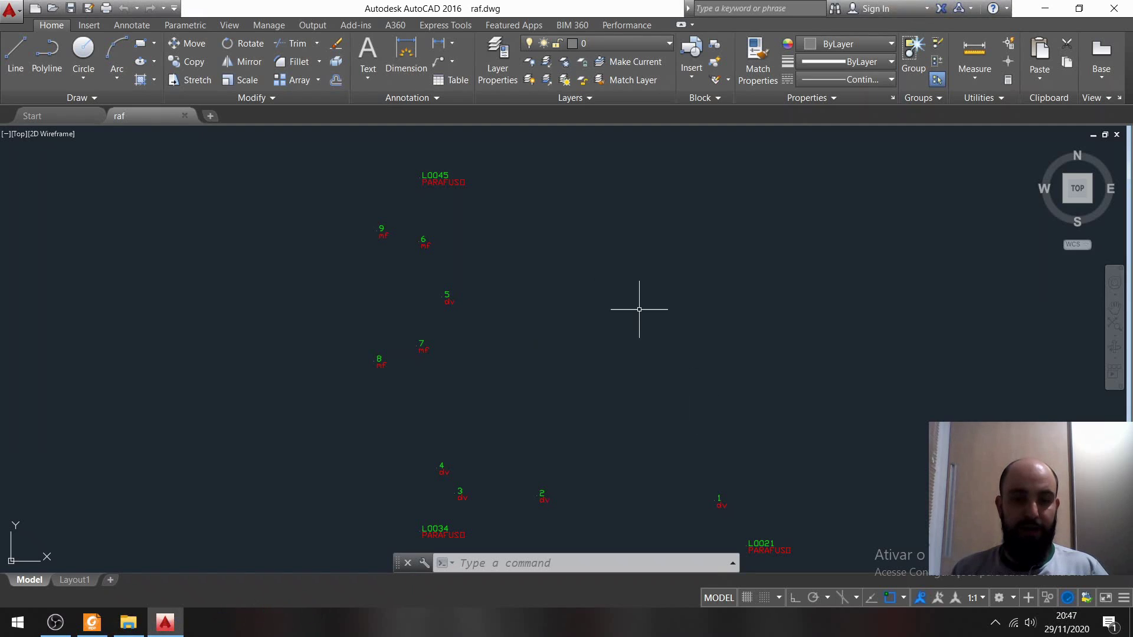
{"action": "scroll", "coordinate": [639, 309], "scroll_direction": "down", "scroll_amount": 3}
{"action": "scroll", "coordinate": [561, 271], "scroll_direction": "up", "scroll_amount": 5}
{"action": "mouse_move", "coordinate": [529, 266]}
{"action": "middle_mouse_down"}
{"action": "mouse_move", "coordinate": [512, 313]}
{"action": "mouse_move", "coordinate": [543, 344]}
{"action": "middle_mouse_up"}
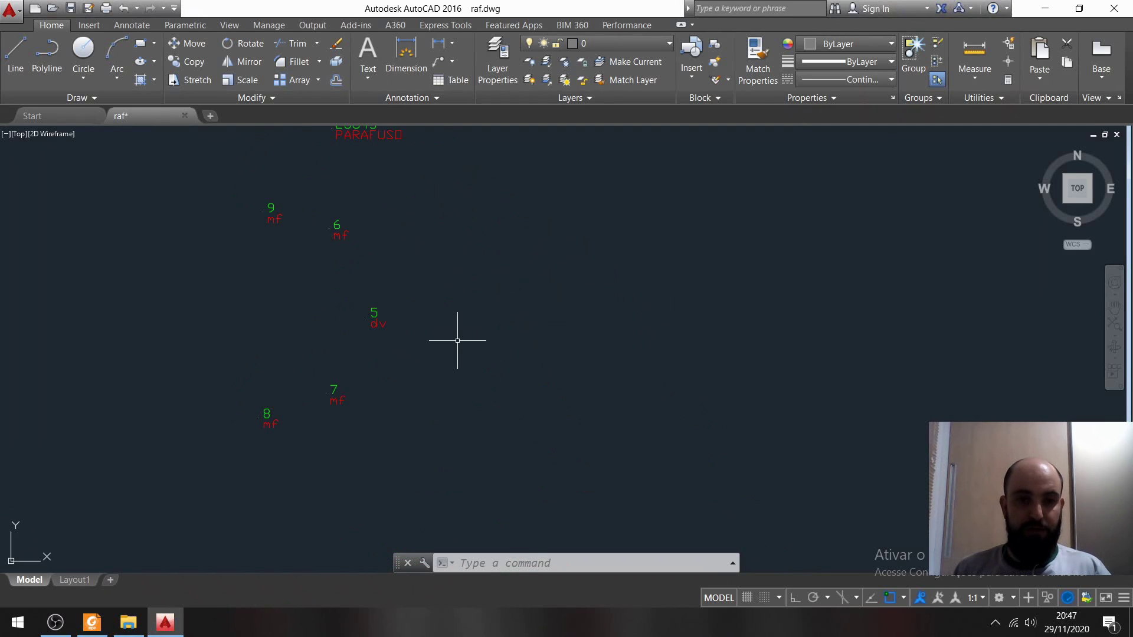
{"action": "middle_click_drag", "start_coordinate": [360, 218], "coordinate": [349, 273]}
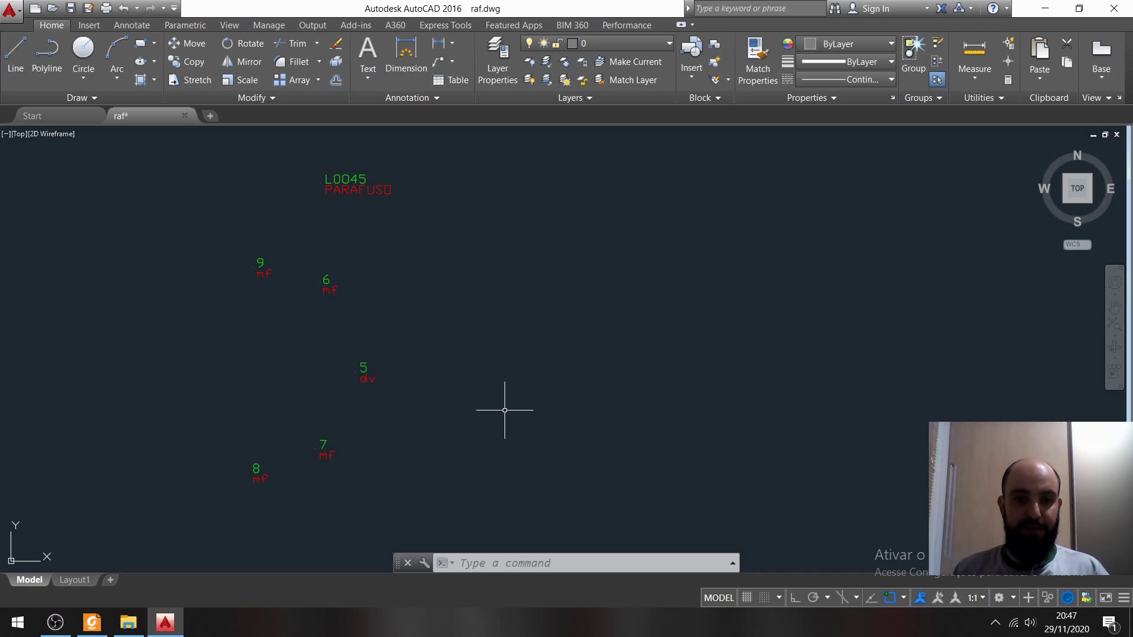
{"action": "scroll", "coordinate": [504, 410], "scroll_direction": "down", "scroll_amount": 2}
{"action": "middle_click_drag", "start_coordinate": [473, 339], "coordinate": [439, 236]}
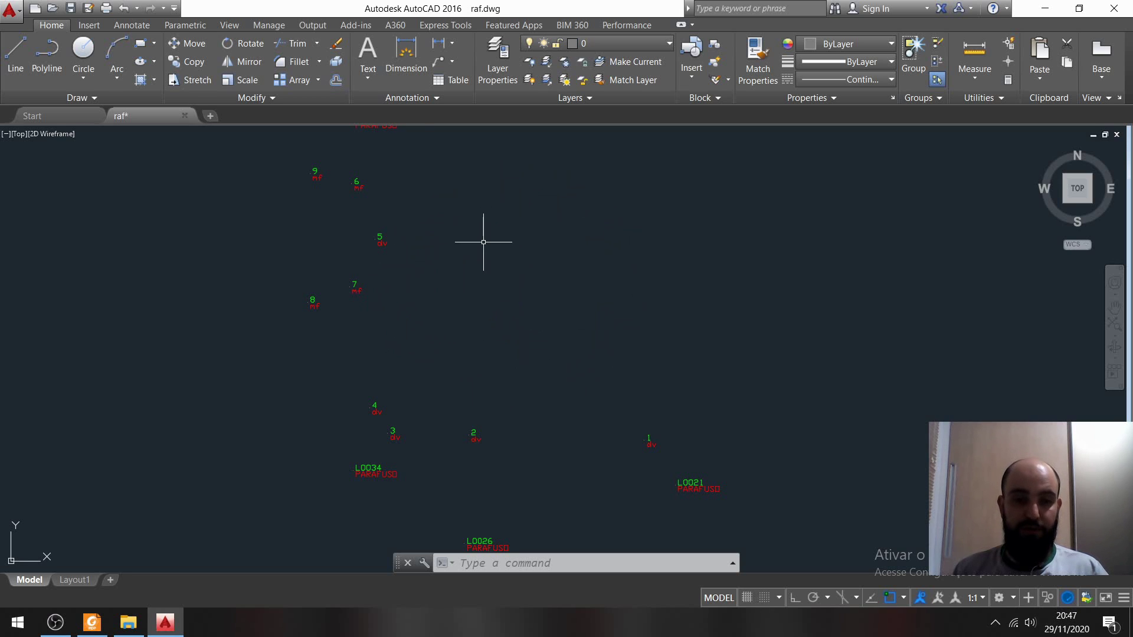
{"action": "middle_click_drag", "start_coordinate": [398, 395], "coordinate": [334, 251]}
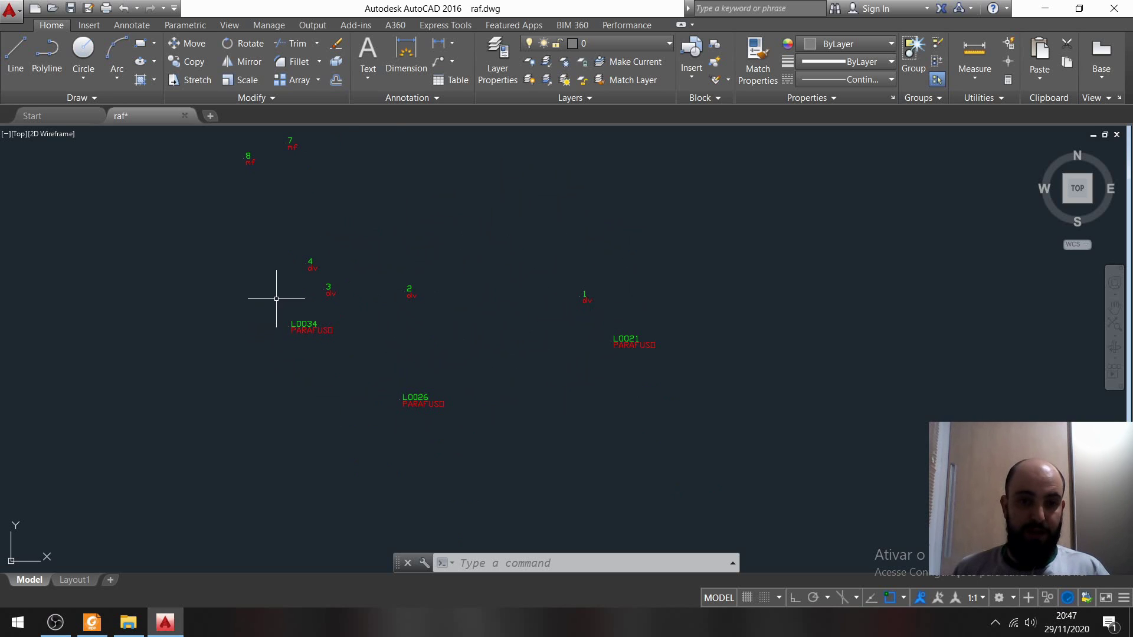
{"action": "mouse_move", "coordinate": [276, 298]}
{"action": "middle_mouse_down"}
{"action": "mouse_move", "coordinate": [559, 413]}
{"action": "mouse_move", "coordinate": [301, 397]}
{"action": "mouse_move", "coordinate": [233, 301]}
{"action": "mouse_move", "coordinate": [245, 224]}
{"action": "middle_mouse_up"}
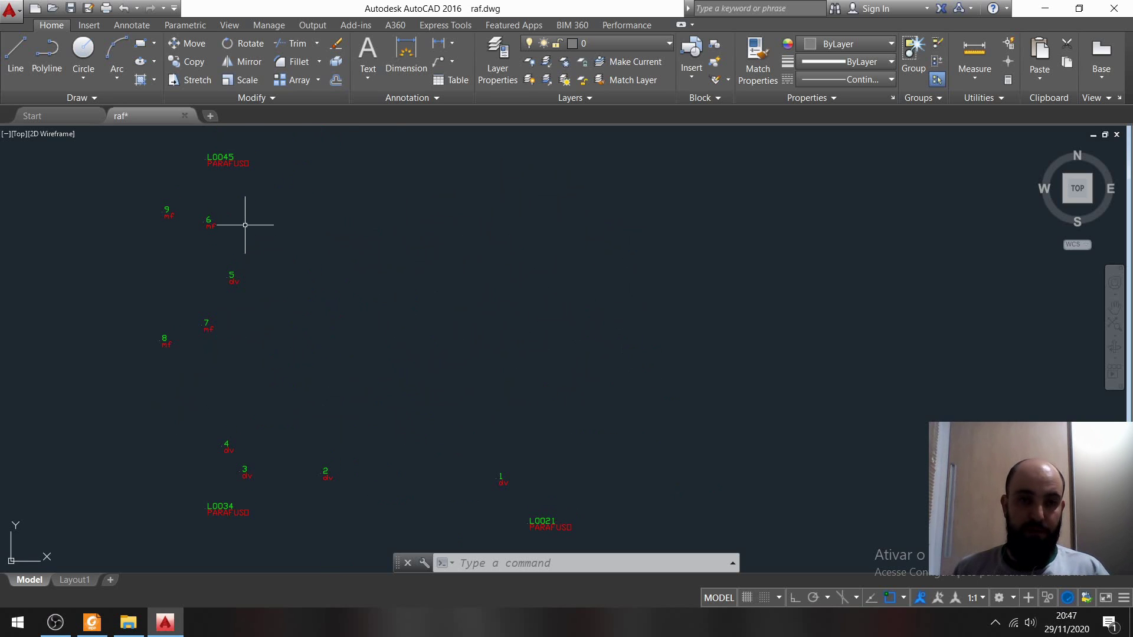
{"action": "mouse_move", "coordinate": [296, 270]}
{"action": "middle_mouse_down"}
{"action": "mouse_move", "coordinate": [339, 359]}
{"action": "mouse_move", "coordinate": [233, 405]}
{"action": "mouse_move", "coordinate": [321, 295]}
{"action": "mouse_move", "coordinate": [315, 272]}
{"action": "mouse_move", "coordinate": [326, 326]}
{"action": "middle_mouse_up"}
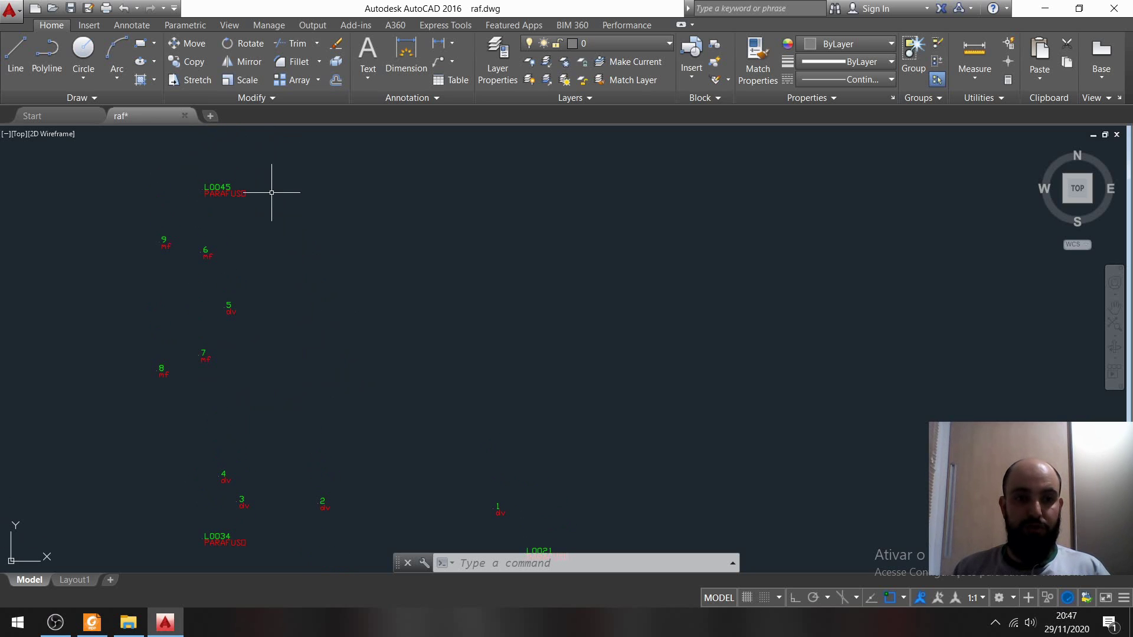
{"action": "middle_click_drag", "start_coordinate": [273, 217], "coordinate": [279, 194]}
{"action": "middle_click_drag", "start_coordinate": [331, 462], "coordinate": [346, 321]}
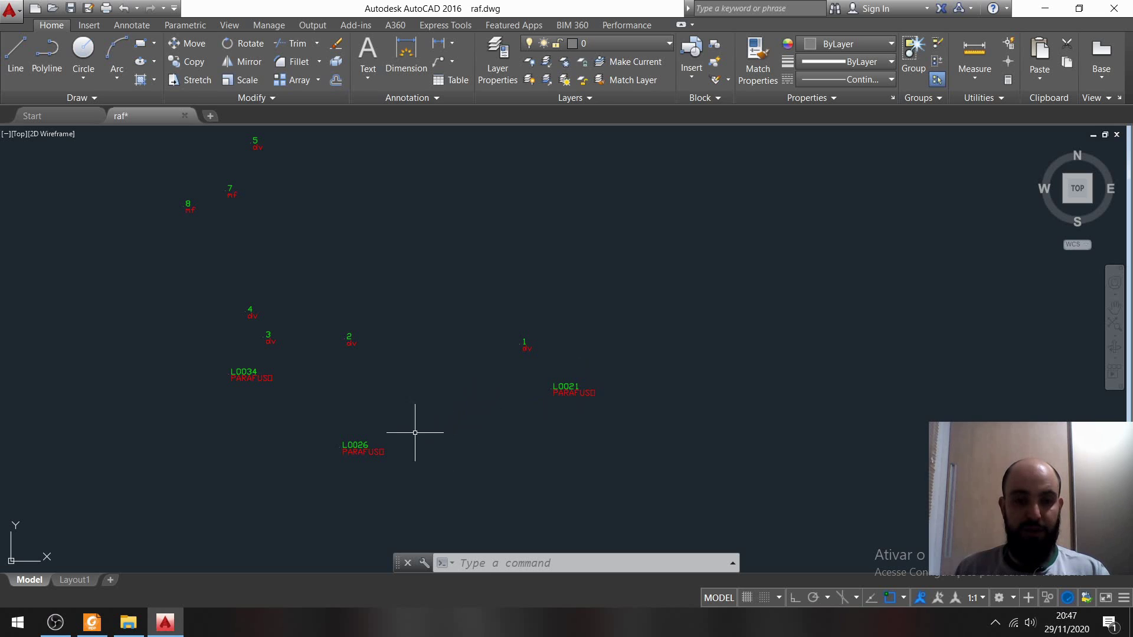
{"action": "middle_click_drag", "start_coordinate": [356, 424], "coordinate": [370, 432]}
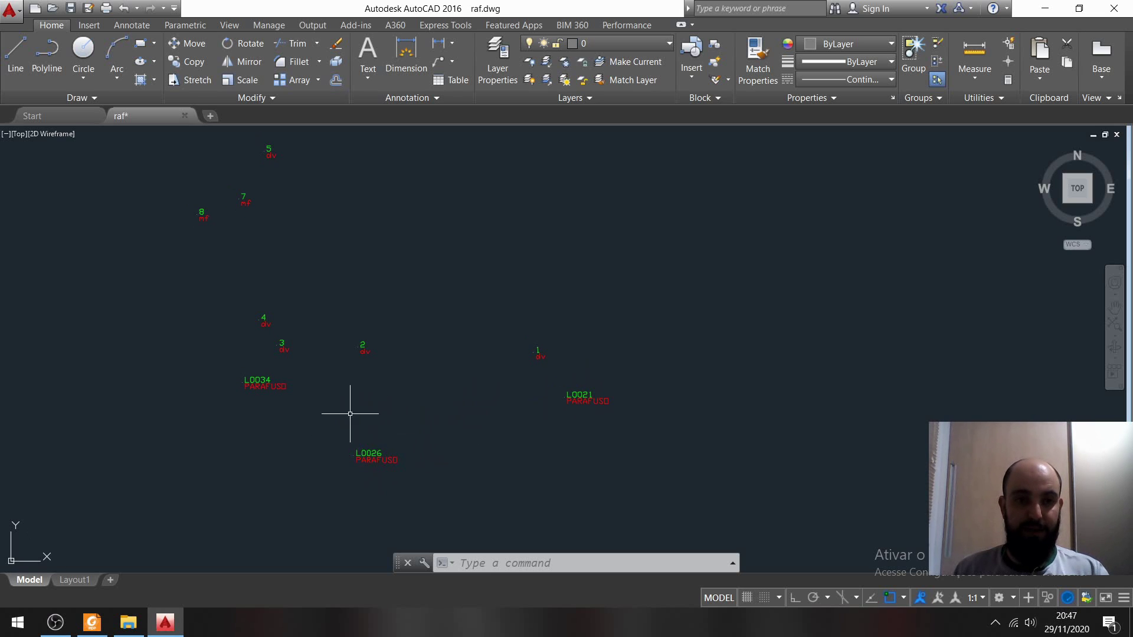
{"action": "middle_click_drag", "start_coordinate": [328, 346], "coordinate": [331, 367]}
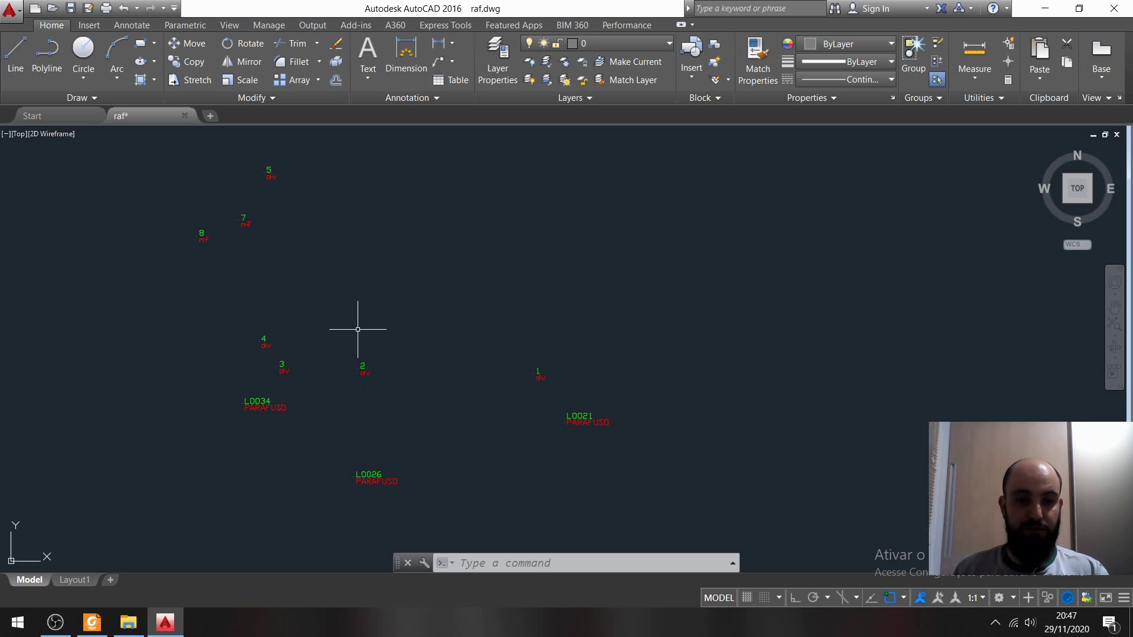
{"action": "middle_click_drag", "start_coordinate": [358, 324], "coordinate": [345, 519]}
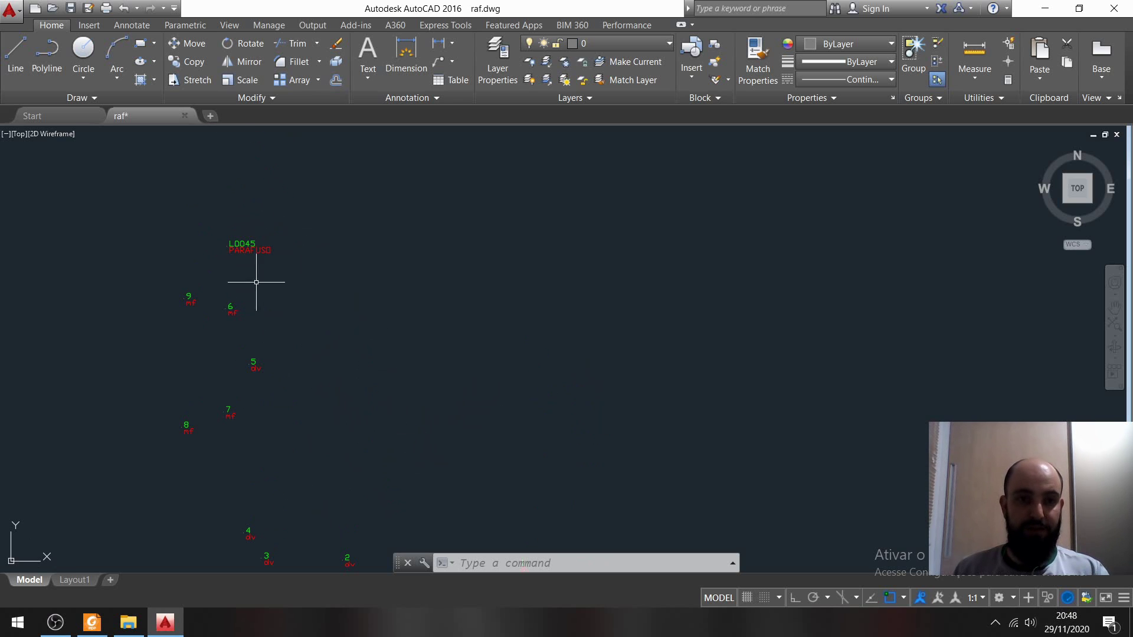
{"action": "middle_click_drag", "start_coordinate": [255, 285], "coordinate": [311, 309]}
{"action": "middle_click_drag", "start_coordinate": [311, 372], "coordinate": [307, 159]}
{"action": "mouse_move", "coordinate": [323, 257]}
{"action": "middle_mouse_down"}
{"action": "mouse_move", "coordinate": [382, 311]}
{"action": "mouse_move", "coordinate": [412, 296]}
{"action": "mouse_move", "coordinate": [442, 321]}
{"action": "mouse_move", "coordinate": [460, 306]}
{"action": "middle_mouse_up"}
{"action": "scroll", "coordinate": [438, 324], "scroll_direction": "down", "scroll_amount": 2}
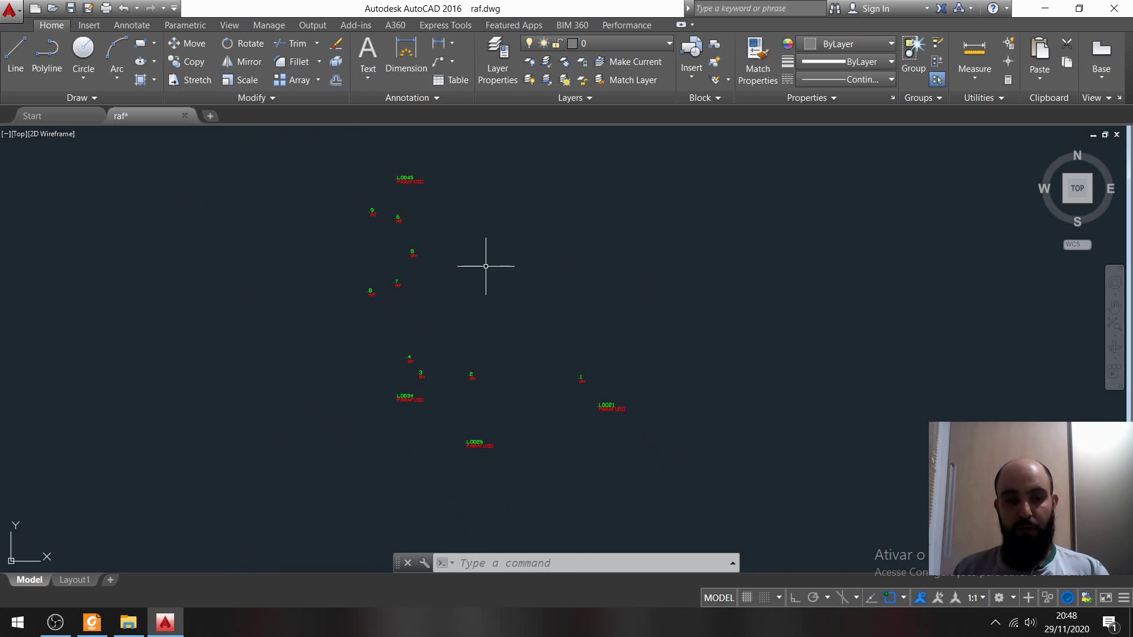
{"action": "middle_click_drag", "start_coordinate": [486, 266], "coordinate": [513, 283]}
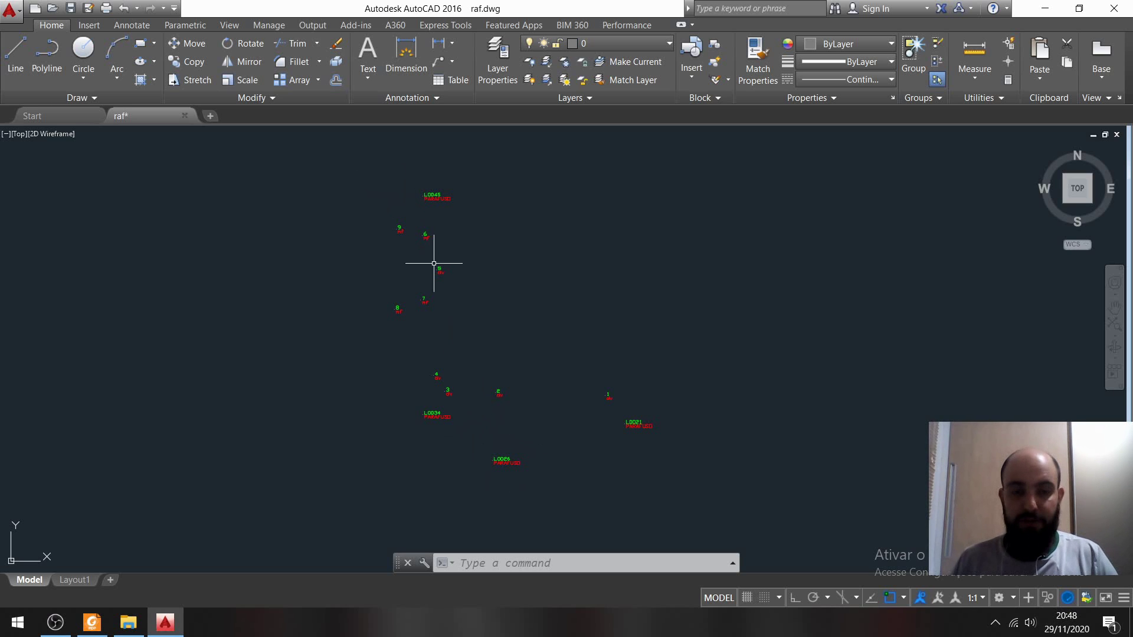
Step: Examine the dv points 1 to 5 and the neighbouring mf points 6 to 9 in the drawing
{"action": "scroll", "coordinate": [437, 227], "scroll_direction": "up", "scroll_amount": 2}
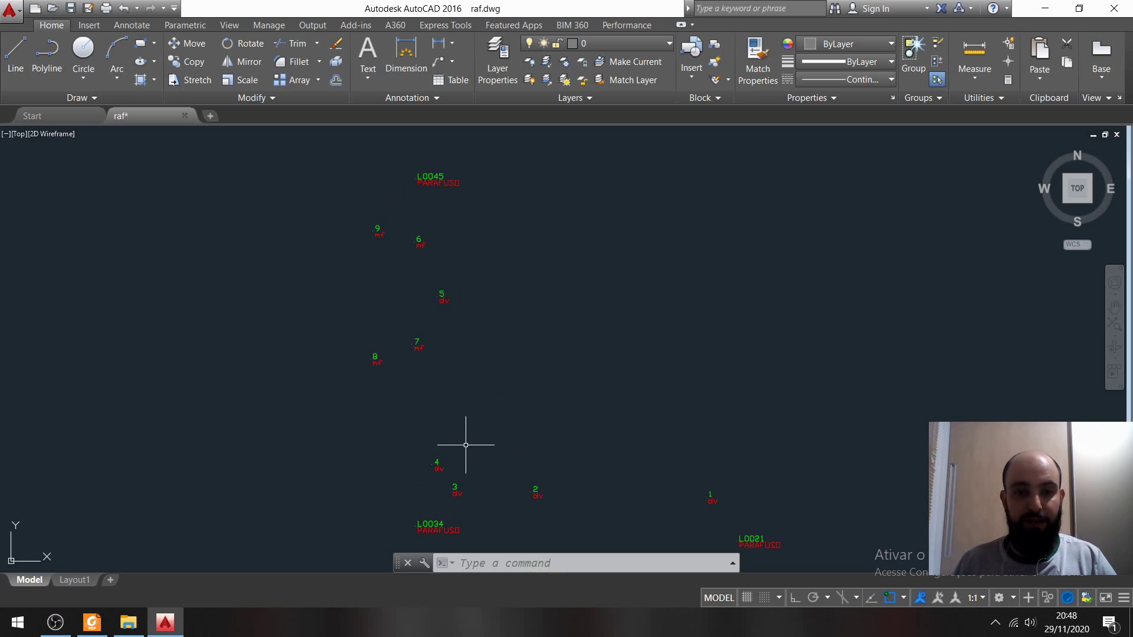
{"action": "middle_click_drag", "start_coordinate": [482, 465], "coordinate": [479, 401]}
{"action": "scroll", "coordinate": [648, 446], "scroll_direction": "up", "scroll_amount": 2}
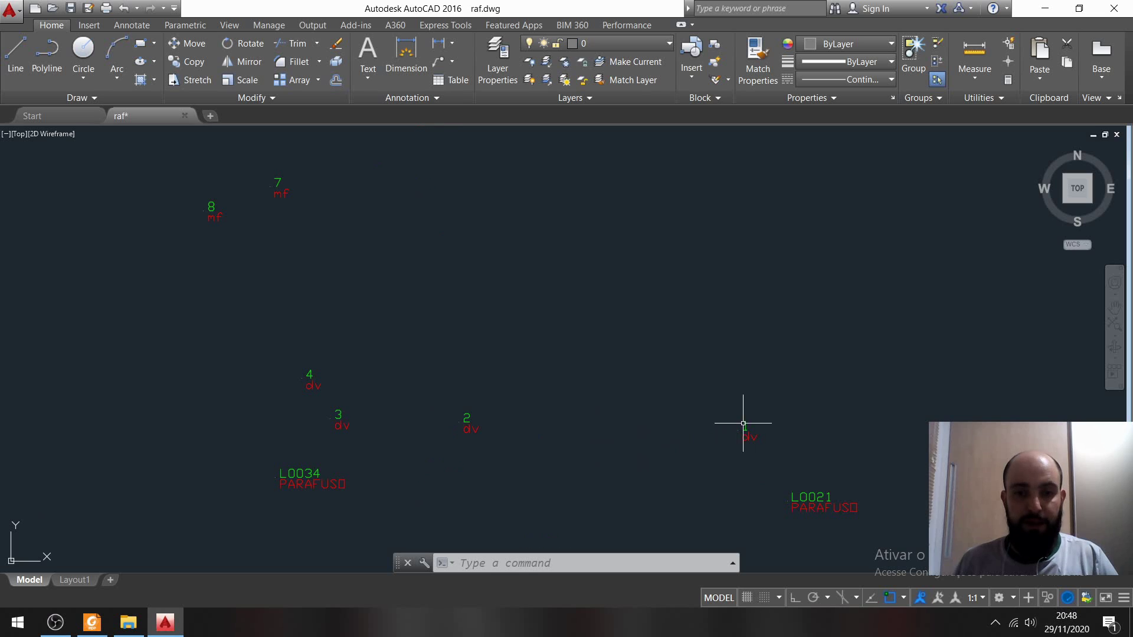
{"action": "scroll", "coordinate": [338, 404], "scroll_direction": "up", "scroll_amount": 2}
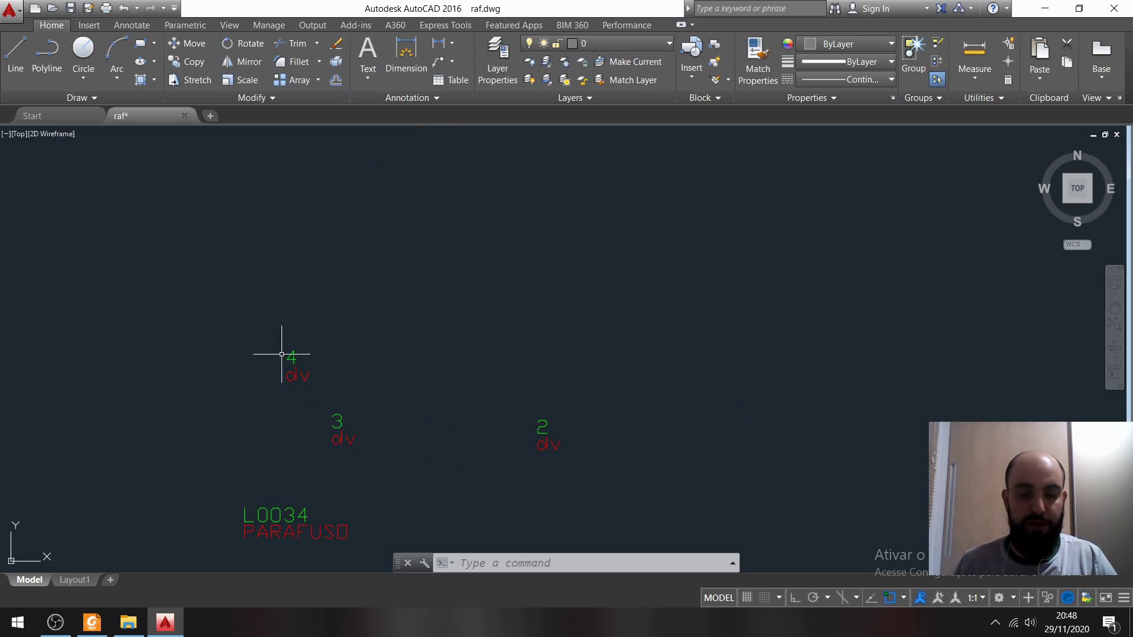
{"action": "scroll", "coordinate": [313, 398], "scroll_direction": "down", "scroll_amount": 2}
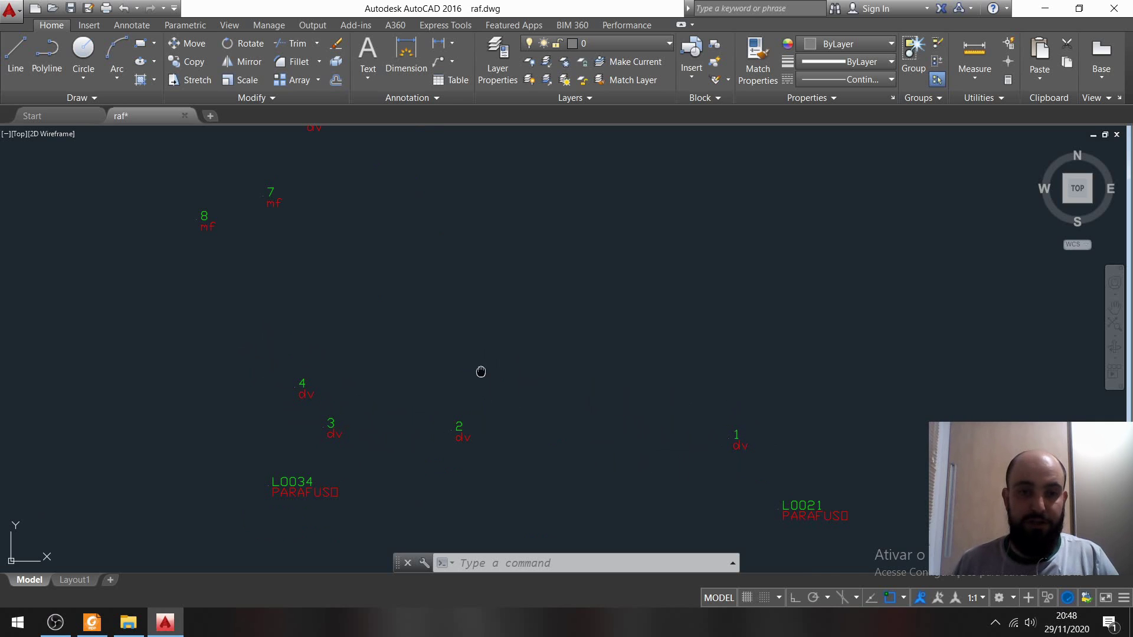
{"action": "middle_click_drag", "start_coordinate": [440, 342], "coordinate": [451, 395]}
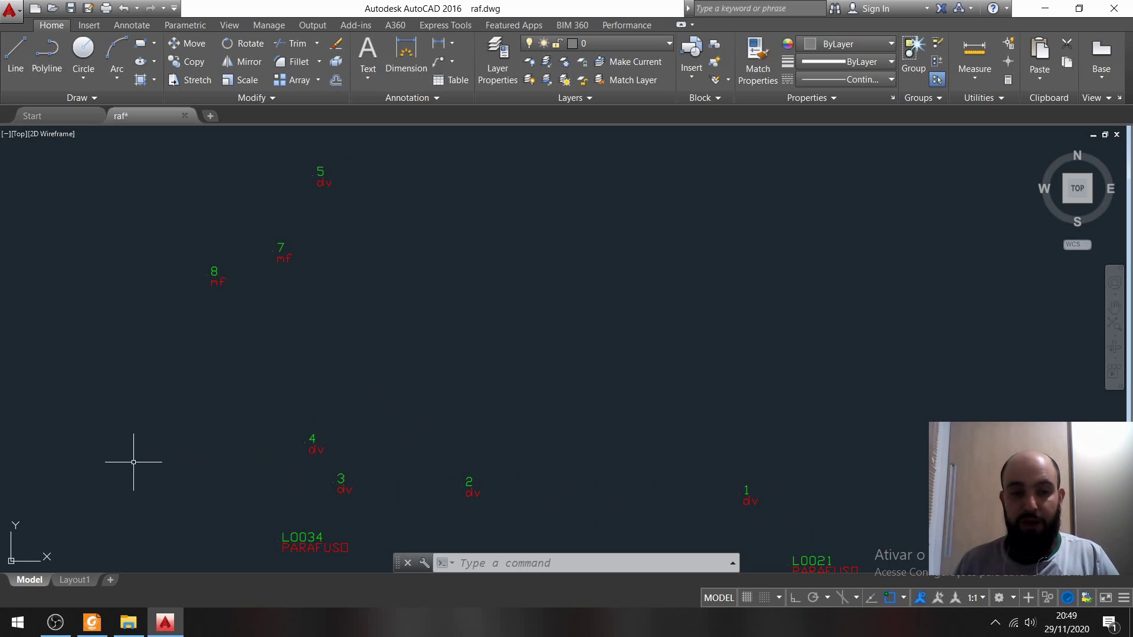
{"action": "middle_click_drag", "start_coordinate": [481, 445], "coordinate": [577, 314]}
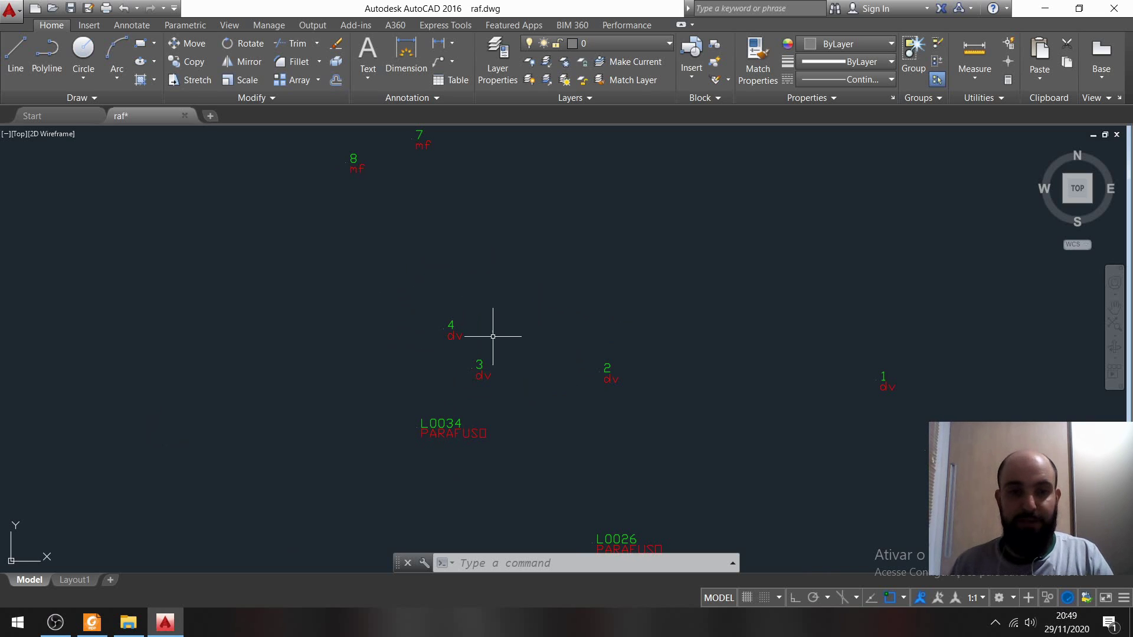
{"action": "middle_click_drag", "start_coordinate": [490, 318], "coordinate": [476, 354]}
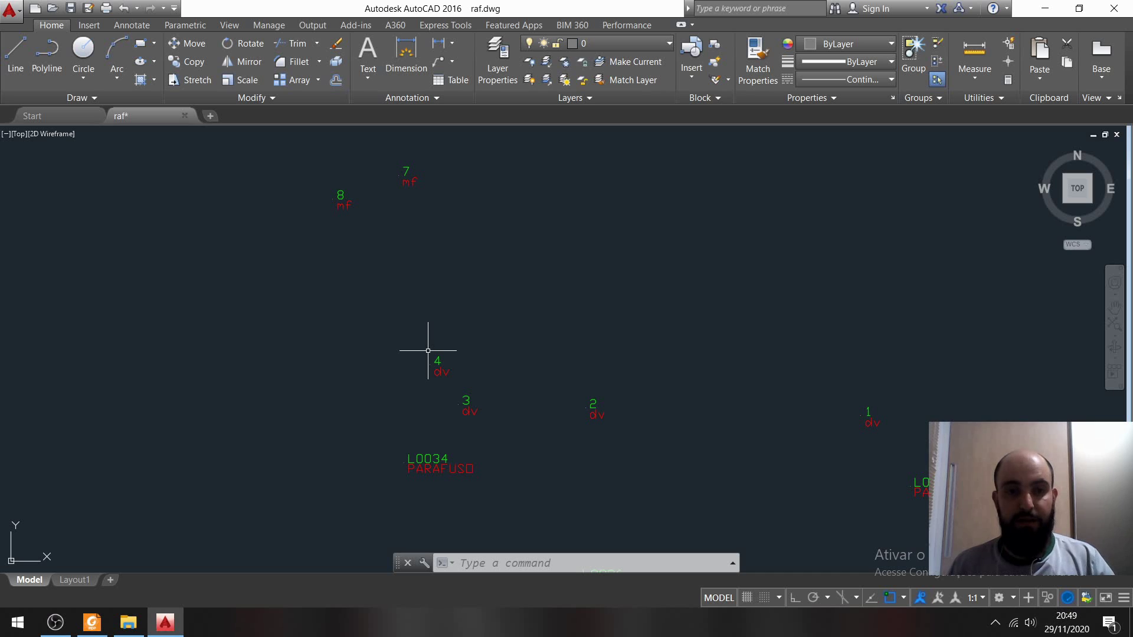
{"action": "mouse_move", "coordinate": [626, 261]}
{"action": "middle_mouse_down"}
{"action": "mouse_move", "coordinate": [523, 316]}
{"action": "mouse_move", "coordinate": [519, 343]}
{"action": "middle_mouse_up"}
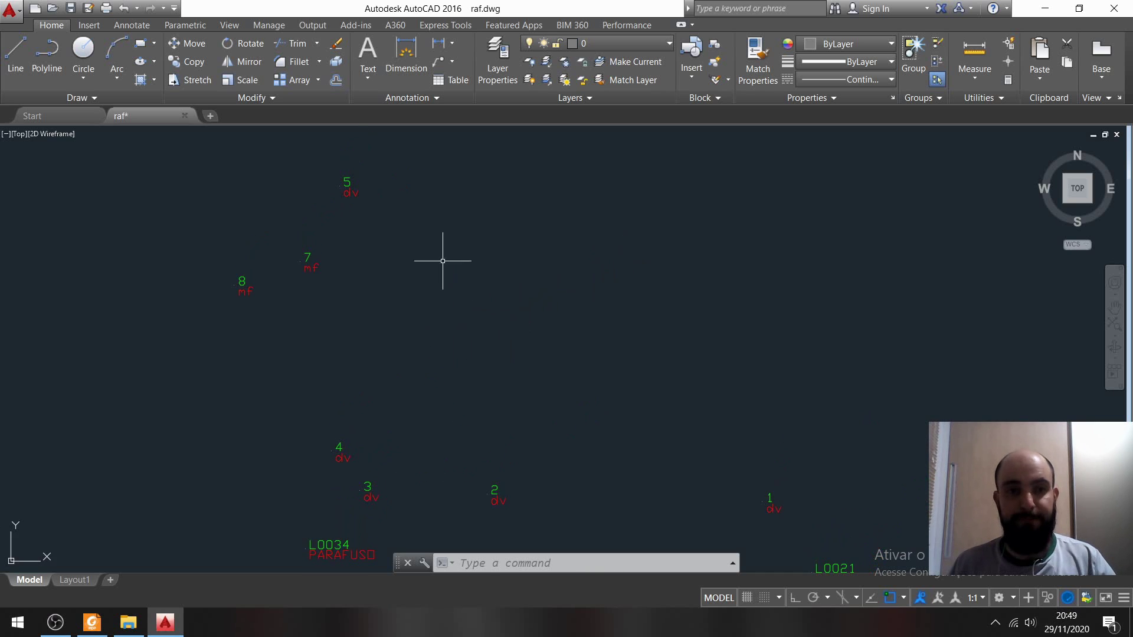
{"action": "mouse_move", "coordinate": [445, 258]}
{"action": "middle_mouse_down"}
{"action": "mouse_move", "coordinate": [450, 344]}
{"action": "mouse_move", "coordinate": [460, 339]}
{"action": "mouse_move", "coordinate": [502, 372]}
{"action": "middle_mouse_up"}
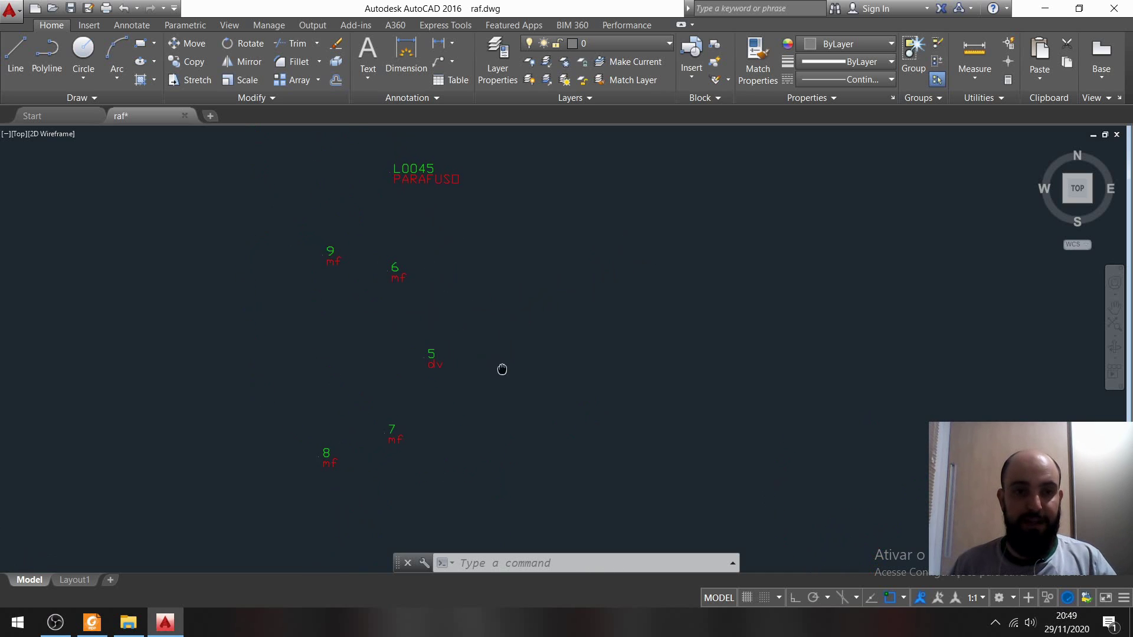
Step: Create a new layer named MEIO FIO and assign it colour 60
{"action": "left_click", "coordinate": [666, 42]}
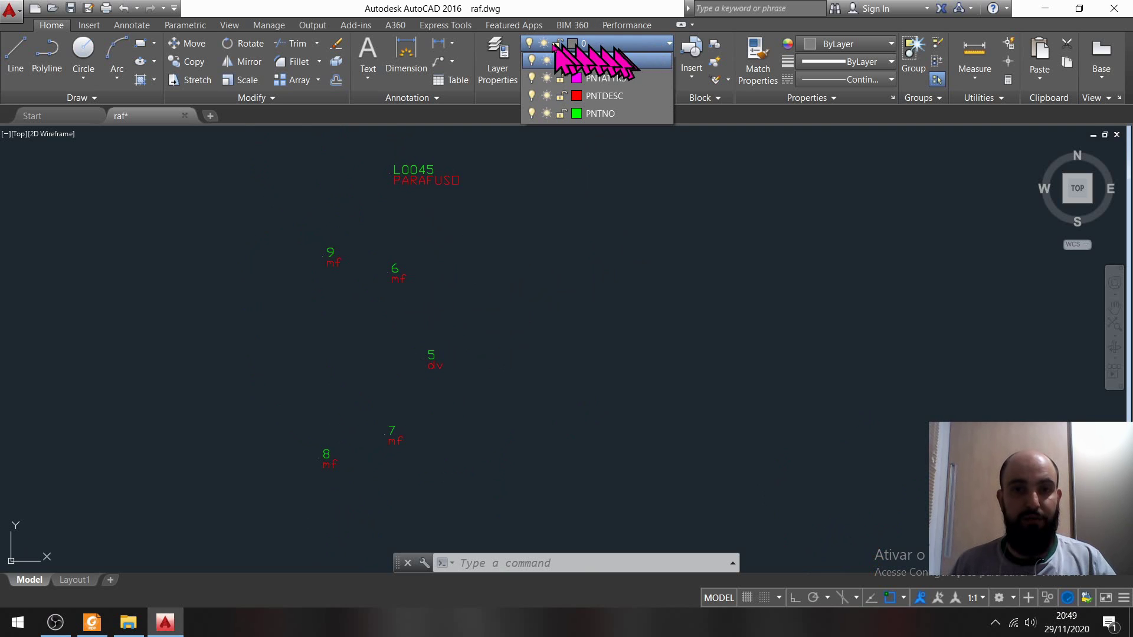
{"action": "left_click", "coordinate": [499, 52]}
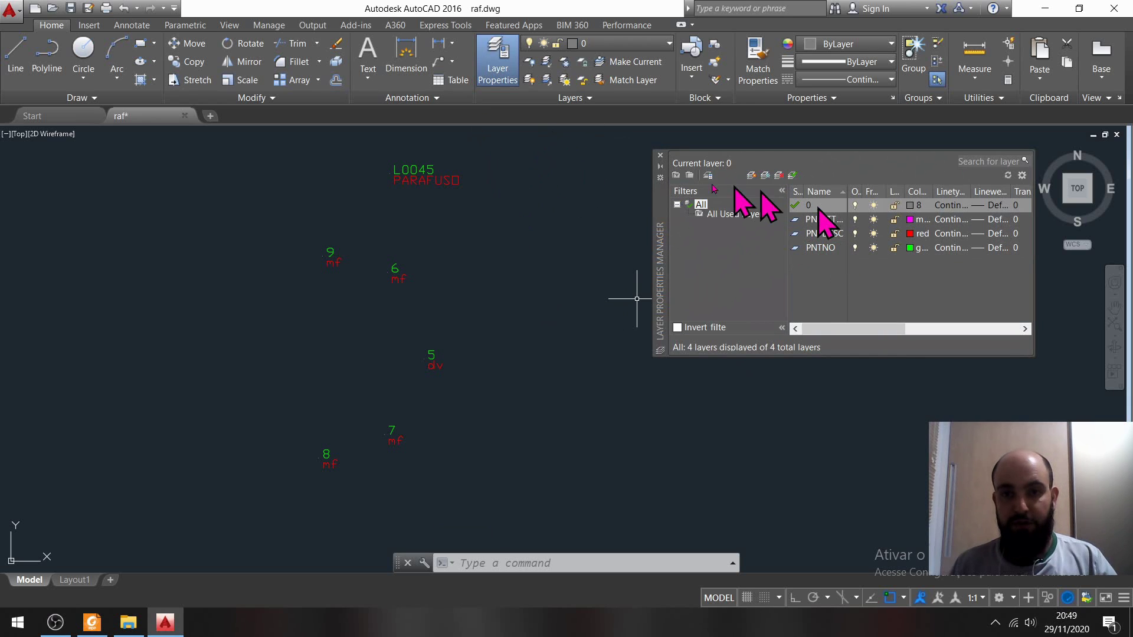
{"action": "left_click", "coordinate": [751, 175]}
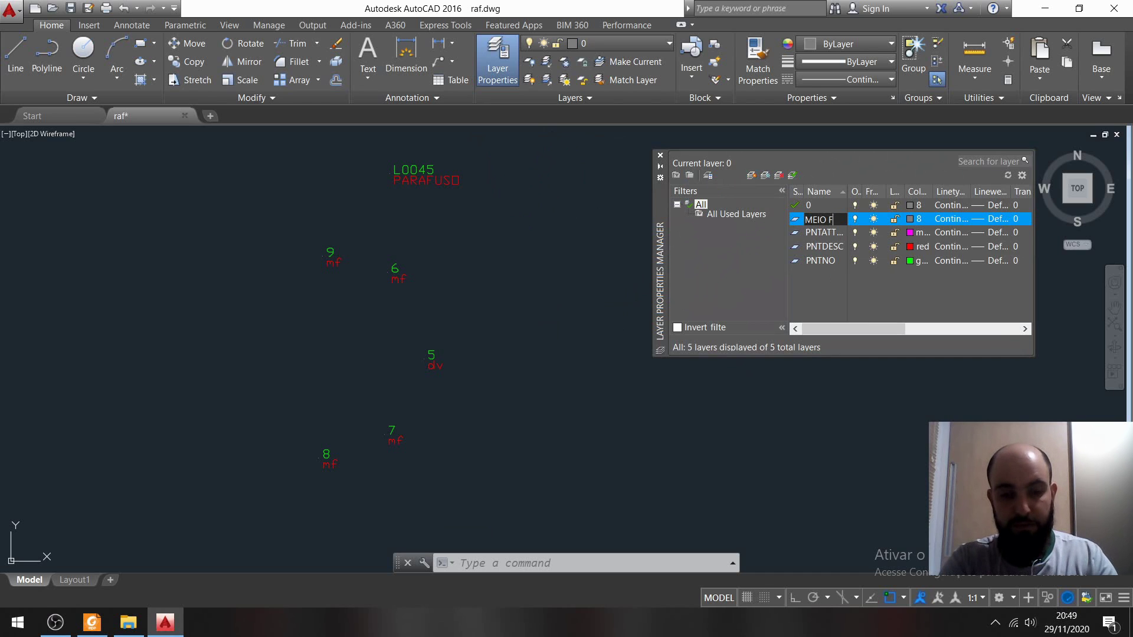
{"action": "left_click", "coordinate": [911, 219]}
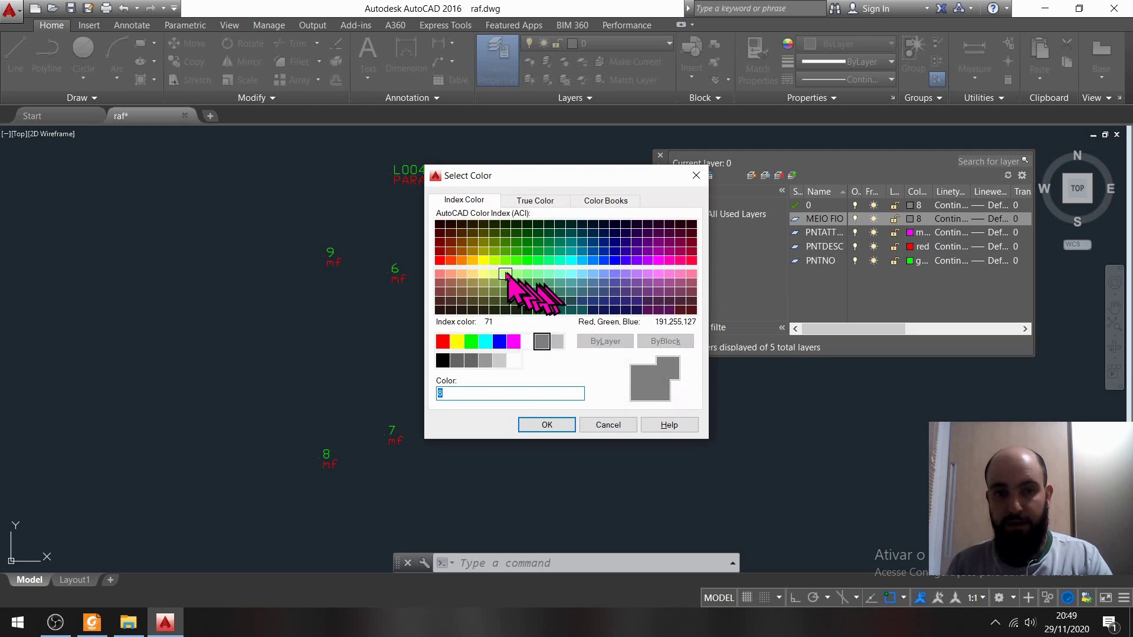
{"action": "left_click", "coordinate": [495, 251]}
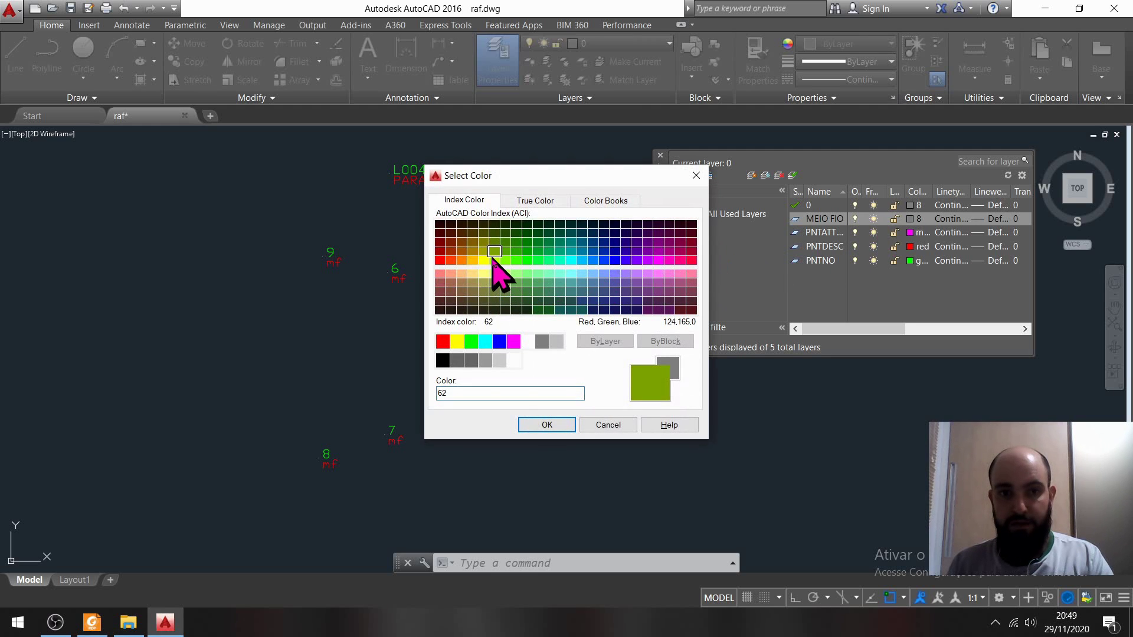
{"action": "left_click", "coordinate": [494, 260]}
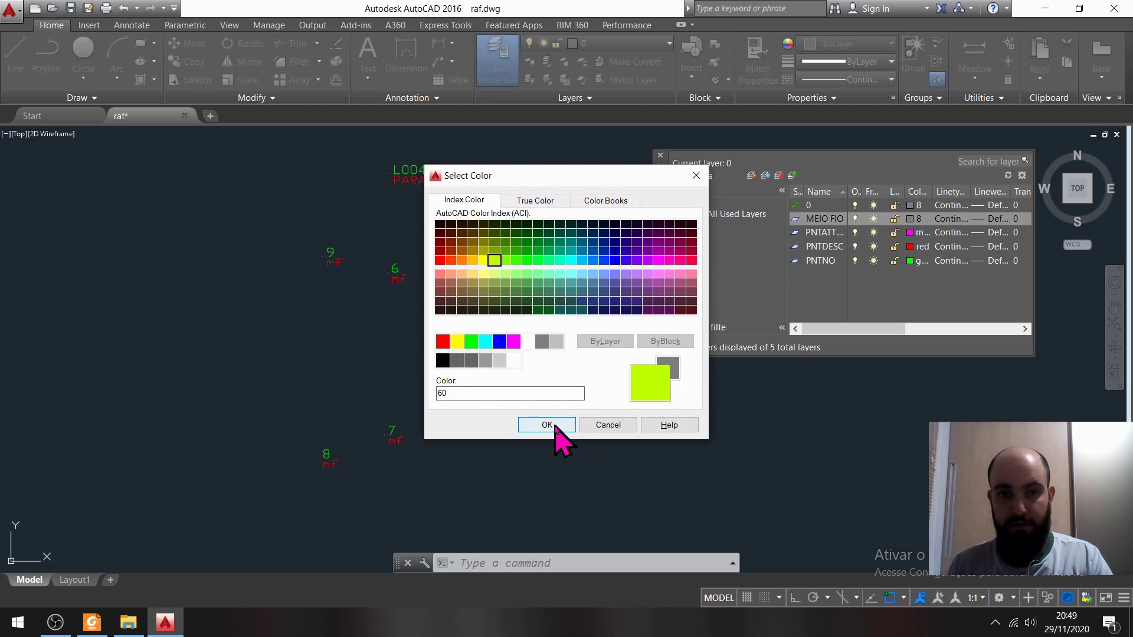
{"action": "left_click", "coordinate": [554, 426]}
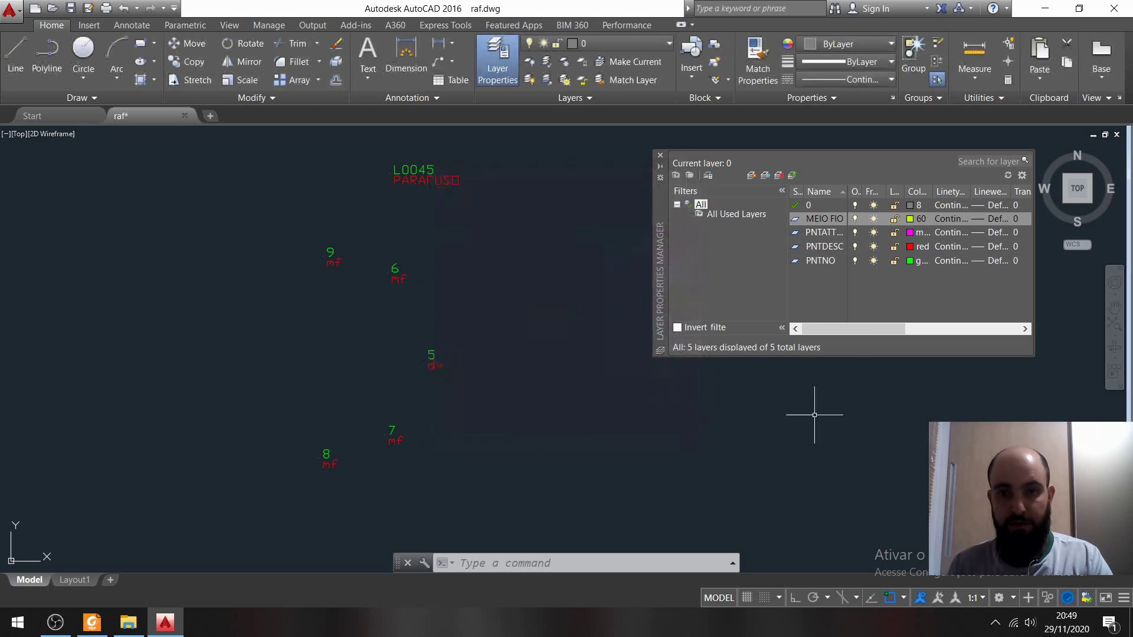
Step: Add a layer named LOTE 37-39 and set its colour to 130
{"action": "left_click", "coordinate": [751, 176]}
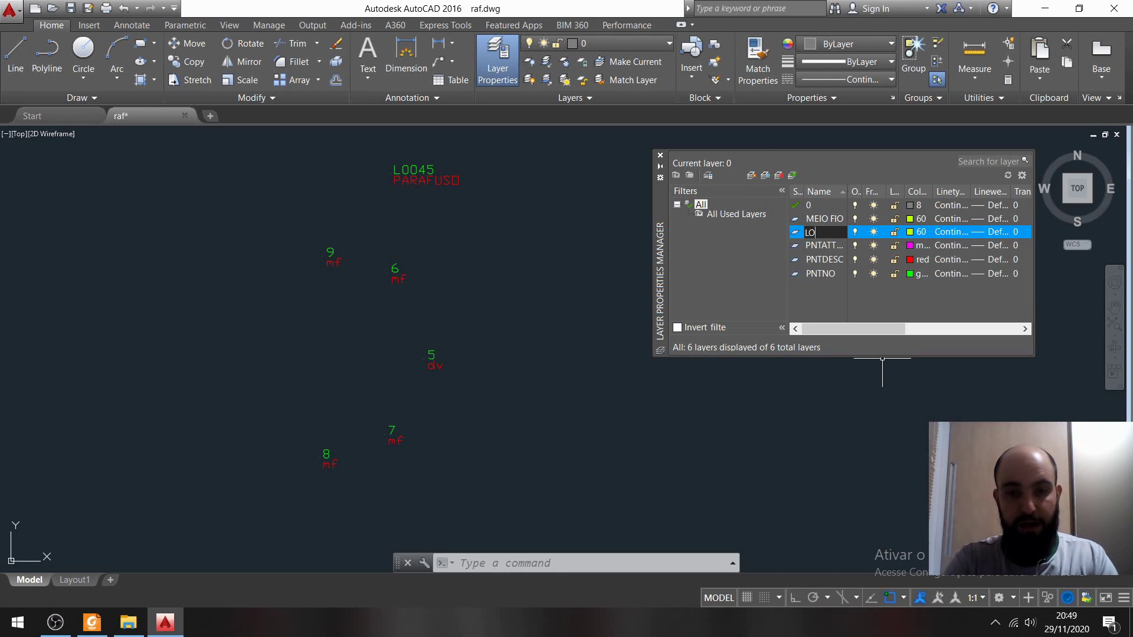
{"action": "type", "text": "LOTE 37-39"}
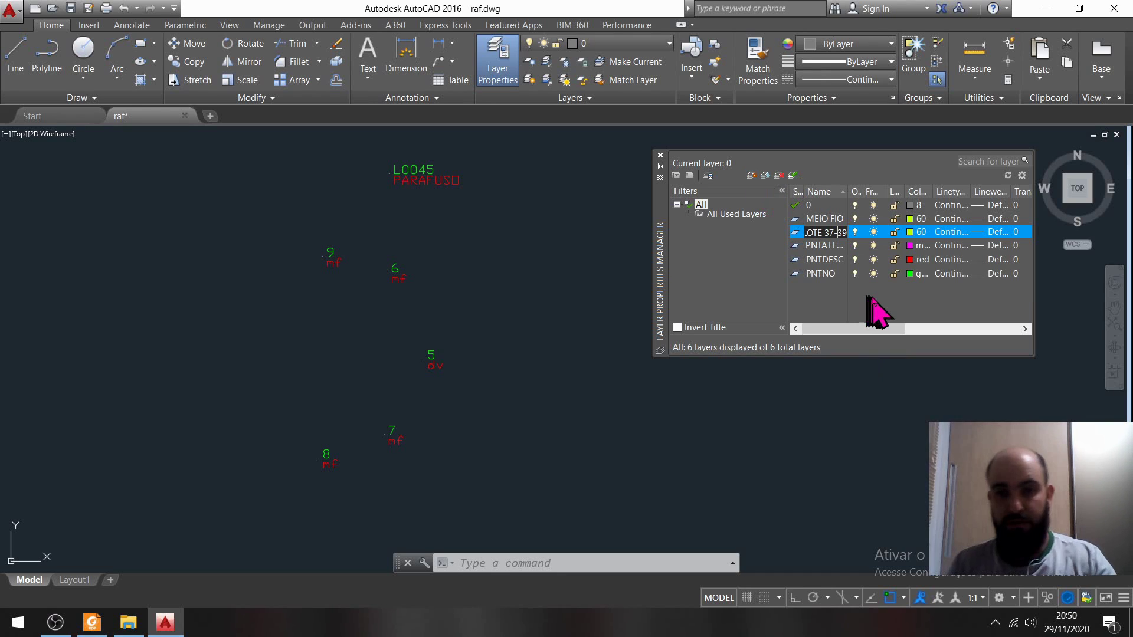
{"action": "key", "text": "Return"}
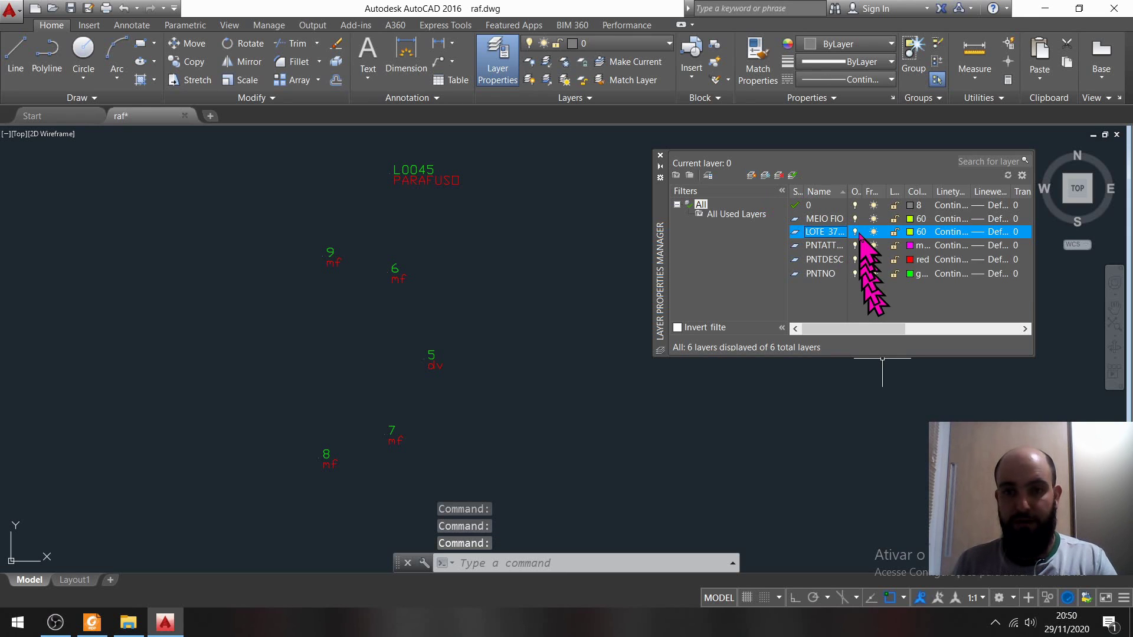
{"action": "left_click", "coordinate": [912, 233]}
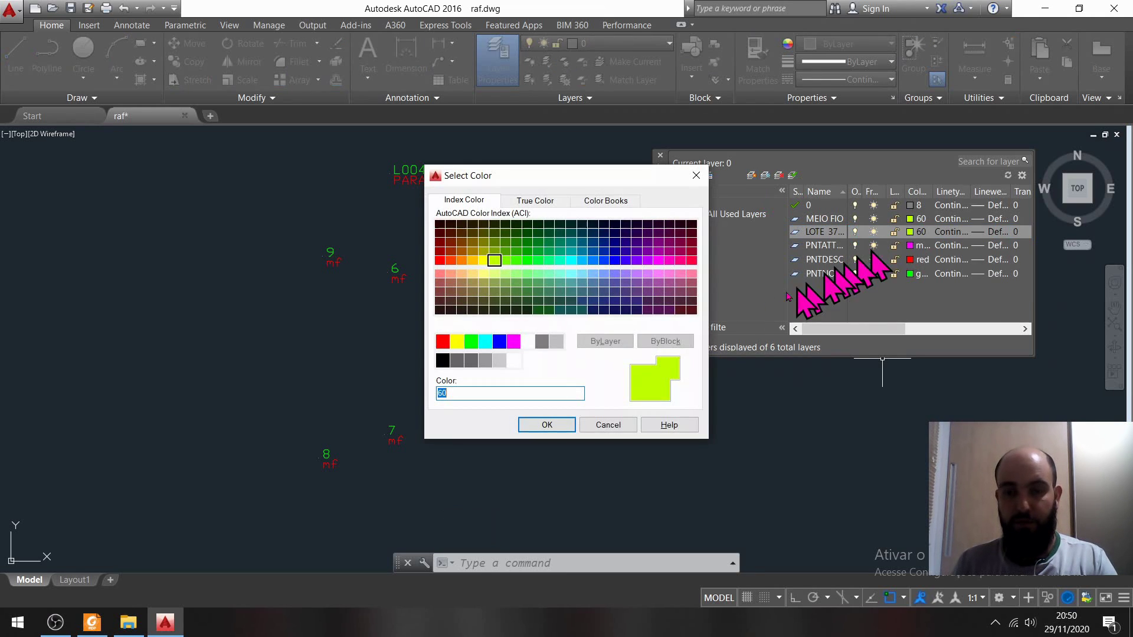
{"action": "left_click", "coordinate": [571, 260]}
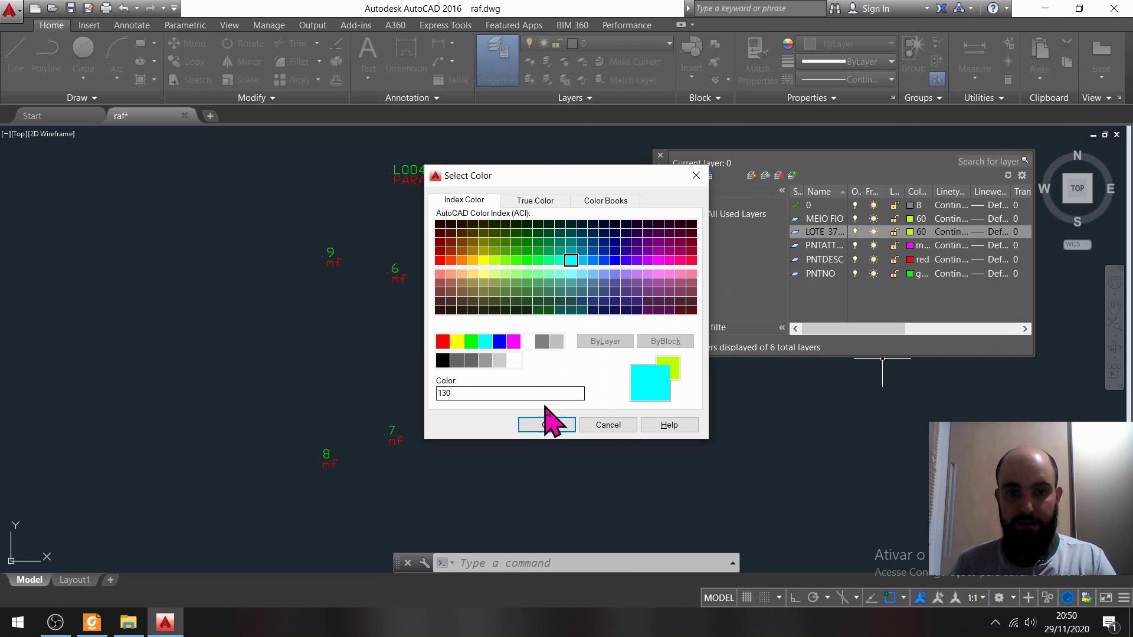
{"action": "left_click", "coordinate": [548, 425]}
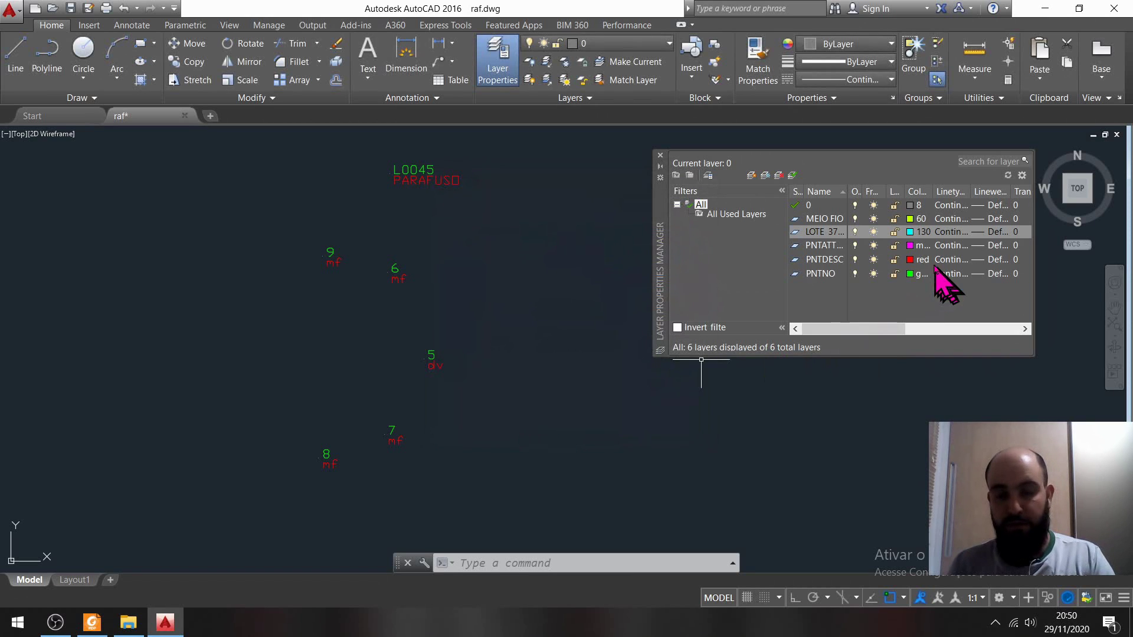
Step: Add a layer named EIXO RUA with colour 10 and close the layer manager
{"action": "left_click", "coordinate": [751, 176]}
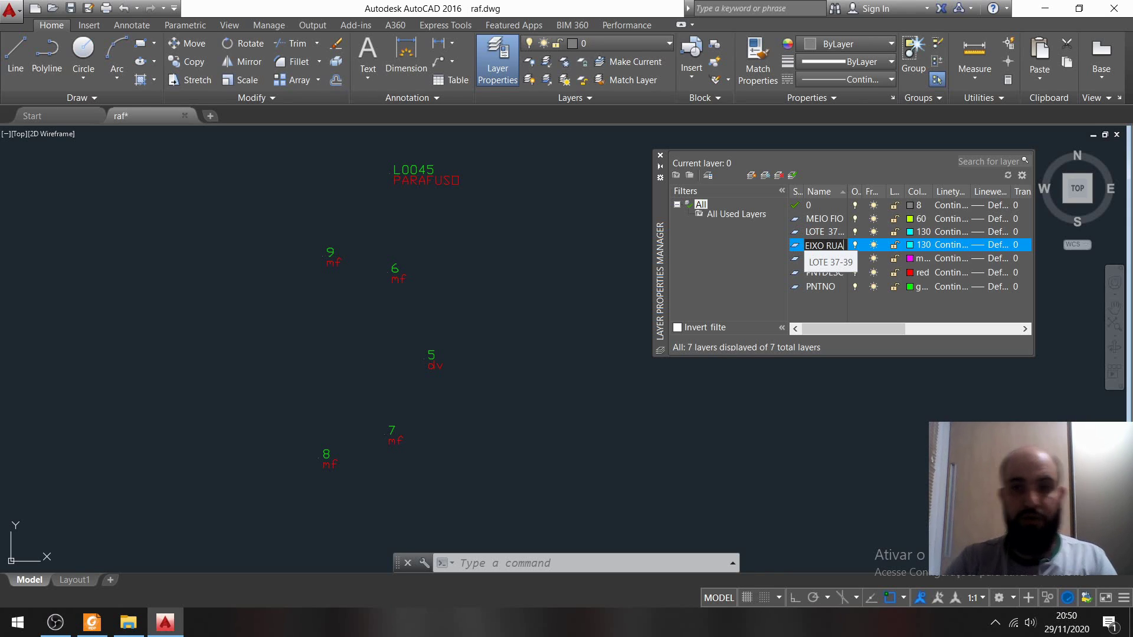
{"action": "key", "text": "Return"}
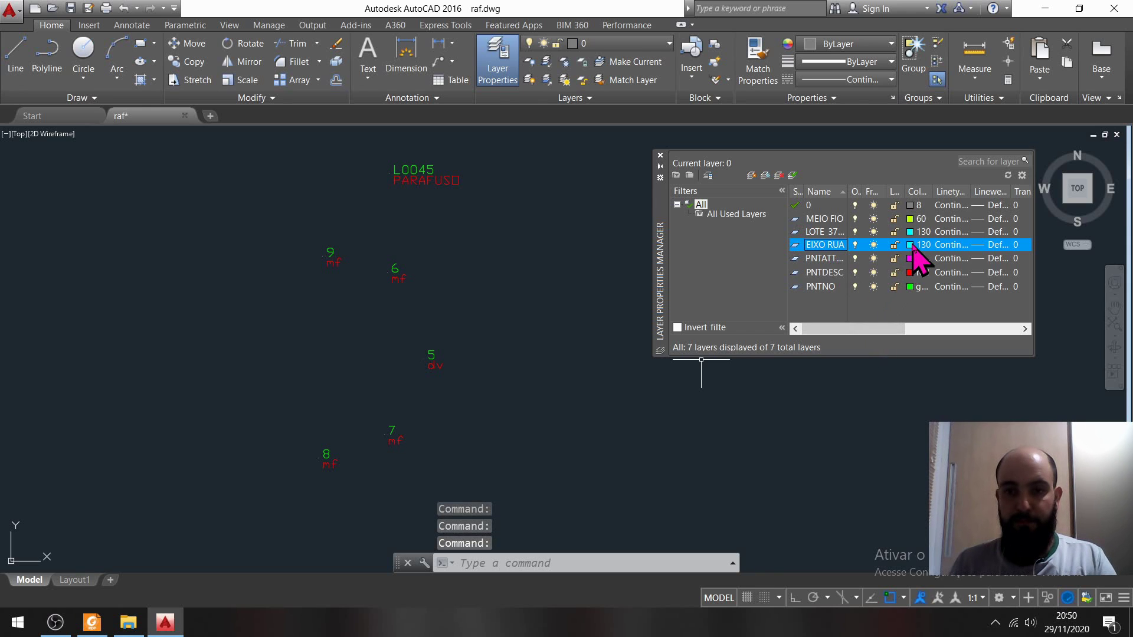
{"action": "left_click", "coordinate": [911, 245]}
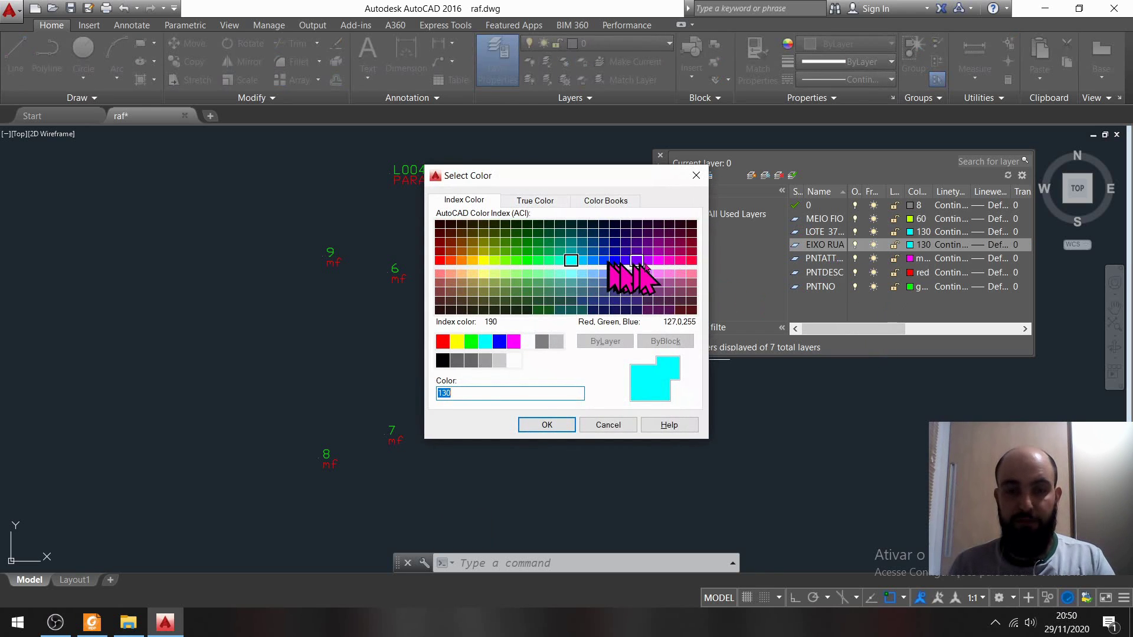
{"action": "left_click", "coordinate": [450, 260]}
{"action": "left_click", "coordinate": [440, 260]}
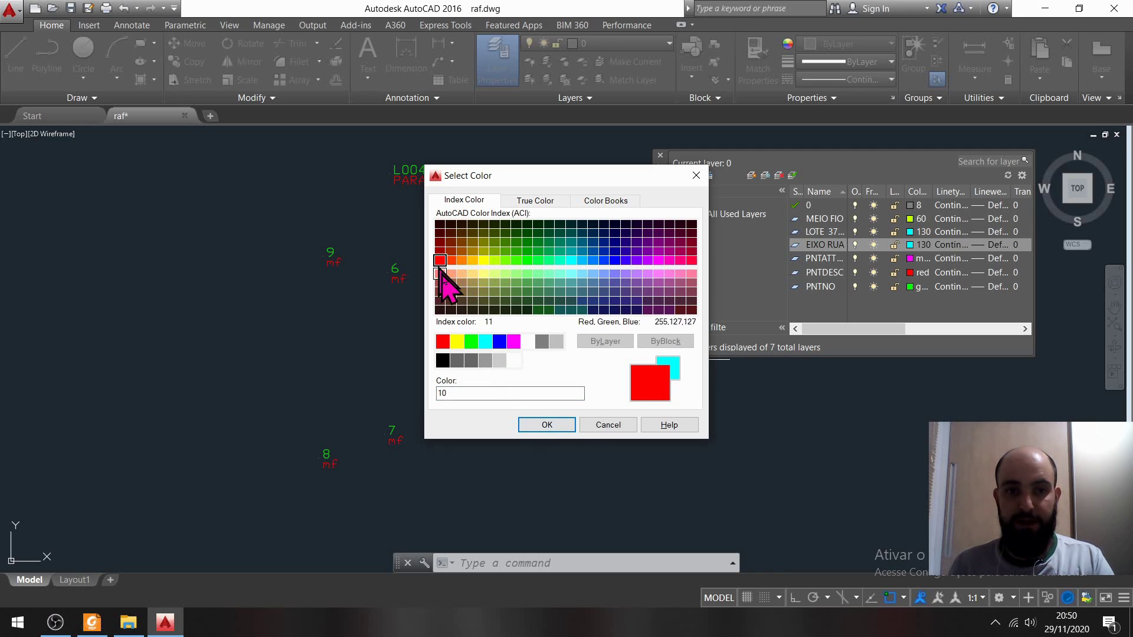
{"action": "left_click", "coordinate": [547, 425]}
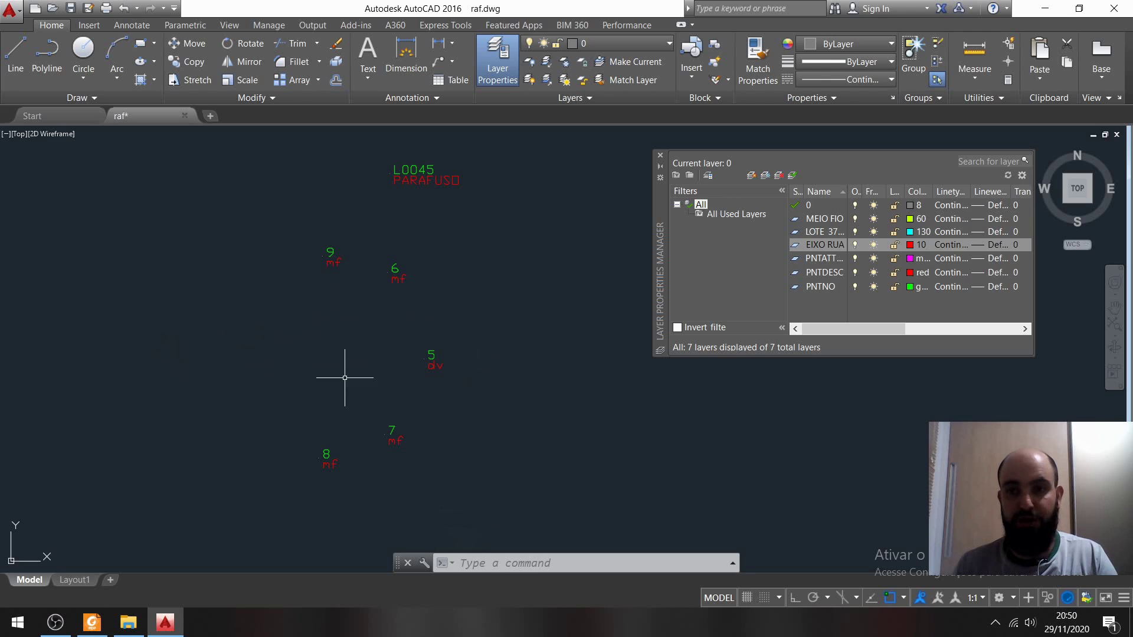
{"action": "left_click", "coordinate": [660, 155]}
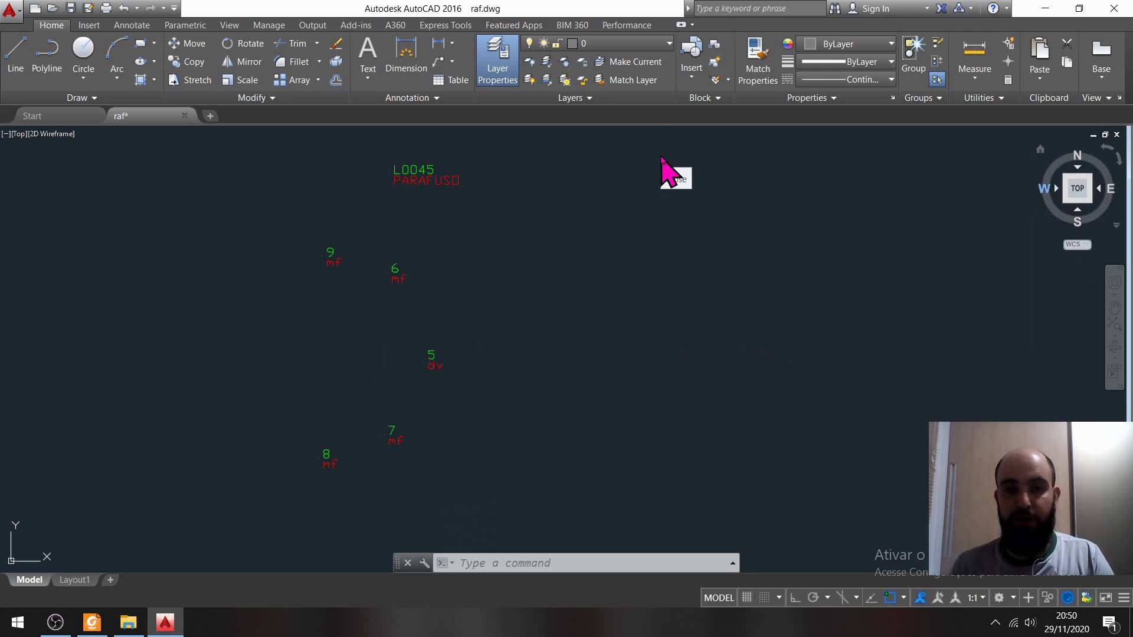
Step: Make MEIO FIO the current layer for drawing the curb lines
{"action": "scroll", "coordinate": [472, 370], "scroll_direction": "down", "scroll_amount": 5}
{"action": "mouse_move", "coordinate": [609, 446]}
{"action": "middle_mouse_down"}
{"action": "mouse_move", "coordinate": [647, 346]}
{"action": "mouse_move", "coordinate": [639, 353]}
{"action": "middle_mouse_up"}
{"action": "middle_click_drag", "start_coordinate": [558, 353], "coordinate": [476, 375]}
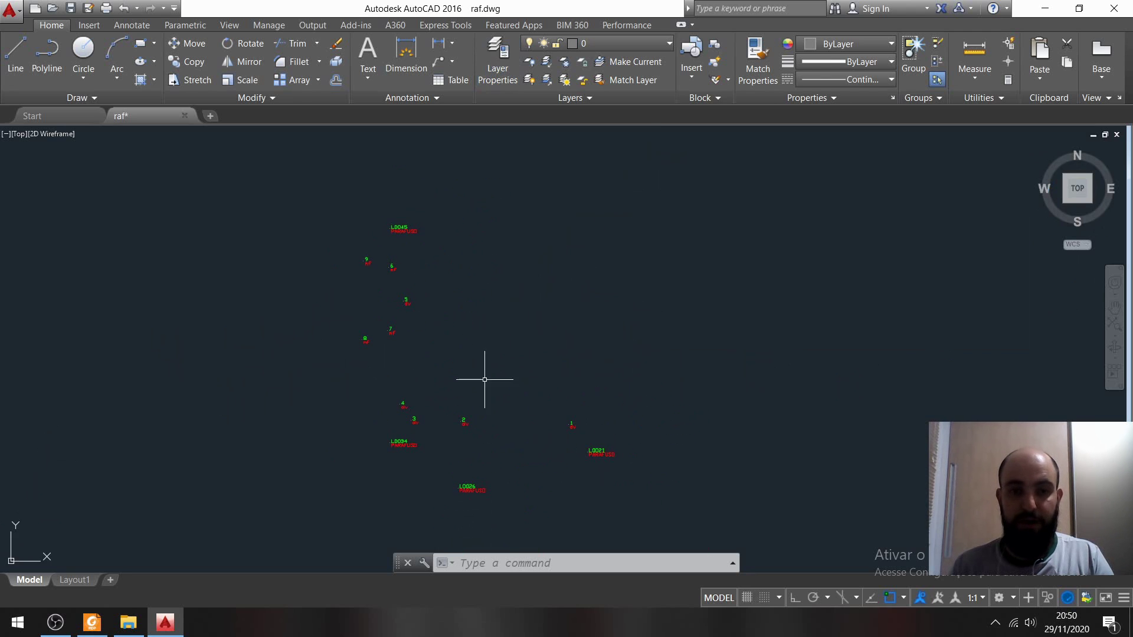
{"action": "mouse_move", "coordinate": [514, 318]}
{"action": "middle_mouse_down"}
{"action": "mouse_move", "coordinate": [565, 237]}
{"action": "mouse_move", "coordinate": [517, 236]}
{"action": "middle_mouse_up"}
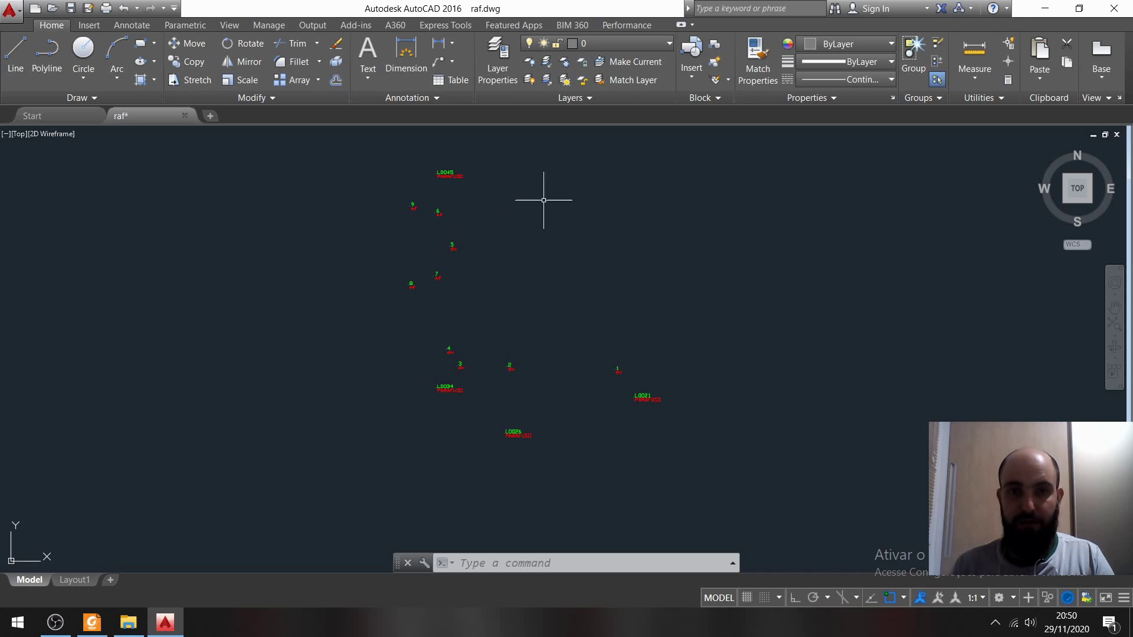
{"action": "left_click", "coordinate": [650, 44]}
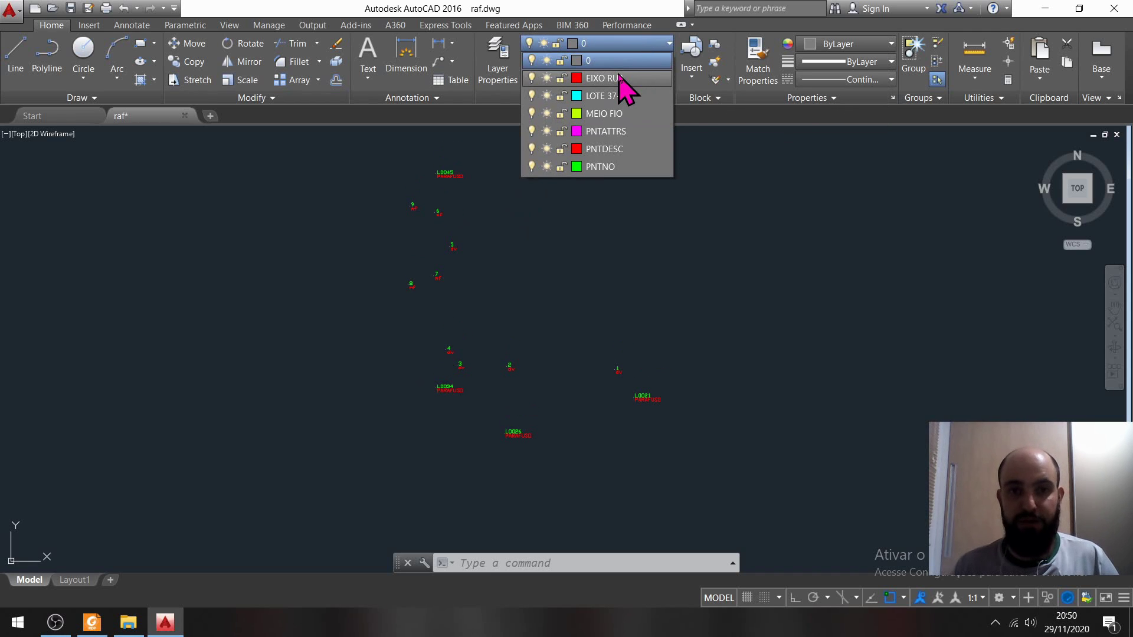
{"action": "left_click", "coordinate": [627, 113]}
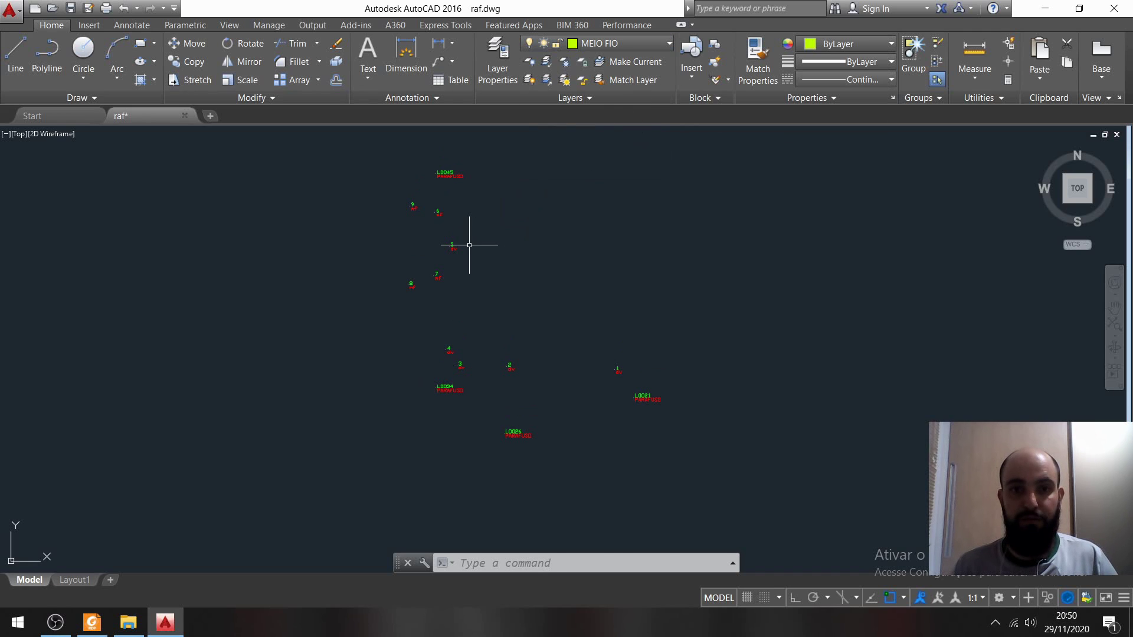
{"action": "left_click", "coordinate": [468, 242]}
{"action": "left_click", "coordinate": [546, 246]}
{"action": "type", "text": "L"}
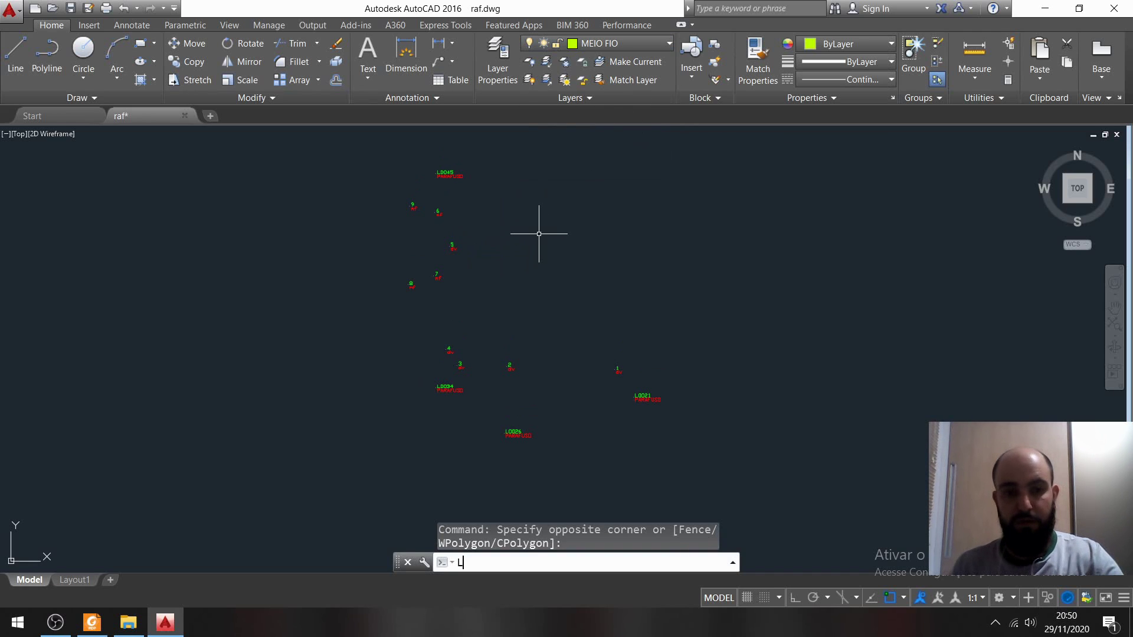
{"action": "key", "text": "Return"}
{"action": "scroll", "coordinate": [421, 237], "scroll_direction": "up", "scroll_amount": 4}
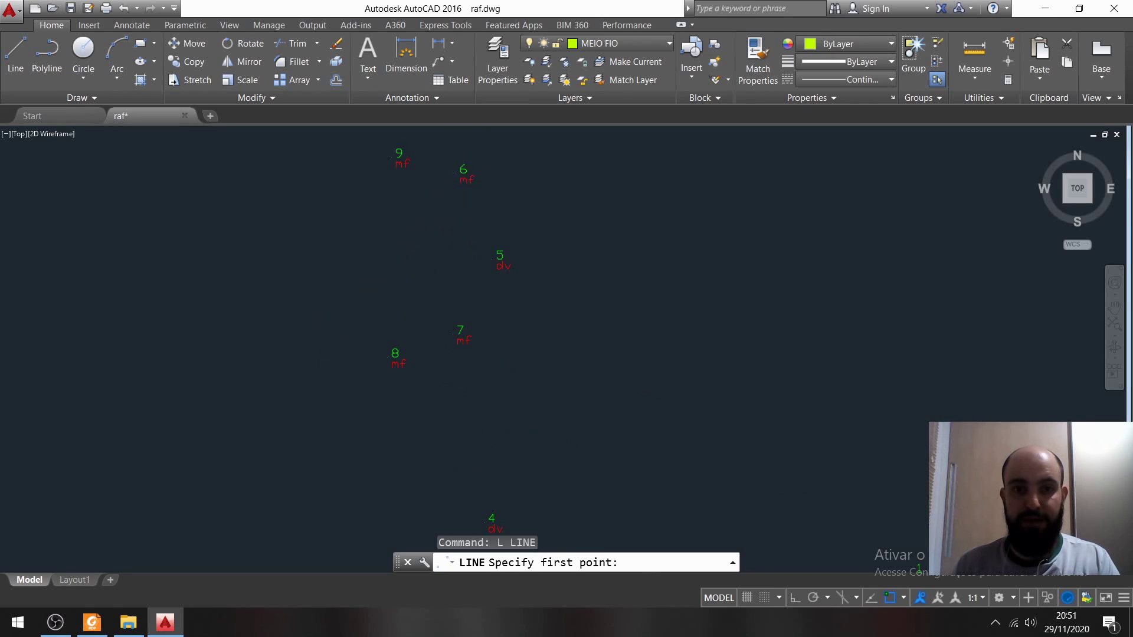
{"action": "scroll", "coordinate": [458, 168], "scroll_direction": "up", "scroll_amount": 4}
{"action": "middle_click_drag", "start_coordinate": [455, 165], "coordinate": [449, 233]}
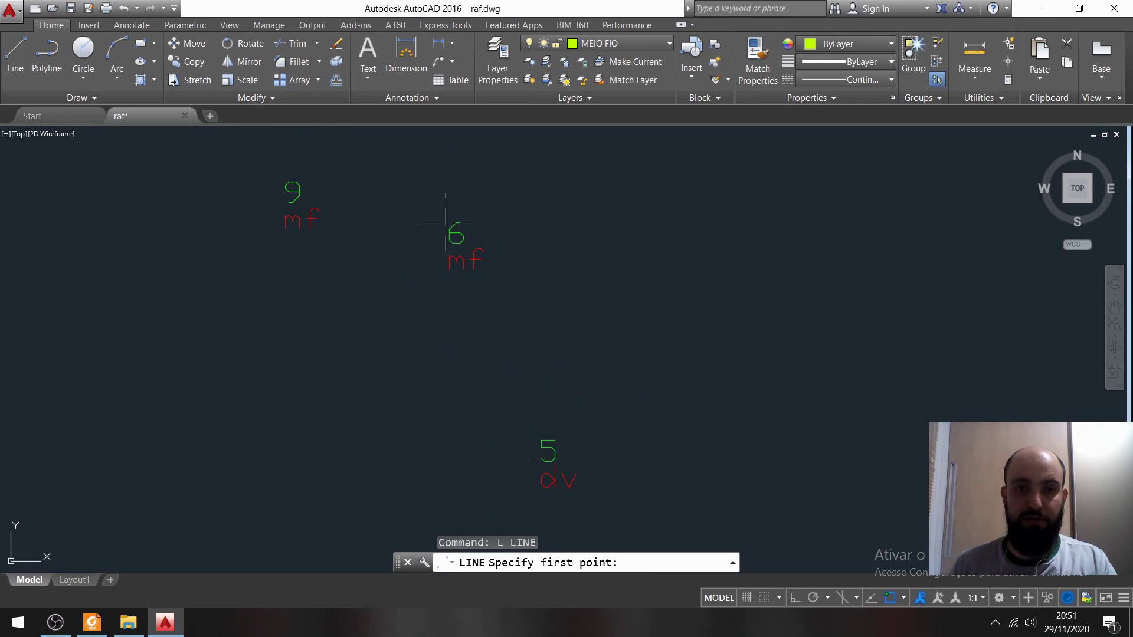
{"action": "key", "text": "Escape"}
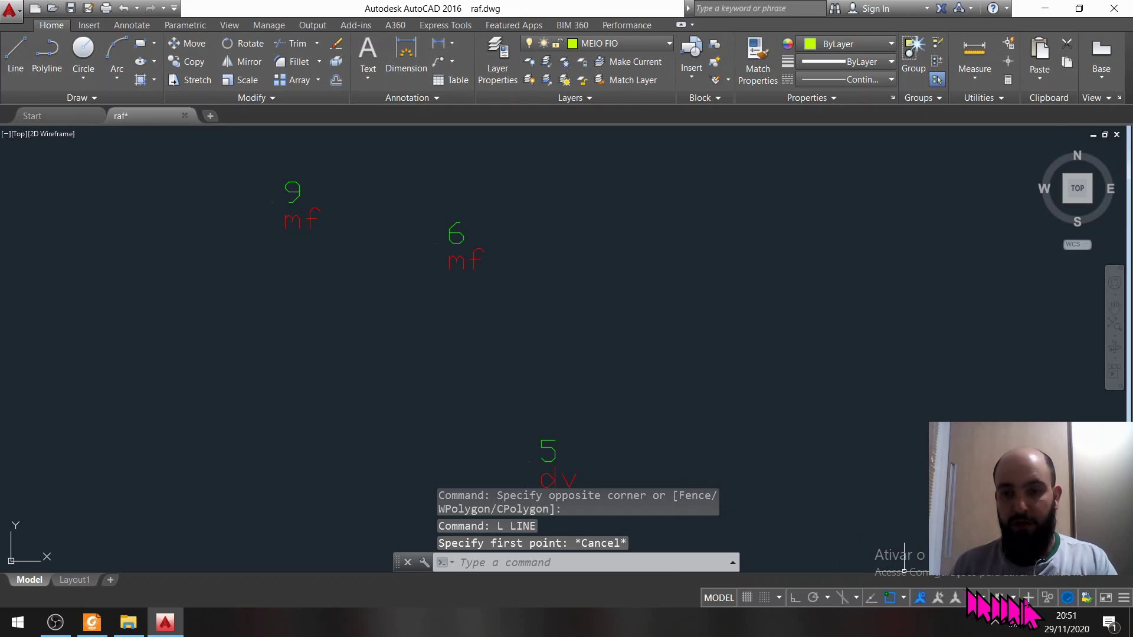
Step: Turn off the display of annotative objects at all scales and check which object snap modes are active
{"action": "left_click", "coordinate": [920, 597]}
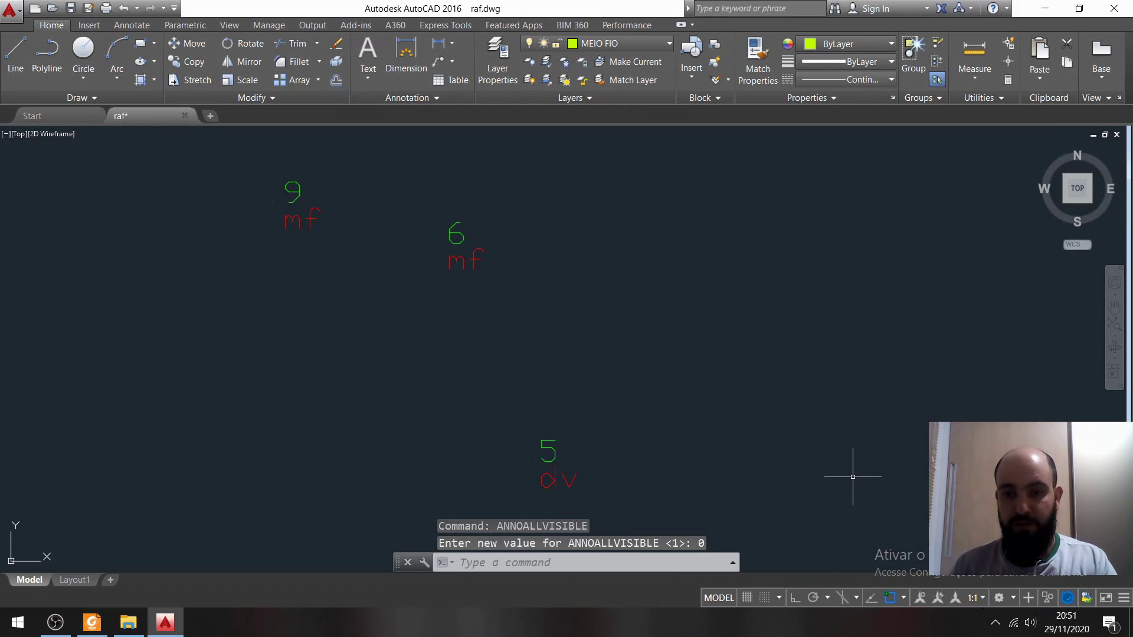
{"action": "left_click", "coordinate": [904, 598]}
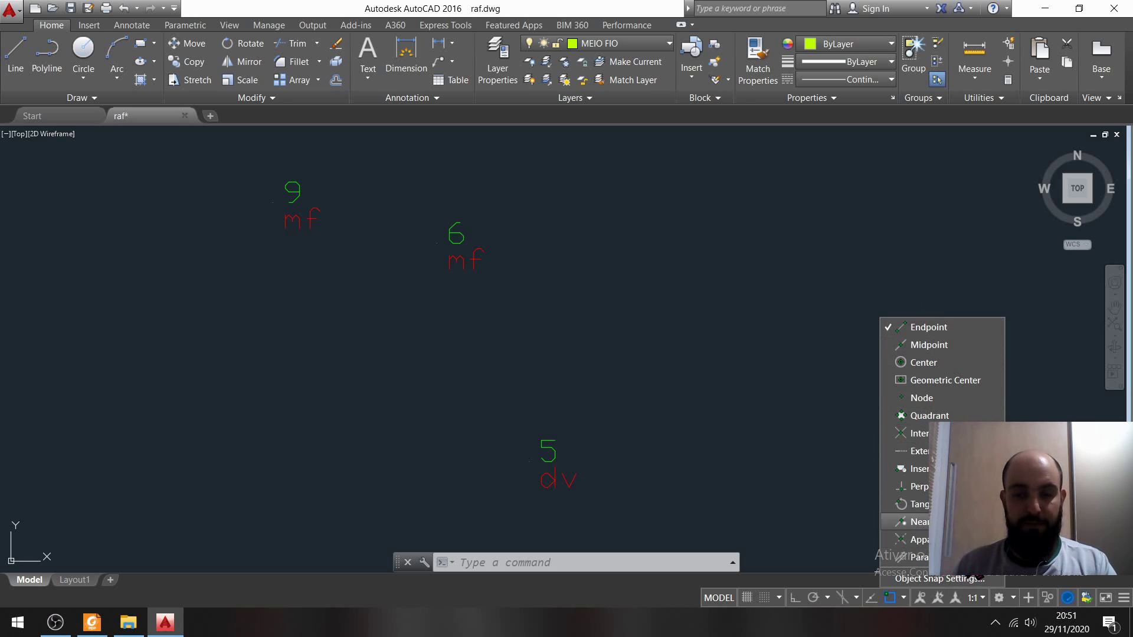
{"action": "left_click", "coordinate": [654, 249]}
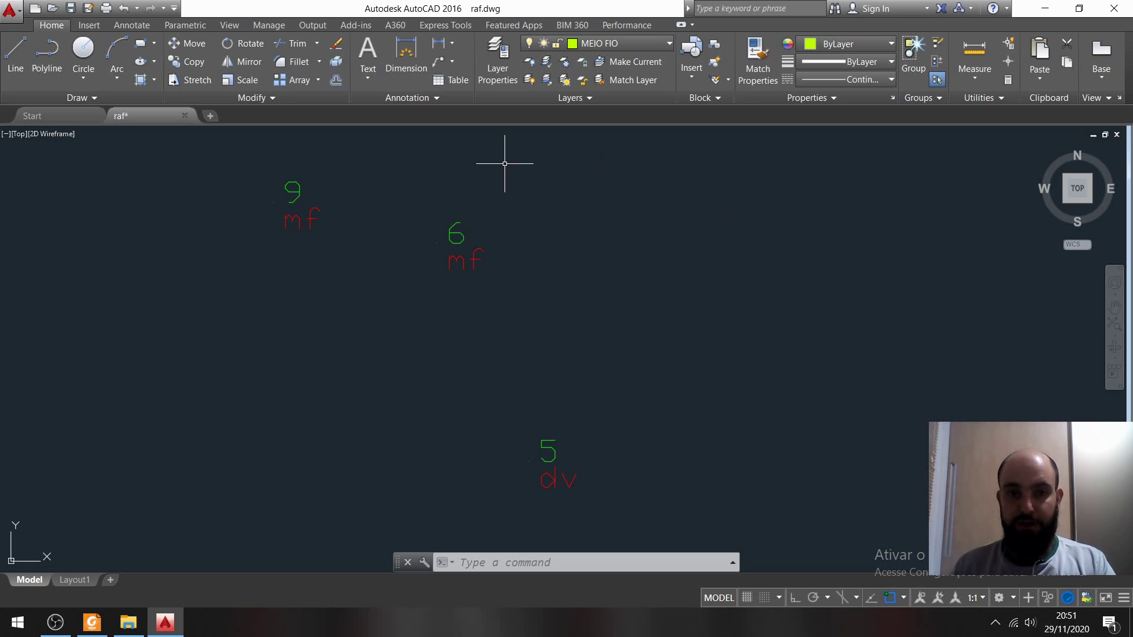
Step: Set the point style to a plus sign with a size of 0.5 in absolute units
{"action": "left_click", "coordinate": [978, 100]}
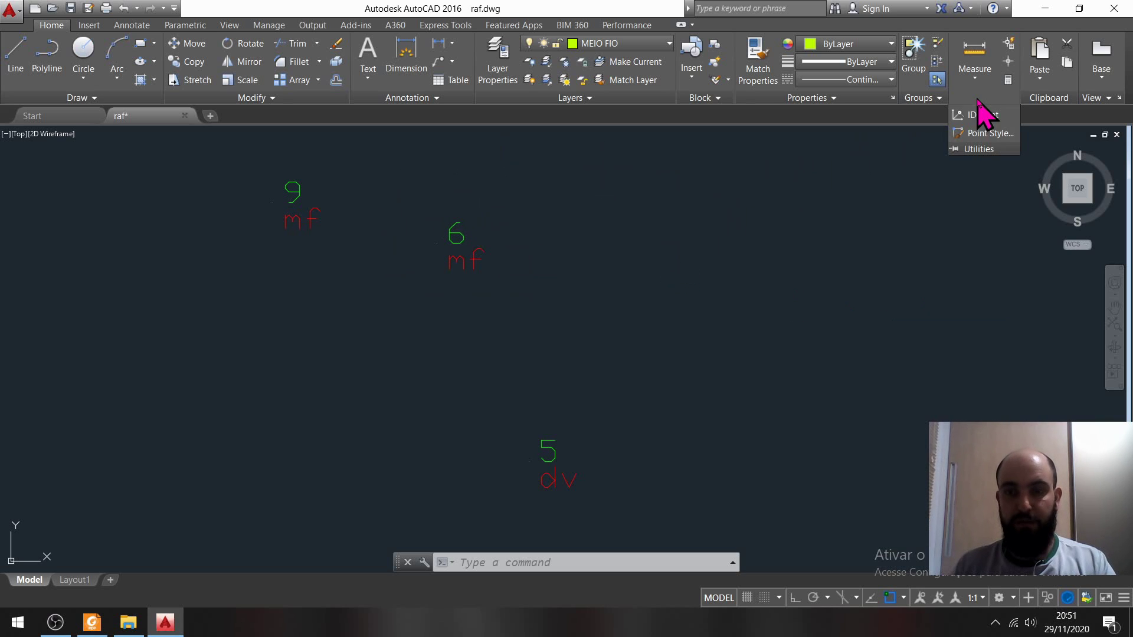
{"action": "left_click", "coordinate": [992, 133]}
{"action": "left_click", "coordinate": [567, 216]}
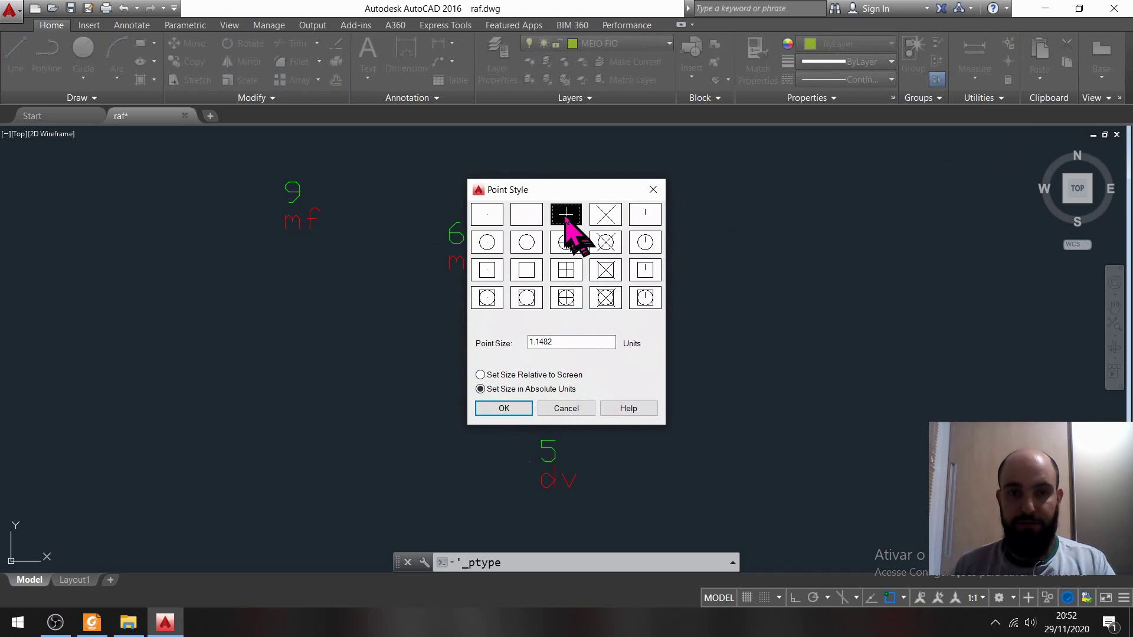
{"action": "left_click", "coordinate": [545, 342]}
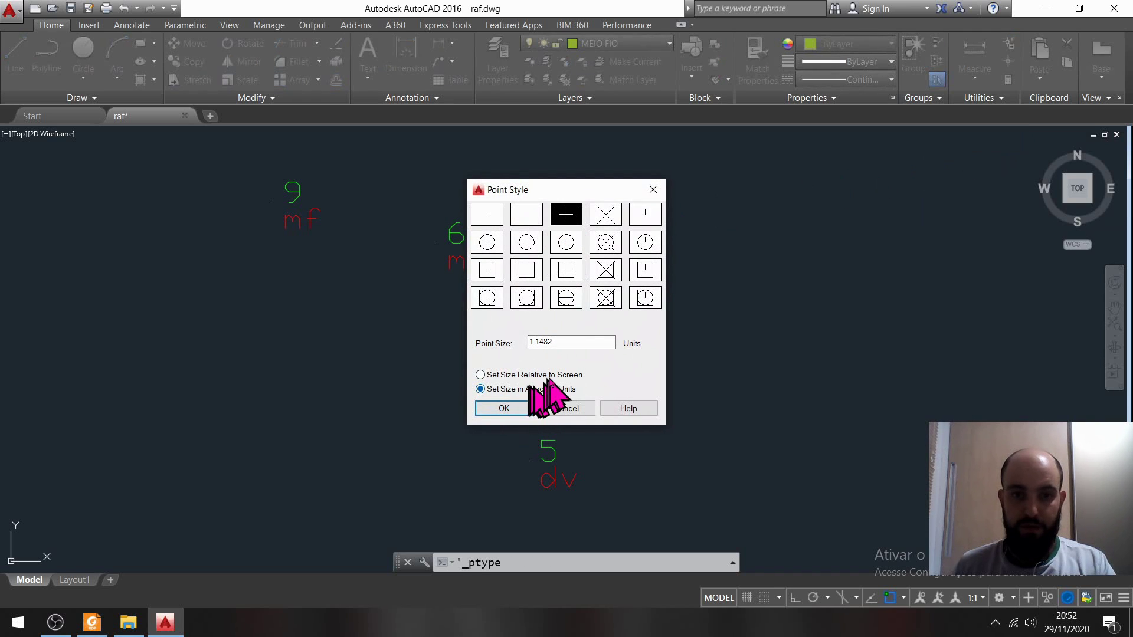
{"action": "left_click_drag", "start_coordinate": [561, 342], "coordinate": [481, 329]}
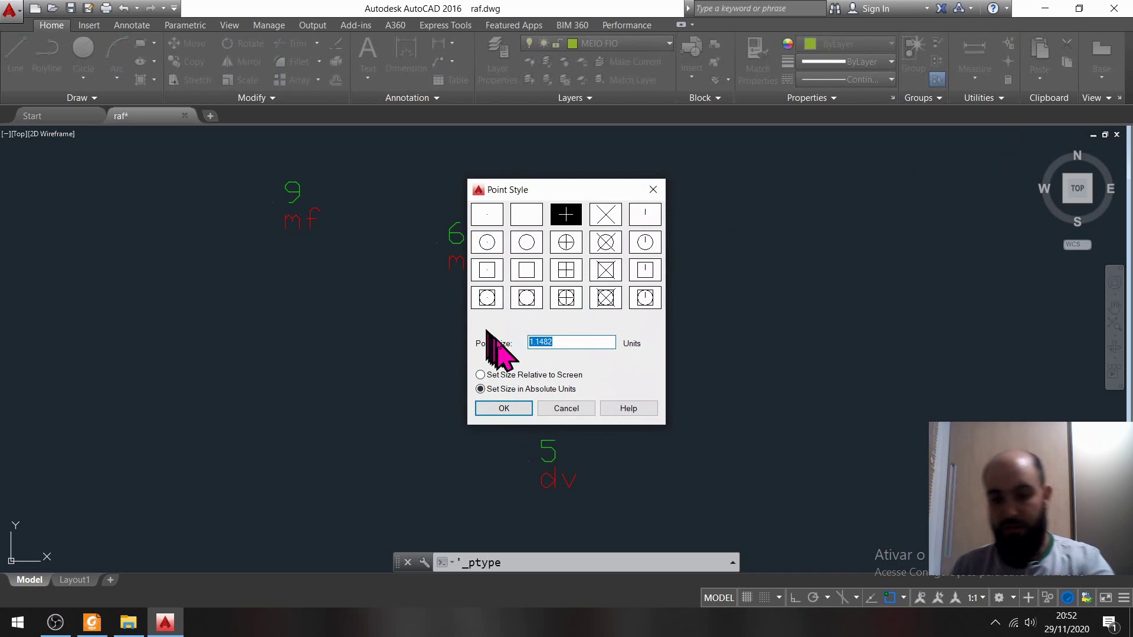
{"action": "type", "text": "0.5"}
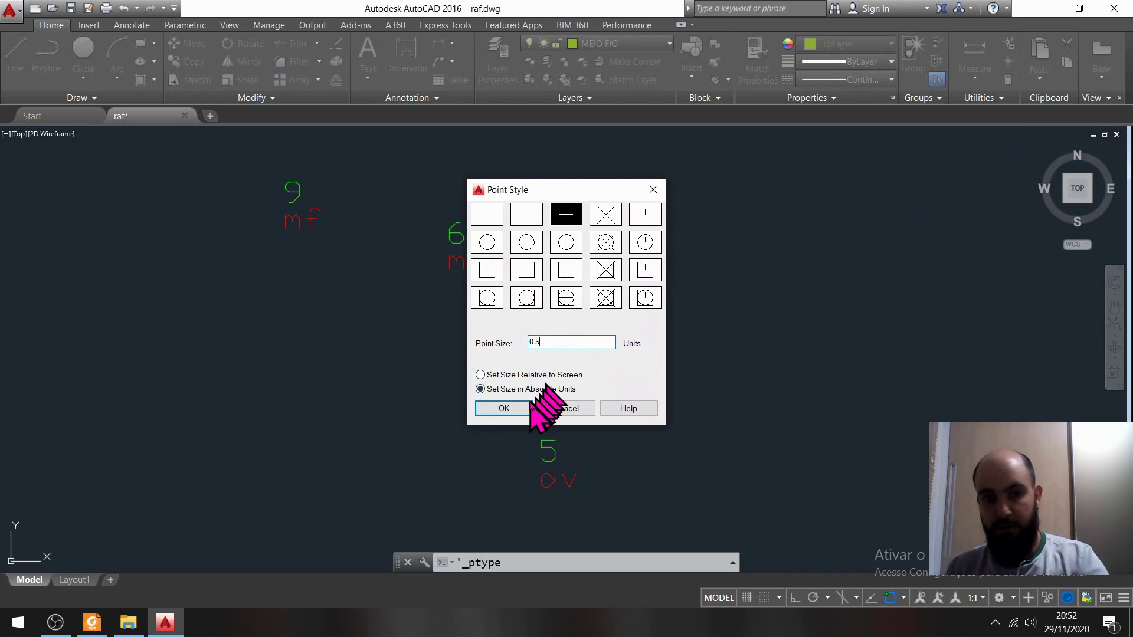
{"action": "left_click", "coordinate": [519, 410]}
Step: Keep object snapping switched on and add Node to the active object snap modes
{"action": "scroll", "coordinate": [399, 299], "scroll_direction": "down", "scroll_amount": 5}
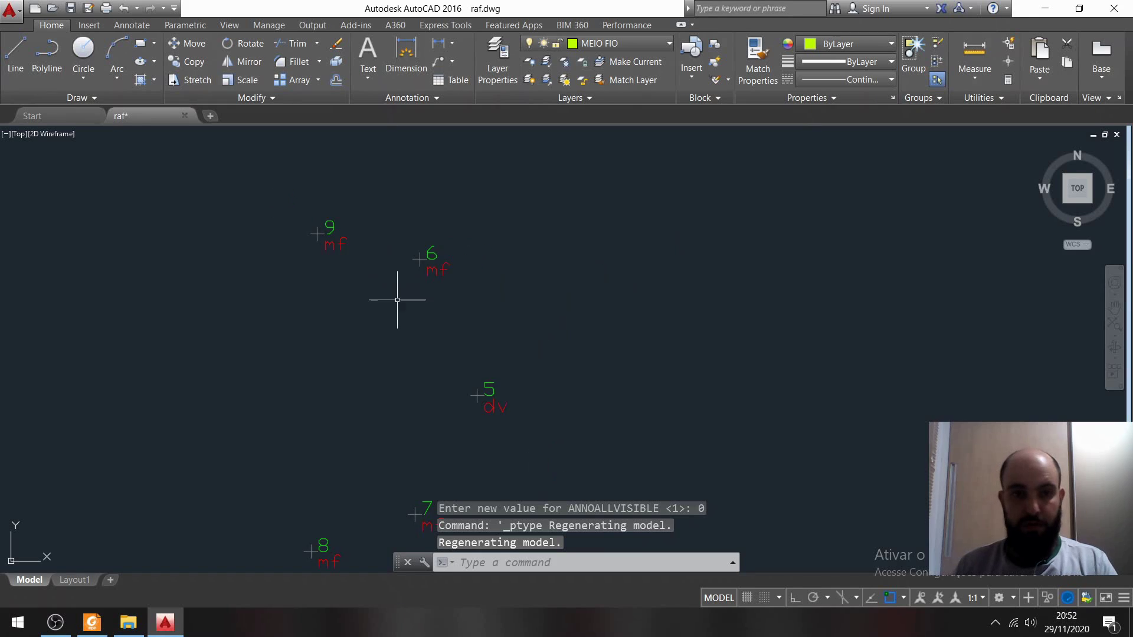
{"action": "scroll", "coordinate": [576, 185], "scroll_direction": "up", "scroll_amount": 5}
{"action": "middle_click_drag", "start_coordinate": [577, 185], "coordinate": [495, 386]}
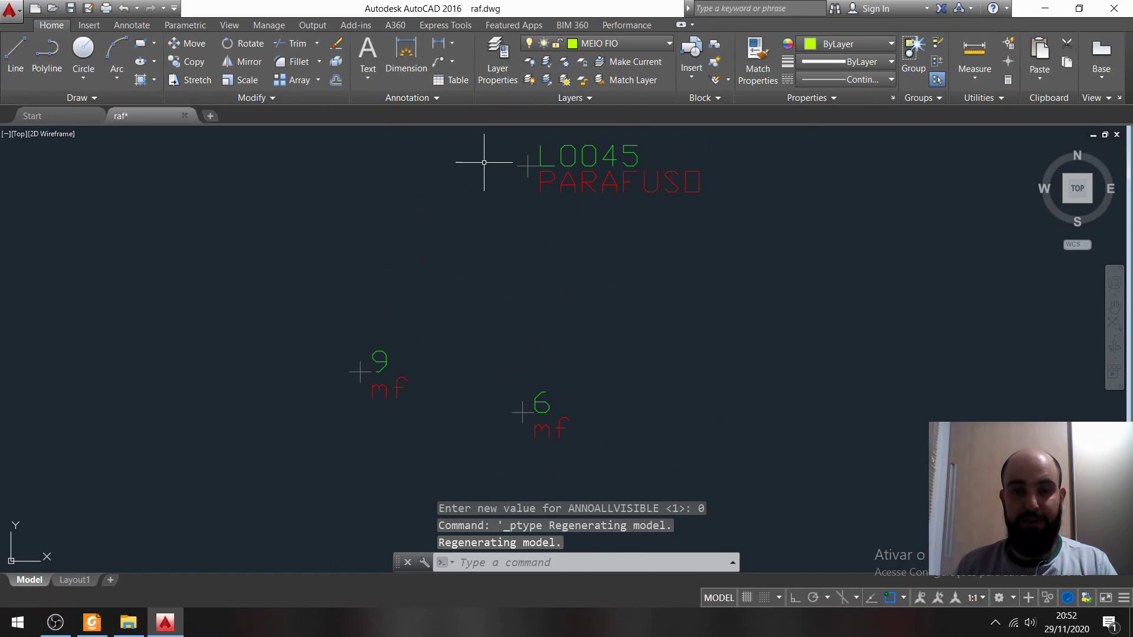
{"action": "middle_click_drag", "start_coordinate": [518, 334], "coordinate": [511, 256]}
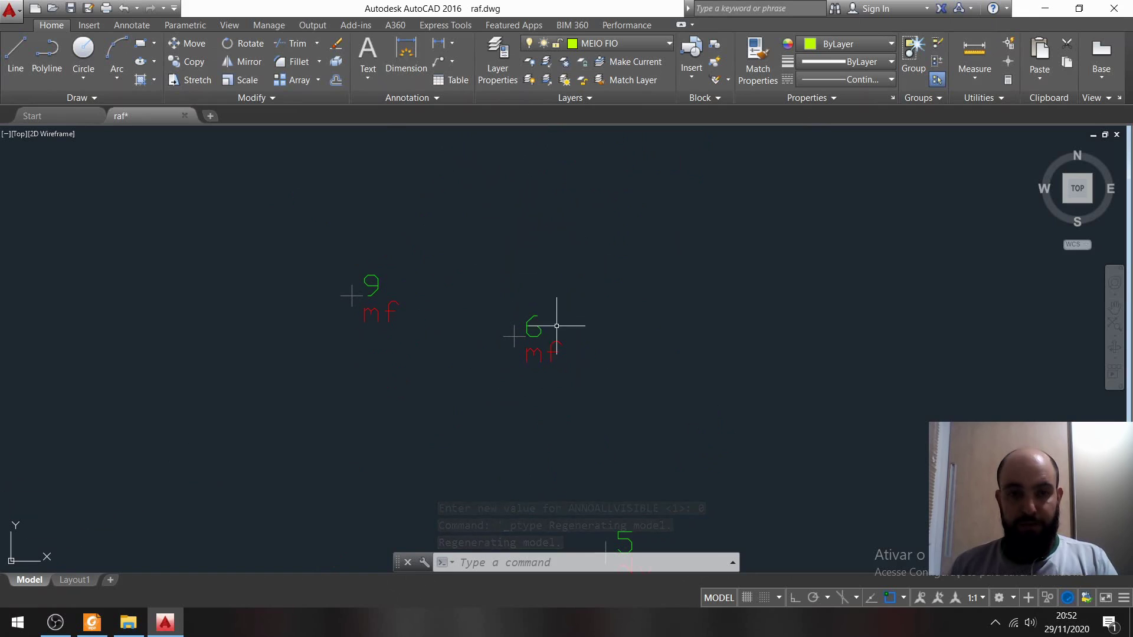
{"action": "left_click", "coordinate": [896, 598]}
{"action": "left_click", "coordinate": [899, 597]}
{"action": "left_click", "coordinate": [896, 598]}
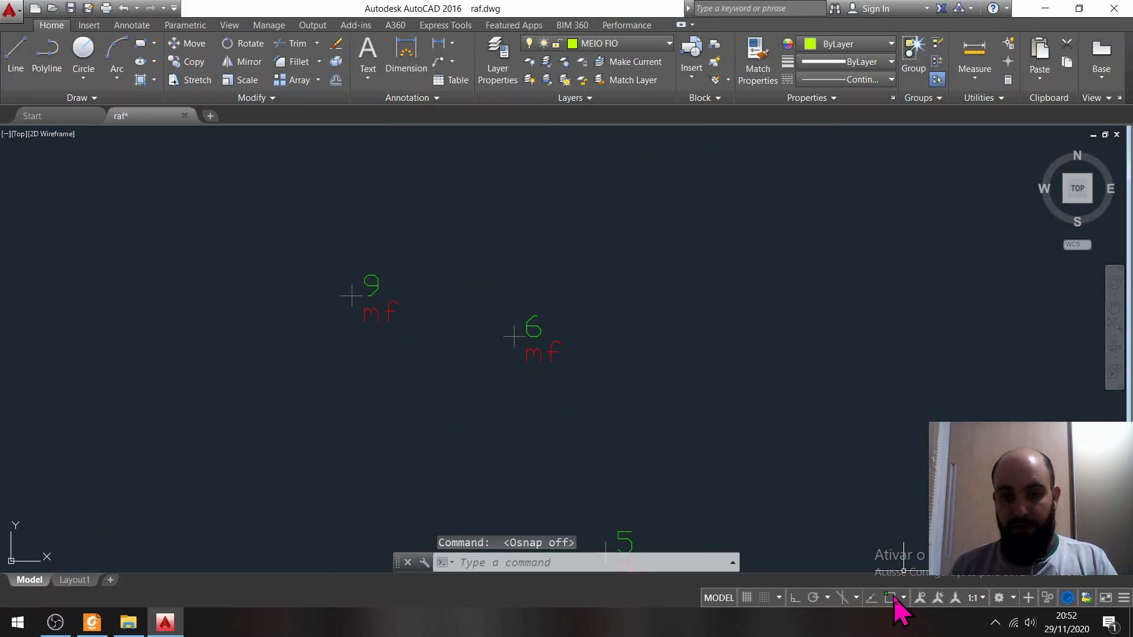
{"action": "left_click", "coordinate": [892, 596]}
{"action": "left_click", "coordinate": [904, 599]}
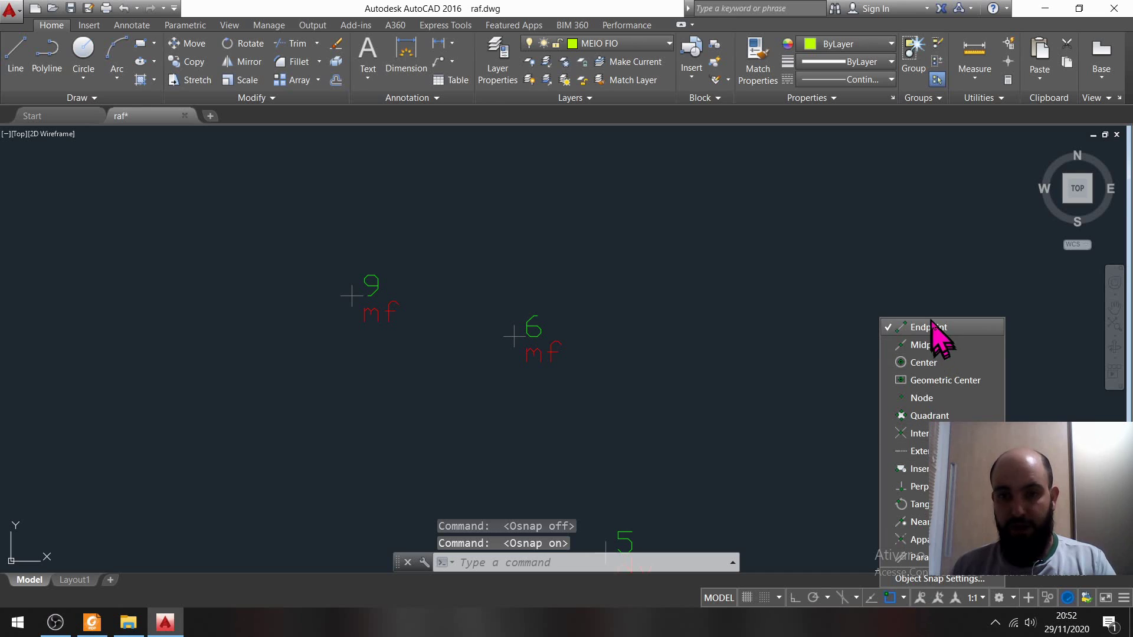
{"action": "left_click", "coordinate": [961, 401]}
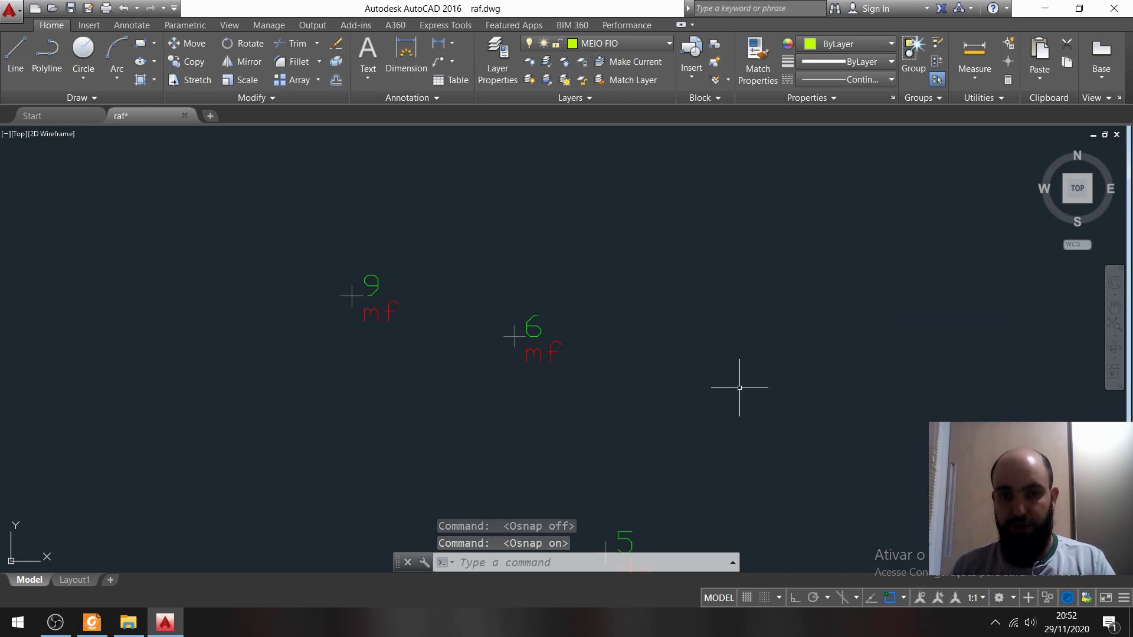
Step: Start a curb line snapped to the node of survey point 6
{"action": "type", "text": "l"}
{"action": "key", "text": "Return"}
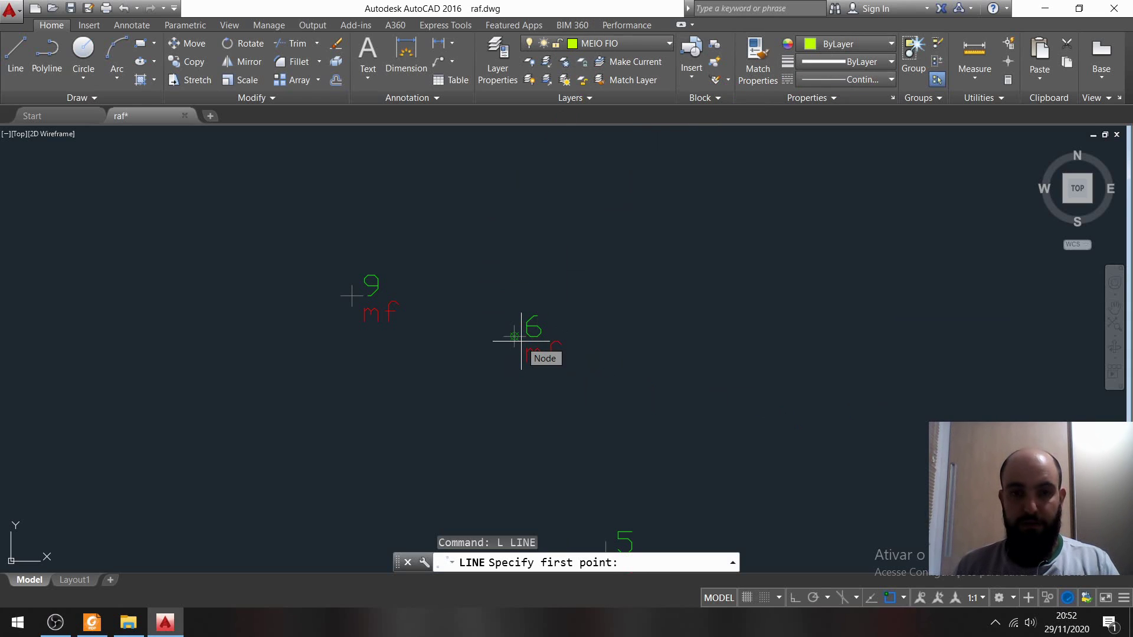
{"action": "left_click", "coordinate": [521, 340]}
Step: Examine how the Node snap picks up survey point 7 at close and distant zoom levels
{"action": "middle_click_drag", "start_coordinate": [549, 470], "coordinate": [590, 220]}
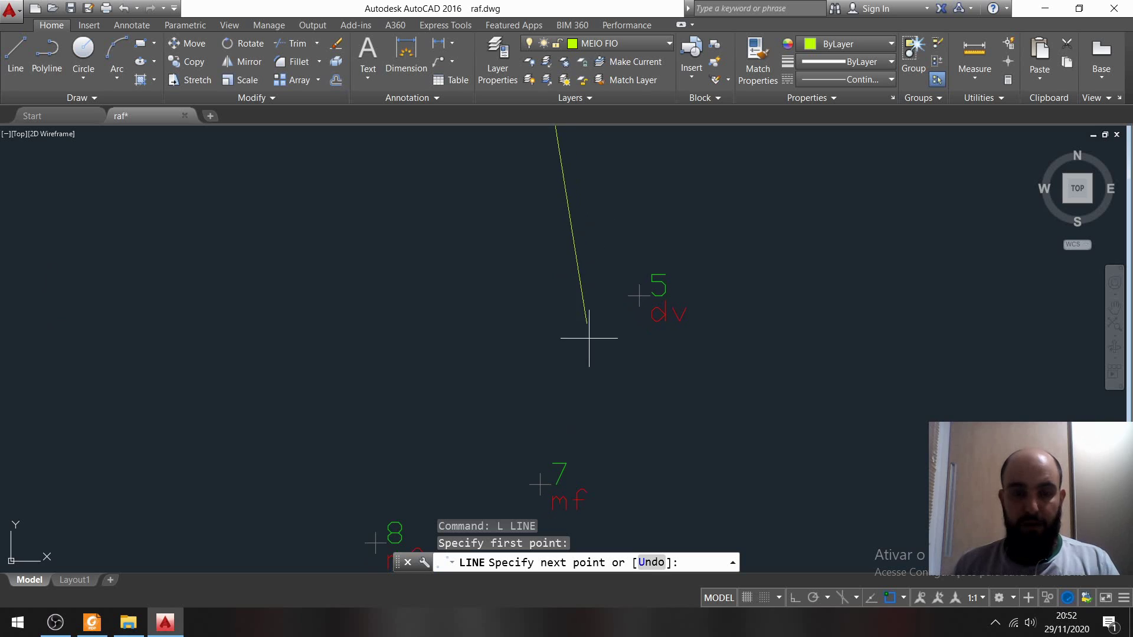
{"action": "scroll", "coordinate": [589, 338], "scroll_direction": "down", "scroll_amount": 2}
{"action": "middle_click_drag", "start_coordinate": [612, 412], "coordinate": [680, 329]}
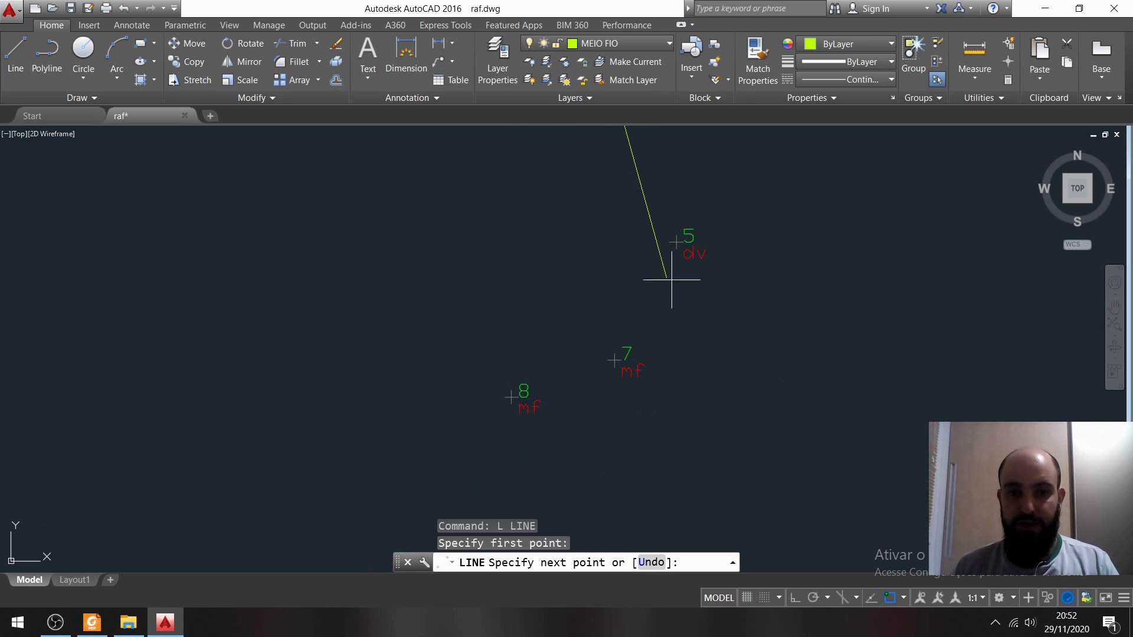
{"action": "scroll", "coordinate": [695, 319], "scroll_direction": "down", "scroll_amount": 2}
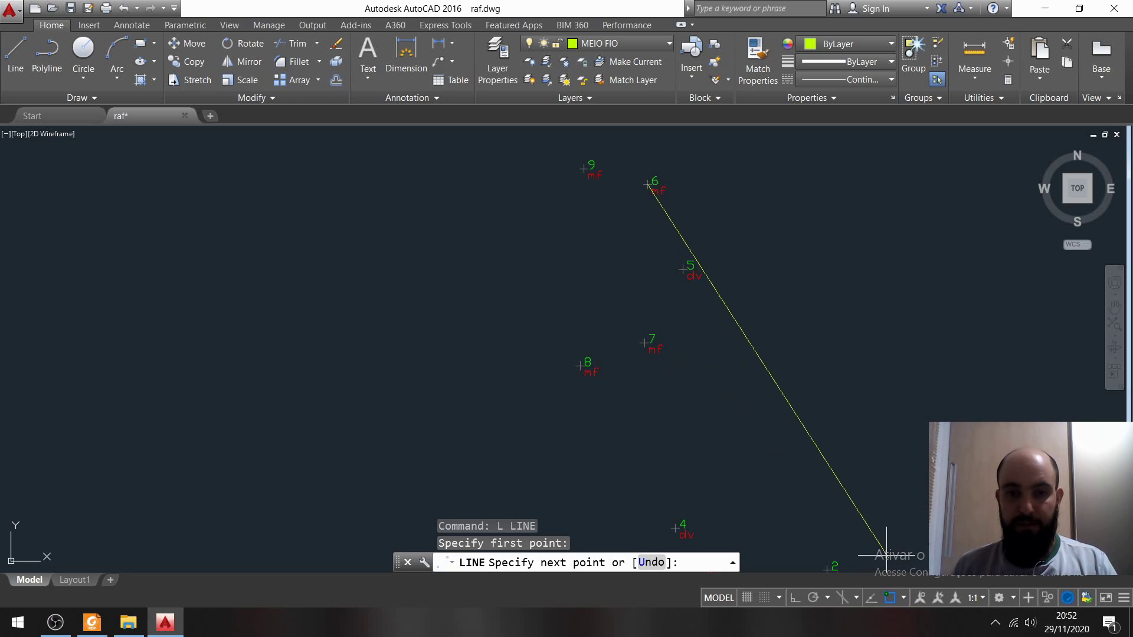
{"action": "scroll", "coordinate": [653, 350], "scroll_direction": "up", "scroll_amount": 5}
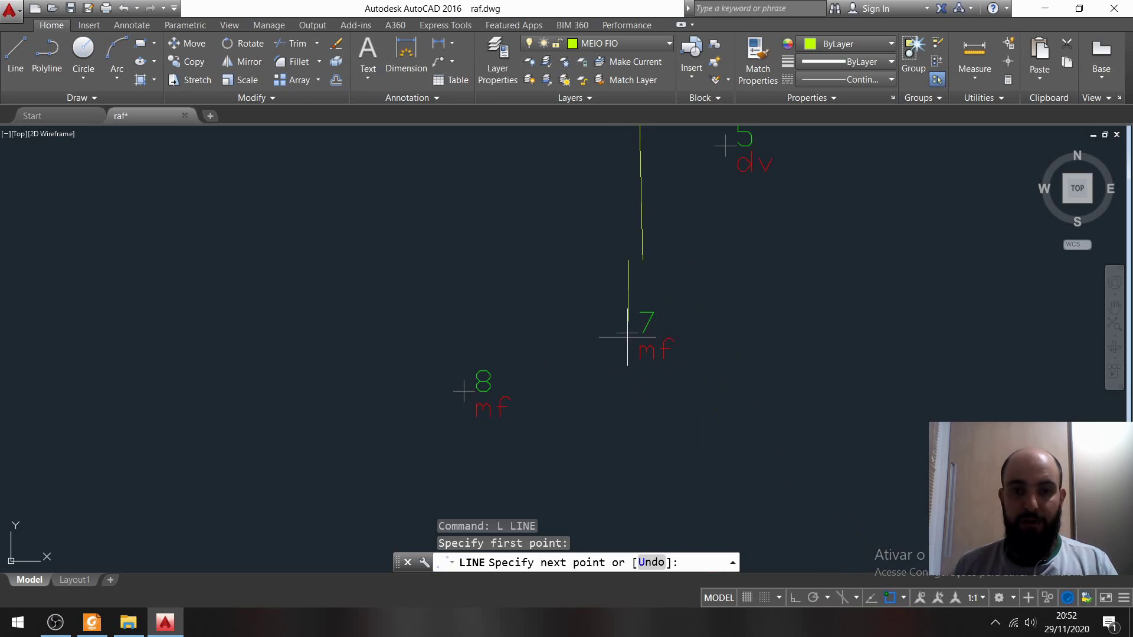
{"action": "middle_click_drag", "start_coordinate": [683, 392], "coordinate": [625, 269]}
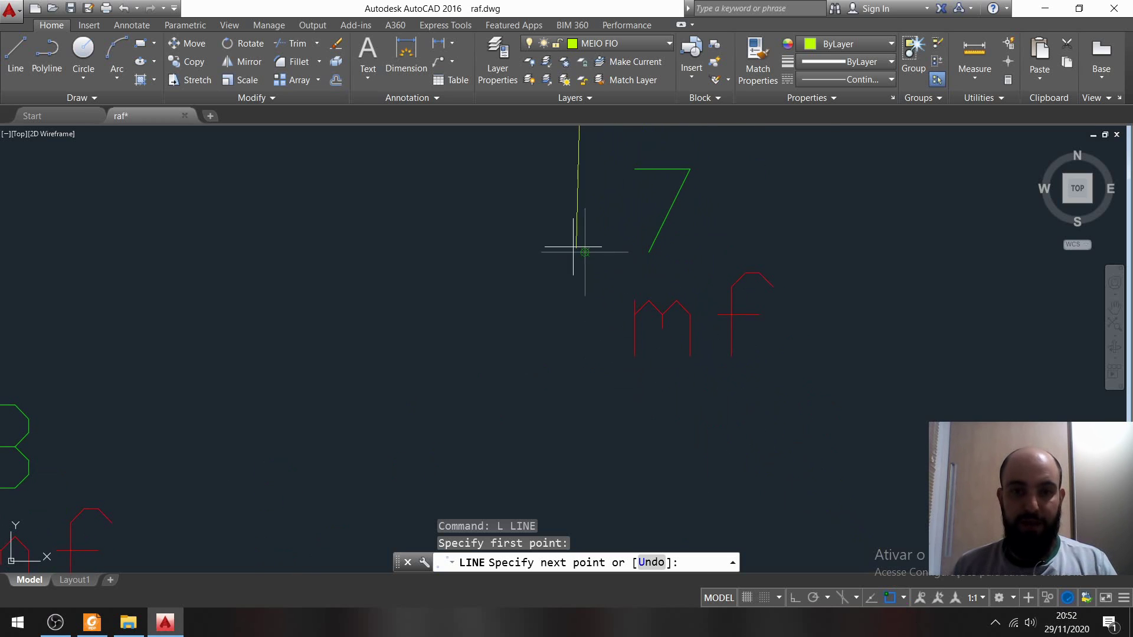
{"action": "scroll", "coordinate": [576, 245], "scroll_direction": "up", "scroll_amount": 4}
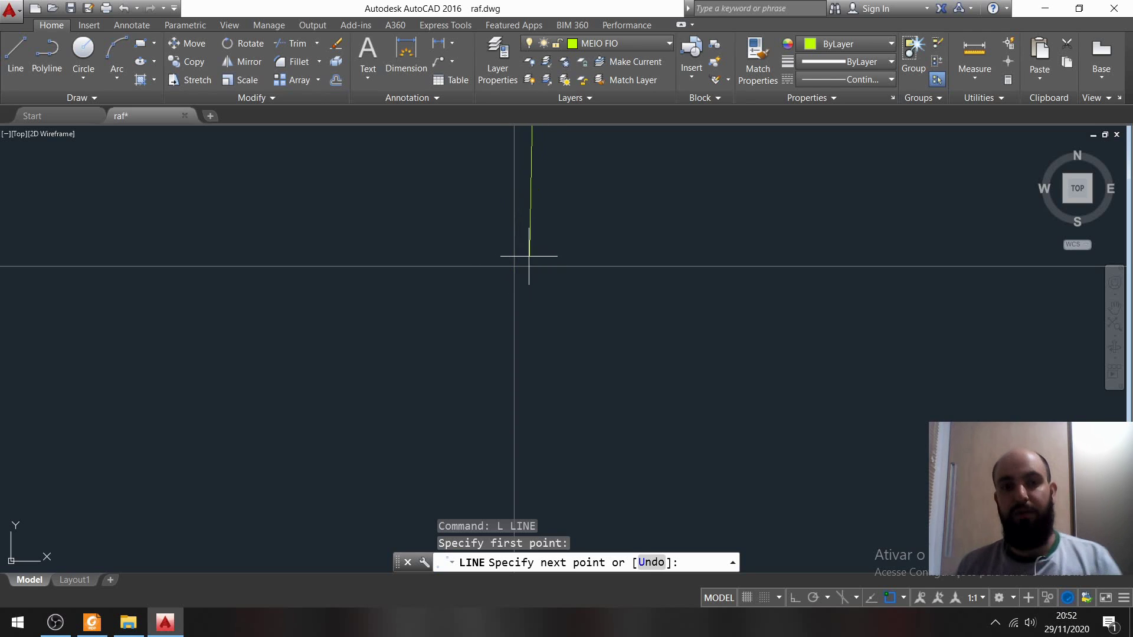
{"action": "scroll", "coordinate": [656, 288], "scroll_direction": "up", "scroll_amount": 8}
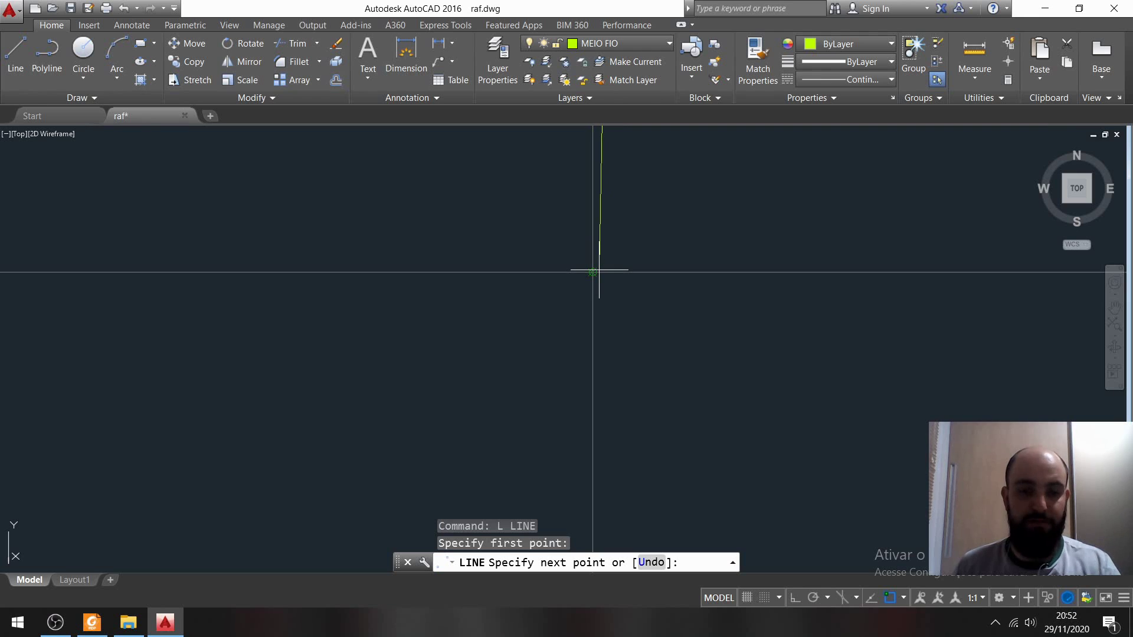
{"action": "scroll", "coordinate": [597, 269], "scroll_direction": "up", "scroll_amount": 2}
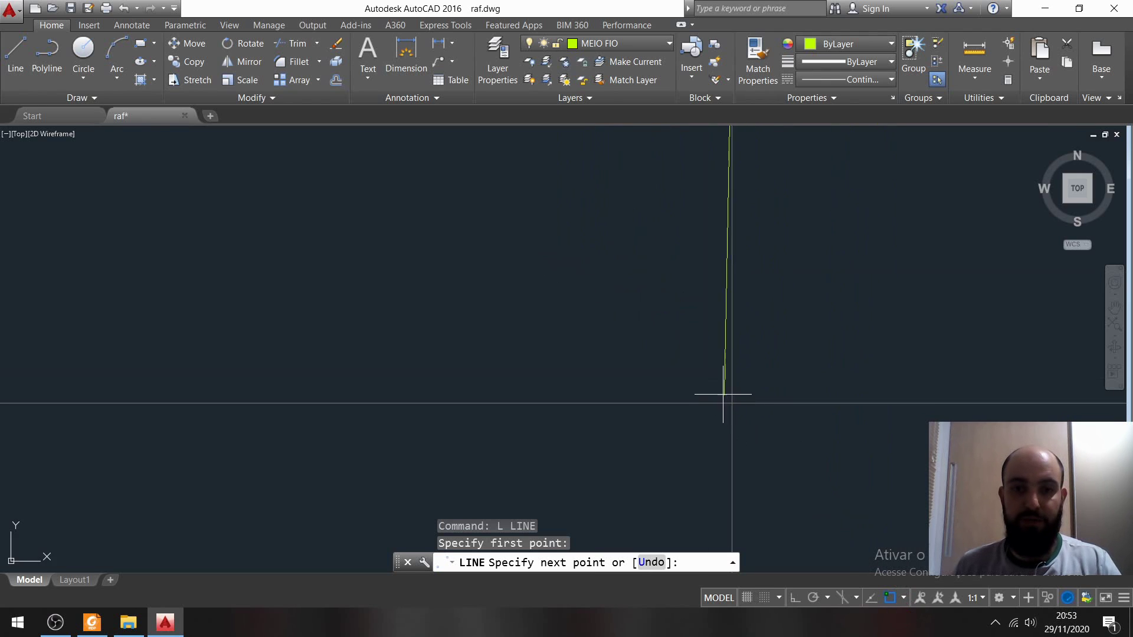
{"action": "scroll", "coordinate": [741, 387], "scroll_direction": "down", "scroll_amount": 5}
{"action": "middle_click_drag", "start_coordinate": [849, 400], "coordinate": [735, 470]}
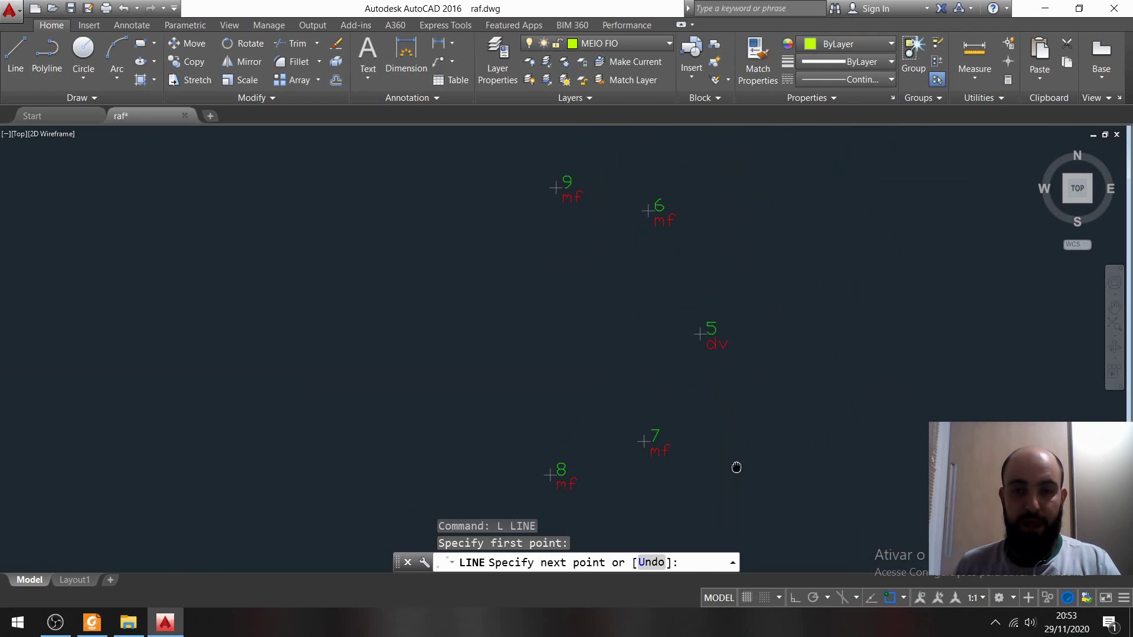
{"action": "mouse_move", "coordinate": [727, 428]}
{"action": "middle_mouse_down"}
{"action": "mouse_move", "coordinate": [691, 354]}
{"action": "mouse_move", "coordinate": [659, 369]}
{"action": "middle_mouse_up"}
{"action": "scroll", "coordinate": [615, 380], "scroll_direction": "down", "scroll_amount": 3}
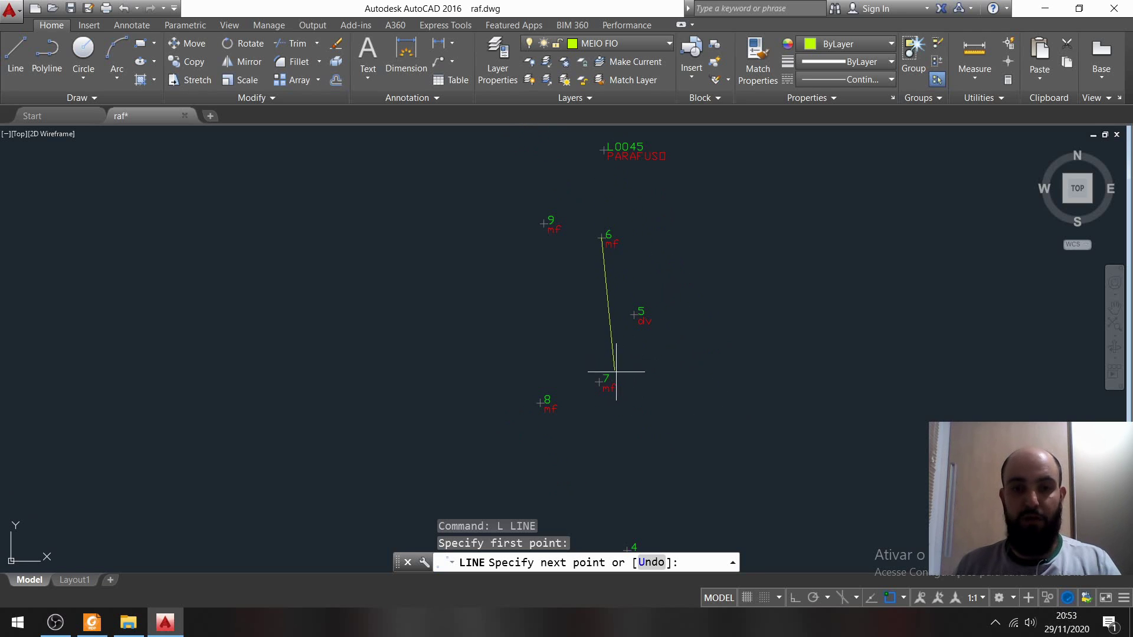
{"action": "scroll", "coordinate": [634, 376], "scroll_direction": "down", "scroll_amount": 2}
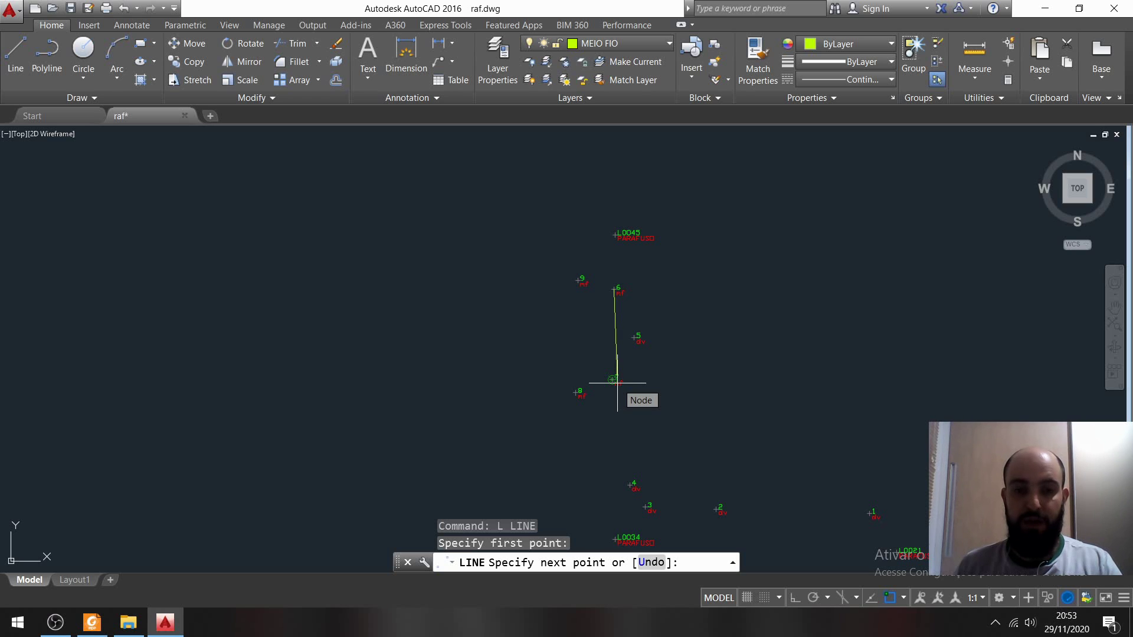
Step: Try snapping the curb line's end to point 7, inspect the junction up close, and undo that segment
{"action": "left_click", "coordinate": [617, 383]}
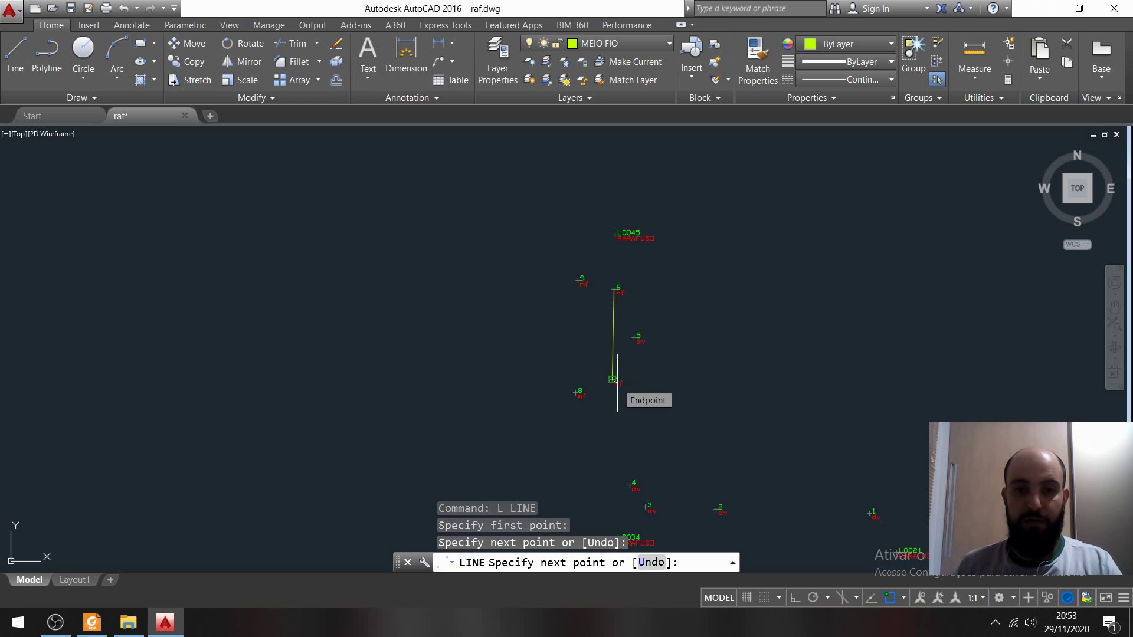
{"action": "scroll", "coordinate": [618, 383], "scroll_direction": "up", "scroll_amount": 8}
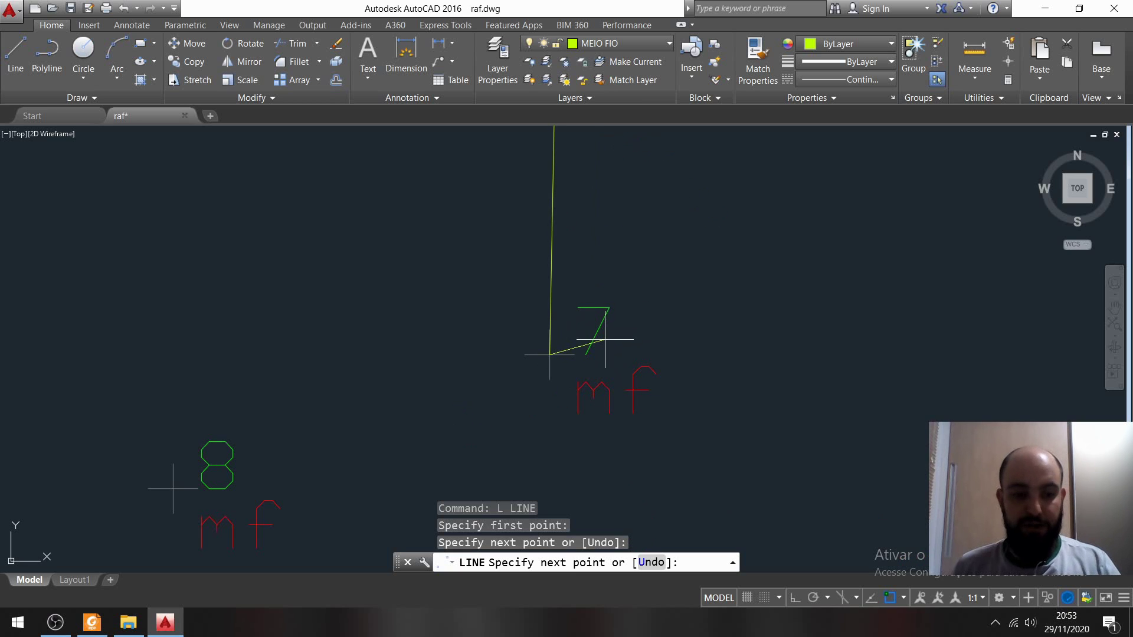
{"action": "key", "text": "ctrl+z"}
Step: Try ending the curb line at point 7's node again from an overview of all points, and undo it
{"action": "scroll", "coordinate": [702, 361], "scroll_direction": "down", "scroll_amount": 6}
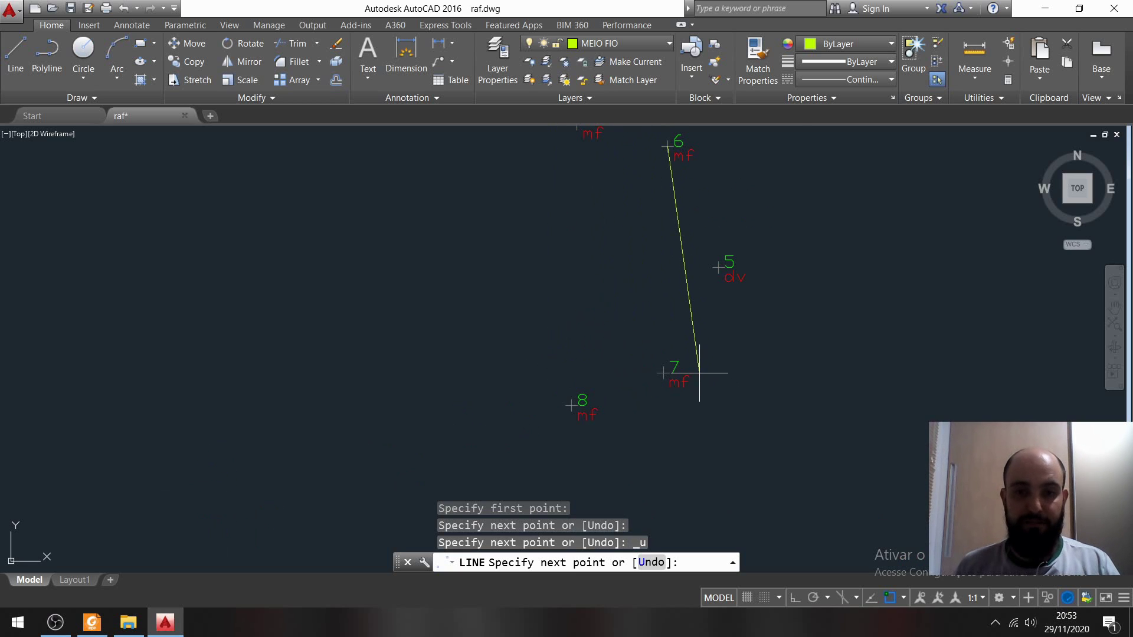
{"action": "scroll", "coordinate": [698, 375], "scroll_direction": "down", "scroll_amount": 3}
{"action": "mouse_move", "coordinate": [700, 385]}
{"action": "middle_mouse_down"}
{"action": "mouse_move", "coordinate": [620, 367]}
{"action": "mouse_move", "coordinate": [583, 341]}
{"action": "middle_mouse_up"}
{"action": "scroll", "coordinate": [615, 361], "scroll_direction": "down", "scroll_amount": 2}
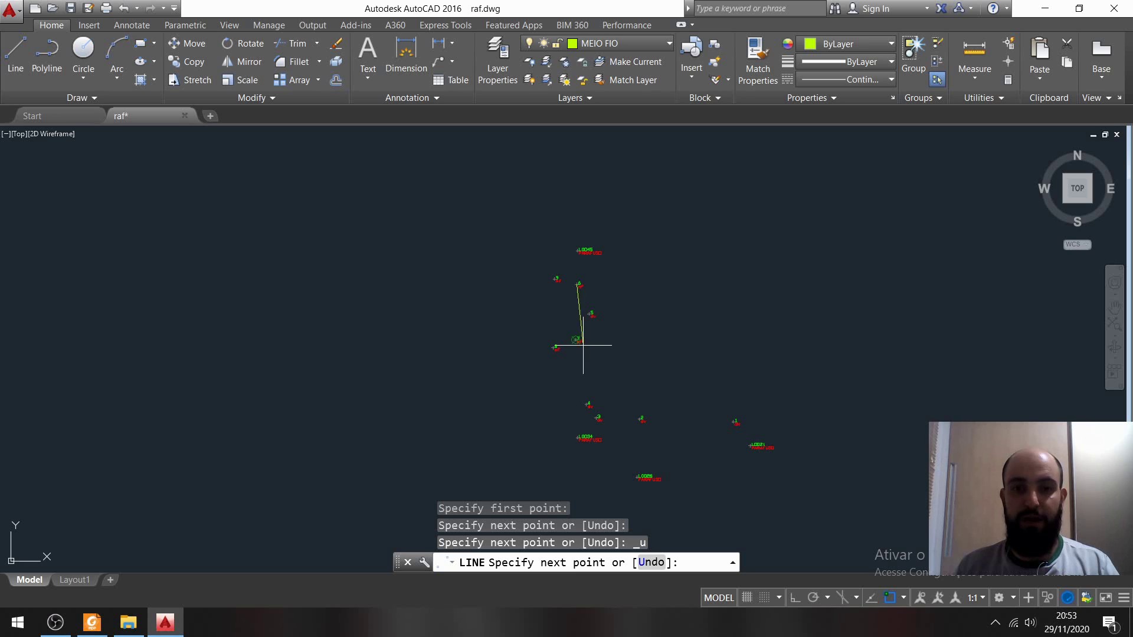
{"action": "left_click", "coordinate": [583, 345]}
{"action": "key", "text": "ctrl+z"}
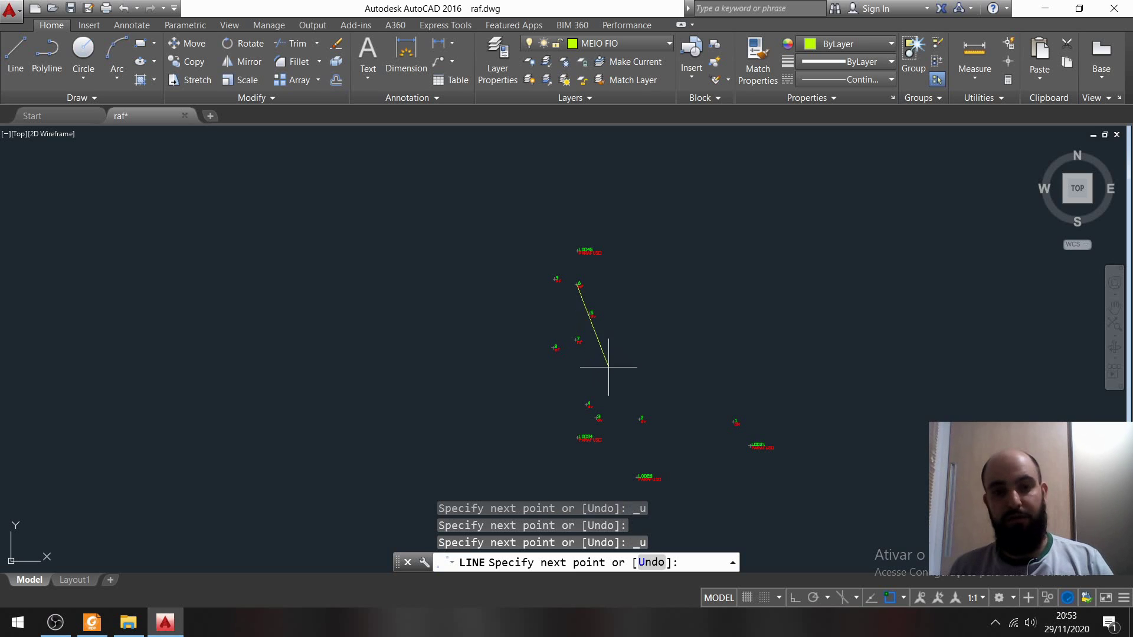
Step: Try placing the curb line's end beside point 7 without snapping, inspect the offset, and undo the segment
{"action": "left_click", "coordinate": [584, 344]}
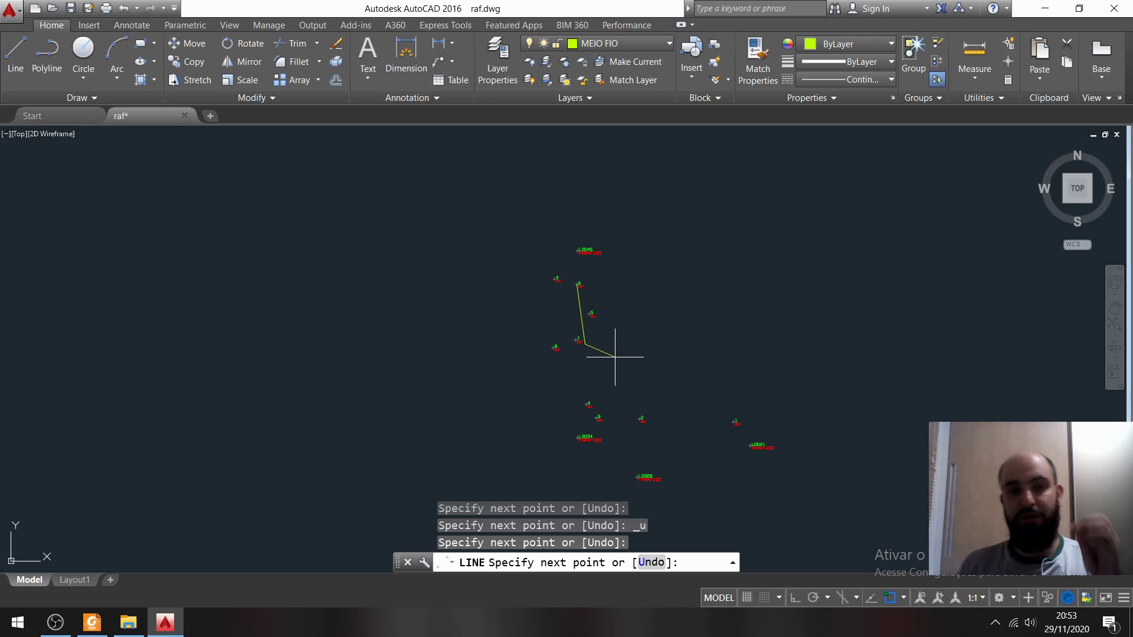
{"action": "scroll", "coordinate": [590, 342], "scroll_direction": "up", "scroll_amount": 10}
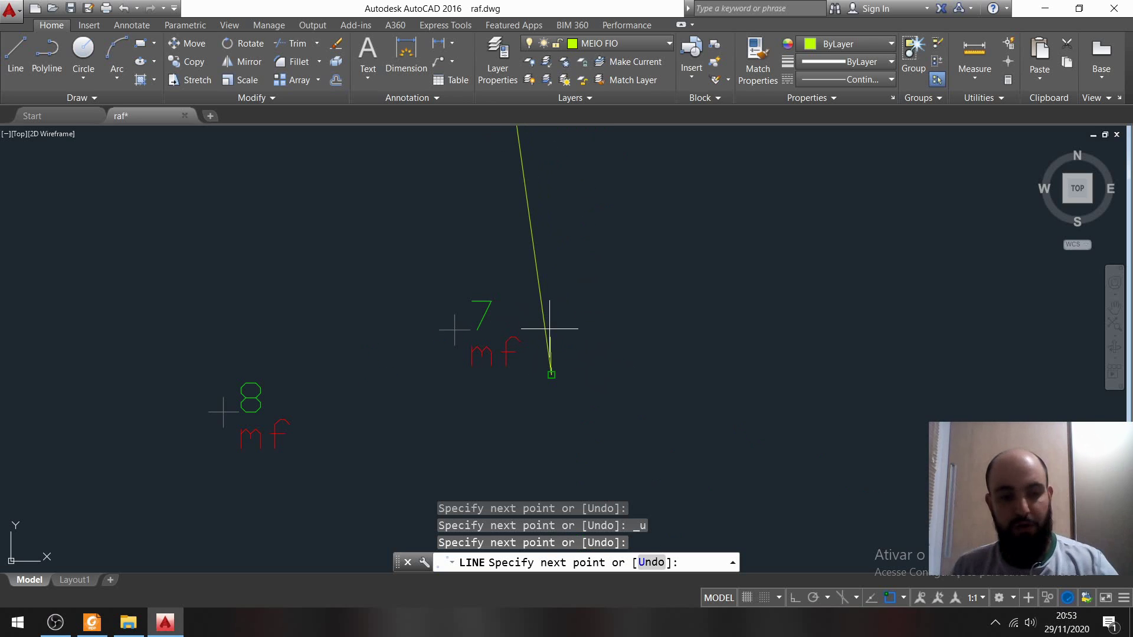
{"action": "key", "text": "ctrl+z"}
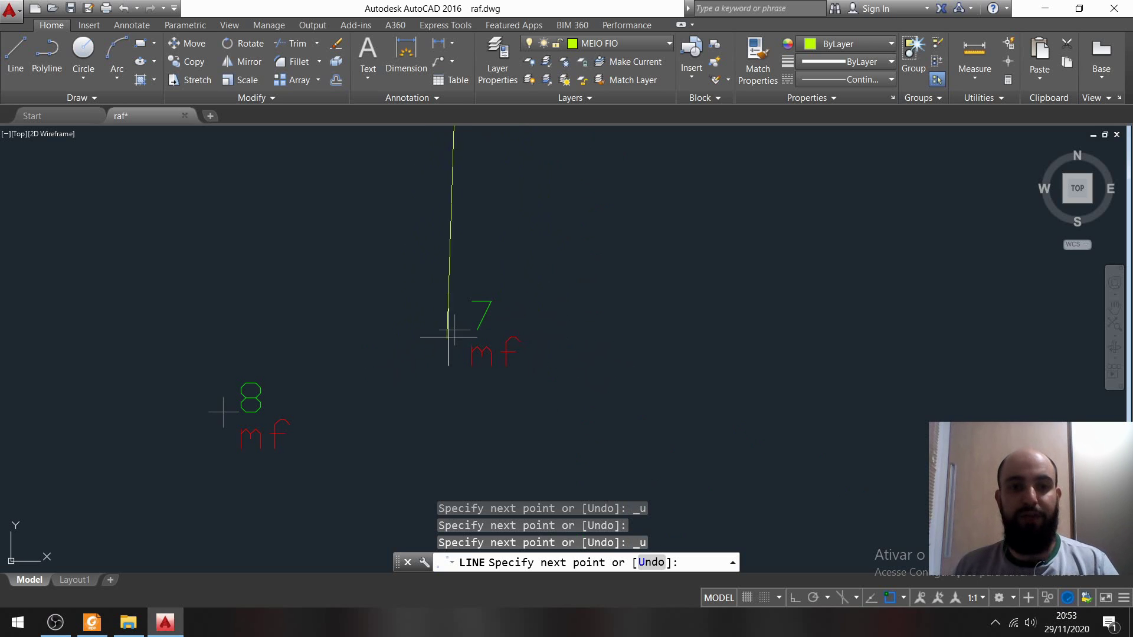
Step: Place the end of the curb line close beside point 7's node and finish the line
{"action": "scroll", "coordinate": [472, 307], "scroll_direction": "up", "scroll_amount": 8}
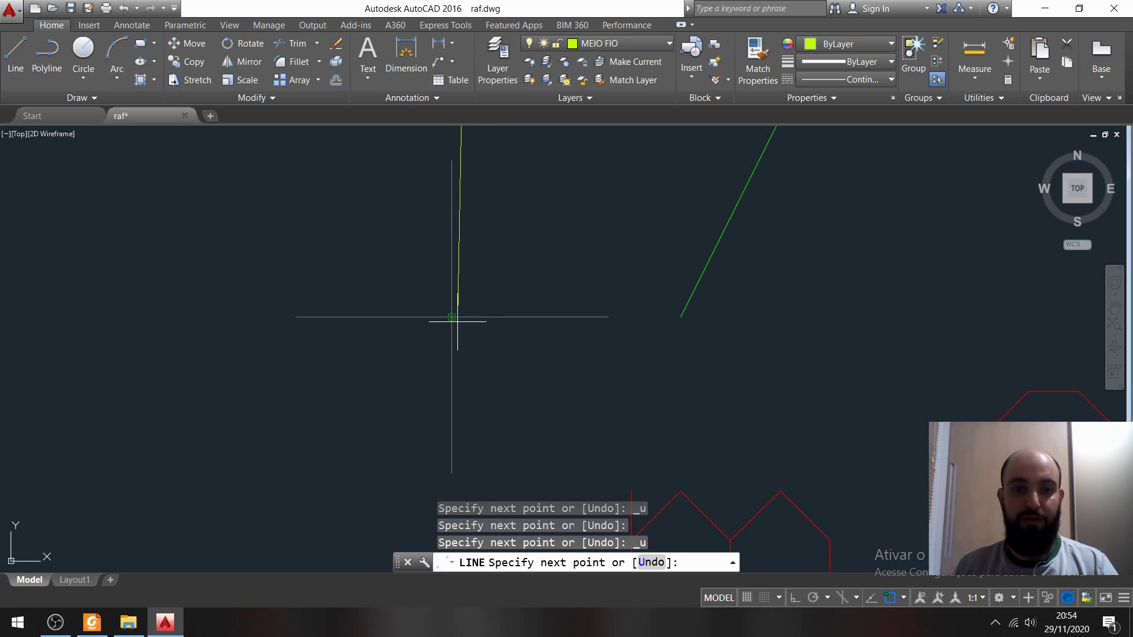
{"action": "left_click", "coordinate": [461, 324]}
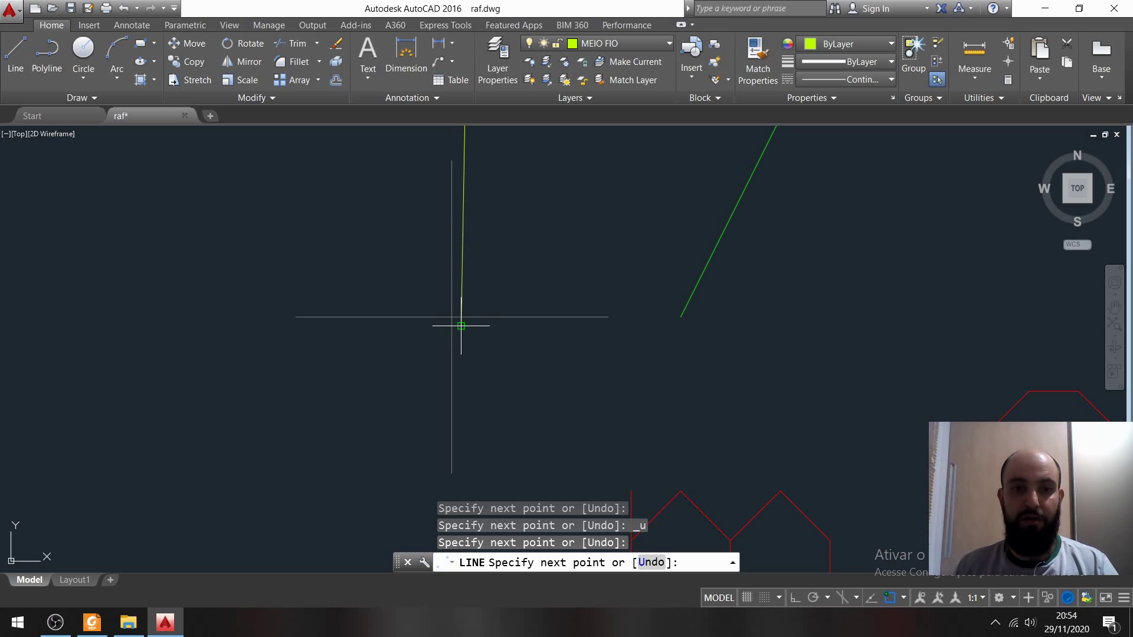
{"action": "scroll", "coordinate": [489, 392], "scroll_direction": "down", "scroll_amount": 5}
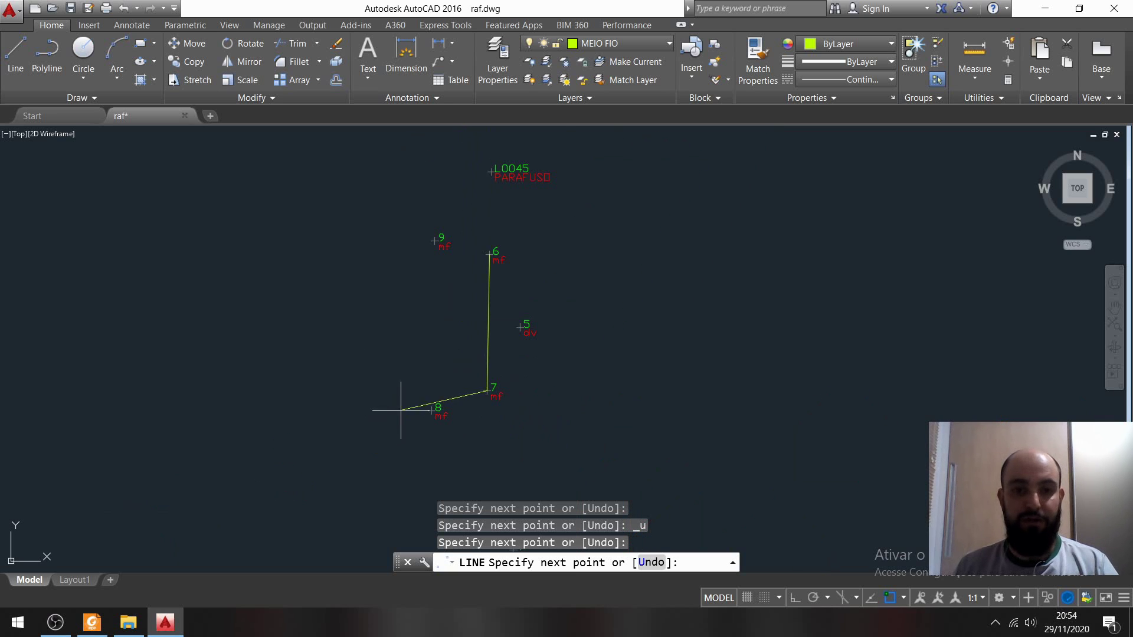
{"action": "scroll", "coordinate": [423, 394], "scroll_direction": "up", "scroll_amount": 3}
{"action": "key", "text": "Return"}
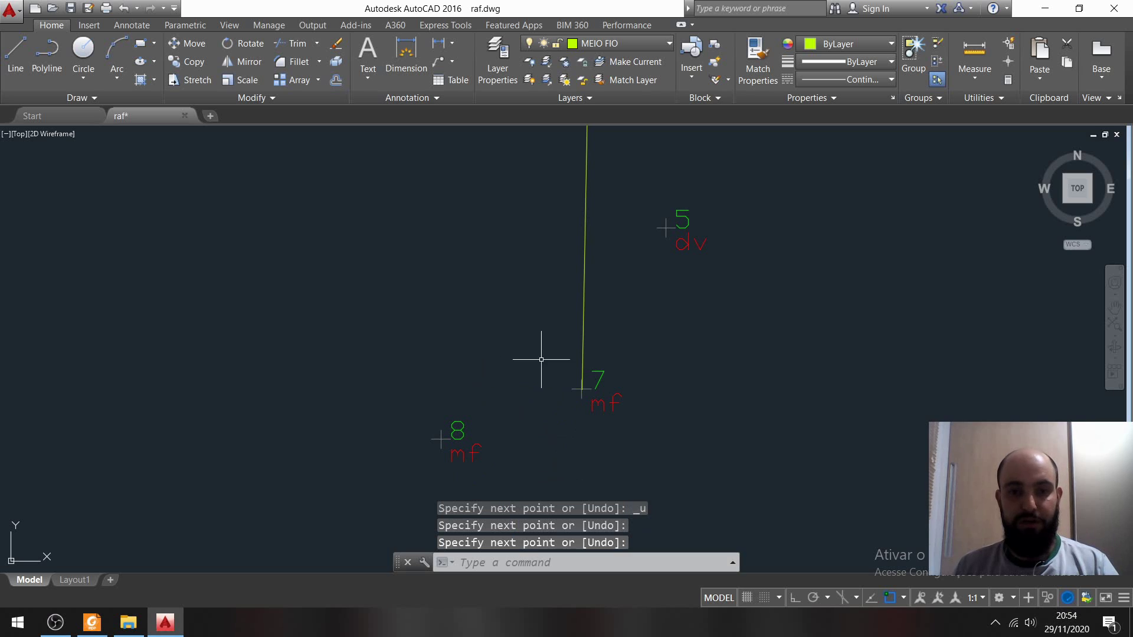
Step: Inspect the curb line's end at point 7 up close and from an overview to compare it with the node
{"action": "scroll", "coordinate": [562, 375], "scroll_direction": "up", "scroll_amount": 5}
{"action": "scroll", "coordinate": [630, 448], "scroll_direction": "down", "scroll_amount": 3}
{"action": "scroll", "coordinate": [634, 437], "scroll_direction": "up", "scroll_amount": 5}
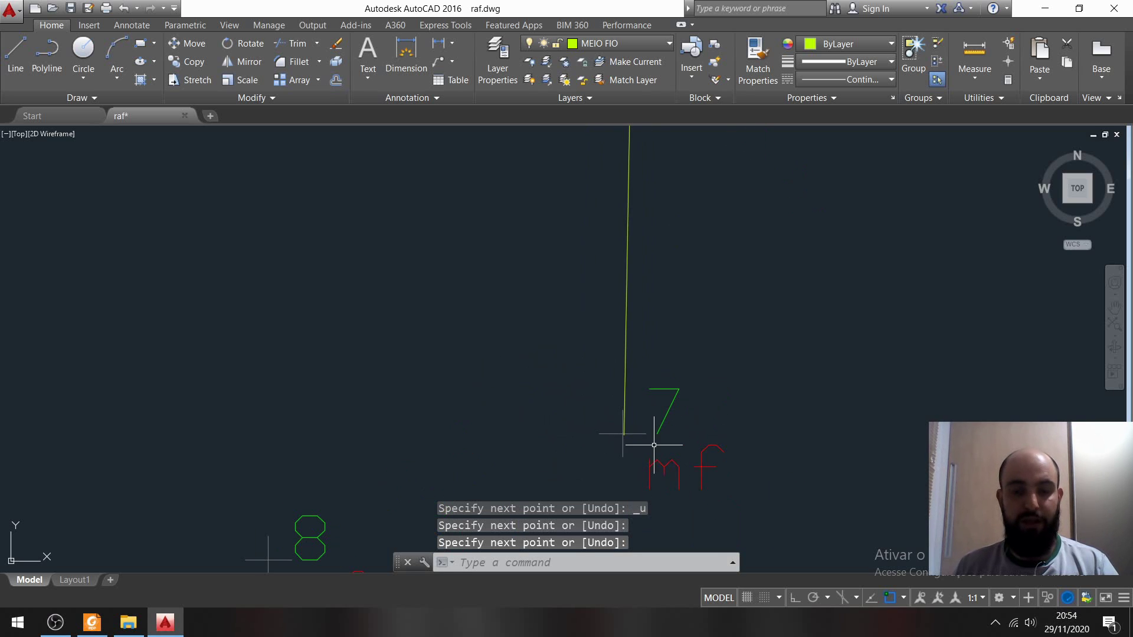
{"action": "scroll", "coordinate": [638, 389], "scroll_direction": "up", "scroll_amount": 6}
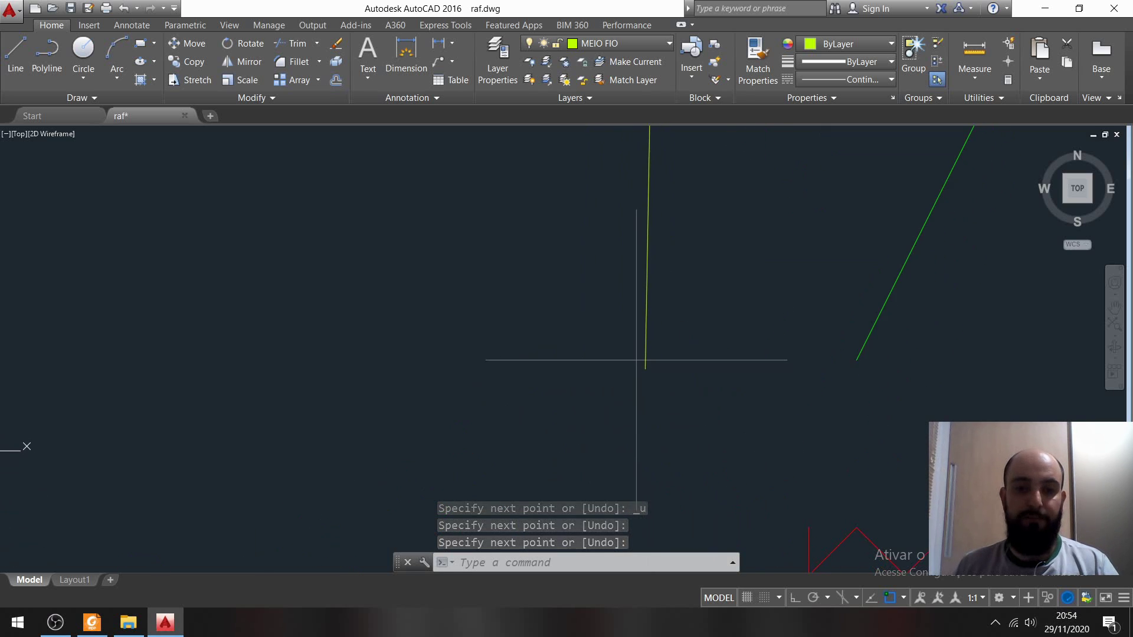
{"action": "scroll", "coordinate": [597, 413], "scroll_direction": "up", "scroll_amount": 2}
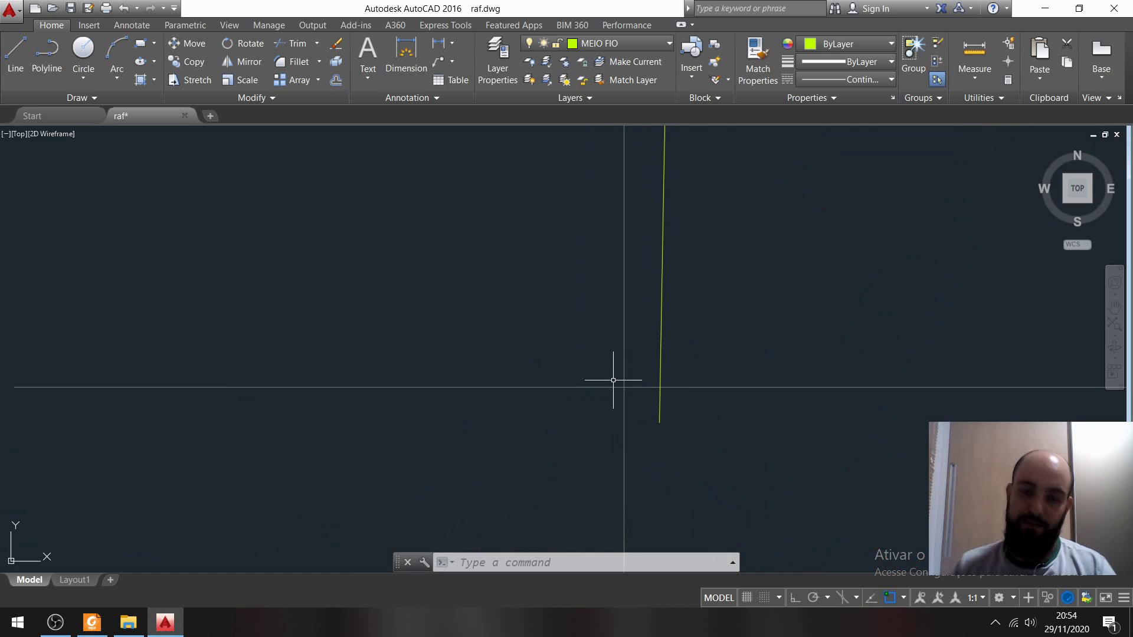
{"action": "scroll", "coordinate": [610, 385], "scroll_direction": "down", "scroll_amount": 5}
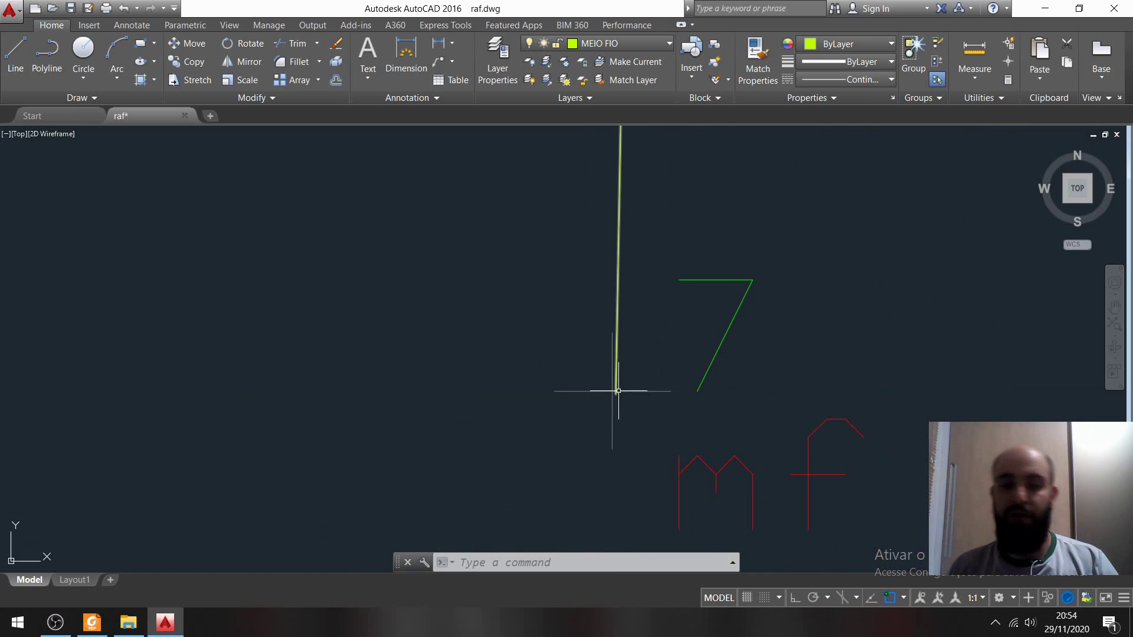
{"action": "middle_click_drag", "start_coordinate": [678, 291], "coordinate": [607, 379]}
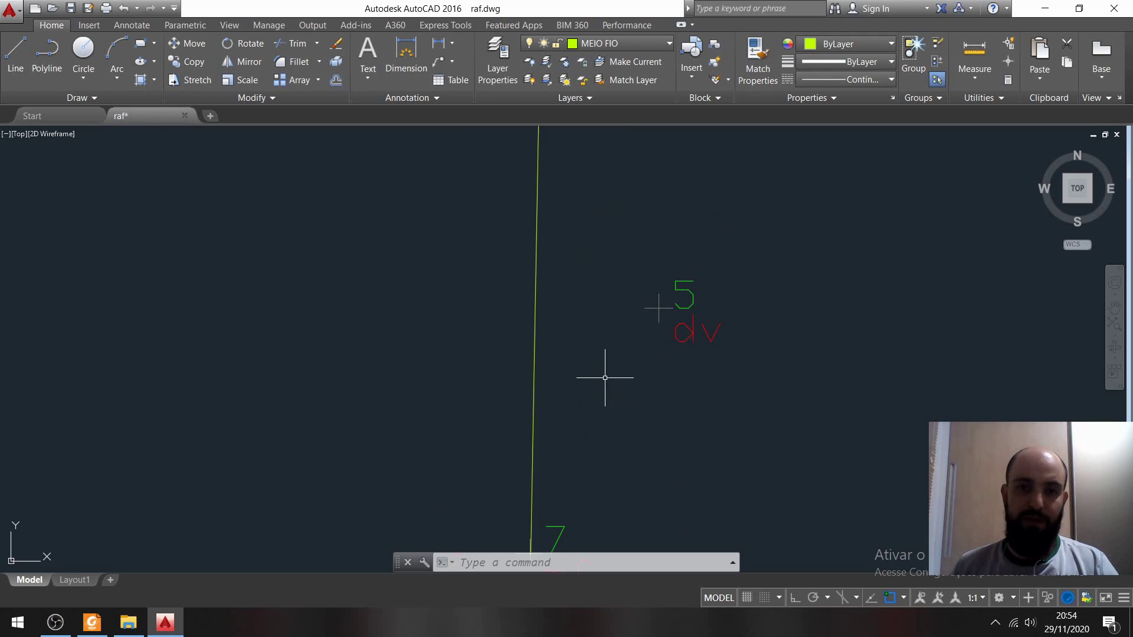
{"action": "scroll", "coordinate": [599, 371], "scroll_direction": "down", "scroll_amount": 2}
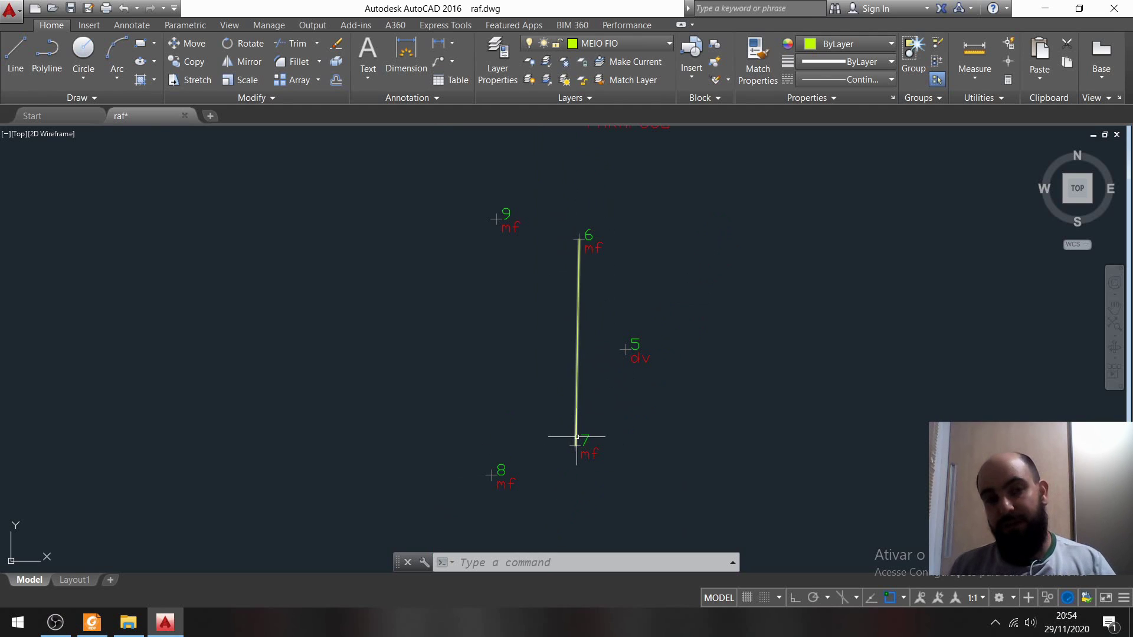
{"action": "mouse_move", "coordinate": [577, 437]}
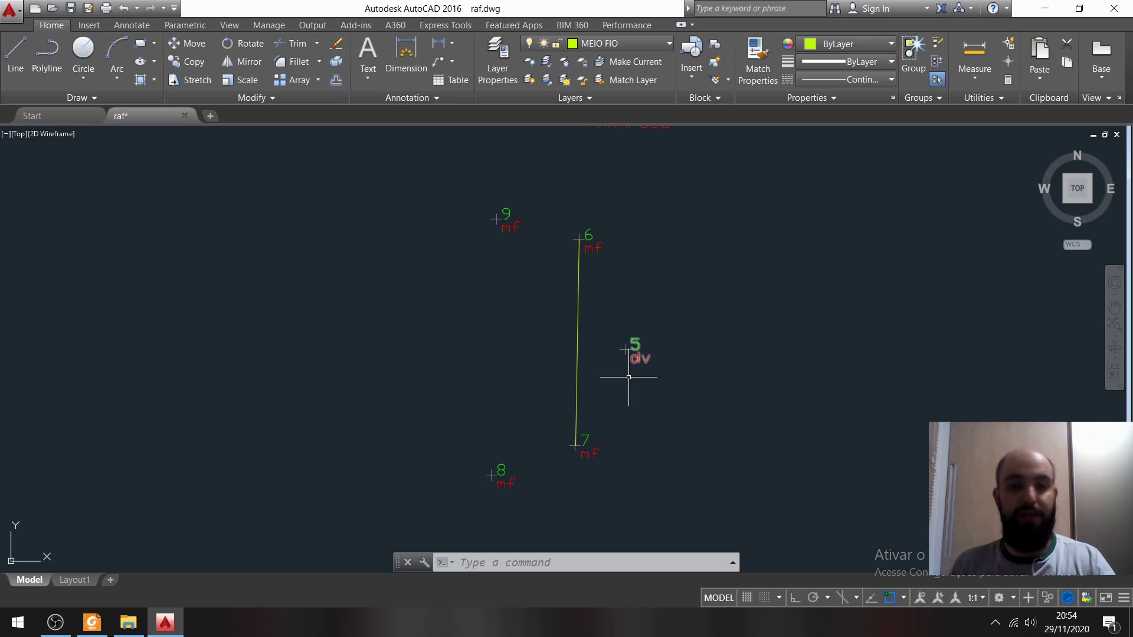
Step: Undo the curb line whose end was placed beside point 7
{"action": "key", "text": "ctrl+z"}
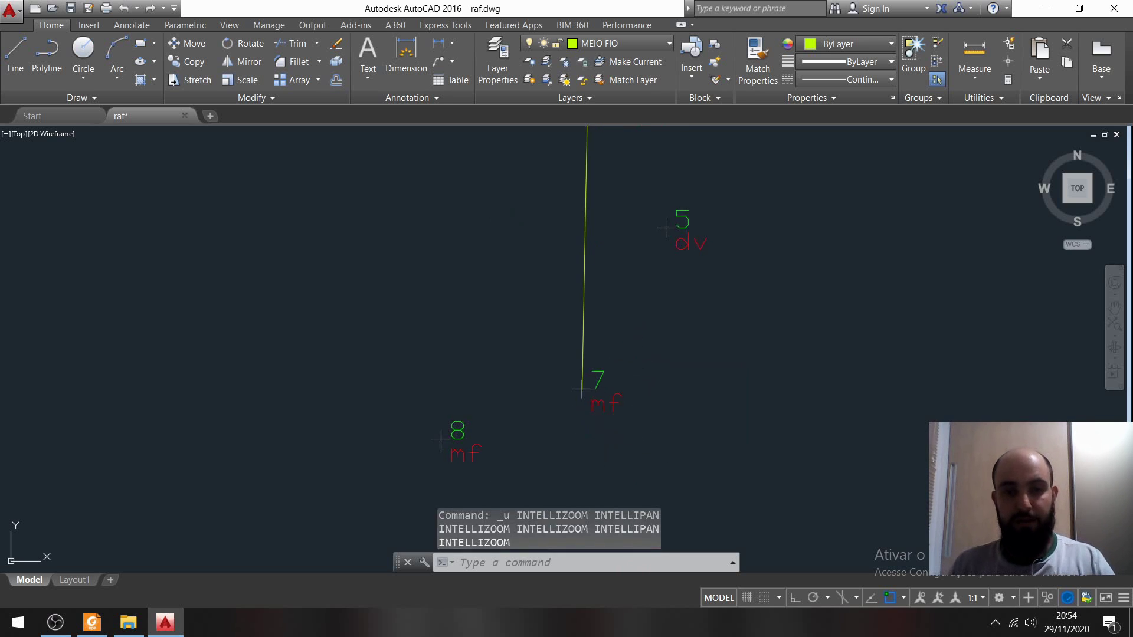
{"action": "key", "text": "ctrl+z"}
{"action": "middle_click_drag", "start_coordinate": [525, 240], "coordinate": [497, 487]}
{"action": "scroll", "coordinate": [519, 418], "scroll_direction": "down", "scroll_amount": 4}
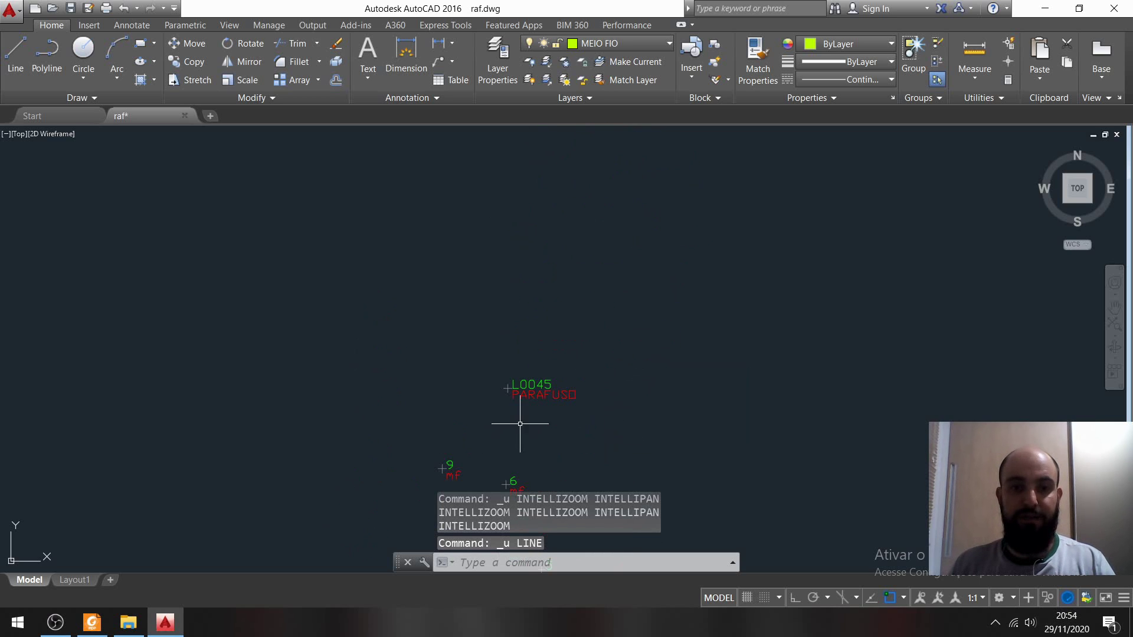
Step: Draw the curb line from point 6's node to point 7's node on the MEIO FIO layer
{"action": "middle_click_drag", "start_coordinate": [558, 420], "coordinate": [554, 327]}
{"action": "type", "text": "L"}
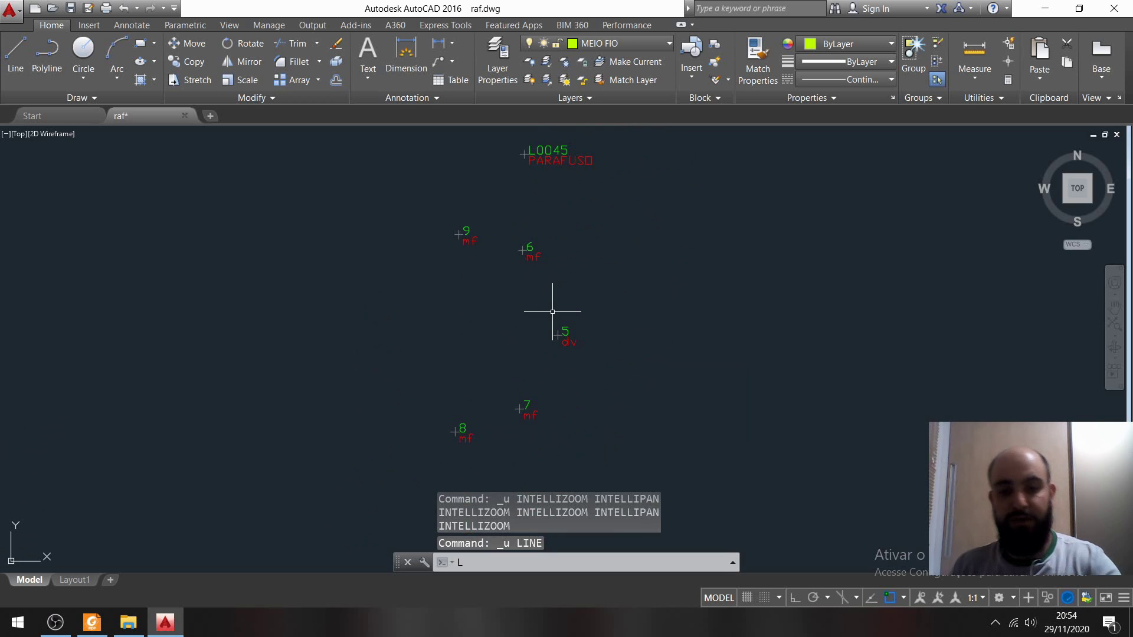
{"action": "key", "text": "Return"}
{"action": "left_click", "coordinate": [522, 256]}
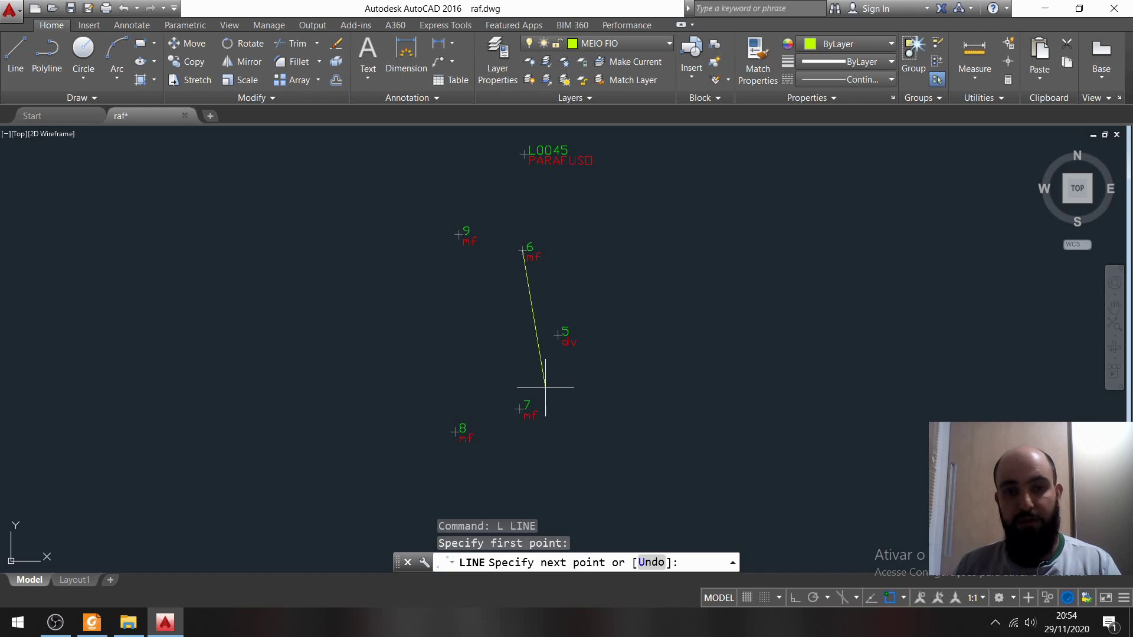
{"action": "left_click", "coordinate": [521, 413]}
{"action": "key", "text": "Return"}
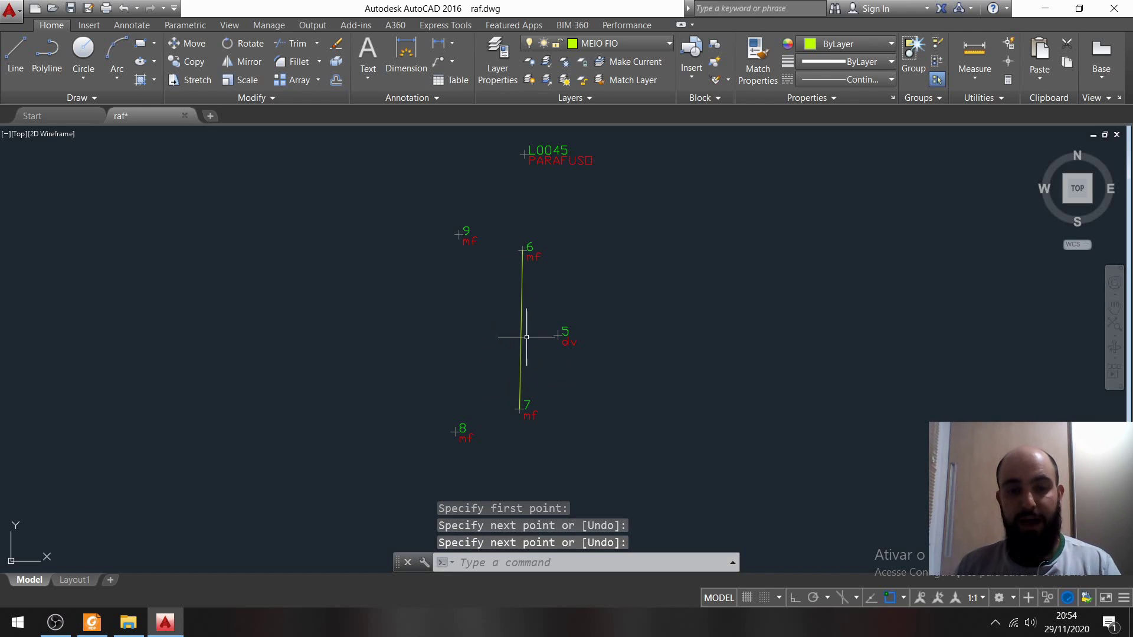
Step: Draw the opposite curb line from point 9's node to point 8's node on the MEIO FIO layer
{"action": "mouse_move", "coordinate": [531, 253]}
{"action": "middle_mouse_down"}
{"action": "mouse_move", "coordinate": [535, 187]}
{"action": "mouse_move", "coordinate": [696, 245]}
{"action": "middle_mouse_up"}
{"action": "scroll", "coordinate": [614, 236], "scroll_direction": "up", "scroll_amount": 2}
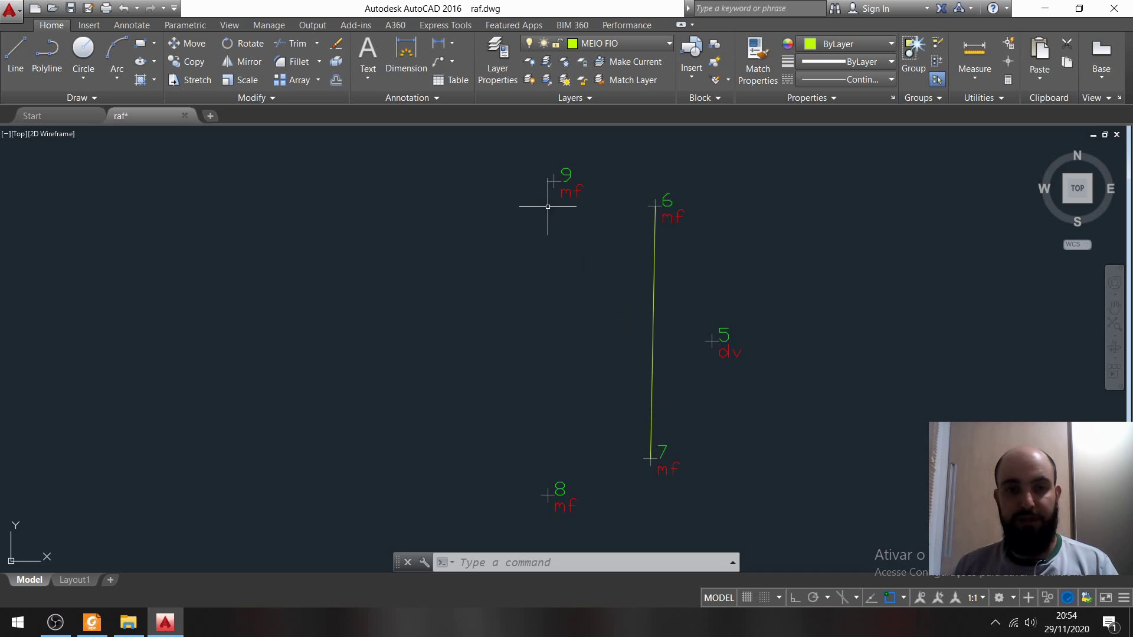
{"action": "type", "text": "l"}
{"action": "key", "text": "Return"}
{"action": "left_click", "coordinate": [554, 181]}
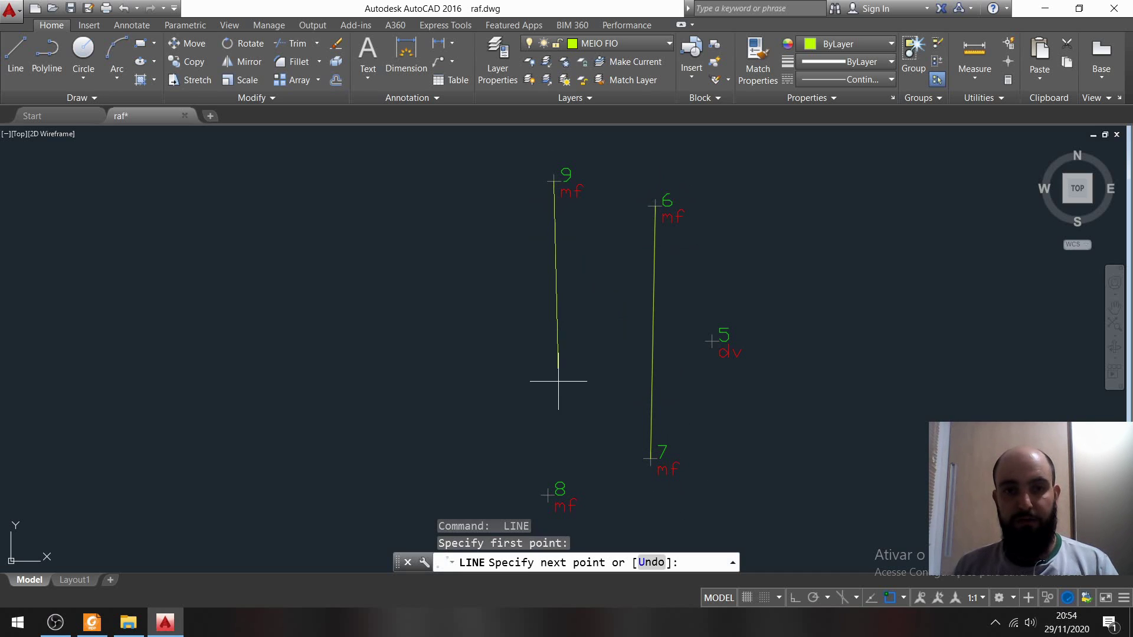
{"action": "scroll", "coordinate": [558, 506], "scroll_direction": "down", "scroll_amount": 2}
{"action": "left_click", "coordinate": [553, 497]}
{"action": "key", "text": "Return"}
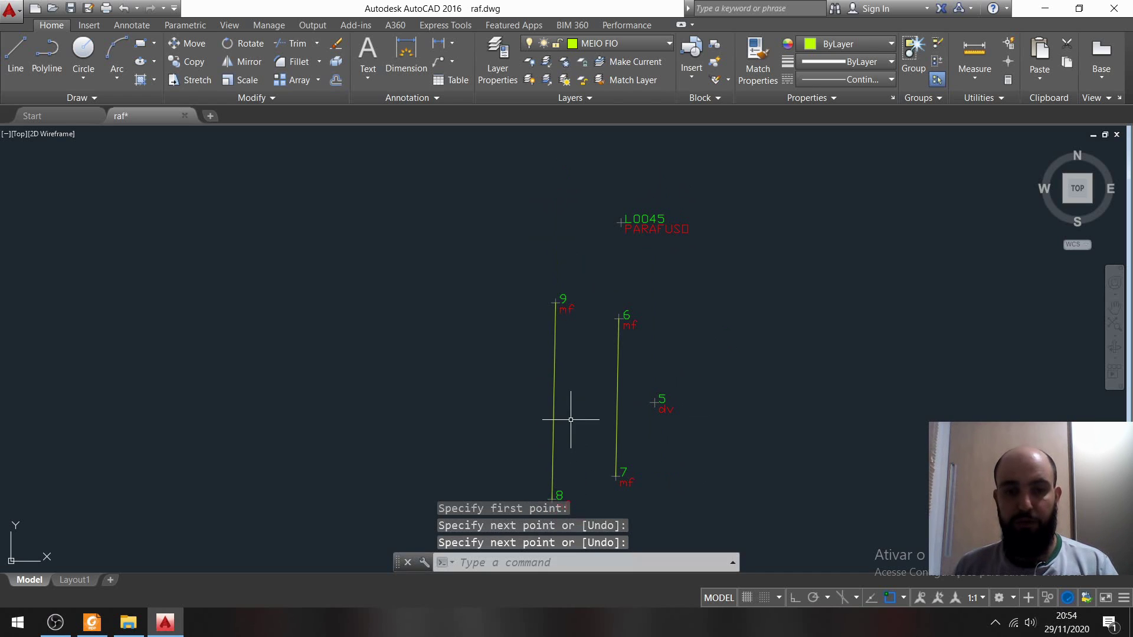
Step: Examine how the two curb lines lie relative to the dv points 1 to 5 and the PARAFUSO points
{"action": "mouse_move", "coordinate": [570, 419]}
{"action": "middle_mouse_down"}
{"action": "mouse_move", "coordinate": [584, 394]}
{"action": "mouse_move", "coordinate": [580, 327]}
{"action": "middle_mouse_up"}
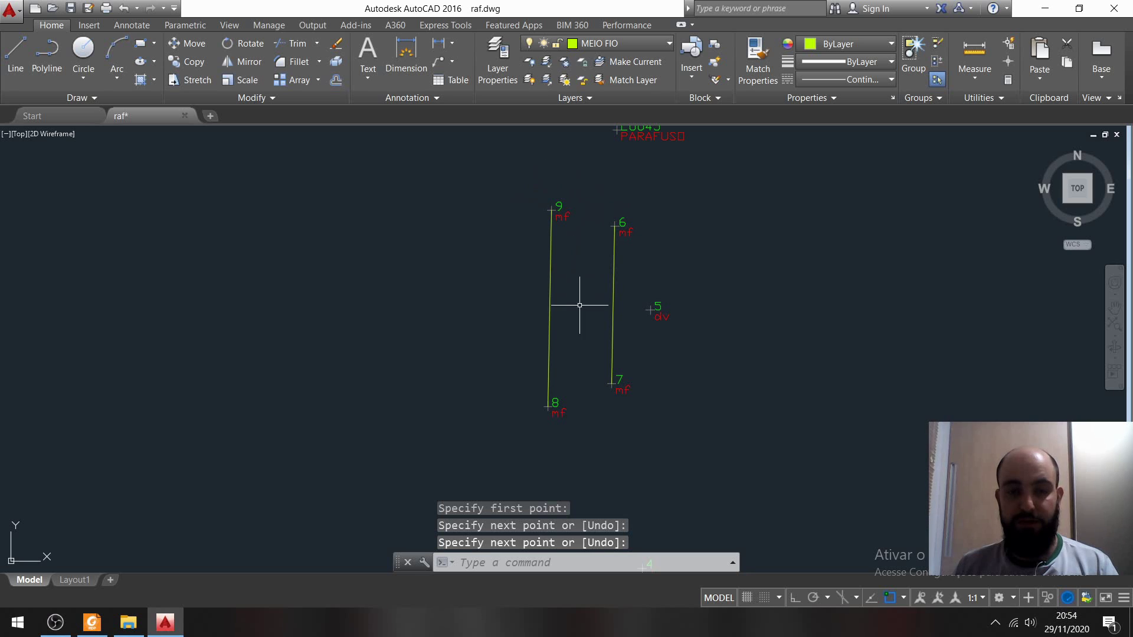
{"action": "middle_click_drag", "start_coordinate": [587, 420], "coordinate": [584, 331]}
{"action": "scroll", "coordinate": [685, 392], "scroll_direction": "down", "scroll_amount": 2}
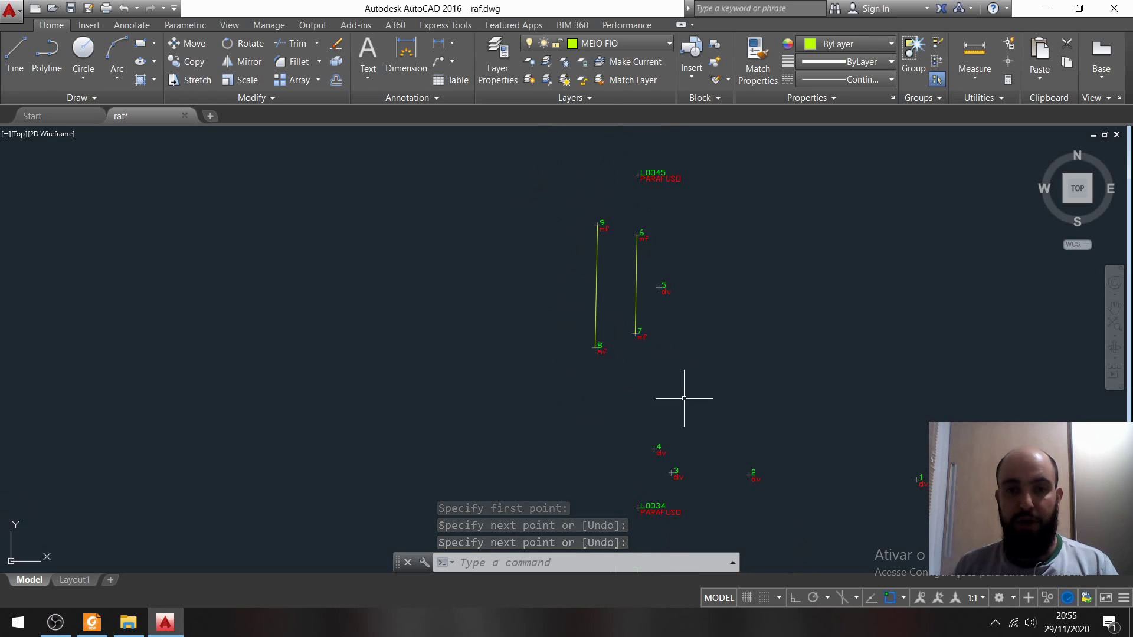
{"action": "middle_click_drag", "start_coordinate": [685, 392], "coordinate": [631, 292]}
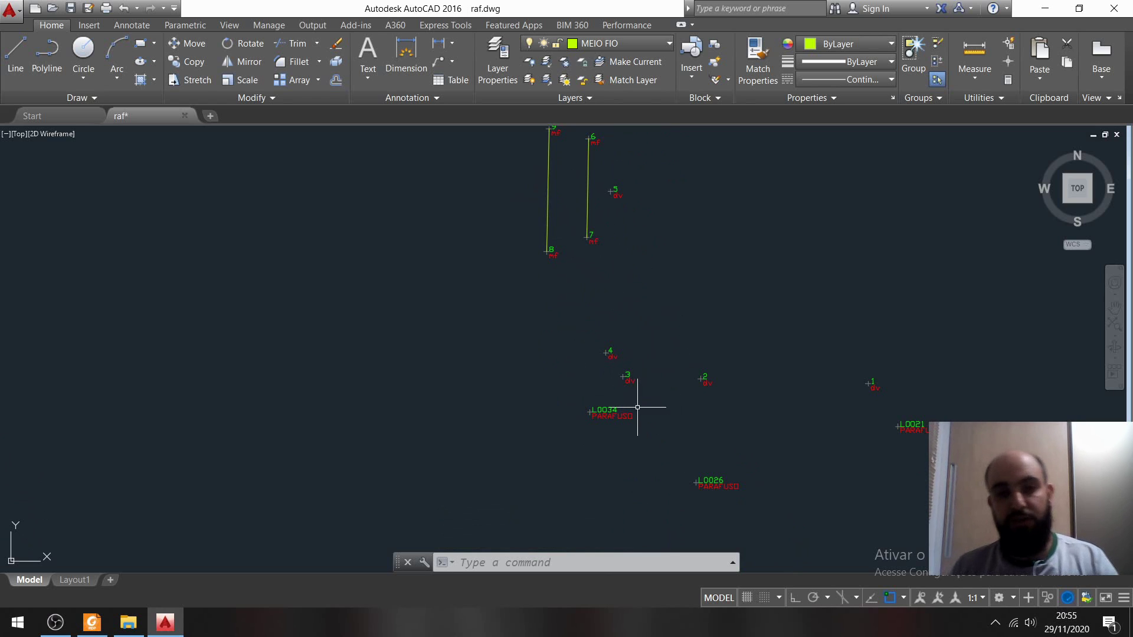
{"action": "middle_click_drag", "start_coordinate": [611, 255], "coordinate": [594, 341]}
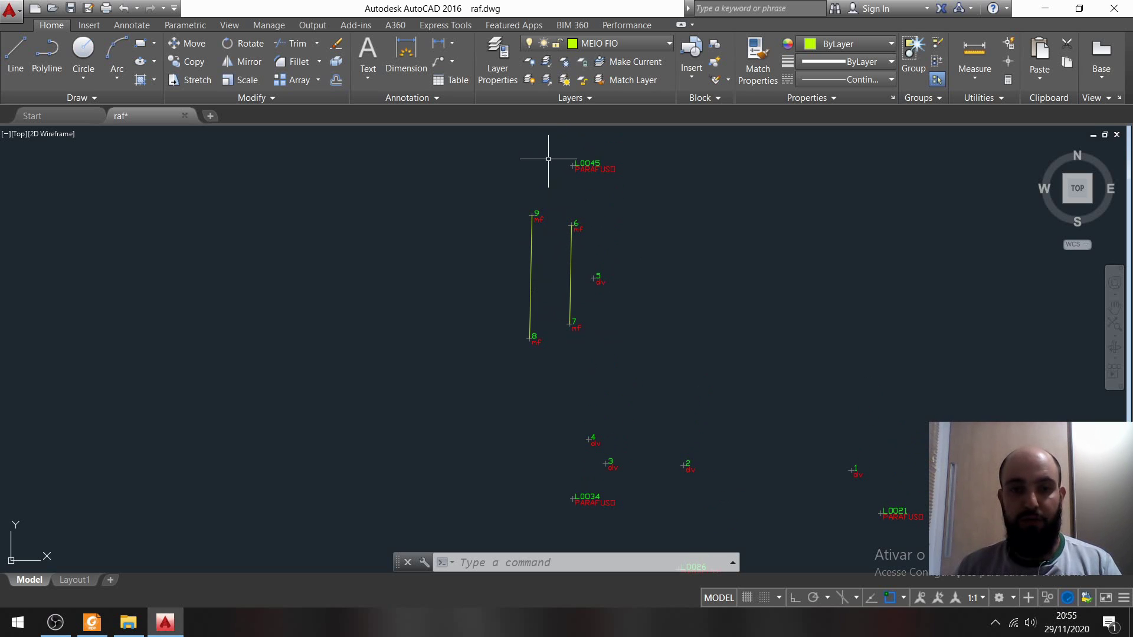
{"action": "mouse_move", "coordinate": [631, 519]}
{"action": "middle_mouse_down"}
{"action": "mouse_move", "coordinate": [624, 281]}
{"action": "mouse_move", "coordinate": [645, 242]}
{"action": "middle_mouse_up"}
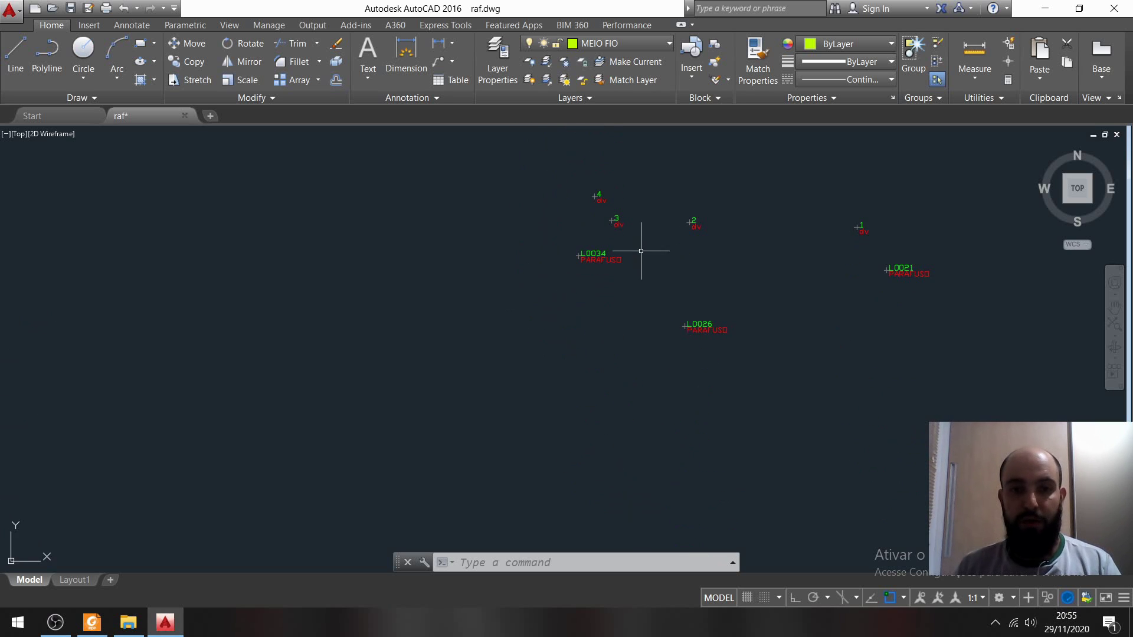
{"action": "scroll", "coordinate": [640, 274], "scroll_direction": "down", "scroll_amount": 4}
{"action": "middle_click_drag", "start_coordinate": [673, 308], "coordinate": [666, 259]}
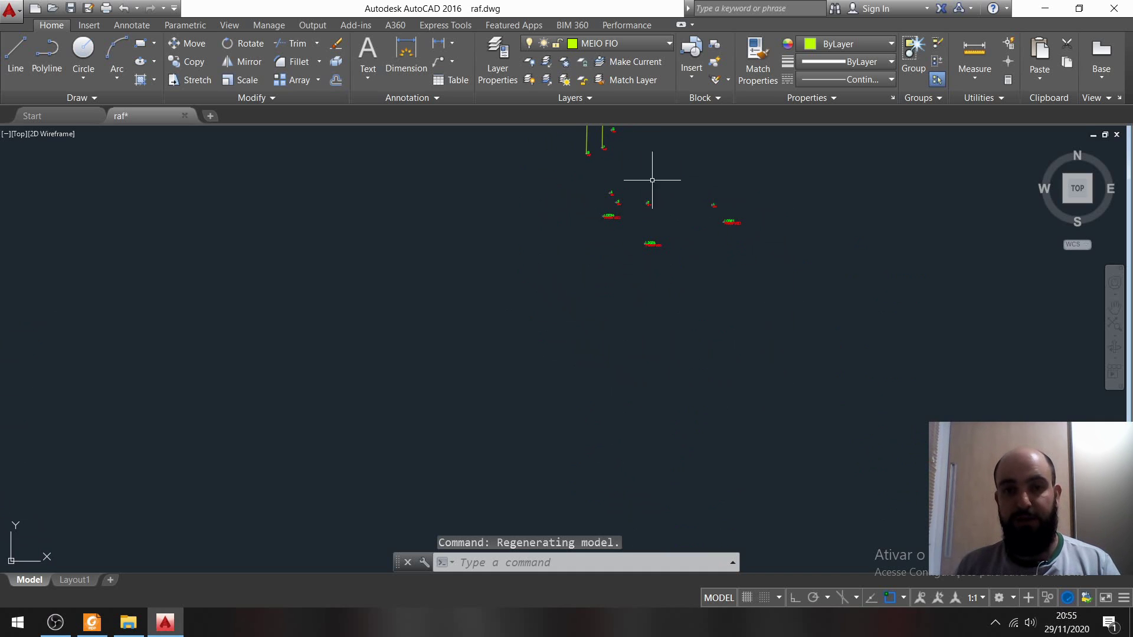
{"action": "middle_click_drag", "start_coordinate": [685, 195], "coordinate": [664, 301]}
{"action": "scroll", "coordinate": [660, 263], "scroll_direction": "up", "scroll_amount": 2}
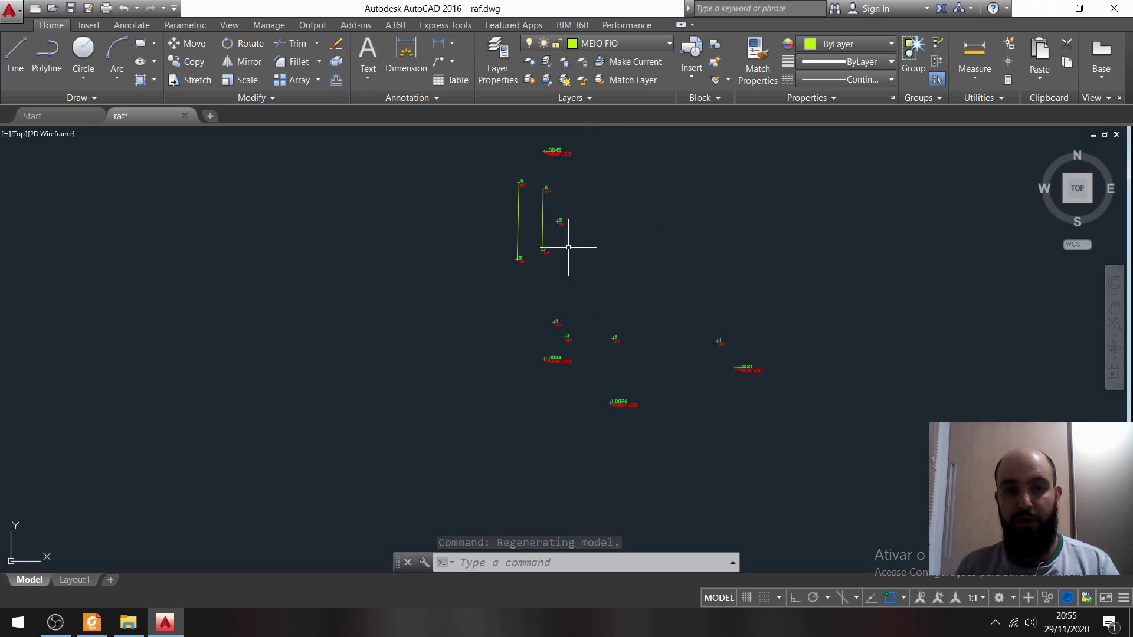
{"action": "scroll", "coordinate": [653, 367], "scroll_direction": "down", "scroll_amount": 3}
{"action": "middle_click_drag", "start_coordinate": [653, 366], "coordinate": [683, 290]}
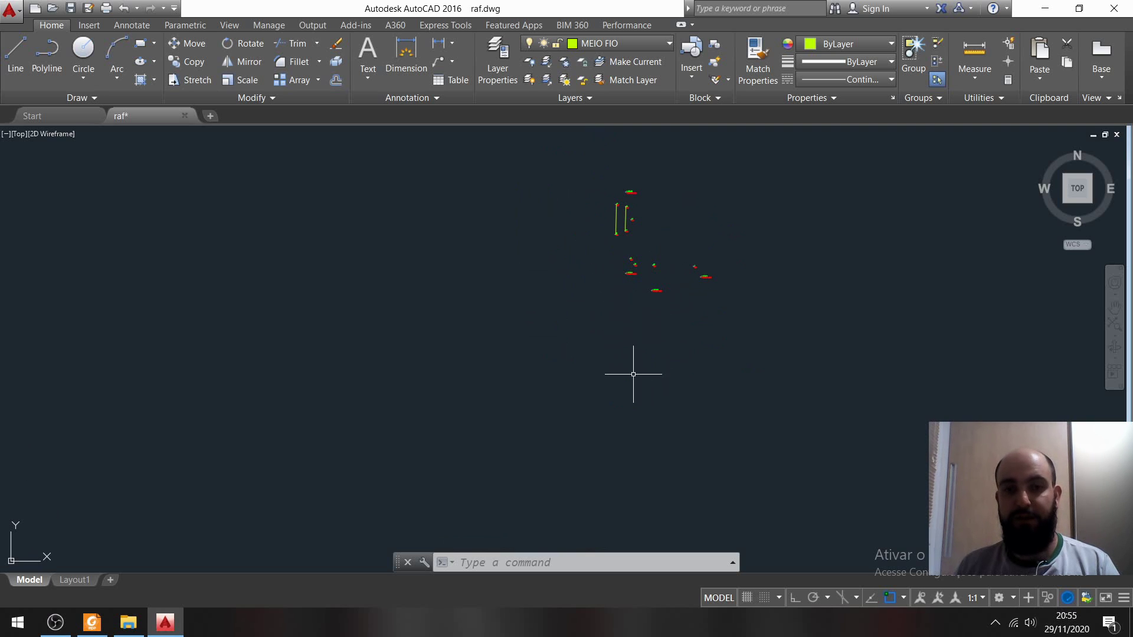
{"action": "scroll", "coordinate": [590, 365], "scroll_direction": "up", "scroll_amount": 4}
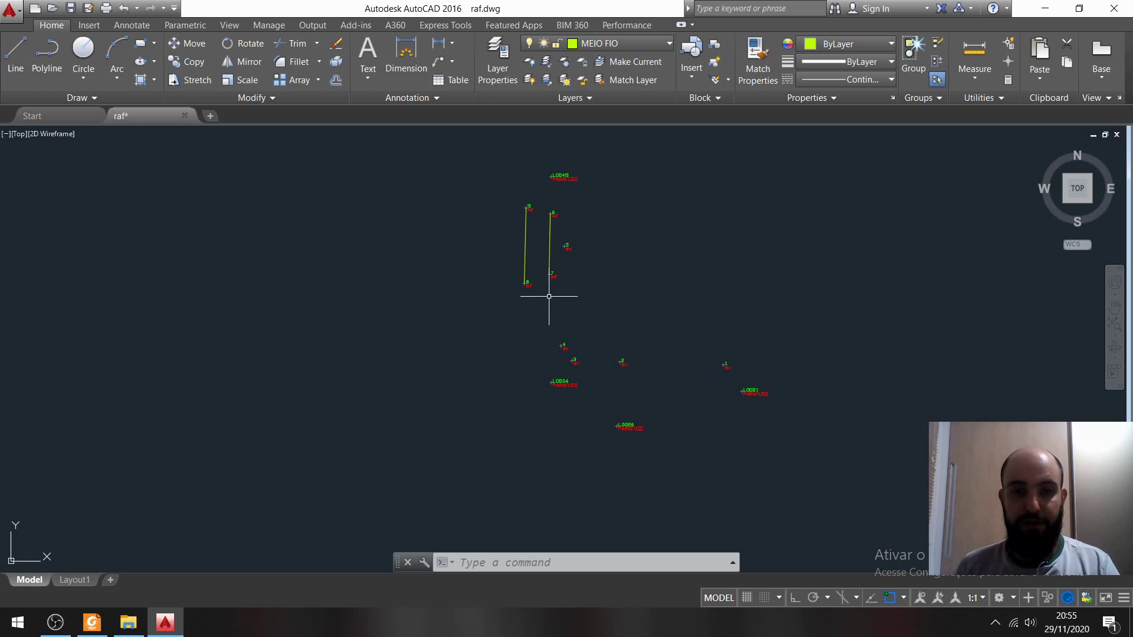
{"action": "middle_click_drag", "start_coordinate": [561, 263], "coordinate": [573, 327]}
{"action": "scroll", "coordinate": [563, 292], "scroll_direction": "up", "scroll_amount": 4}
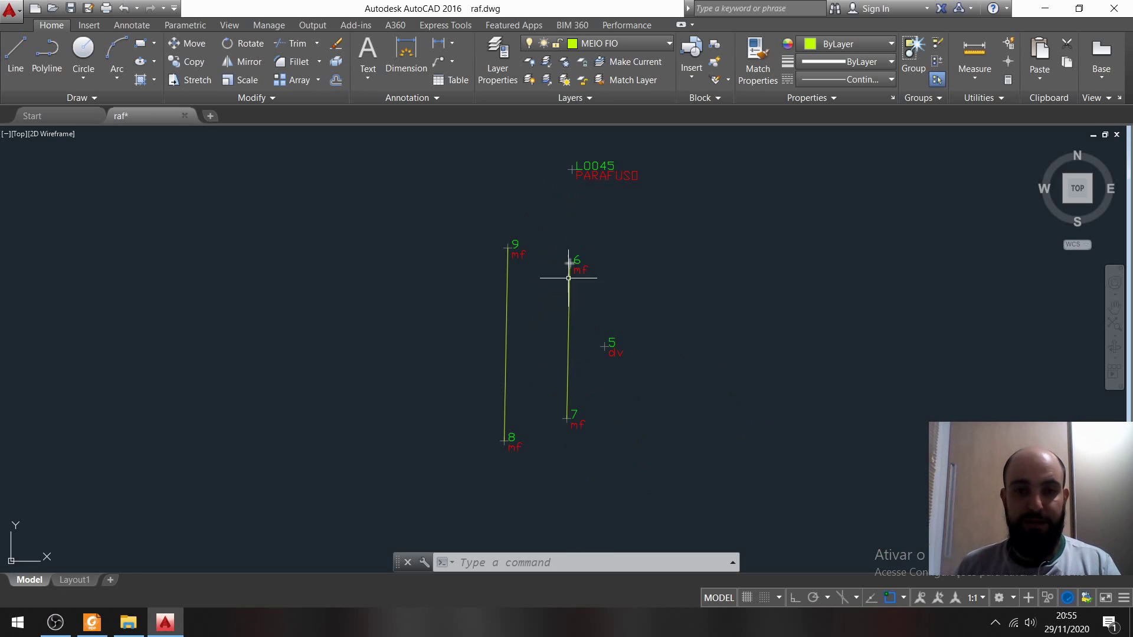
{"action": "scroll", "coordinate": [608, 433], "scroll_direction": "down", "scroll_amount": 4}
{"action": "middle_click_drag", "start_coordinate": [617, 433], "coordinate": [624, 373]}
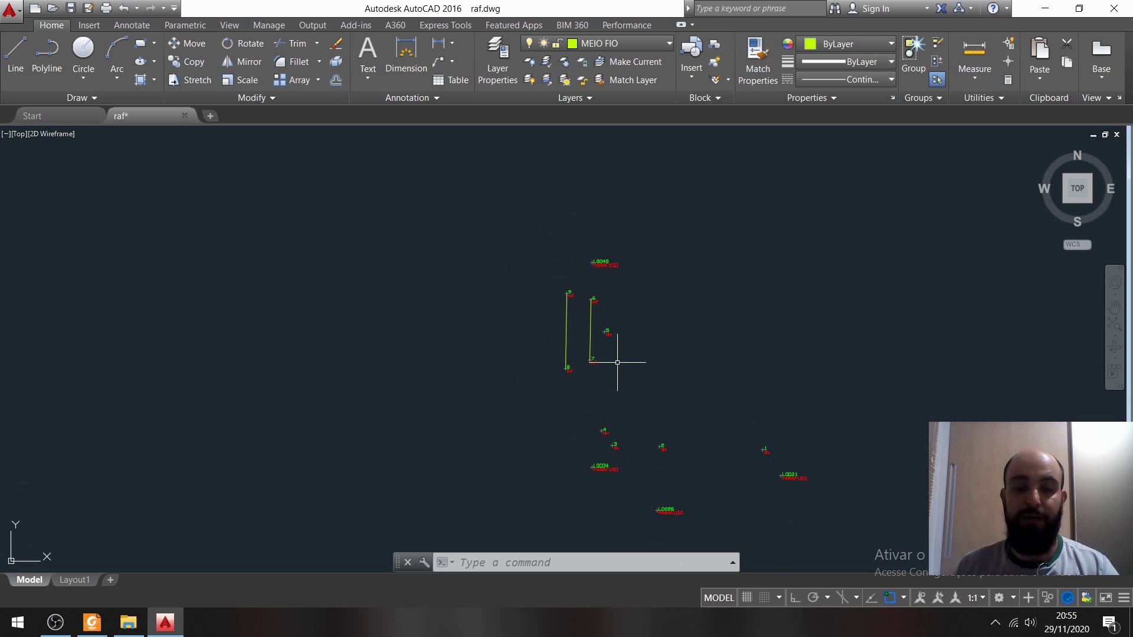
{"action": "middle_click_drag", "start_coordinate": [617, 384], "coordinate": [645, 281]}
{"action": "middle_click_drag", "start_coordinate": [604, 471], "coordinate": [605, 437]}
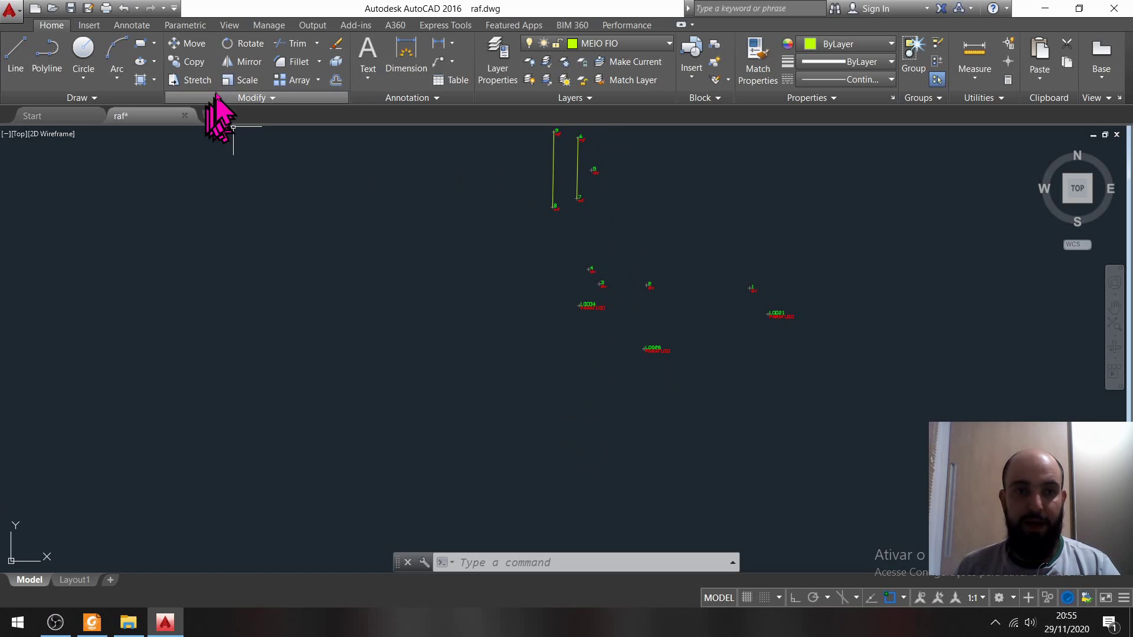
Step: Draw a long, roughly horizontal auxiliary line well below the surveyed points, crossing the path of both curbs
{"action": "left_click", "coordinate": [12, 50]}
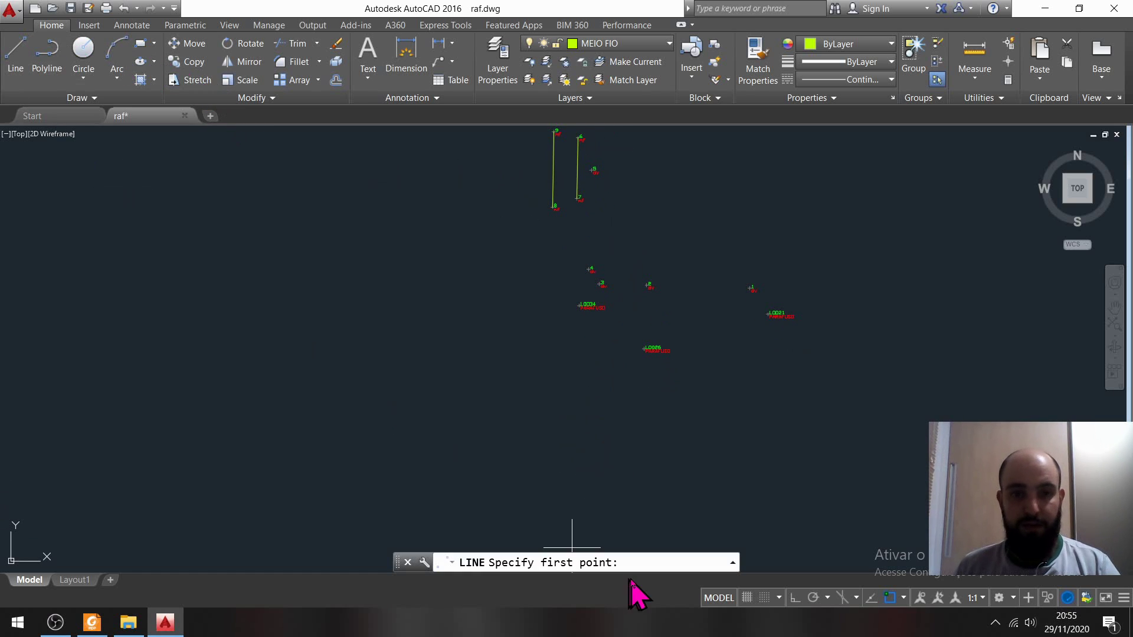
{"action": "left_click", "coordinate": [436, 525]}
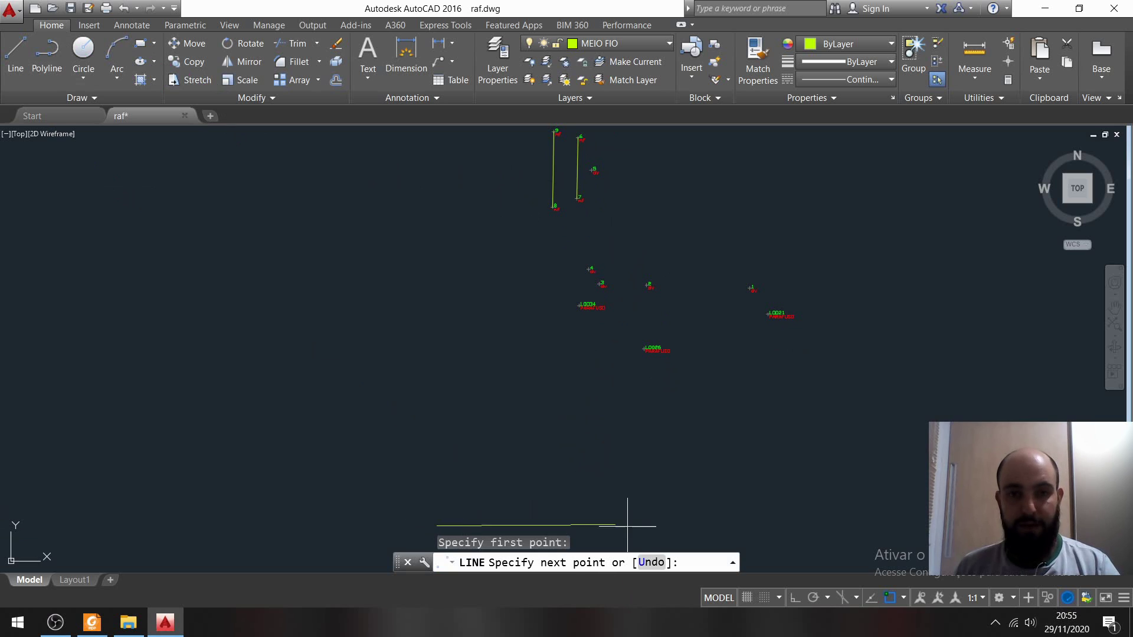
{"action": "left_click", "coordinate": [776, 529]}
{"action": "key", "text": "Return"}
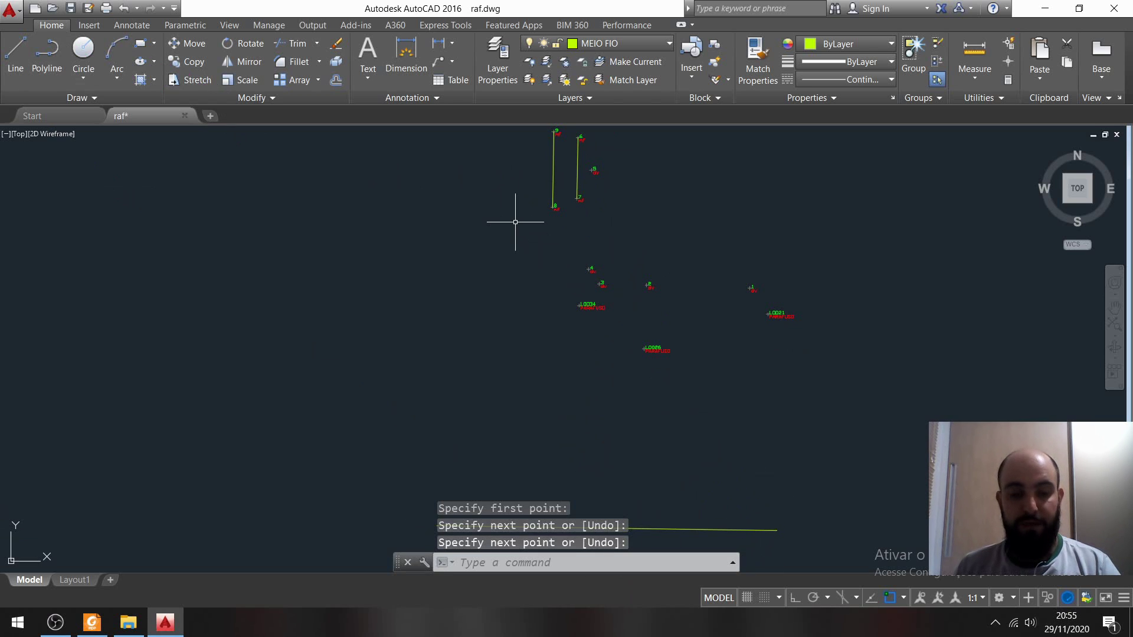
Step: Extend both curb lines down to the auxiliary line, using all objects as boundary edges
{"action": "type", "text": "ex"}
{"action": "key", "text": "Return"}
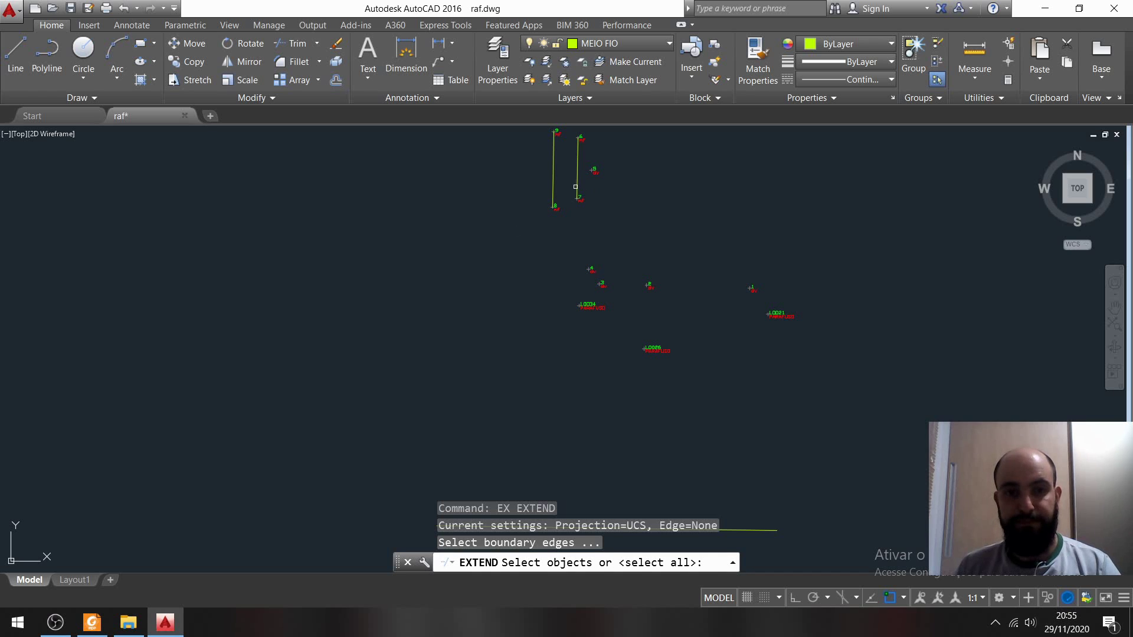
{"action": "key", "text": "Return"}
{"action": "left_click", "coordinate": [576, 188]}
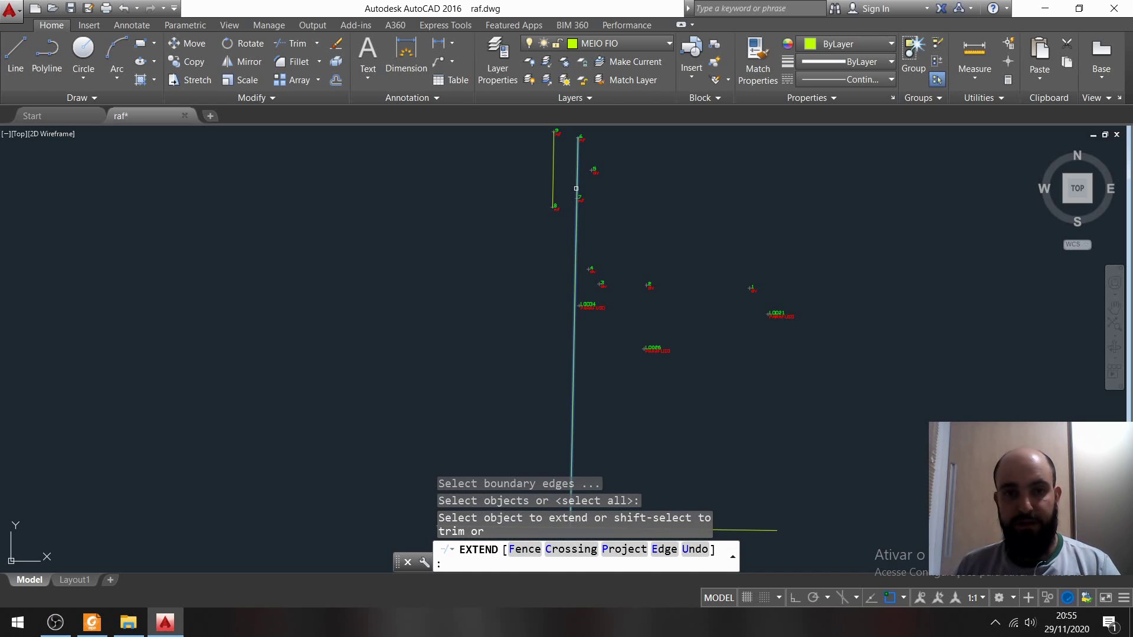
{"action": "left_click", "coordinate": [553, 177]}
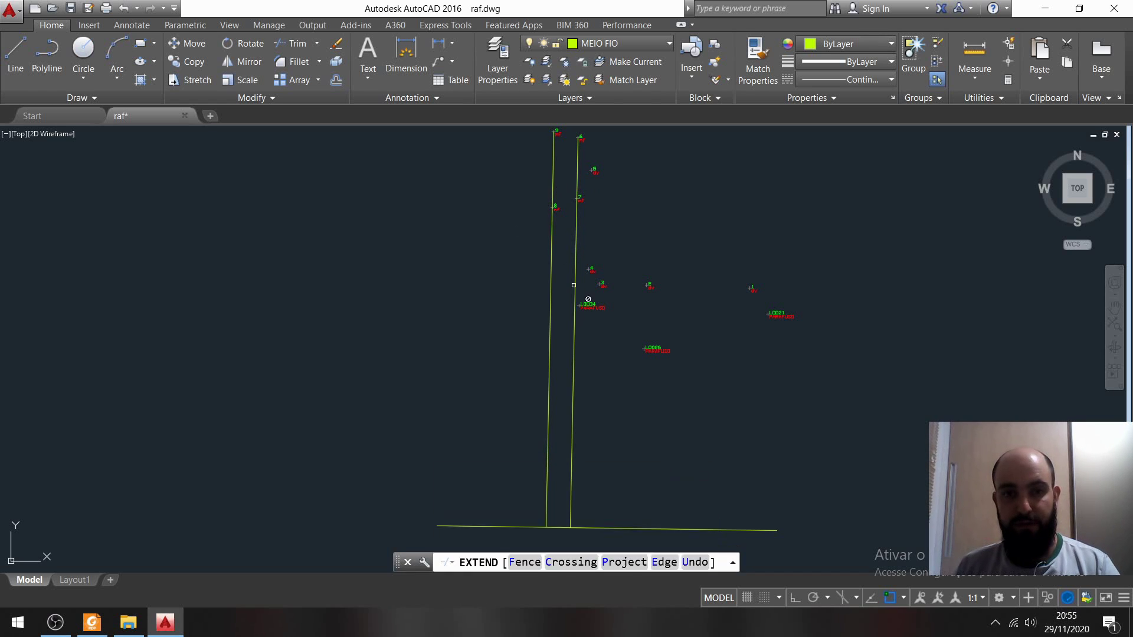
{"action": "left_click", "coordinate": [574, 285]}
Step: Delete the horizontal auxiliary line at the lower ends of the two curb lines
{"action": "middle_click_drag", "start_coordinate": [672, 448], "coordinate": [738, 243]}
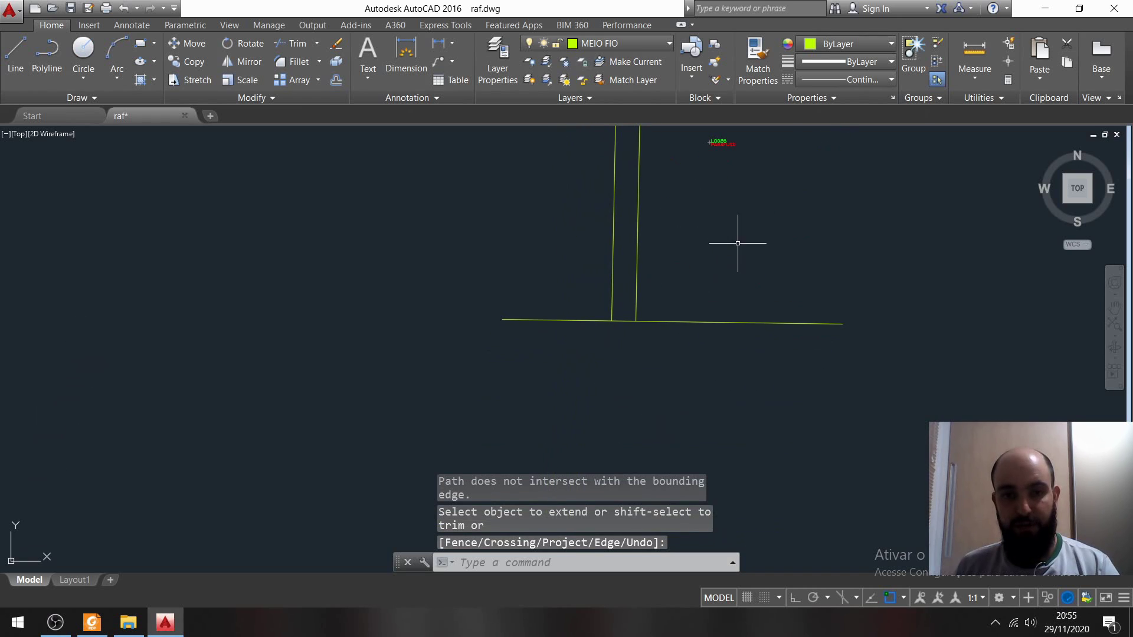
{"action": "left_click", "coordinate": [724, 317]}
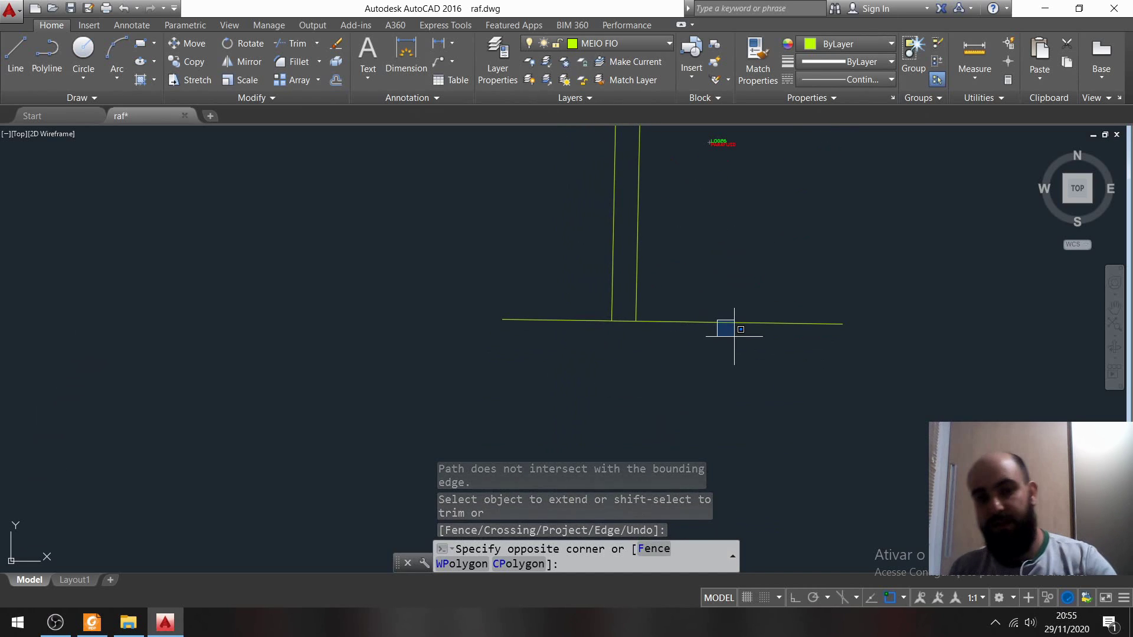
{"action": "left_click", "coordinate": [734, 337]}
{"action": "left_click", "coordinate": [771, 351]}
{"action": "left_click", "coordinate": [741, 308]}
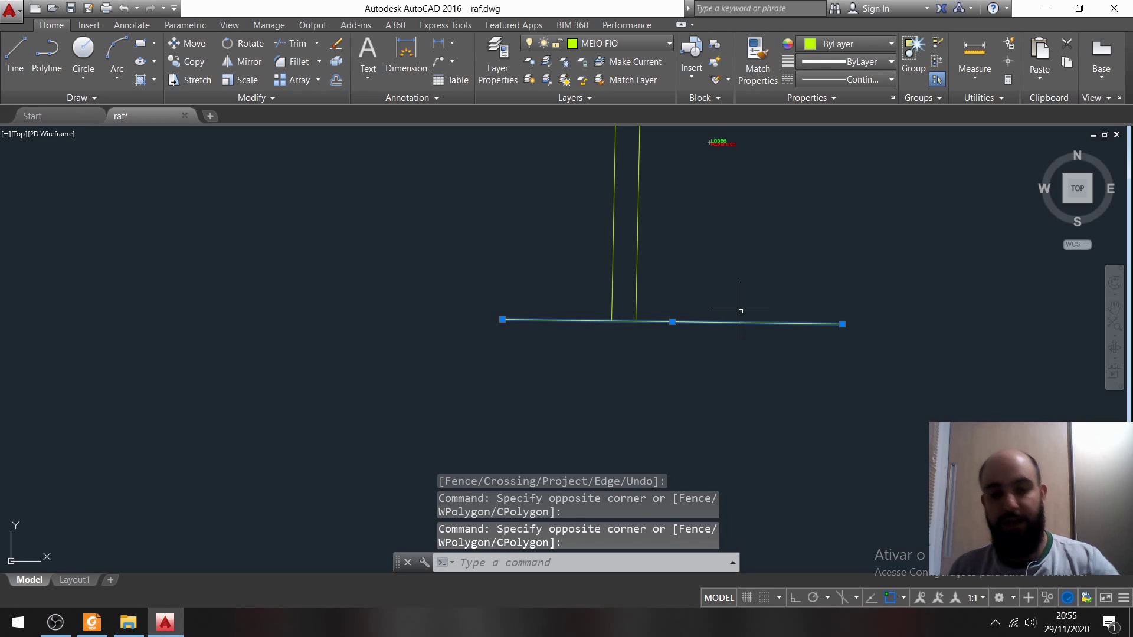
{"action": "key", "text": "Delete"}
Step: Examine the extended curb lines through mf points 6 to 9 and their position relative to the dv and PARAFUSO points
{"action": "scroll", "coordinate": [706, 443], "scroll_direction": "down", "scroll_amount": 4}
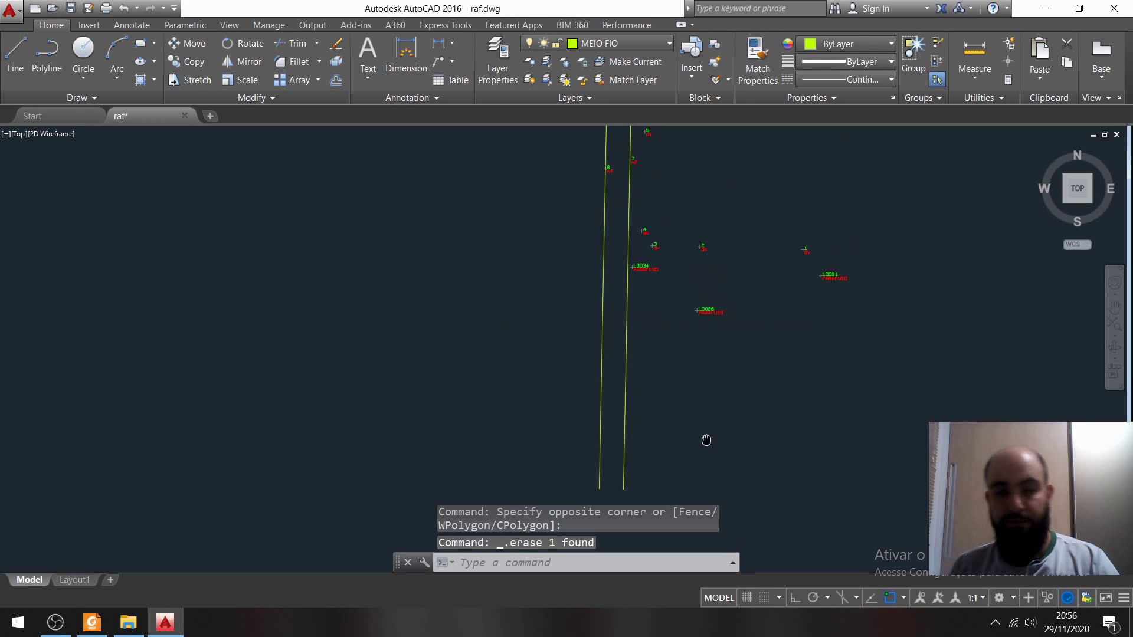
{"action": "mouse_move", "coordinate": [667, 343]}
{"action": "middle_mouse_down"}
{"action": "mouse_move", "coordinate": [688, 251]}
{"action": "mouse_move", "coordinate": [702, 242]}
{"action": "mouse_move", "coordinate": [697, 271]}
{"action": "middle_mouse_up"}
{"action": "scroll", "coordinate": [679, 236], "scroll_direction": "up", "scroll_amount": 6}
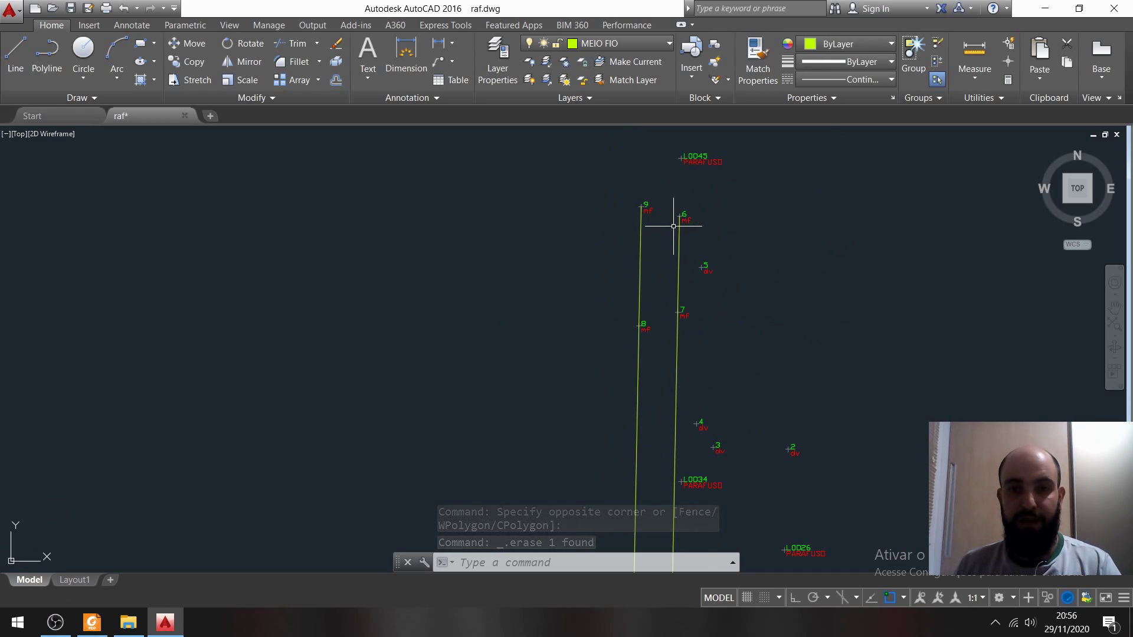
{"action": "scroll", "coordinate": [699, 205], "scroll_direction": "up", "scroll_amount": 5}
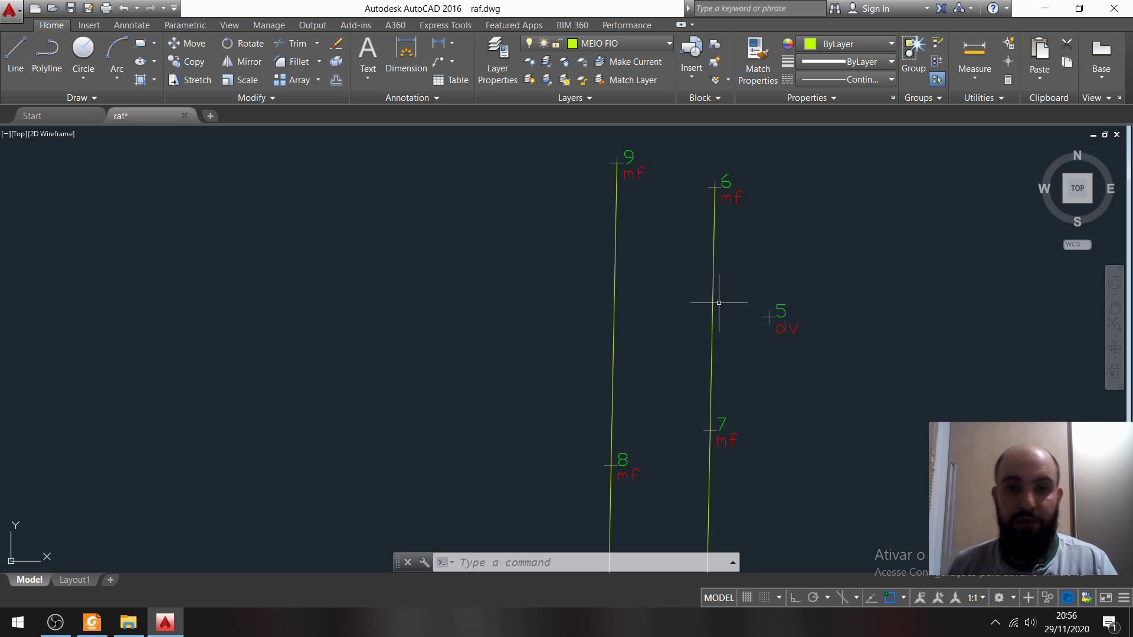
{"action": "scroll", "coordinate": [719, 303], "scroll_direction": "down", "scroll_amount": 3}
{"action": "middle_click_drag", "start_coordinate": [773, 422], "coordinate": [794, 332]}
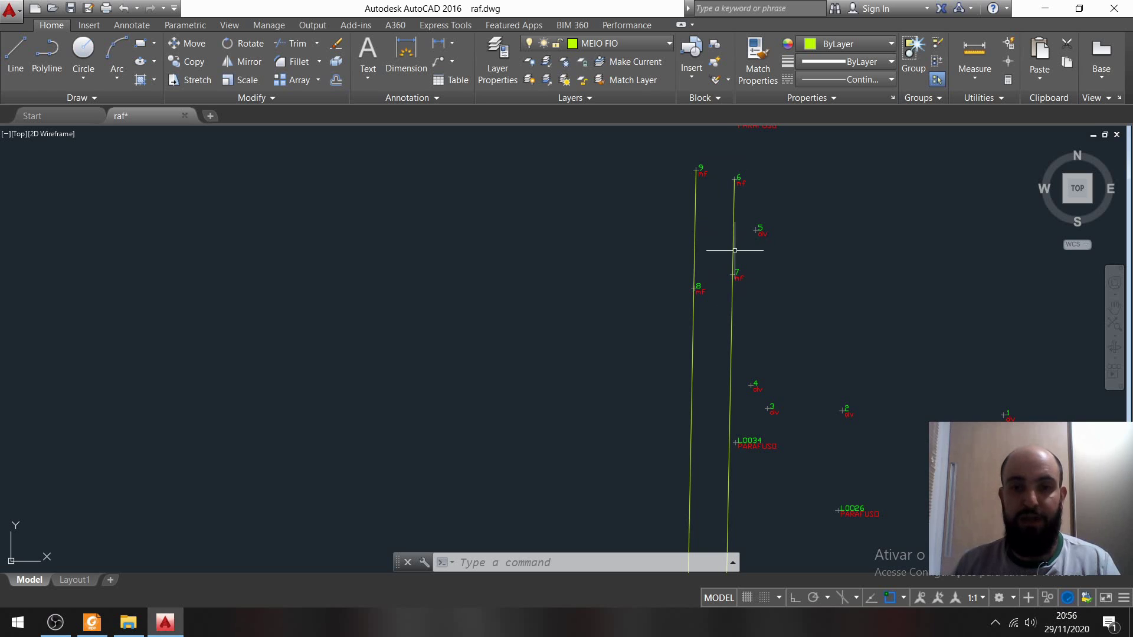
{"action": "mouse_move", "coordinate": [812, 506]}
{"action": "middle_mouse_down"}
{"action": "mouse_move", "coordinate": [940, 260]}
{"action": "mouse_move", "coordinate": [789, 297]}
{"action": "middle_mouse_up"}
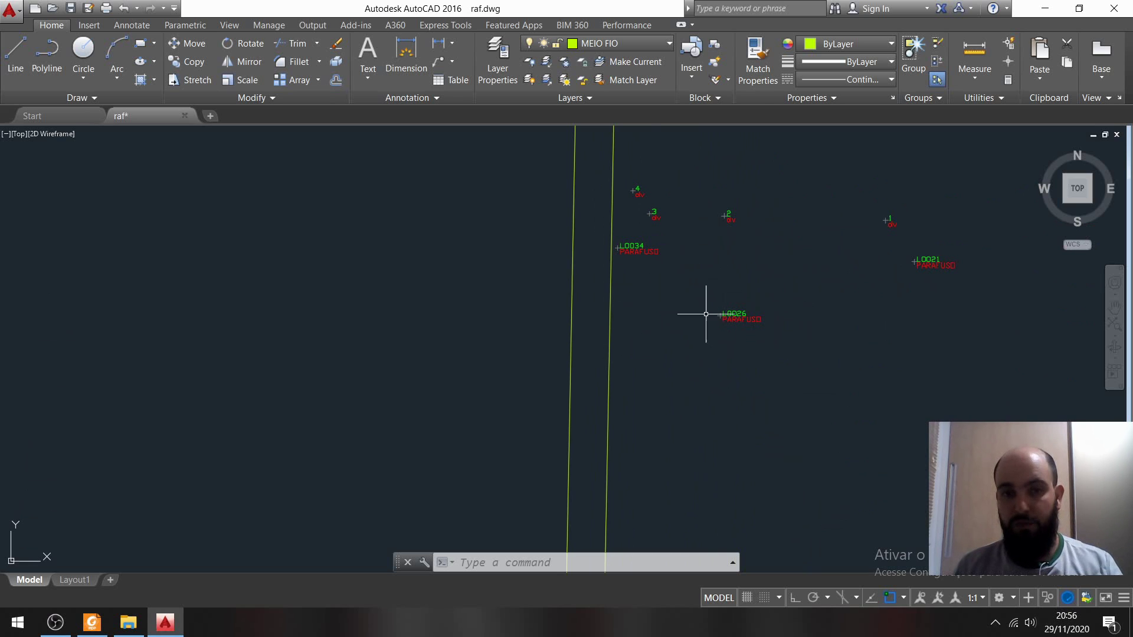
{"action": "scroll", "coordinate": [771, 313], "scroll_direction": "down", "scroll_amount": 3}
{"action": "middle_click_drag", "start_coordinate": [771, 313], "coordinate": [777, 414]}
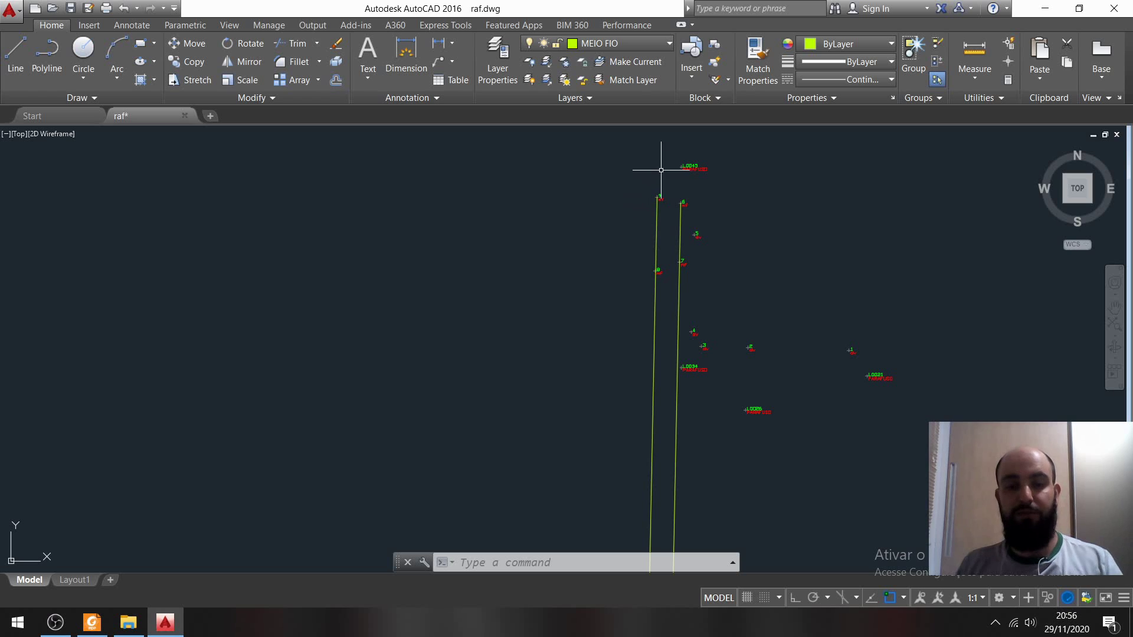
{"action": "scroll", "coordinate": [716, 222], "scroll_direction": "up", "scroll_amount": 6}
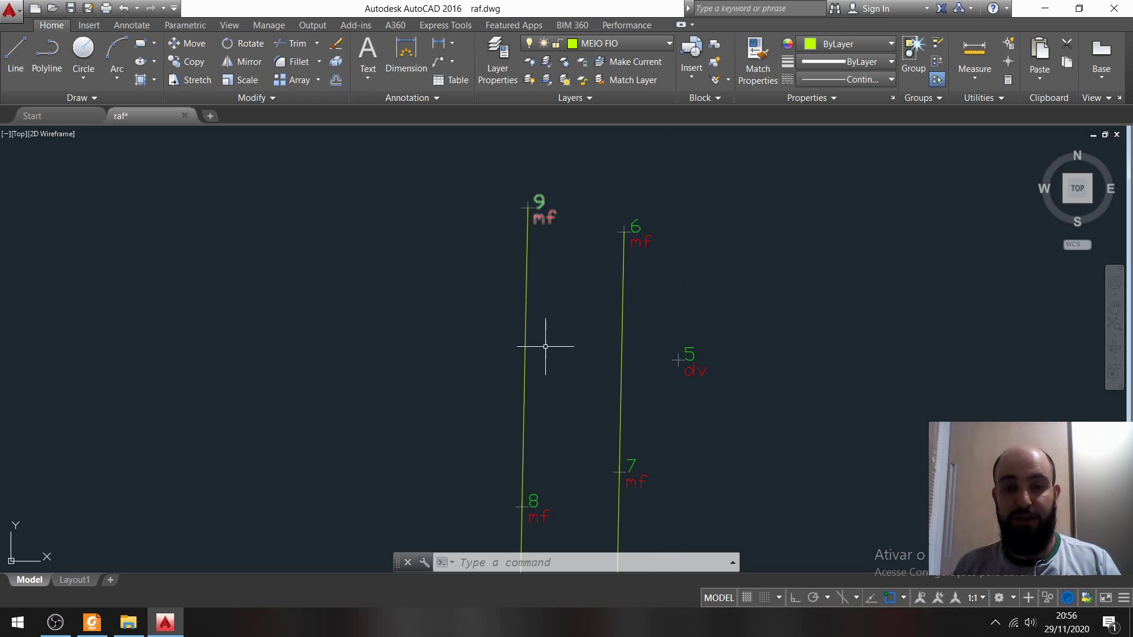
{"action": "mouse_move", "coordinate": [579, 422]}
{"action": "middle_mouse_down"}
{"action": "mouse_move", "coordinate": [619, 260]}
{"action": "mouse_move", "coordinate": [546, 430]}
{"action": "middle_mouse_up"}
{"action": "scroll", "coordinate": [620, 240], "scroll_direction": "down", "scroll_amount": 2}
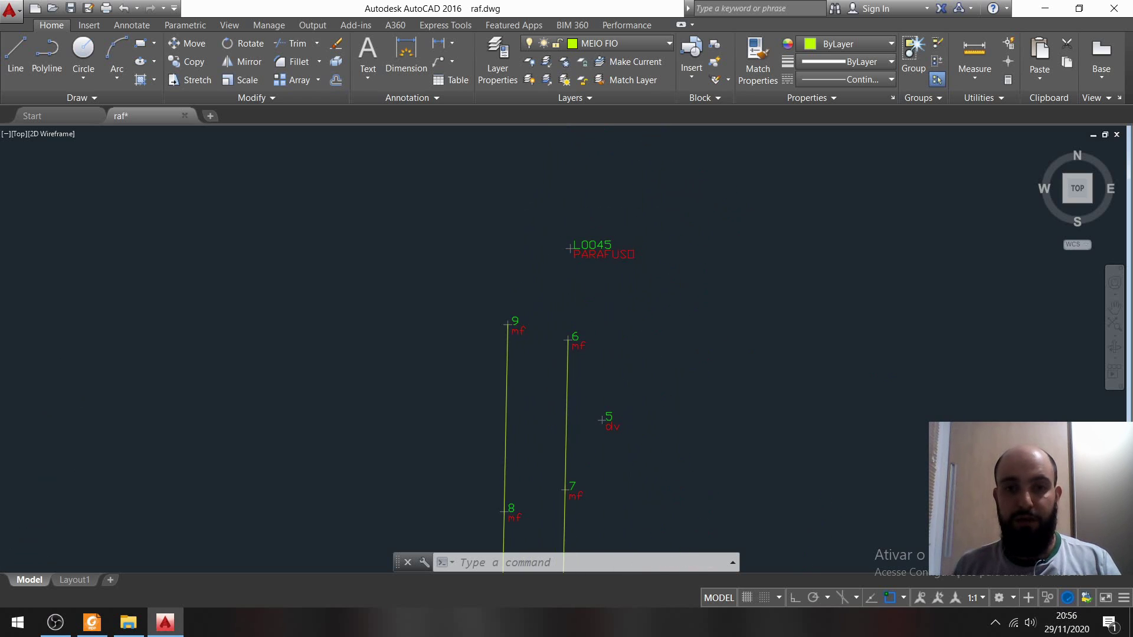
{"action": "scroll", "coordinate": [548, 369], "scroll_direction": "up", "scroll_amount": 2}
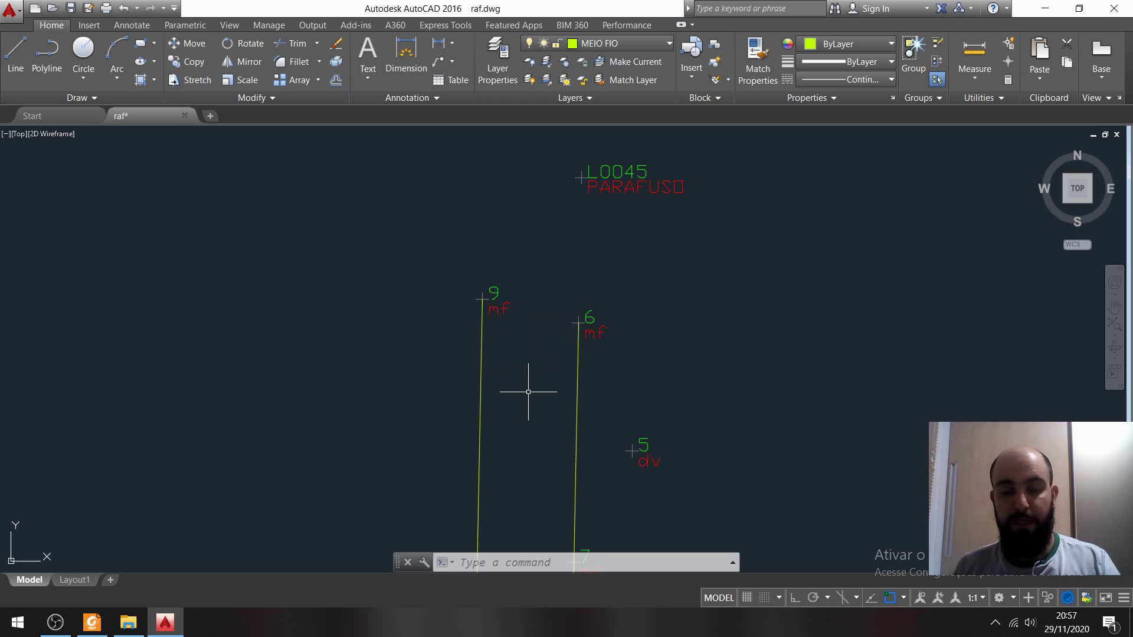
{"action": "scroll", "coordinate": [582, 253], "scroll_direction": "down", "scroll_amount": 4}
{"action": "scroll", "coordinate": [538, 387], "scroll_direction": "up", "scroll_amount": 4}
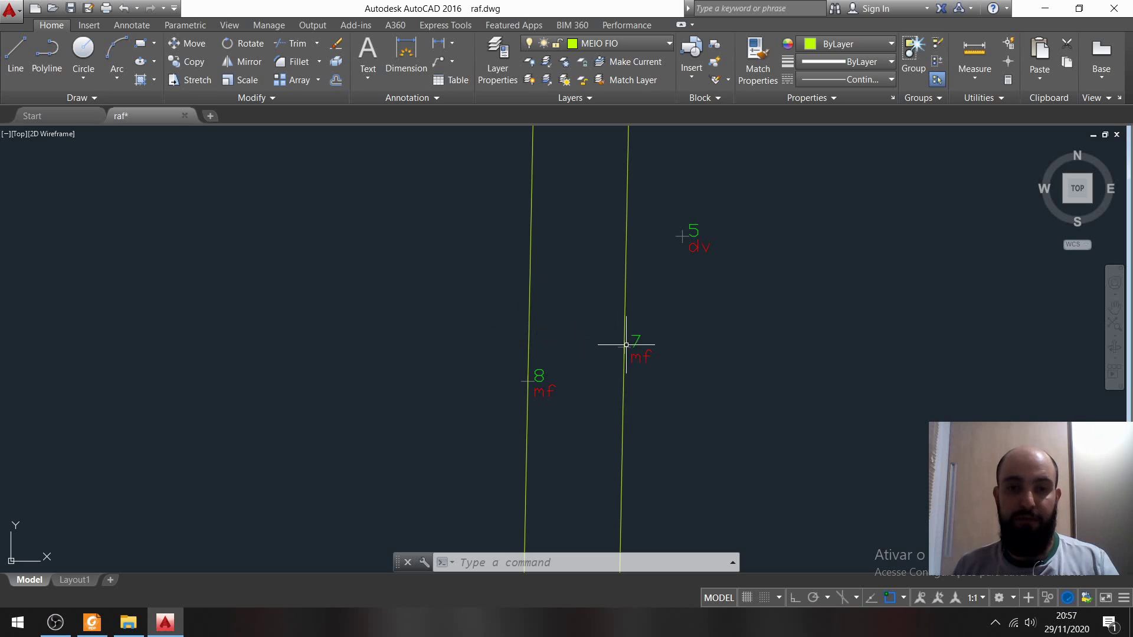
{"action": "scroll", "coordinate": [630, 334], "scroll_direction": "down", "scroll_amount": 2}
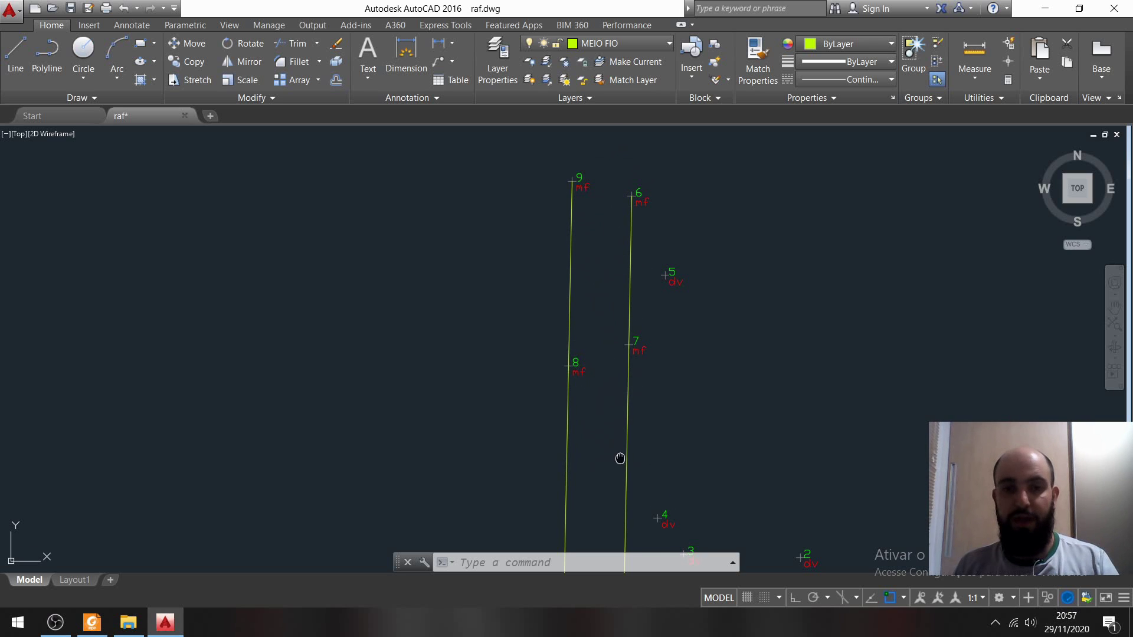
{"action": "middle_click_drag", "start_coordinate": [620, 458], "coordinate": [610, 368]}
{"action": "middle_click_drag", "start_coordinate": [580, 201], "coordinate": [541, 355]}
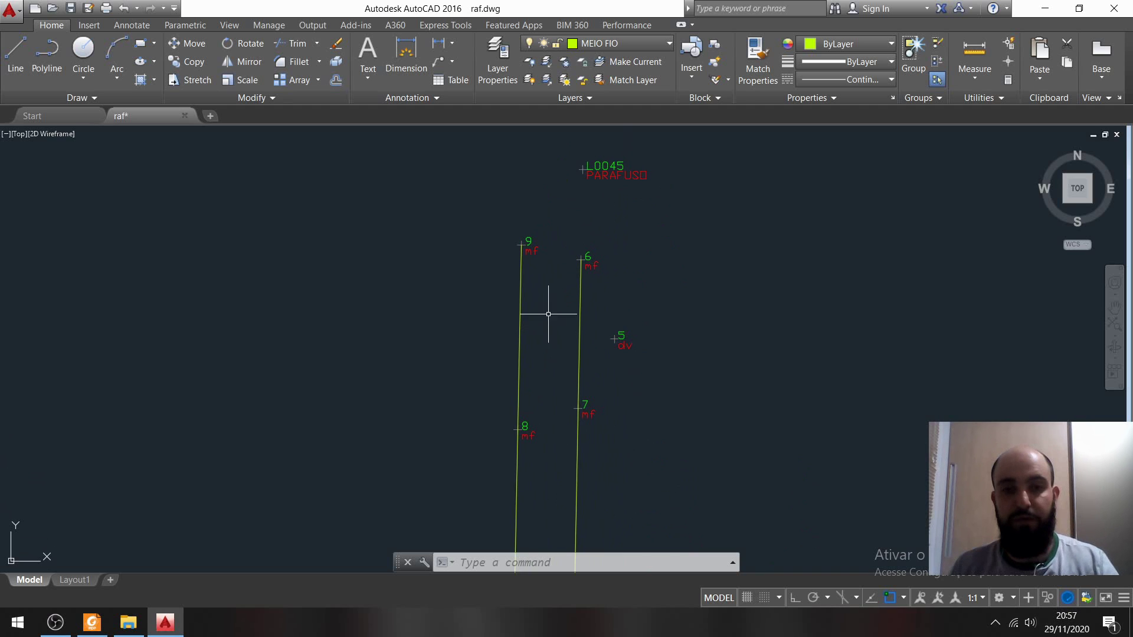
Step: Make EIXO RUA the current layer and draw a line from point 6's node perpendicular to the opposite curb line
{"action": "left_click", "coordinate": [665, 51]}
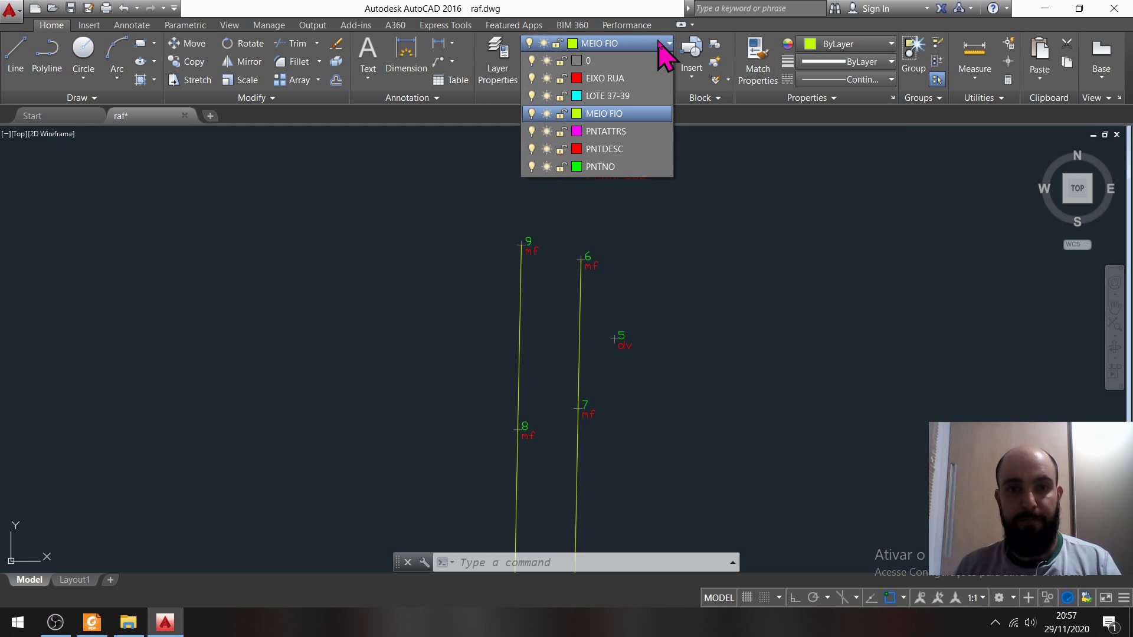
{"action": "left_click", "coordinate": [621, 78]}
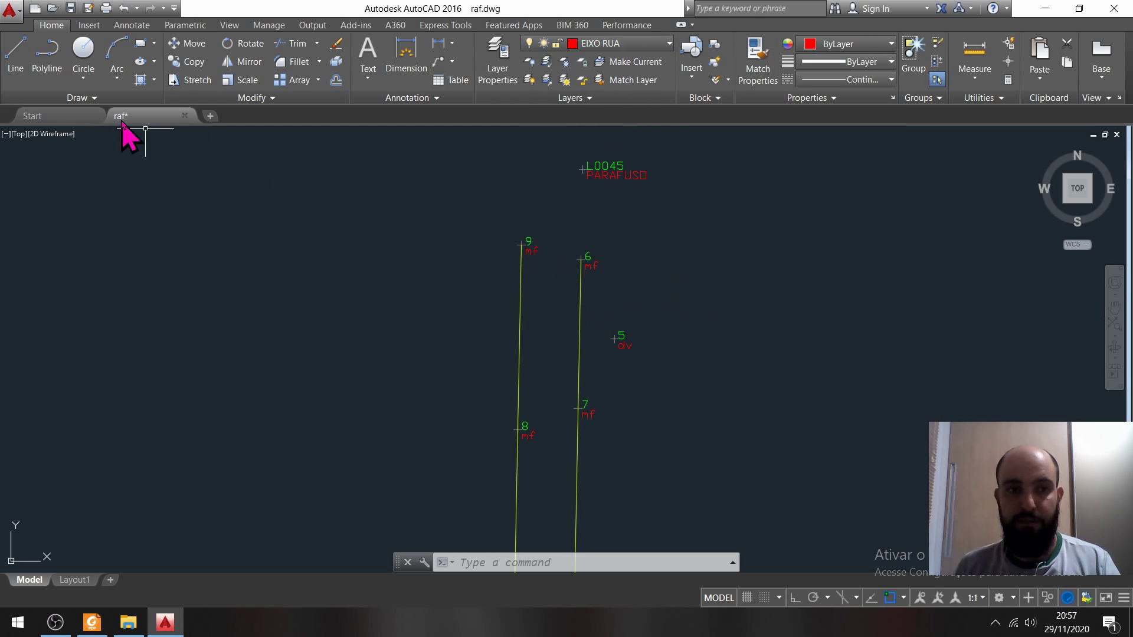
{"action": "left_click", "coordinate": [15, 52]}
{"action": "scroll", "coordinate": [597, 293], "scroll_direction": "up", "scroll_amount": 3}
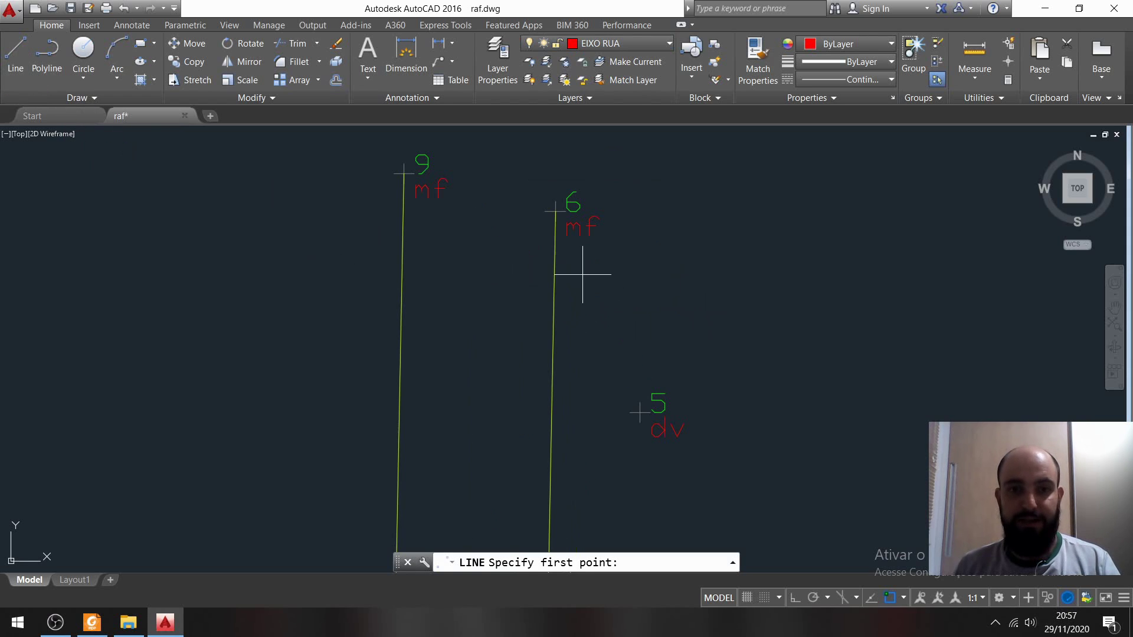
{"action": "left_click", "coordinate": [555, 225]}
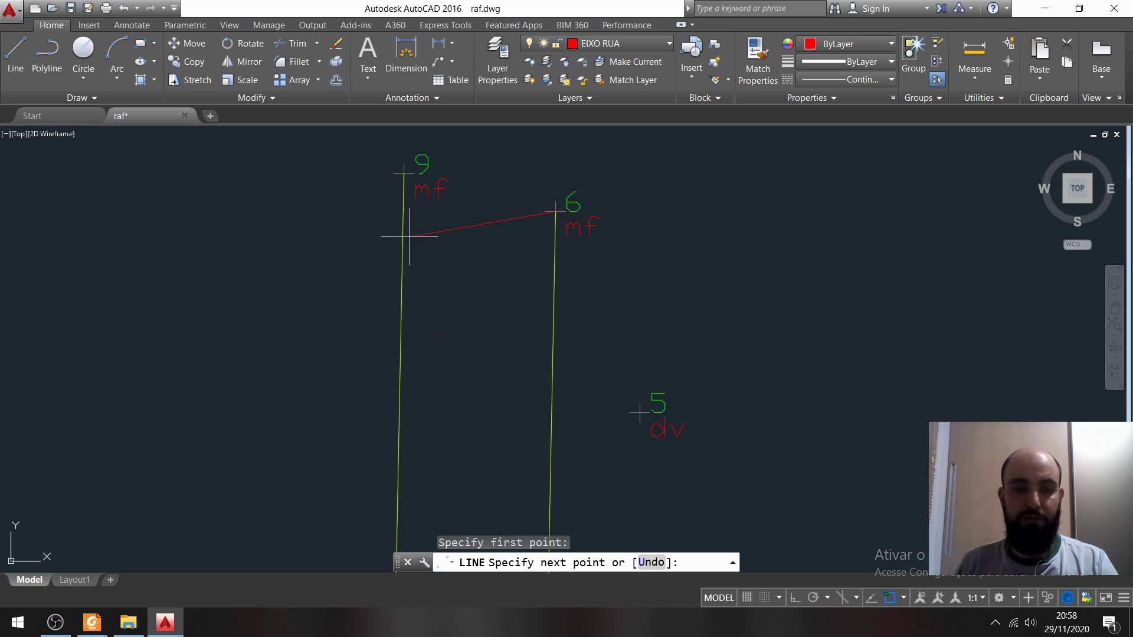
{"action": "left_click", "coordinate": [403, 174]}
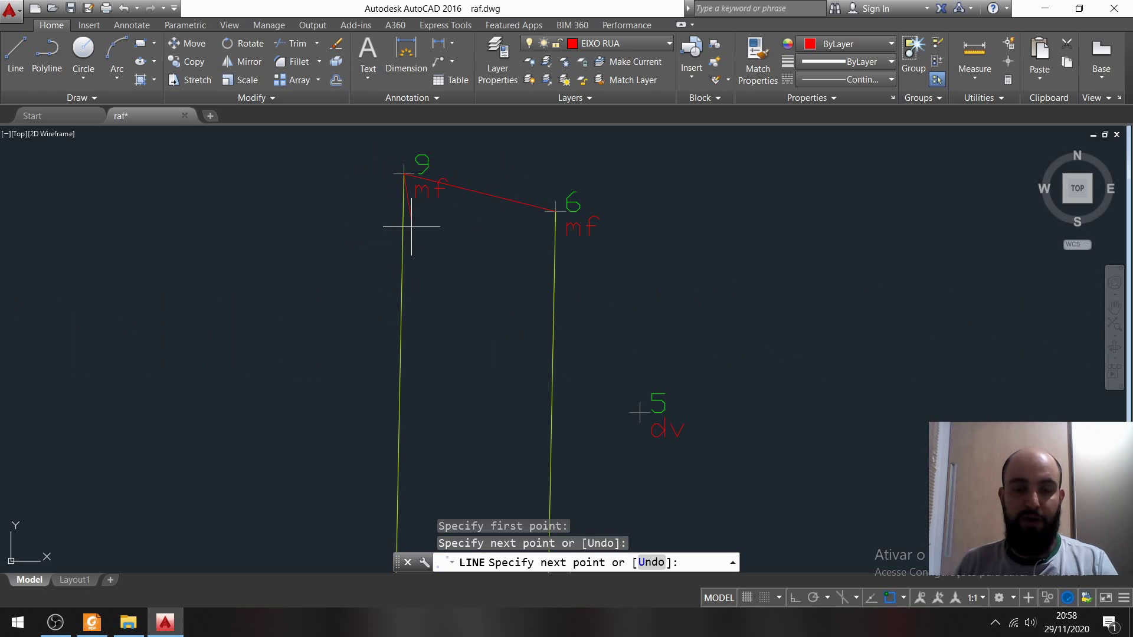
{"action": "key", "text": "ctrl+z"}
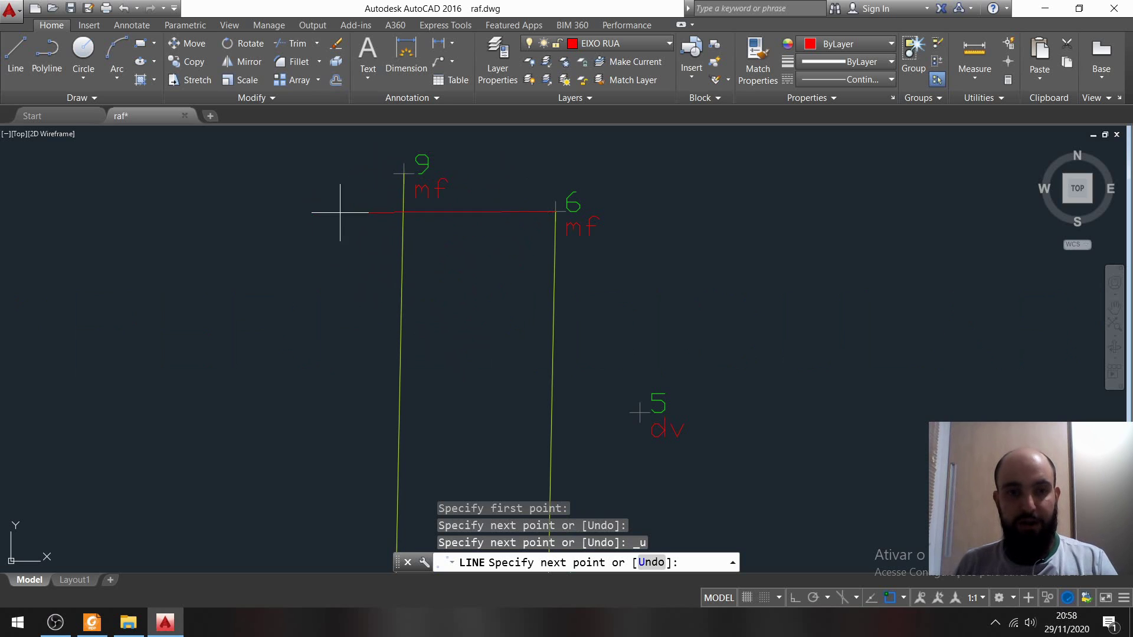
{"action": "right_click", "coordinate": [374, 257], "text": "shift"}
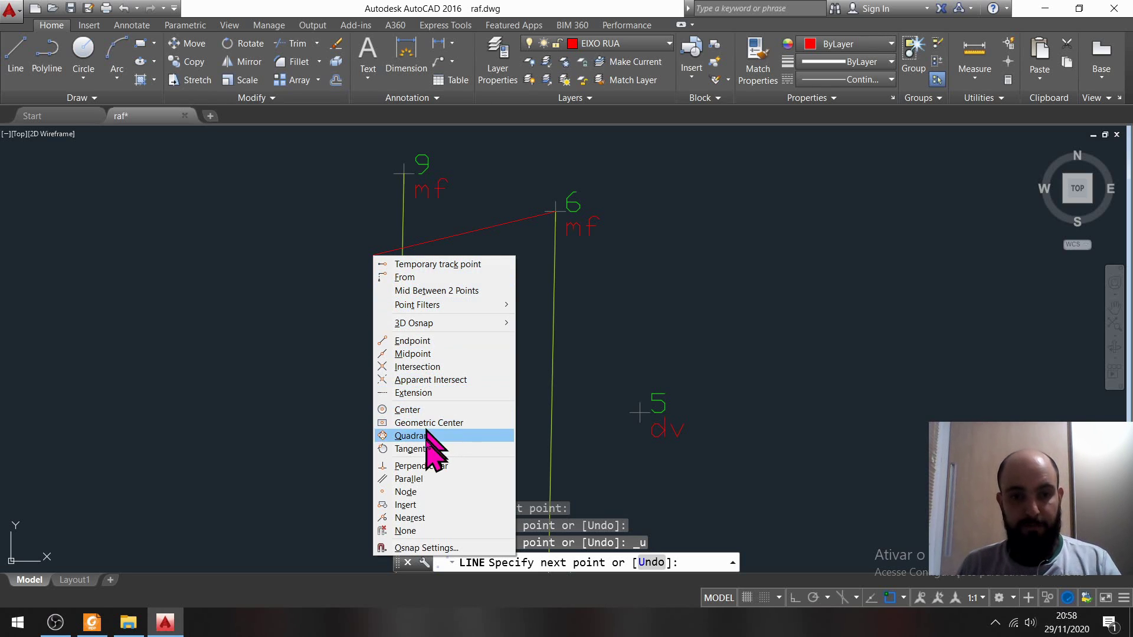
{"action": "left_click", "coordinate": [429, 466]}
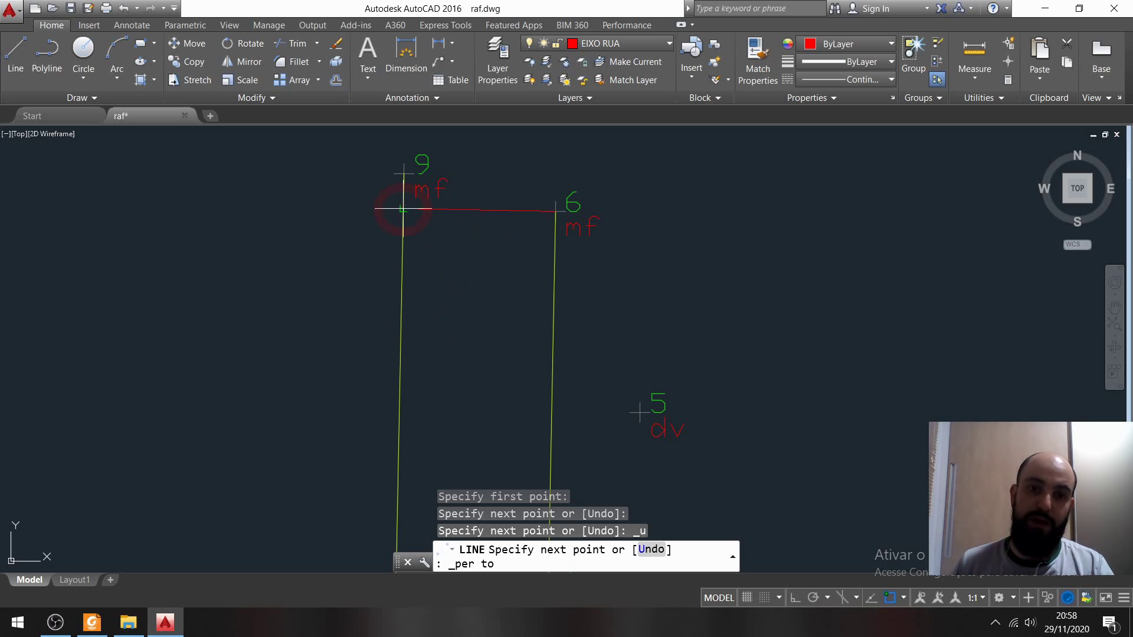
{"action": "left_click", "coordinate": [401, 388]}
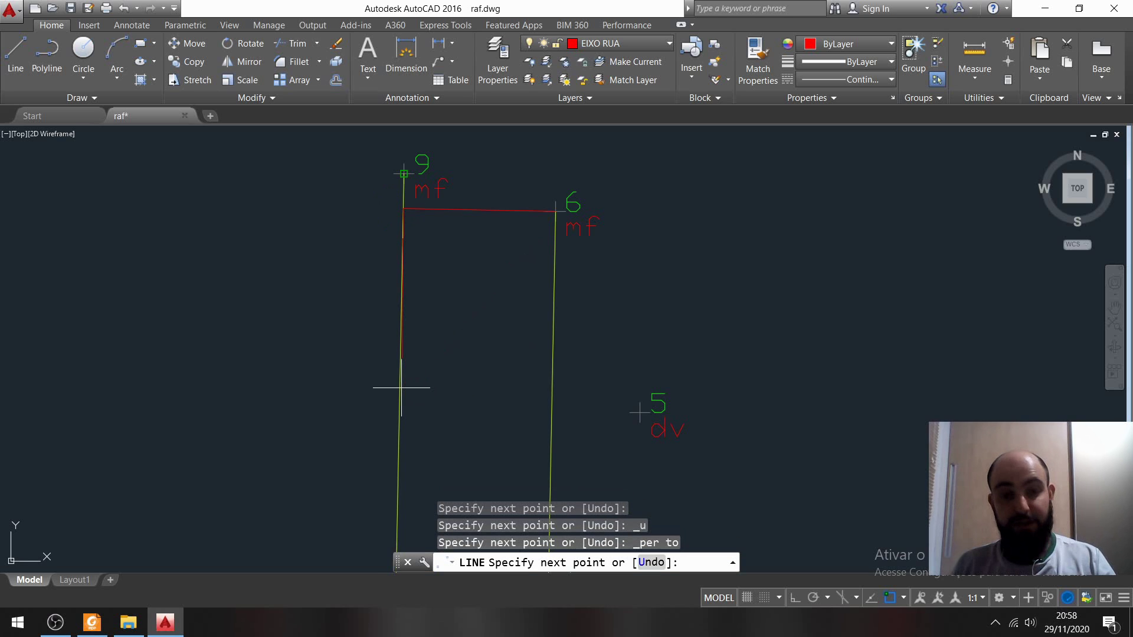
{"action": "key", "text": "Return"}
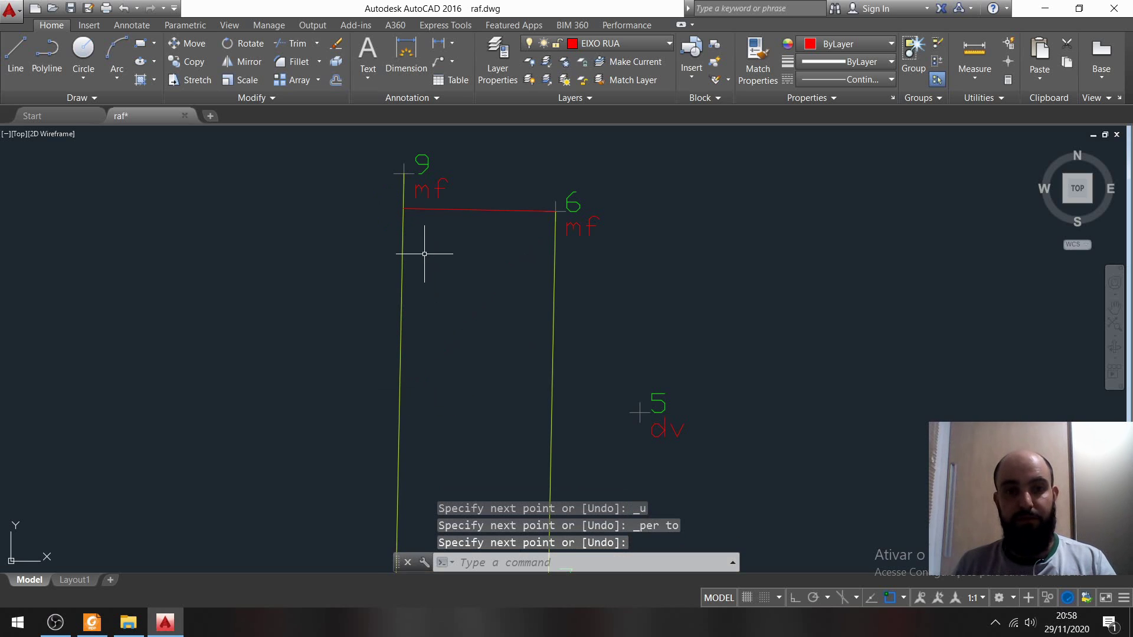
{"action": "left_click", "coordinate": [904, 598]}
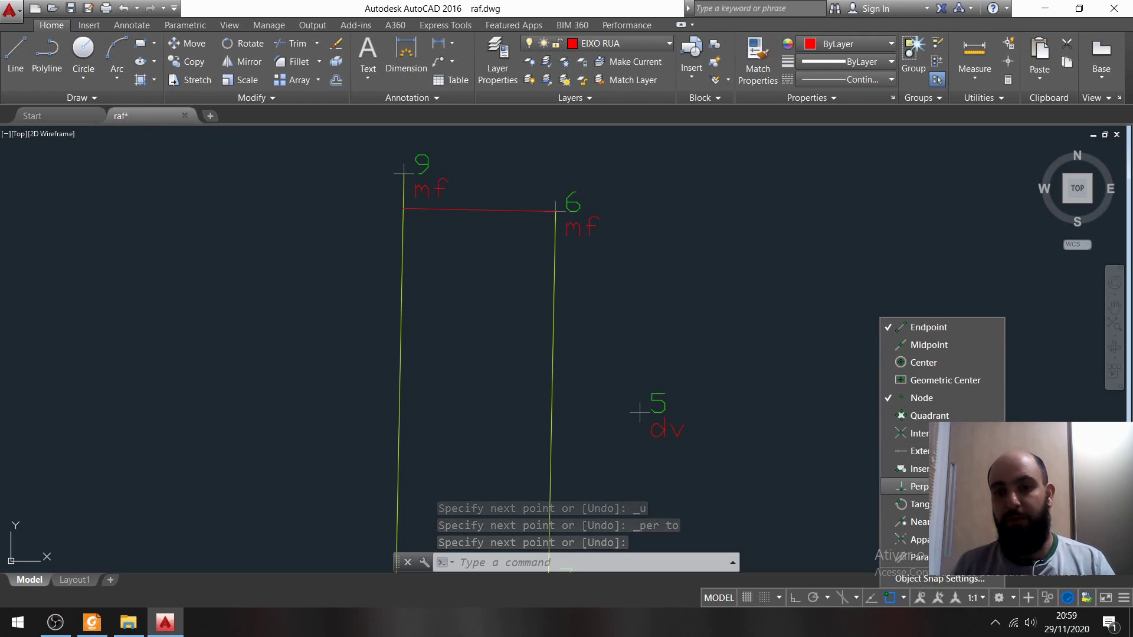
{"action": "left_click", "coordinate": [733, 287]}
Step: Draw a second cross line on the EIXO RUA layer from point 7's node perpendicular to the opposite curb line
{"action": "scroll", "coordinate": [678, 322], "scroll_direction": "down", "scroll_amount": 4}
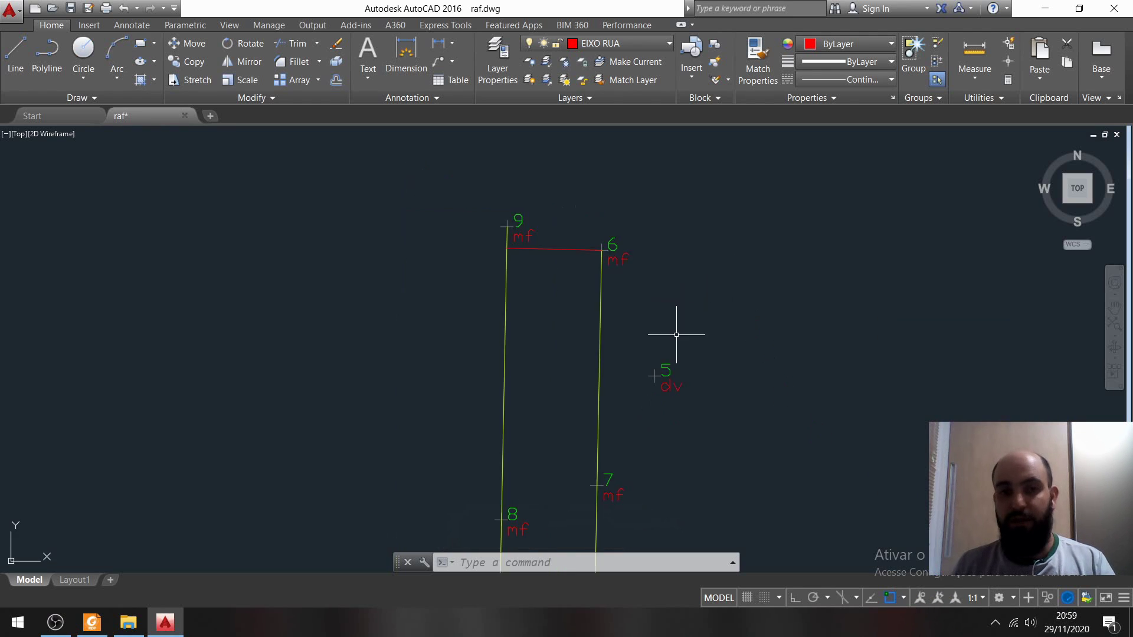
{"action": "middle_click_drag", "start_coordinate": [678, 471], "coordinate": [698, 309]}
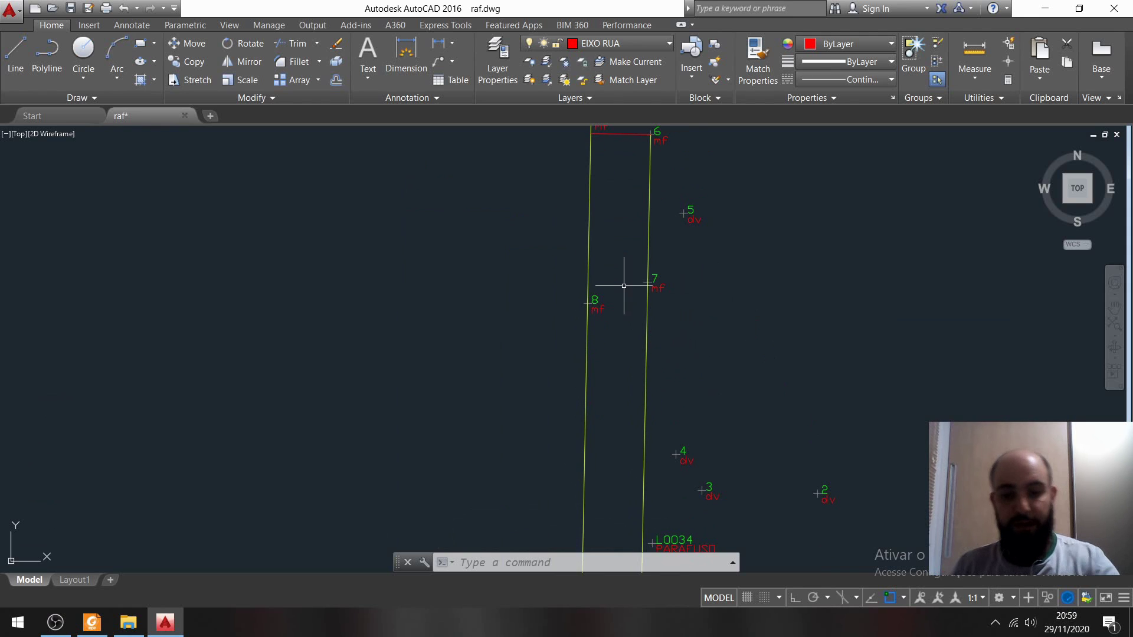
{"action": "type", "text": "l"}
{"action": "key", "text": "Return"}
{"action": "scroll", "coordinate": [652, 284], "scroll_direction": "up", "scroll_amount": 3}
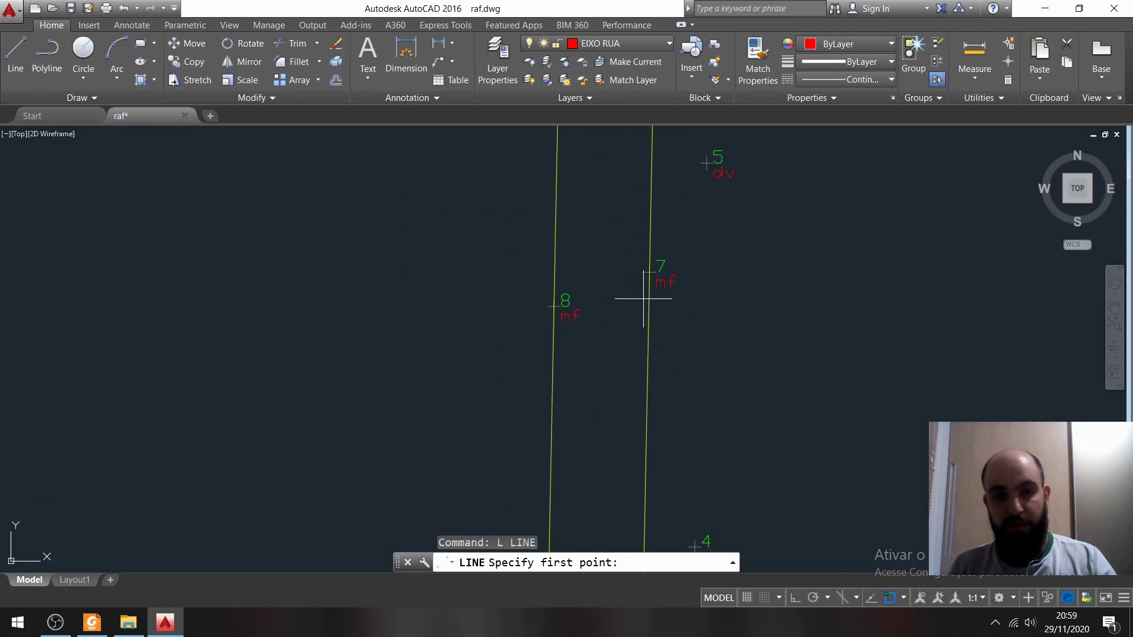
{"action": "left_click", "coordinate": [654, 259]}
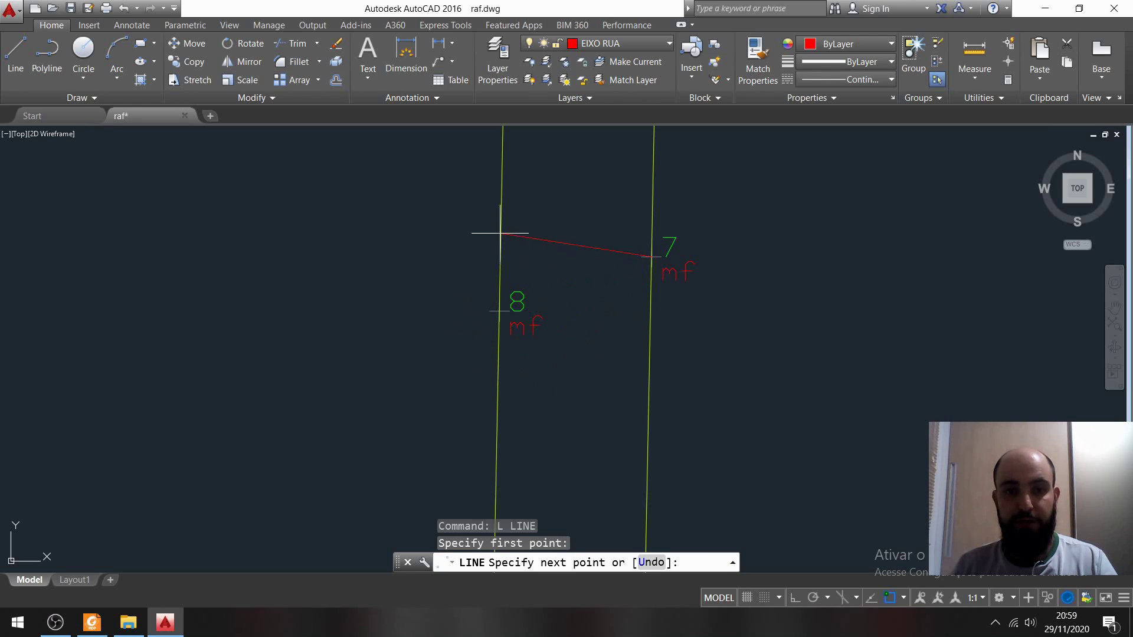
{"action": "middle_click_drag", "start_coordinate": [504, 210], "coordinate": [523, 340]}
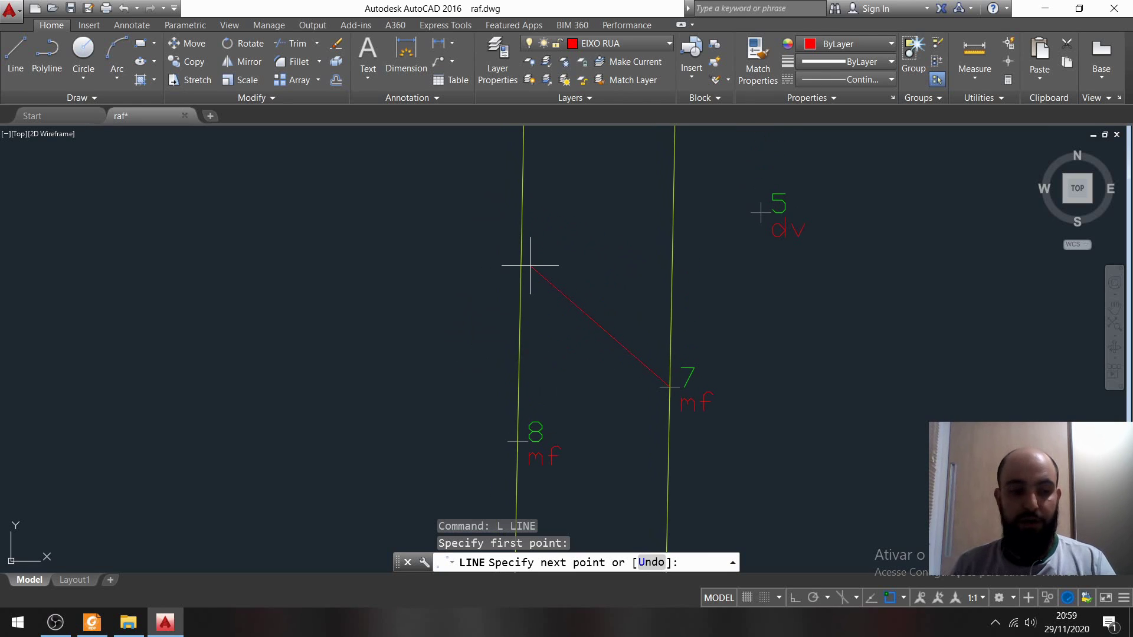
{"action": "right_click", "coordinate": [539, 262], "text": "shift"}
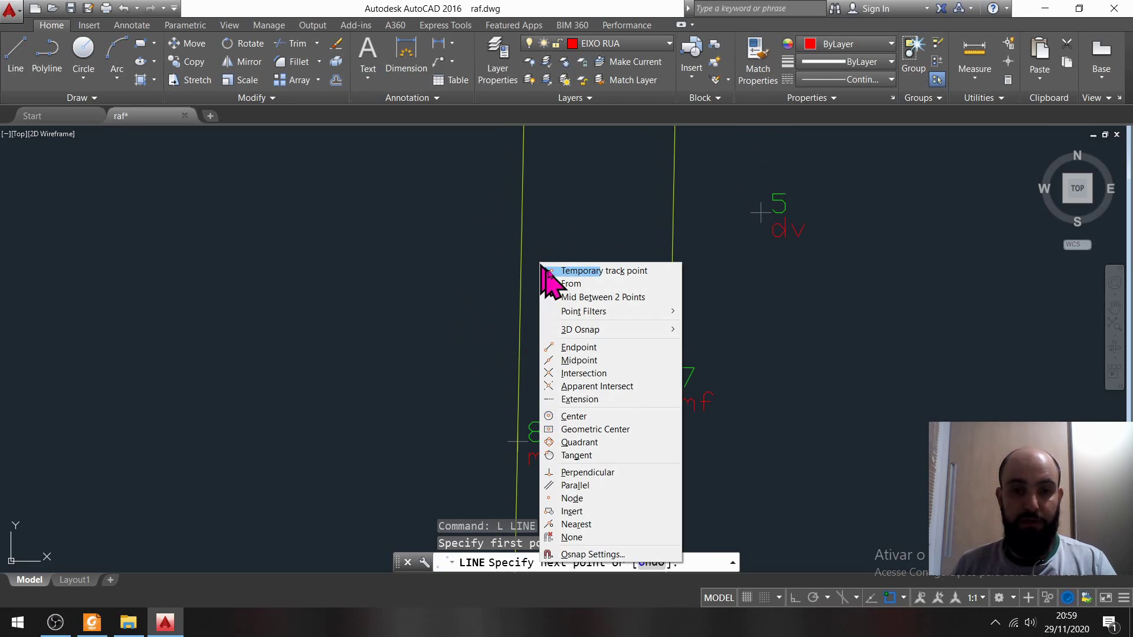
{"action": "left_click", "coordinate": [609, 472]}
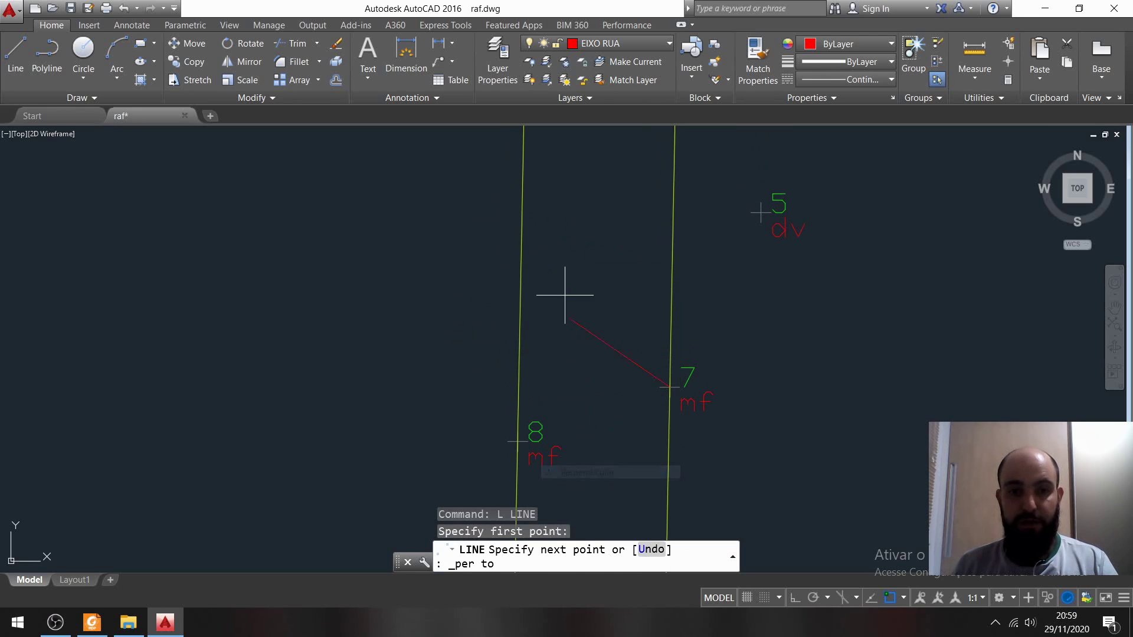
{"action": "left_click", "coordinate": [522, 183]}
{"action": "key", "text": "Return"}
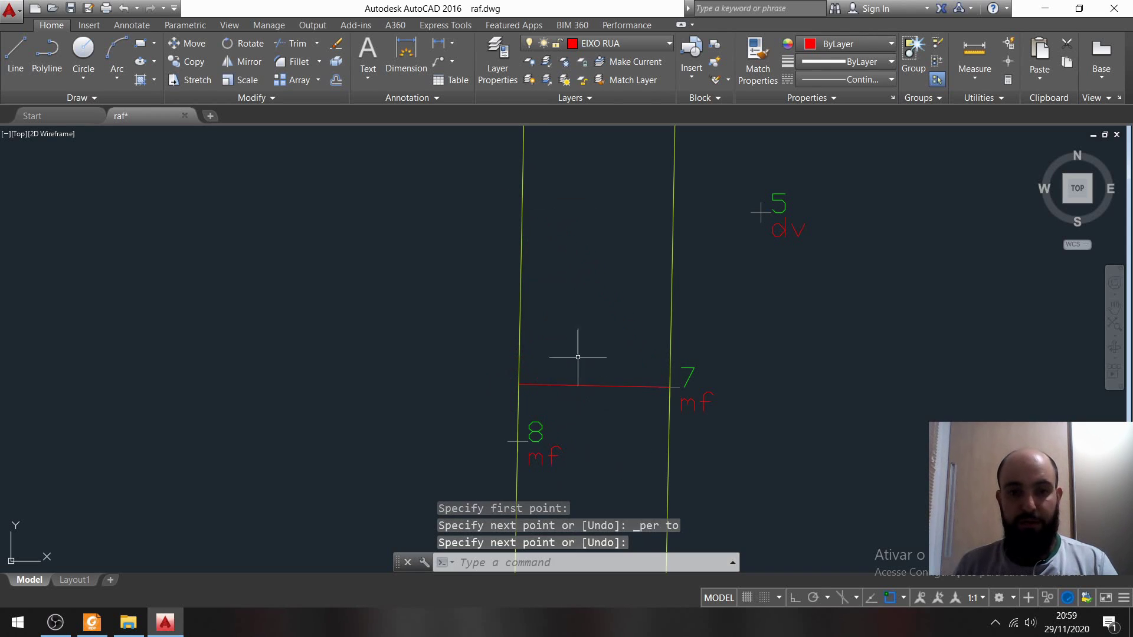
{"action": "scroll", "coordinate": [537, 366], "scroll_direction": "down", "scroll_amount": 4}
{"action": "mouse_move", "coordinate": [588, 373]}
{"action": "middle_mouse_down"}
{"action": "mouse_move", "coordinate": [594, 271]}
{"action": "mouse_move", "coordinate": [639, 359]}
{"action": "middle_mouse_up"}
{"action": "middle_click_drag", "start_coordinate": [619, 307], "coordinate": [519, 349]}
{"action": "middle_click_drag", "start_coordinate": [553, 351], "coordinate": [555, 352]}
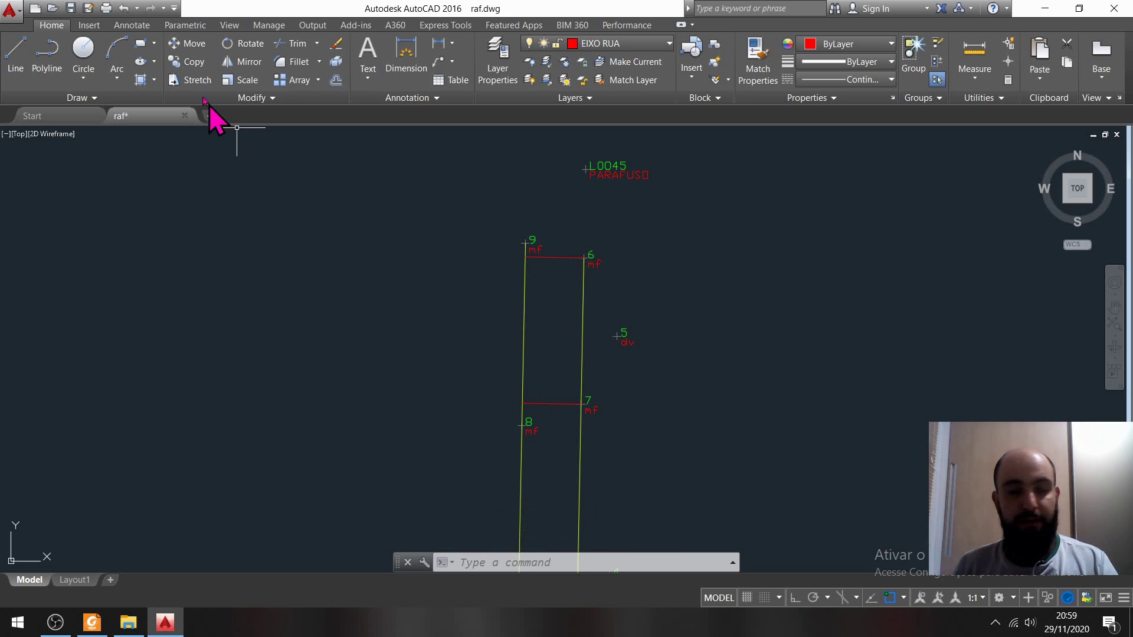
Step: Draw the street axis between the midpoints of the two cross lines at points 6 and 7, and delete both cross lines
{"action": "left_click", "coordinate": [15, 56]}
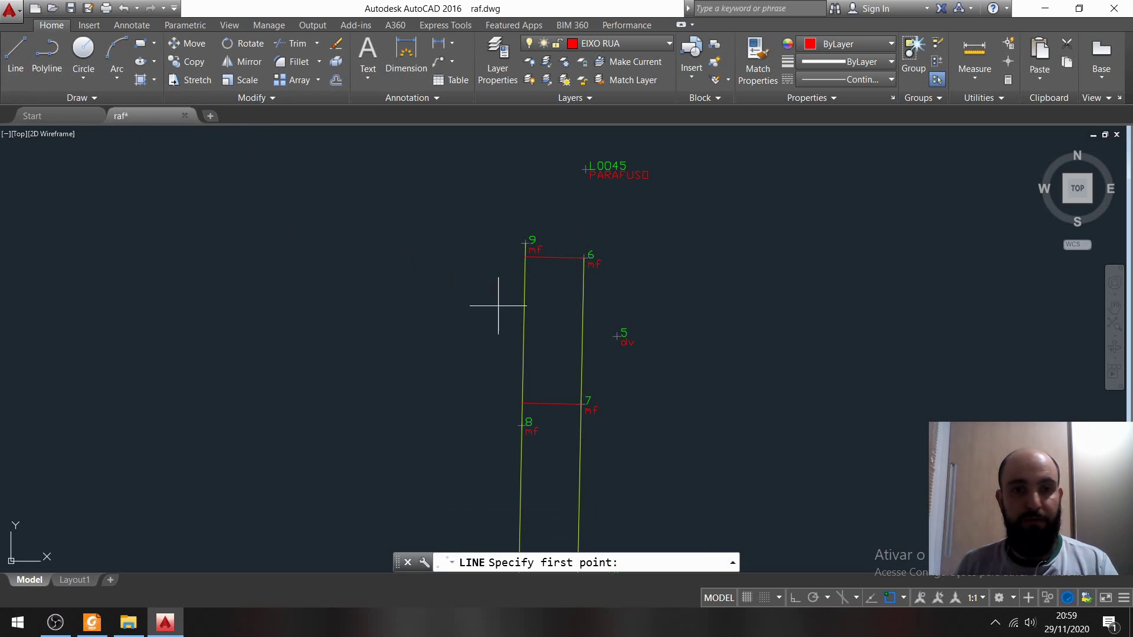
{"action": "right_click", "coordinate": [568, 285], "text": "shift"}
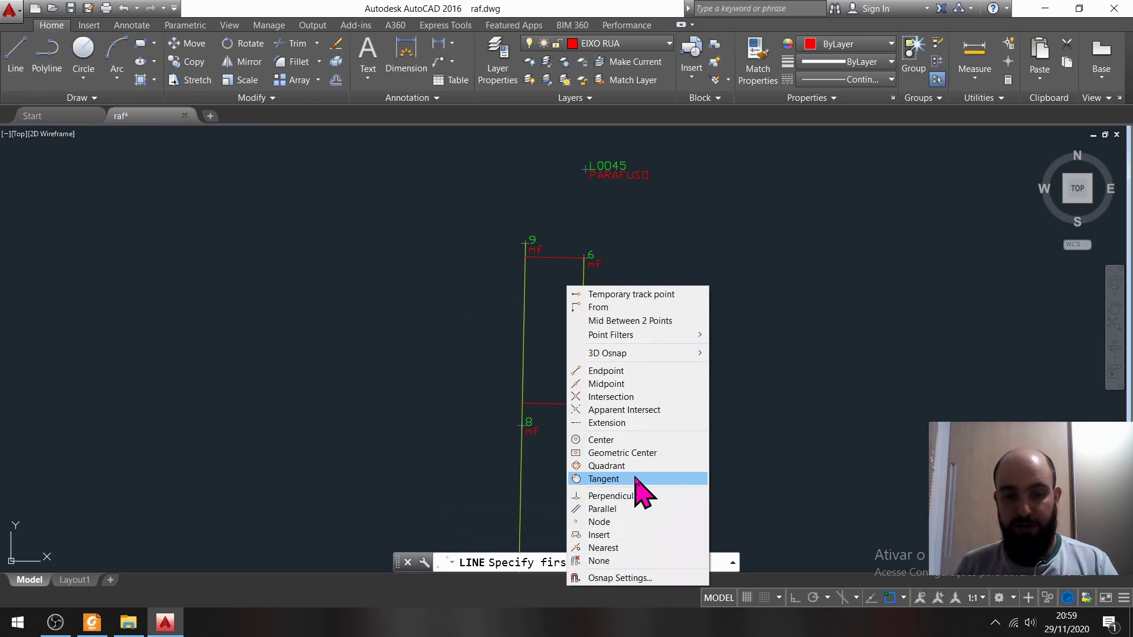
{"action": "left_click", "coordinate": [637, 383]}
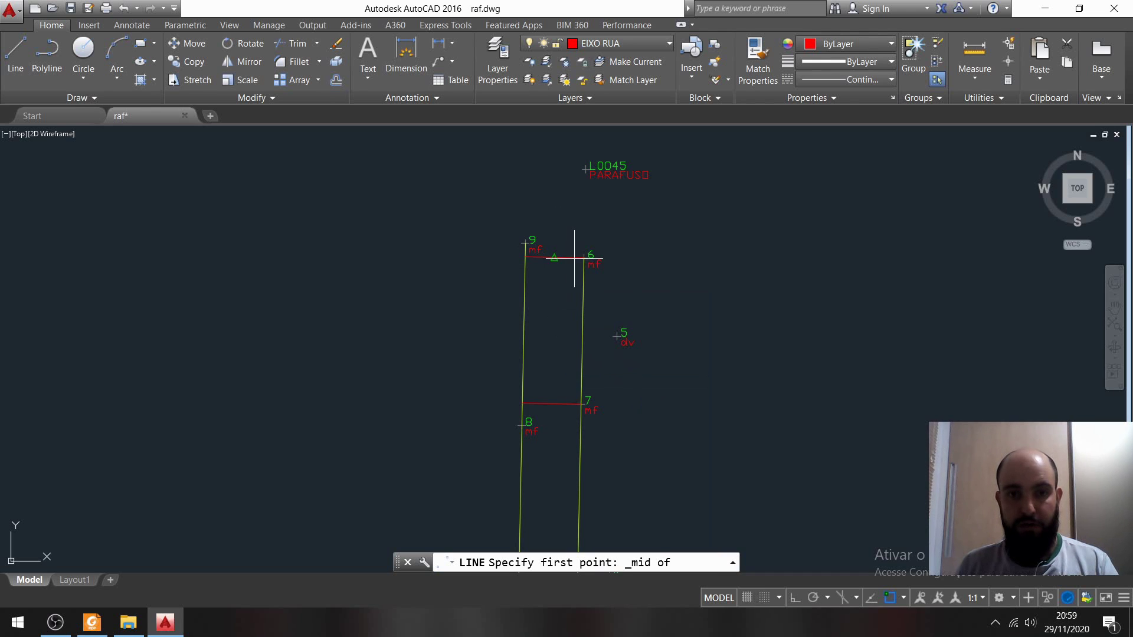
{"action": "left_click", "coordinate": [574, 258]}
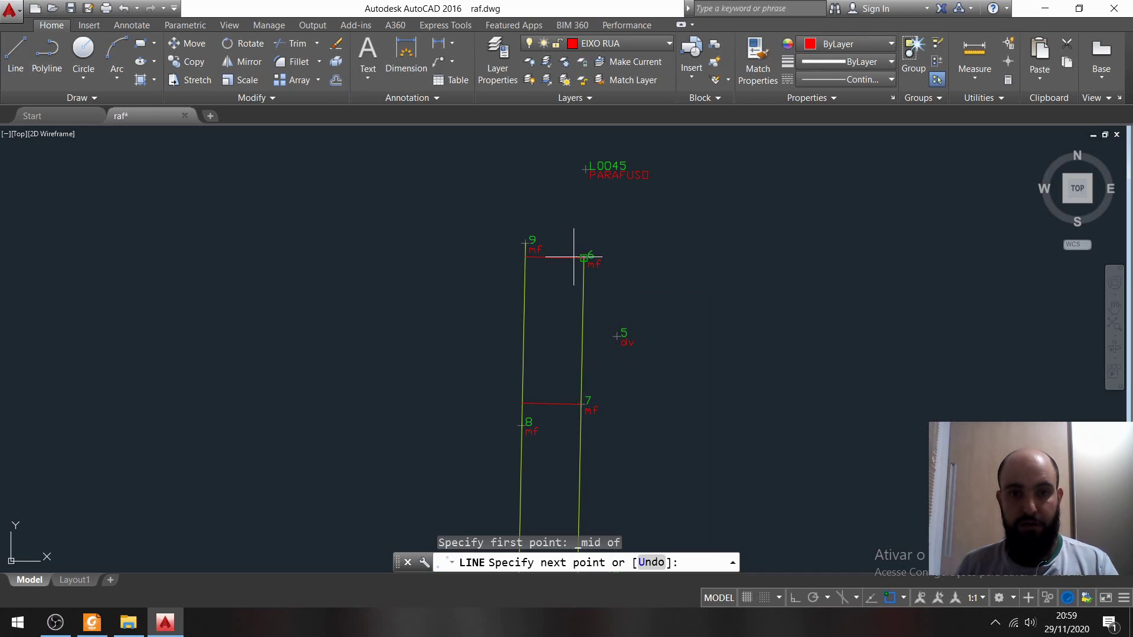
{"action": "right_click", "coordinate": [565, 405], "text": "shift"}
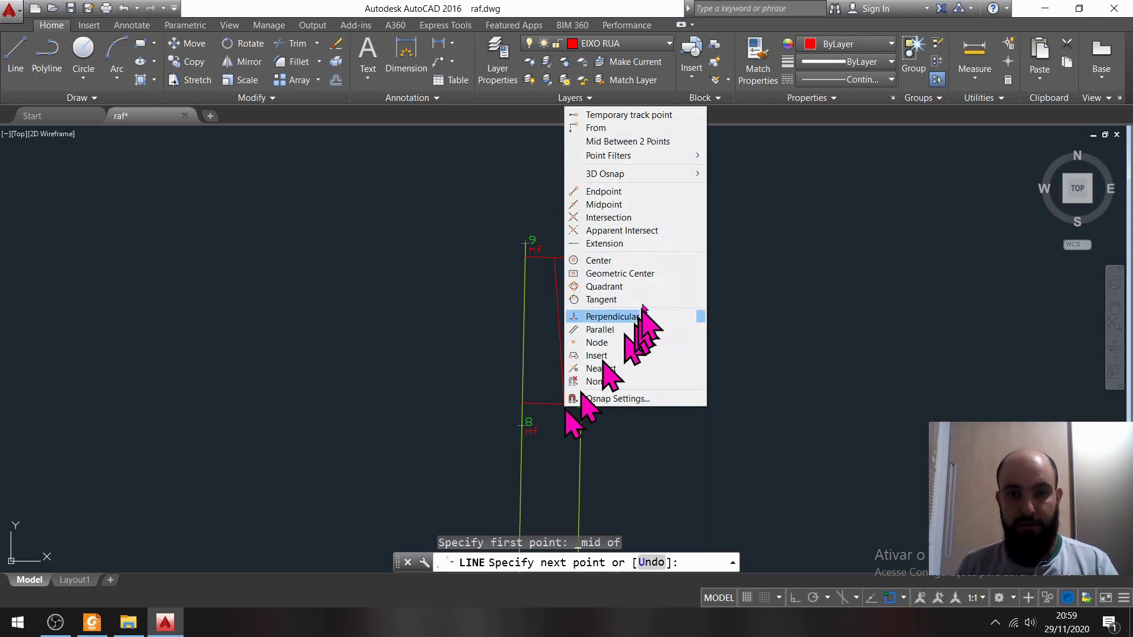
{"action": "left_click", "coordinate": [633, 205]}
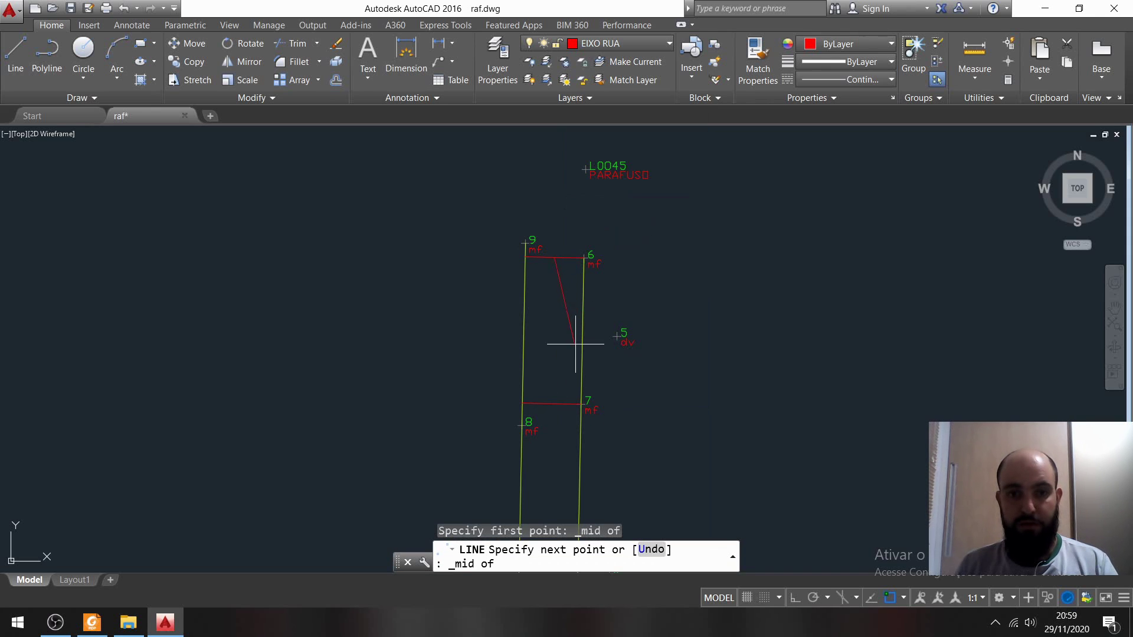
{"action": "scroll", "coordinate": [567, 405], "scroll_direction": "up", "scroll_amount": 4}
{"action": "left_click", "coordinate": [549, 399]}
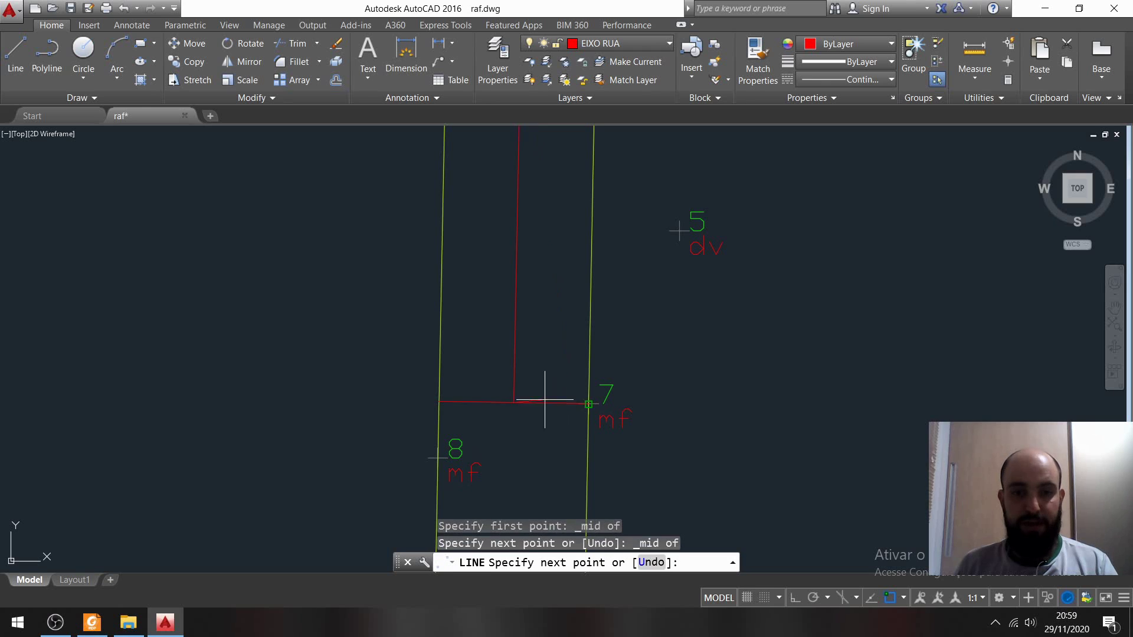
{"action": "scroll", "coordinate": [534, 449], "scroll_direction": "down", "scroll_amount": 4}
{"action": "key", "text": "Return"}
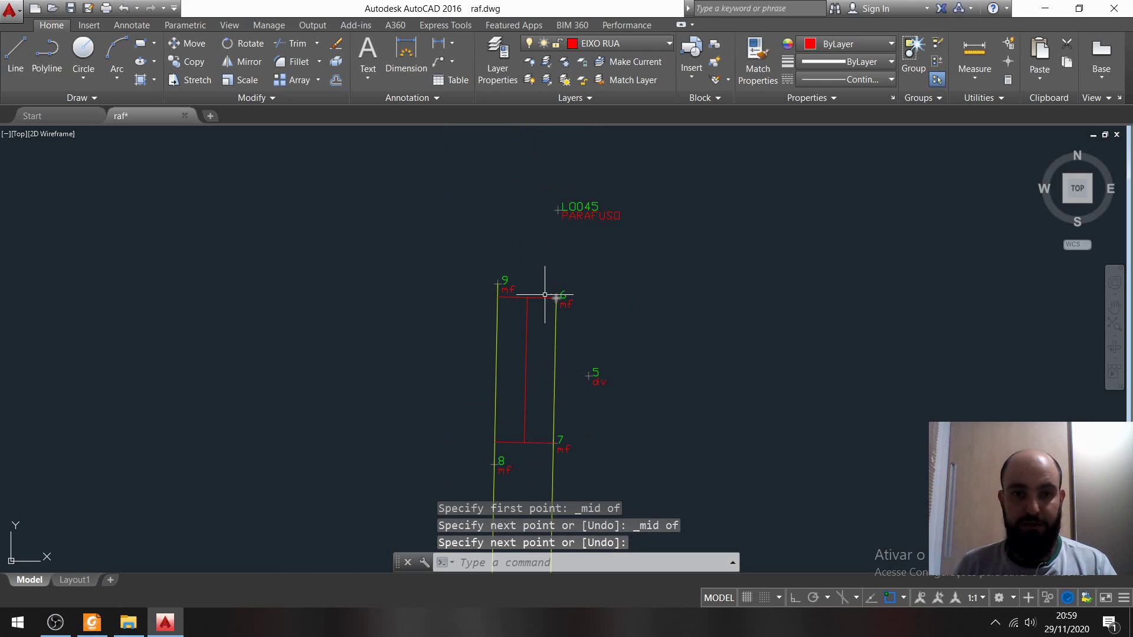
{"action": "left_click", "coordinate": [542, 297]}
{"action": "key", "text": "Delete"}
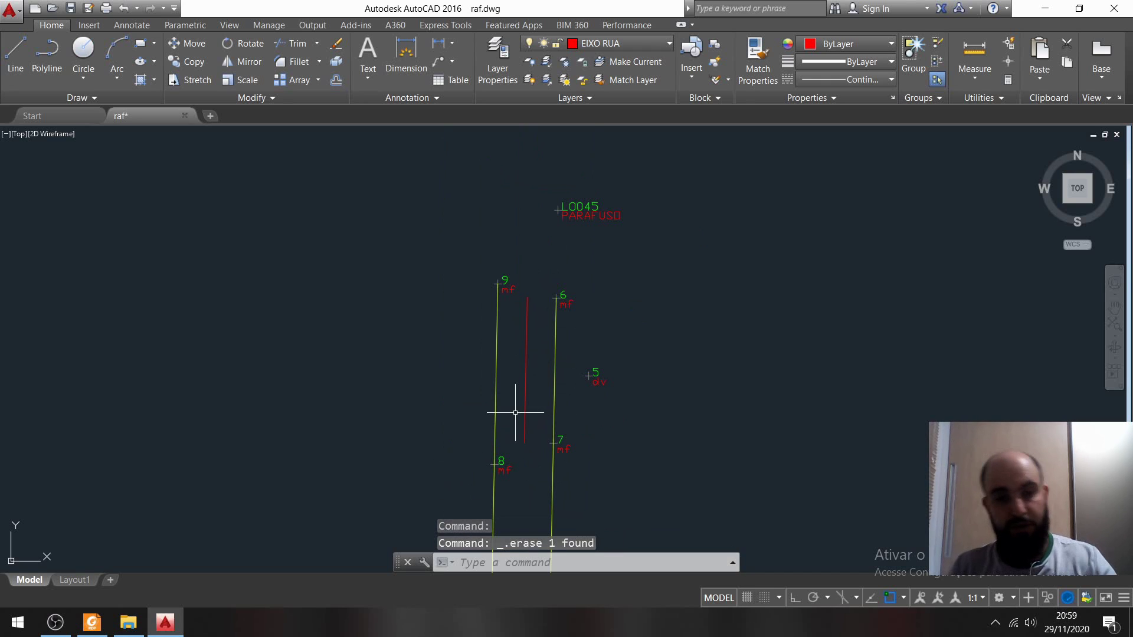
Step: Draw a horizontal auxiliary line across the two curb lines near their lower ends
{"action": "scroll", "coordinate": [526, 463], "scroll_direction": "down", "scroll_amount": 3}
{"action": "middle_click_drag", "start_coordinate": [526, 463], "coordinate": [569, 270]}
{"action": "scroll", "coordinate": [562, 343], "scroll_direction": "up", "scroll_amount": 2}
{"action": "scroll", "coordinate": [562, 349], "scroll_direction": "up", "scroll_amount": 1}
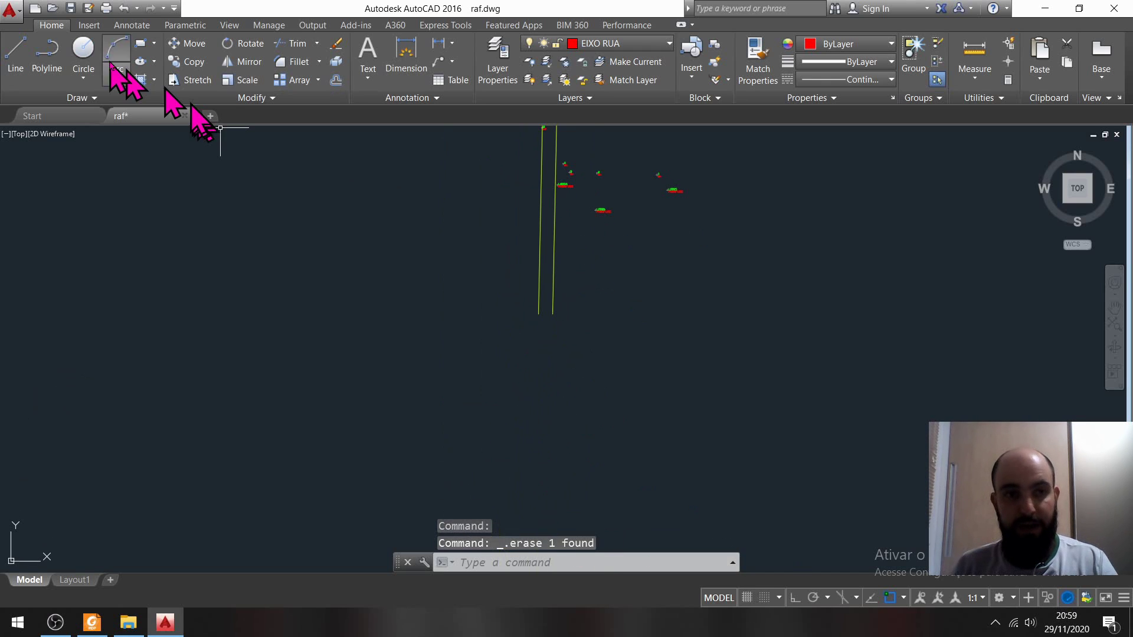
{"action": "left_click", "coordinate": [16, 58]}
{"action": "left_click", "coordinate": [508, 306]}
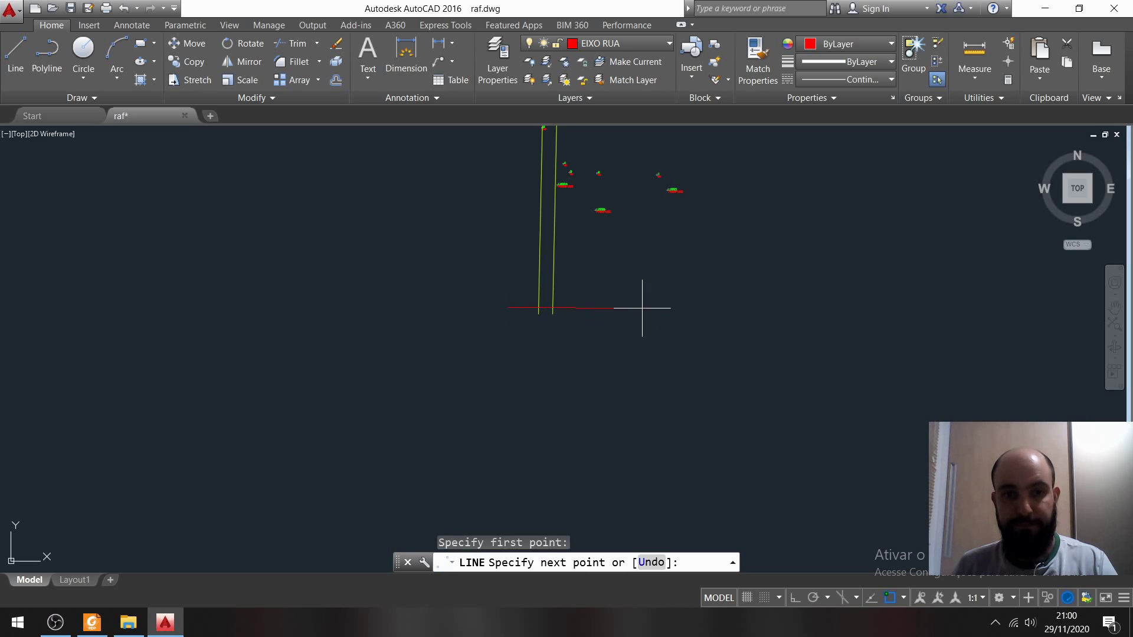
{"action": "left_click", "coordinate": [641, 302]}
{"action": "key", "text": "Return"}
Step: Extend the street axis line down to the horizontal auxiliary line, using all objects as boundary edges
{"action": "middle_click_drag", "start_coordinate": [596, 256], "coordinate": [563, 331]}
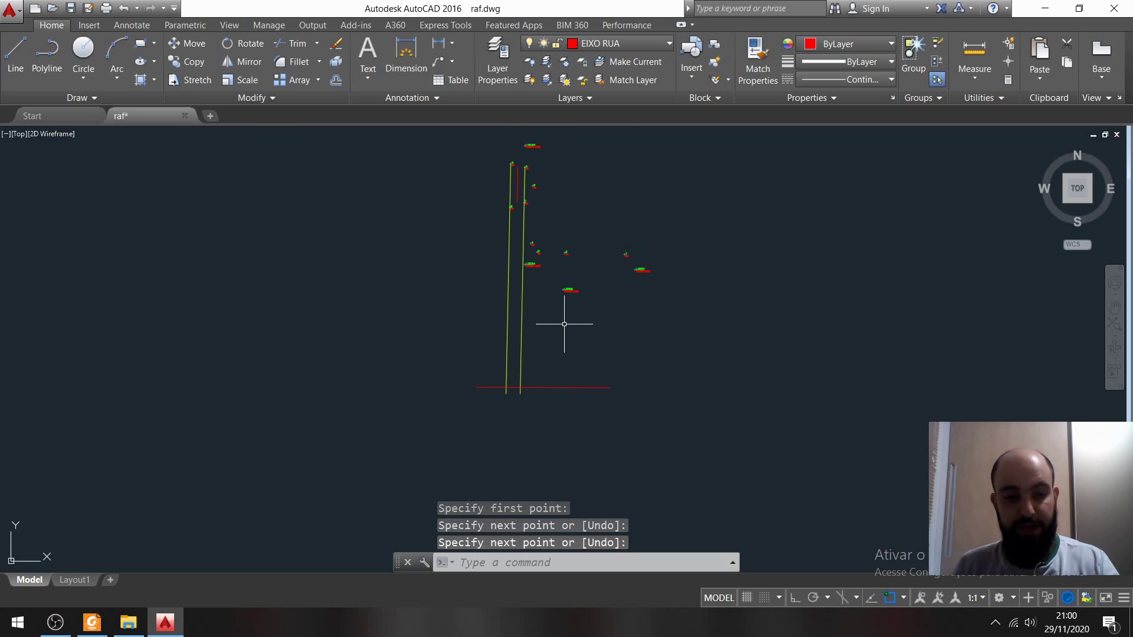
{"action": "type", "text": "EX"}
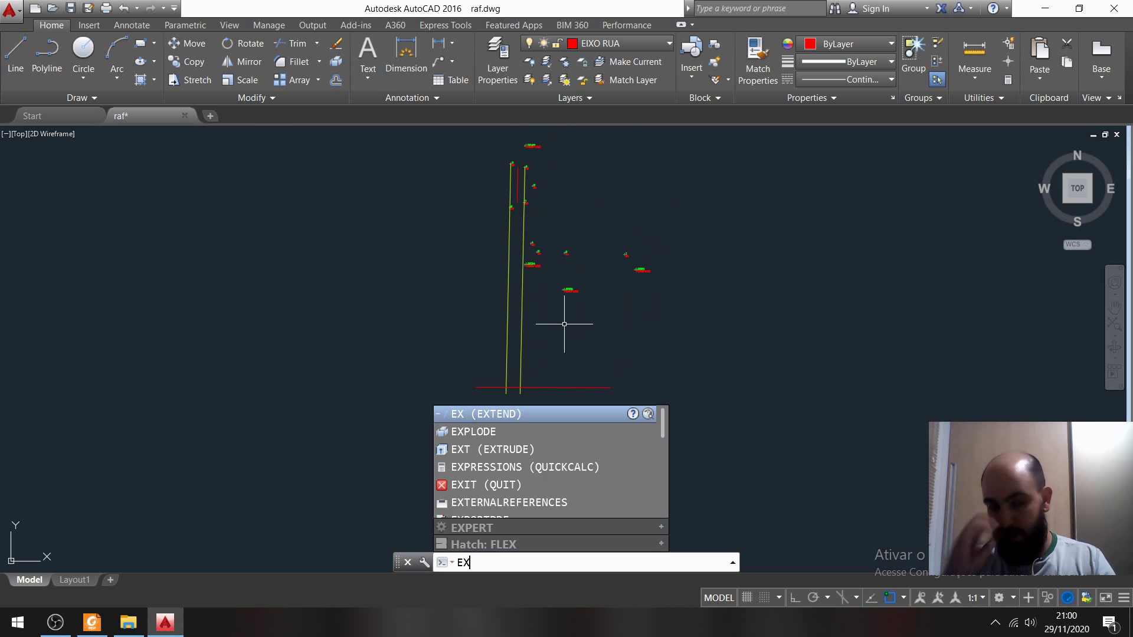
{"action": "key", "text": "Return"}
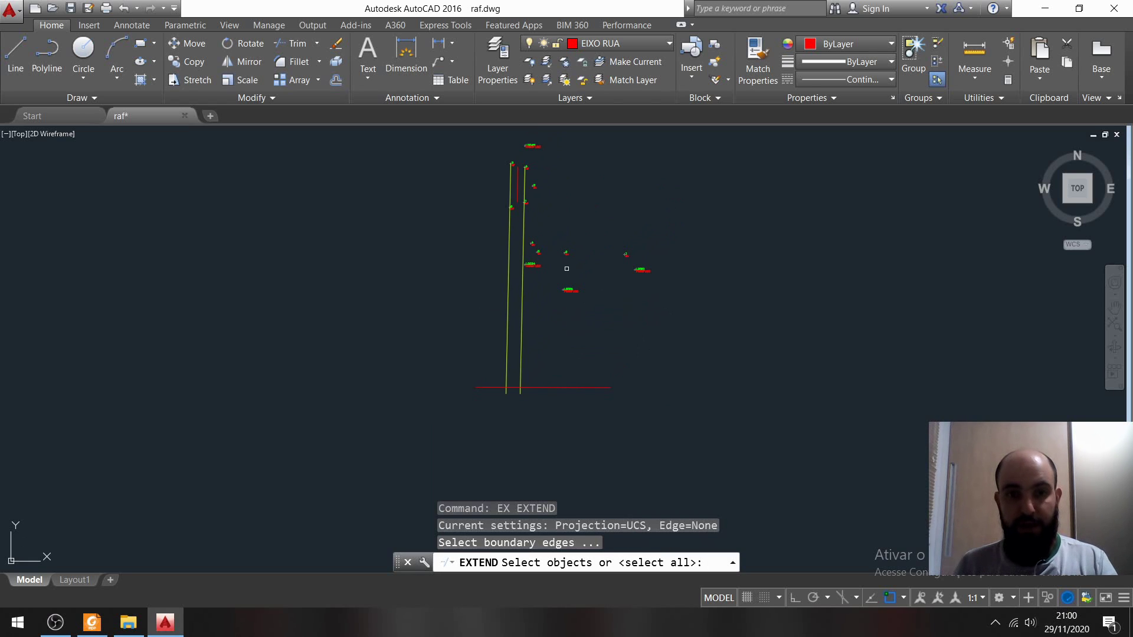
{"action": "key", "text": "Return"}
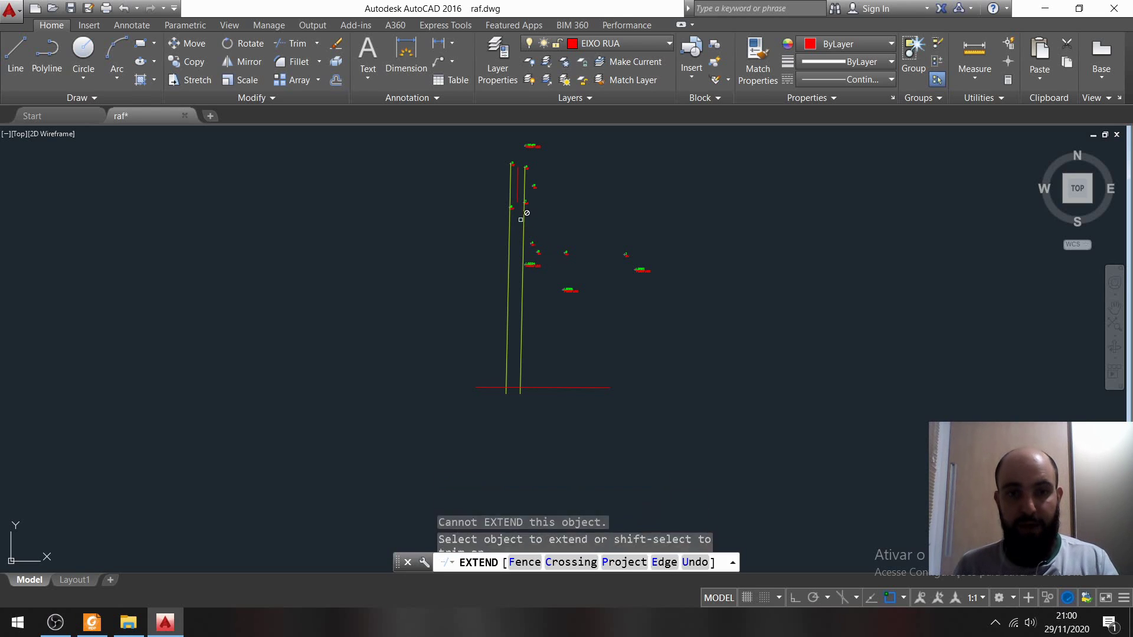
{"action": "left_click", "coordinate": [519, 194]}
{"action": "left_click", "coordinate": [519, 193]}
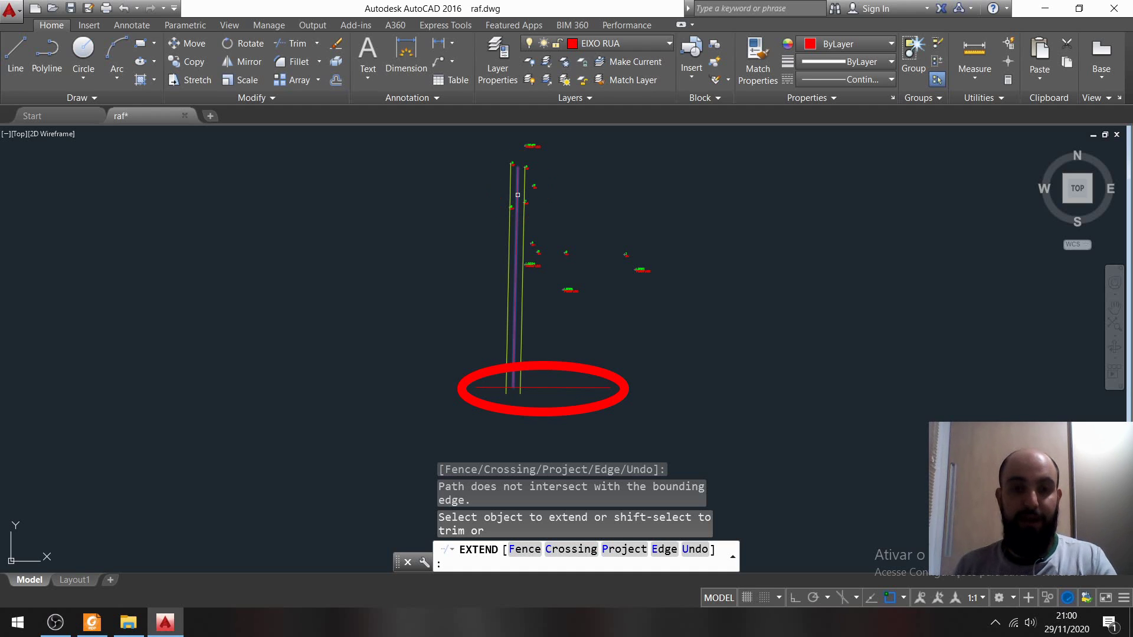
{"action": "scroll", "coordinate": [518, 195], "scroll_direction": "up", "scroll_amount": 2}
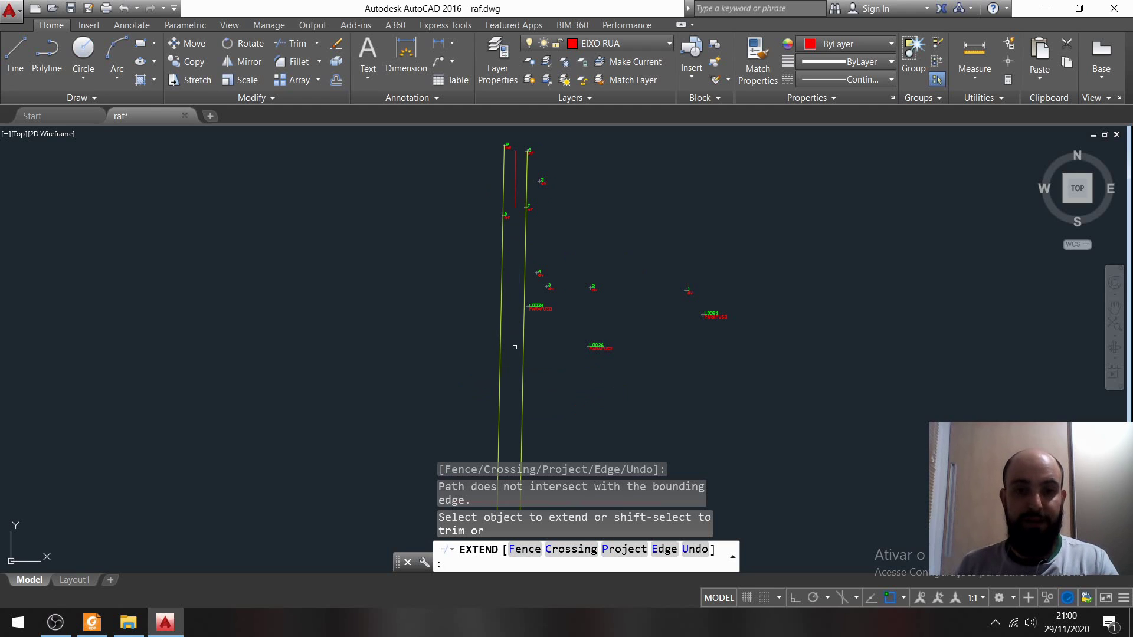
{"action": "middle_click_drag", "start_coordinate": [561, 361], "coordinate": [554, 443]}
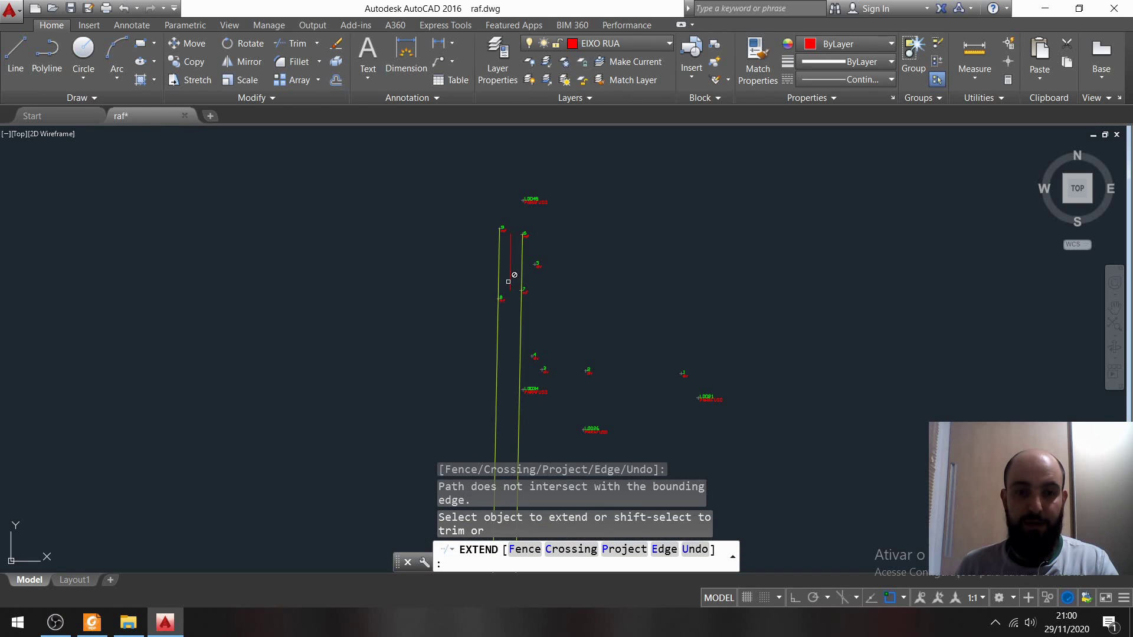
{"action": "scroll", "coordinate": [512, 285], "scroll_direction": "down", "scroll_amount": 4}
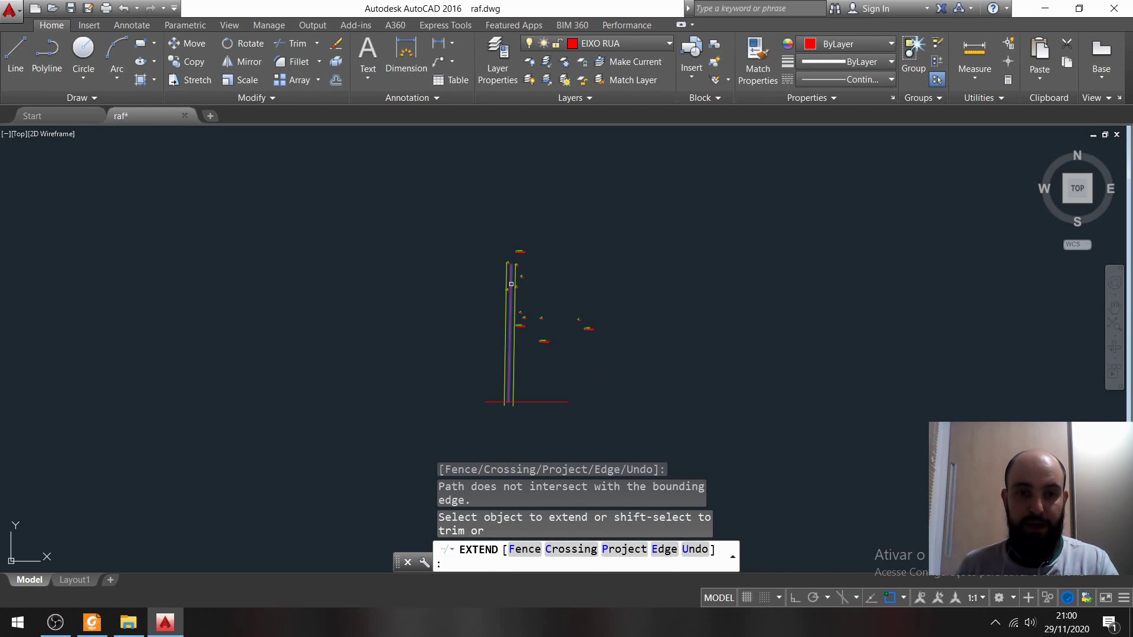
{"action": "left_click", "coordinate": [512, 285]}
{"action": "mouse_move", "coordinate": [513, 344]}
{"action": "middle_mouse_down"}
{"action": "mouse_move", "coordinate": [455, 337]}
{"action": "mouse_move", "coordinate": [484, 369]}
{"action": "middle_mouse_up"}
{"action": "scroll", "coordinate": [516, 334], "scroll_direction": "up", "scroll_amount": 2}
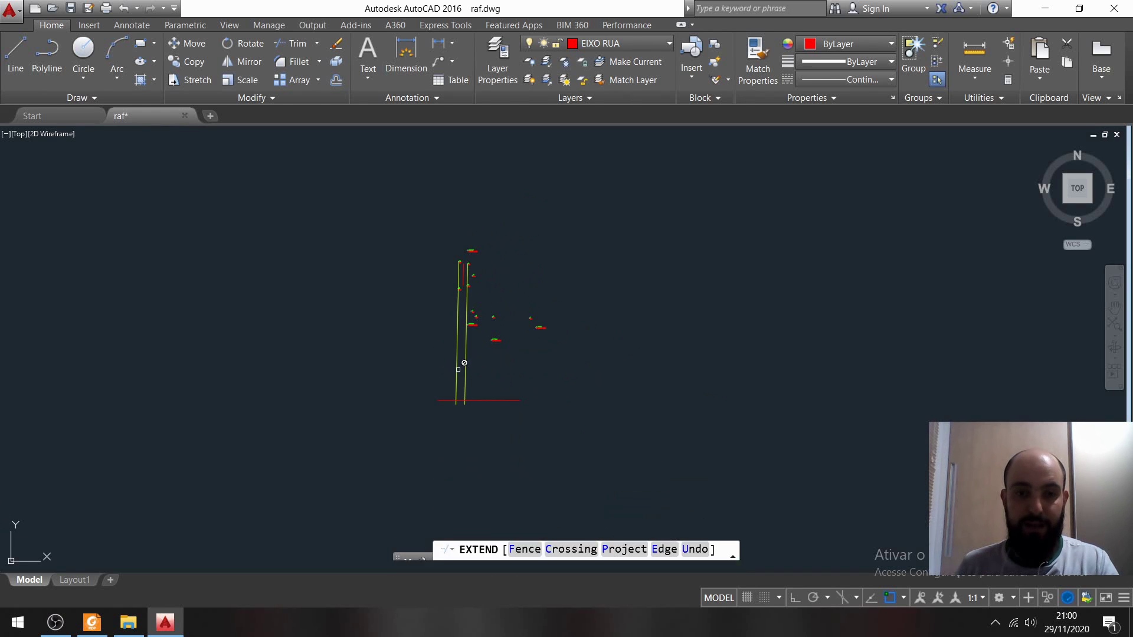
{"action": "left_click", "coordinate": [543, 336]}
{"action": "mouse_move", "coordinate": [544, 337]}
{"action": "middle_mouse_down"}
{"action": "mouse_move", "coordinate": [600, 311]}
{"action": "mouse_move", "coordinate": [583, 337]}
{"action": "mouse_move", "coordinate": [592, 349]}
{"action": "middle_mouse_up"}
{"action": "scroll", "coordinate": [600, 311], "scroll_direction": "up", "scroll_amount": 1}
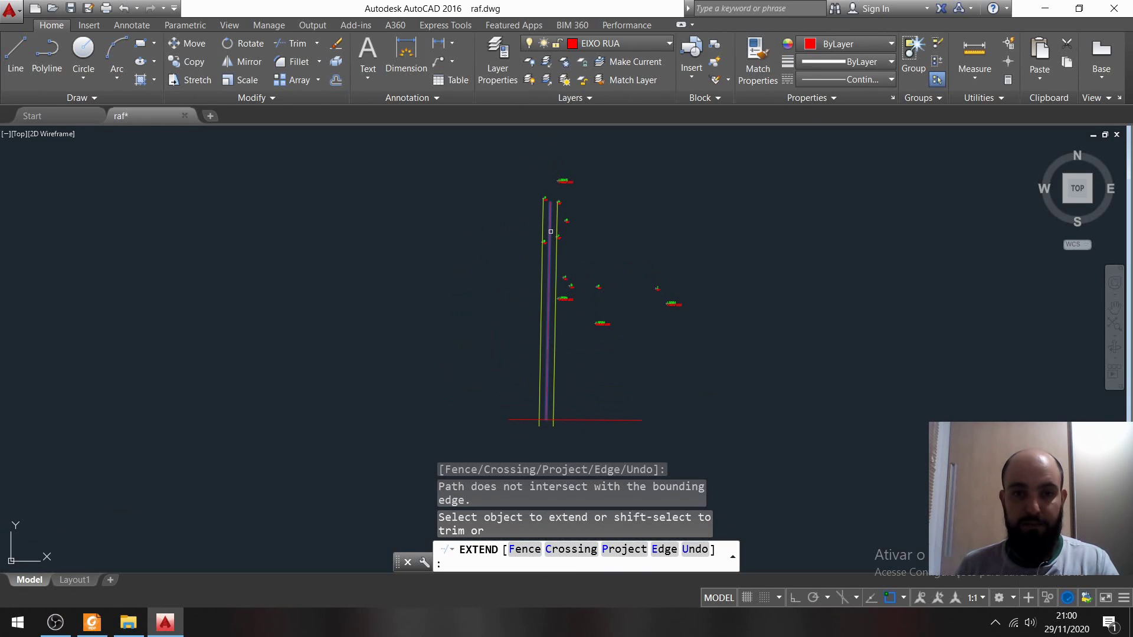
{"action": "left_click", "coordinate": [551, 231]}
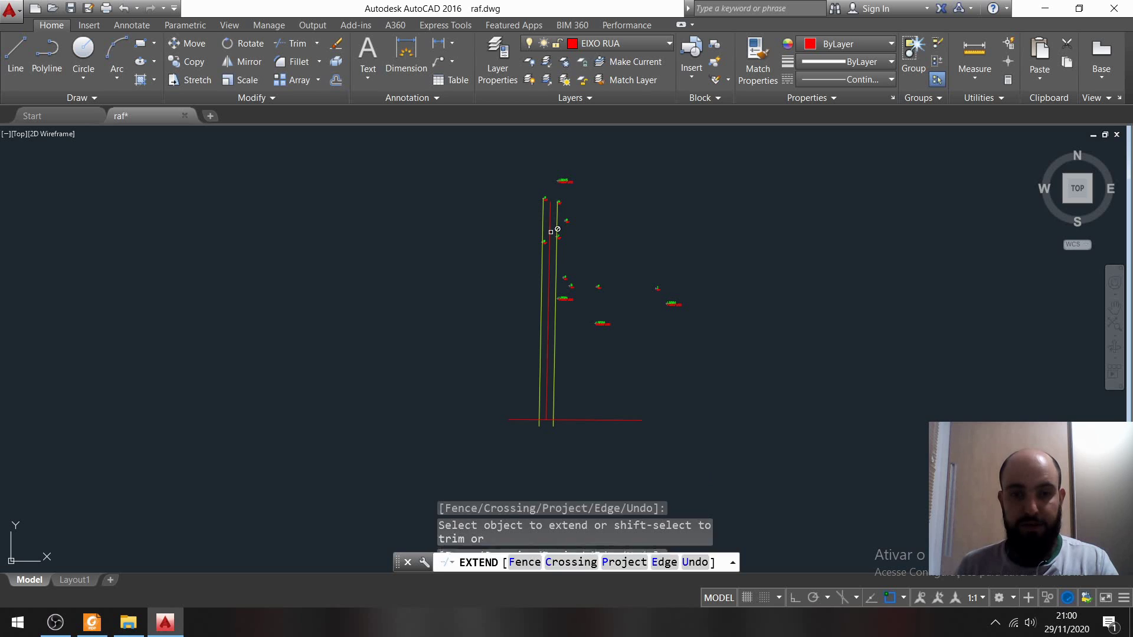
{"action": "key", "text": "Return"}
Step: Delete the horizontal auxiliary line at the lower end of the street axis and save the drawing
{"action": "left_click", "coordinate": [615, 420]}
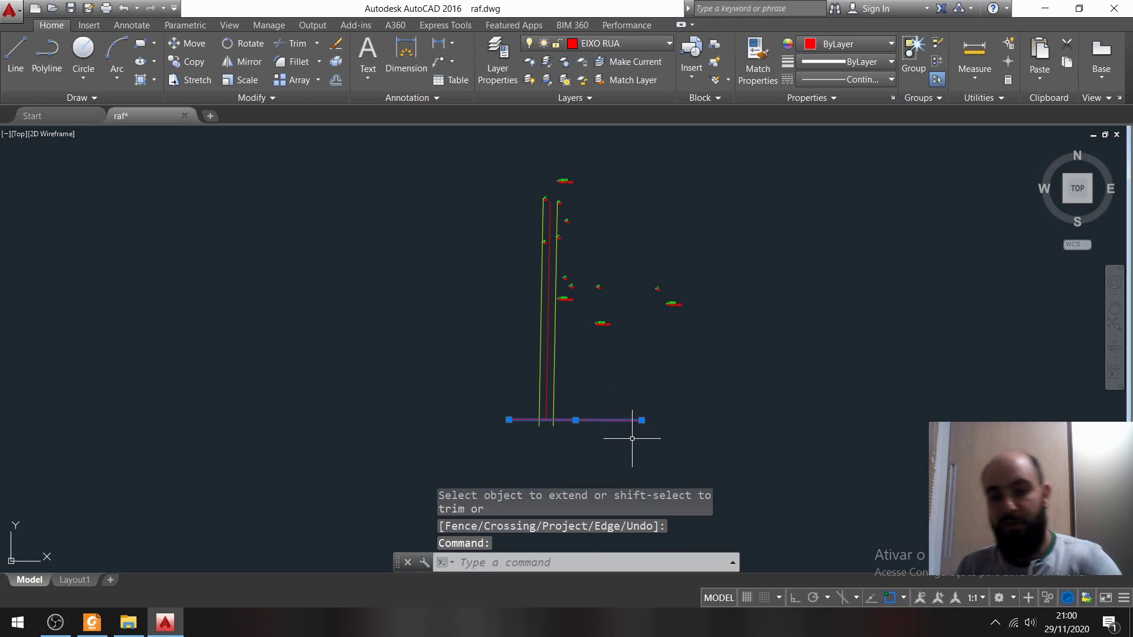
{"action": "key", "text": "Delete"}
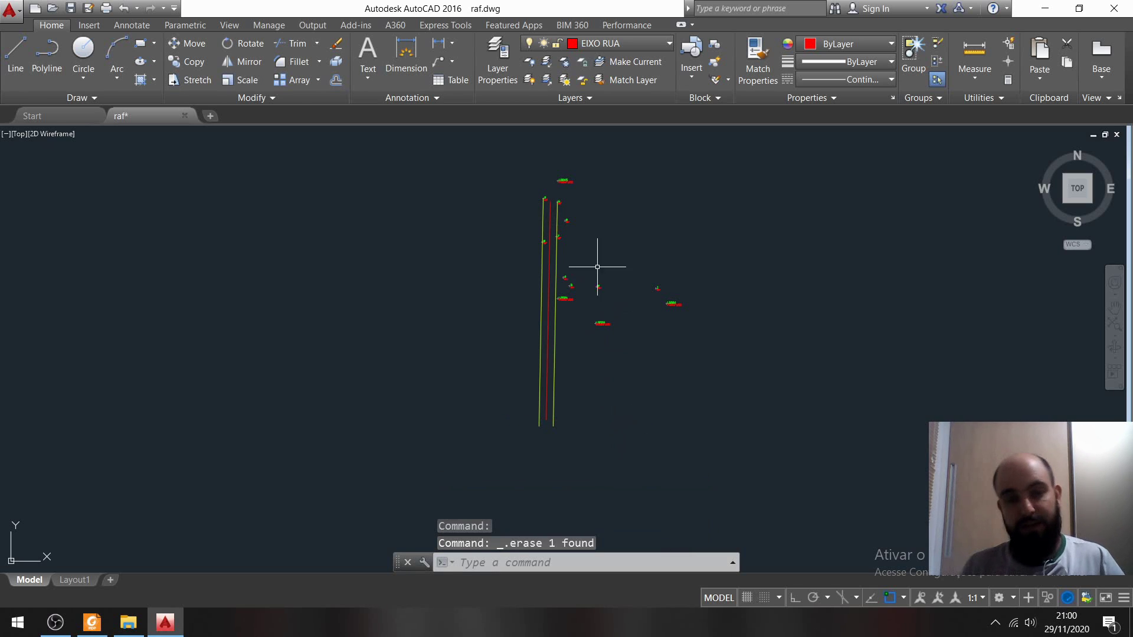
{"action": "middle_click_drag", "start_coordinate": [597, 266], "coordinate": [602, 311]}
{"action": "scroll", "coordinate": [566, 241], "scroll_direction": "up", "scroll_amount": 5}
{"action": "scroll", "coordinate": [594, 189], "scroll_direction": "down", "scroll_amount": 1}
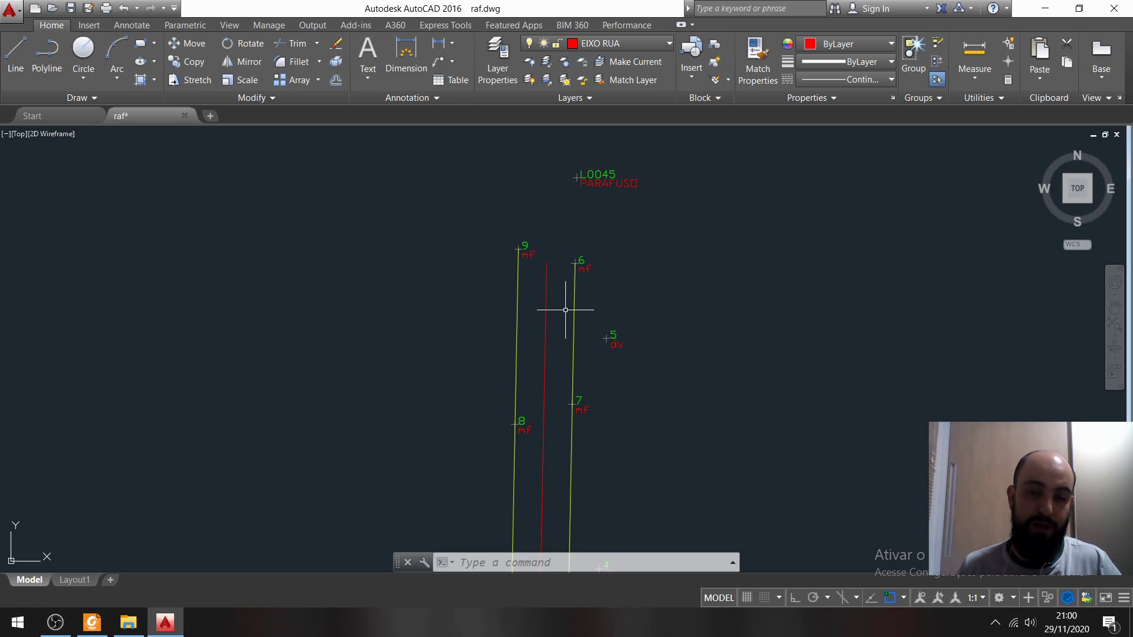
{"action": "mouse_move", "coordinate": [587, 329]}
{"action": "middle_mouse_down"}
{"action": "mouse_move", "coordinate": [584, 377]}
{"action": "mouse_move", "coordinate": [571, 354]}
{"action": "middle_mouse_up"}
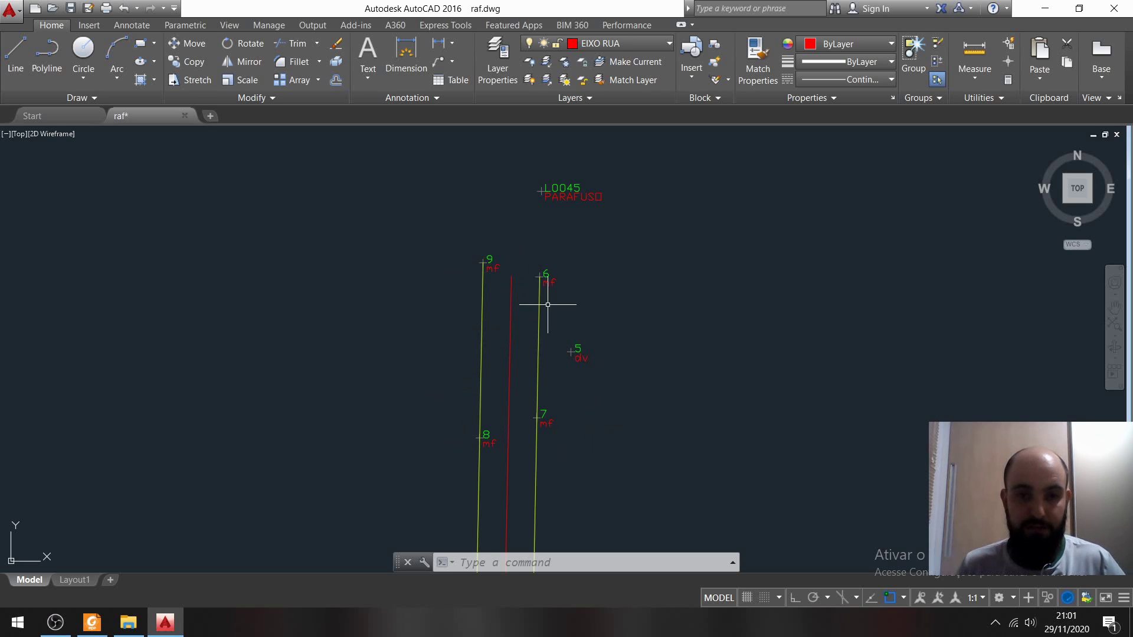
{"action": "middle_click_drag", "start_coordinate": [557, 304], "coordinate": [541, 289]}
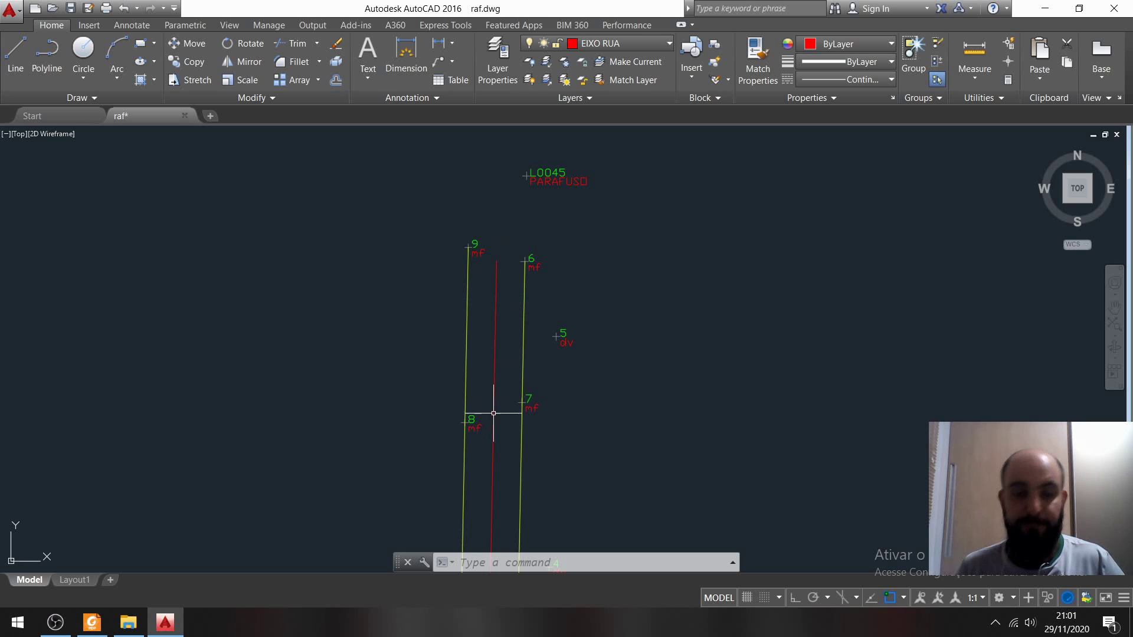
{"action": "scroll", "coordinate": [628, 430], "scroll_direction": "down", "scroll_amount": 2}
{"action": "middle_click_drag", "start_coordinate": [627, 430], "coordinate": [650, 275]}
{"action": "middle_click_drag", "start_coordinate": [678, 405], "coordinate": [635, 273]}
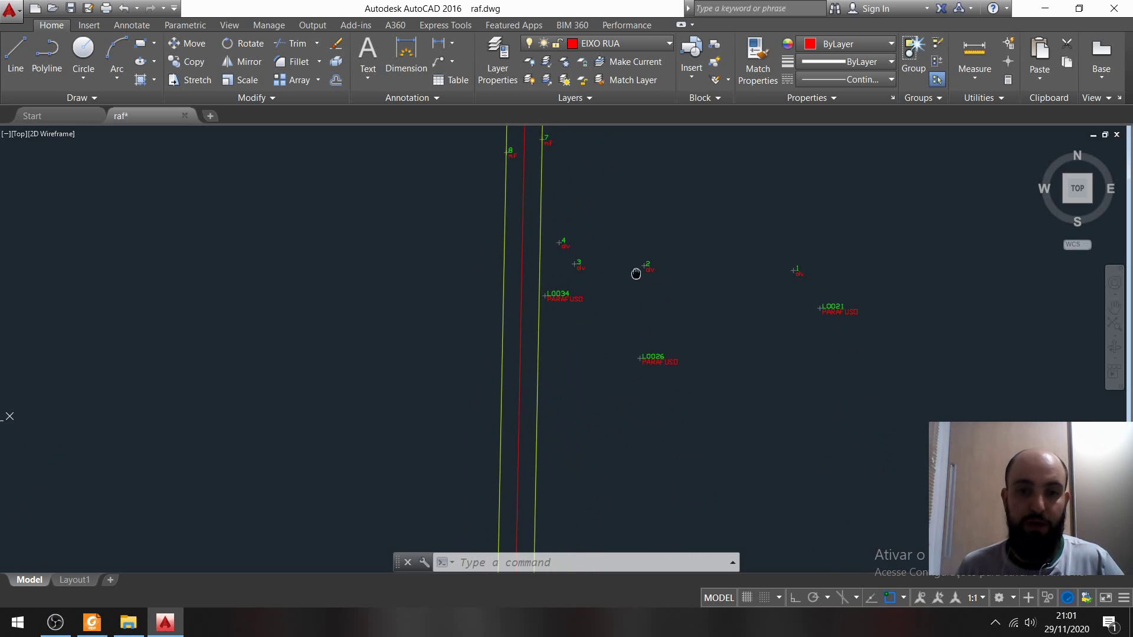
{"action": "left_click", "coordinate": [71, 8]}
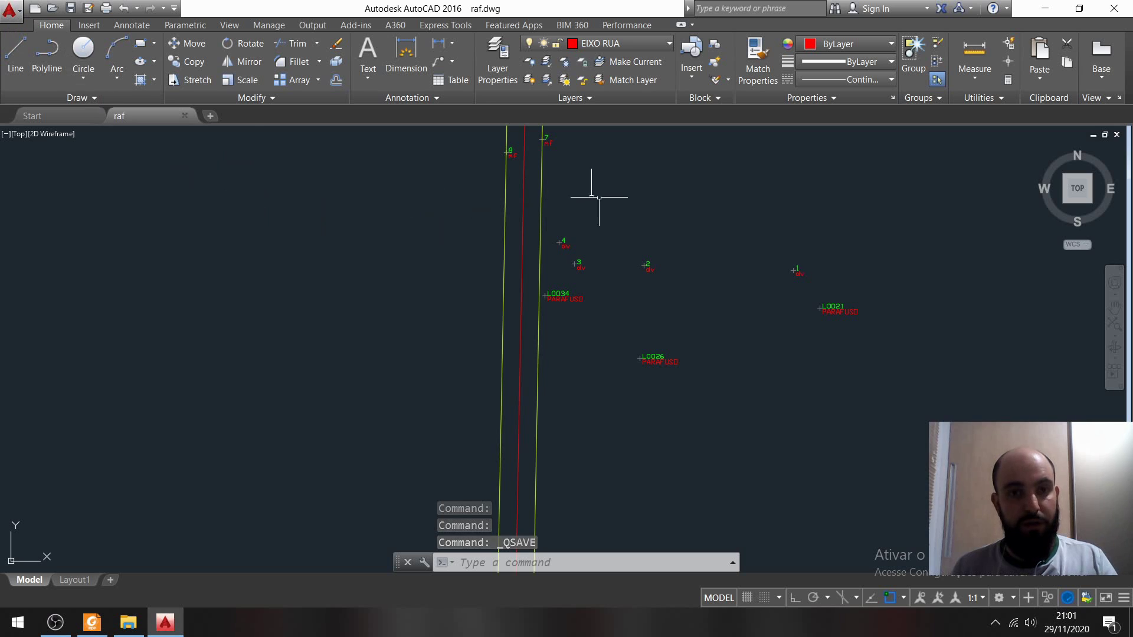
Step: Make LOTE 37-39 the current layer for the lot lines
{"action": "mouse_move", "coordinate": [627, 203]}
{"action": "middle_mouse_down"}
{"action": "mouse_move", "coordinate": [466, 317]}
{"action": "mouse_move", "coordinate": [462, 388]}
{"action": "mouse_move", "coordinate": [484, 302]}
{"action": "mouse_move", "coordinate": [488, 311]}
{"action": "mouse_move", "coordinate": [523, 289]}
{"action": "mouse_move", "coordinate": [503, 263]}
{"action": "mouse_move", "coordinate": [491, 322]}
{"action": "mouse_move", "coordinate": [493, 384]}
{"action": "mouse_move", "coordinate": [506, 385]}
{"action": "middle_mouse_up"}
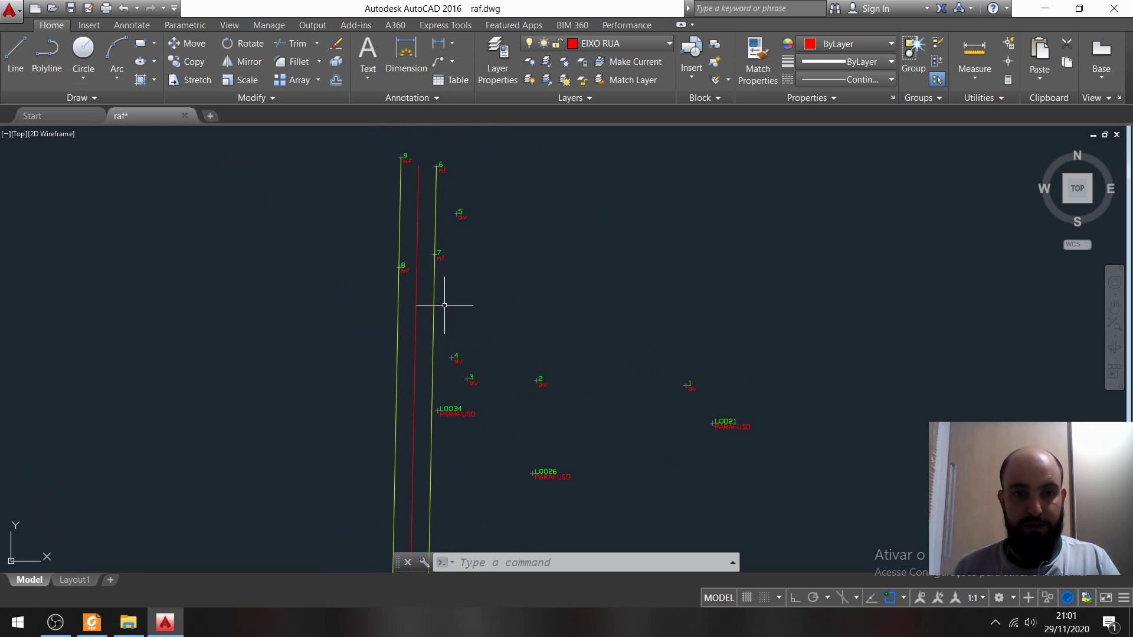
{"action": "middle_click_drag", "start_coordinate": [525, 326], "coordinate": [554, 321]}
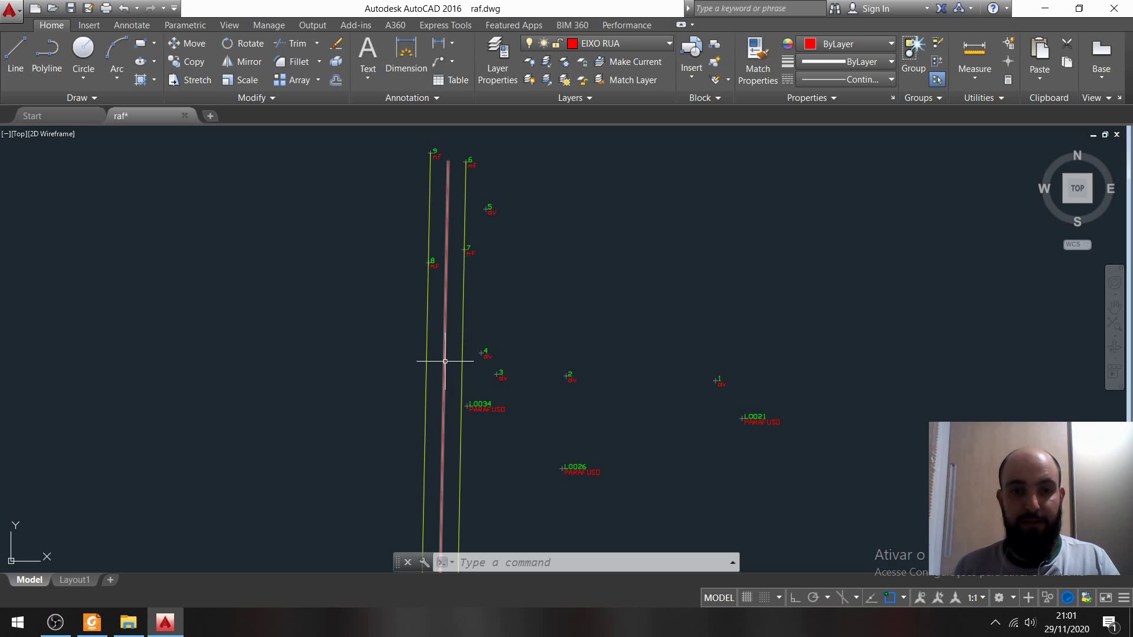
{"action": "middle_click_drag", "start_coordinate": [564, 448], "coordinate": [587, 399]}
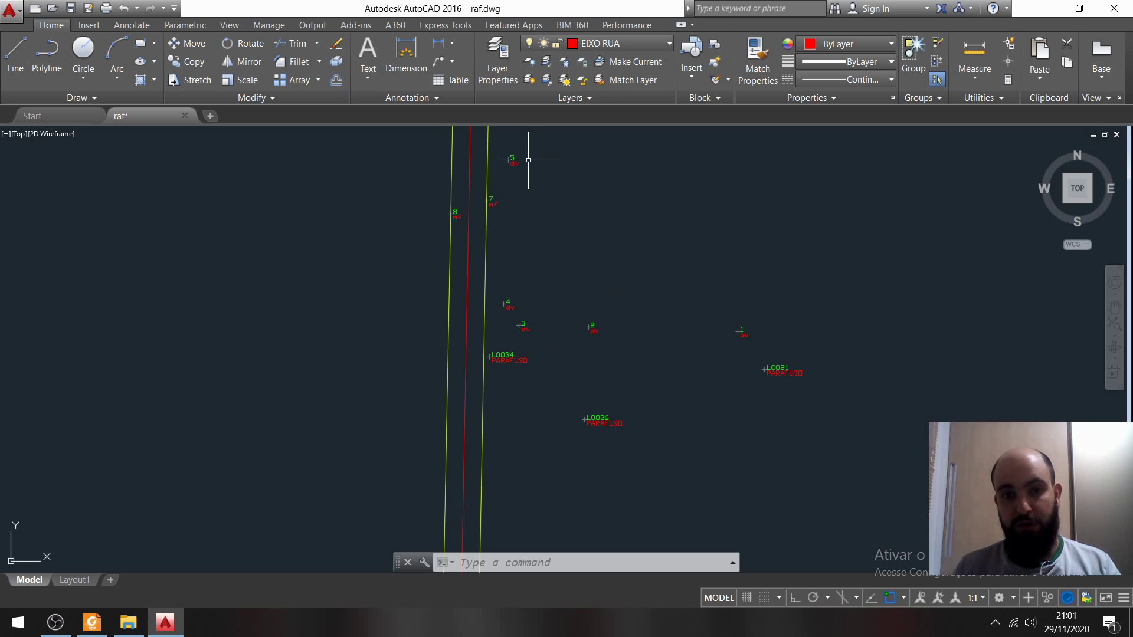
{"action": "middle_click_drag", "start_coordinate": [551, 246], "coordinate": [513, 335]}
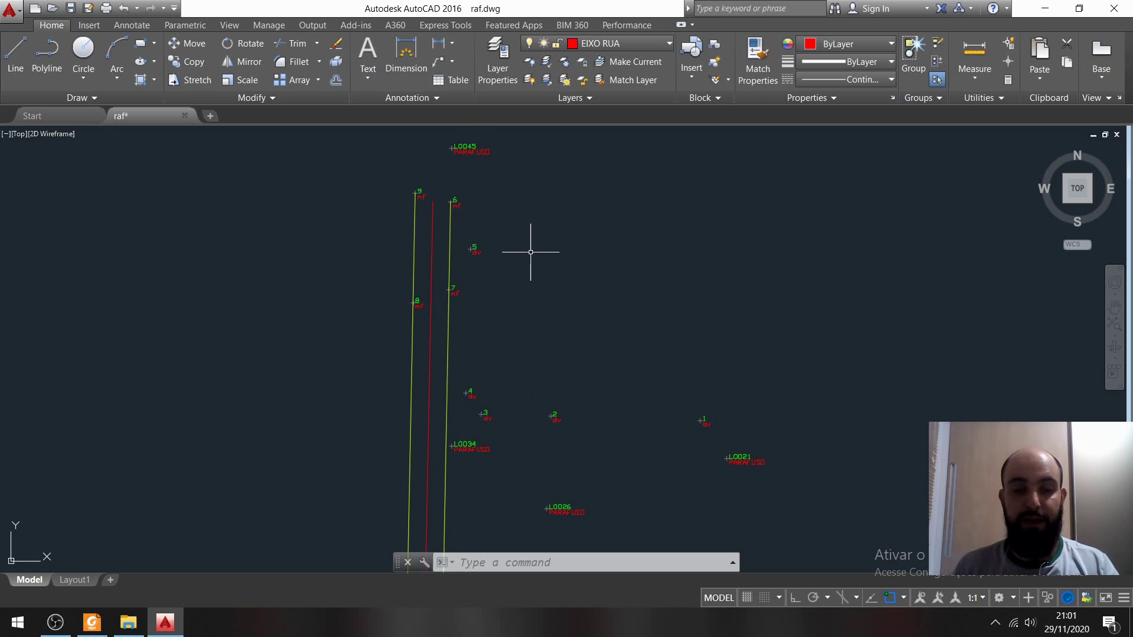
{"action": "left_click", "coordinate": [614, 44]}
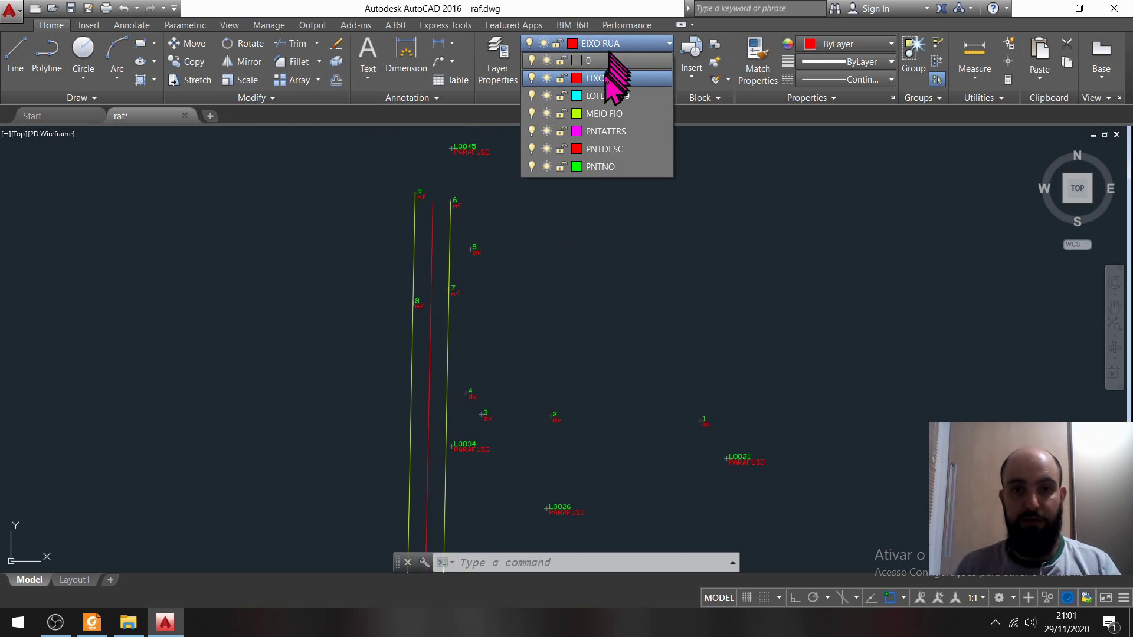
{"action": "left_click", "coordinate": [594, 96]}
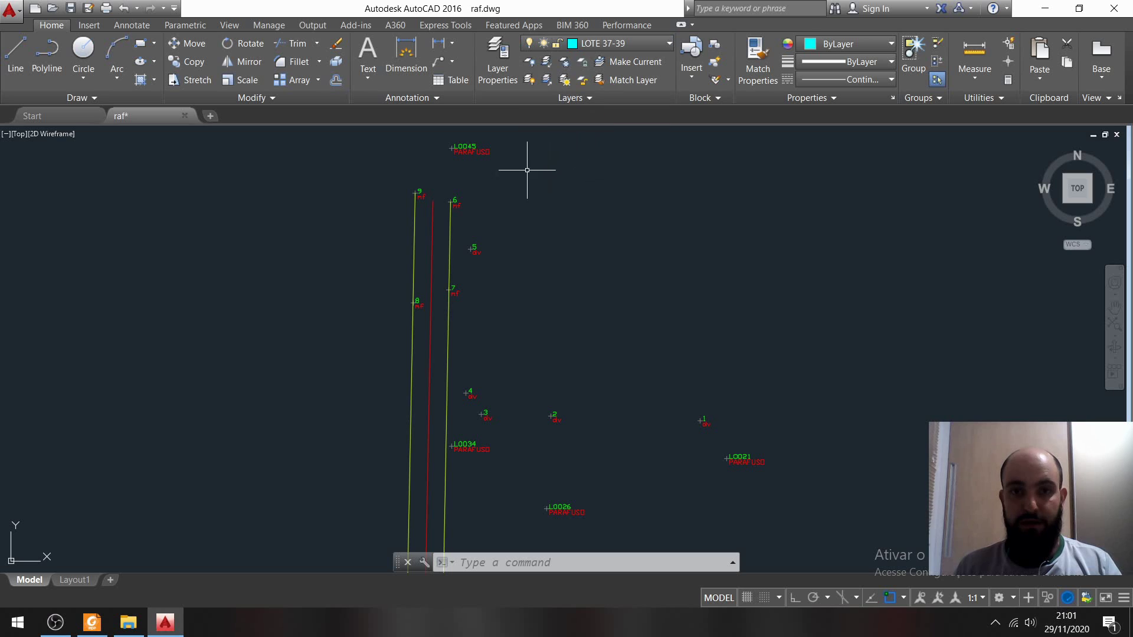
Step: Draw the lot line from surveyed point 5 through points 4 and 3, then straight to point 1, skipping point 2
{"action": "type", "text": "L"}
{"action": "key", "text": "Return"}
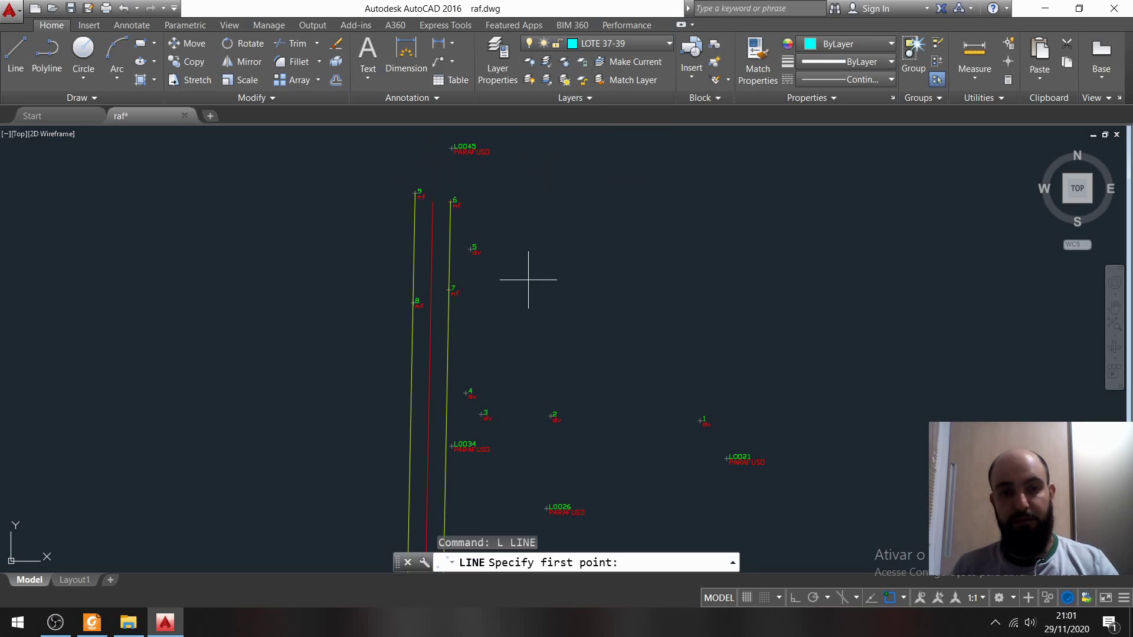
{"action": "scroll", "coordinate": [476, 247], "scroll_direction": "up", "scroll_amount": 5}
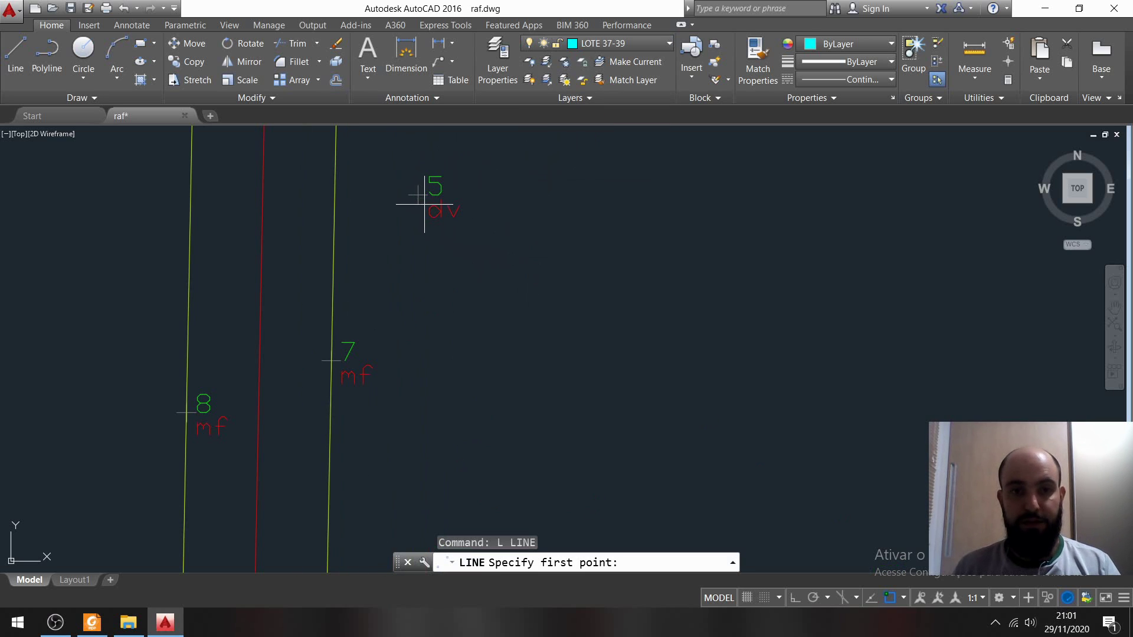
{"action": "scroll", "coordinate": [421, 209], "scroll_direction": "down", "scroll_amount": 2}
{"action": "scroll", "coordinate": [435, 216], "scroll_direction": "down", "scroll_amount": 2}
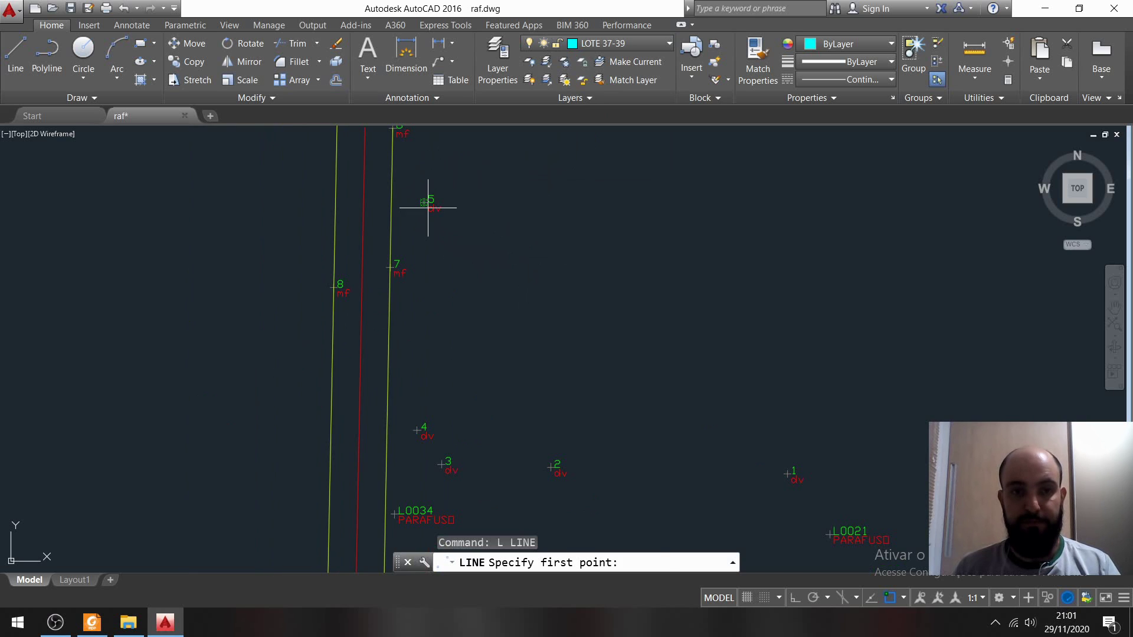
{"action": "left_click", "coordinate": [427, 202]}
{"action": "left_click", "coordinate": [417, 430]}
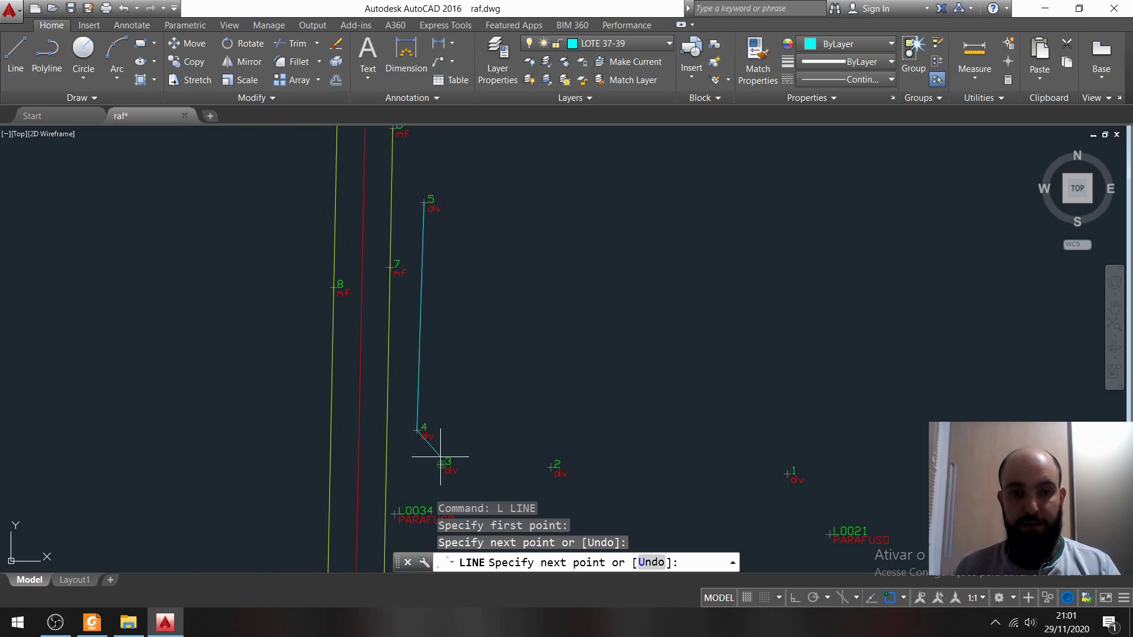
{"action": "left_click", "coordinate": [442, 464]}
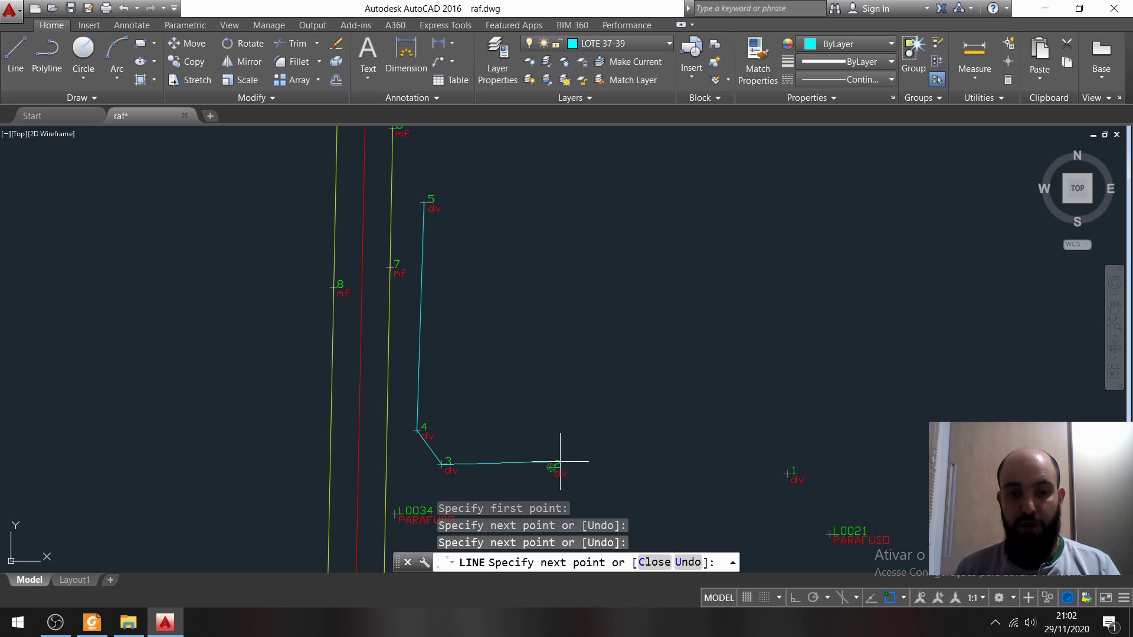
{"action": "mouse_move", "coordinate": [562, 469]}
{"action": "middle_mouse_down"}
{"action": "mouse_move", "coordinate": [526, 392]}
{"action": "mouse_move", "coordinate": [529, 342]}
{"action": "middle_mouse_up"}
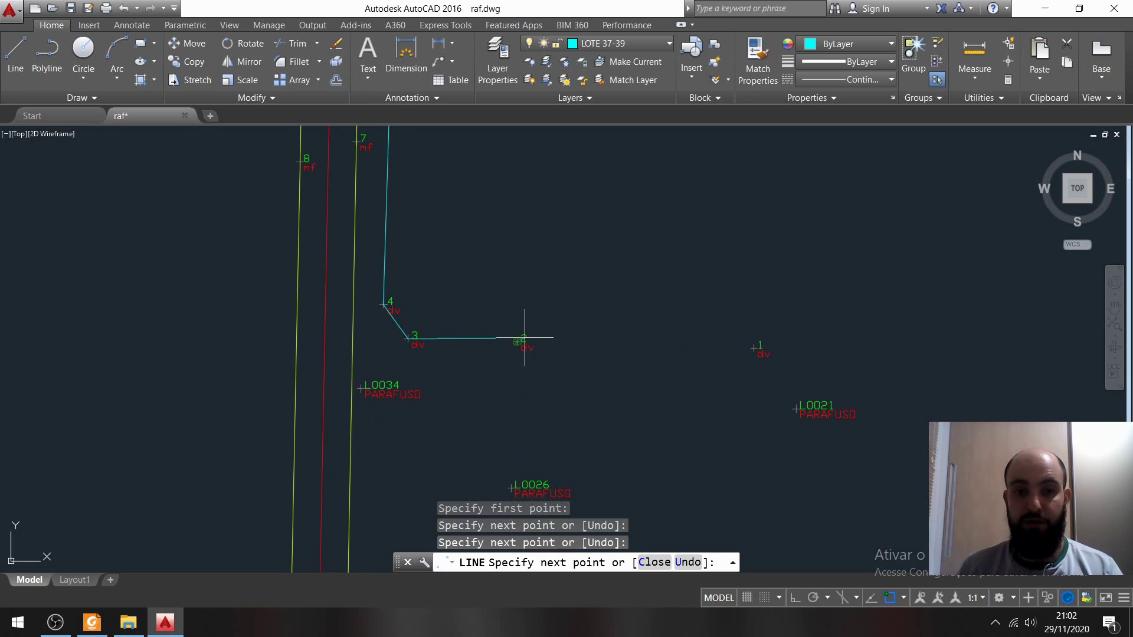
{"action": "left_click", "coordinate": [756, 350]}
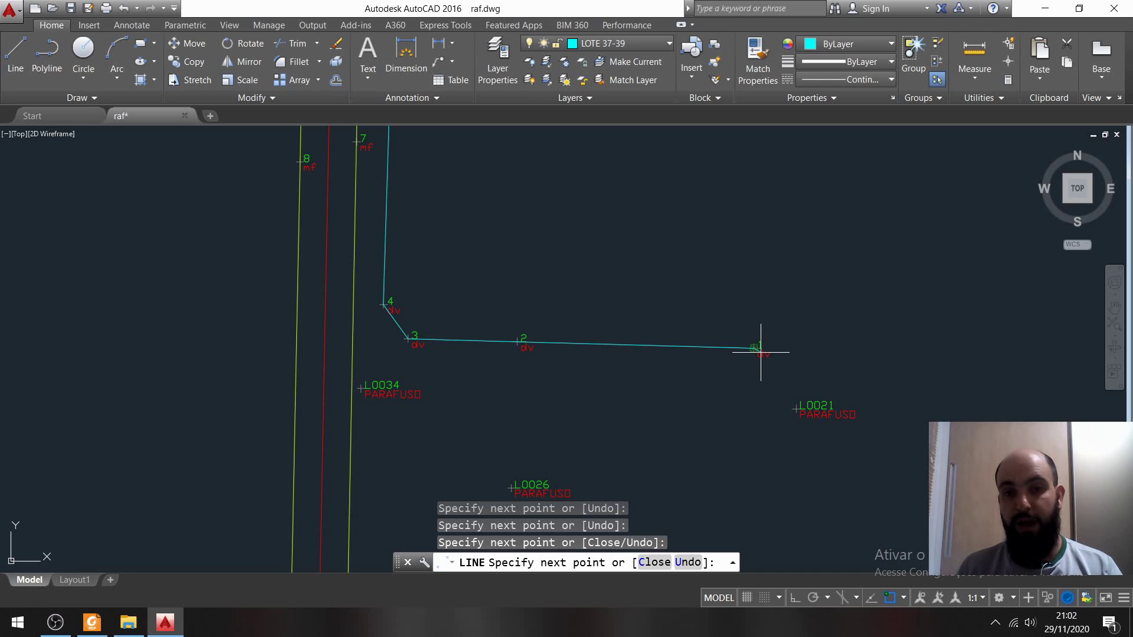
{"action": "key", "text": "Return"}
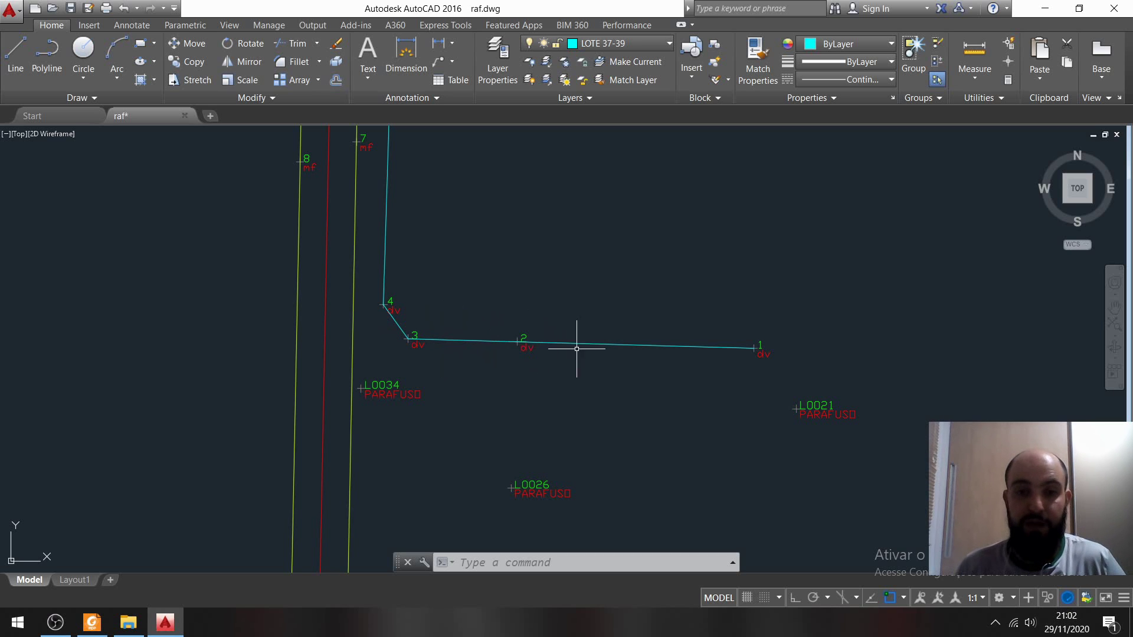
Step: Examine closely how surveyed point 2 lies relative to the lot line between points 3 and 1
{"action": "scroll", "coordinate": [518, 341], "scroll_direction": "up", "scroll_amount": 10}
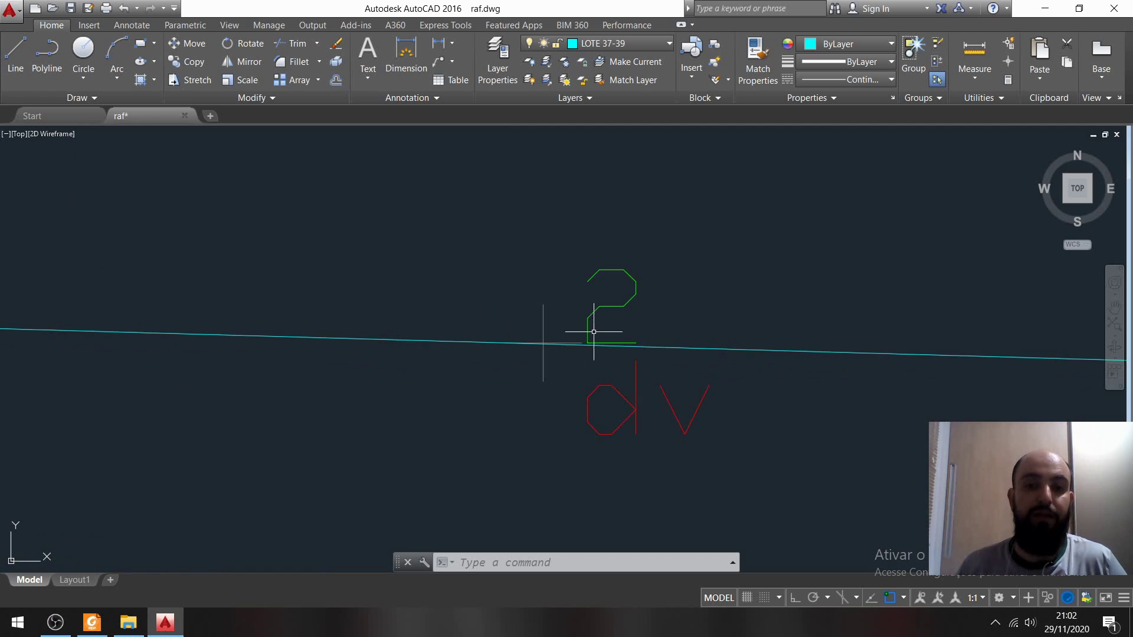
{"action": "scroll", "coordinate": [642, 340], "scroll_direction": "down", "scroll_amount": 10}
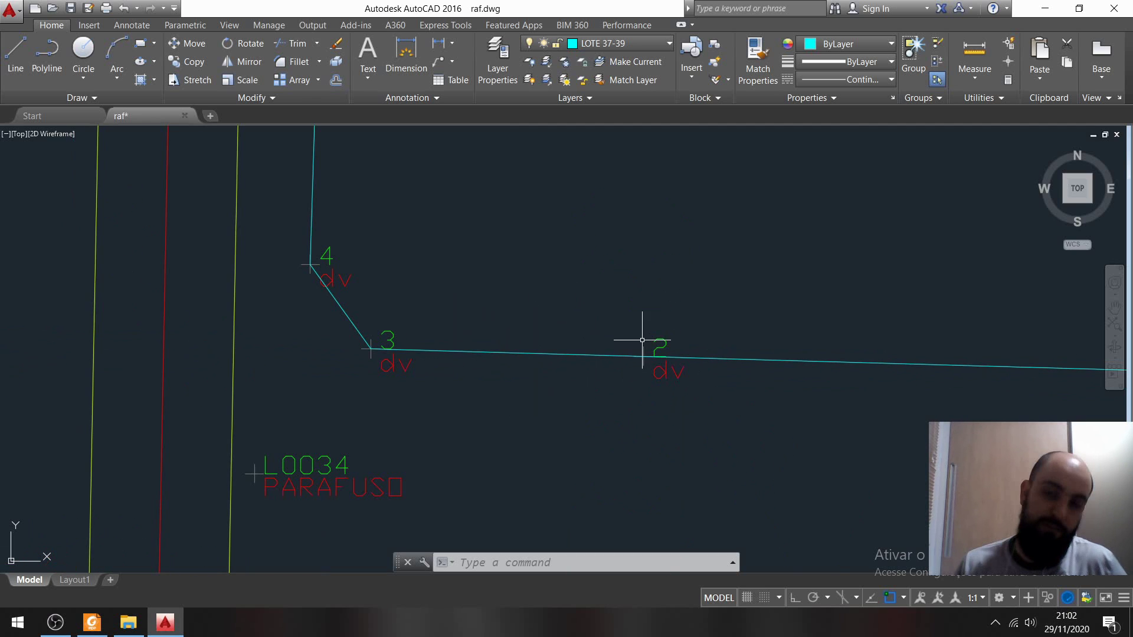
{"action": "scroll", "coordinate": [599, 338], "scroll_direction": "down", "scroll_amount": 4}
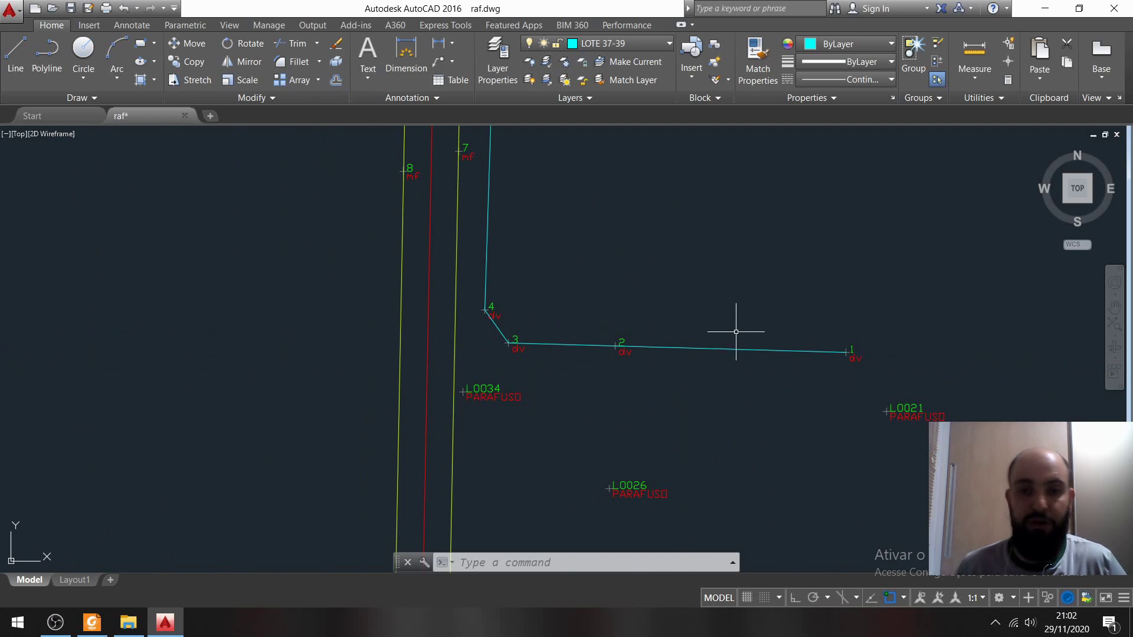
{"action": "scroll", "coordinate": [625, 338], "scroll_direction": "up", "scroll_amount": 8}
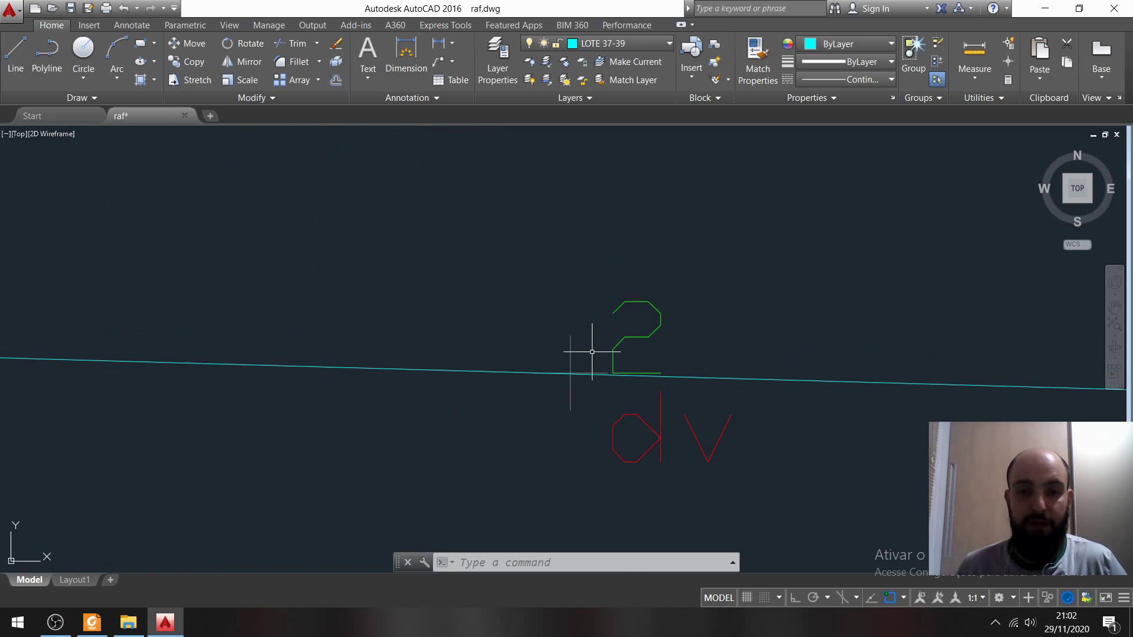
{"action": "scroll", "coordinate": [591, 351], "scroll_direction": "up", "scroll_amount": 6}
{"action": "scroll", "coordinate": [678, 337], "scroll_direction": "up", "scroll_amount": 2}
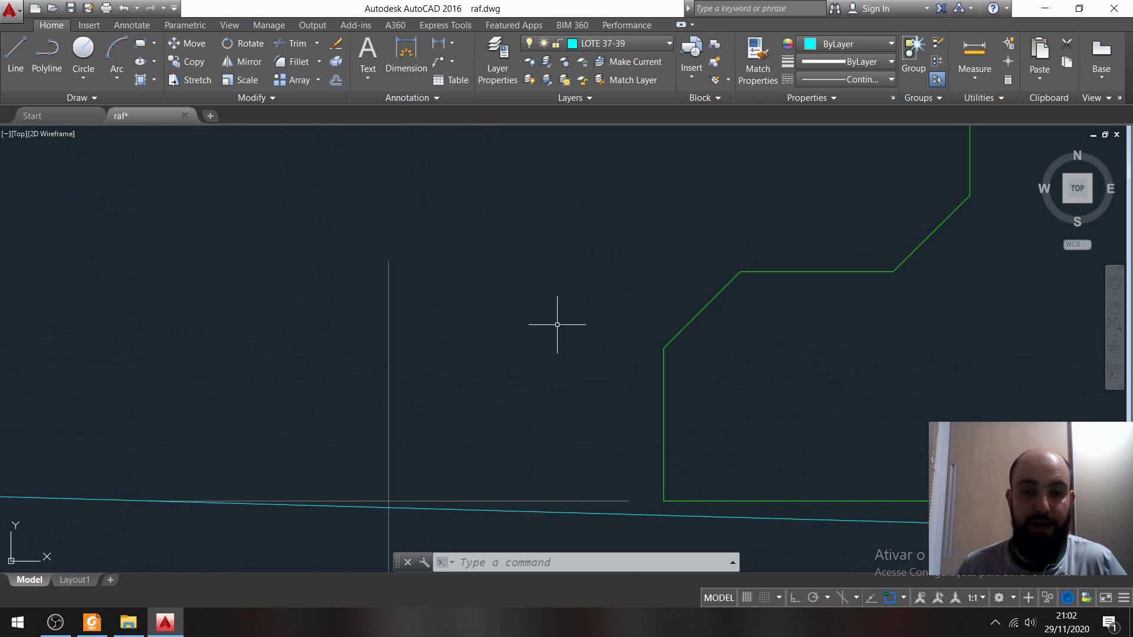
{"action": "scroll", "coordinate": [566, 422], "scroll_direction": "down", "scroll_amount": 2}
{"action": "middle_click_drag", "start_coordinate": [609, 402], "coordinate": [744, 223]}
{"action": "scroll", "coordinate": [579, 254], "scroll_direction": "up", "scroll_amount": 4}
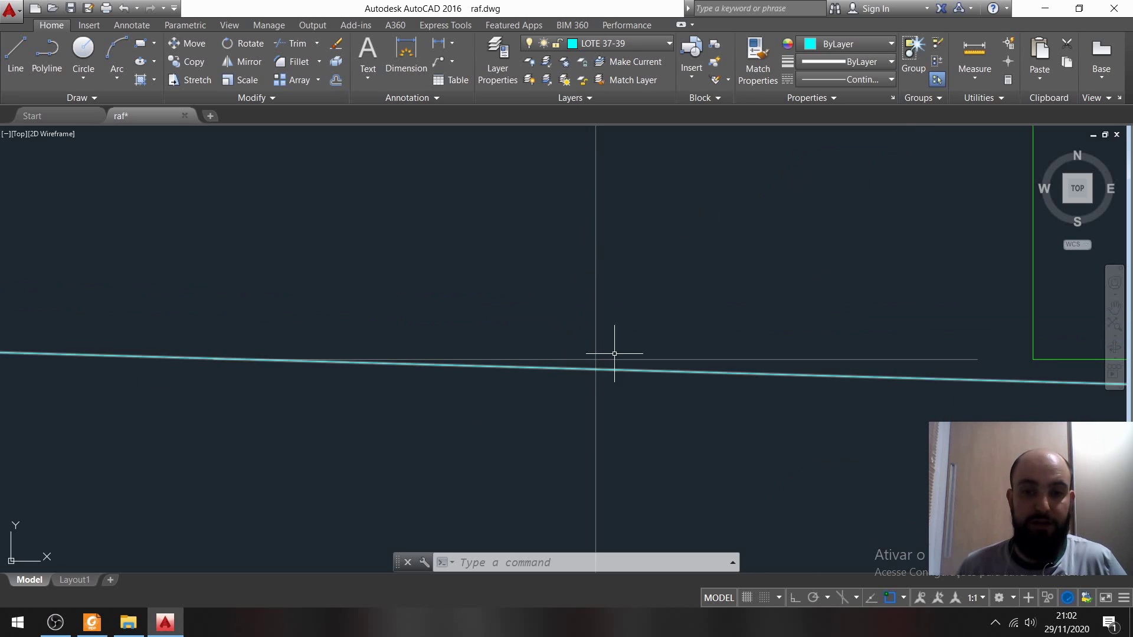
{"action": "scroll", "coordinate": [629, 331], "scroll_direction": "up", "scroll_amount": 4}
{"action": "scroll", "coordinate": [608, 340], "scroll_direction": "up", "scroll_amount": 1}
{"action": "middle_click_drag", "start_coordinate": [628, 310], "coordinate": [675, 218]}
{"action": "scroll", "coordinate": [675, 218], "scroll_direction": "down", "scroll_amount": 1}
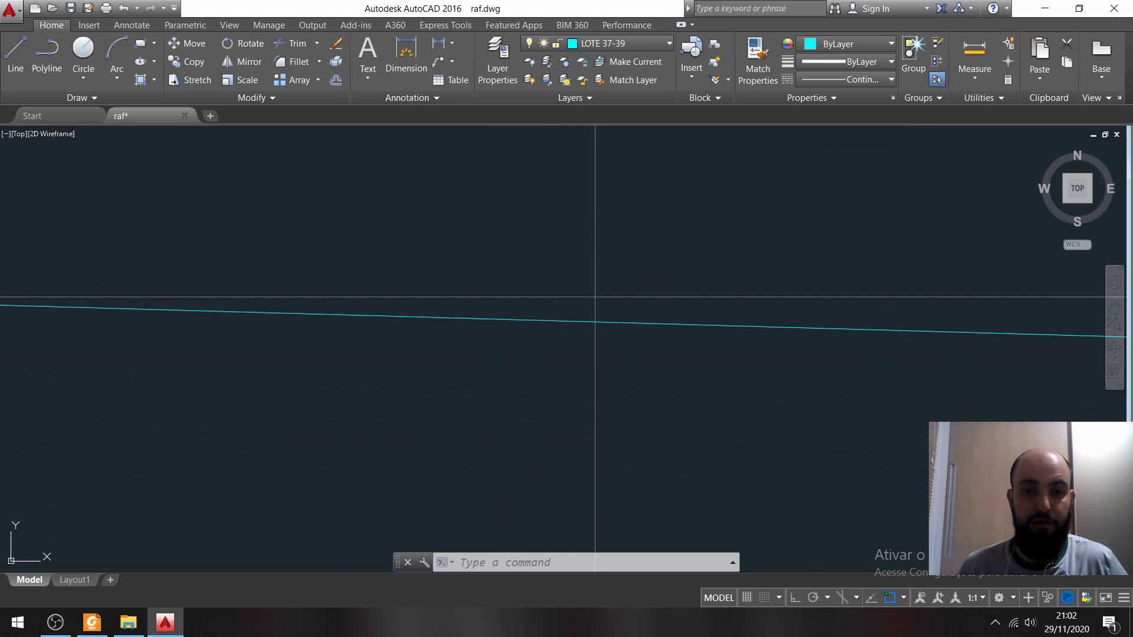
{"action": "middle_click_drag", "start_coordinate": [639, 274], "coordinate": [653, 229]}
Step: Measure the perpendicular distance from surveyed point 2 to the lot line between points 3 and 1
{"action": "type", "text": "DIST"}
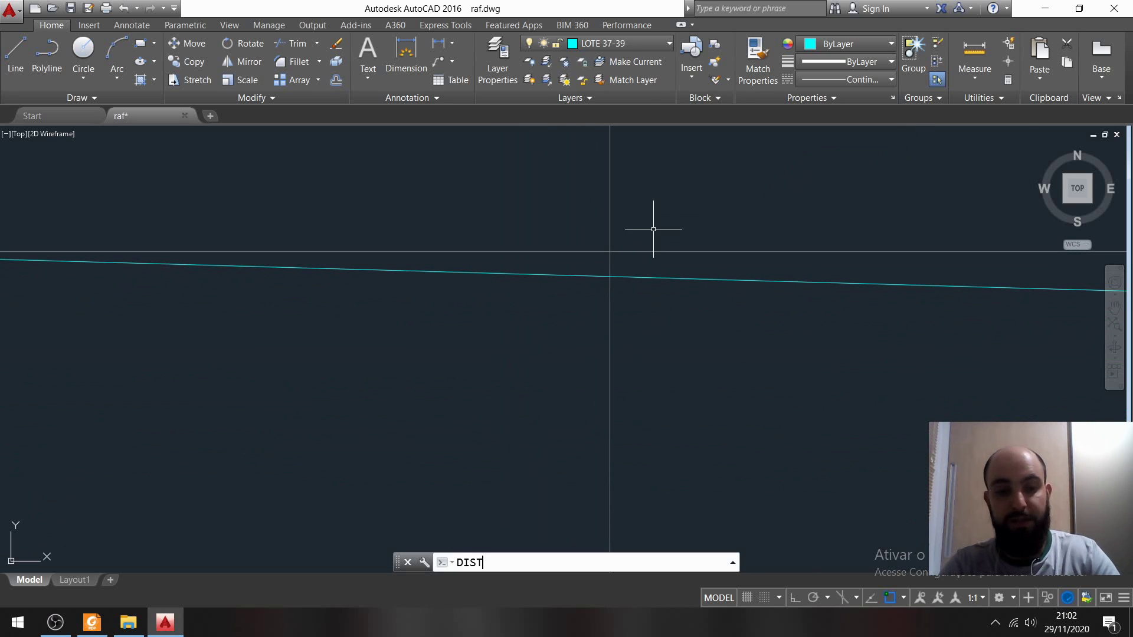
{"action": "key", "text": "Return"}
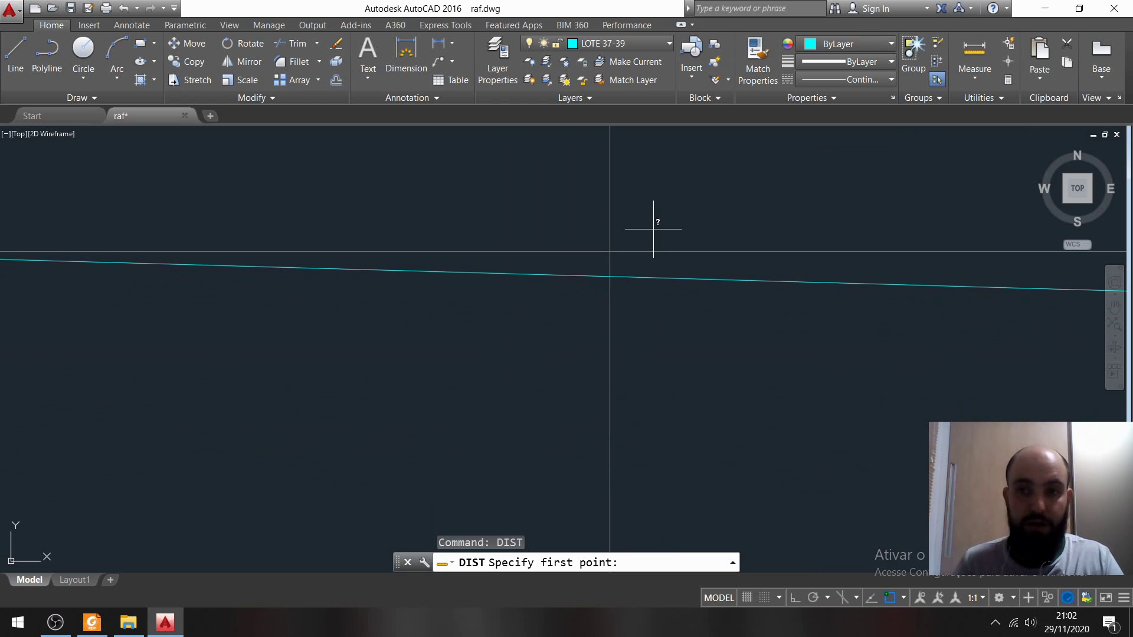
{"action": "left_click", "coordinate": [616, 251]}
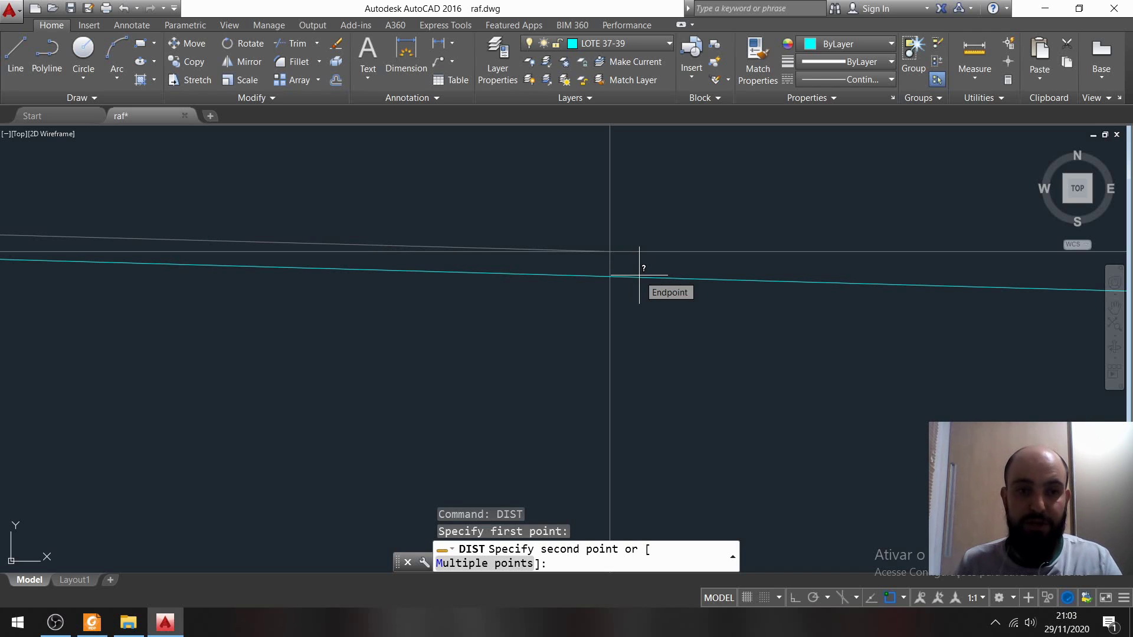
{"action": "scroll", "coordinate": [622, 248], "scroll_direction": "down", "scroll_amount": 4}
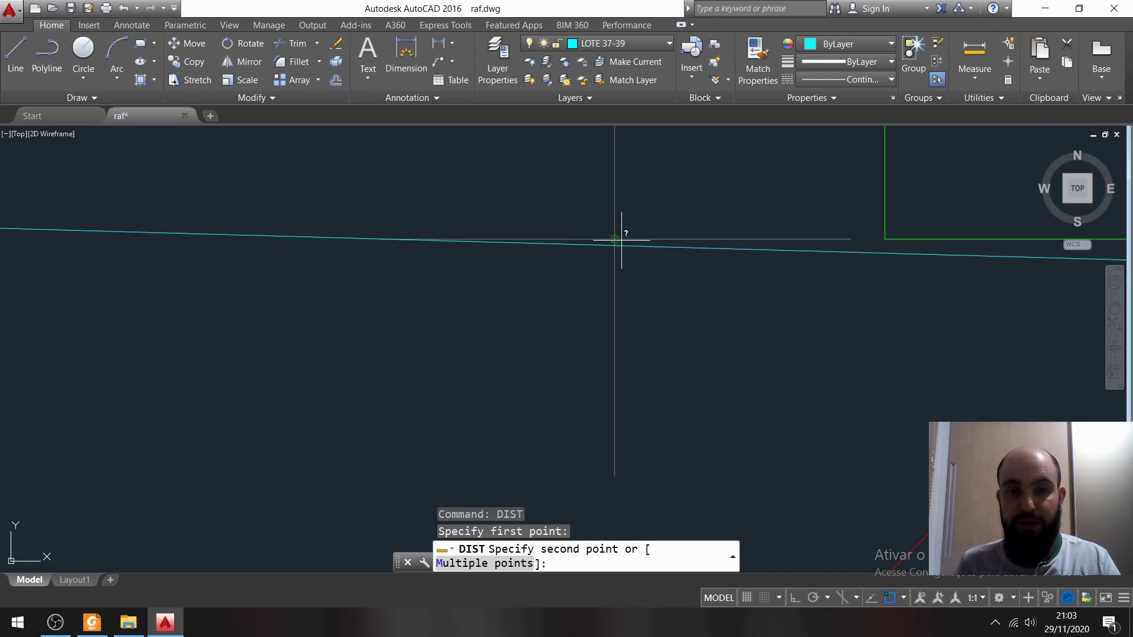
{"action": "middle_click_drag", "start_coordinate": [670, 203], "coordinate": [575, 332]}
{"action": "scroll", "coordinate": [504, 349], "scroll_direction": "up", "scroll_amount": 8}
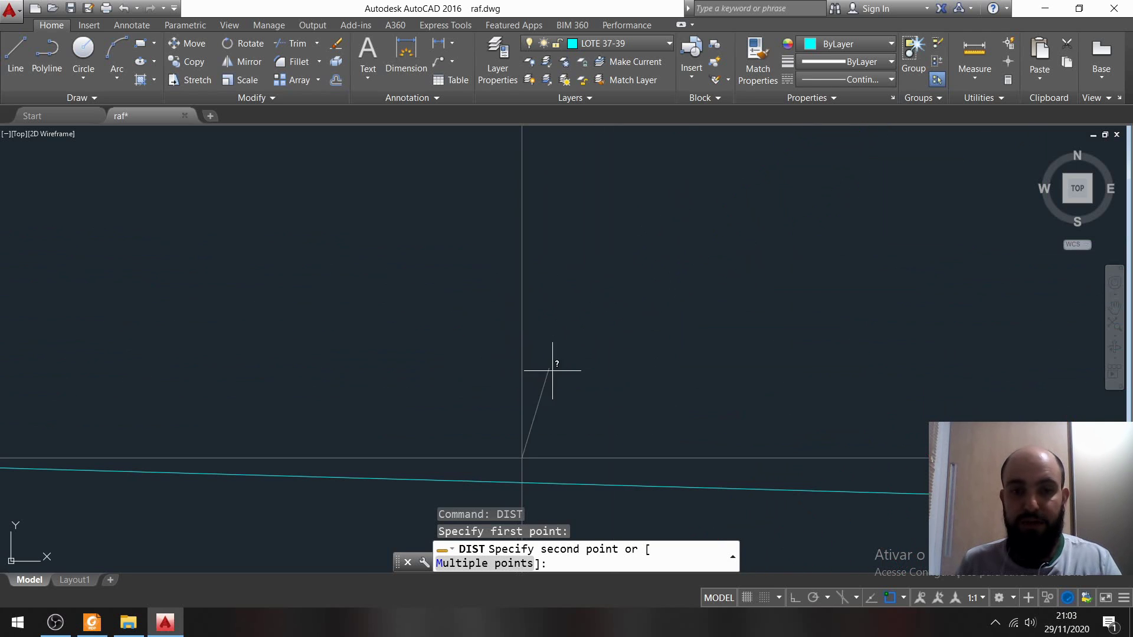
{"action": "middle_click_drag", "start_coordinate": [578, 428], "coordinate": [623, 216]}
{"action": "scroll", "coordinate": [585, 331], "scroll_direction": "up", "scroll_amount": 7}
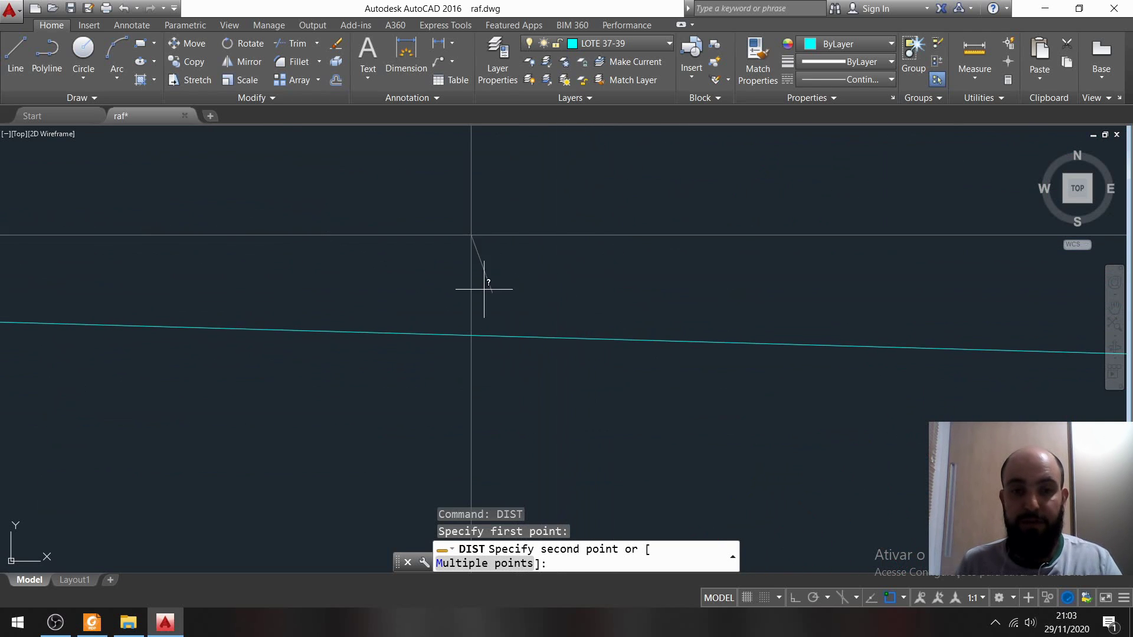
{"action": "right_click", "coordinate": [565, 293], "text": "shift"}
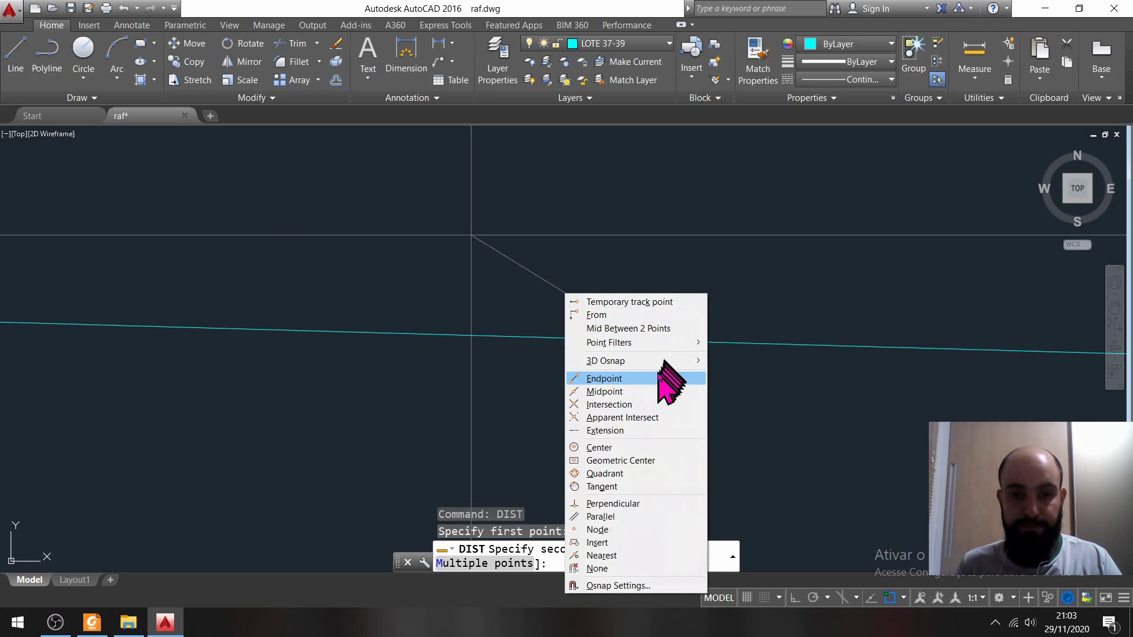
{"action": "left_click", "coordinate": [637, 505]}
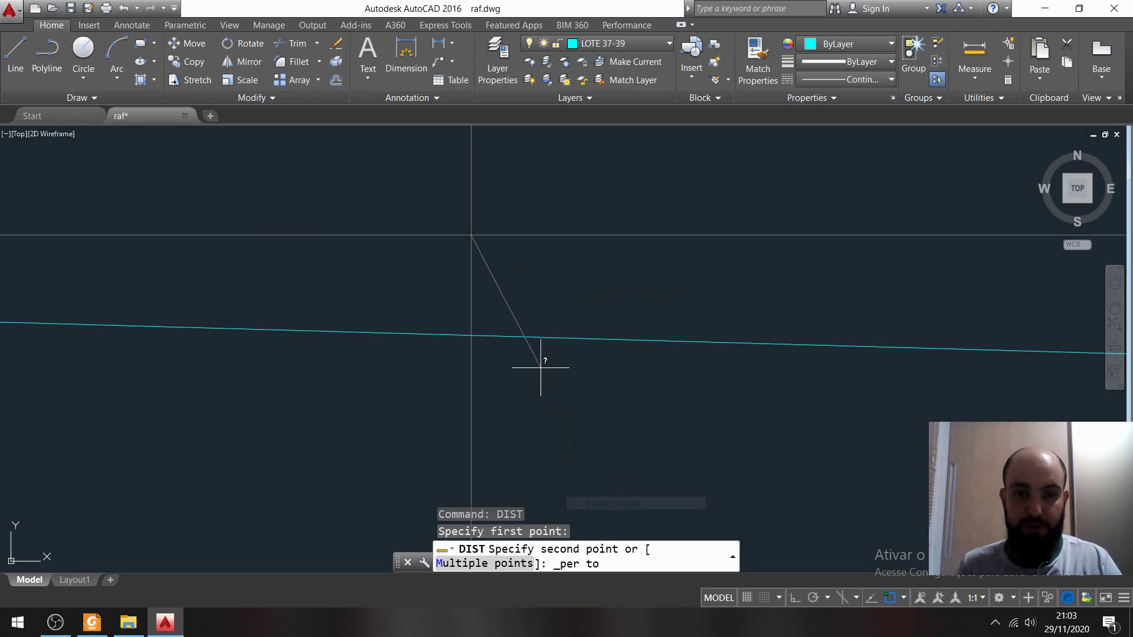
{"action": "left_click", "coordinate": [602, 345]}
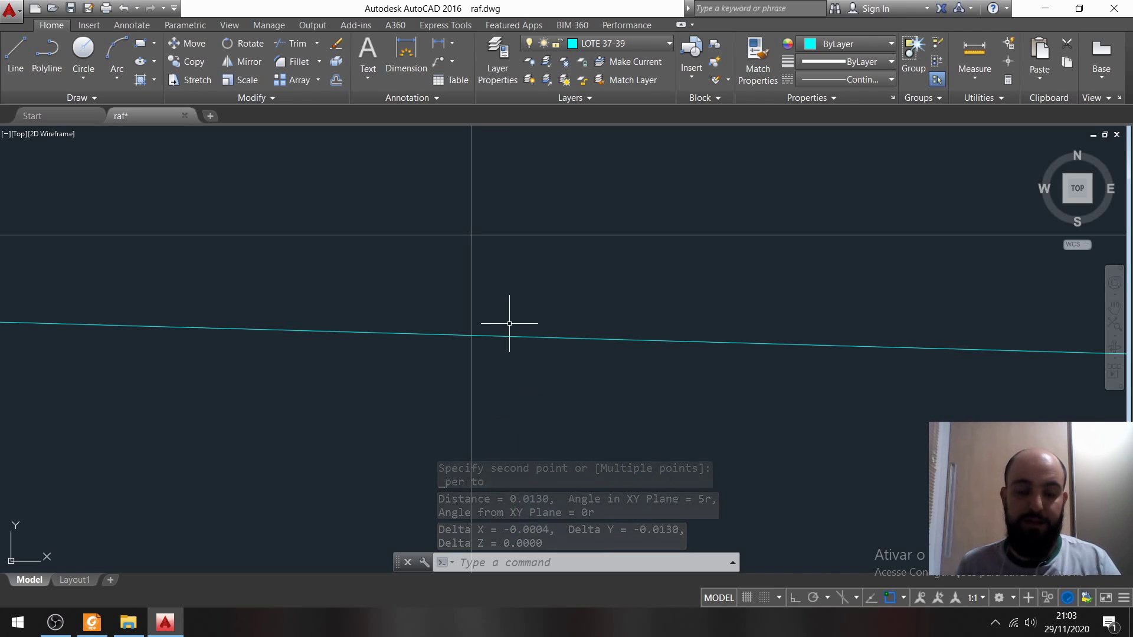
Step: Review the lot line along points 4, 3, 2 and 1, including its corner beside the curb
{"action": "scroll", "coordinate": [615, 384], "scroll_direction": "down", "scroll_amount": 2}
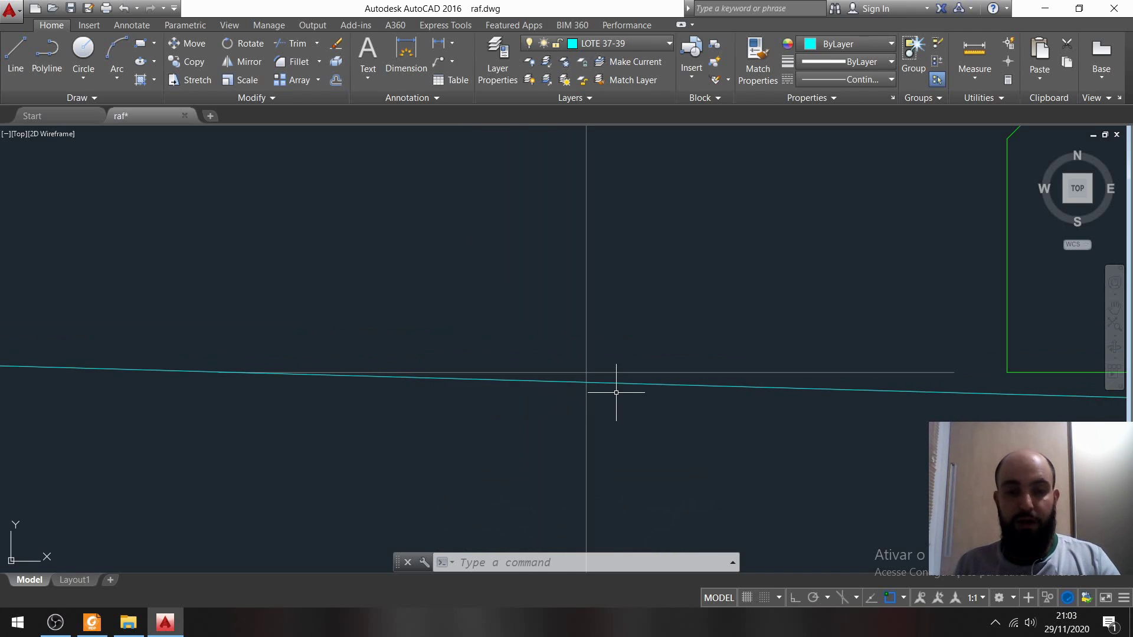
{"action": "scroll", "coordinate": [625, 383], "scroll_direction": "down", "scroll_amount": 6}
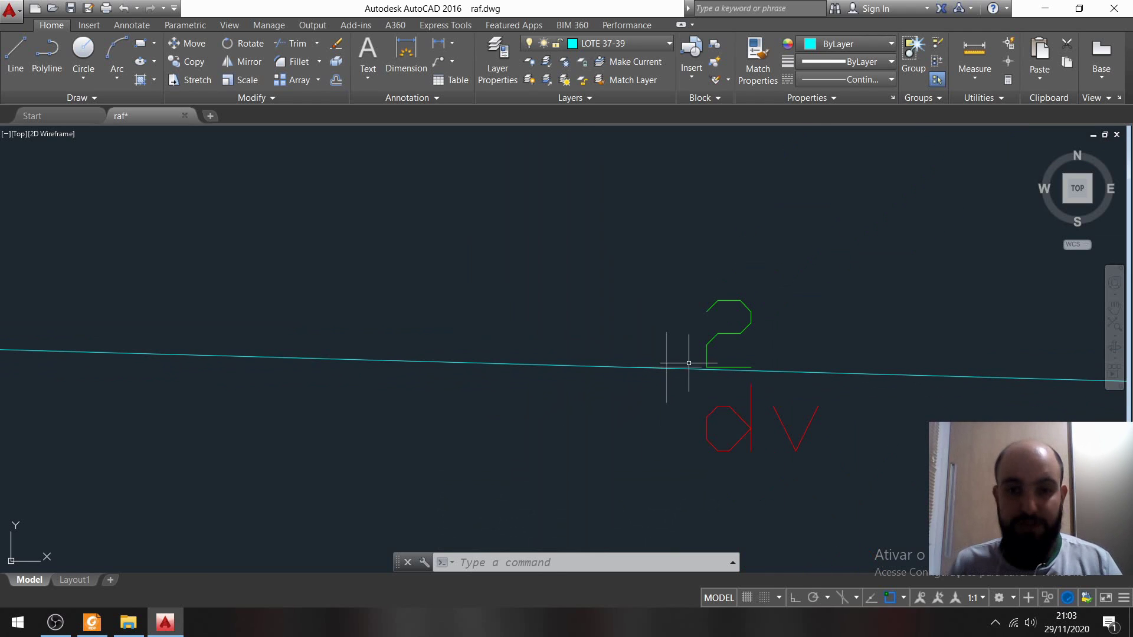
{"action": "scroll", "coordinate": [689, 364], "scroll_direction": "down", "scroll_amount": 3}
{"action": "mouse_move", "coordinate": [767, 407]}
{"action": "middle_mouse_down"}
{"action": "mouse_move", "coordinate": [569, 263]}
{"action": "mouse_move", "coordinate": [577, 299]}
{"action": "mouse_move", "coordinate": [552, 350]}
{"action": "middle_mouse_up"}
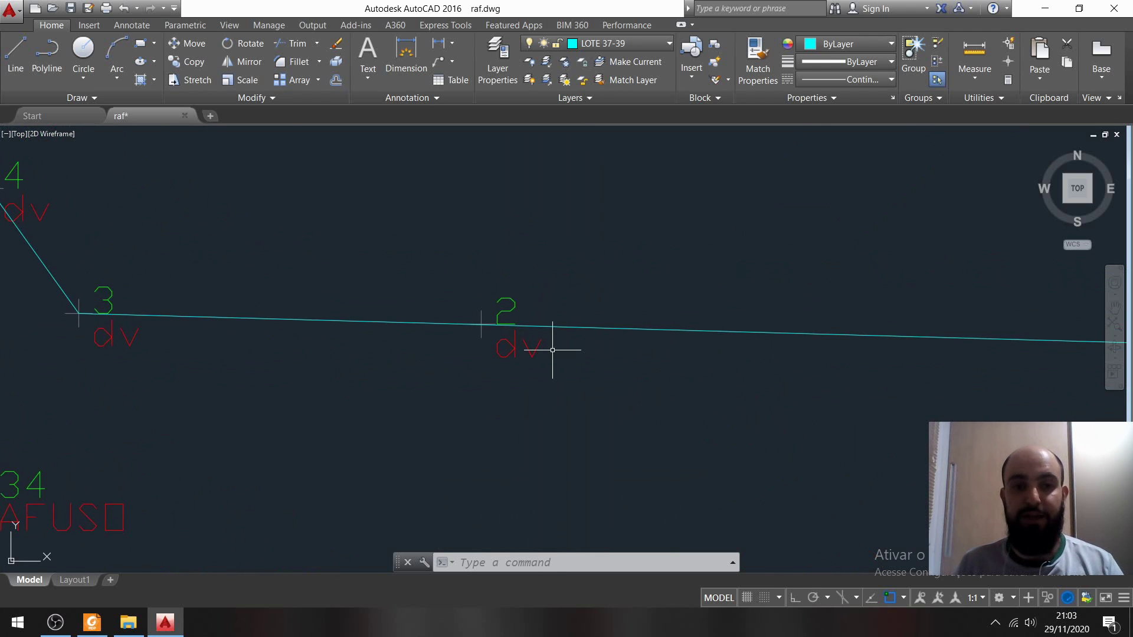
{"action": "scroll", "coordinate": [552, 350], "scroll_direction": "down", "scroll_amount": 4}
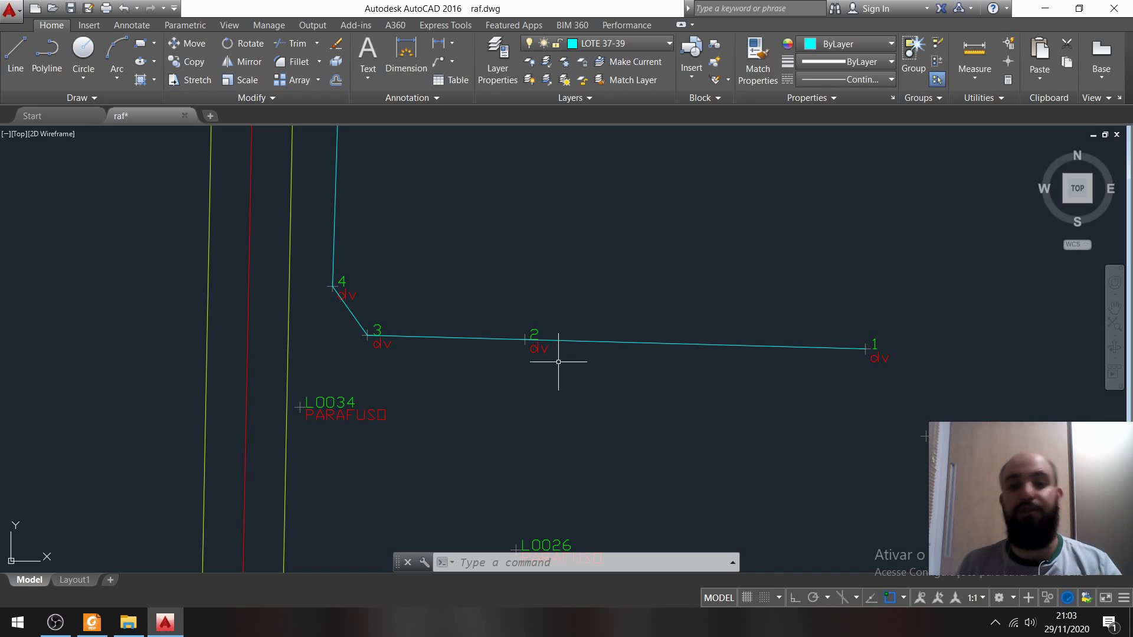
{"action": "mouse_move", "coordinate": [494, 230]}
{"action": "middle_mouse_down"}
{"action": "mouse_move", "coordinate": [431, 437]}
{"action": "mouse_move", "coordinate": [521, 355]}
{"action": "middle_mouse_up"}
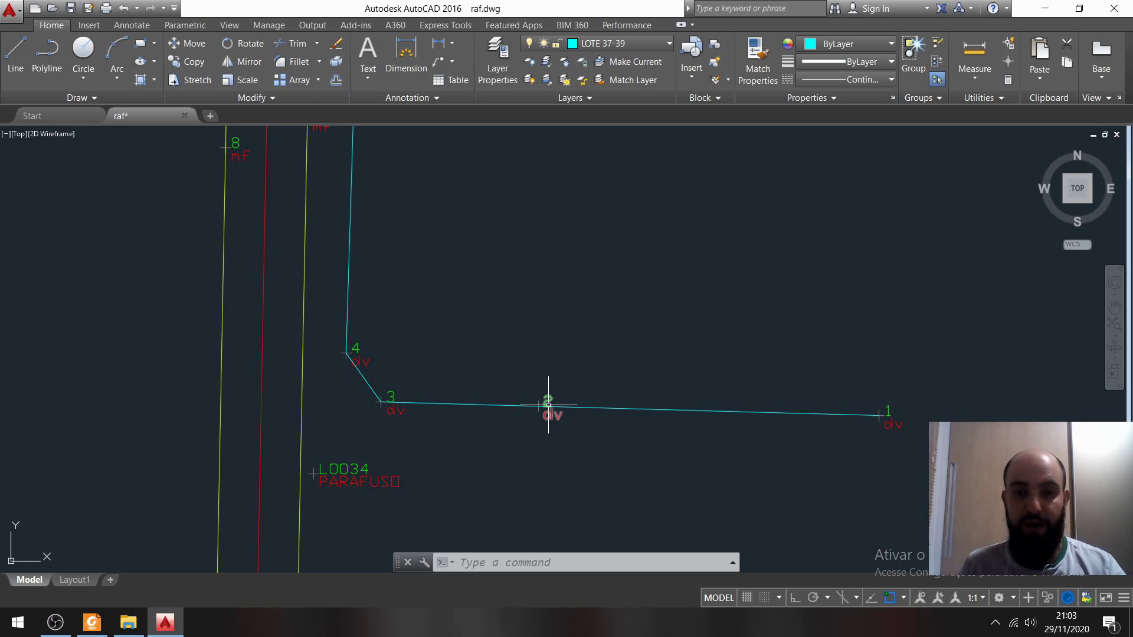
{"action": "scroll", "coordinate": [599, 439], "scroll_direction": "up", "scroll_amount": 2}
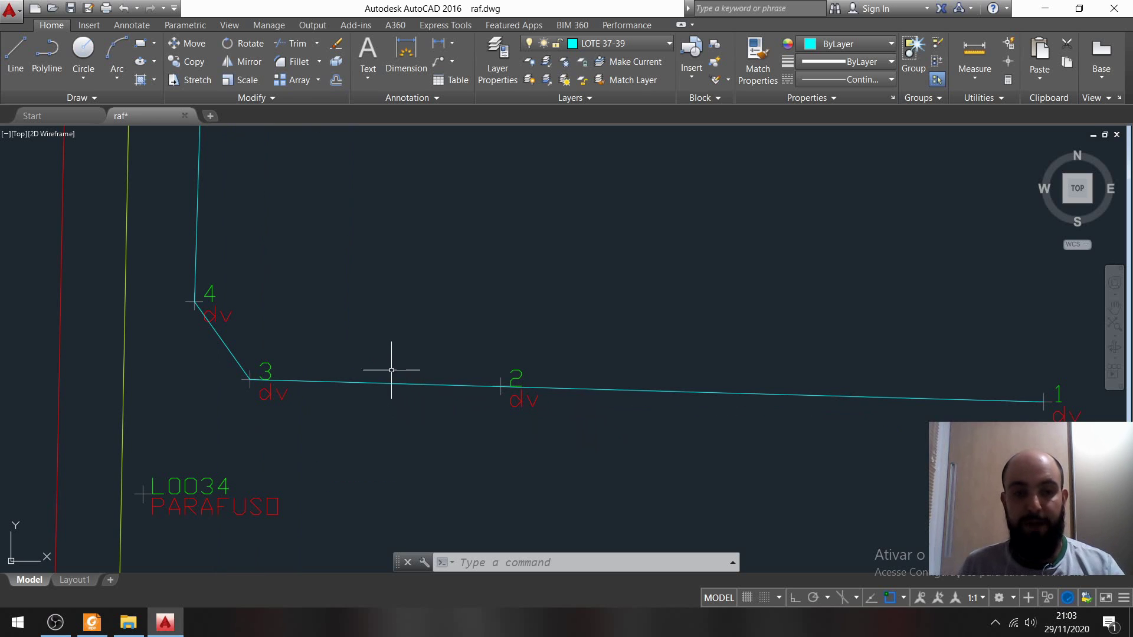
{"action": "middle_click_drag", "start_coordinate": [440, 303], "coordinate": [575, 347]}
{"action": "scroll", "coordinate": [571, 346], "scroll_direction": "down", "scroll_amount": 2}
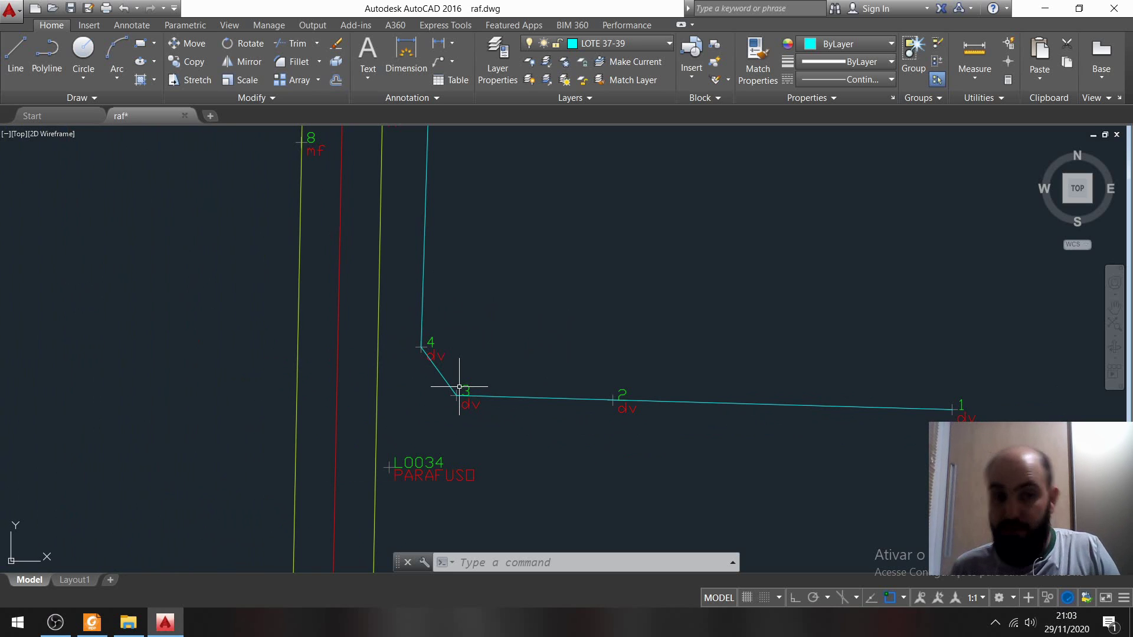
{"action": "middle_click_drag", "start_coordinate": [572, 293], "coordinate": [557, 354]}
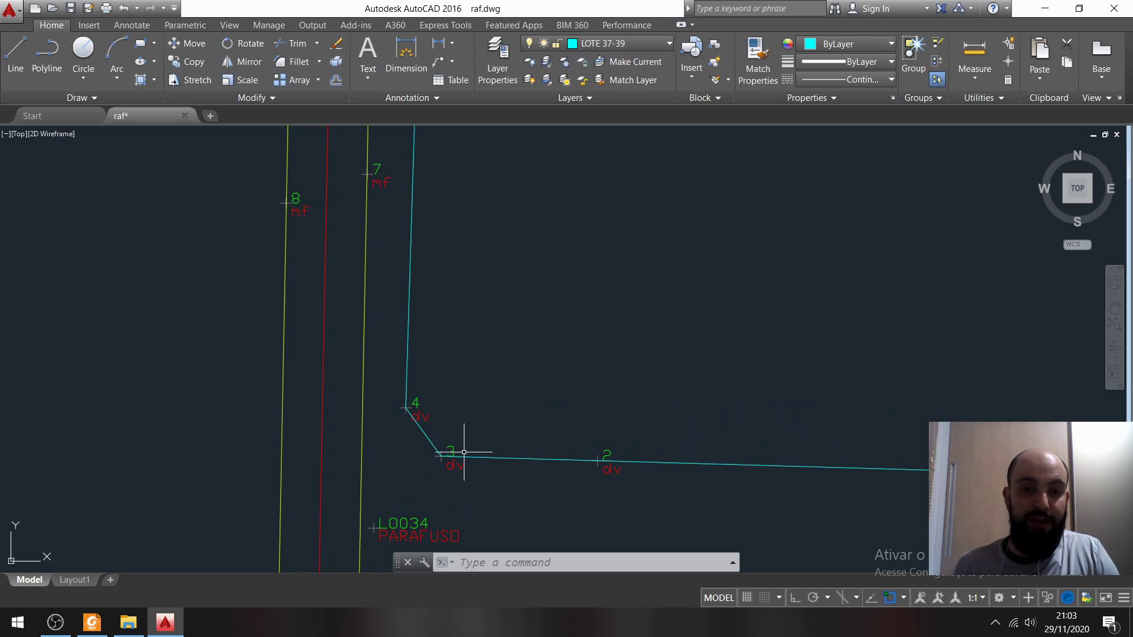
{"action": "mouse_move", "coordinate": [565, 299]}
{"action": "middle_mouse_down"}
{"action": "mouse_move", "coordinate": [501, 440]}
{"action": "mouse_move", "coordinate": [528, 217]}
{"action": "middle_mouse_up"}
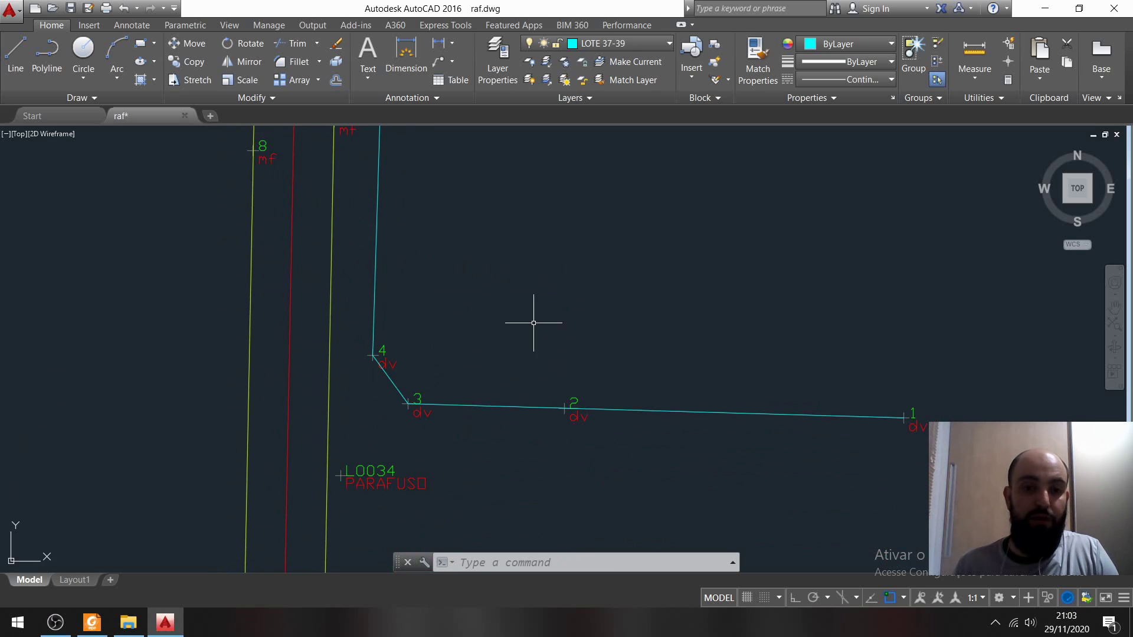
{"action": "middle_click_drag", "start_coordinate": [599, 454], "coordinate": [610, 329]}
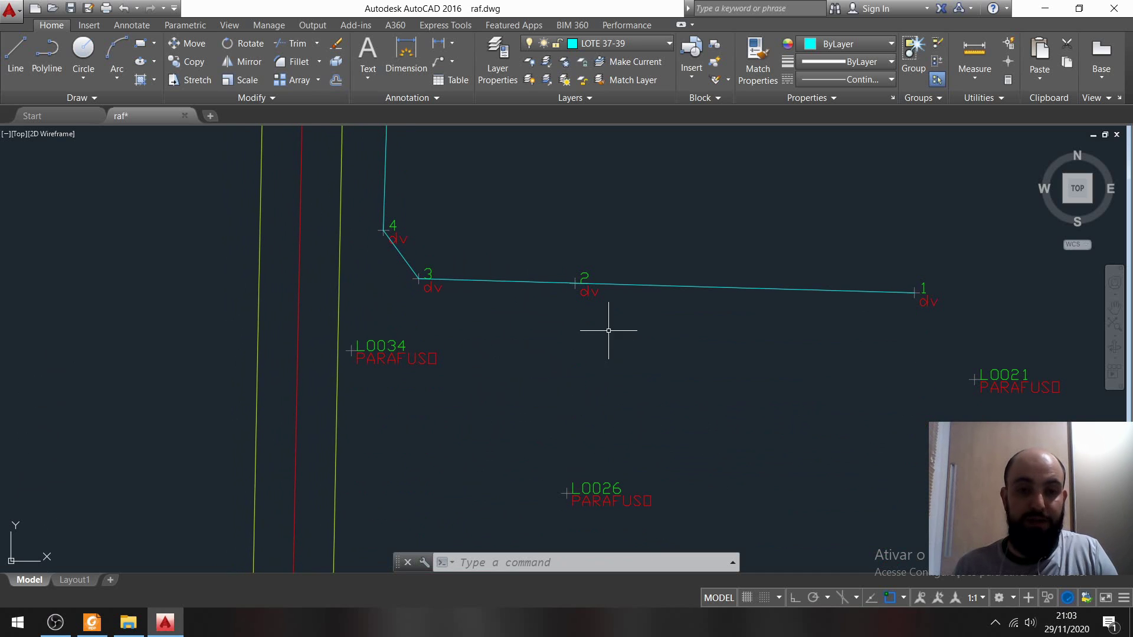
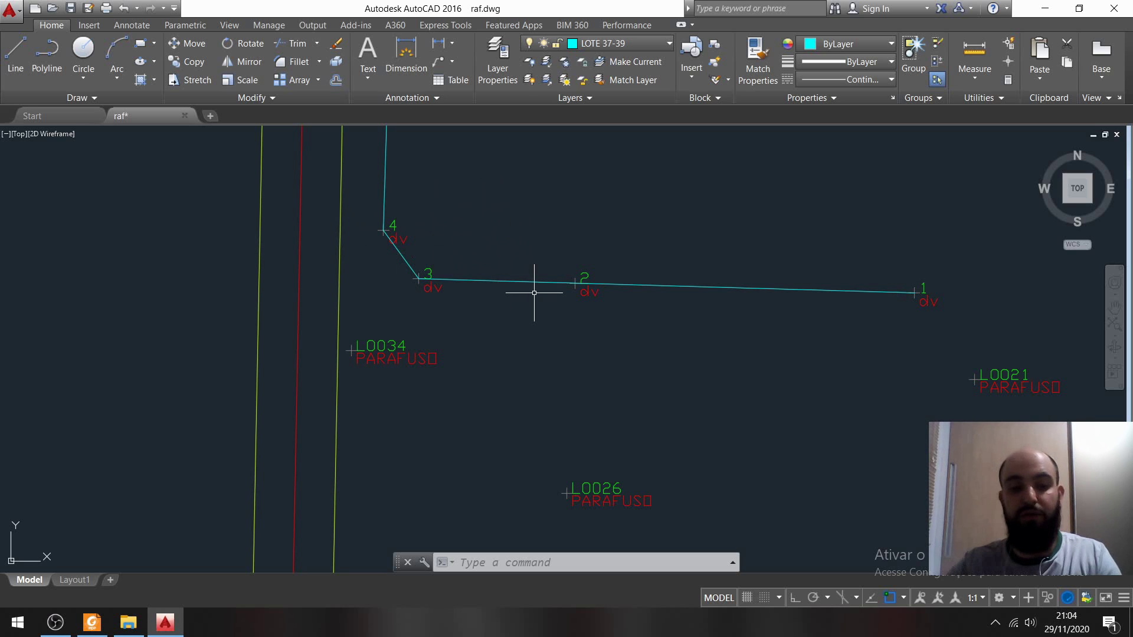
Step: Fillet the lot line between points 3 and 1 with the one between points 4 and 5 into a sharp corner
{"action": "type", "text": "FILLET"}
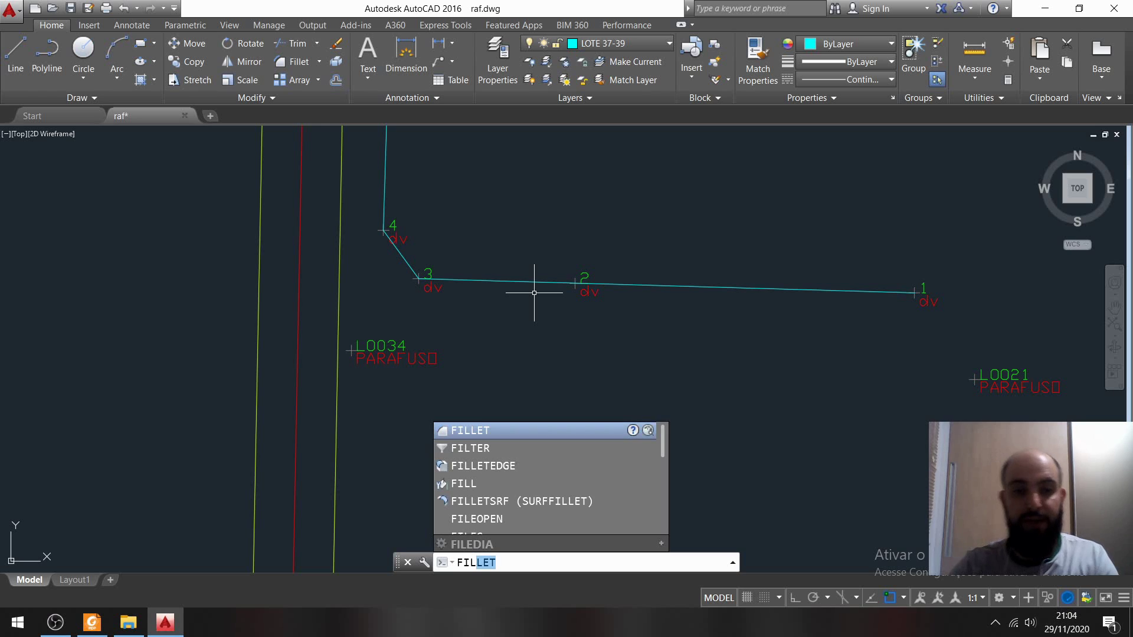
{"action": "left_click", "coordinate": [472, 430]}
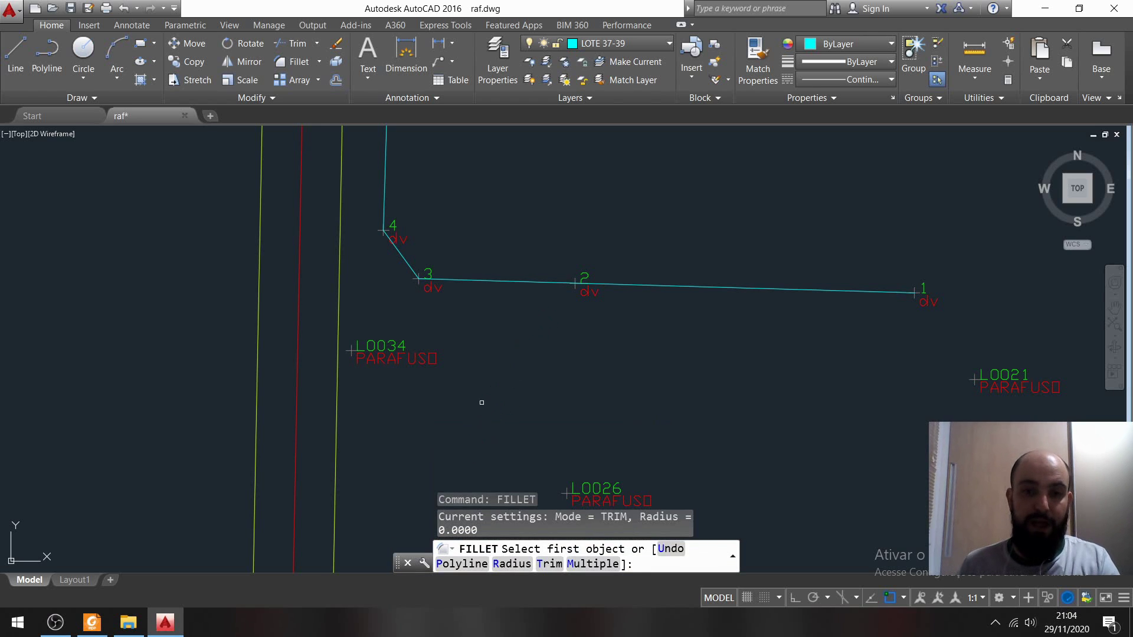
{"action": "left_click", "coordinate": [461, 279]}
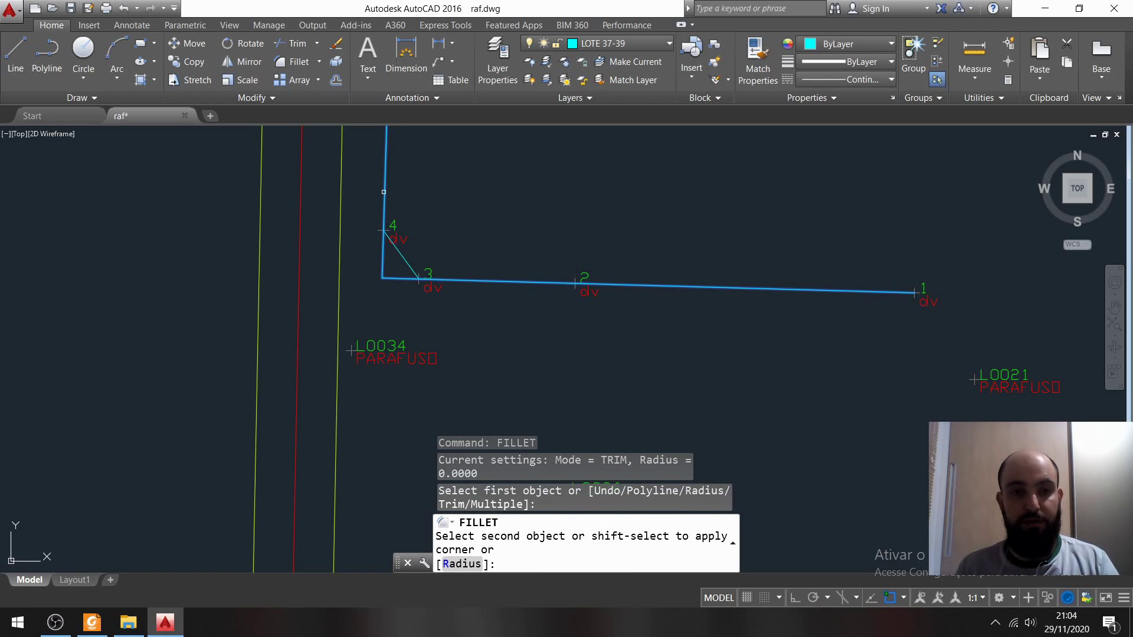
{"action": "left_click", "coordinate": [384, 192]}
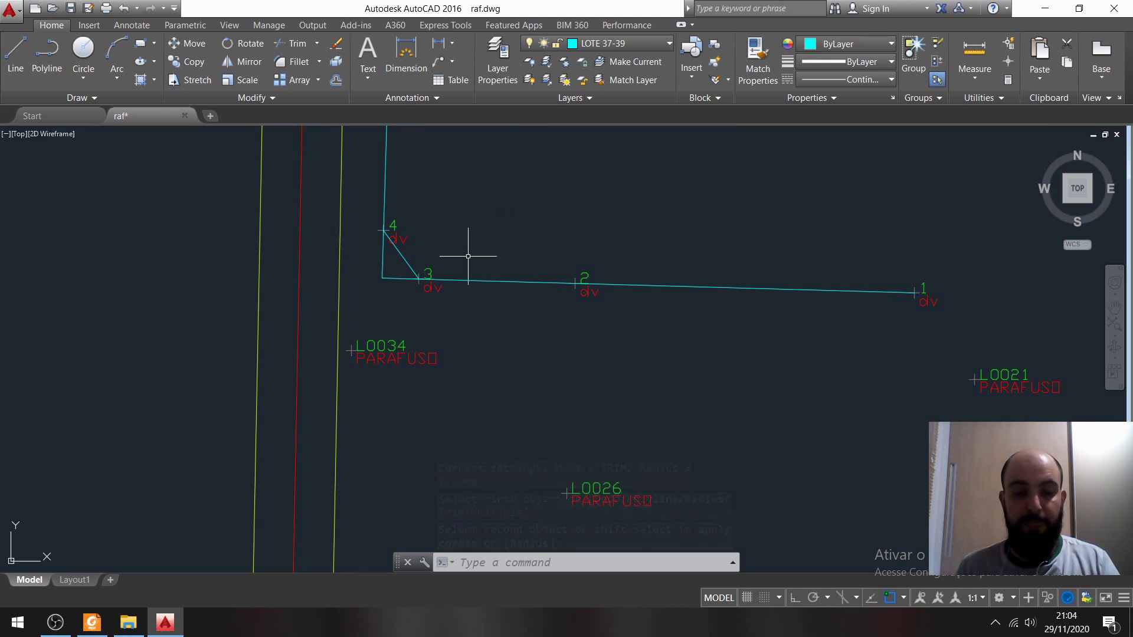
{"action": "mouse_move", "coordinate": [468, 253]}
{"action": "middle_mouse_down"}
{"action": "mouse_move", "coordinate": [524, 359]}
{"action": "mouse_move", "coordinate": [644, 318]}
{"action": "middle_mouse_up"}
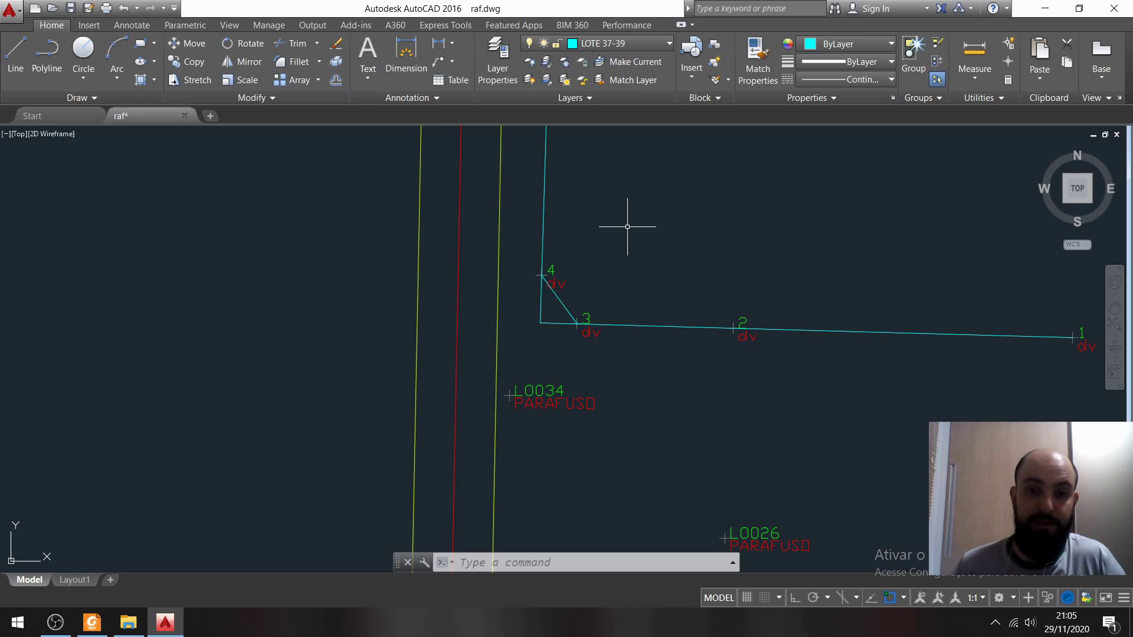
{"action": "mouse_move", "coordinate": [615, 261]}
{"action": "middle_mouse_down"}
{"action": "mouse_move", "coordinate": [579, 233]}
{"action": "mouse_move", "coordinate": [592, 308]}
{"action": "mouse_move", "coordinate": [555, 374]}
{"action": "middle_mouse_up"}
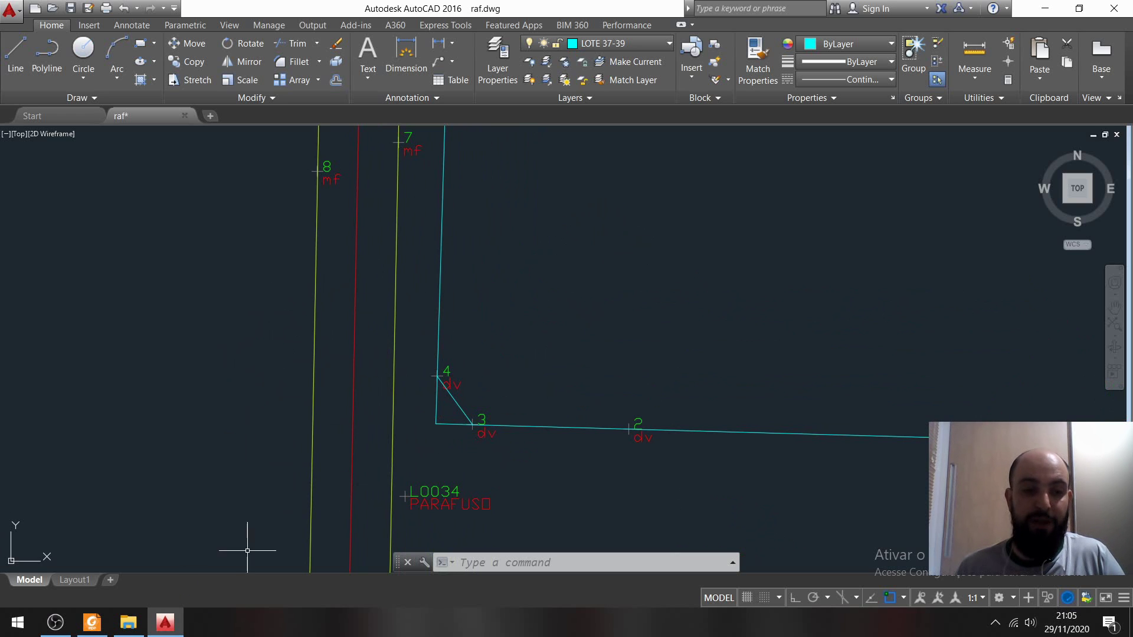
Step: Open the Projeto Loteamento PDF and examine the street cross-section widths and the numbered lot layout along the street
{"action": "left_click", "coordinate": [128, 623]}
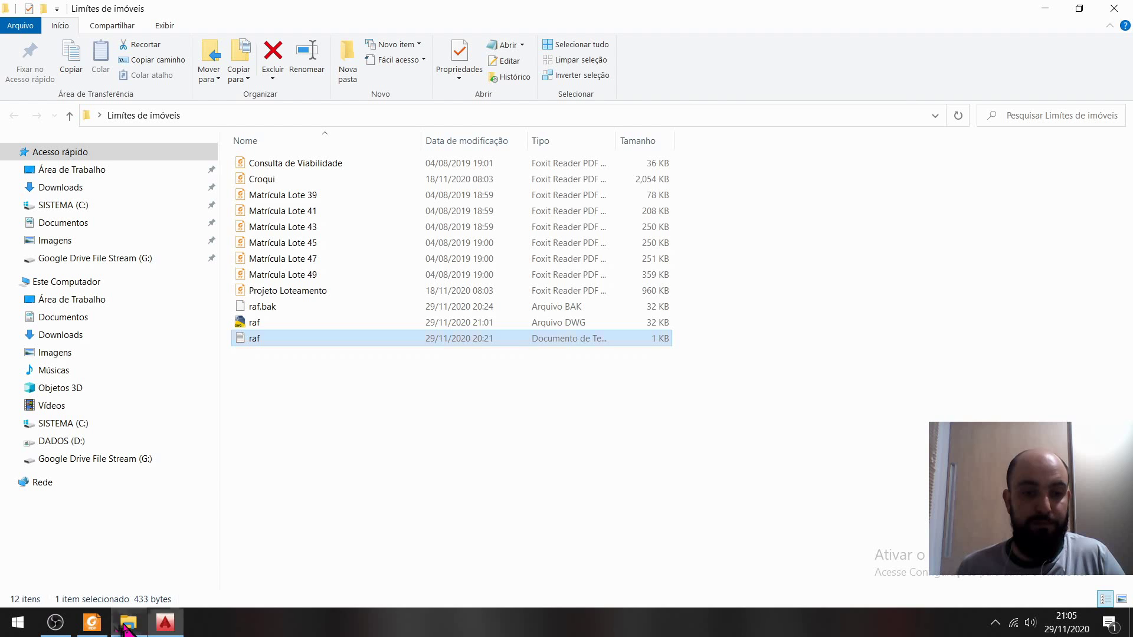
{"action": "double_click", "coordinate": [351, 291]}
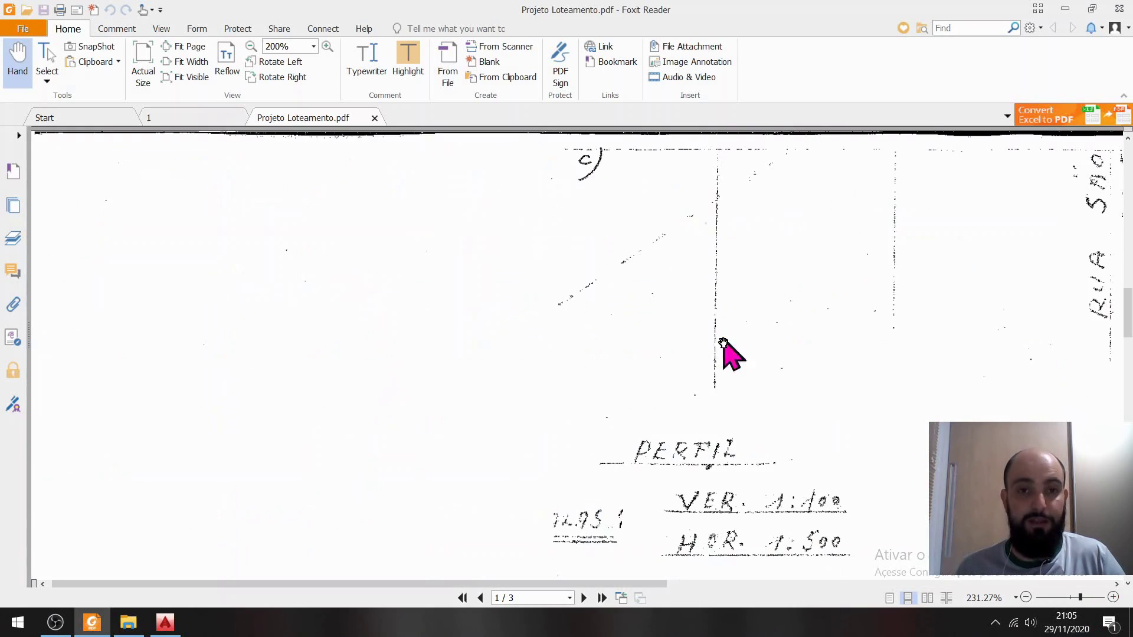
{"action": "scroll", "coordinate": [809, 331], "scroll_direction": "down", "scroll_amount": 6}
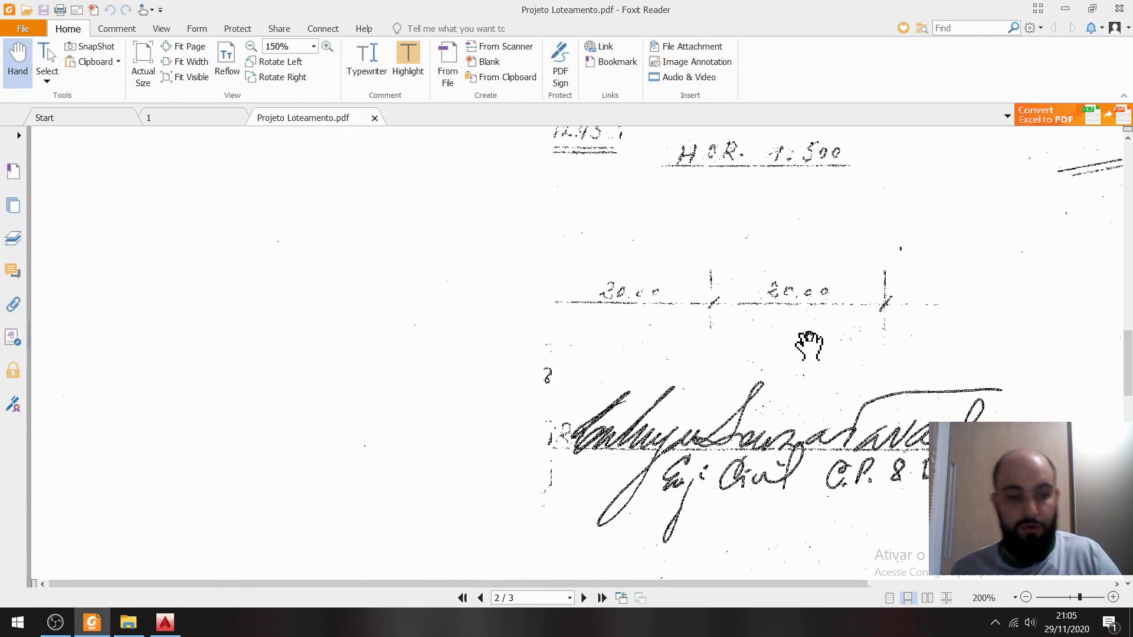
{"action": "scroll", "coordinate": [809, 345], "scroll_direction": "down", "scroll_amount": 3, "text": "ctrl"}
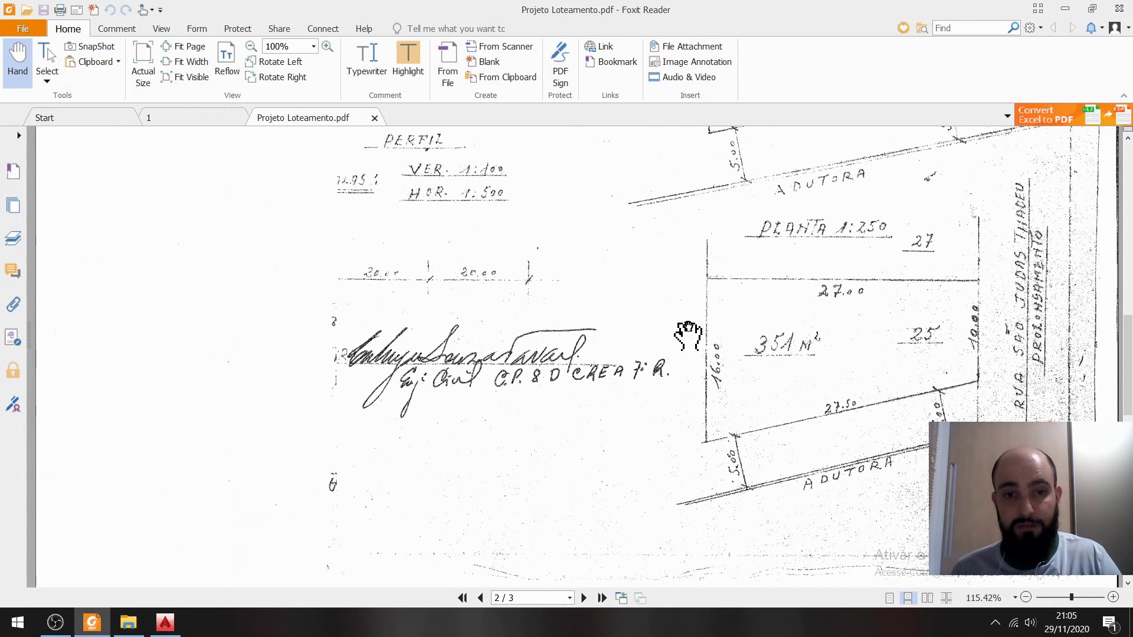
{"action": "scroll", "coordinate": [688, 335], "scroll_direction": "down", "scroll_amount": 2, "text": "ctrl"}
{"action": "scroll", "coordinate": [679, 324], "scroll_direction": "up", "scroll_amount": 5}
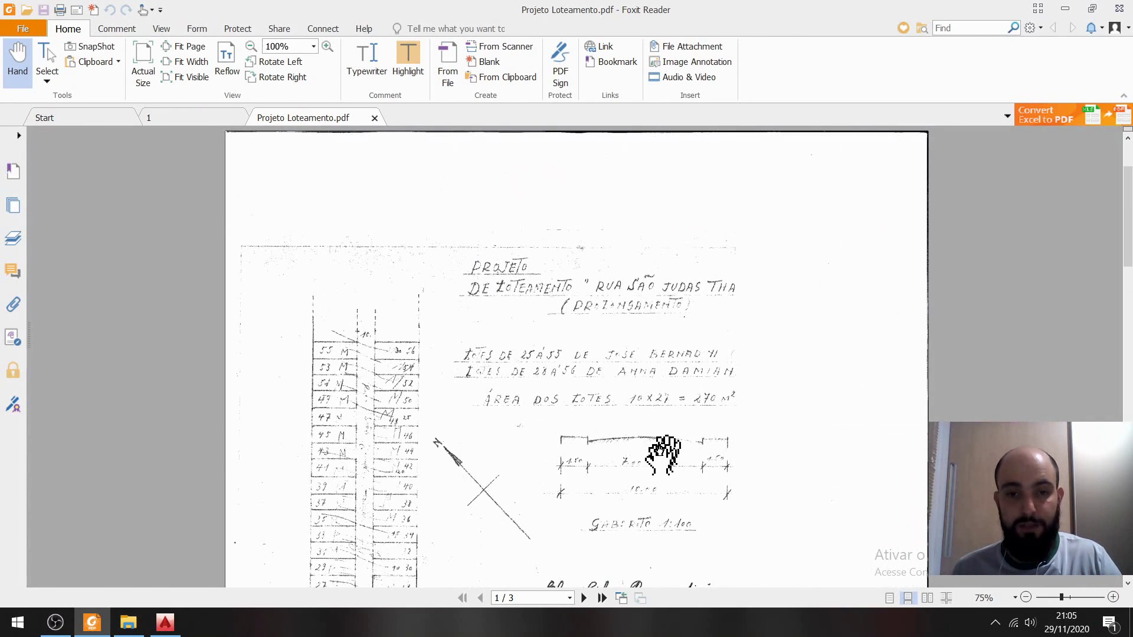
{"action": "scroll", "coordinate": [664, 455], "scroll_direction": "up", "scroll_amount": 2, "text": "ctrl"}
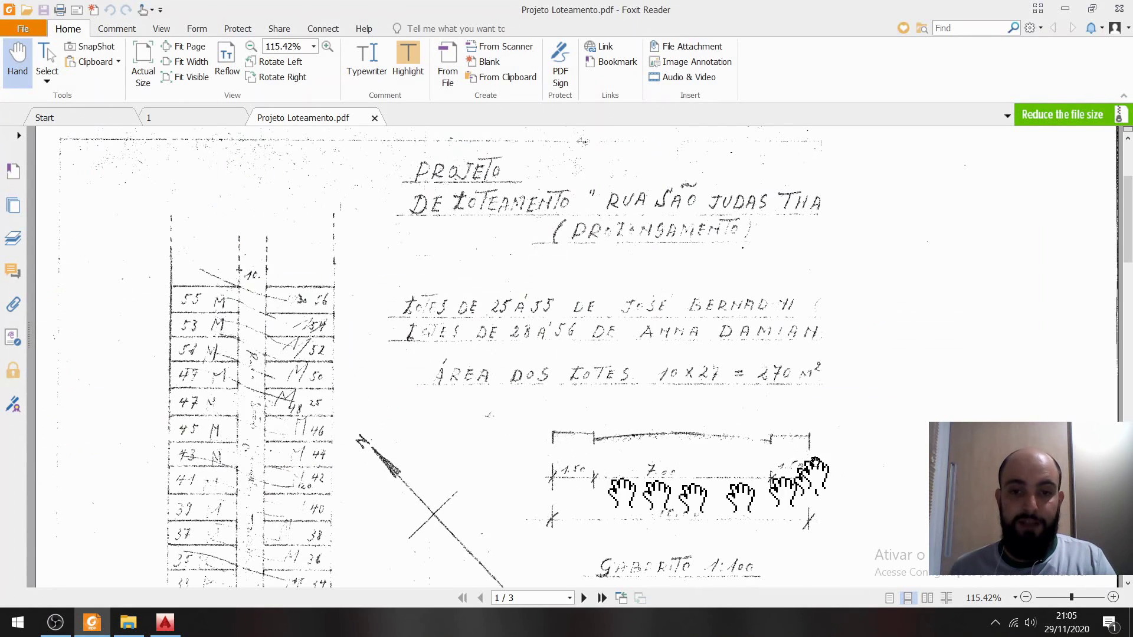
{"action": "mouse_move", "coordinate": [275, 469]}
{"action": "middle_mouse_down"}
{"action": "mouse_move", "coordinate": [291, 361]}
{"action": "mouse_move", "coordinate": [260, 451]}
{"action": "middle_mouse_up"}
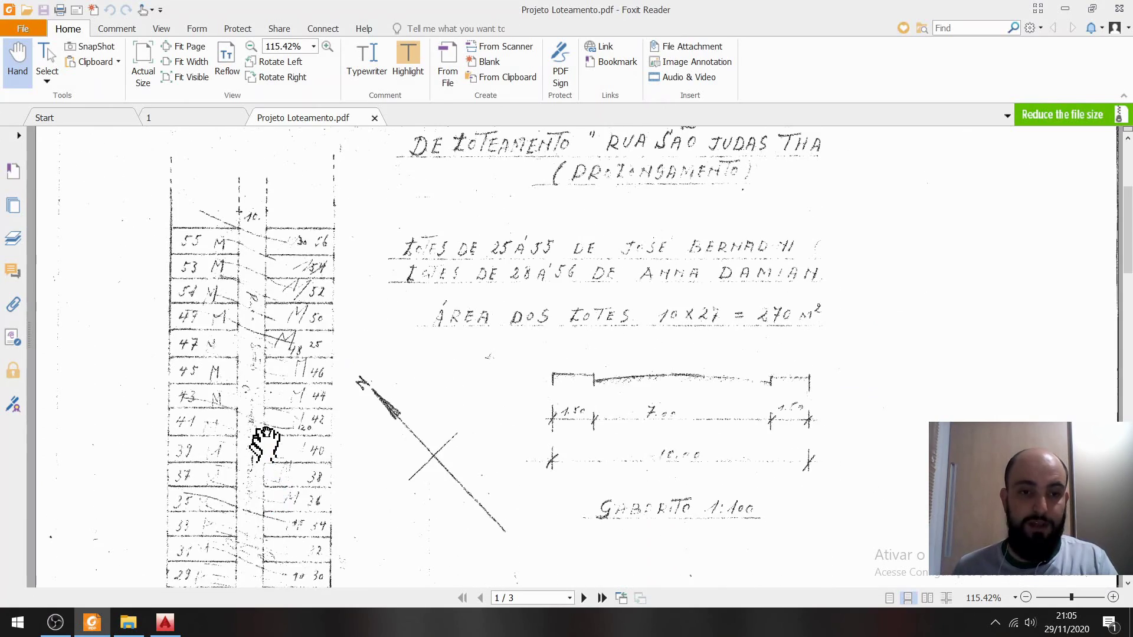
{"action": "scroll", "coordinate": [265, 444], "scroll_direction": "down", "scroll_amount": 5}
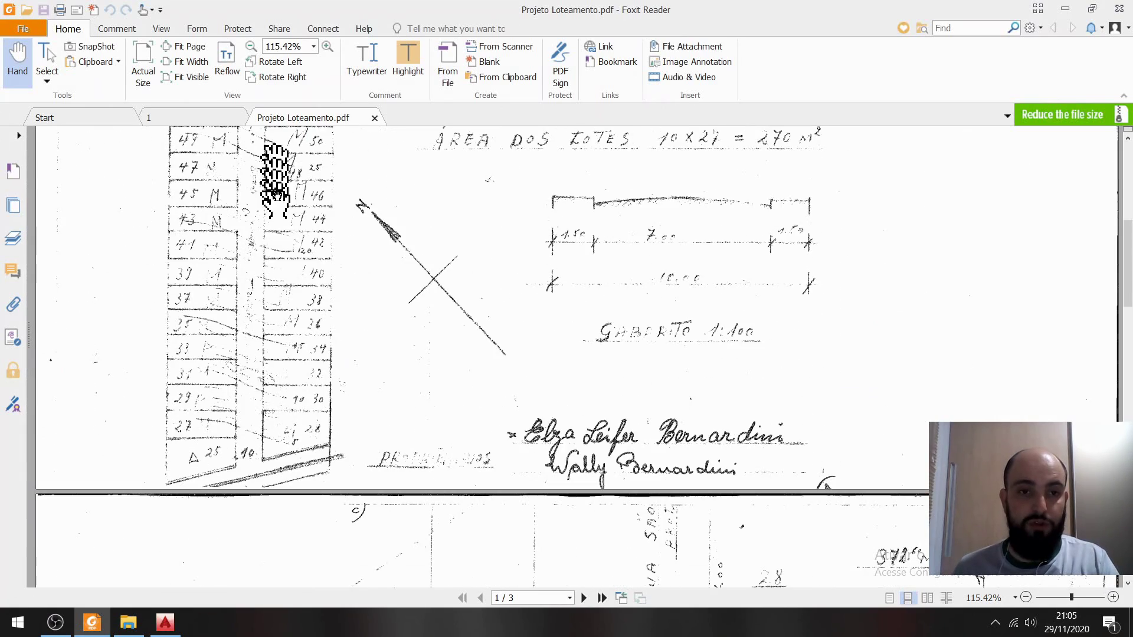
{"action": "scroll", "coordinate": [274, 198], "scroll_direction": "up", "scroll_amount": 4}
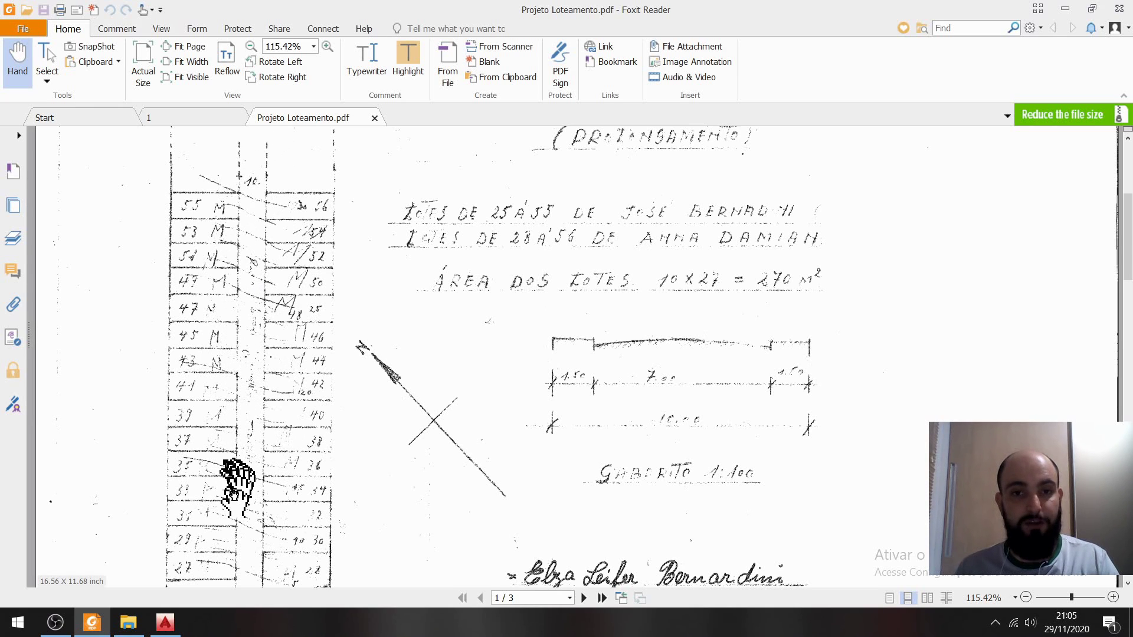
Step: Switch back to the raf drawing in AutoCAD and offset the street axis by 5 toward the lot
{"action": "key", "text": "alt+Tab"}
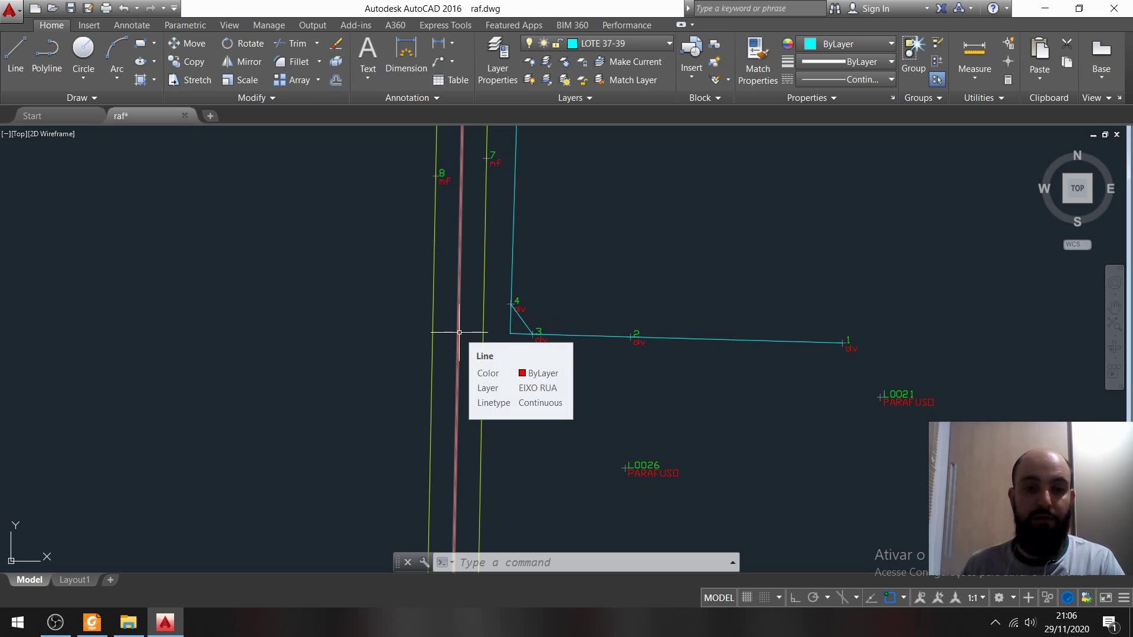
{"action": "type", "text": "OFFSET"}
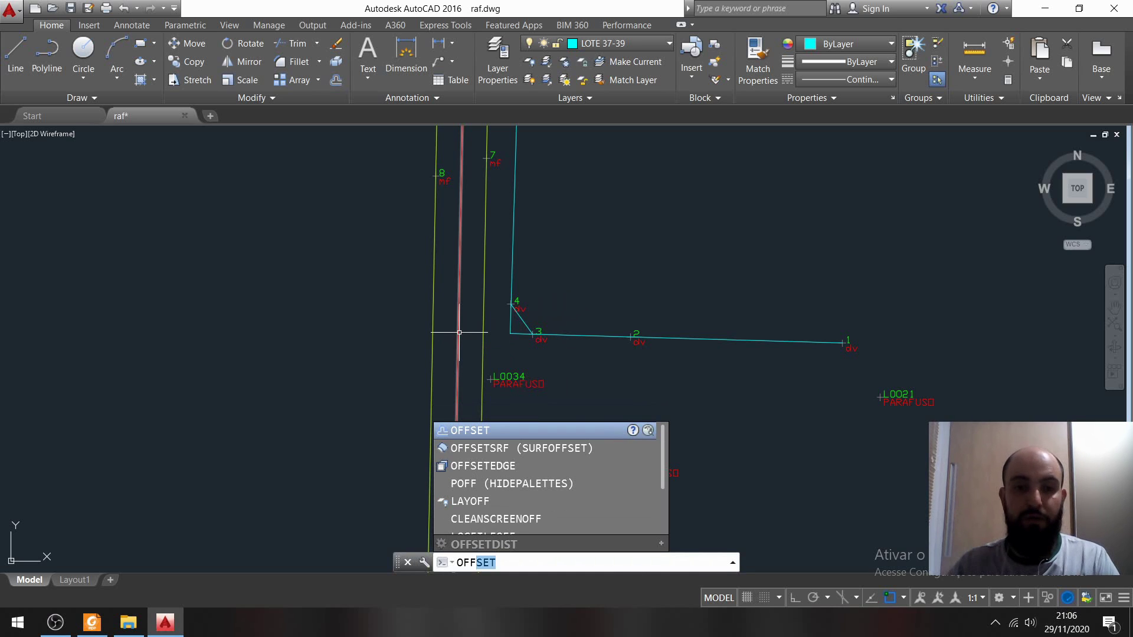
{"action": "key", "text": "Return"}
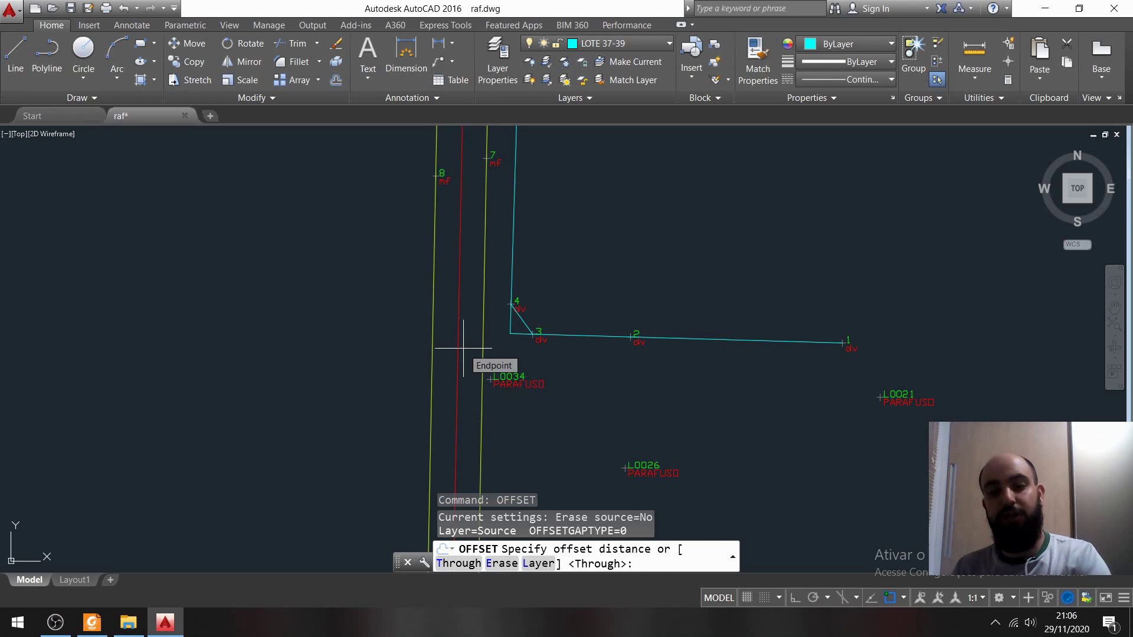
{"action": "type", "text": "5"}
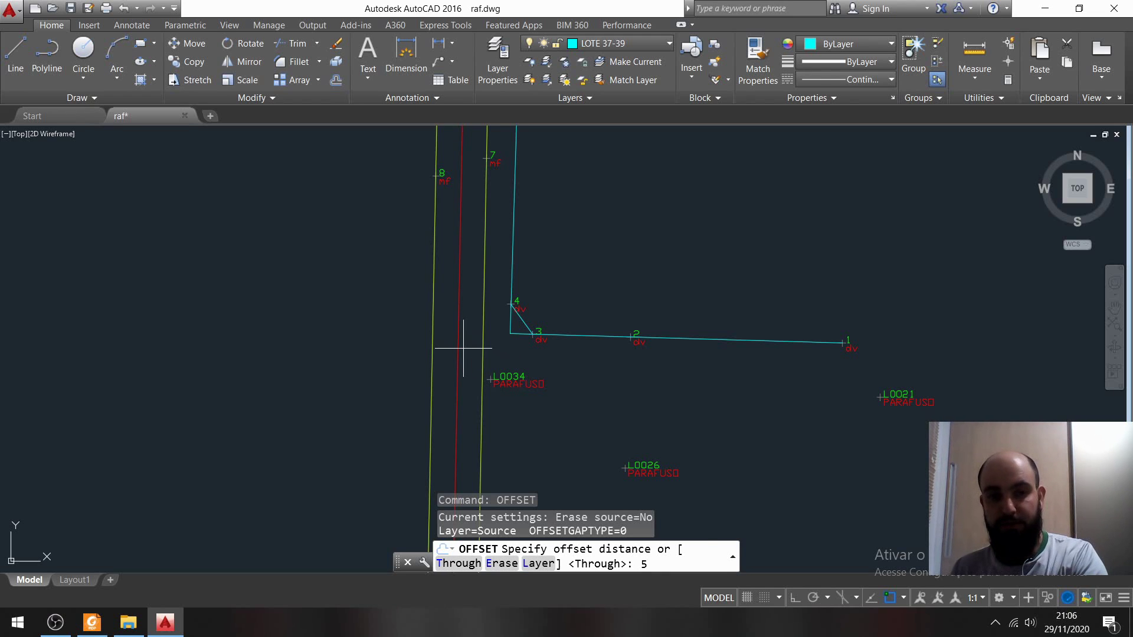
{"action": "key", "text": "Return"}
{"action": "left_click", "coordinate": [461, 347]}
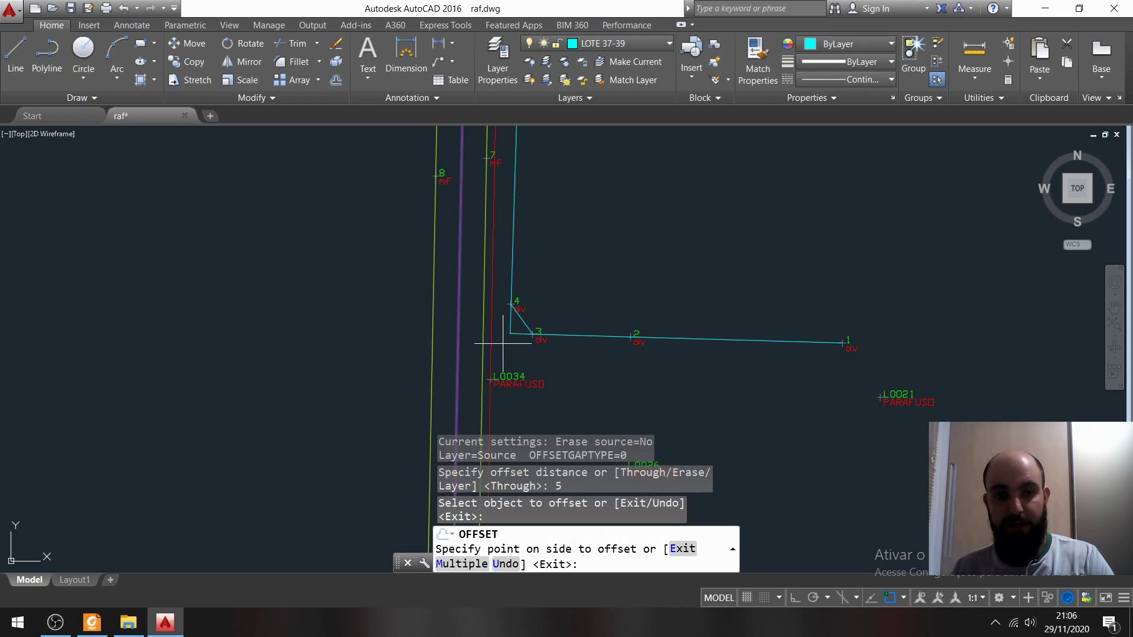
{"action": "left_click", "coordinate": [503, 342]}
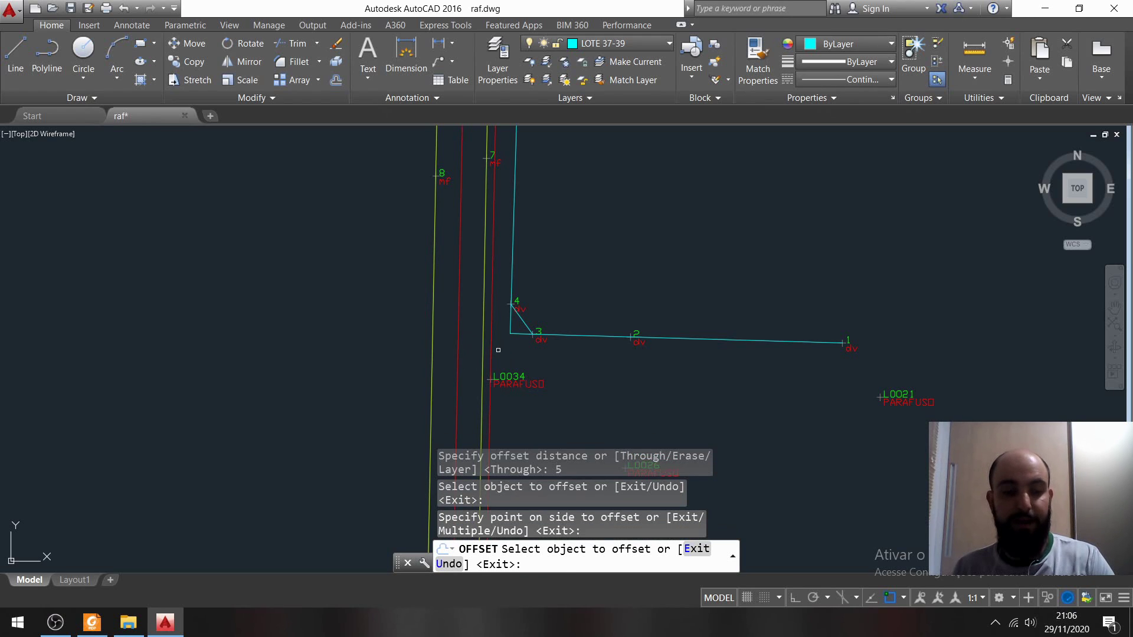
{"action": "key", "text": "Escape"}
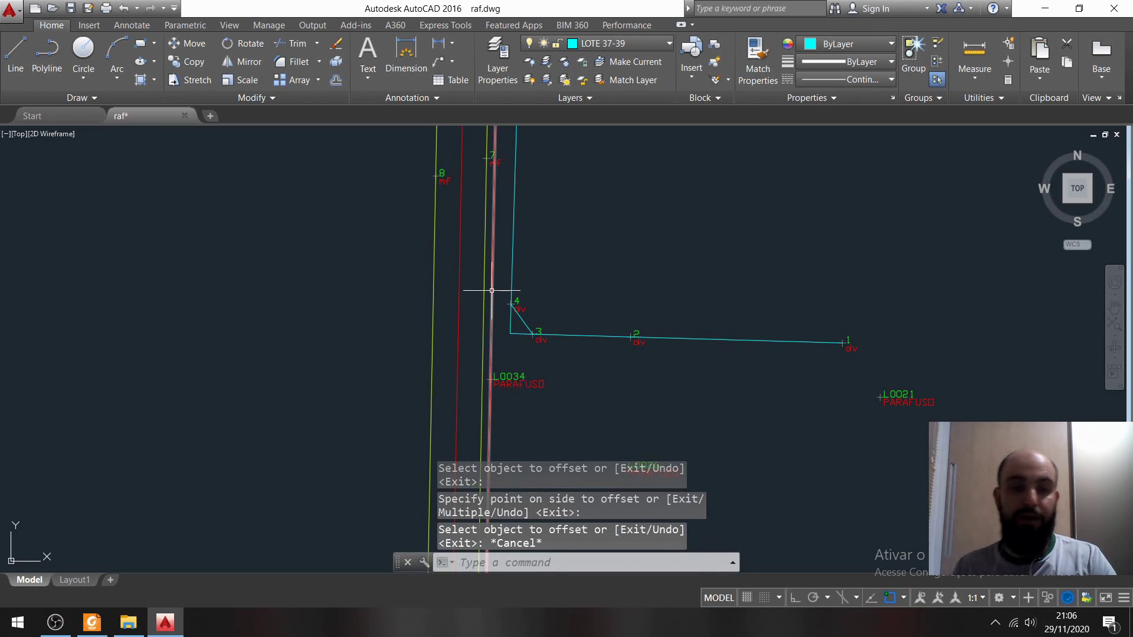
Step: Examine how the offset street line lies relative to the curb and the lot line at points 4 and 5
{"action": "mouse_move", "coordinate": [492, 291]}
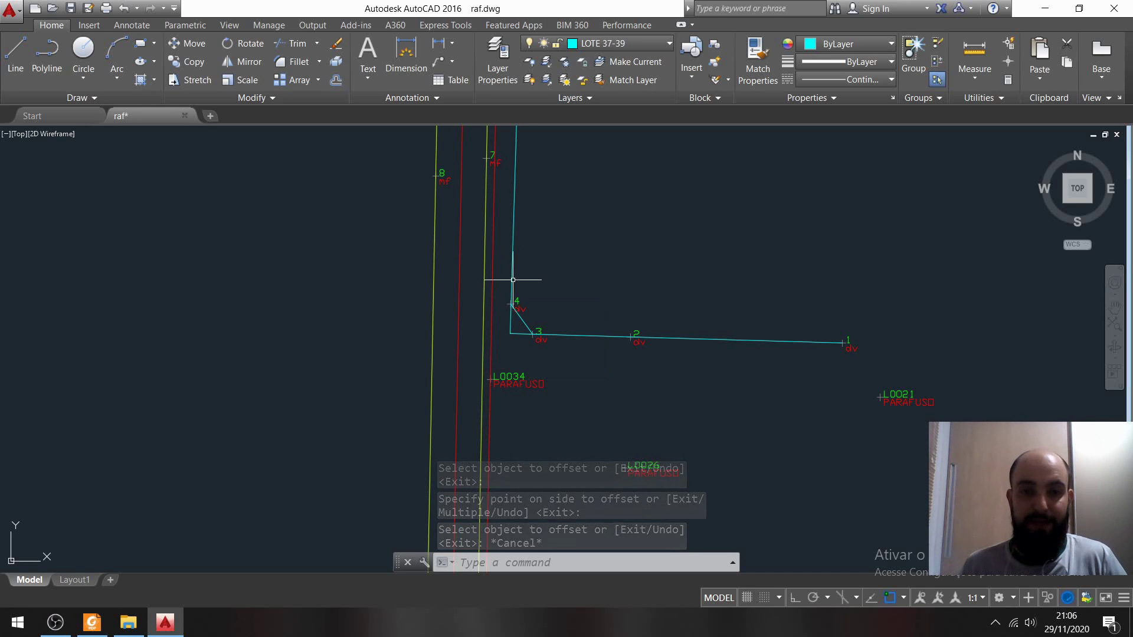
{"action": "scroll", "coordinate": [506, 329], "scroll_direction": "up", "scroll_amount": 2}
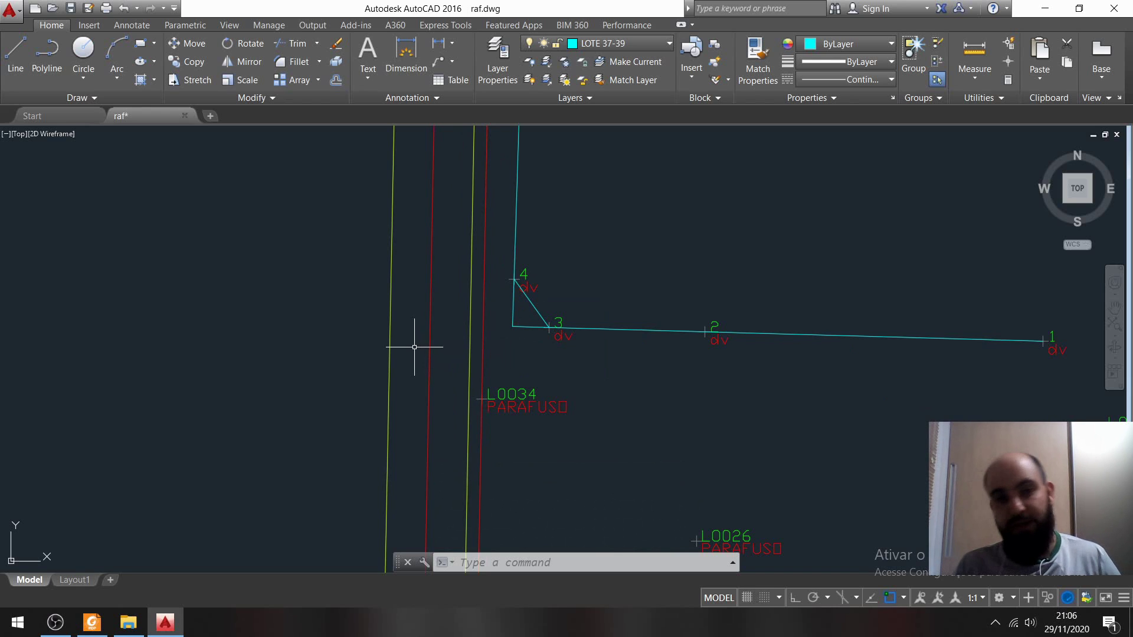
{"action": "mouse_move", "coordinate": [482, 332]}
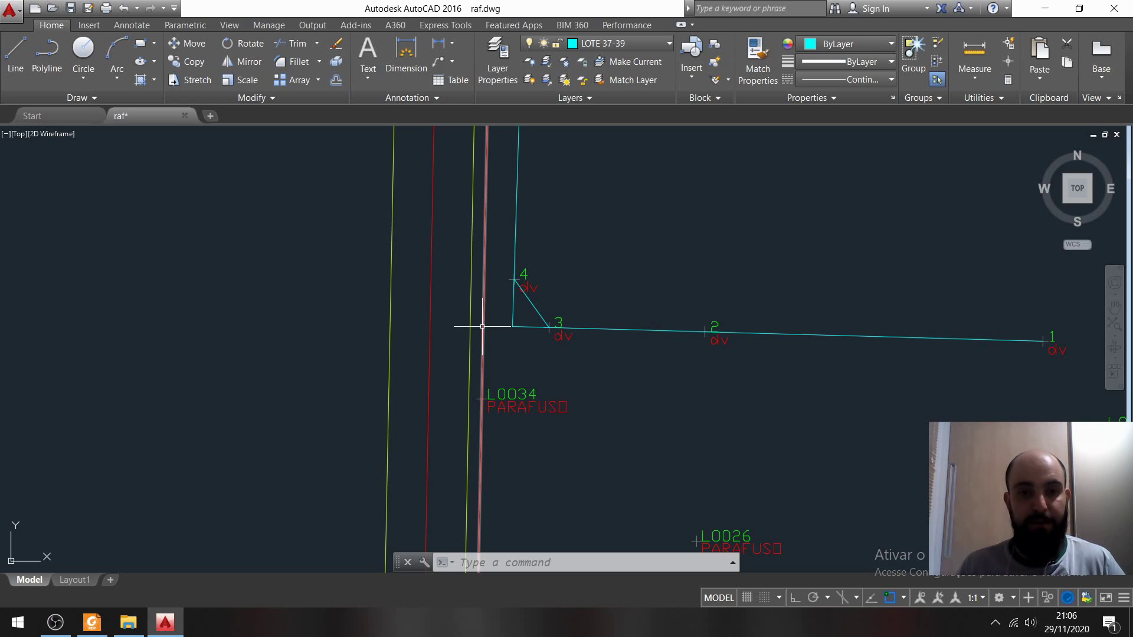
{"action": "scroll", "coordinate": [643, 254], "scroll_direction": "down", "scroll_amount": 5}
{"action": "middle_click_drag", "start_coordinate": [657, 236], "coordinate": [616, 269]}
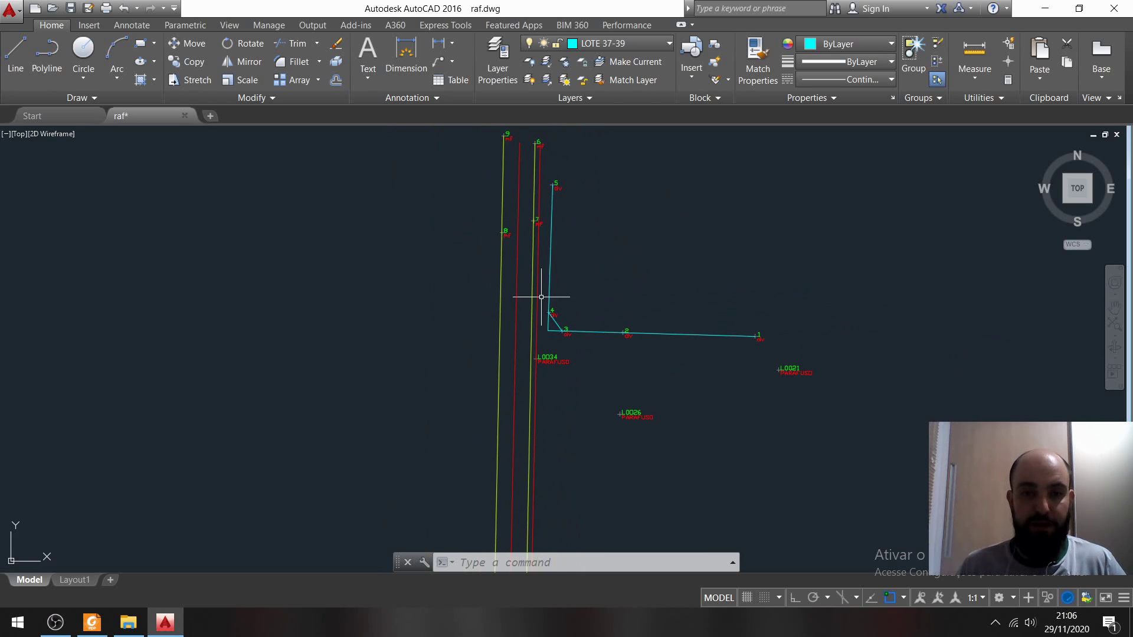
{"action": "scroll", "coordinate": [631, 276], "scroll_direction": "up", "scroll_amount": 2}
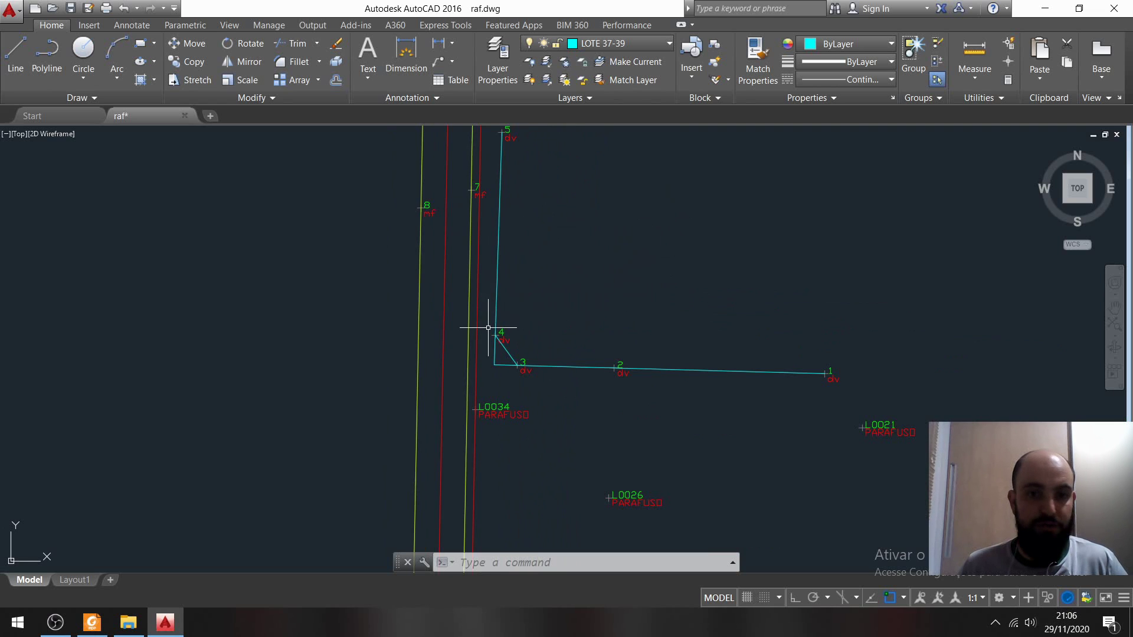
{"action": "scroll", "coordinate": [488, 328], "scroll_direction": "up", "scroll_amount": 2}
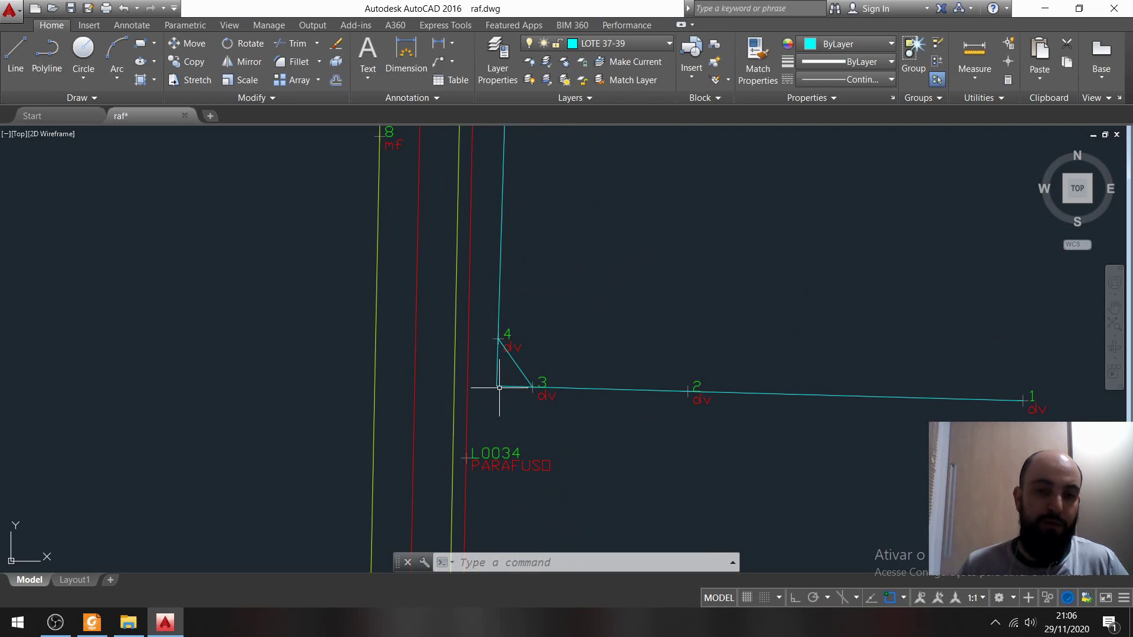
{"action": "scroll", "coordinate": [495, 387], "scroll_direction": "up", "scroll_amount": 2}
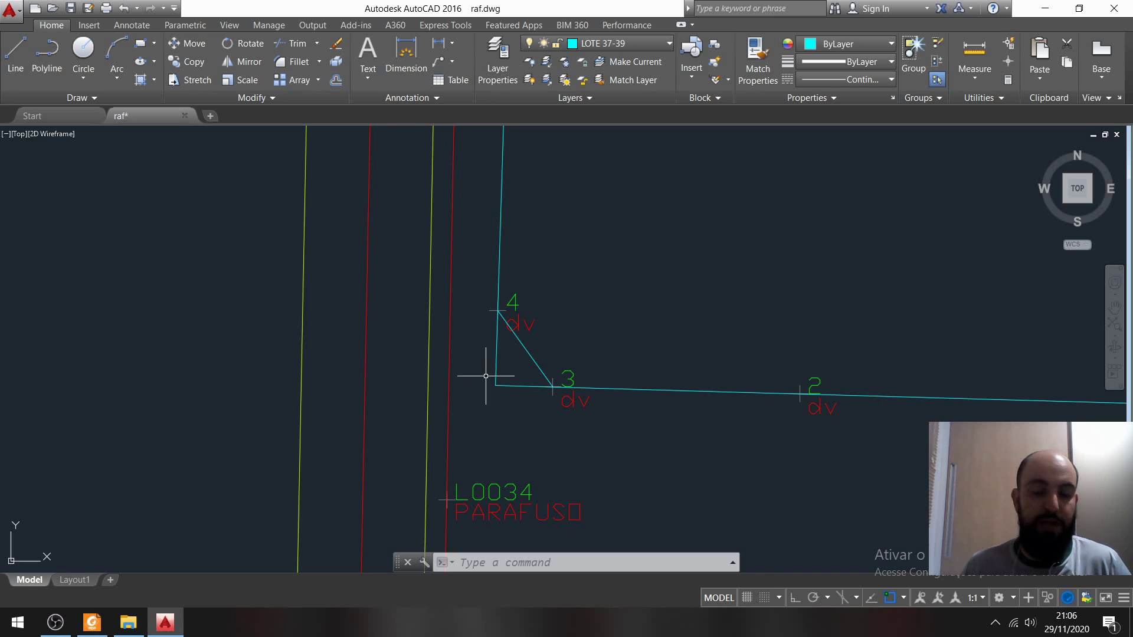
{"action": "scroll", "coordinate": [767, 312], "scroll_direction": "down", "scroll_amount": 2}
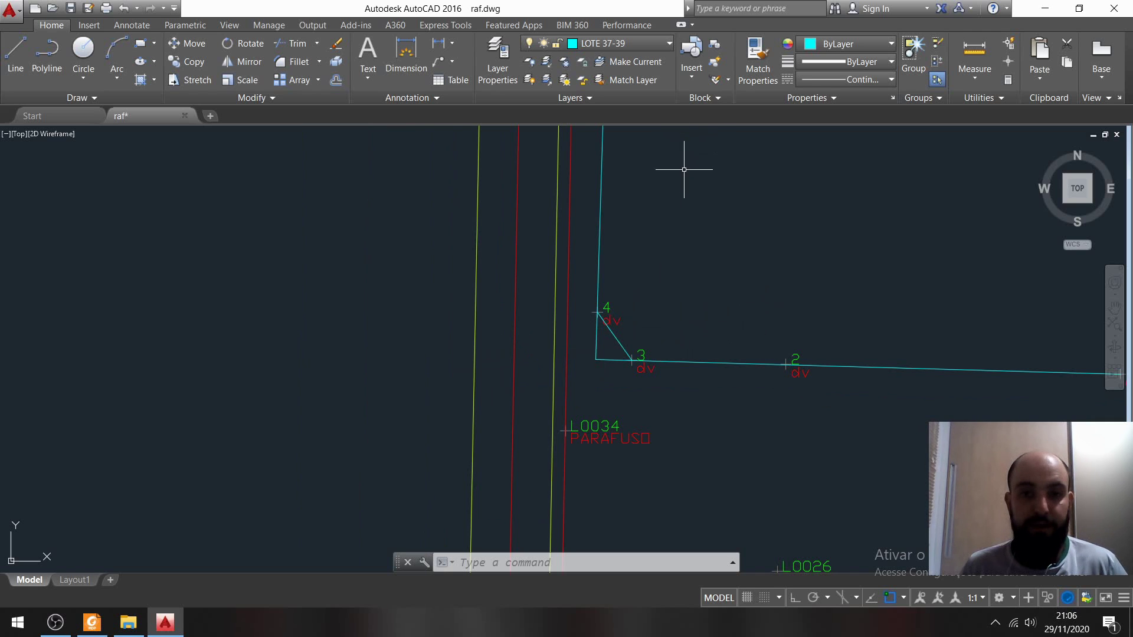
{"action": "mouse_move", "coordinate": [685, 170]}
{"action": "middle_mouse_down"}
{"action": "mouse_move", "coordinate": [664, 305]}
{"action": "mouse_move", "coordinate": [617, 238]}
{"action": "middle_mouse_up"}
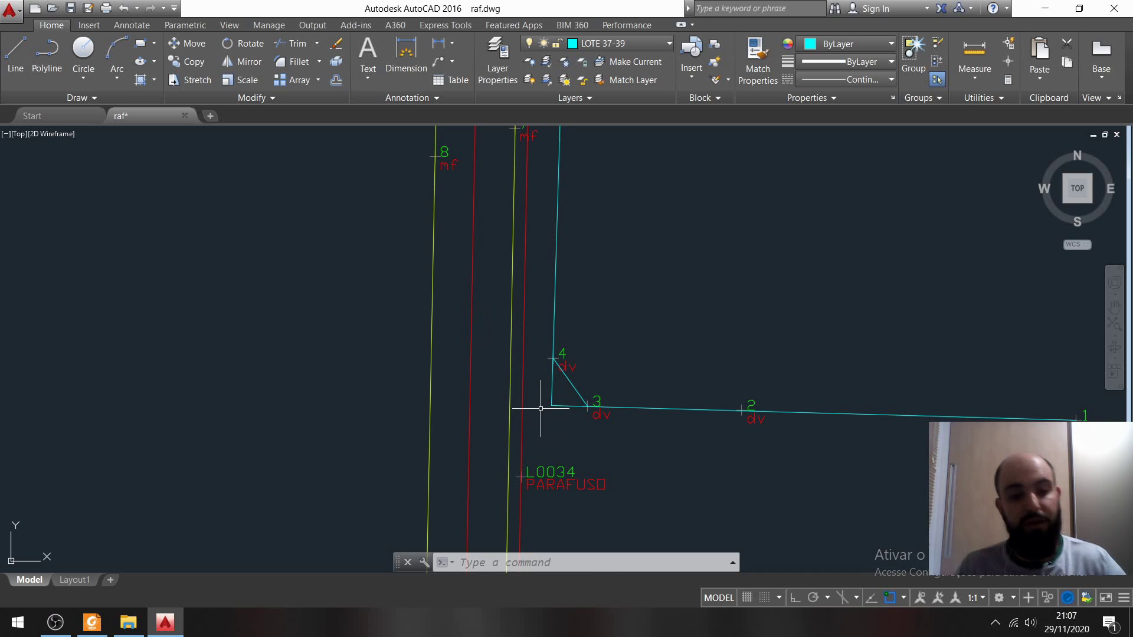
Step: Measure the perpendicular distance from the lot's sharp corner near points 3 and 4 to the offset street line
{"action": "type", "text": "D"}
{"action": "type", "text": "DIST"}
{"action": "key", "text": "Return"}
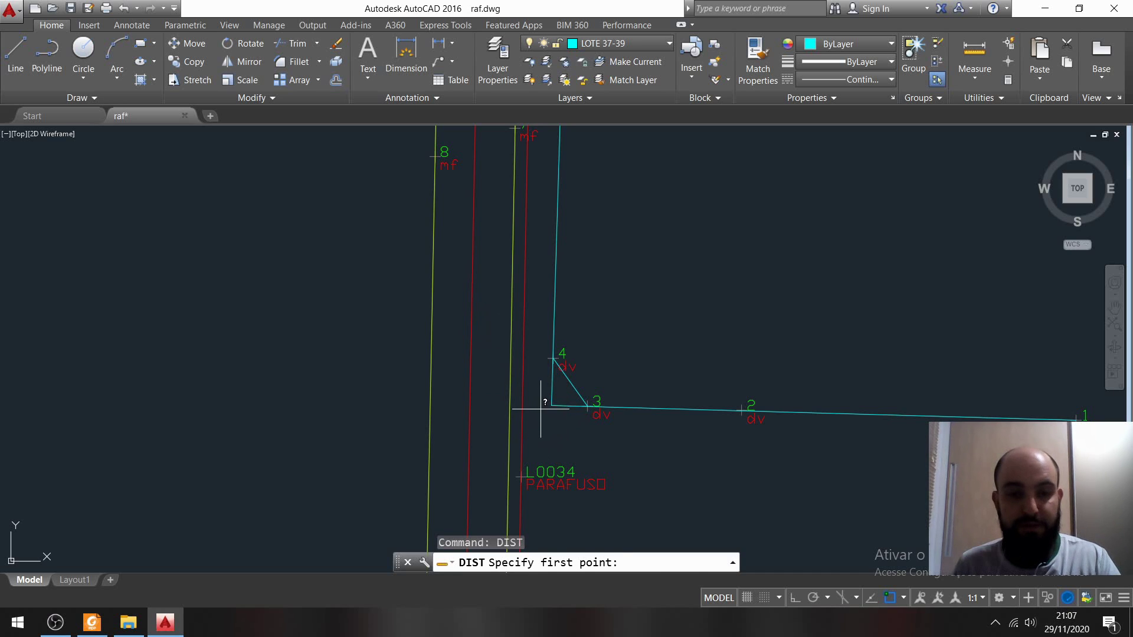
{"action": "scroll", "coordinate": [540, 407], "scroll_direction": "up", "scroll_amount": 4}
{"action": "left_click", "coordinate": [553, 390]}
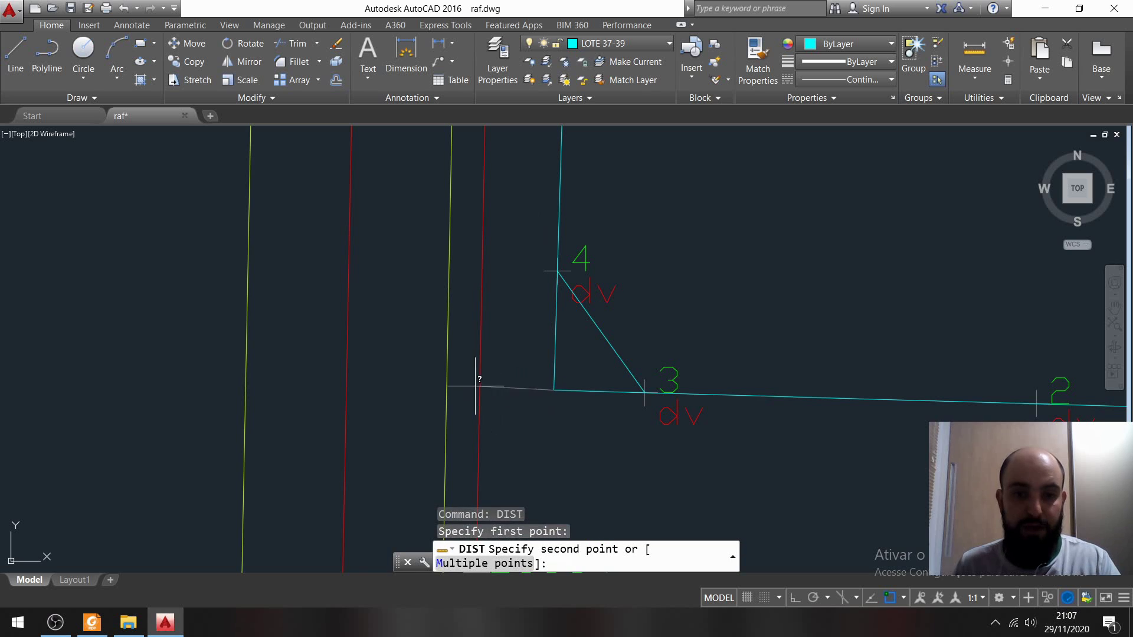
{"action": "right_click", "coordinate": [493, 383], "text": "shift"}
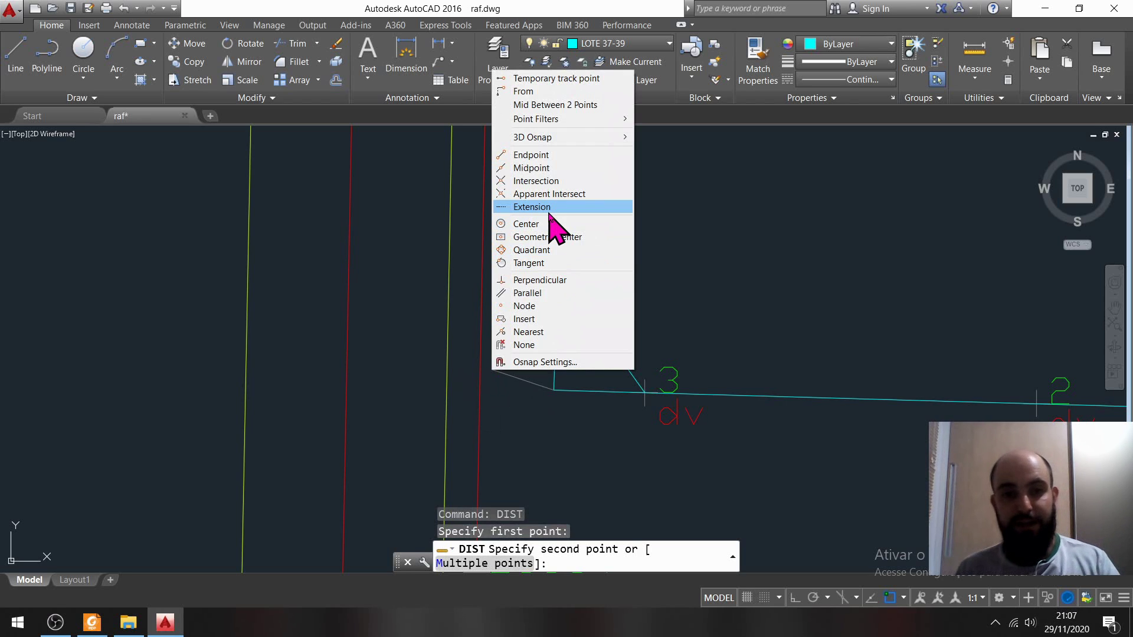
{"action": "left_click", "coordinate": [540, 280]}
{"action": "left_click", "coordinate": [476, 426]}
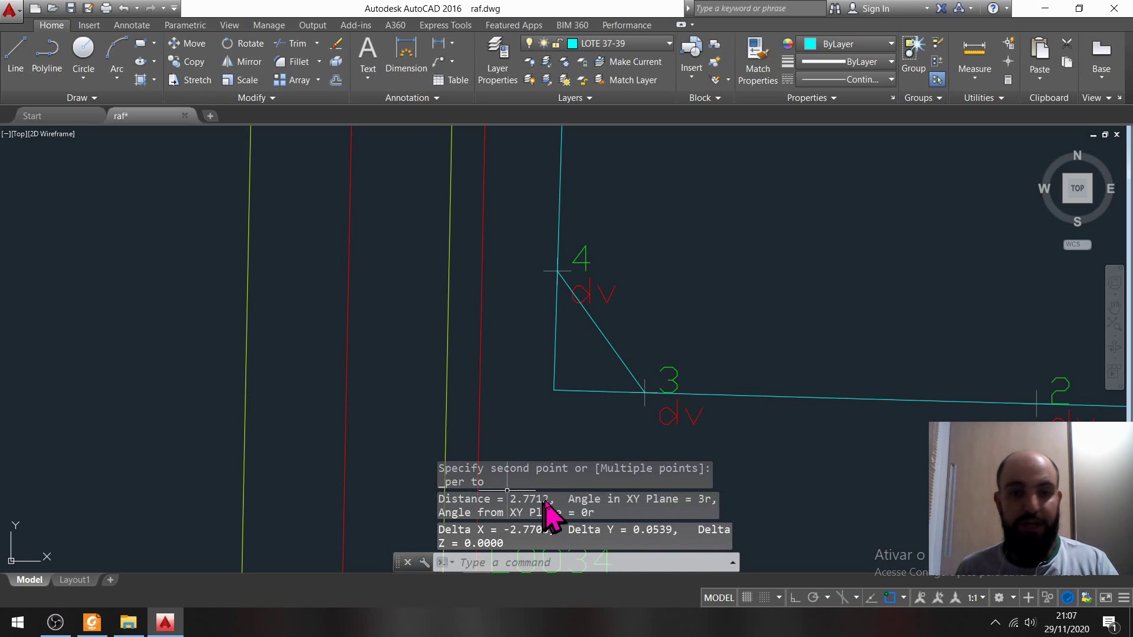
Step: Draw a nearly horizontal line below point L0026, crossing the curbs and street axis roughly parallel to the lot line through points 1 to 3
{"action": "key", "text": "Escape"}
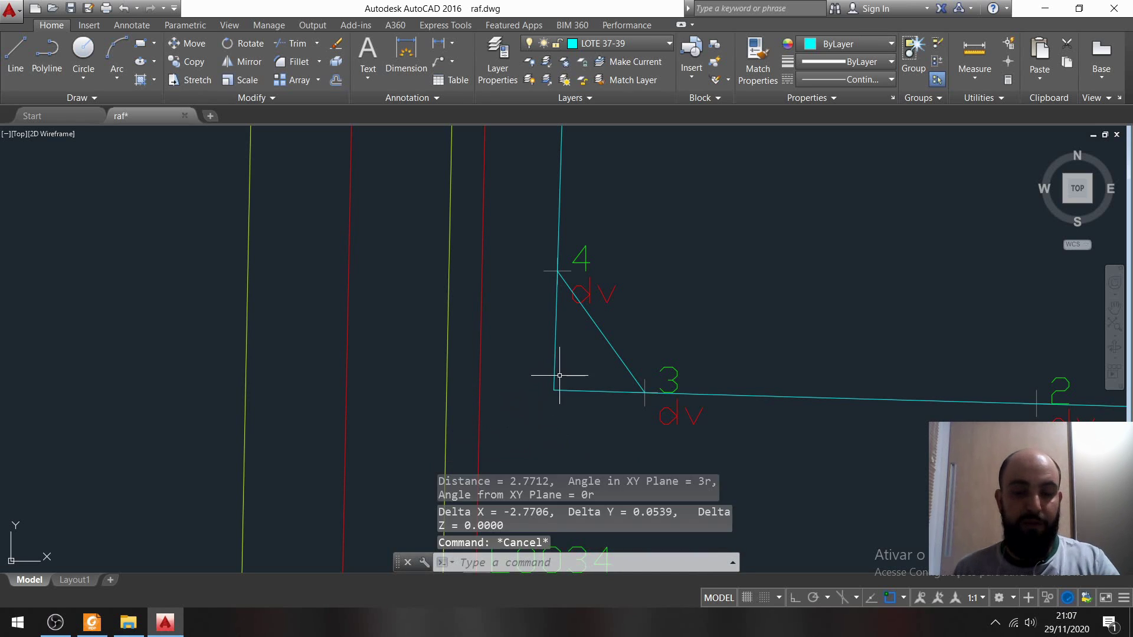
{"action": "scroll", "coordinate": [618, 346], "scroll_direction": "down", "scroll_amount": 8}
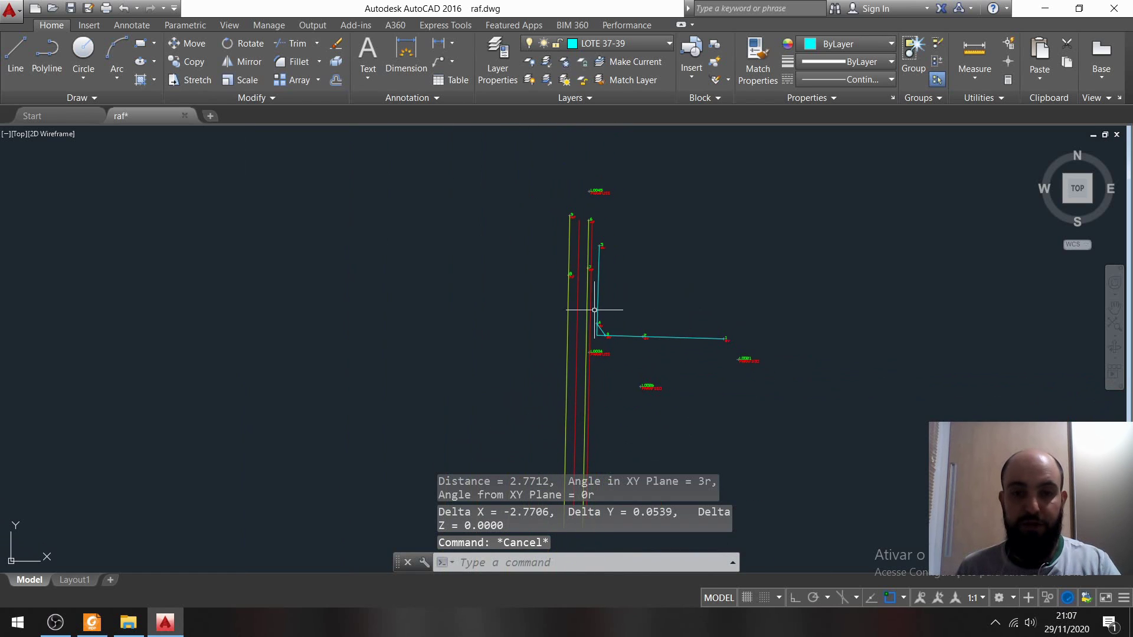
{"action": "scroll", "coordinate": [679, 330], "scroll_direction": "up", "scroll_amount": 3}
{"action": "scroll", "coordinate": [564, 304], "scroll_direction": "up", "scroll_amount": 2}
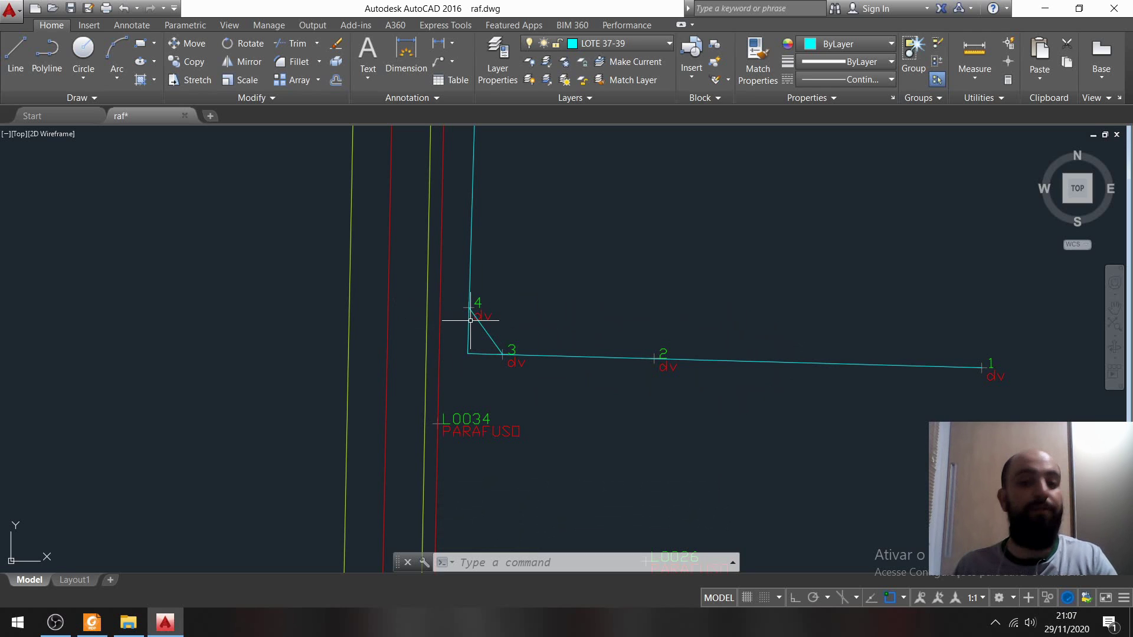
{"action": "mouse_move", "coordinate": [534, 282]}
{"action": "middle_mouse_down"}
{"action": "mouse_move", "coordinate": [513, 311]}
{"action": "mouse_move", "coordinate": [440, 351]}
{"action": "mouse_move", "coordinate": [428, 330]}
{"action": "middle_mouse_up"}
{"action": "scroll", "coordinate": [488, 320], "scroll_direction": "down", "scroll_amount": 2}
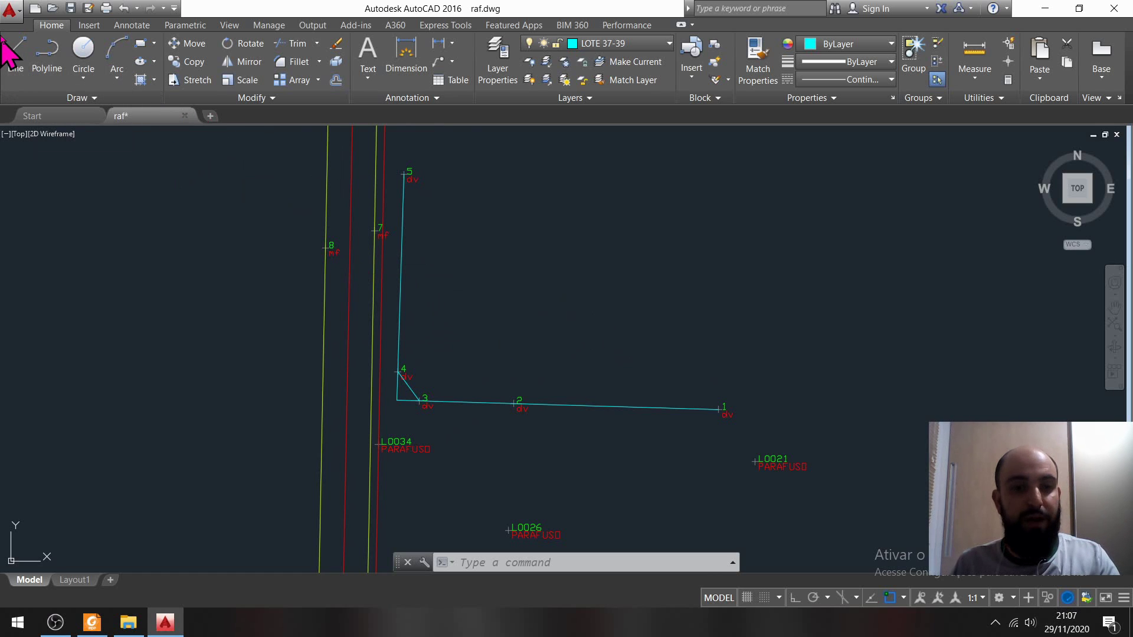
{"action": "left_click", "coordinate": [13, 52]}
{"action": "middle_click_drag", "start_coordinate": [419, 467], "coordinate": [441, 362]}
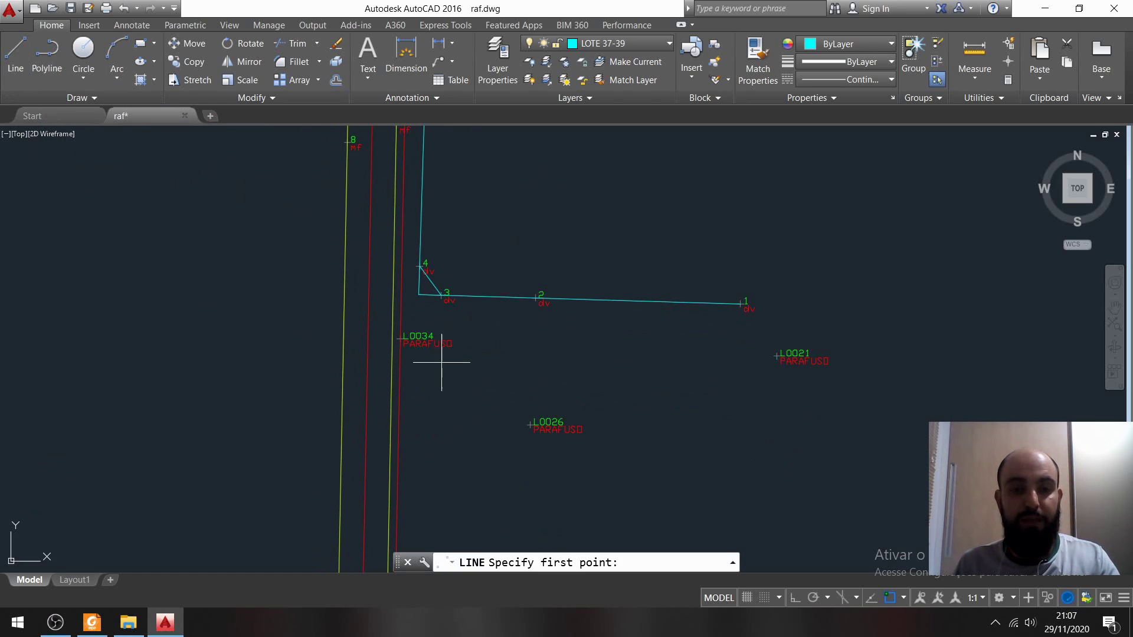
{"action": "left_click", "coordinate": [217, 532]}
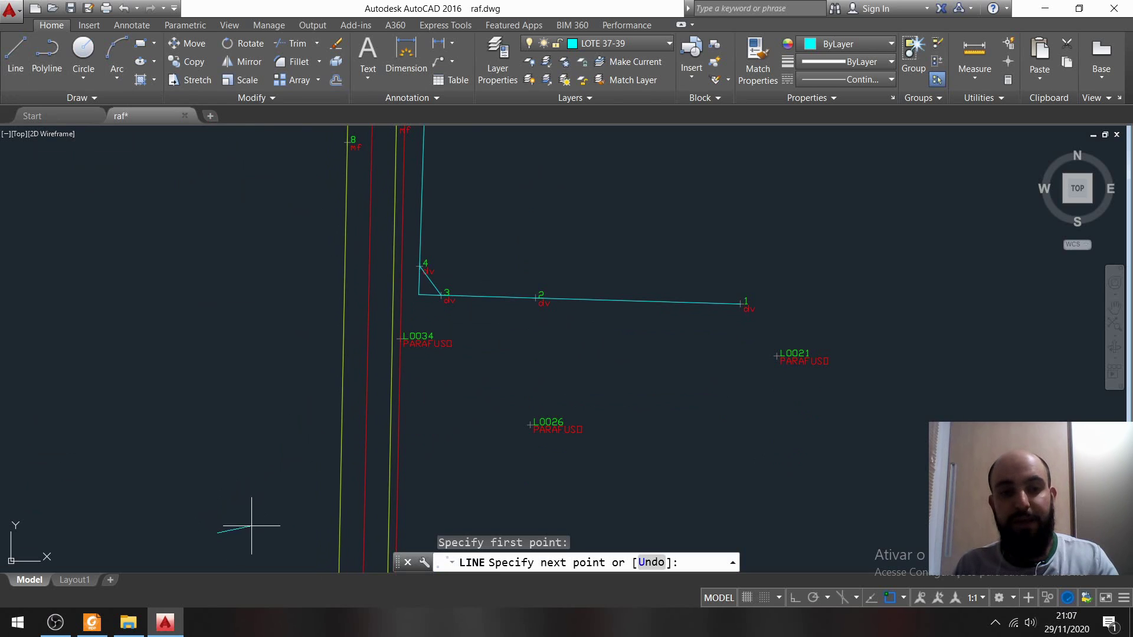
{"action": "left_click", "coordinate": [854, 539]}
{"action": "key", "text": "Return"}
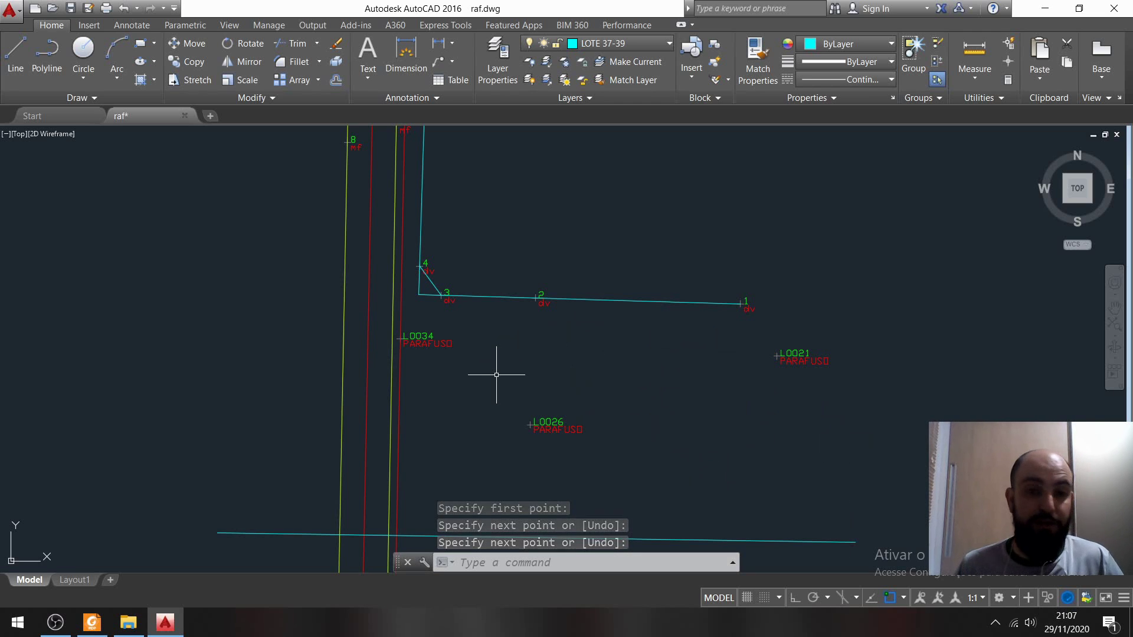
{"action": "middle_click_drag", "start_coordinate": [539, 268], "coordinate": [522, 384]}
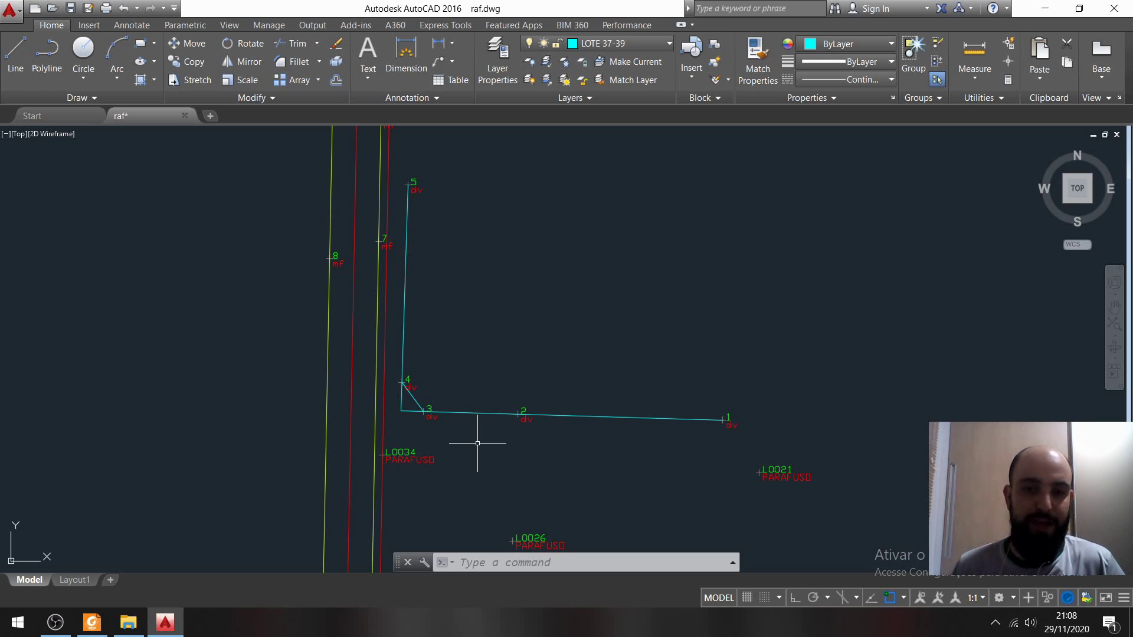
{"action": "middle_click_drag", "start_coordinate": [493, 451], "coordinate": [484, 313]}
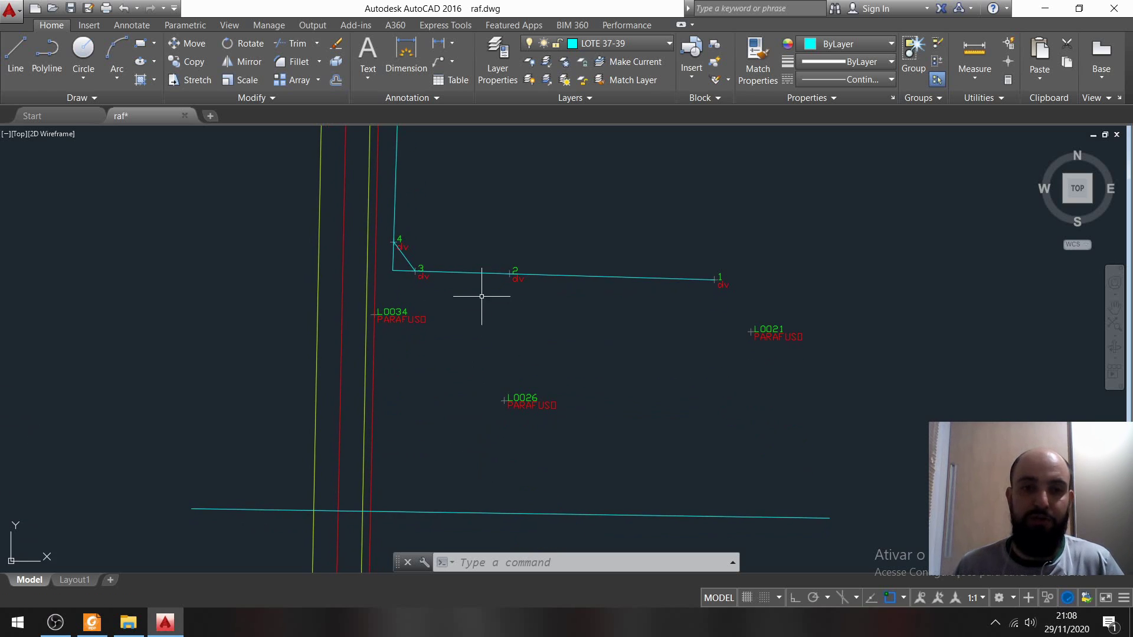
{"action": "mouse_move", "coordinate": [496, 217]}
{"action": "middle_mouse_down"}
{"action": "mouse_move", "coordinate": [466, 294]}
{"action": "mouse_move", "coordinate": [423, 321]}
{"action": "mouse_move", "coordinate": [432, 290]}
{"action": "middle_mouse_up"}
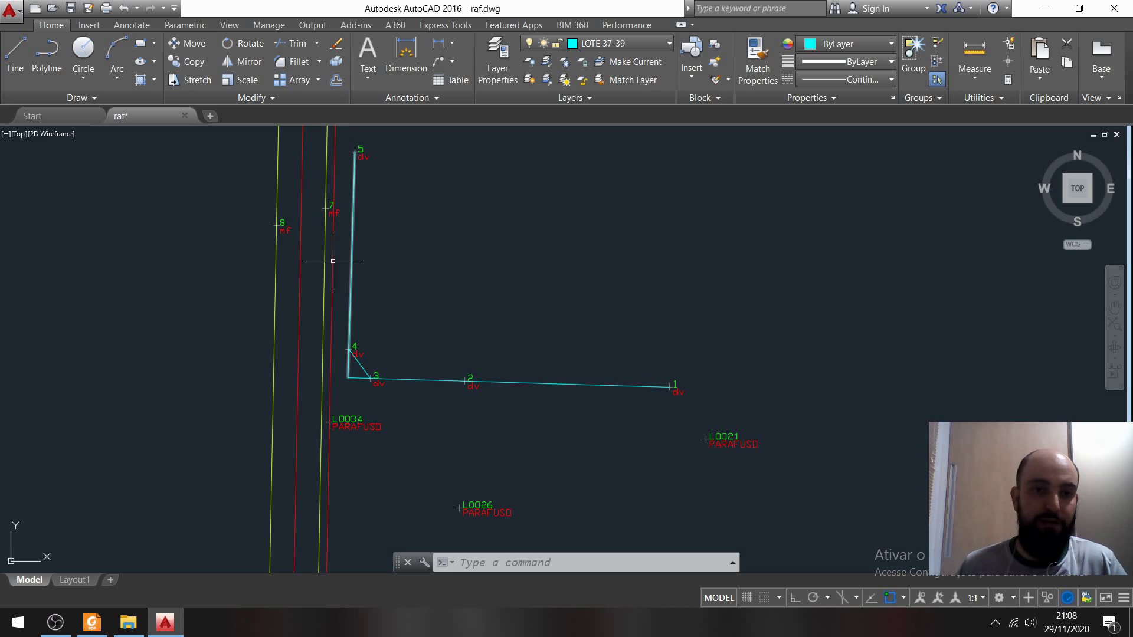
{"action": "middle_click_drag", "start_coordinate": [495, 285], "coordinate": [511, 237]}
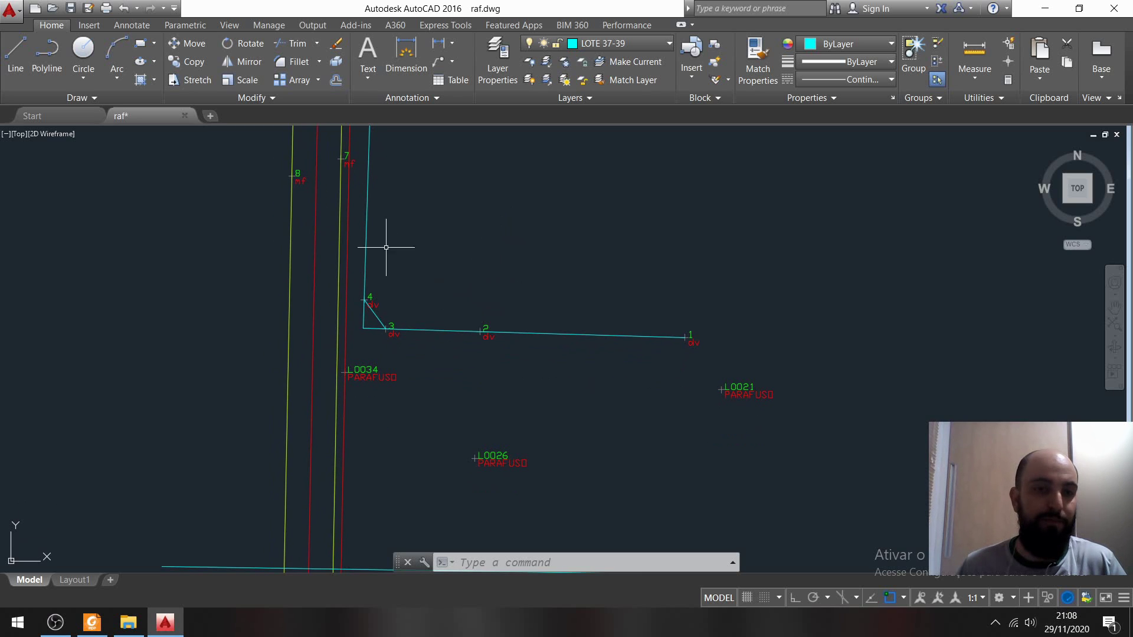
{"action": "type", "text": "EXT"}
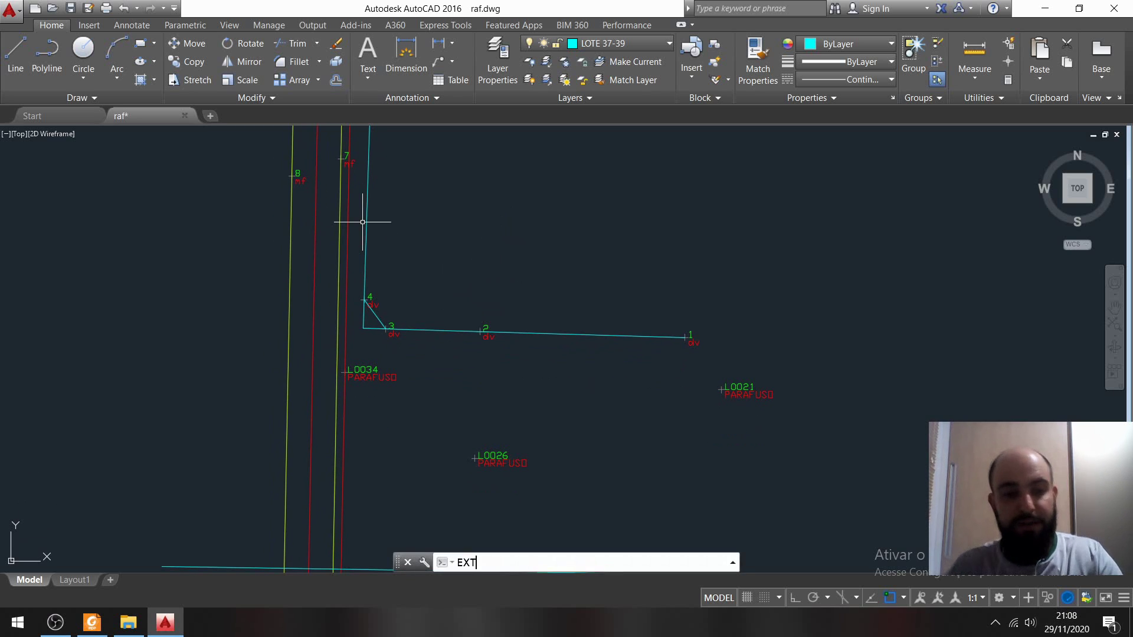
{"action": "key", "text": "Return"}
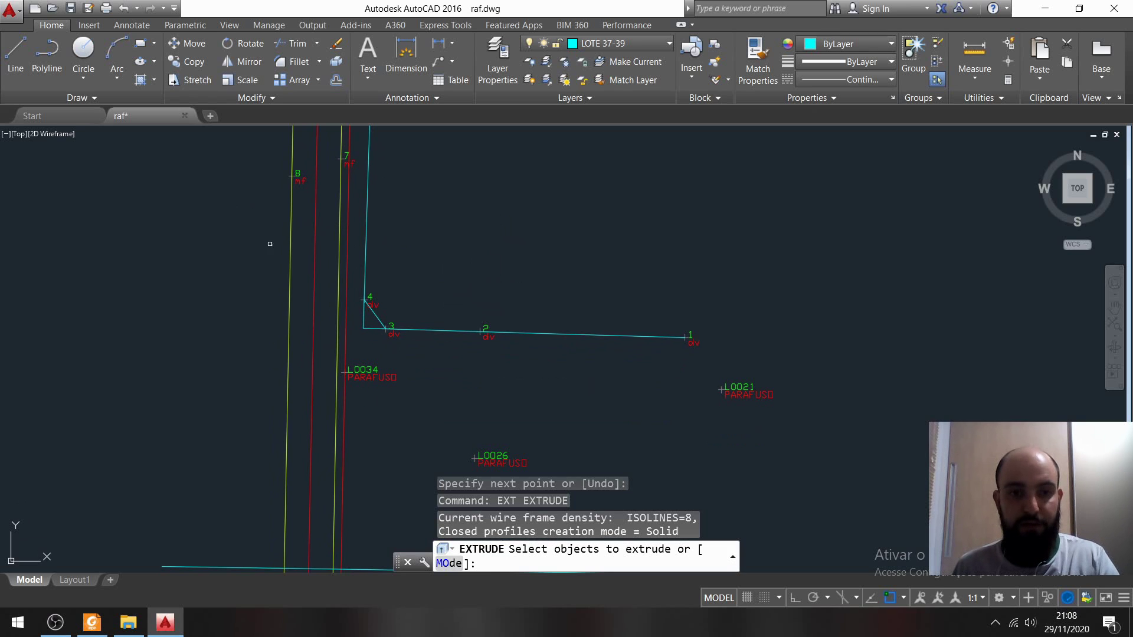
{"action": "scroll", "coordinate": [364, 280], "scroll_direction": "down", "scroll_amount": 2}
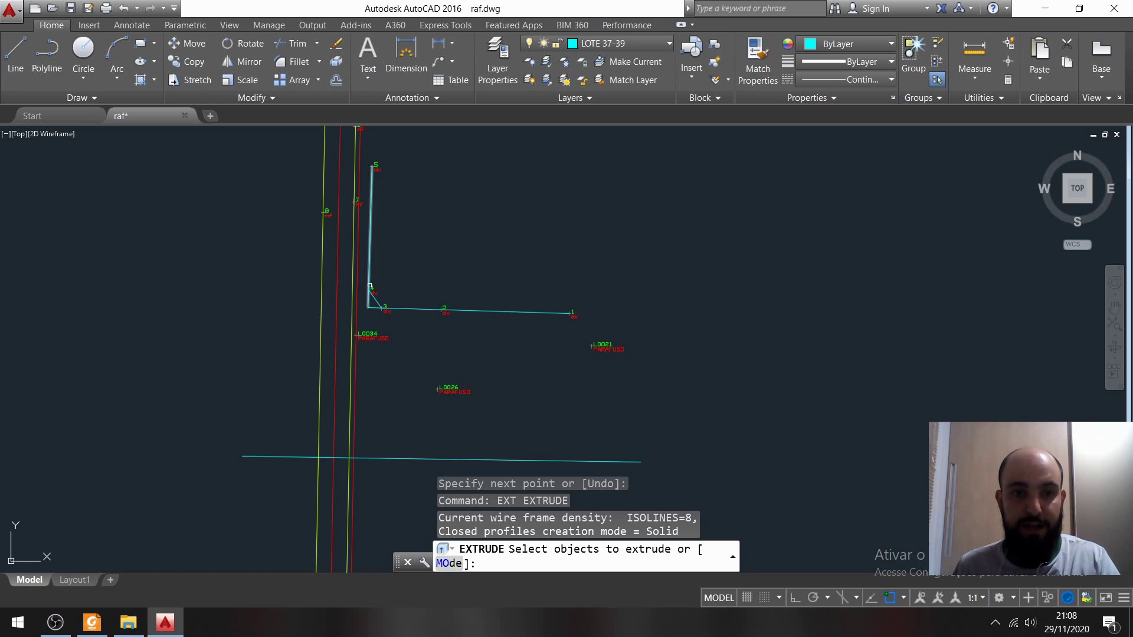
{"action": "key", "text": "Return"}
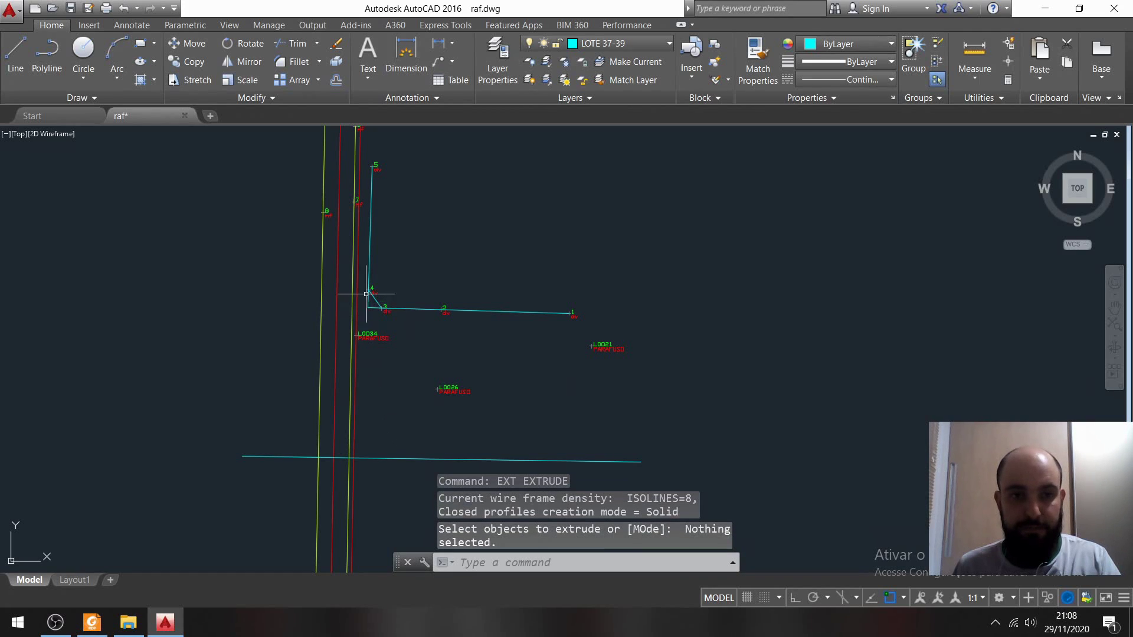
Step: Extend the near-vertical lot line through points 4 and 5 down to the lower cyan boundary line
{"action": "type", "text": "ex"}
{"action": "key", "text": "Return"}
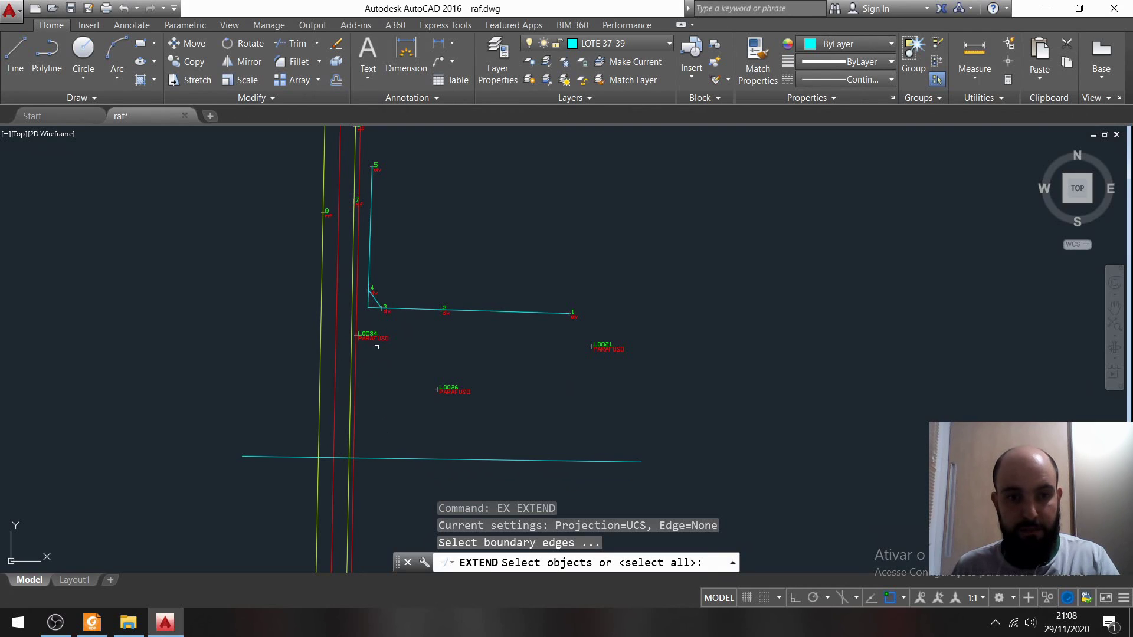
{"action": "left_click", "coordinate": [408, 459]}
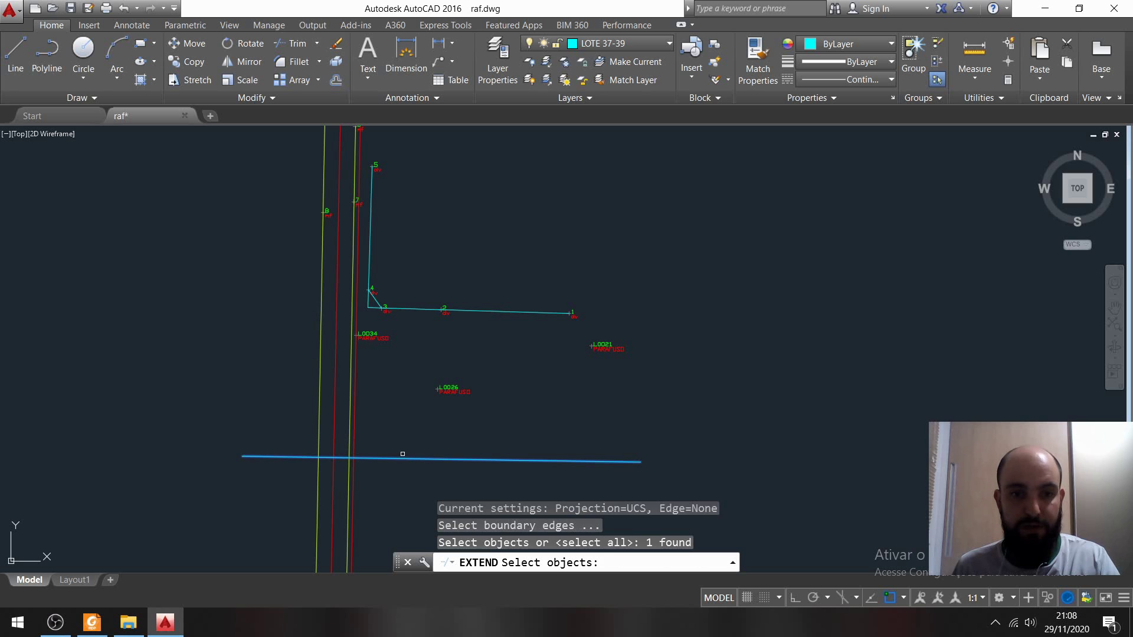
{"action": "key", "text": "Return"}
{"action": "left_click", "coordinate": [344, 291]}
{"action": "left_click", "coordinate": [370, 295]}
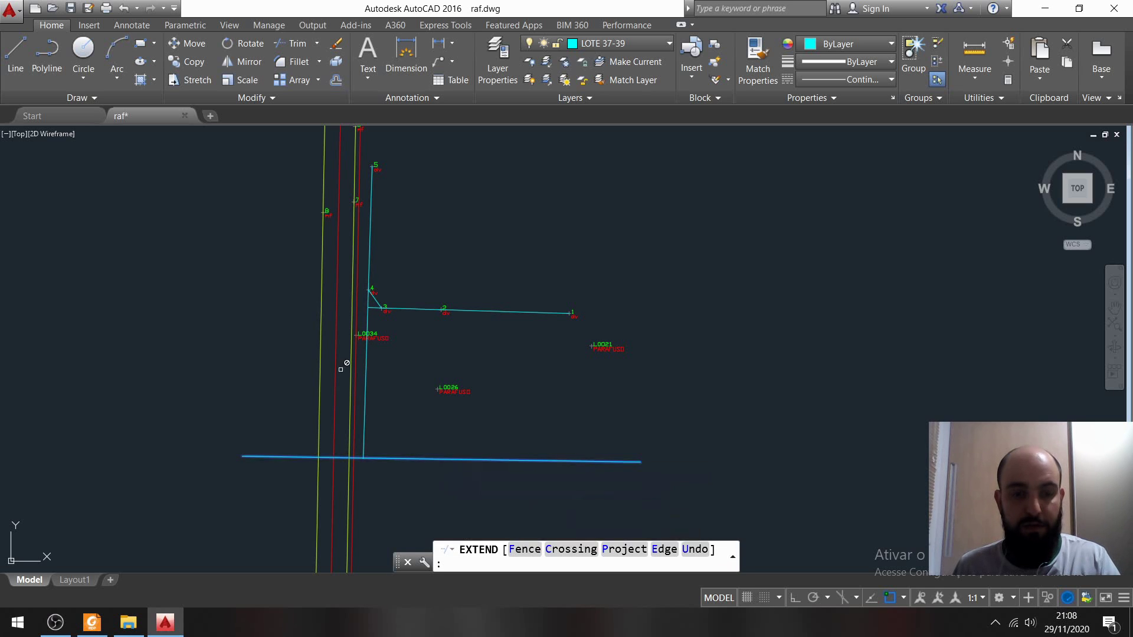
{"action": "key", "text": "Escape"}
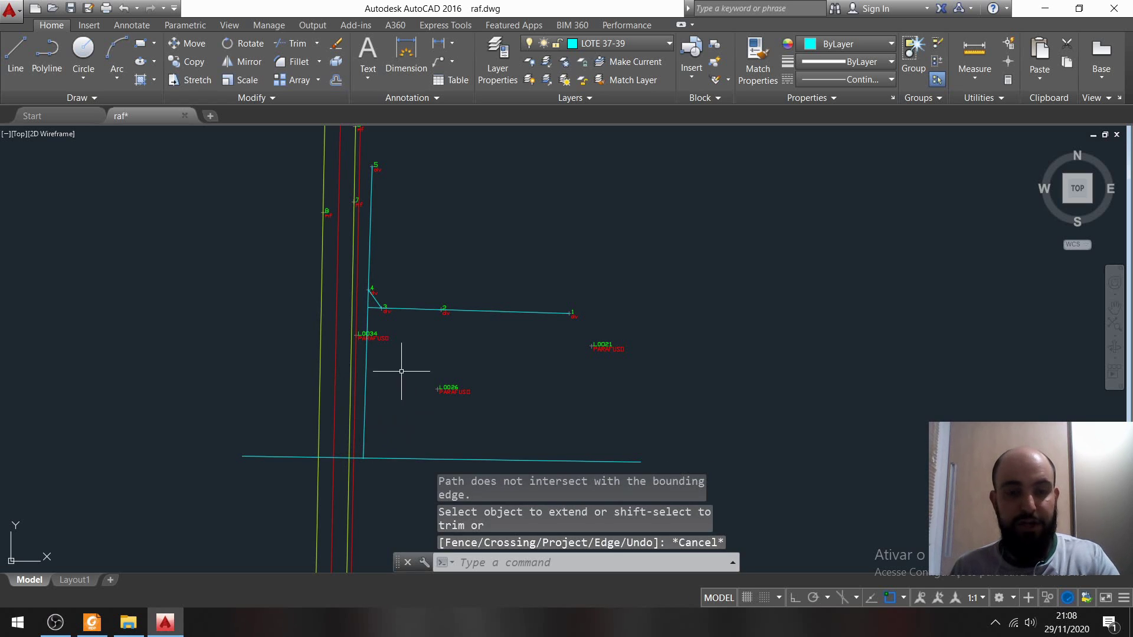
Step: Offset the extended lot line through points 4 and 5 by 27 toward point 1
{"action": "scroll", "coordinate": [404, 389], "scroll_direction": "up", "scroll_amount": 4}
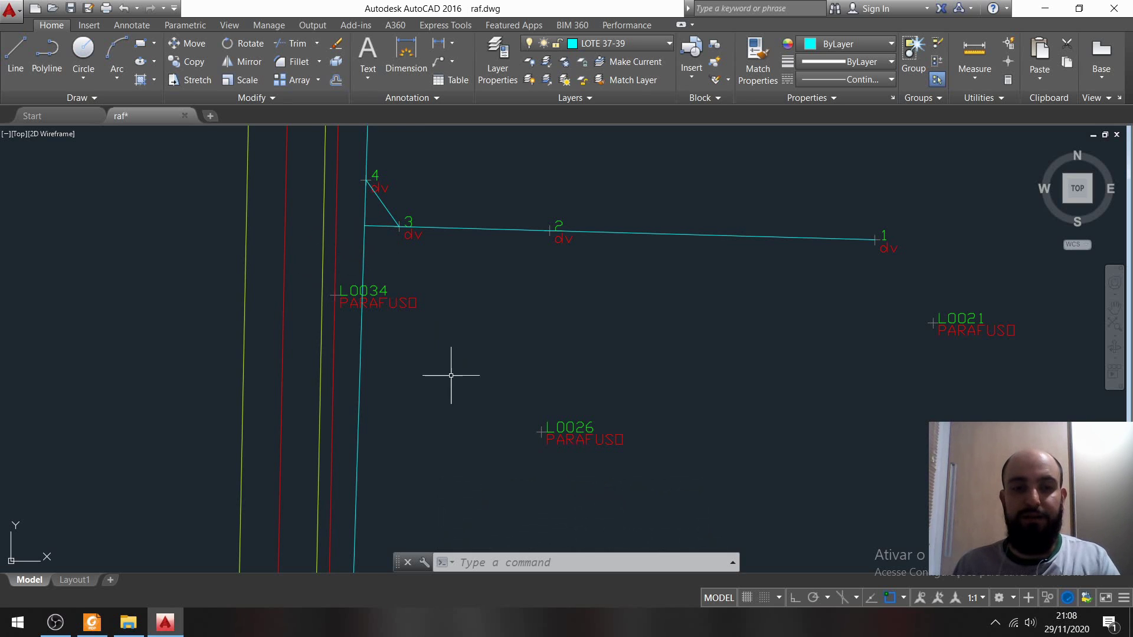
{"action": "scroll", "coordinate": [440, 383], "scroll_direction": "down", "scroll_amount": 2}
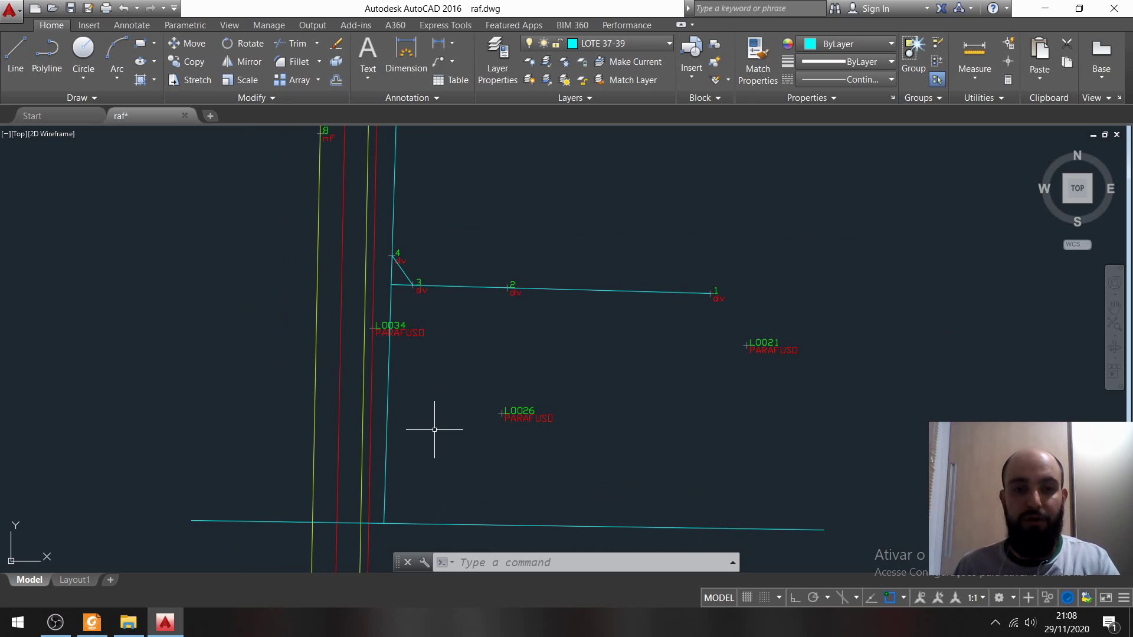
{"action": "left_click", "coordinate": [388, 396]}
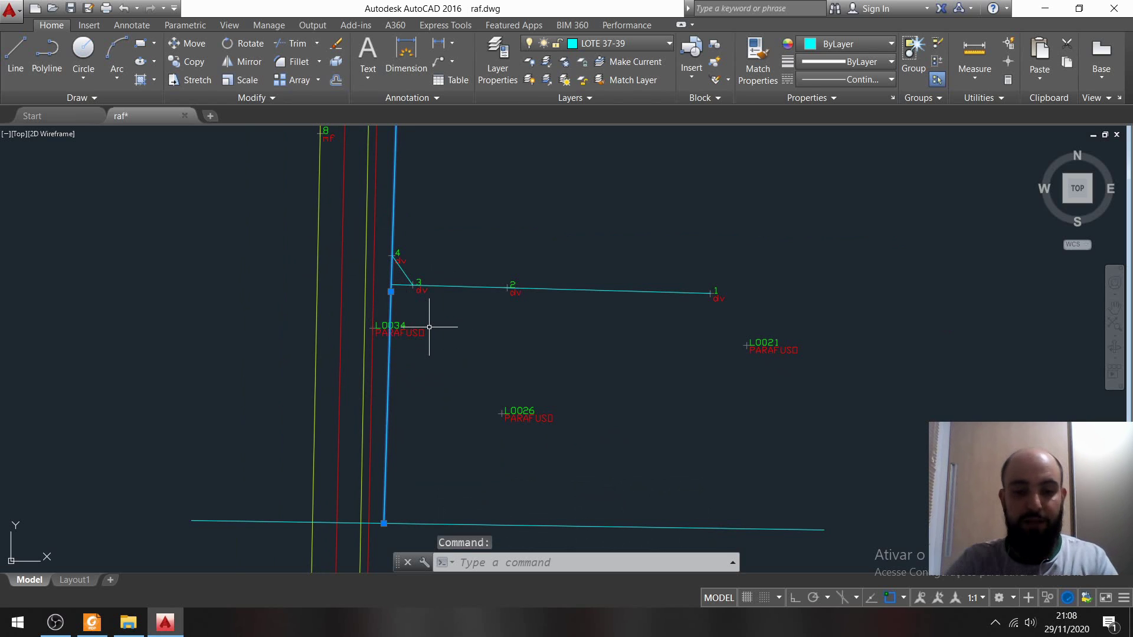
{"action": "type", "text": "OFFSET"}
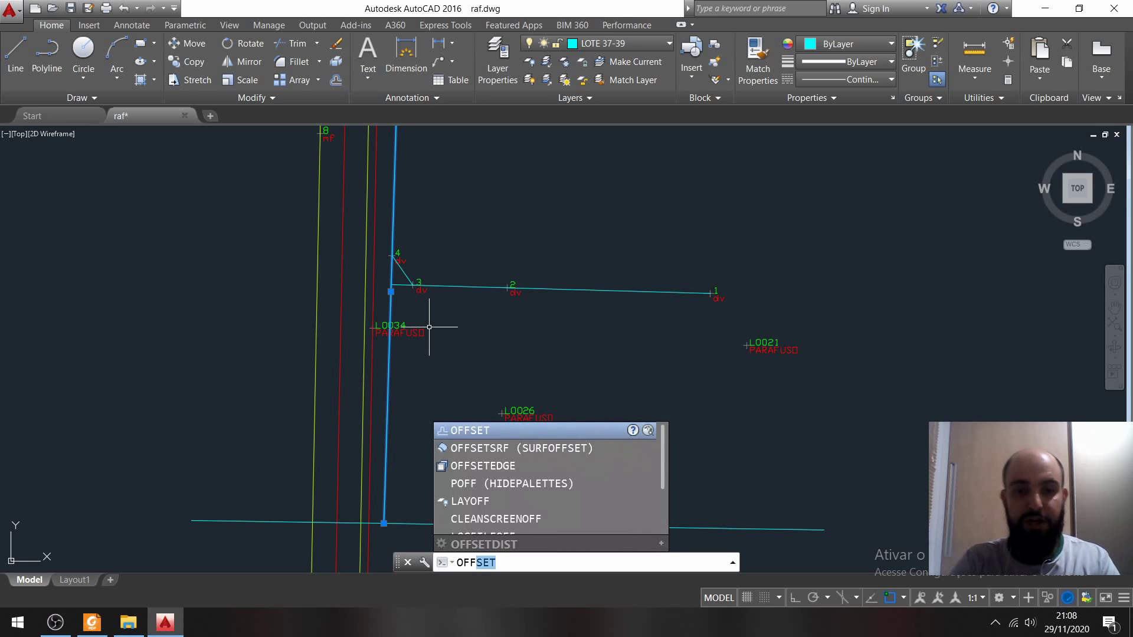
{"action": "key", "text": "Return"}
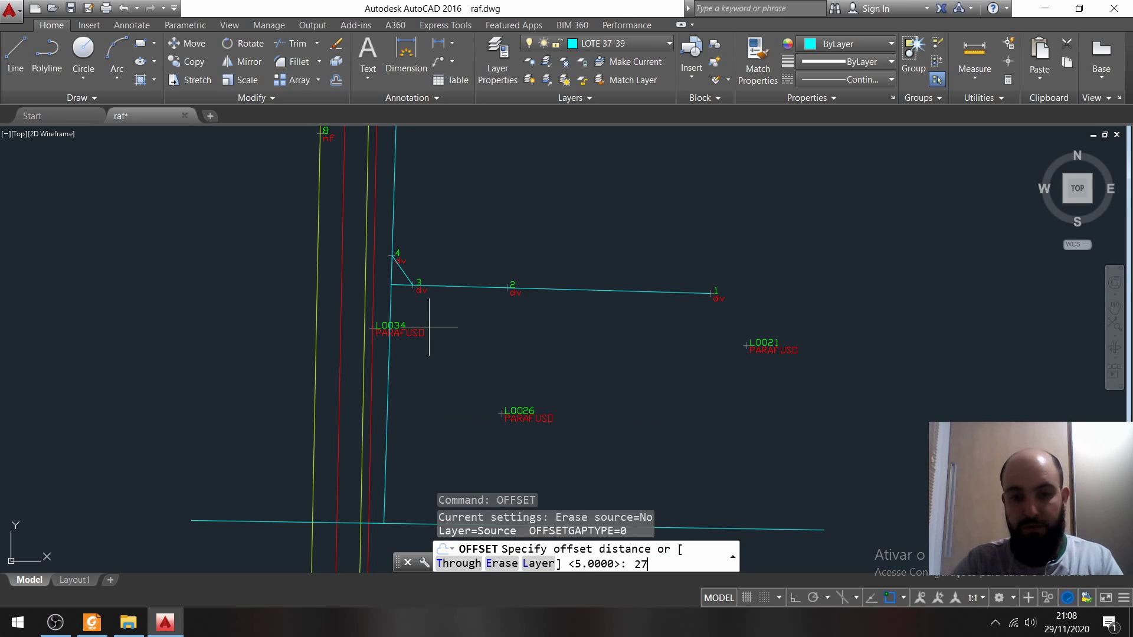
{"action": "key", "text": "Return"}
{"action": "left_click", "coordinate": [429, 326]}
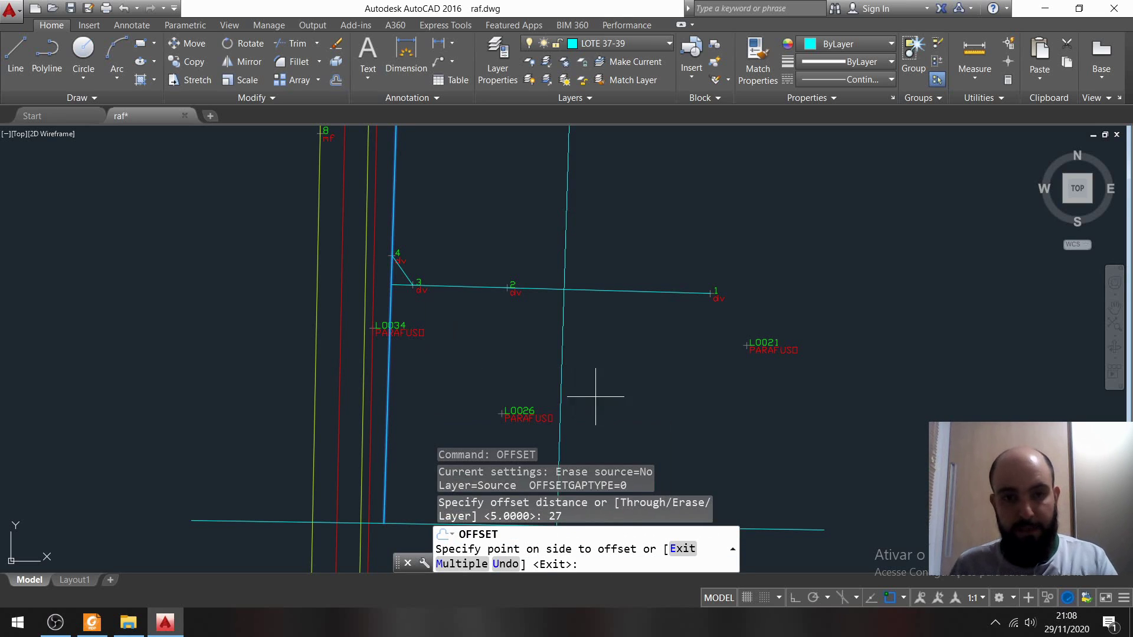
{"action": "left_click", "coordinate": [570, 354]}
{"action": "key", "text": "Escape"}
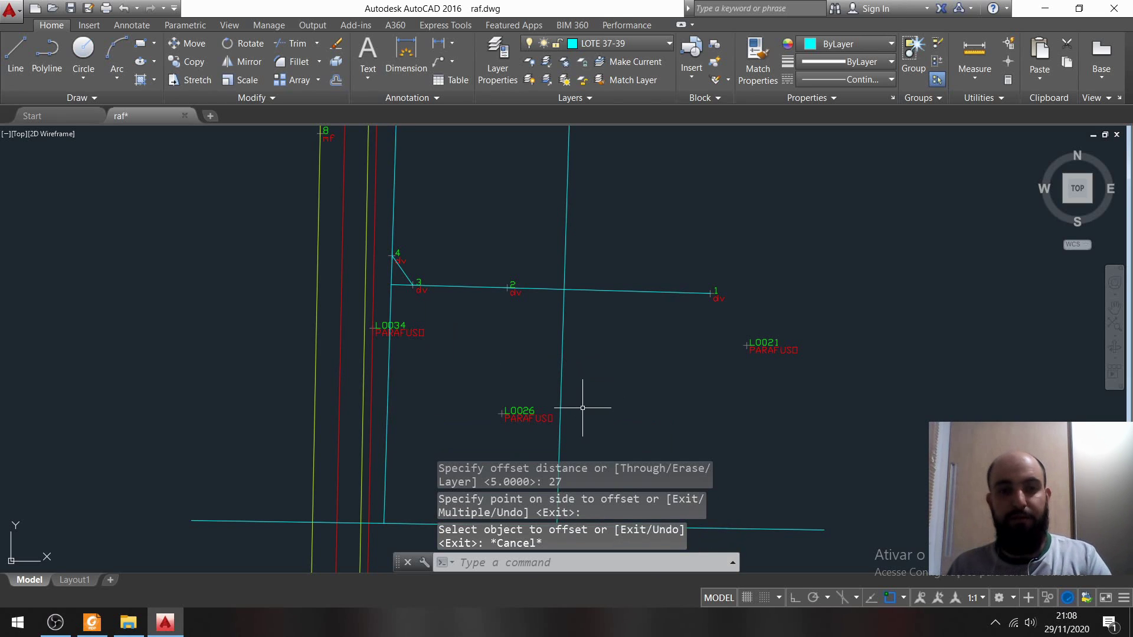
Step: Measure the perpendicular distance from the lot corner near point 3 to the adjacent red line
{"action": "middle_click_drag", "start_coordinate": [617, 394], "coordinate": [631, 278]}
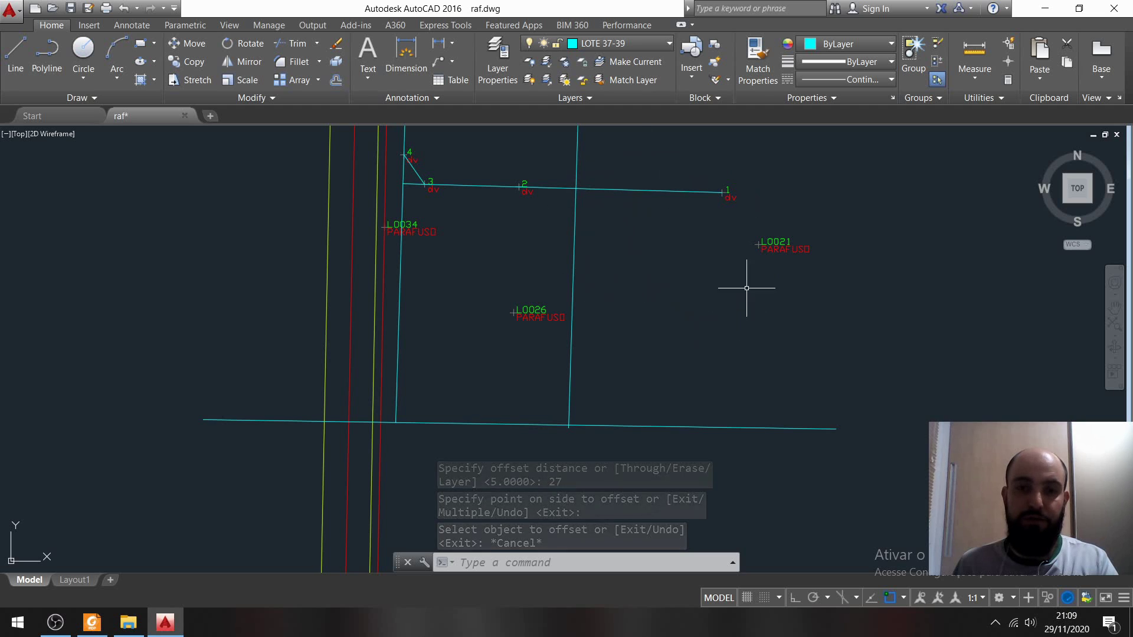
{"action": "middle_click_drag", "start_coordinate": [488, 197], "coordinate": [595, 305]}
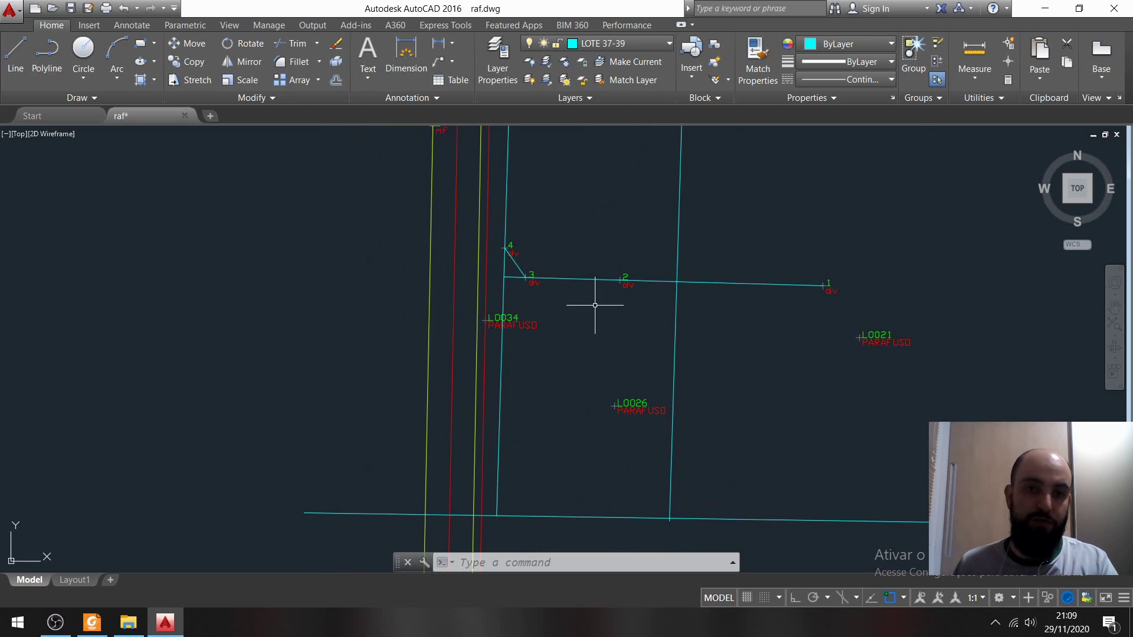
{"action": "scroll", "coordinate": [508, 277], "scroll_direction": "up", "scroll_amount": 7}
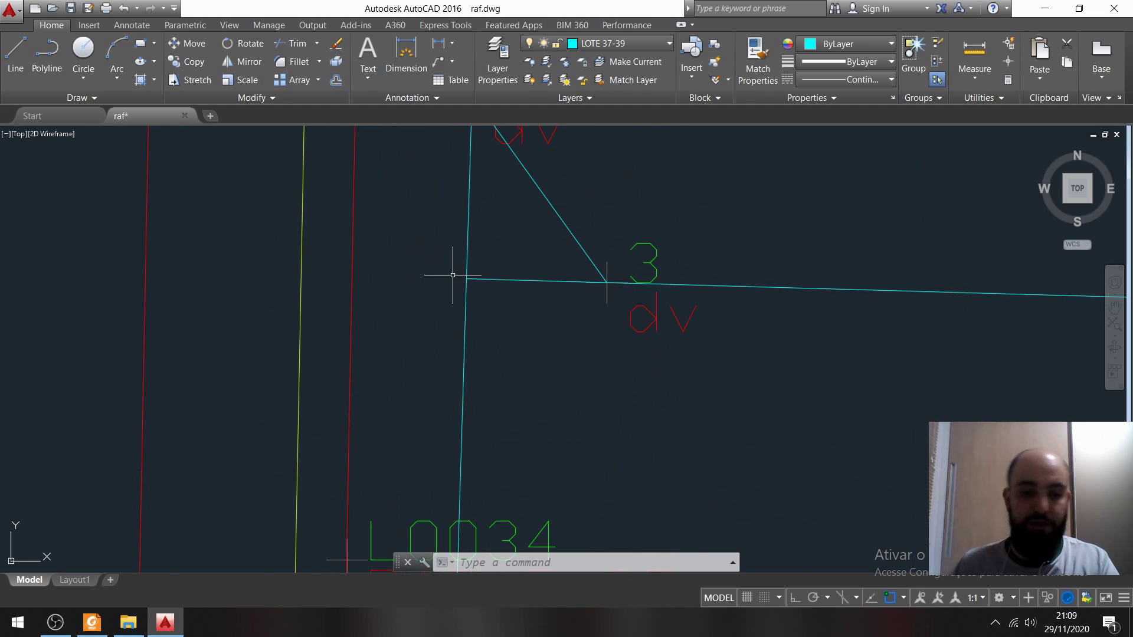
{"action": "type", "text": "dist"}
{"action": "key", "text": "Return"}
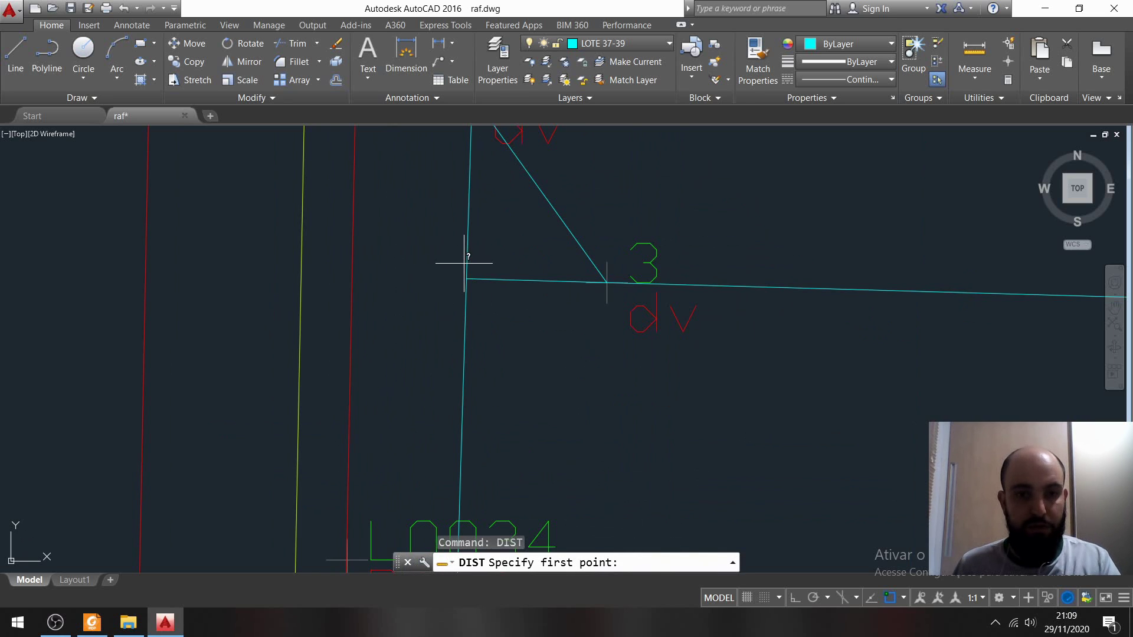
{"action": "left_click", "coordinate": [466, 279]}
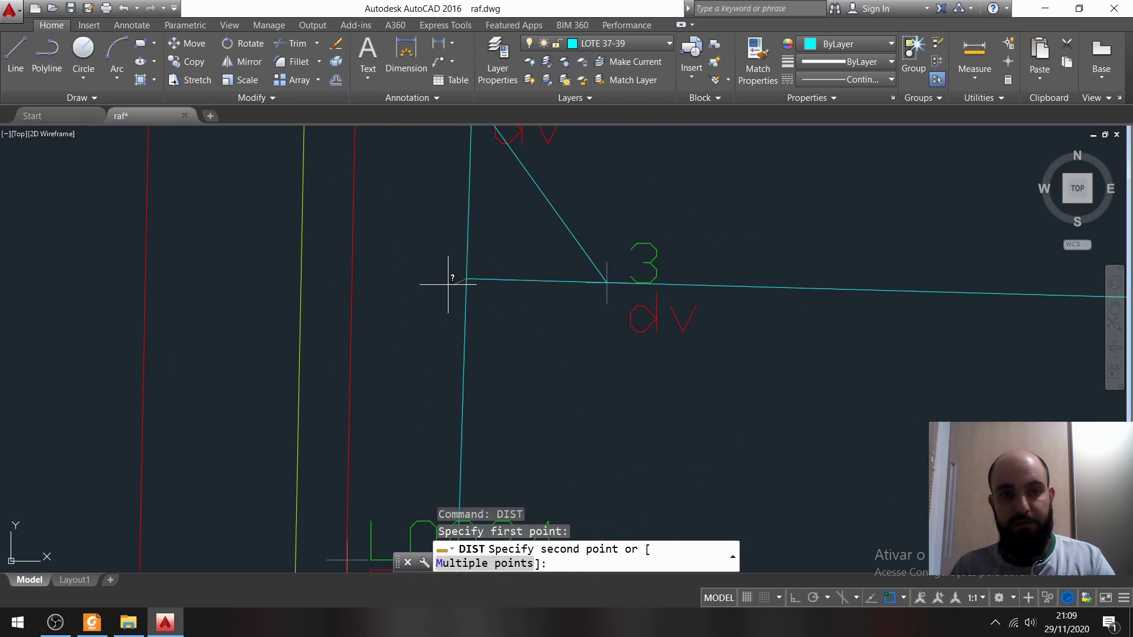
{"action": "right_click", "coordinate": [353, 277], "text": "shift"}
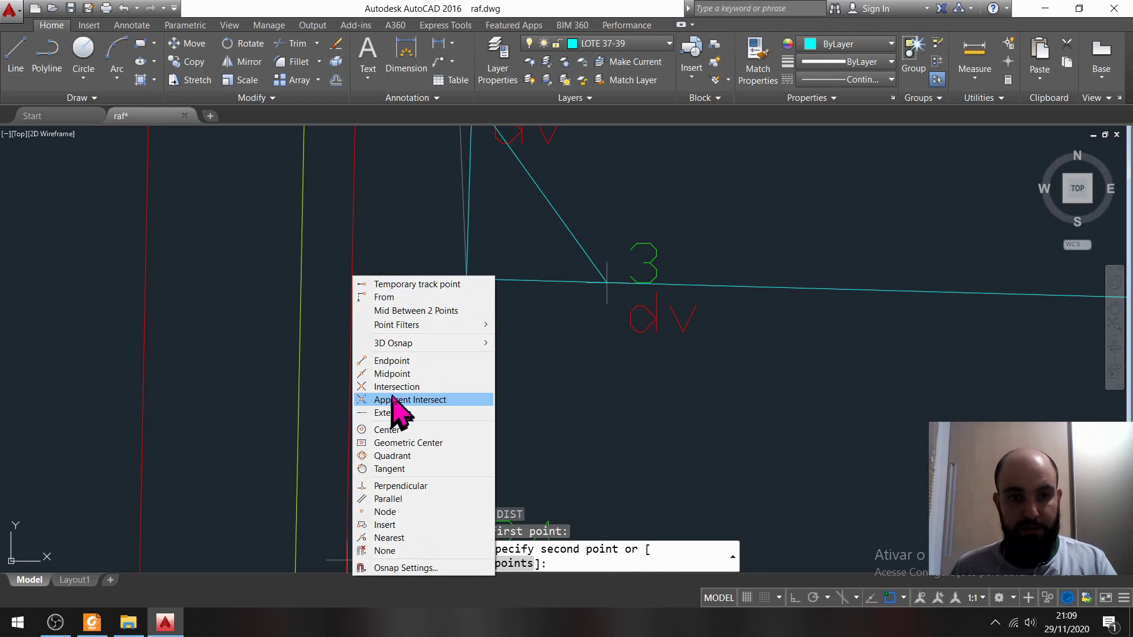
{"action": "left_click", "coordinate": [411, 485]}
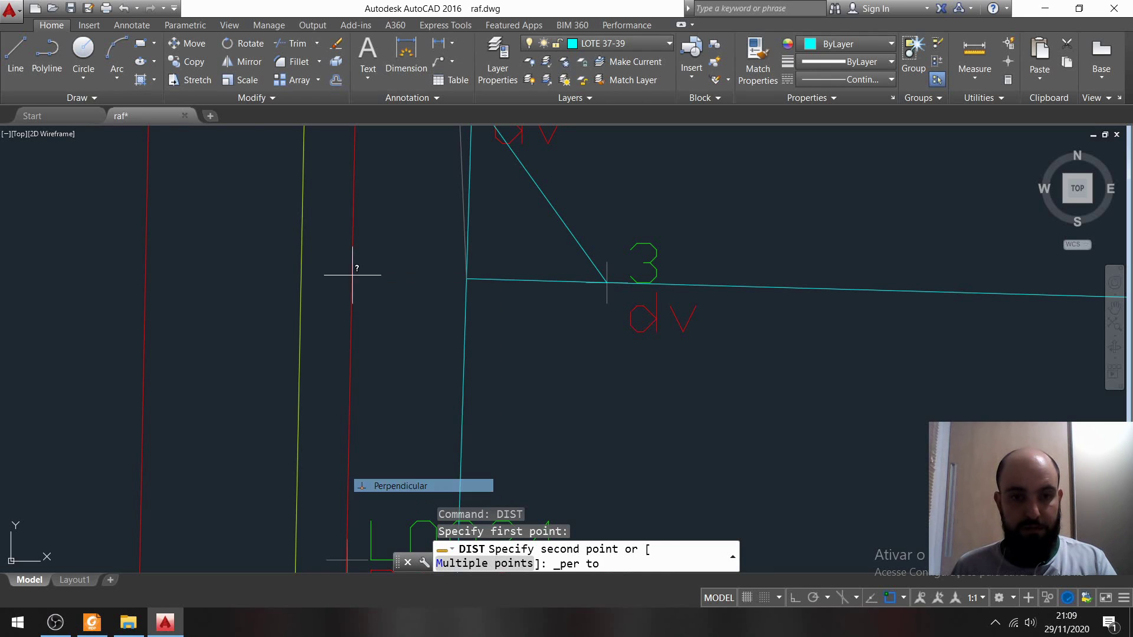
{"action": "left_click", "coordinate": [350, 325]}
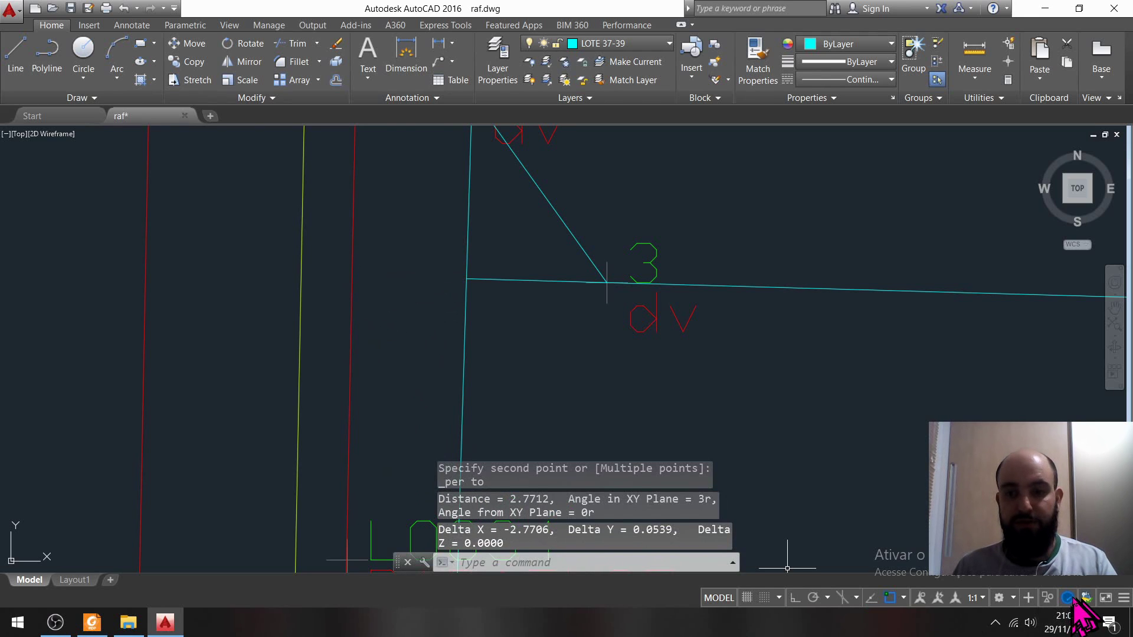
Step: Examine the lot corner near points 3 and 4 and how the offset line crosses the lot boundaries
{"action": "left_click", "coordinate": [903, 598]}
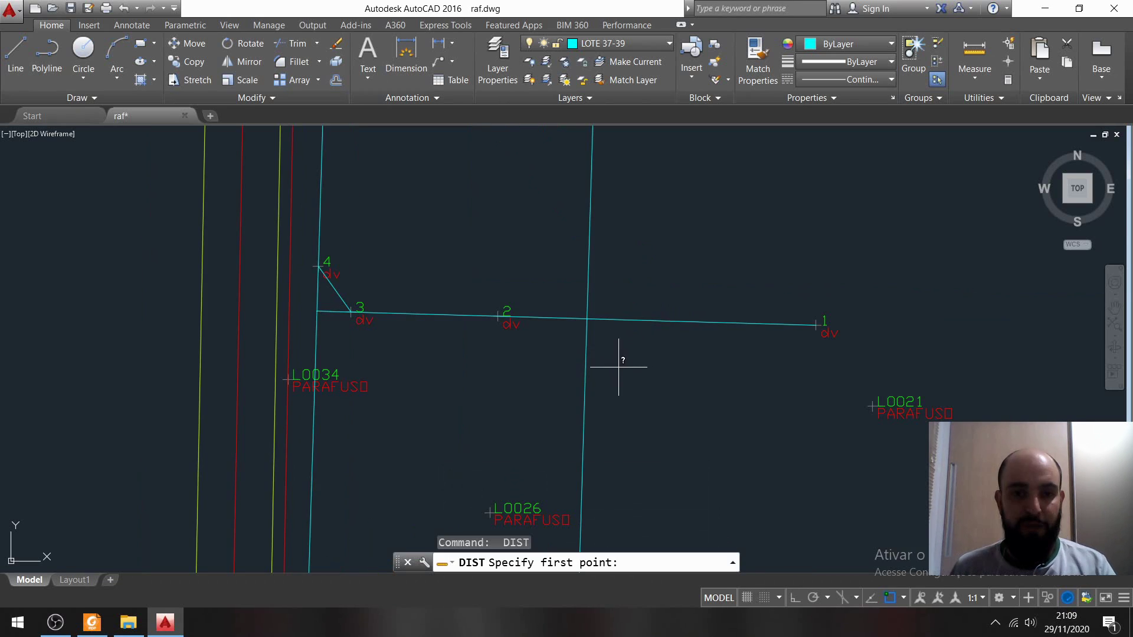
{"action": "middle_click_drag", "start_coordinate": [619, 367], "coordinate": [753, 322]}
{"action": "mouse_move", "coordinate": [678, 384]}
{"action": "middle_mouse_down"}
{"action": "mouse_move", "coordinate": [688, 360]}
{"action": "mouse_move", "coordinate": [719, 379]}
{"action": "mouse_move", "coordinate": [706, 405]}
{"action": "middle_mouse_up"}
{"action": "scroll", "coordinate": [488, 287], "scroll_direction": "up", "scroll_amount": 4}
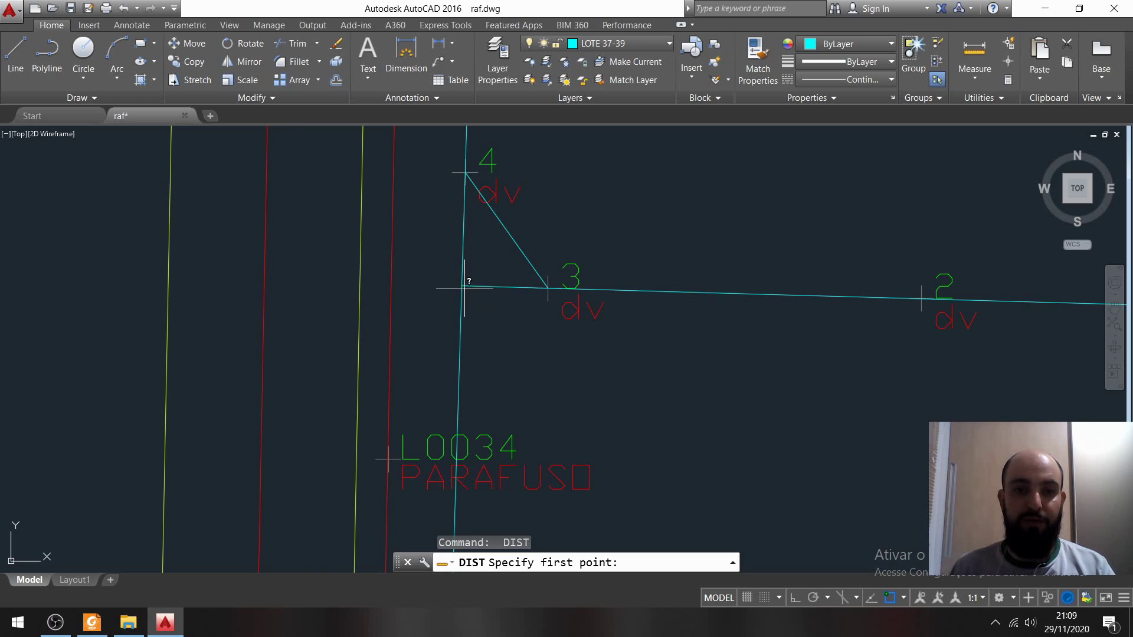
{"action": "scroll", "coordinate": [537, 304], "scroll_direction": "down", "scroll_amount": 8}
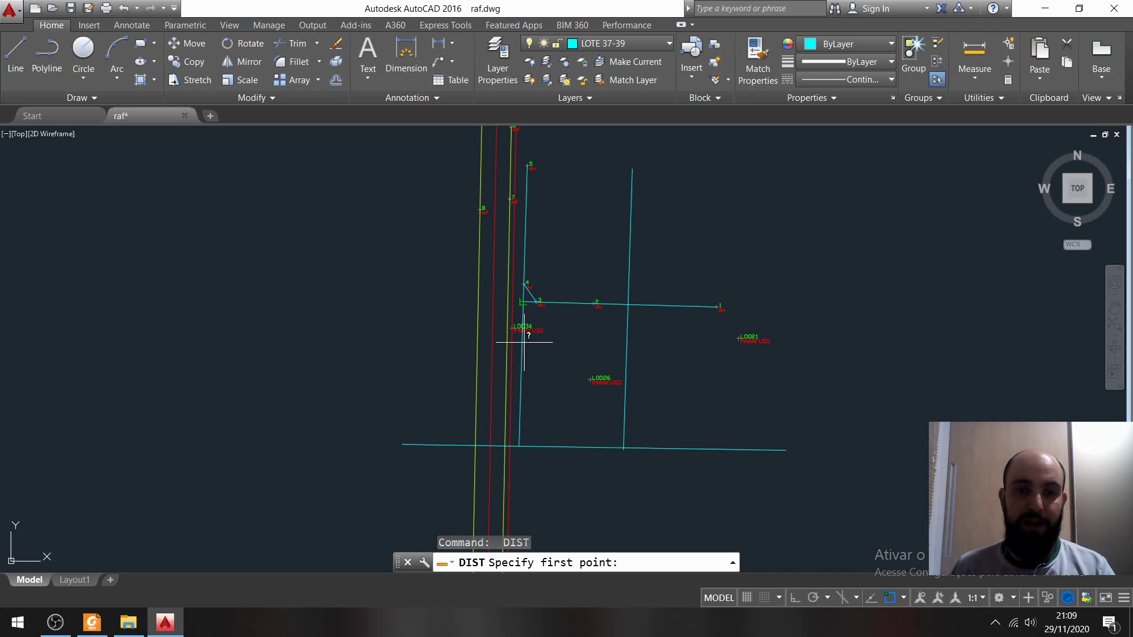
{"action": "scroll", "coordinate": [530, 334], "scroll_direction": "up", "scroll_amount": 4}
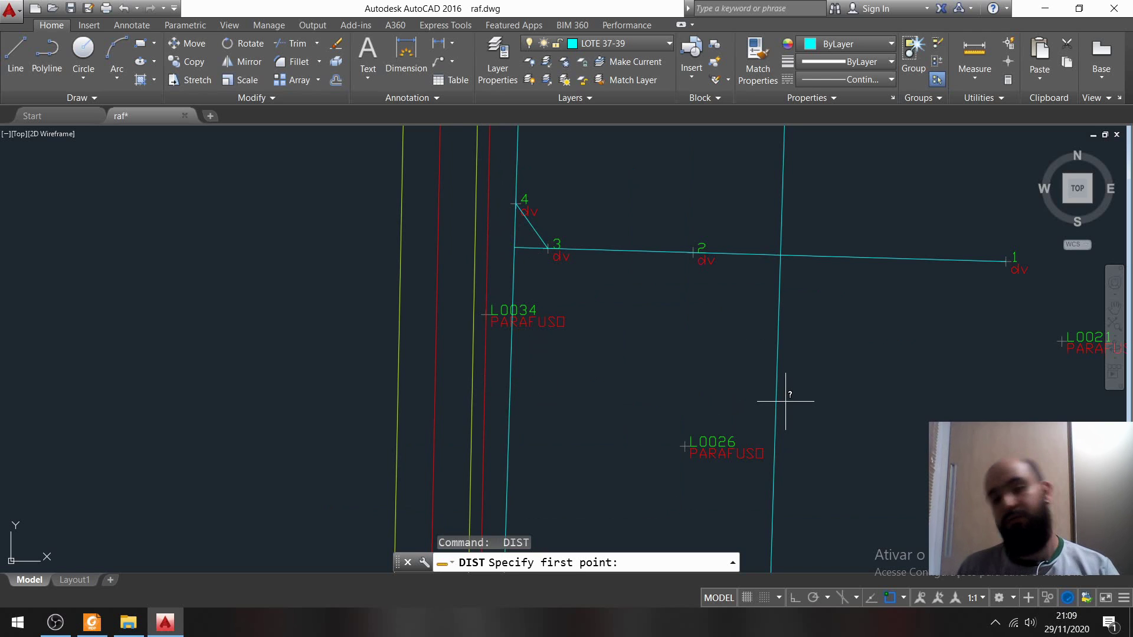
{"action": "scroll", "coordinate": [678, 240], "scroll_direction": "up", "scroll_amount": 1}
{"action": "scroll", "coordinate": [587, 331], "scroll_direction": "down", "scroll_amount": 3}
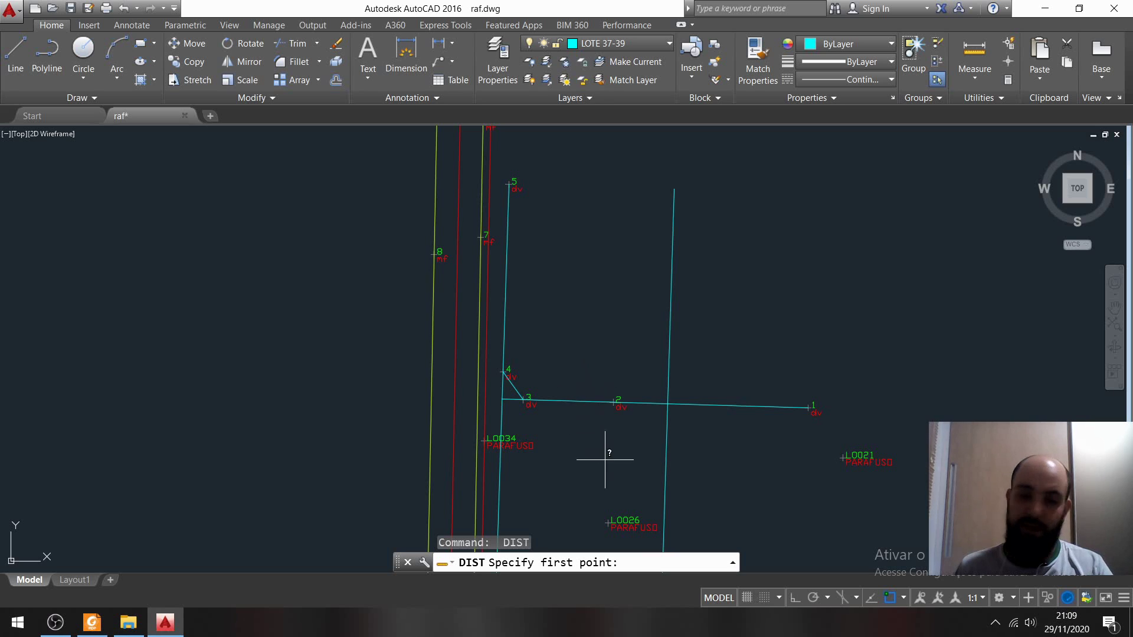
{"action": "middle_click_drag", "start_coordinate": [604, 460], "coordinate": [601, 378]}
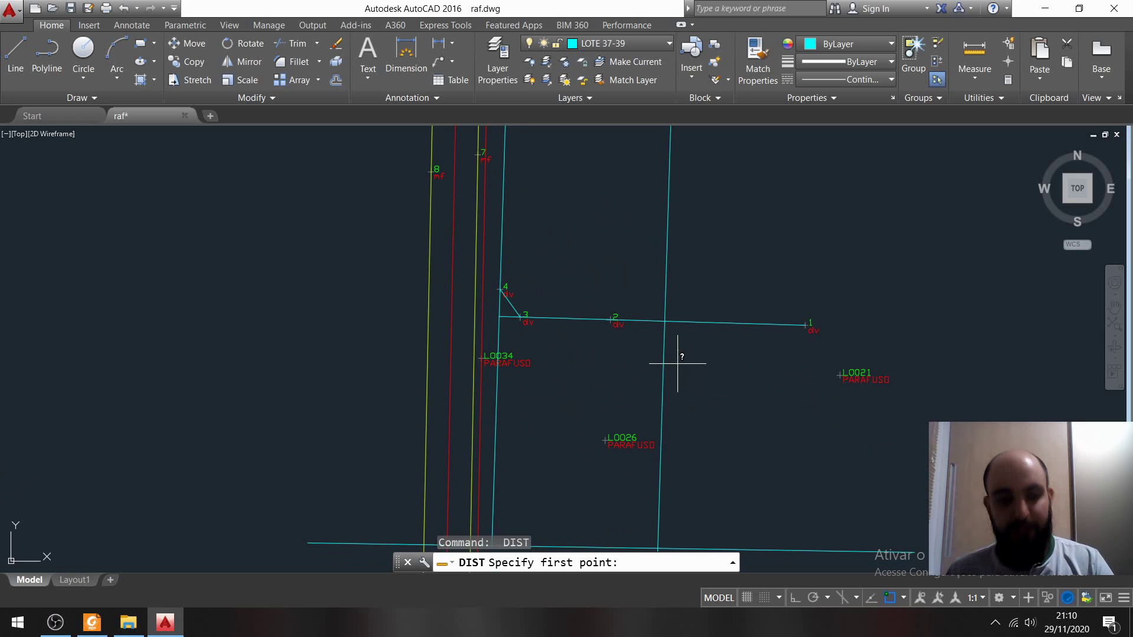
Step: Cancel the pending distance measurement and undo the 27 offset of the lot line
{"action": "key", "text": "ctrl+z"}
{"action": "key", "text": "ctrl+z"}
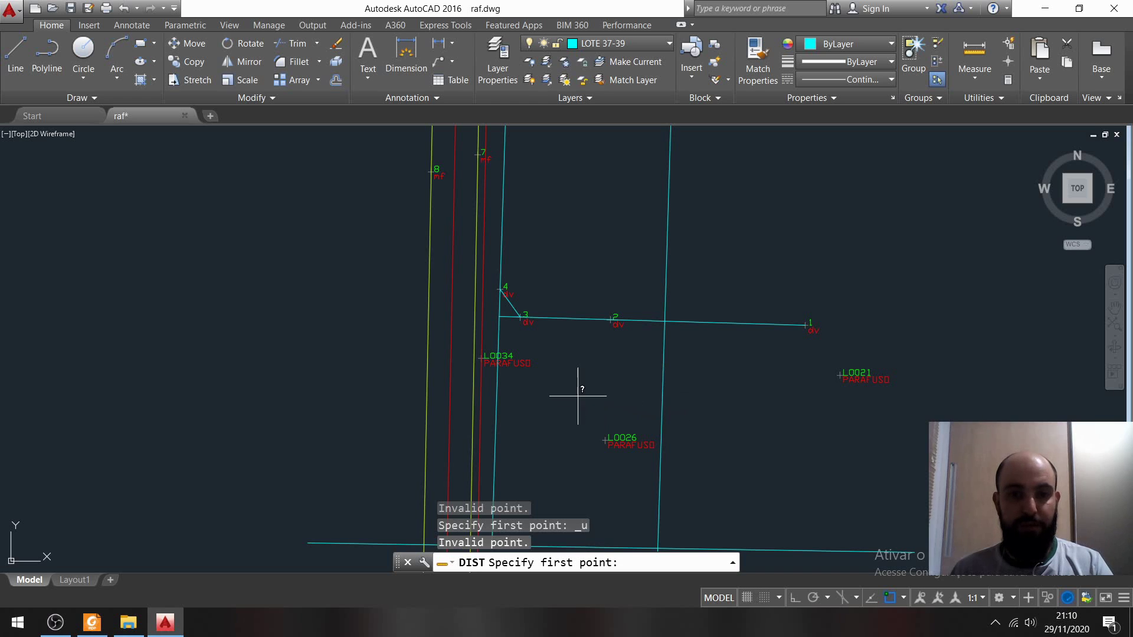
{"action": "key", "text": "Escape"}
{"action": "key", "text": "Escape"}
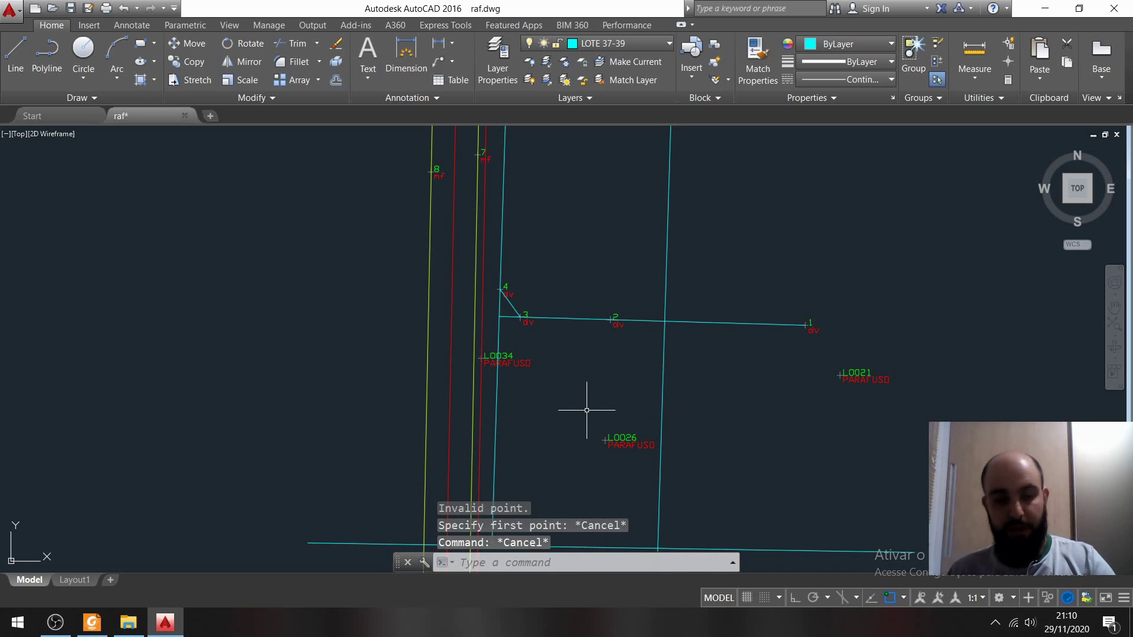
{"action": "key", "text": "ctrl+z"}
{"action": "key", "text": "ctrl+z"}
{"action": "key", "text": "ctrl+z"}
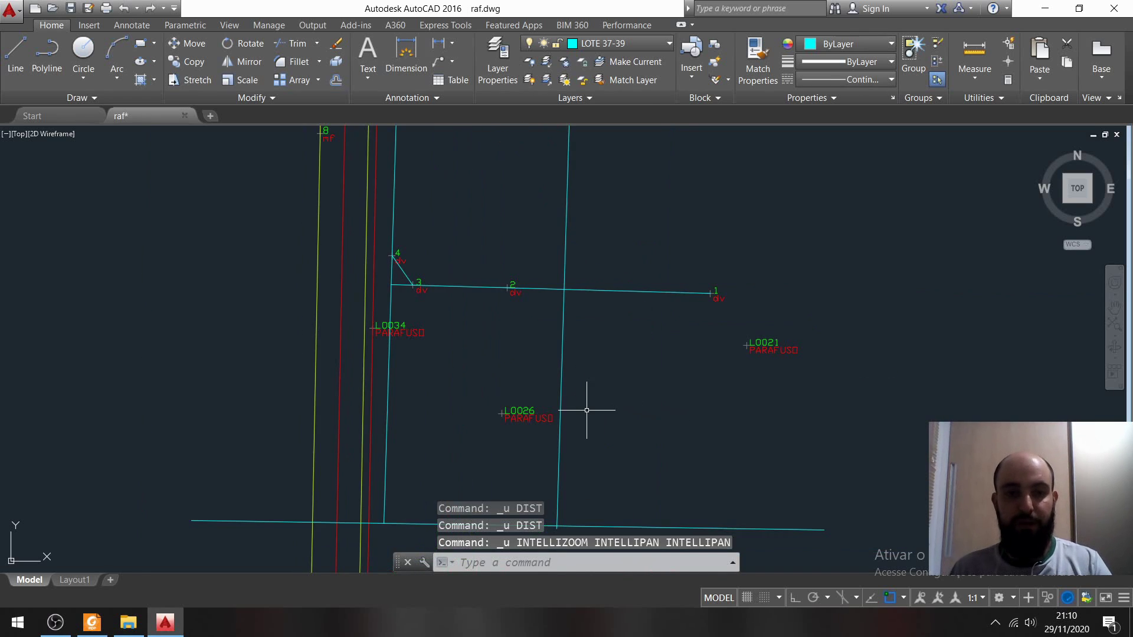
{"action": "key", "text": "ctrl+z"}
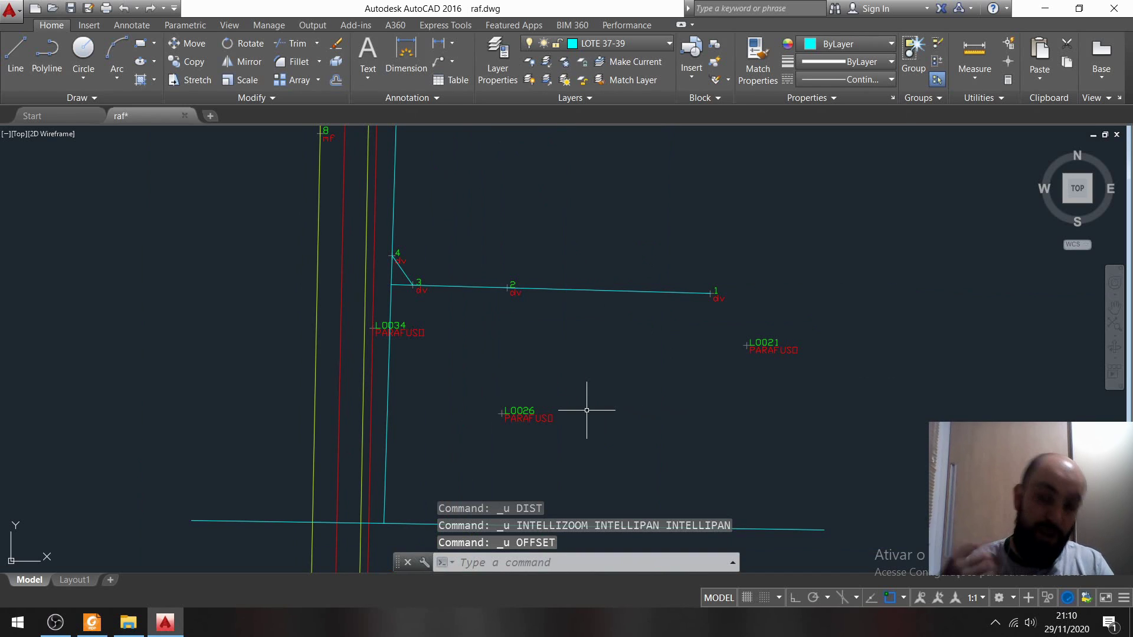
Step: Undo the extension of the lot line through points 4 and 5 to the lower boundary line
{"action": "key", "text": "ctrl+z"}
{"action": "key", "text": "ctrl+z"}
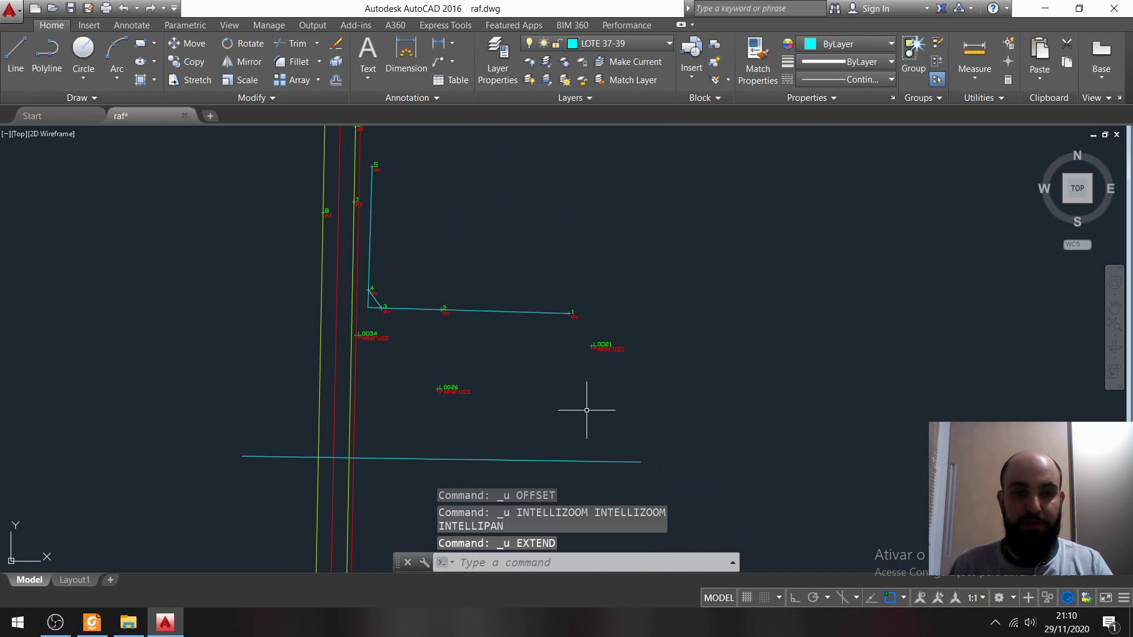
{"action": "key", "text": "ctrl+z"}
{"action": "key", "text": "ctrl+z"}
{"action": "key", "text": "ctrl+z"}
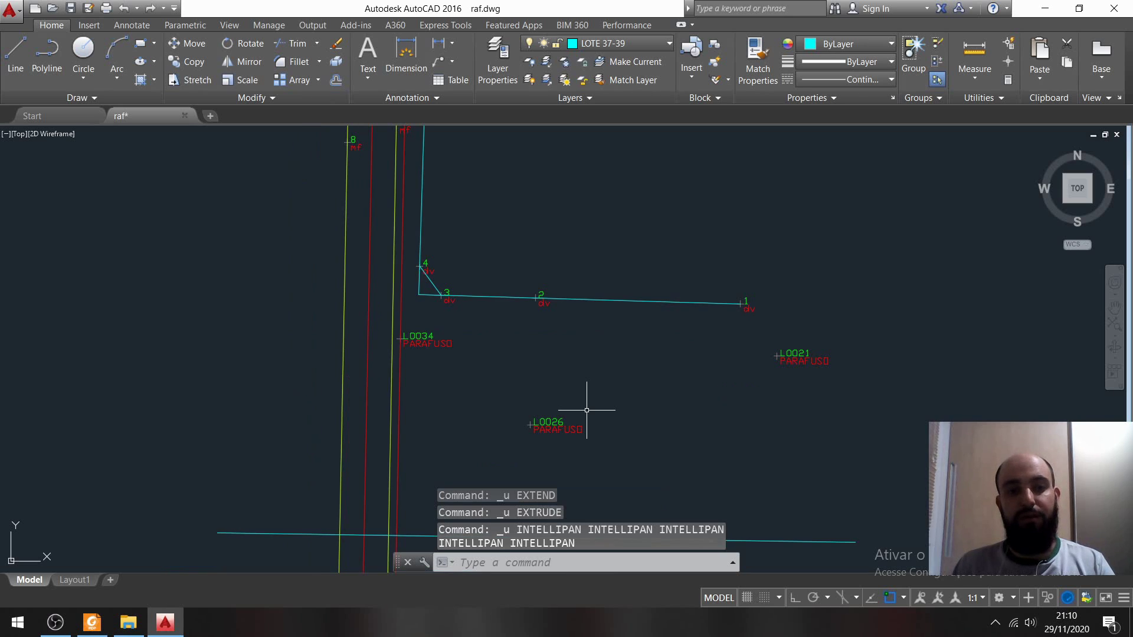
{"action": "middle_click_drag", "start_coordinate": [490, 455], "coordinate": [709, 360]}
{"action": "middle_click_drag", "start_coordinate": [678, 286], "coordinate": [663, 309]}
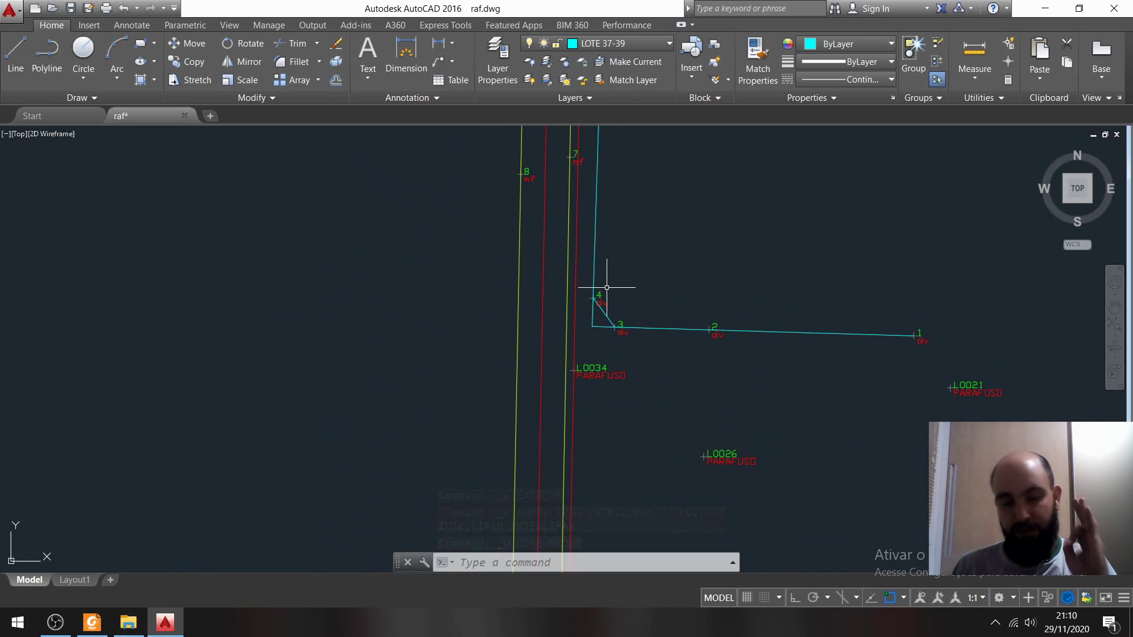
{"action": "scroll", "coordinate": [612, 365], "scroll_direction": "up", "scroll_amount": 2}
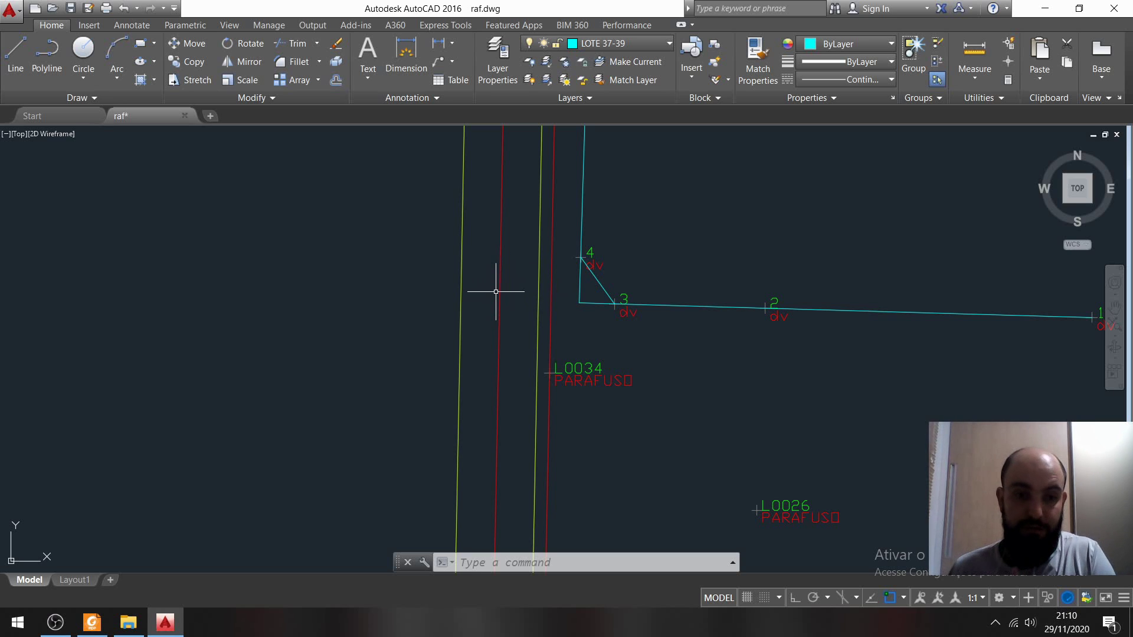
Step: Switch to Foxit Reader and examine the lot rows and street width in Projeto Loteamento.pdf
{"action": "left_click", "coordinate": [124, 624]}
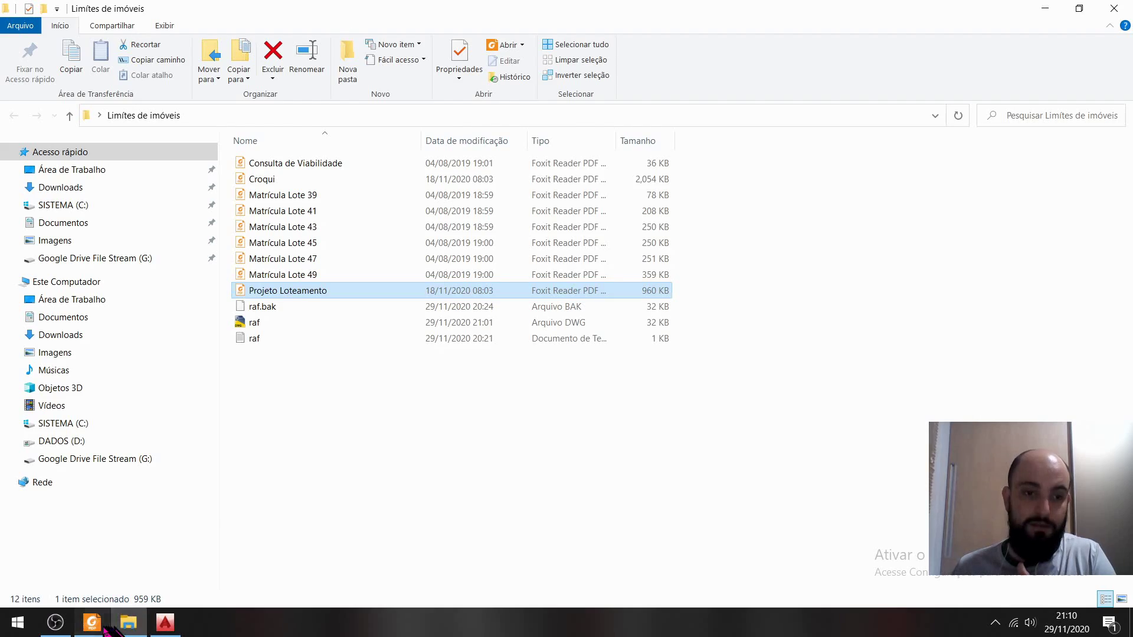
{"action": "left_click", "coordinate": [92, 623]}
{"action": "scroll", "coordinate": [330, 242], "scroll_direction": "down", "scroll_amount": 6}
{"action": "scroll", "coordinate": [322, 240], "scroll_direction": "up", "scroll_amount": 4}
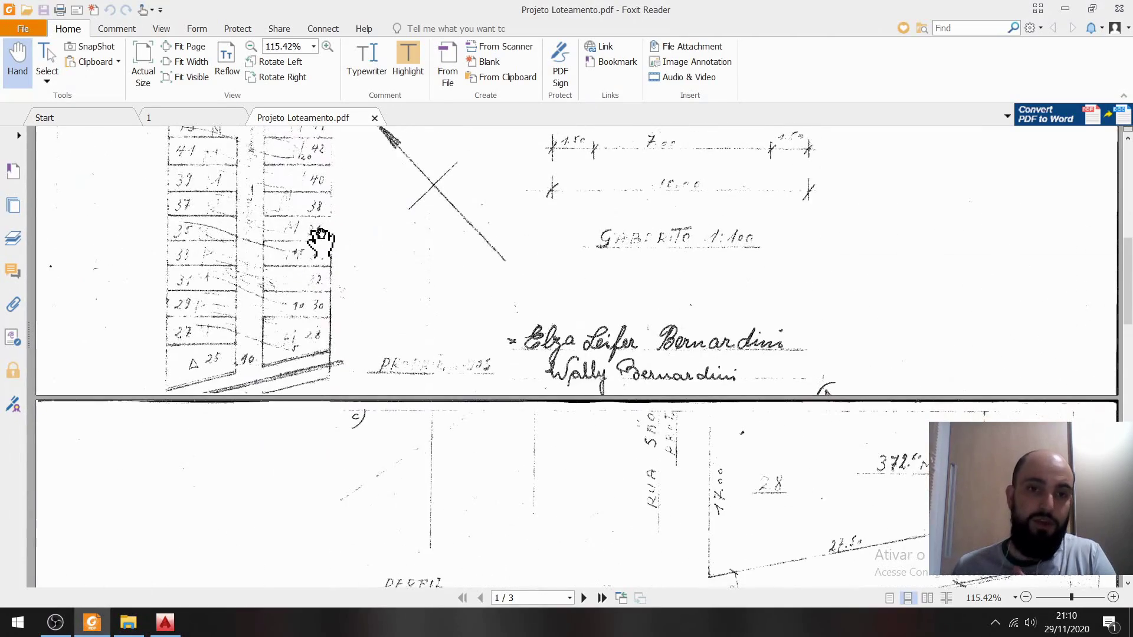
{"action": "scroll", "coordinate": [318, 236], "scroll_direction": "up", "scroll_amount": 5}
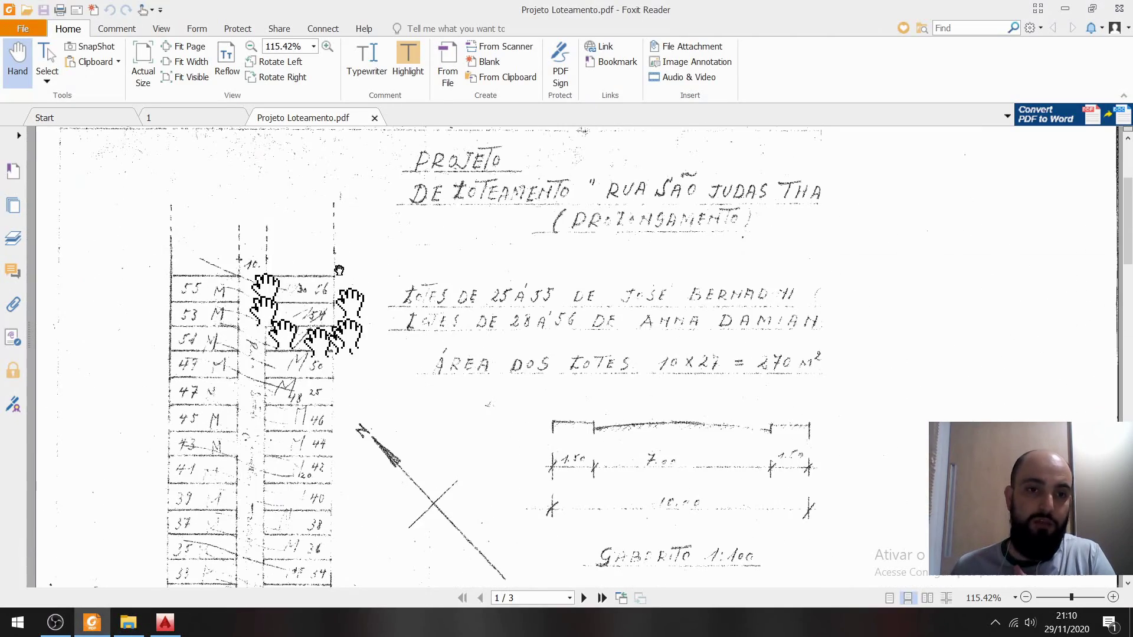
{"action": "scroll", "coordinate": [295, 319], "scroll_direction": "down", "scroll_amount": 1}
{"action": "scroll", "coordinate": [319, 371], "scroll_direction": "down", "scroll_amount": 2}
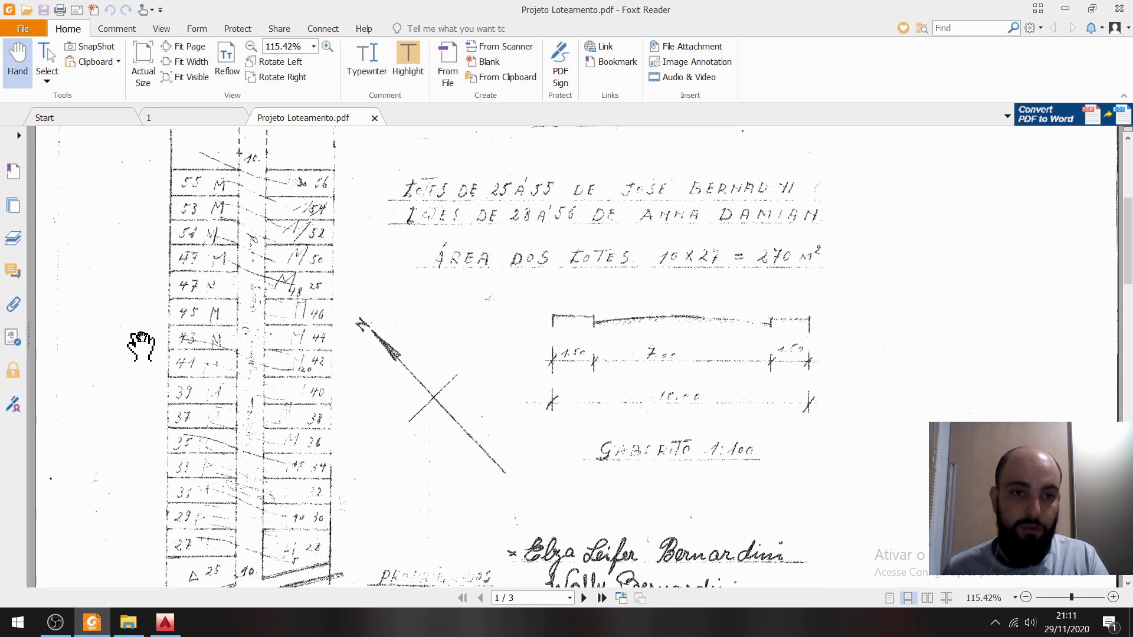
Step: Switch back to AutoCAD and examine the lot corner near points 3 and 4 and the boundary line through points 1 to 3
{"action": "key", "text": "alt+Tab"}
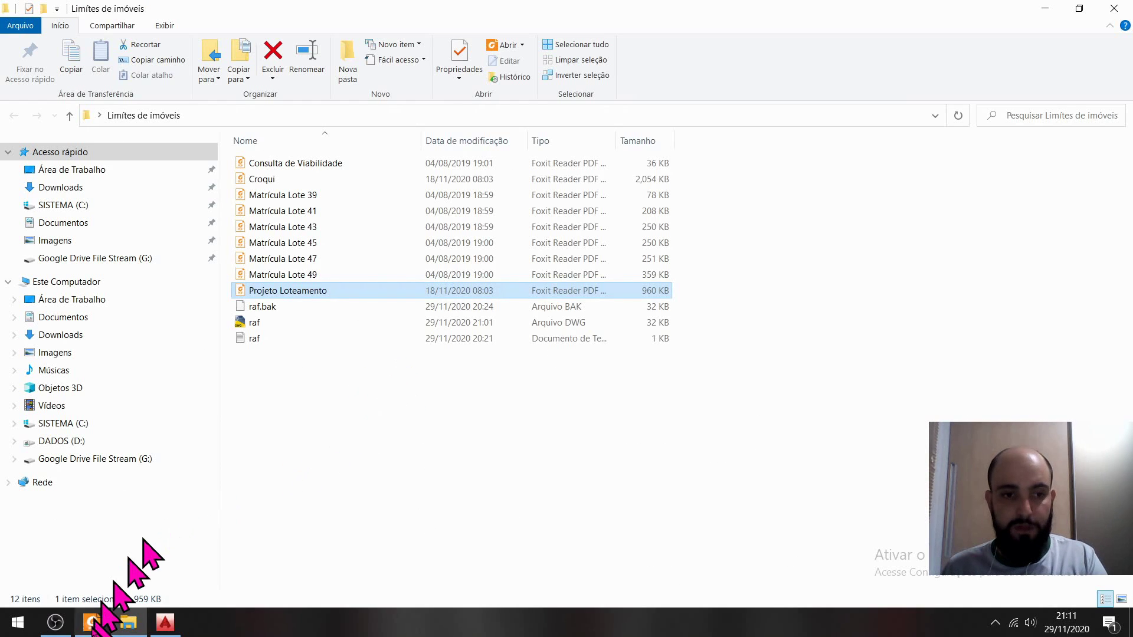
{"action": "left_click", "coordinate": [165, 622]}
{"action": "mouse_move", "coordinate": [816, 409]}
{"action": "middle_mouse_down"}
{"action": "mouse_move", "coordinate": [727, 446]}
{"action": "mouse_move", "coordinate": [701, 495]}
{"action": "middle_mouse_up"}
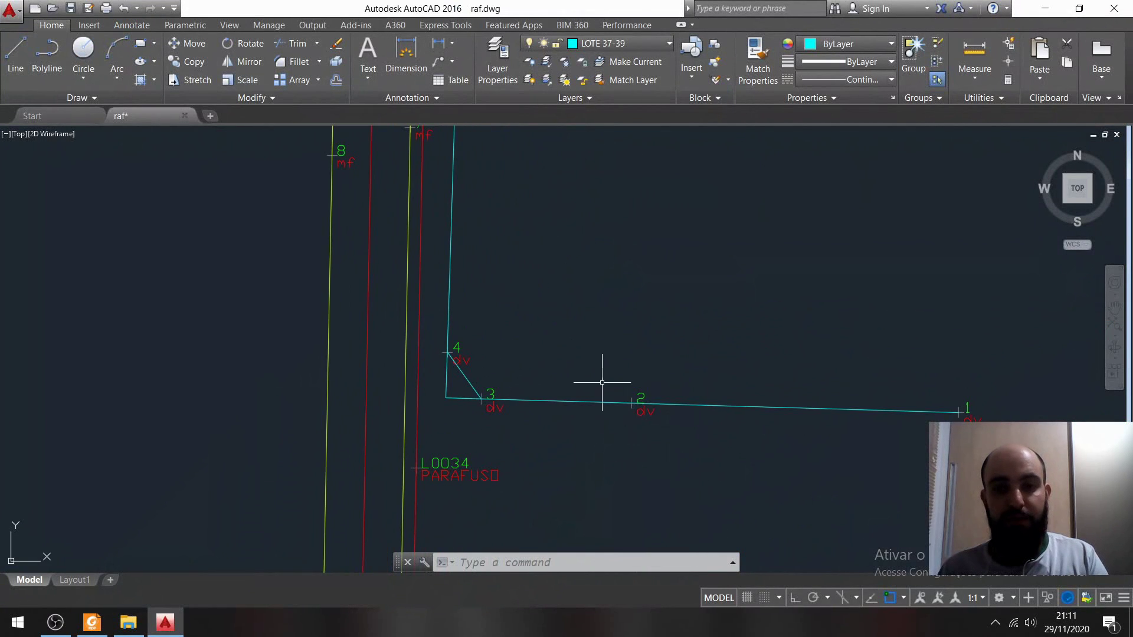
{"action": "middle_click_drag", "start_coordinate": [576, 344], "coordinate": [600, 389]}
{"action": "middle_click_drag", "start_coordinate": [478, 450], "coordinate": [531, 395]}
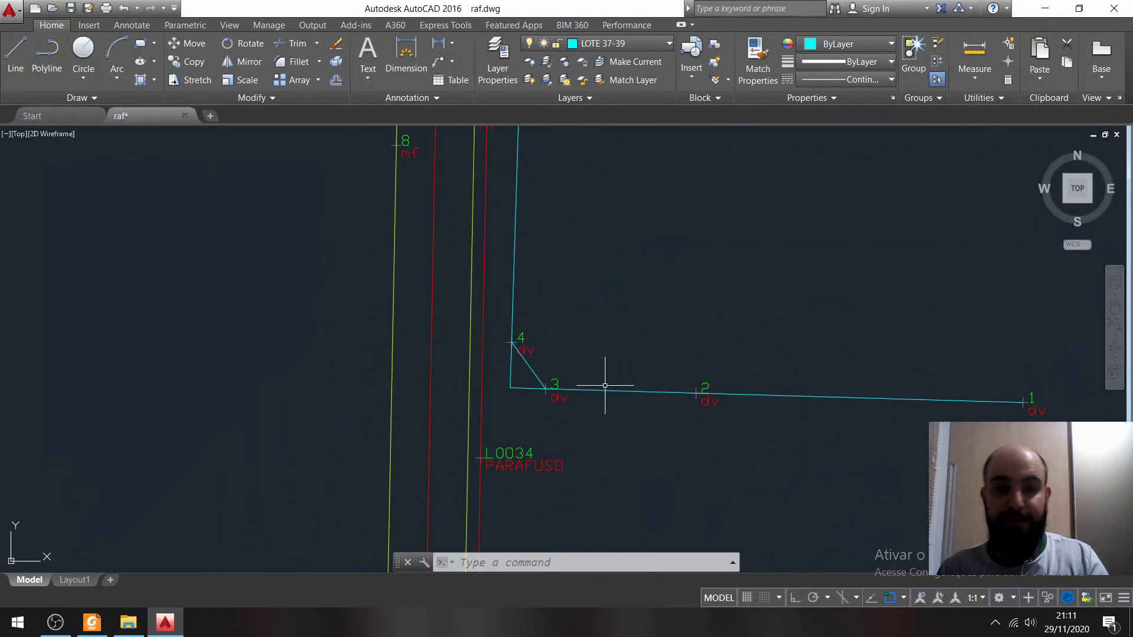
{"action": "left_click", "coordinate": [642, 389]}
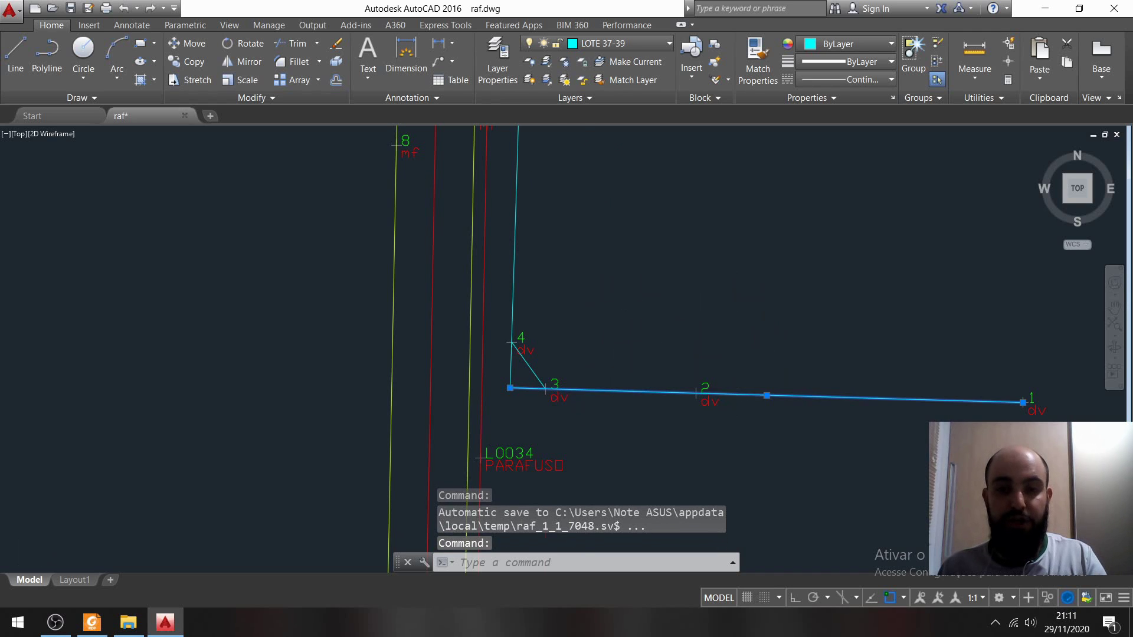
{"action": "scroll", "coordinate": [746, 352], "scroll_direction": "down", "scroll_amount": 1}
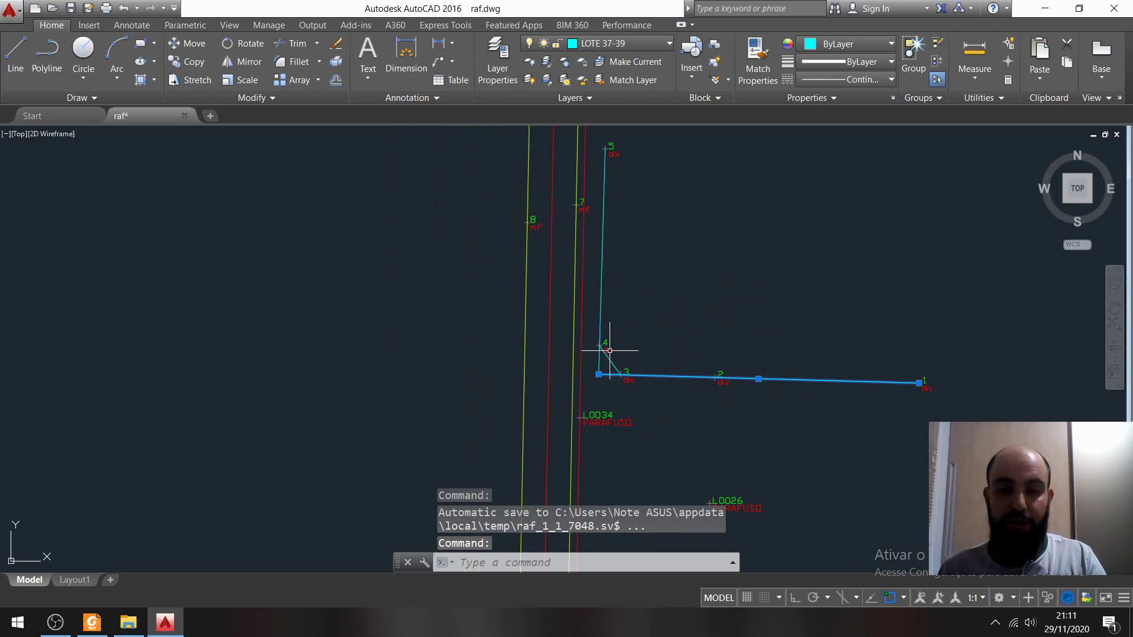
{"action": "key", "text": "Escape"}
{"action": "scroll", "coordinate": [618, 352], "scroll_direction": "up", "scroll_amount": 2}
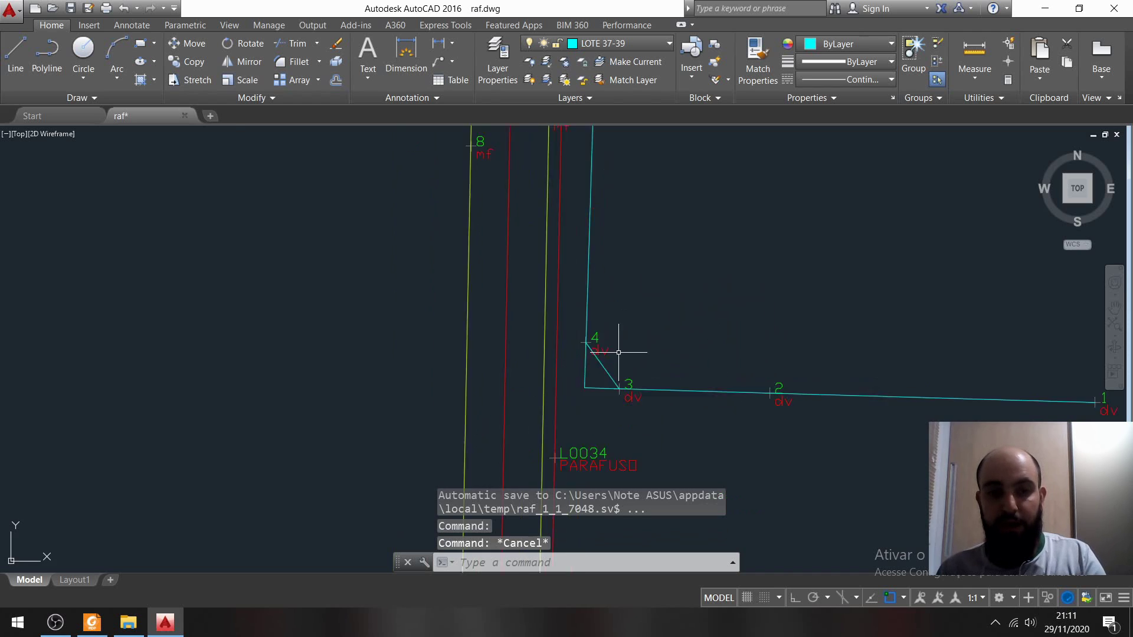
{"action": "scroll", "coordinate": [618, 353], "scroll_direction": "up", "scroll_amount": 4}
{"action": "middle_click_drag", "start_coordinate": [531, 455], "coordinate": [602, 355]}
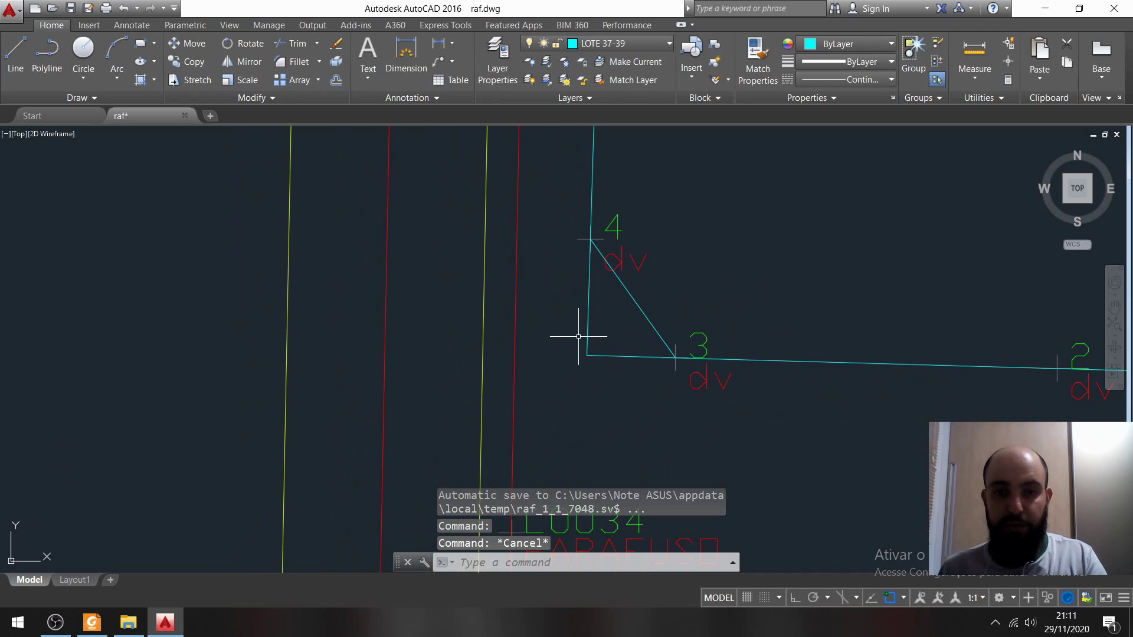
Step: On the PNTATTRS layer, draw a line from the lot corner near point 3 perpendicular to the red street centre line
{"action": "left_click", "coordinate": [629, 46]}
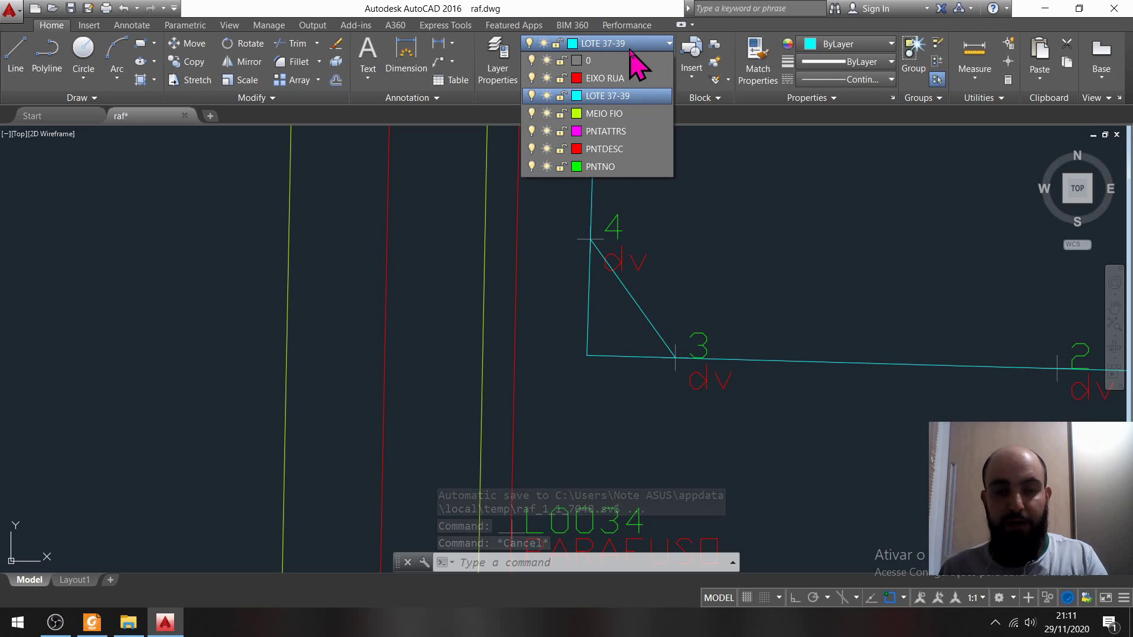
{"action": "left_click", "coordinate": [612, 131]}
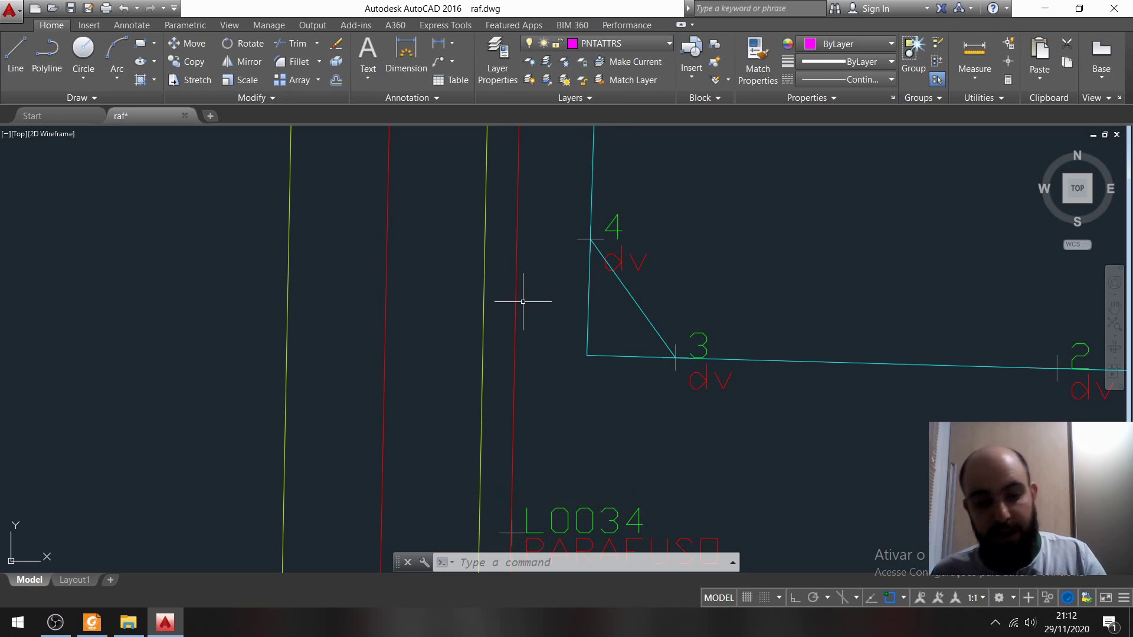
{"action": "type", "text": "L"}
{"action": "key", "text": "Return"}
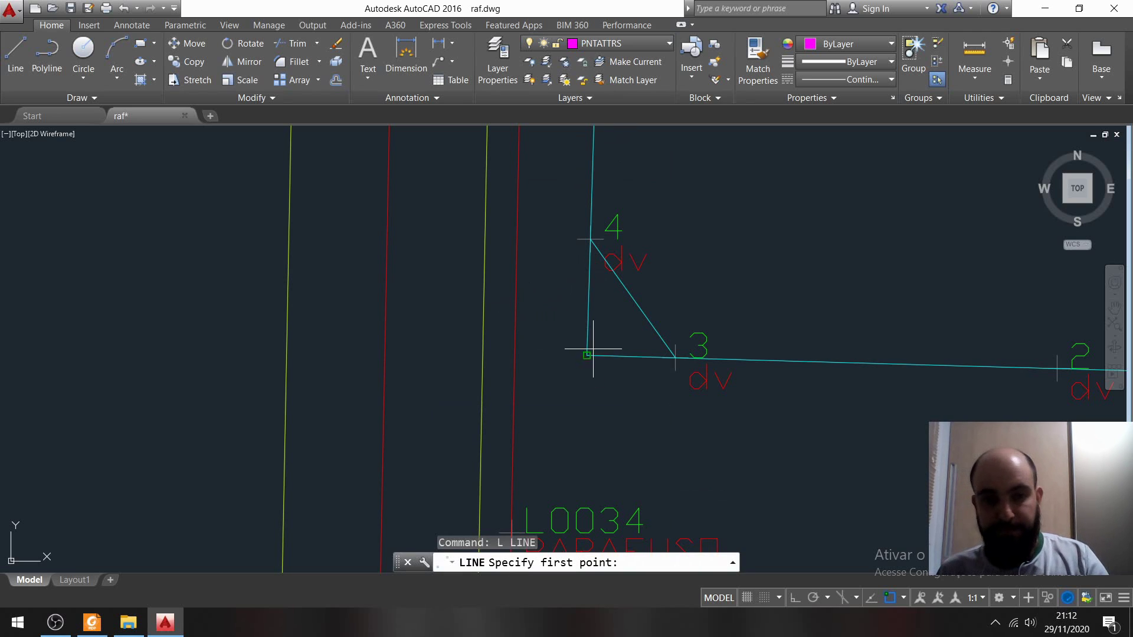
{"action": "left_click", "coordinate": [587, 356]}
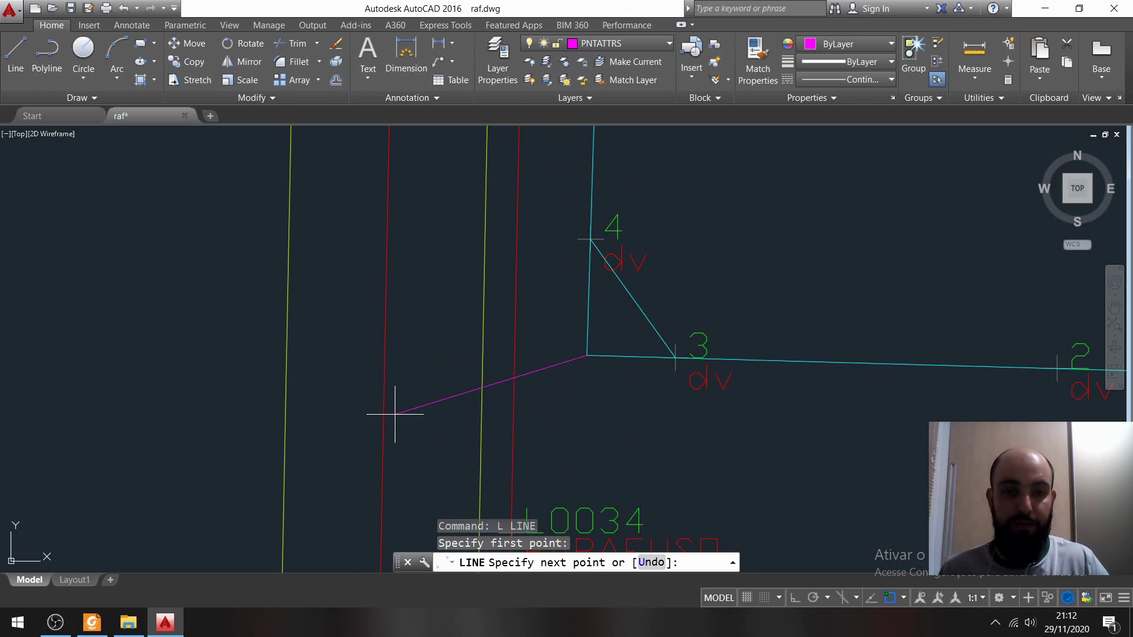
{"action": "scroll", "coordinate": [395, 419], "scroll_direction": "down", "scroll_amount": 4}
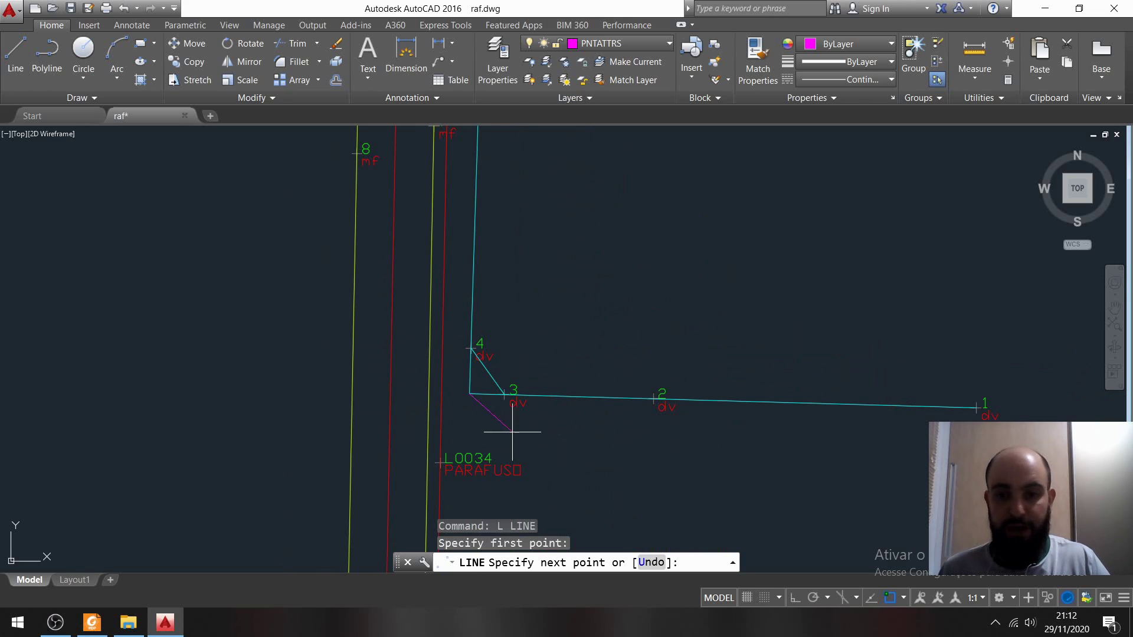
{"action": "right_click", "coordinate": [456, 388], "text": "shift"}
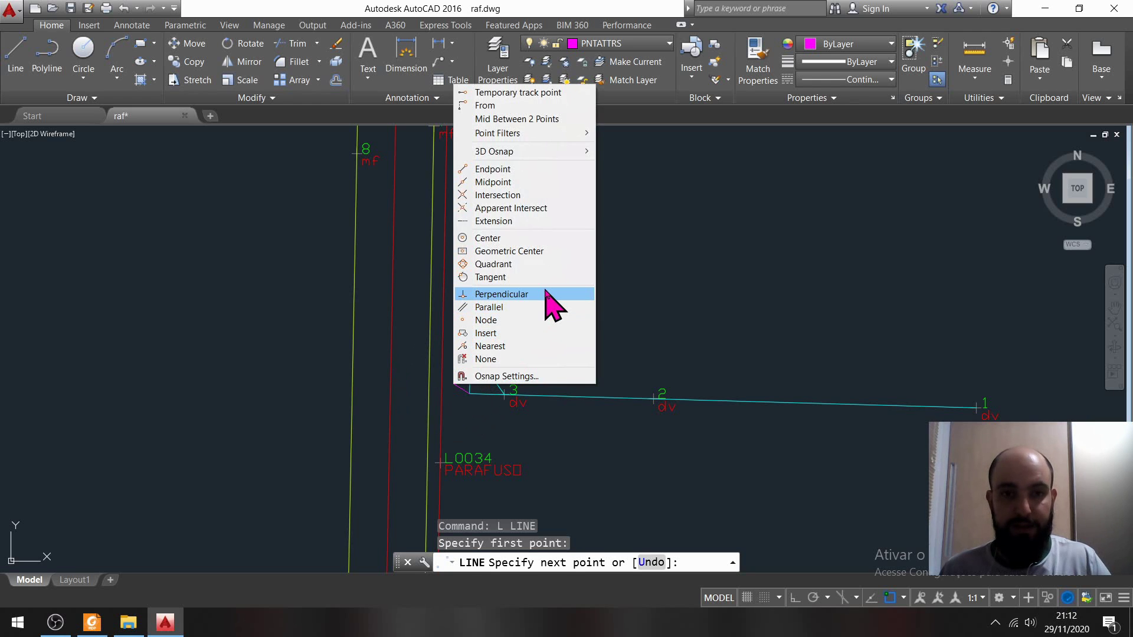
{"action": "left_click", "coordinate": [475, 291]}
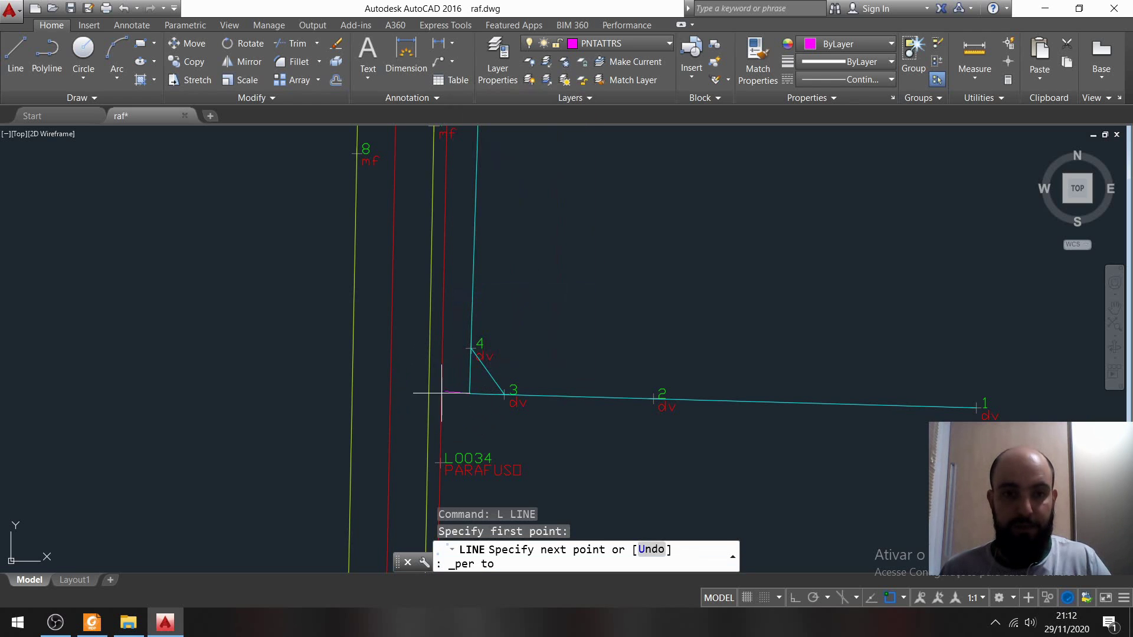
{"action": "left_click", "coordinate": [390, 429]}
{"action": "key", "text": "Escape"}
{"action": "scroll", "coordinate": [450, 405], "scroll_direction": "up", "scroll_amount": 2}
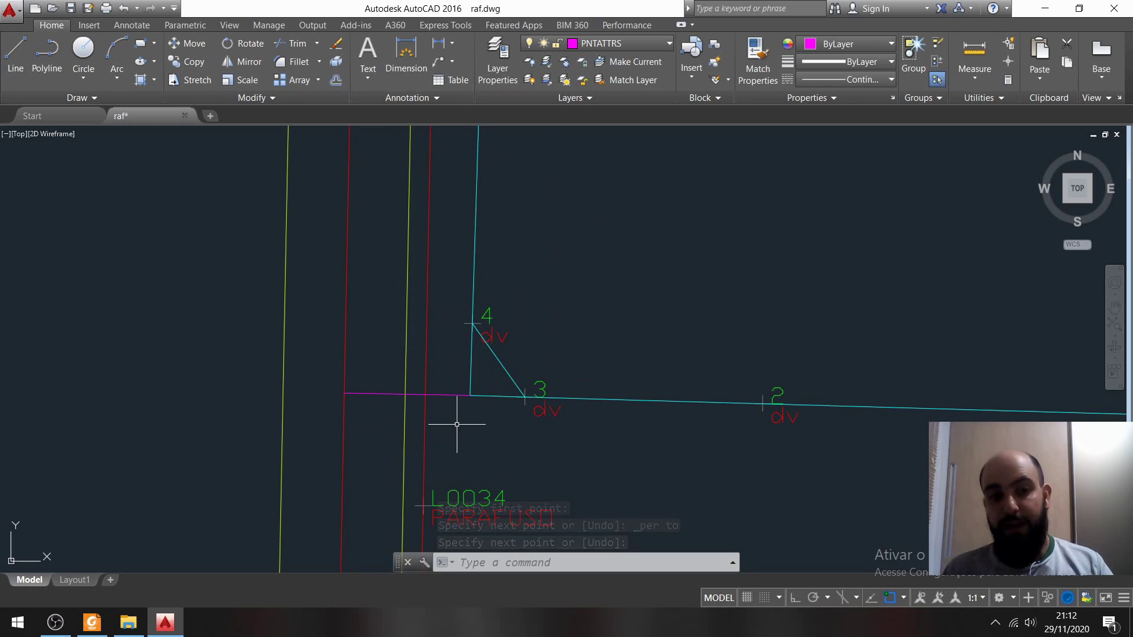
Step: Examine the perpendicular line and the red line between the curb and the lot corner
{"action": "middle_click_drag", "start_coordinate": [450, 405], "coordinate": [390, 405]}
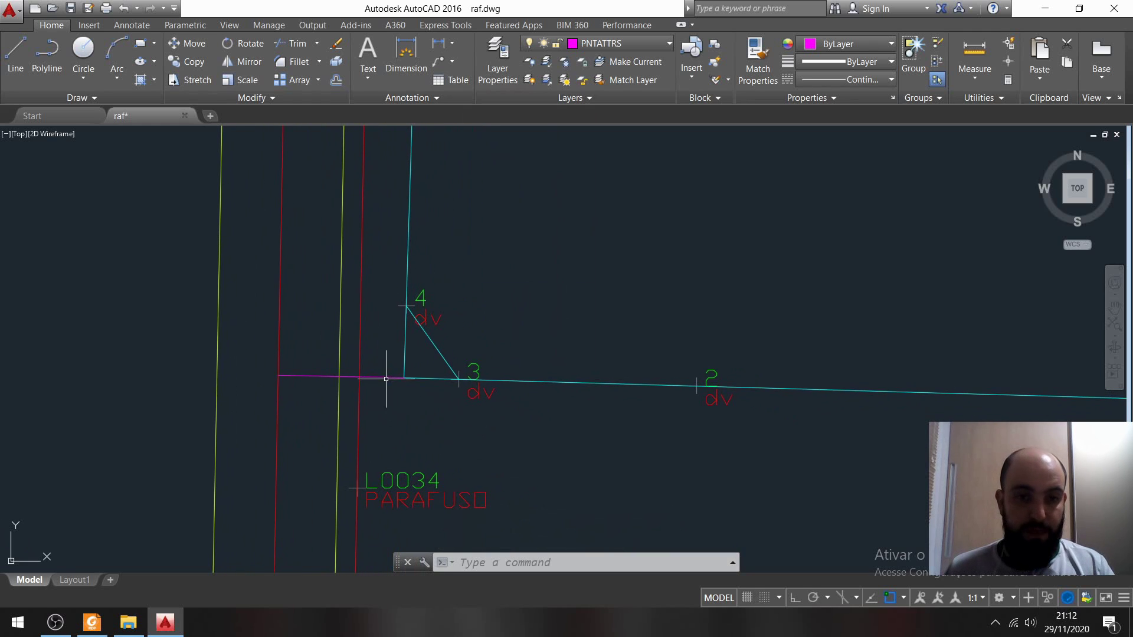
{"action": "scroll", "coordinate": [392, 374], "scroll_direction": "down", "scroll_amount": 4}
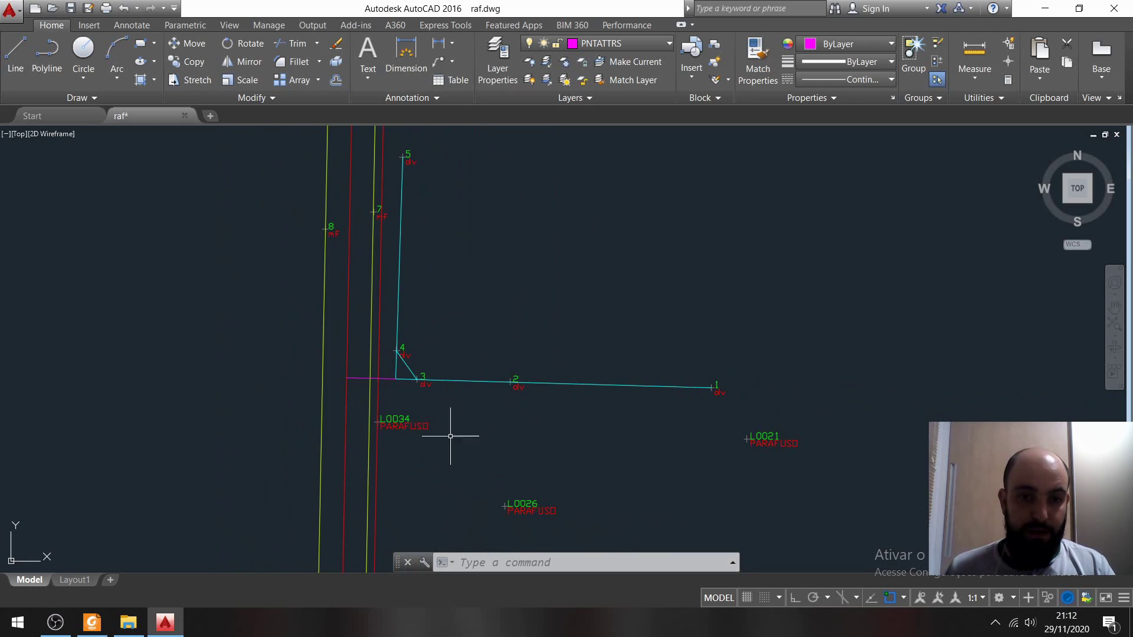
{"action": "scroll", "coordinate": [354, 343], "scroll_direction": "up", "scroll_amount": 3}
{"action": "middle_click_drag", "start_coordinate": [308, 328], "coordinate": [337, 303]}
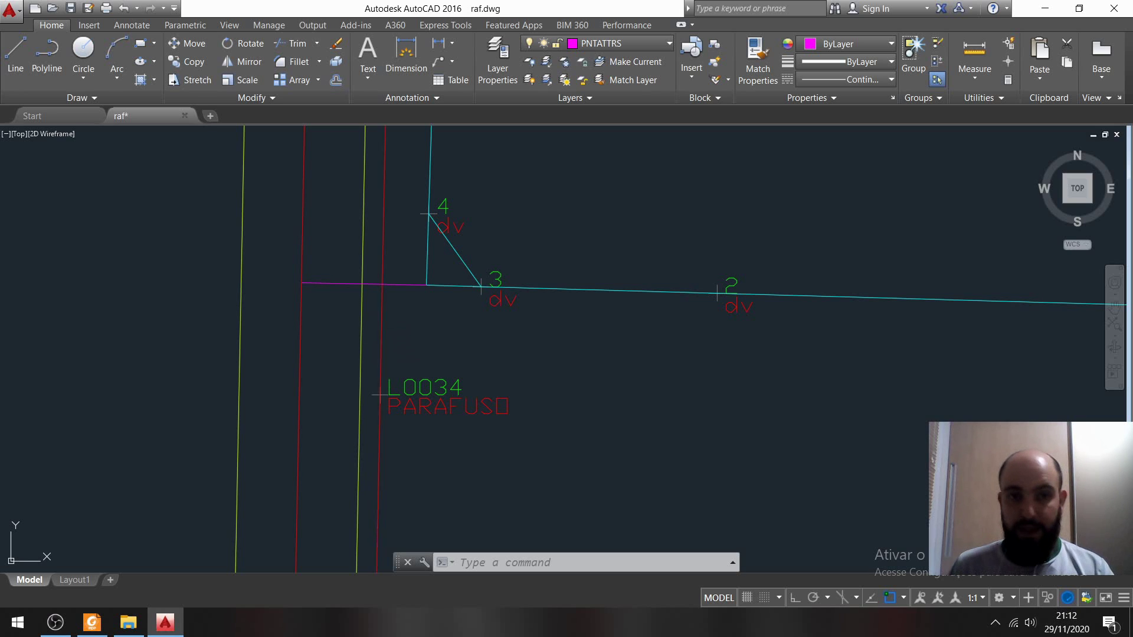
{"action": "left_click", "coordinate": [380, 314]}
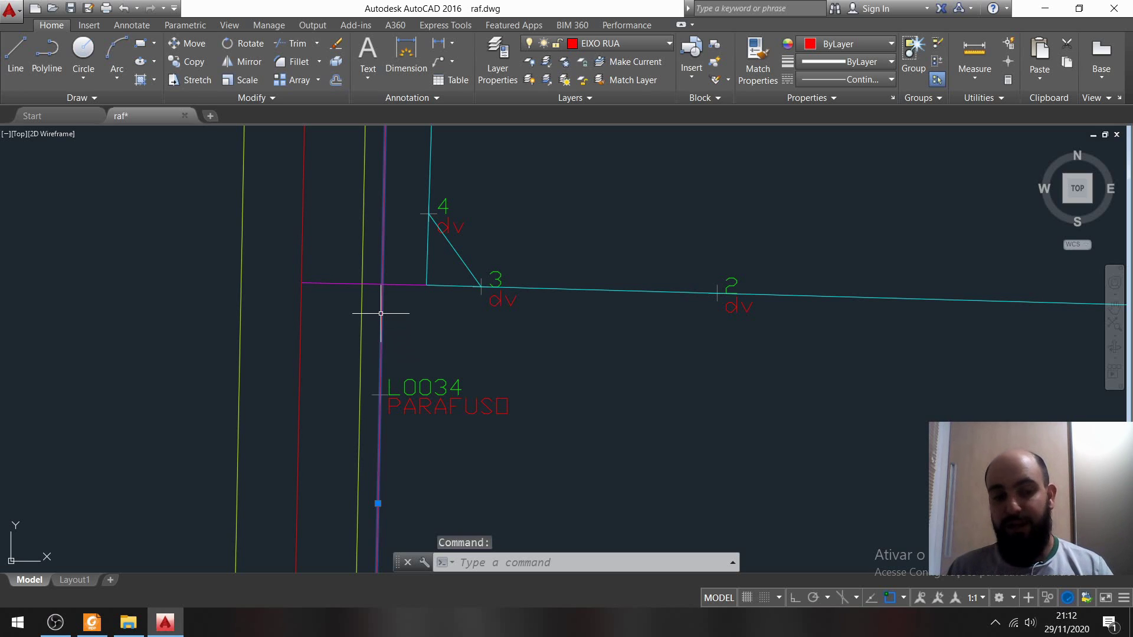
{"action": "key", "text": "Escape"}
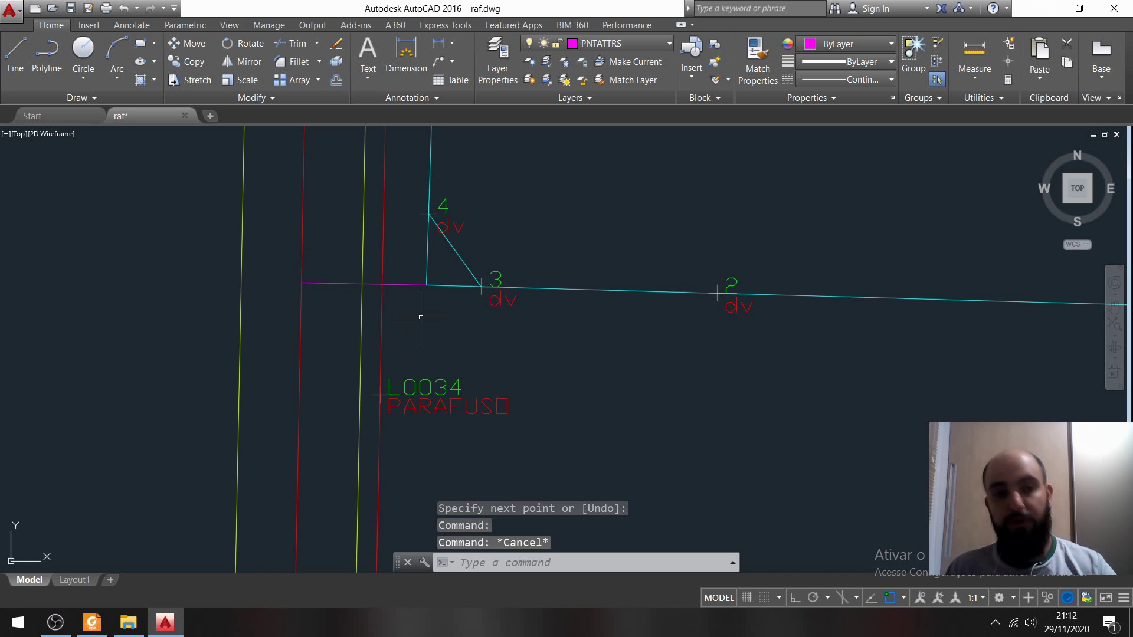
{"action": "left_click", "coordinate": [382, 300]}
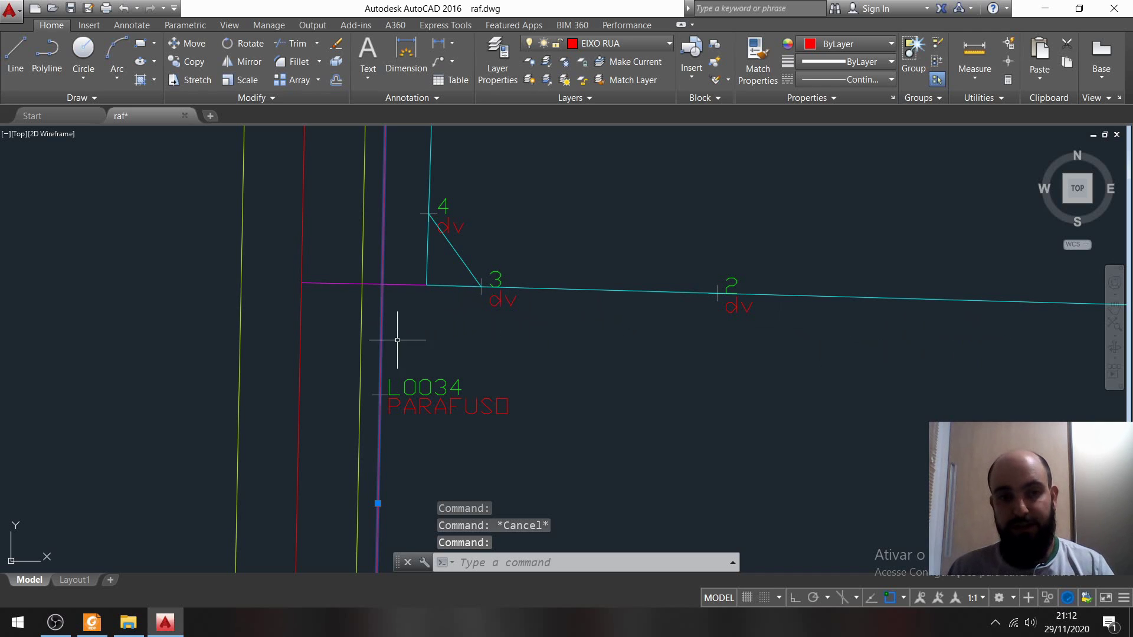
{"action": "key", "text": "Escape"}
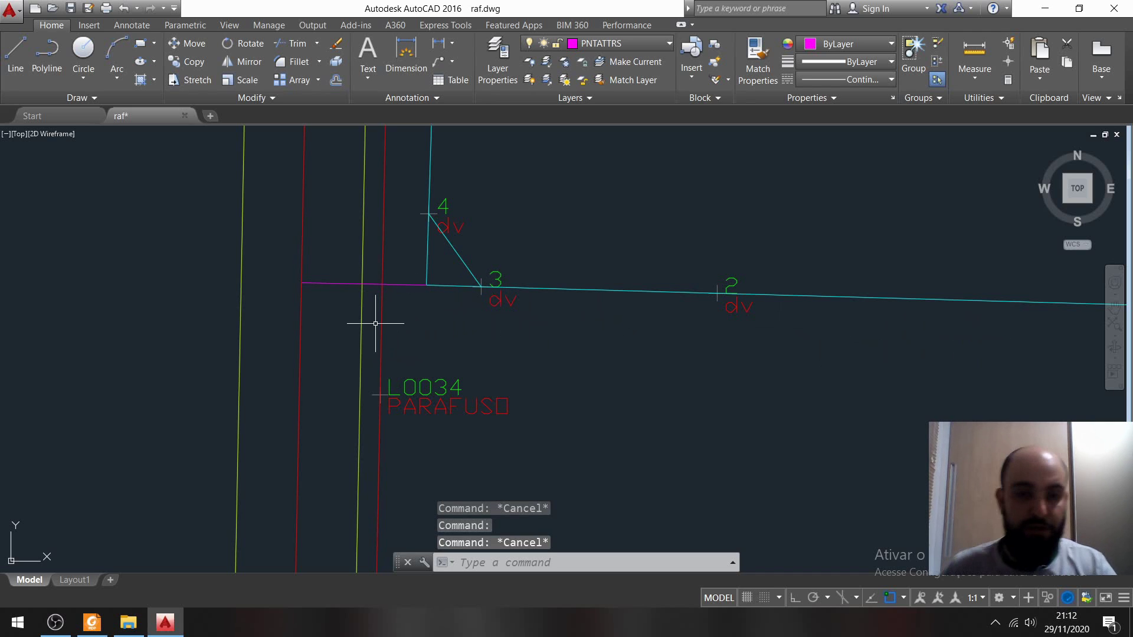
Step: Offset the red line nearest the lot by 27 towards the lot interior, between points 2 and 1
{"action": "type", "text": "OFFSET"}
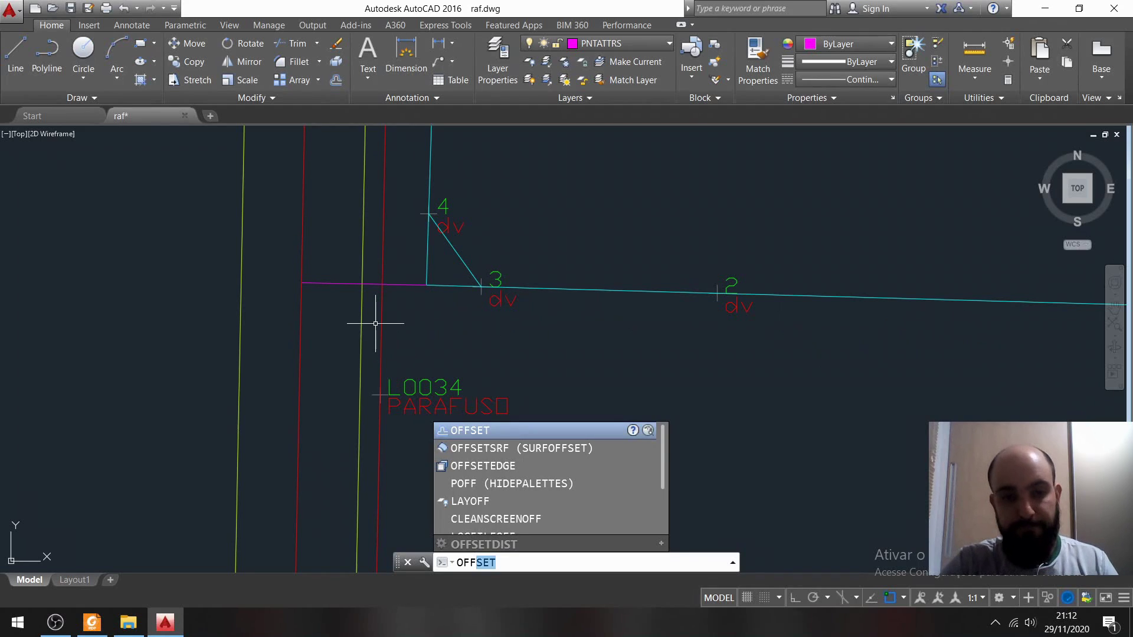
{"action": "key", "text": "Return"}
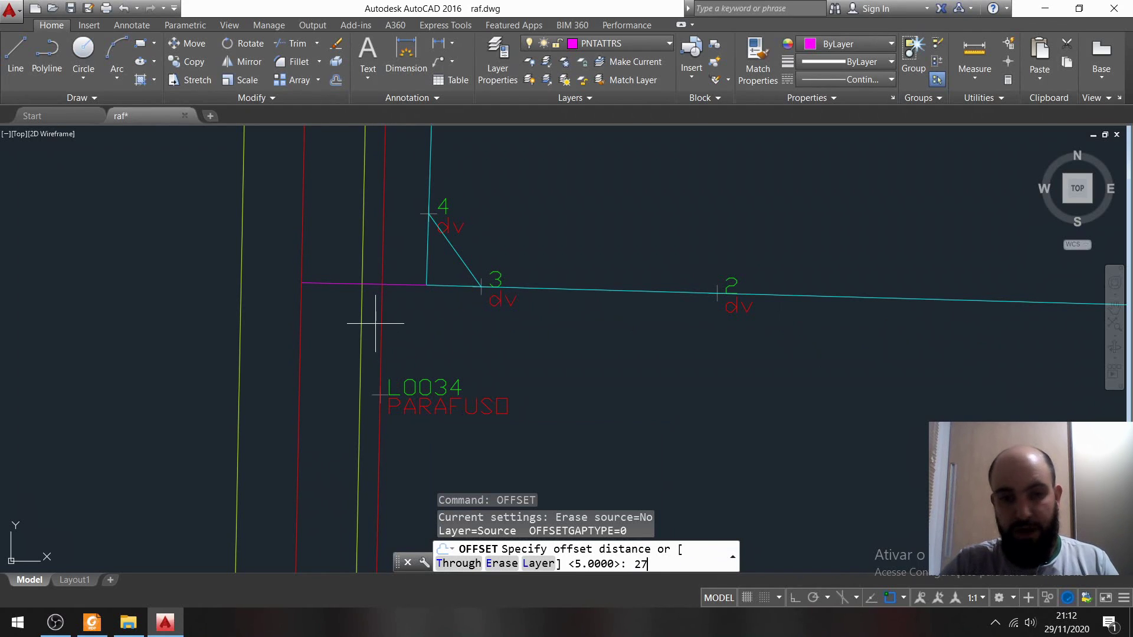
{"action": "type", "text": "27"}
{"action": "key", "text": "Return"}
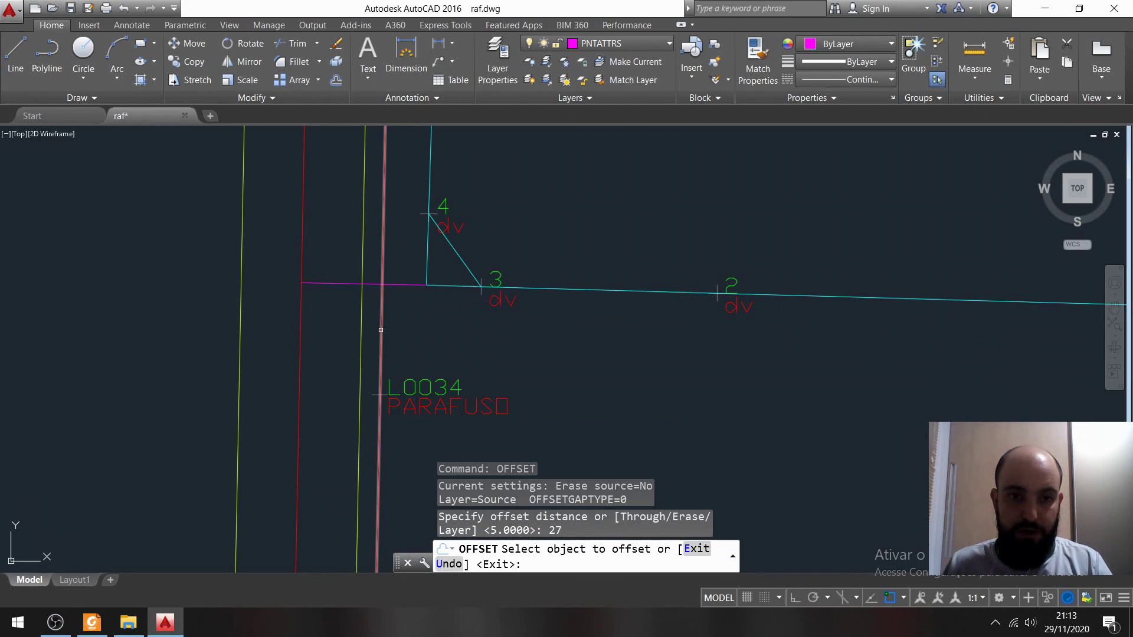
{"action": "left_click", "coordinate": [379, 329]}
{"action": "left_click", "coordinate": [685, 364]}
{"action": "key", "text": "Return"}
{"action": "scroll", "coordinate": [686, 364], "scroll_direction": "down", "scroll_amount": 4}
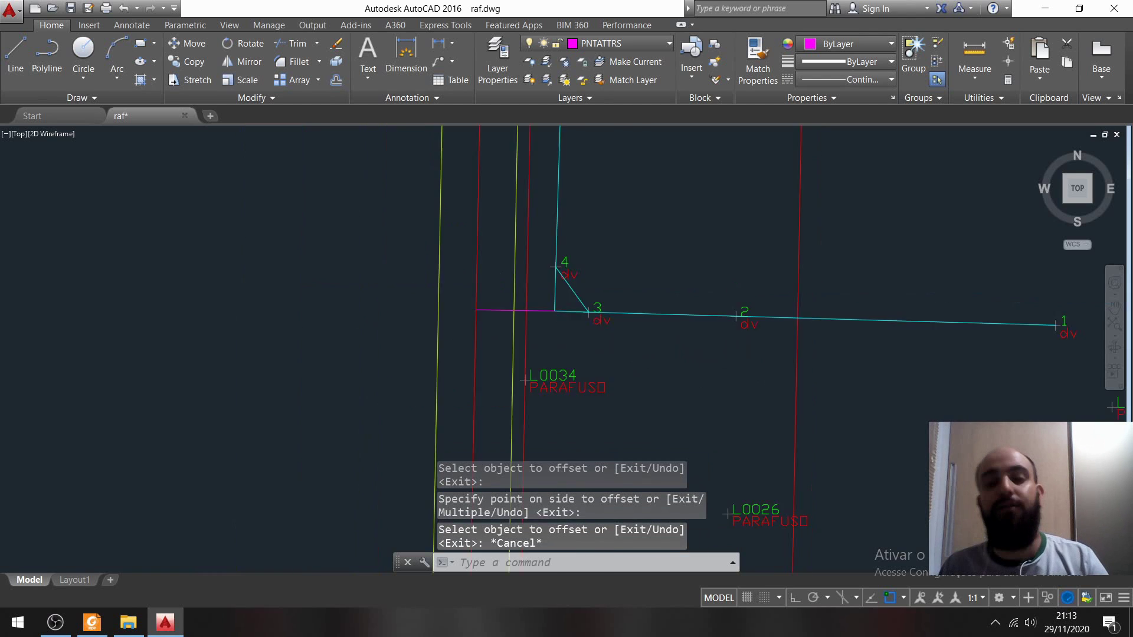
Step: Examine the offset red line across the lot and the perpendicular line from the street centre to the lot corner
{"action": "mouse_move", "coordinate": [746, 384]}
{"action": "middle_mouse_down"}
{"action": "mouse_move", "coordinate": [724, 309]}
{"action": "mouse_move", "coordinate": [739, 324]}
{"action": "middle_mouse_up"}
{"action": "middle_click_drag", "start_coordinate": [711, 273], "coordinate": [726, 337]}
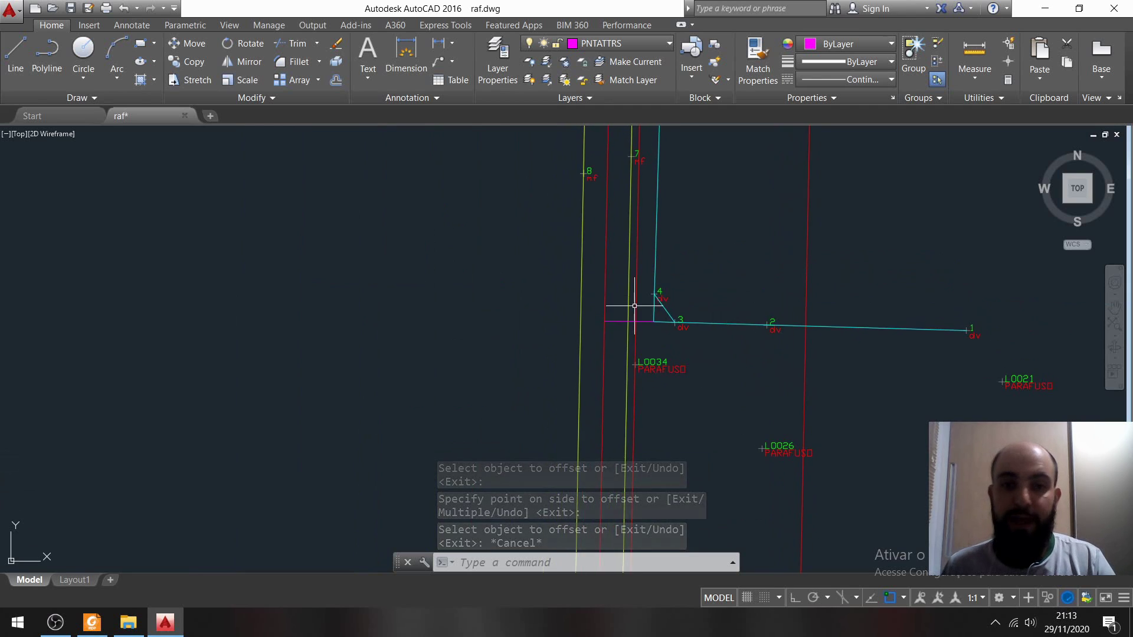
{"action": "scroll", "coordinate": [643, 316], "scroll_direction": "up", "scroll_amount": 4}
{"action": "left_click", "coordinate": [665, 339]}
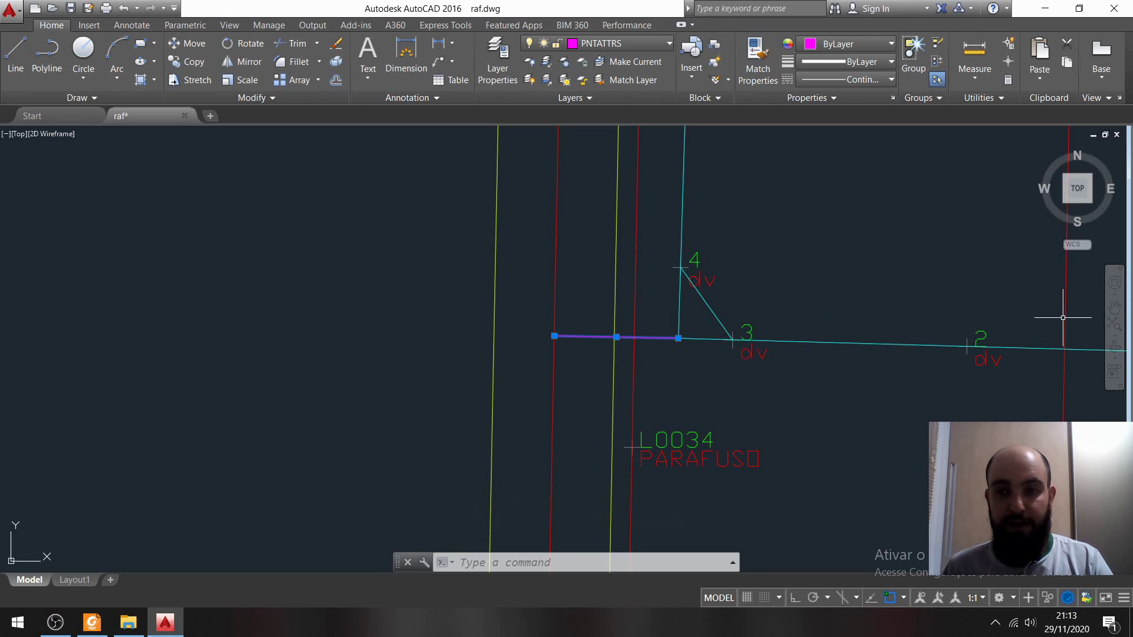
{"action": "key", "text": "Escape"}
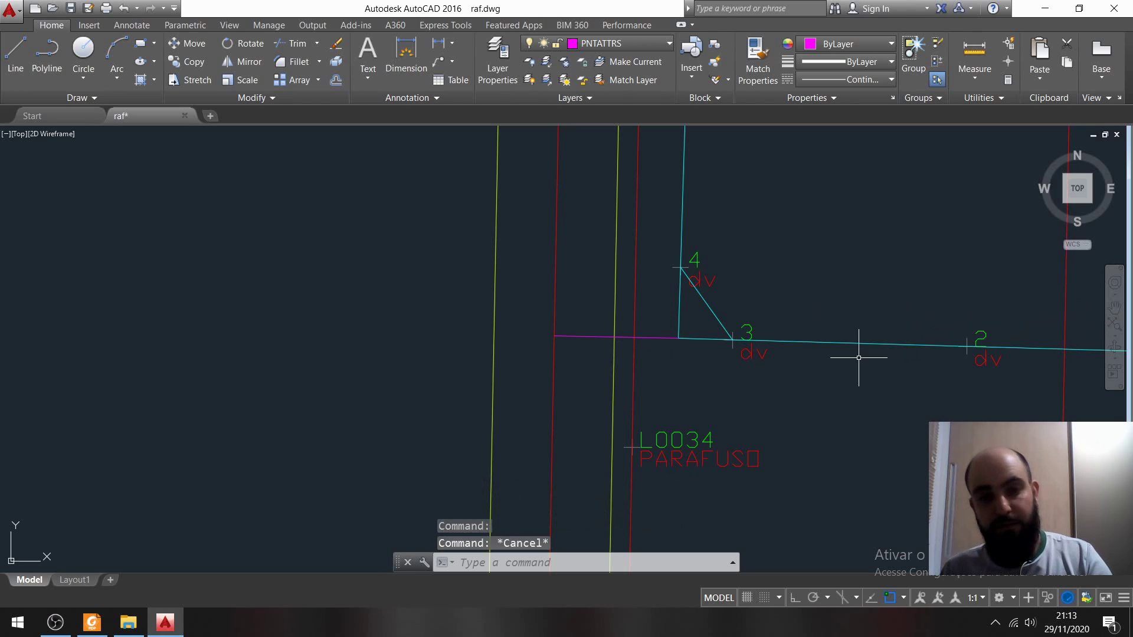
Step: Extend the magenta perpendicular line from the lot corner past points 3 and 2 to the offset red line
{"action": "type", "text": "EX"}
{"action": "key", "text": "Return"}
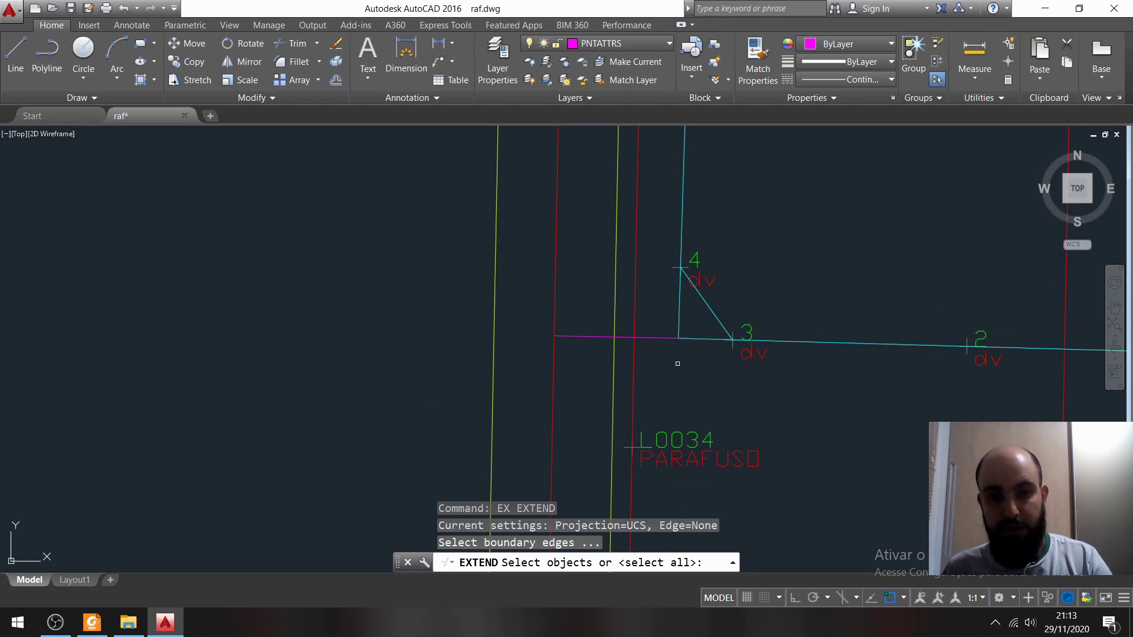
{"action": "key", "text": "Return"}
{"action": "left_click", "coordinate": [662, 337]}
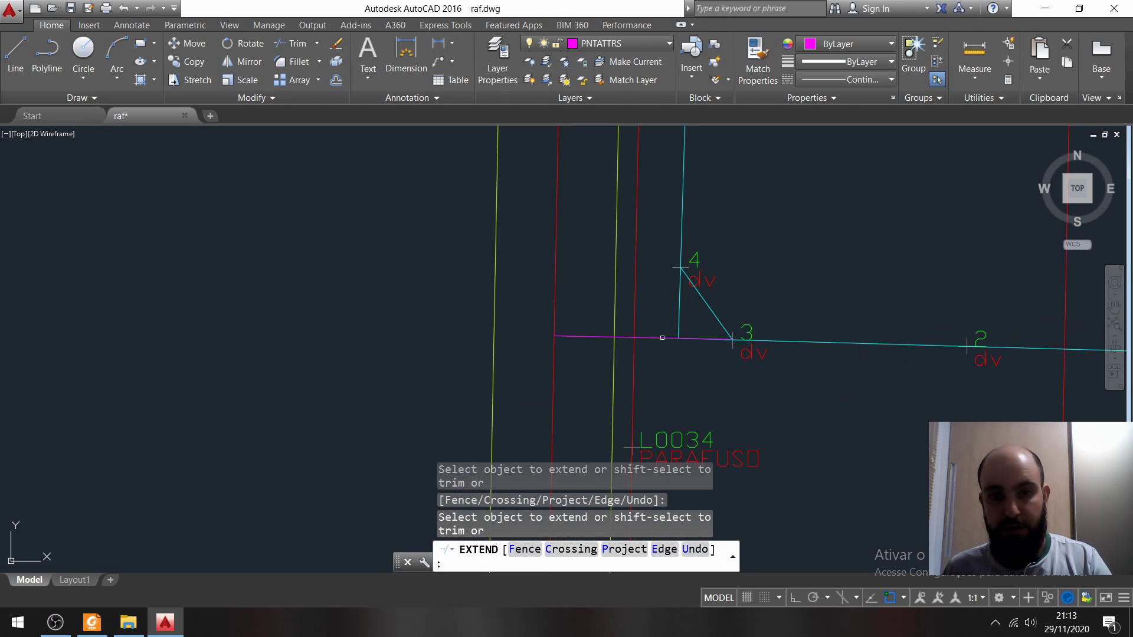
{"action": "left_click", "coordinate": [709, 338]}
{"action": "left_click", "coordinate": [748, 341]}
{"action": "key", "text": "Escape"}
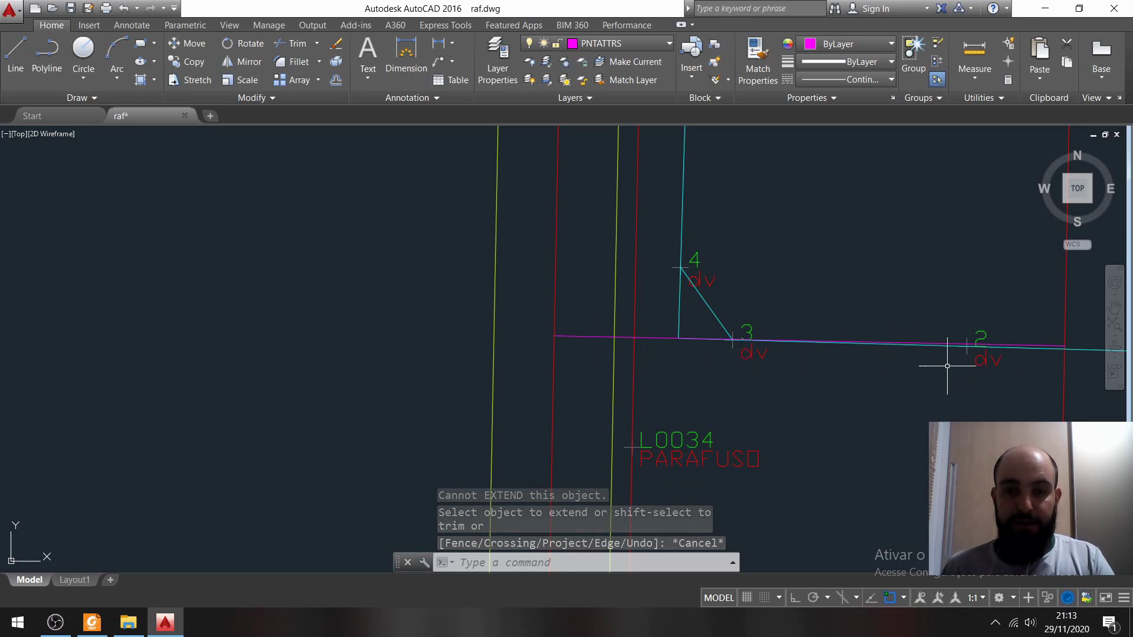
Step: Examine how the extended magenta line runs relative to the cyan lot boundary between points 3 and 2
{"action": "middle_click_drag", "start_coordinate": [947, 366], "coordinate": [753, 324]}
{"action": "scroll", "coordinate": [880, 316], "scroll_direction": "up", "scroll_amount": 10}
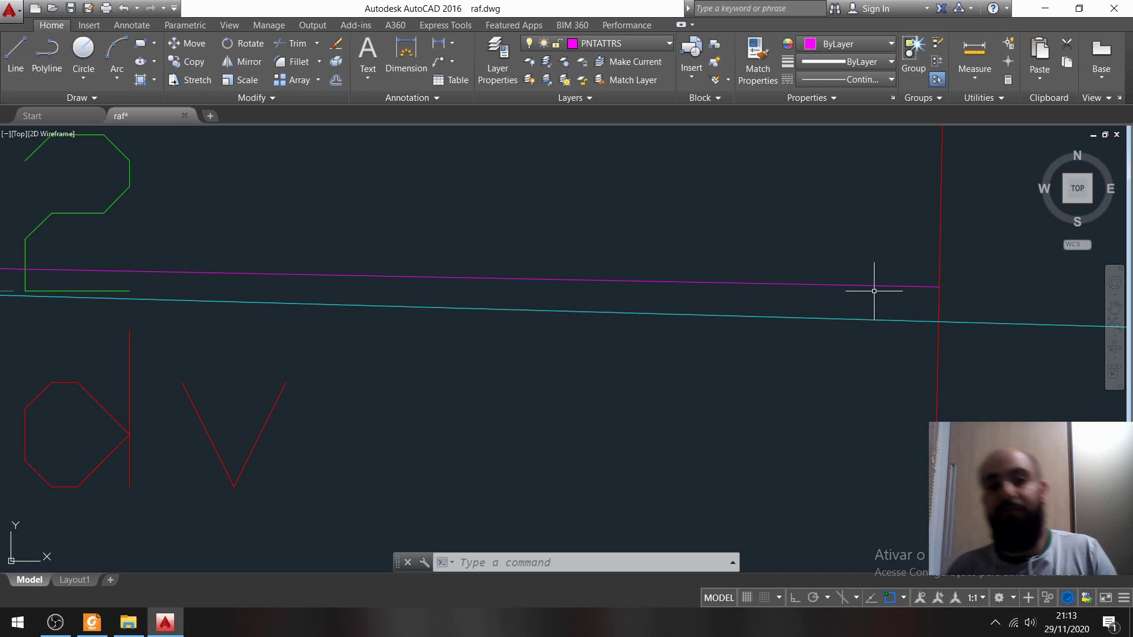
{"action": "scroll", "coordinate": [874, 291], "scroll_direction": "down", "scroll_amount": 5}
{"action": "scroll", "coordinate": [331, 404], "scroll_direction": "down", "scroll_amount": 2}
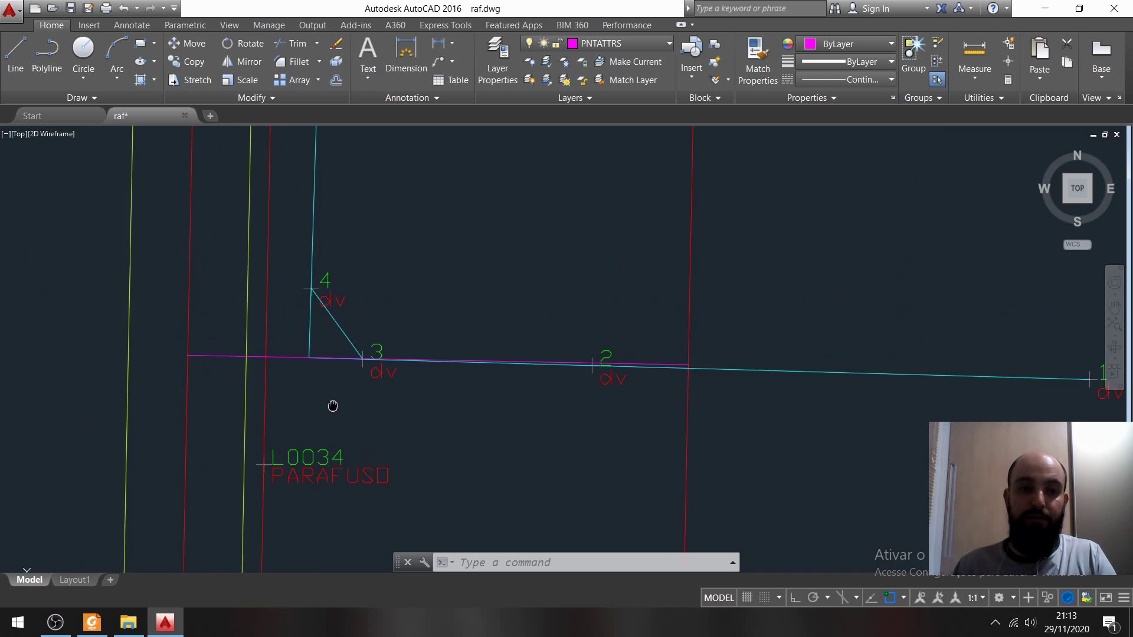
{"action": "scroll", "coordinate": [350, 427], "scroll_direction": "up", "scroll_amount": 2}
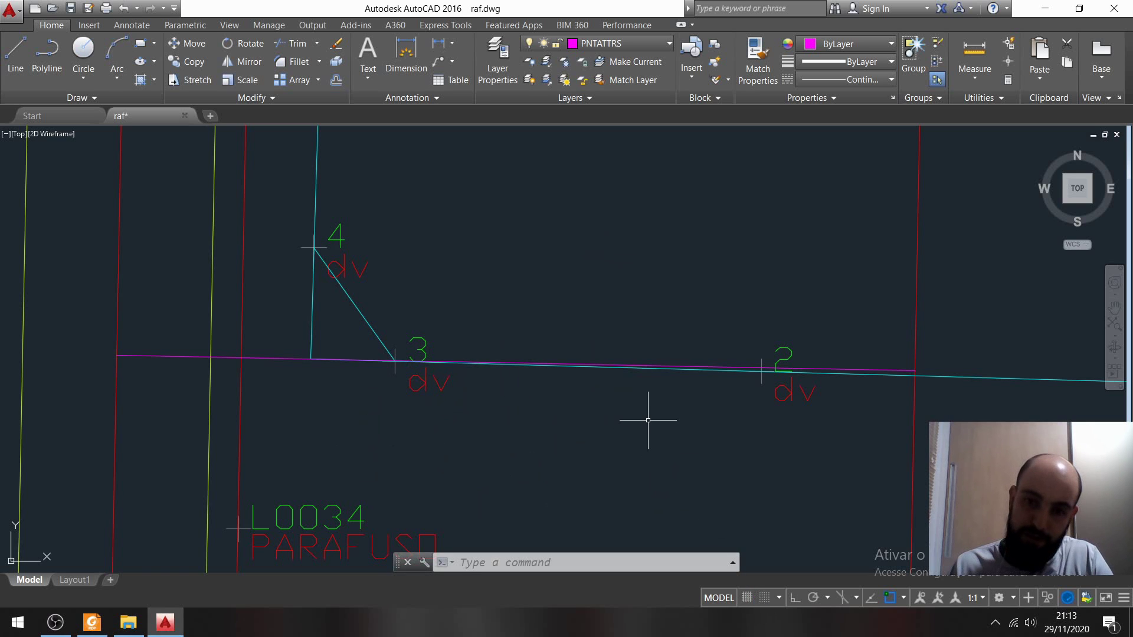
{"action": "middle_click_drag", "start_coordinate": [629, 429], "coordinate": [583, 348]}
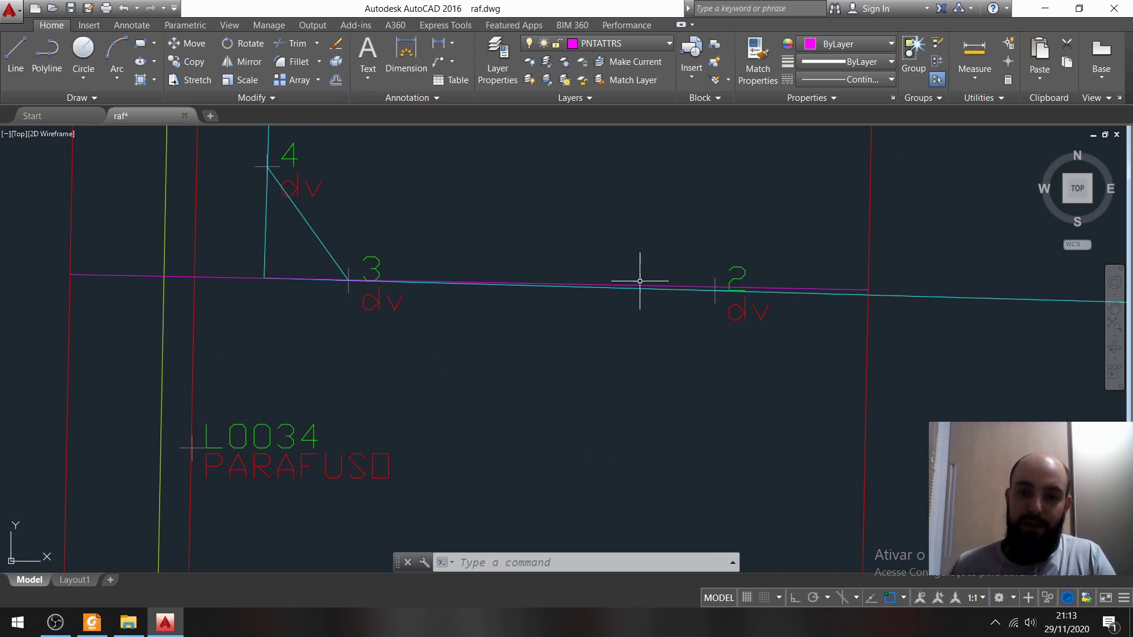
{"action": "scroll", "coordinate": [372, 282], "scroll_direction": "up", "scroll_amount": 2}
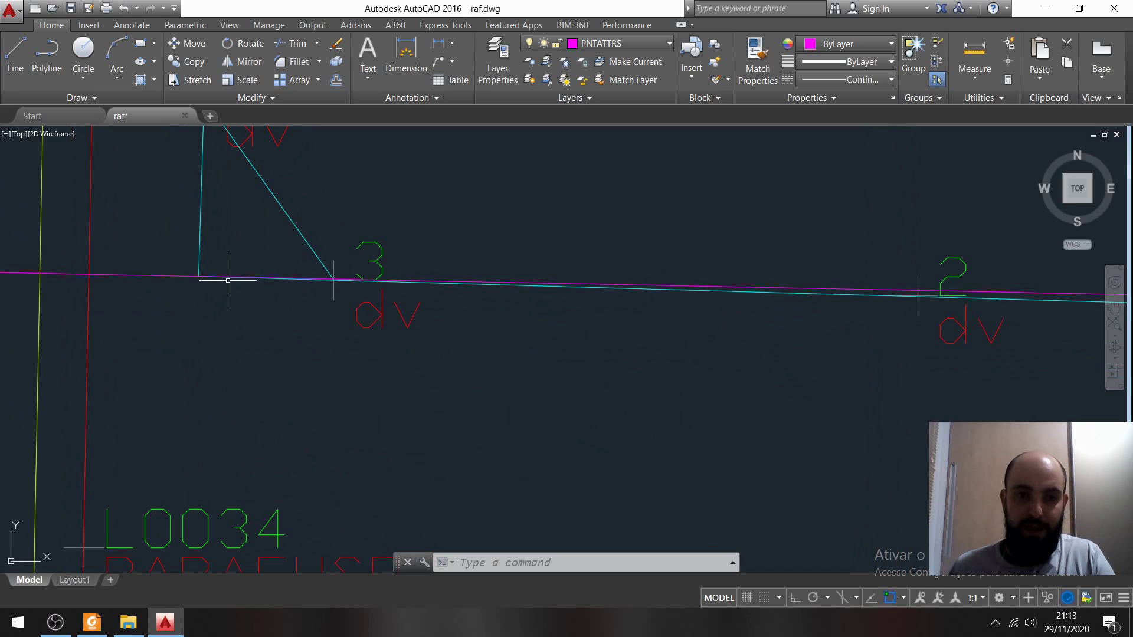
{"action": "scroll", "coordinate": [969, 260], "scroll_direction": "down", "scroll_amount": 2}
{"action": "middle_click_drag", "start_coordinate": [968, 260], "coordinate": [867, 286]}
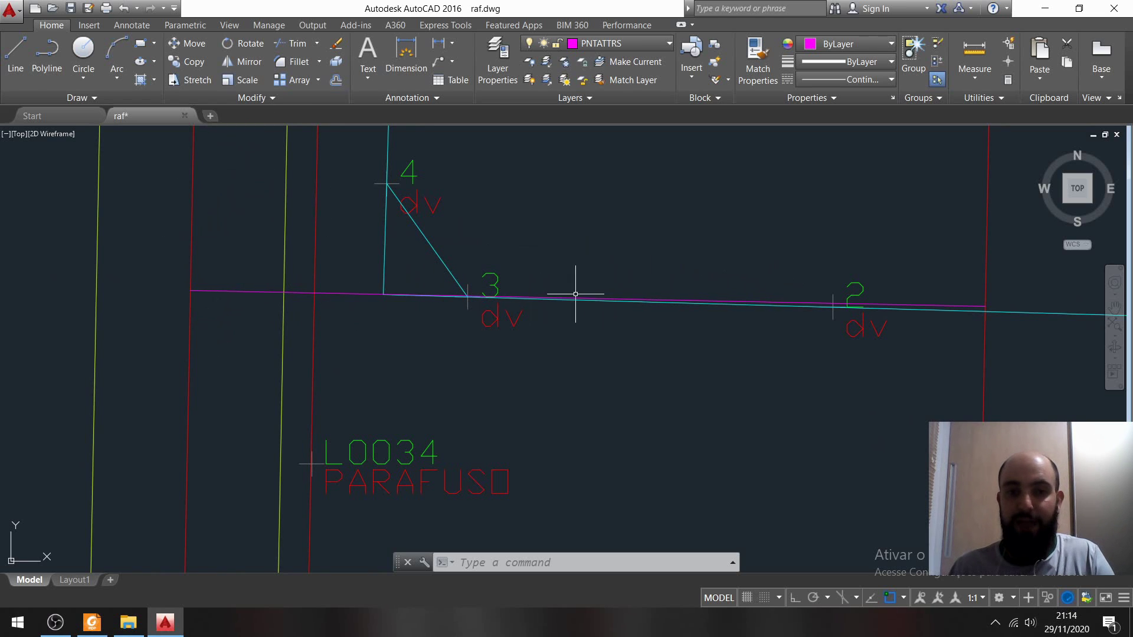
Step: Highlight the magenta perpendicular line and the cyan lot boundary in turn to compare their directions
{"action": "left_click", "coordinate": [980, 307]}
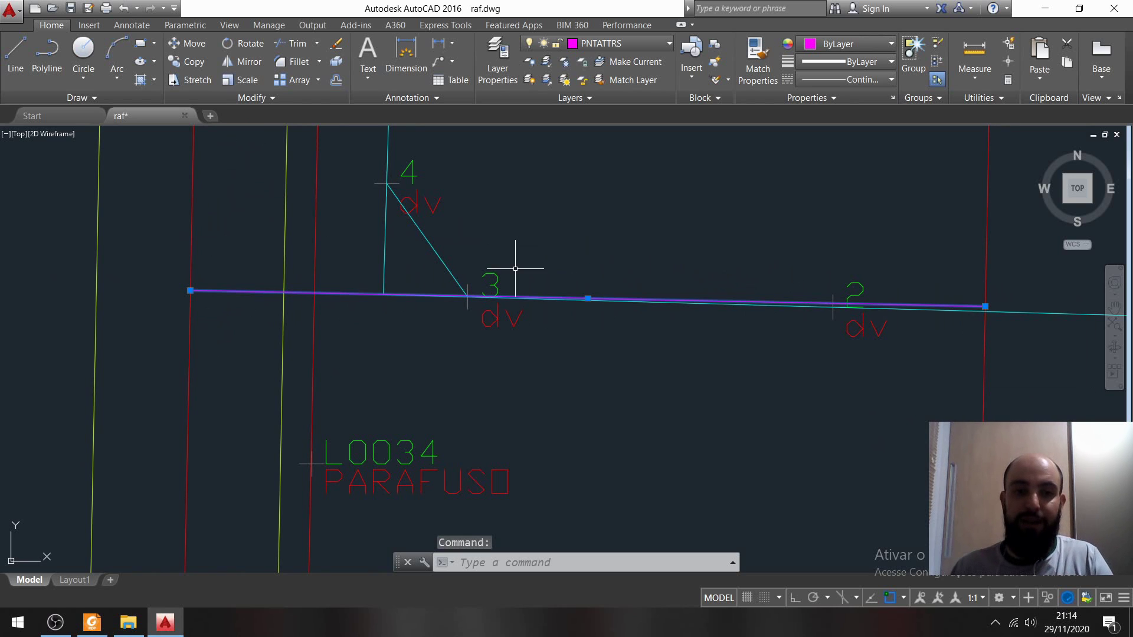
{"action": "key", "text": "Escape"}
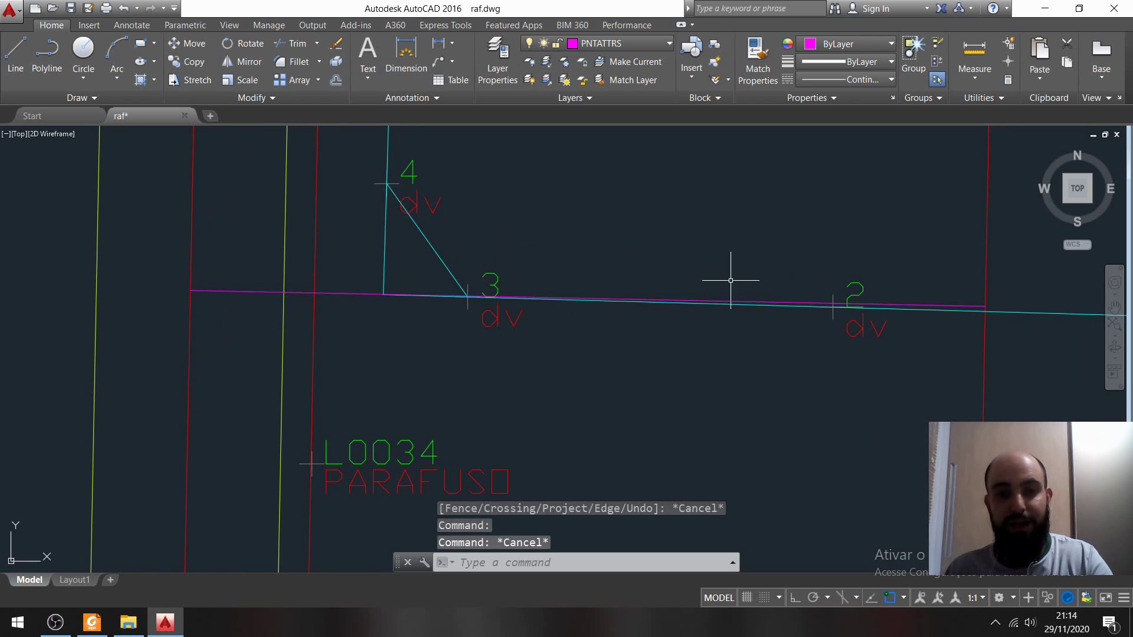
{"action": "left_click", "coordinate": [973, 307]}
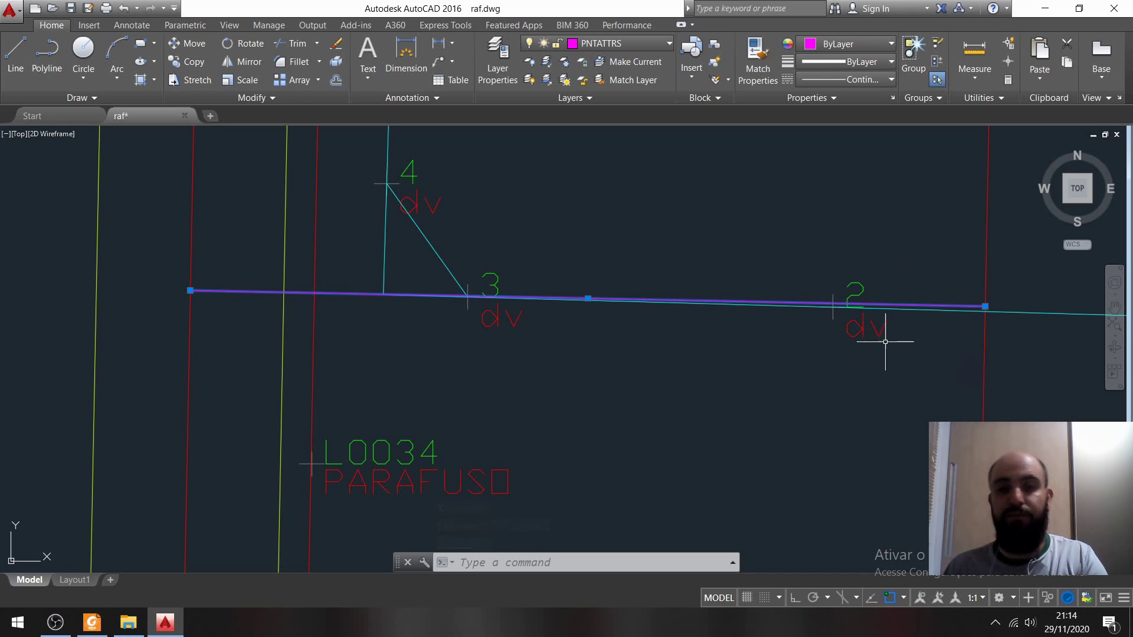
{"action": "key", "text": "Escape"}
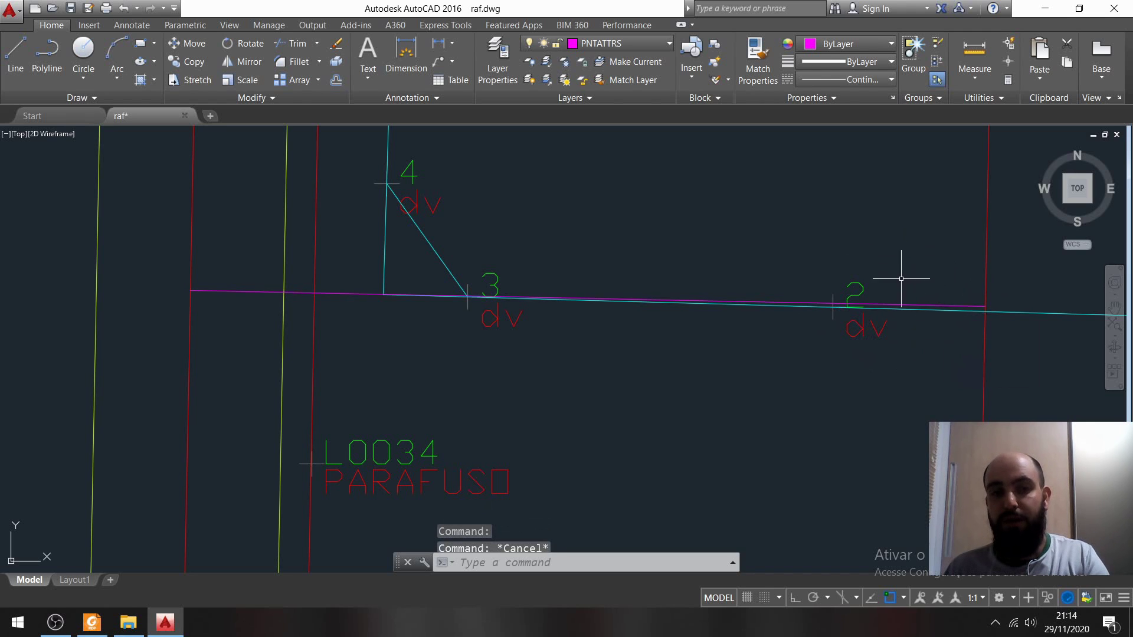
{"action": "scroll", "coordinate": [911, 280], "scroll_direction": "up", "scroll_amount": 3}
{"action": "scroll", "coordinate": [885, 301], "scroll_direction": "down", "scroll_amount": 3}
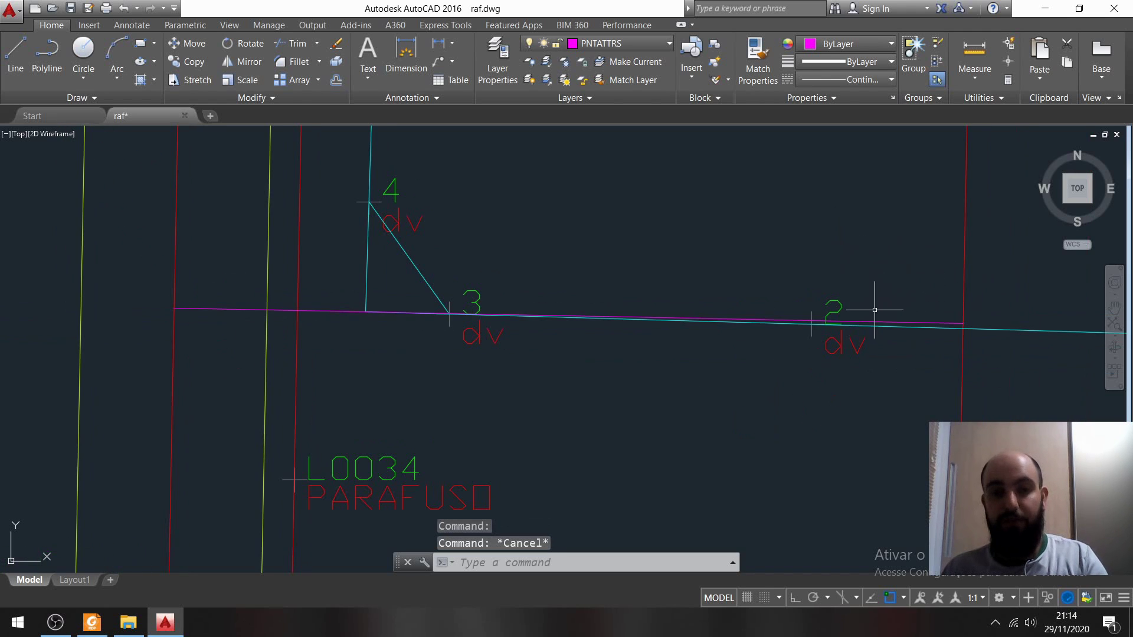
{"action": "left_click", "coordinate": [907, 325]}
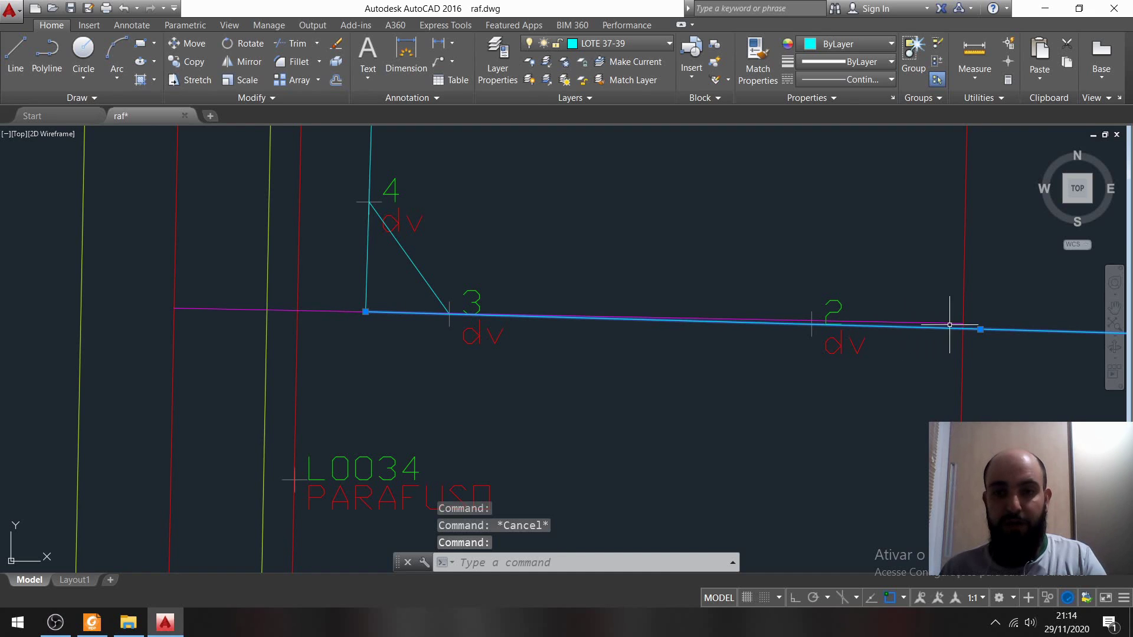
{"action": "key", "text": "Escape"}
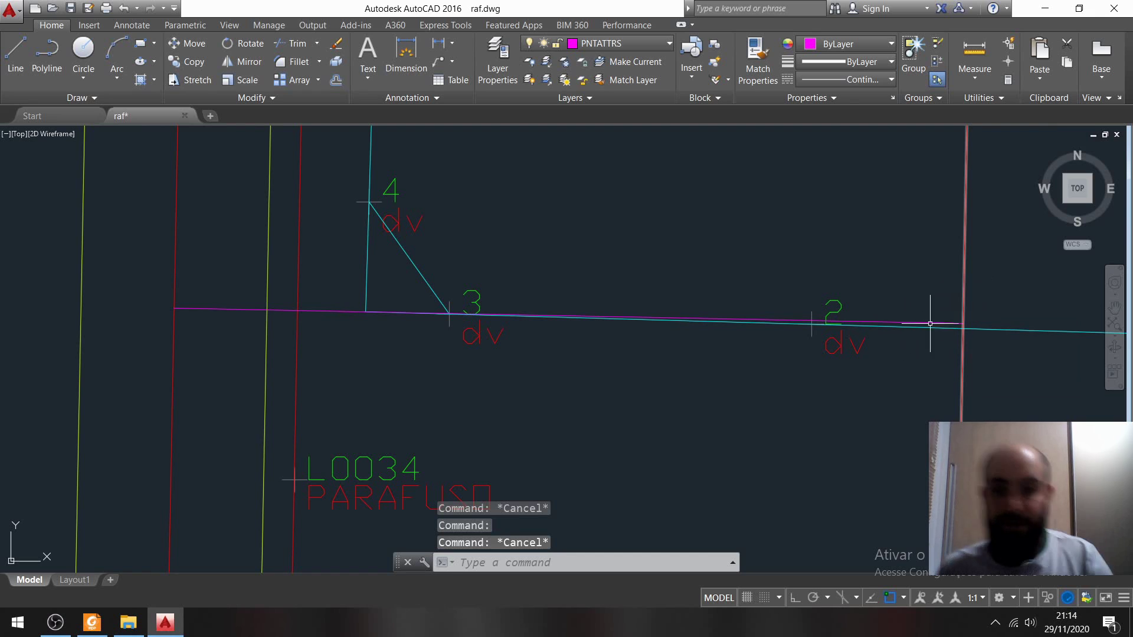
Step: Inspect the gap between the magenta line and the lot boundary where both meet the offset red line
{"action": "scroll", "coordinate": [964, 347], "scroll_direction": "up", "scroll_amount": 6}
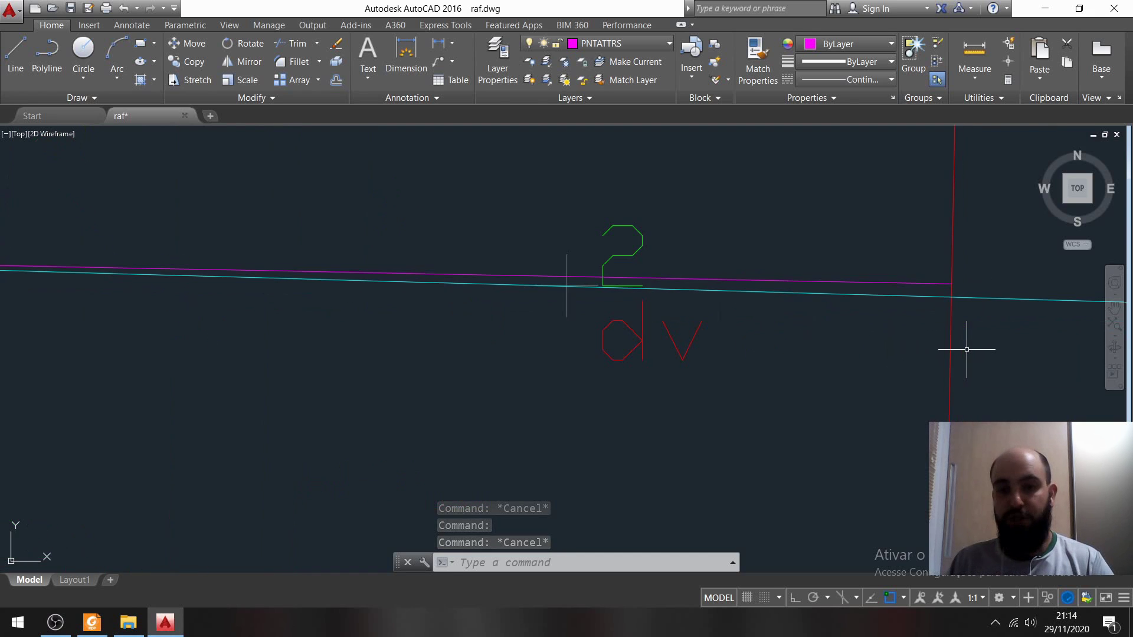
{"action": "middle_click_drag", "start_coordinate": [951, 329], "coordinate": [784, 321]}
{"action": "scroll", "coordinate": [772, 299], "scroll_direction": "up", "scroll_amount": 8}
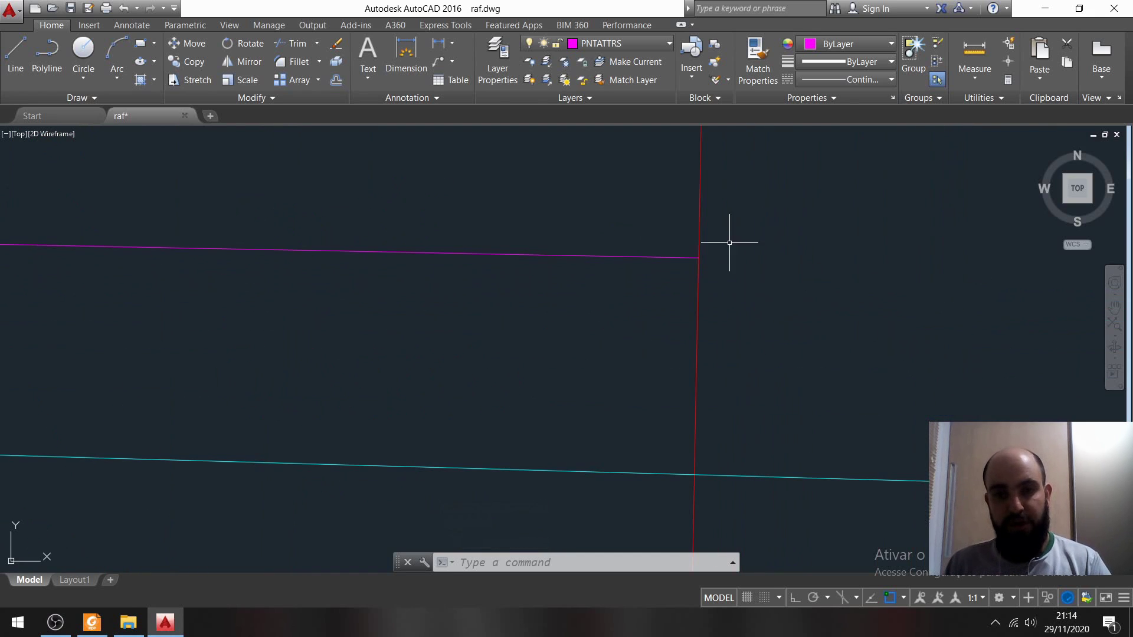
{"action": "scroll", "coordinate": [779, 354], "scroll_direction": "down", "scroll_amount": 2}
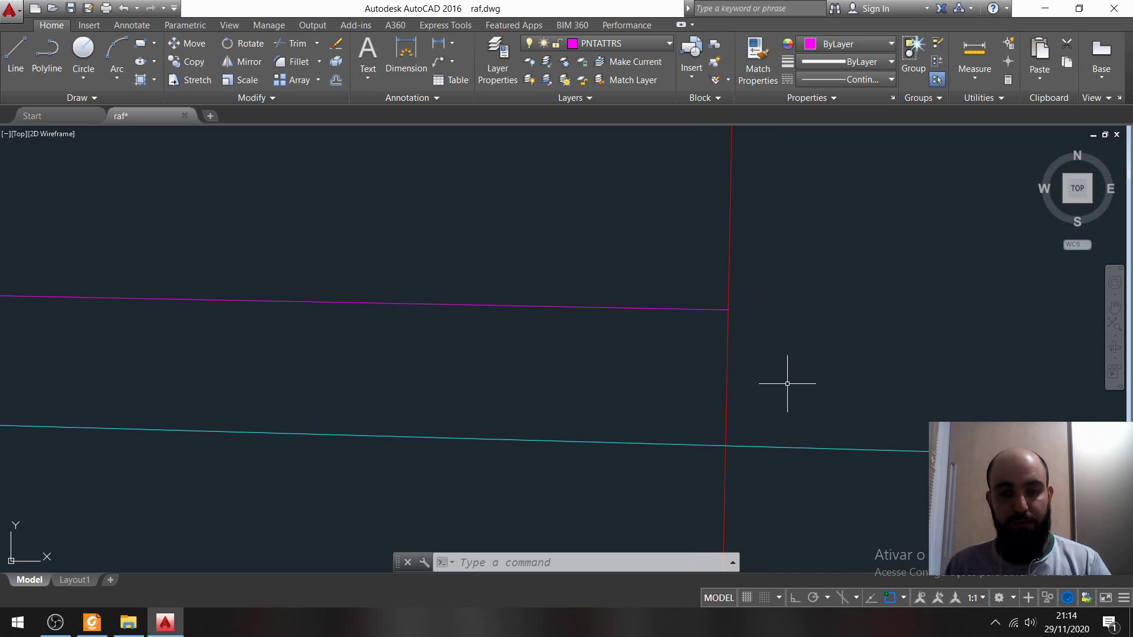
{"action": "middle_click_drag", "start_coordinate": [787, 382], "coordinate": [825, 284]}
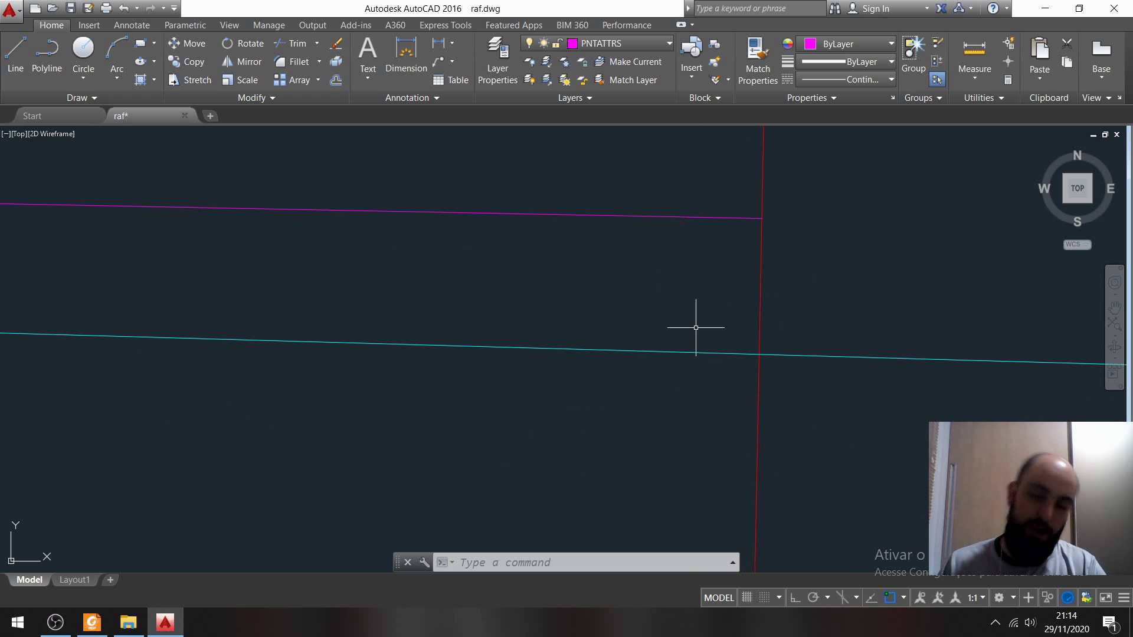
{"action": "scroll", "coordinate": [694, 339], "scroll_direction": "down", "scroll_amount": 6}
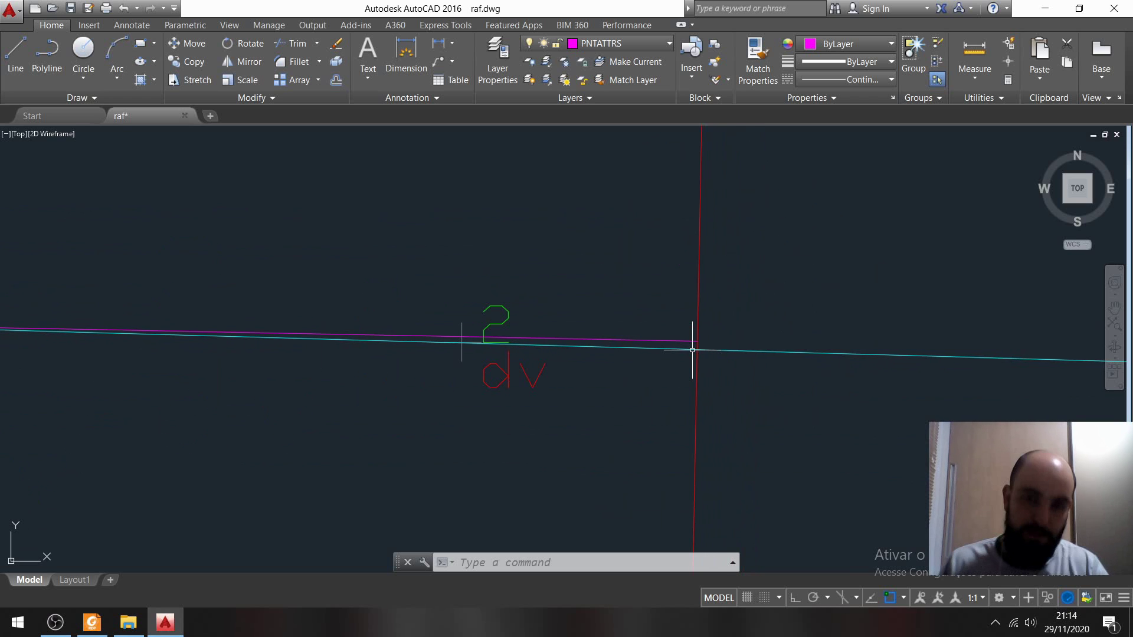
{"action": "scroll", "coordinate": [692, 350], "scroll_direction": "down", "scroll_amount": 4}
{"action": "middle_click_drag", "start_coordinate": [567, 277], "coordinate": [691, 291]}
{"action": "scroll", "coordinate": [720, 410], "scroll_direction": "up", "scroll_amount": 2}
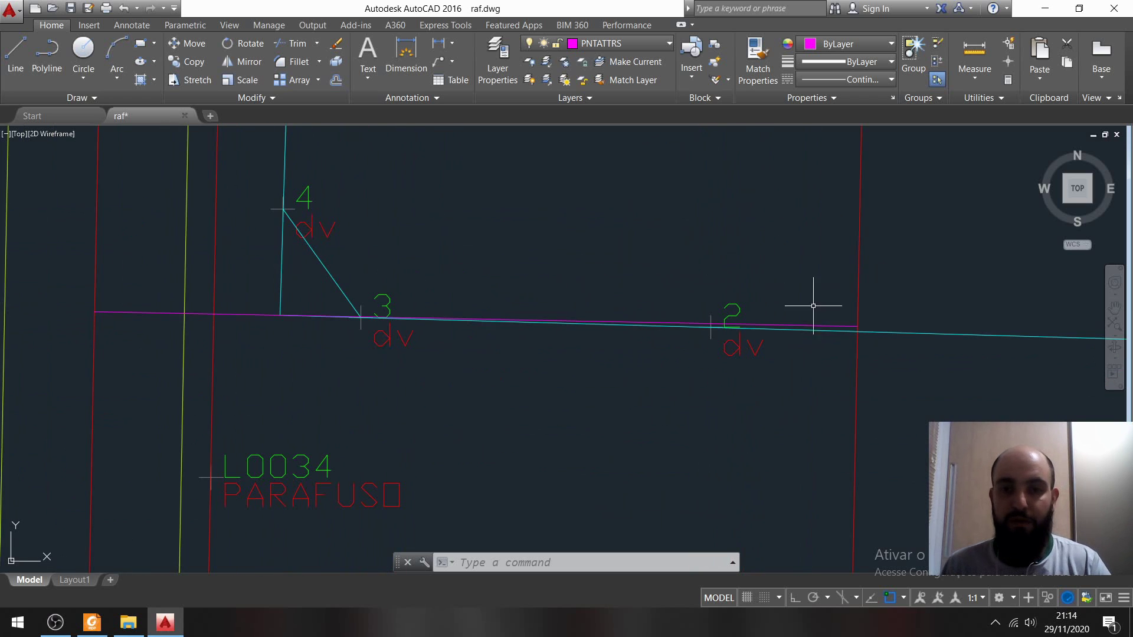
Step: Measure the perpendicular distance from the magenta line's end at the offset red line to the cyan lot boundary
{"action": "scroll", "coordinate": [850, 310], "scroll_direction": "up", "scroll_amount": 4}
{"action": "mouse_move", "coordinate": [860, 313]}
{"action": "middle_mouse_down"}
{"action": "mouse_move", "coordinate": [842, 281]}
{"action": "mouse_move", "coordinate": [672, 230]}
{"action": "middle_mouse_up"}
{"action": "scroll", "coordinate": [664, 253], "scroll_direction": "up", "scroll_amount": 2}
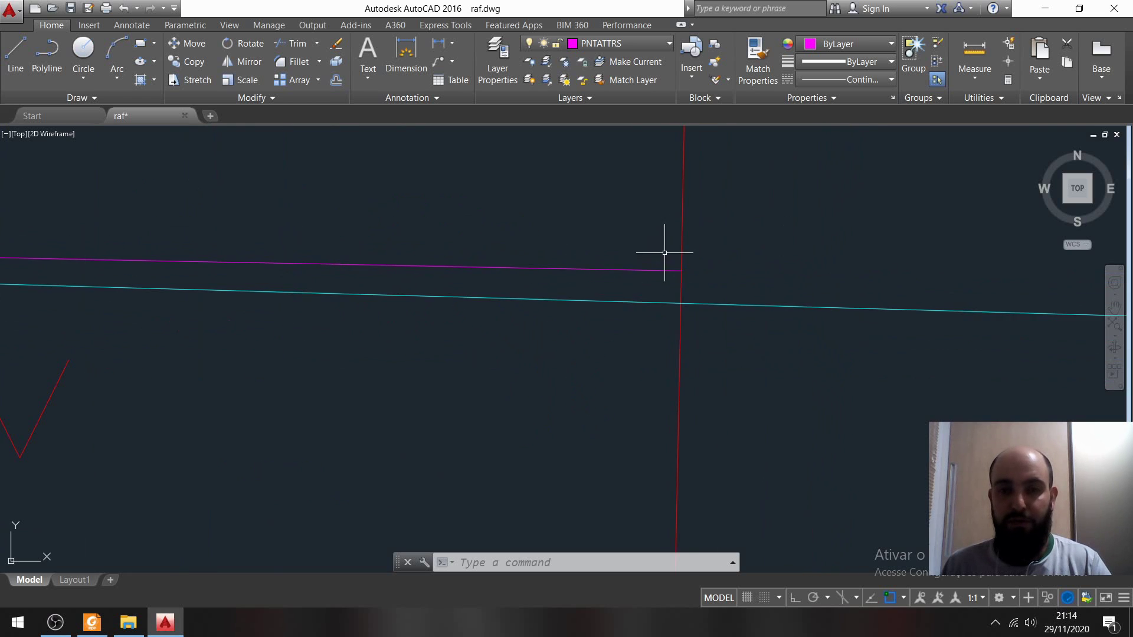
{"action": "mouse_move", "coordinate": [738, 278]}
{"action": "middle_mouse_down"}
{"action": "mouse_move", "coordinate": [710, 264]}
{"action": "mouse_move", "coordinate": [622, 303]}
{"action": "middle_mouse_up"}
{"action": "type", "text": "D"}
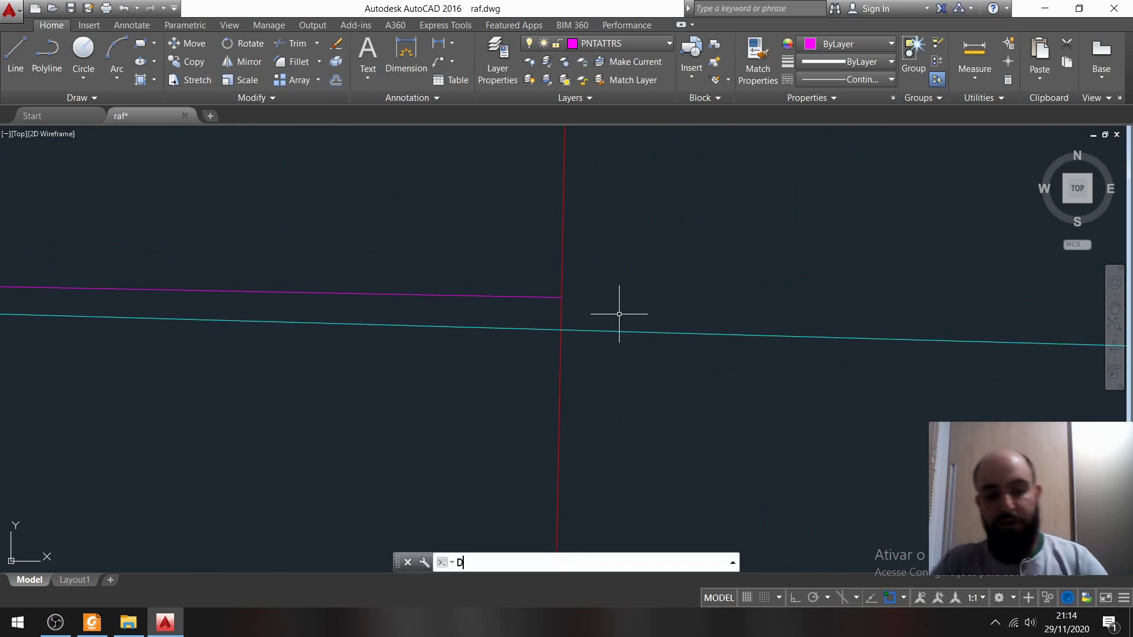
{"action": "type", "text": "IST"}
{"action": "key", "text": "Return"}
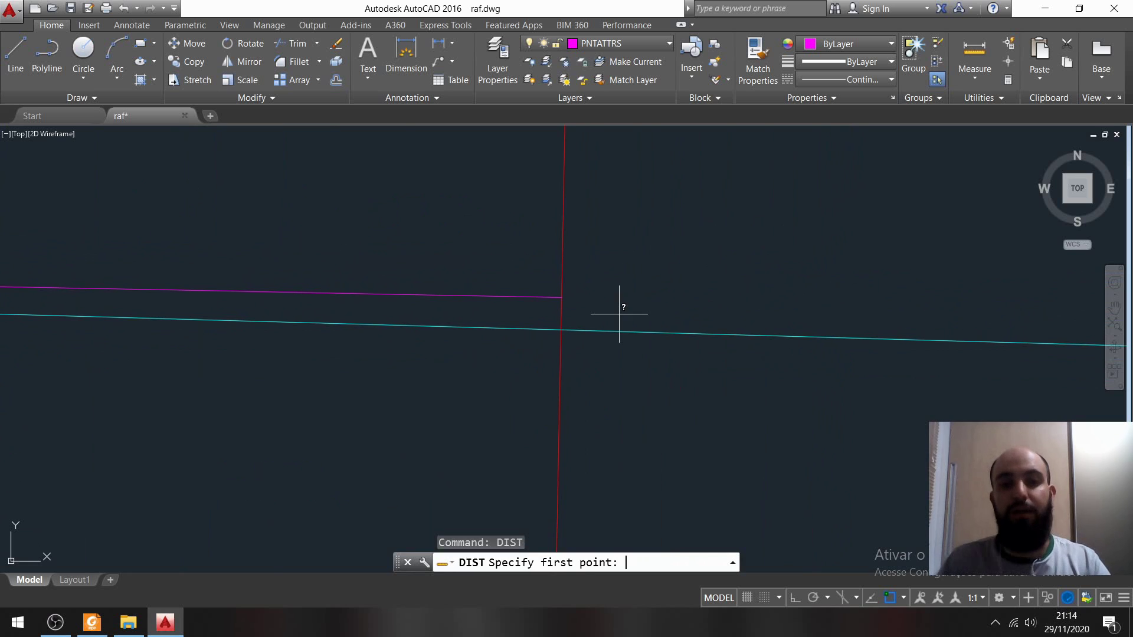
{"action": "left_click", "coordinate": [561, 297]}
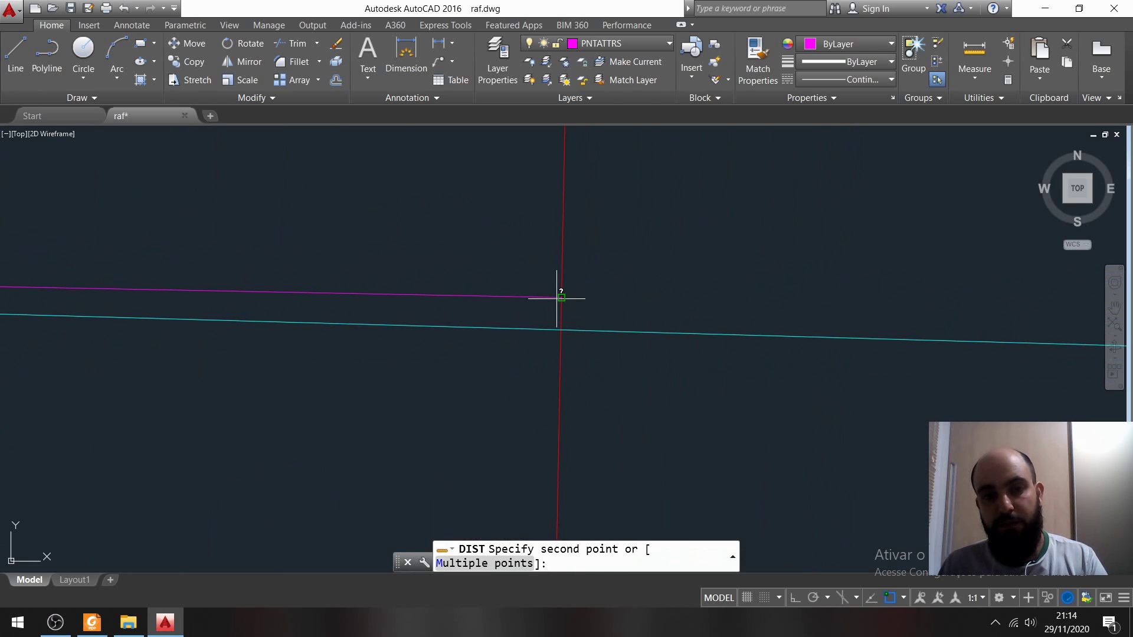
{"action": "right_click", "coordinate": [584, 319], "text": "shift"}
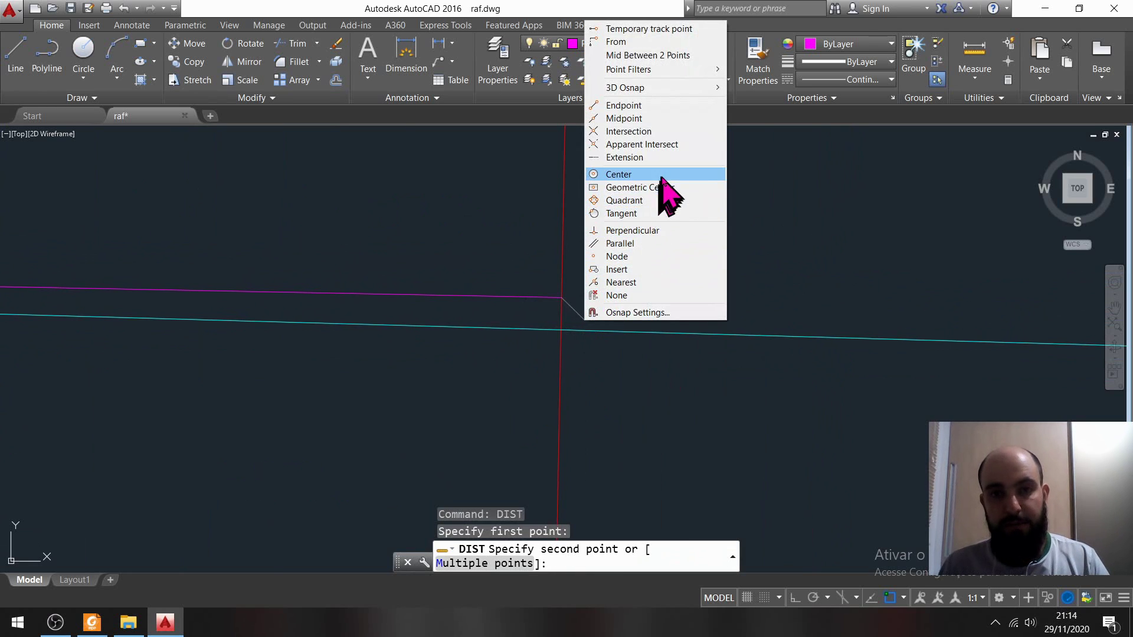
{"action": "left_click", "coordinate": [682, 228]}
{"action": "left_click", "coordinate": [601, 320]}
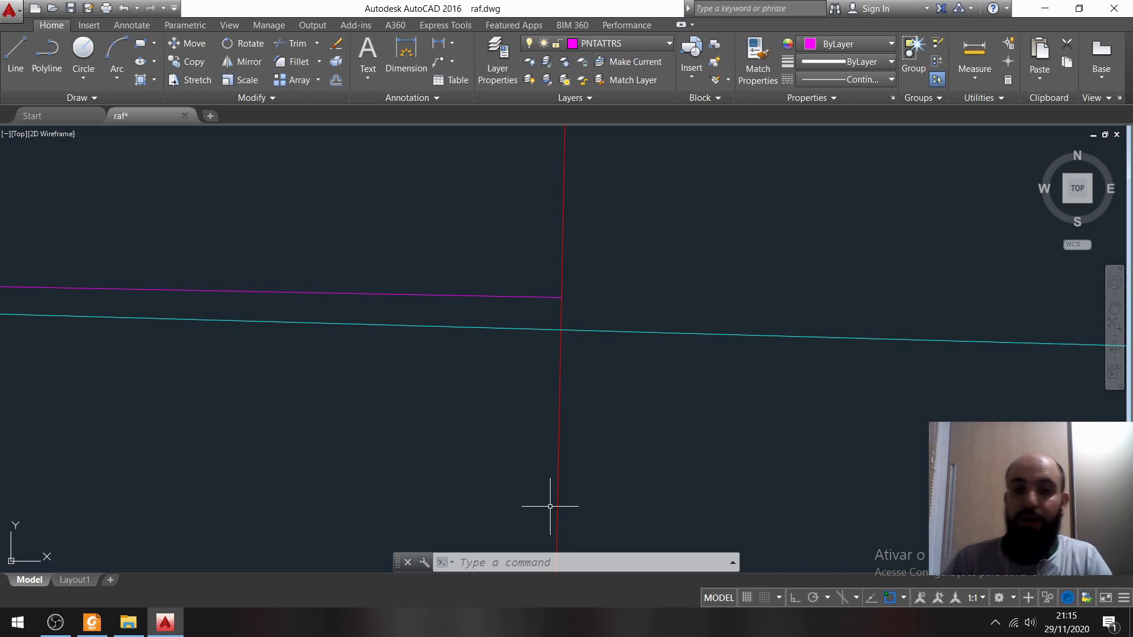
Step: Review the deviation of the lot boundary from the perpendicular line near point 2, relative to the surrounding street lines
{"action": "scroll", "coordinate": [531, 502], "scroll_direction": "down", "scroll_amount": 5}
{"action": "mouse_move", "coordinate": [524, 481]}
{"action": "middle_mouse_down"}
{"action": "mouse_move", "coordinate": [527, 423]}
{"action": "mouse_move", "coordinate": [586, 298]}
{"action": "middle_mouse_up"}
{"action": "scroll", "coordinate": [524, 354], "scroll_direction": "down", "scroll_amount": 3}
{"action": "mouse_move", "coordinate": [523, 354]}
{"action": "middle_mouse_down"}
{"action": "mouse_move", "coordinate": [526, 338]}
{"action": "mouse_move", "coordinate": [594, 291]}
{"action": "middle_mouse_up"}
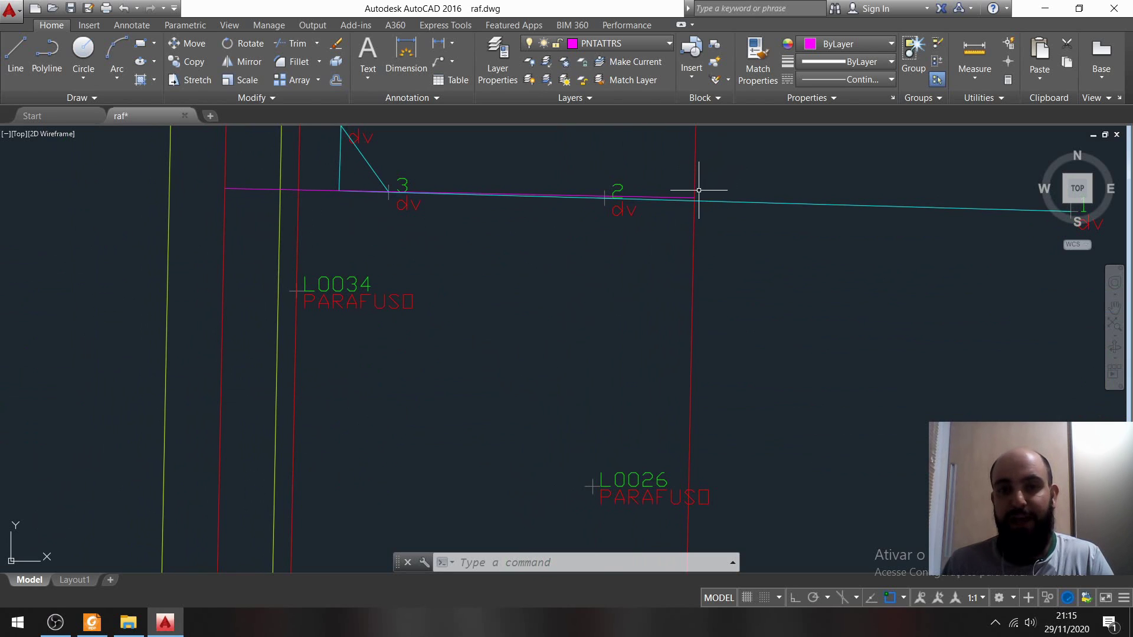
{"action": "scroll", "coordinate": [690, 202], "scroll_direction": "up", "scroll_amount": 4}
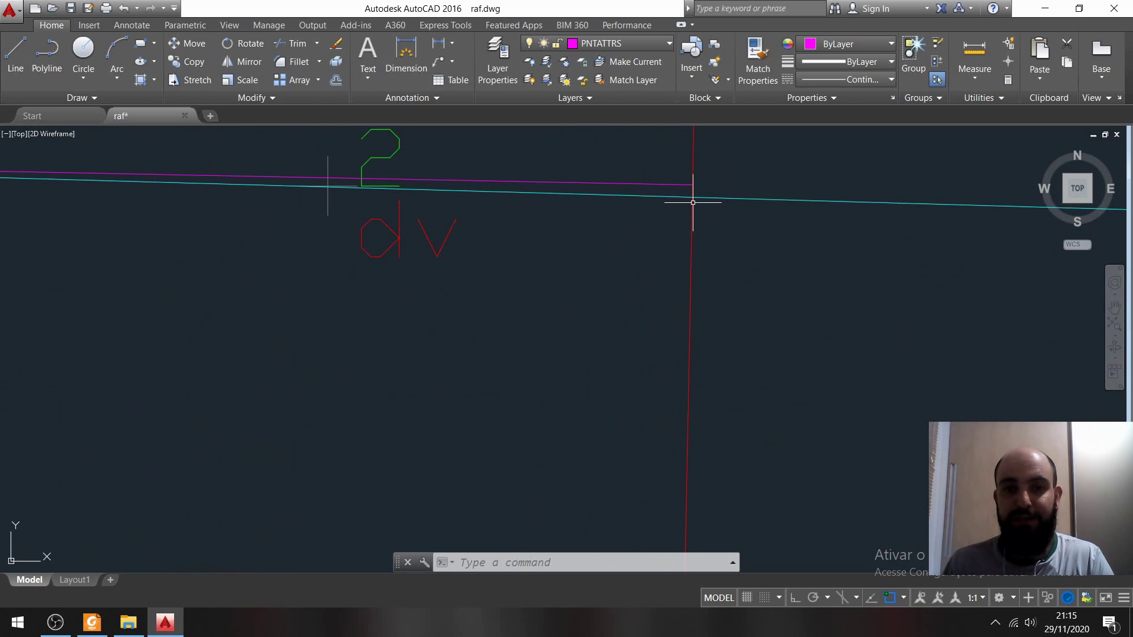
{"action": "scroll", "coordinate": [692, 202], "scroll_direction": "up", "scroll_amount": 2}
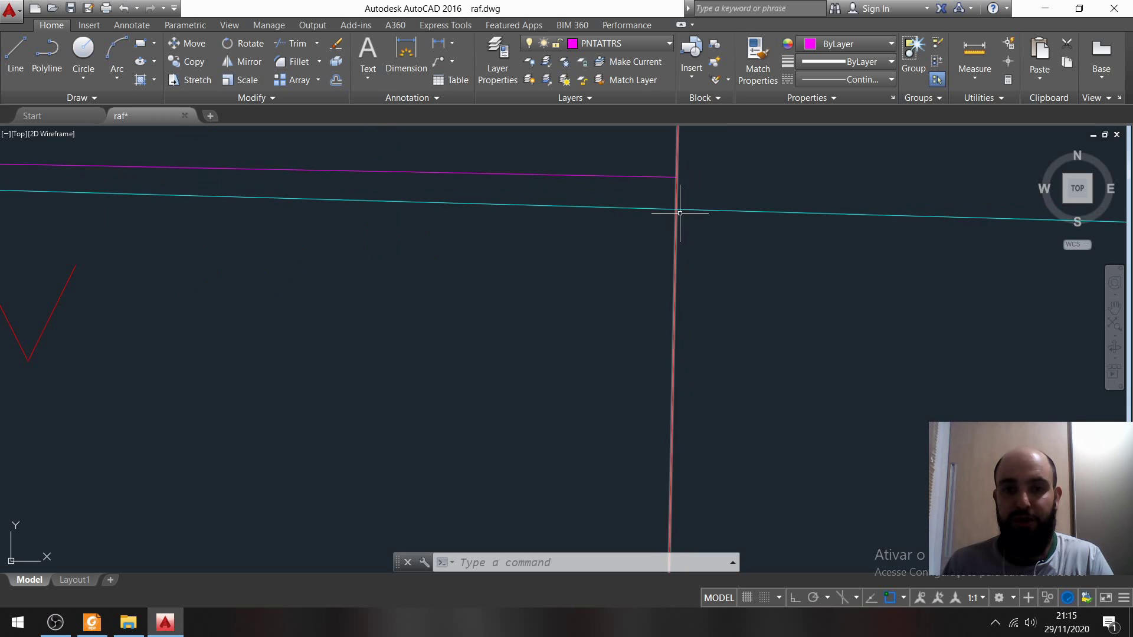
{"action": "scroll", "coordinate": [676, 210], "scroll_direction": "down", "scroll_amount": 3}
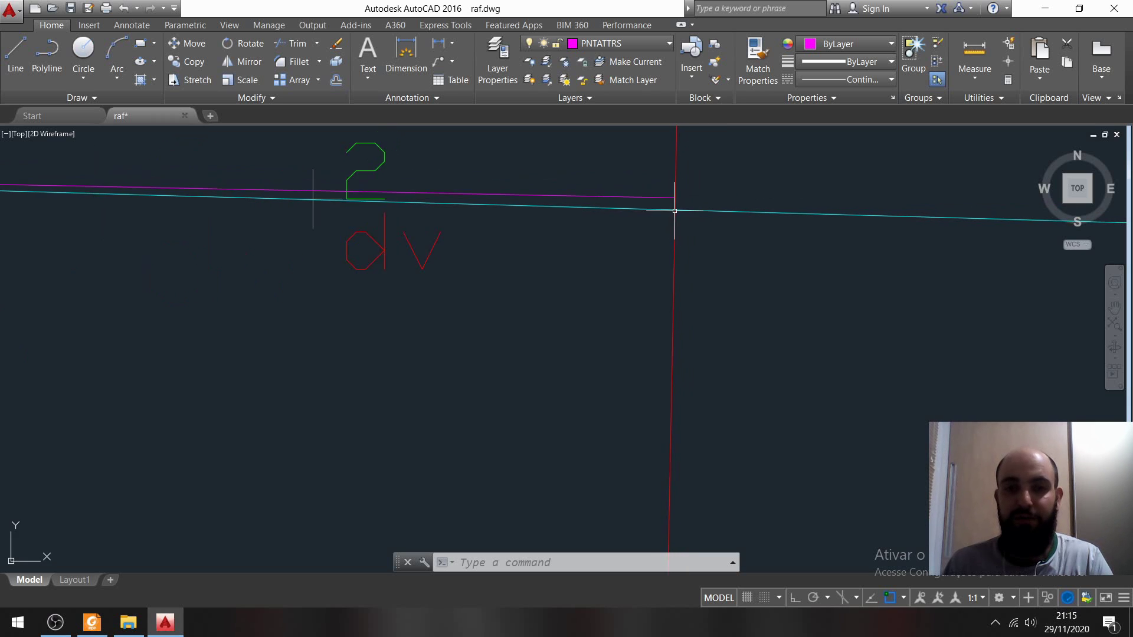
{"action": "scroll", "coordinate": [674, 210], "scroll_direction": "down", "scroll_amount": 2}
{"action": "scroll", "coordinate": [674, 211], "scroll_direction": "down", "scroll_amount": 2}
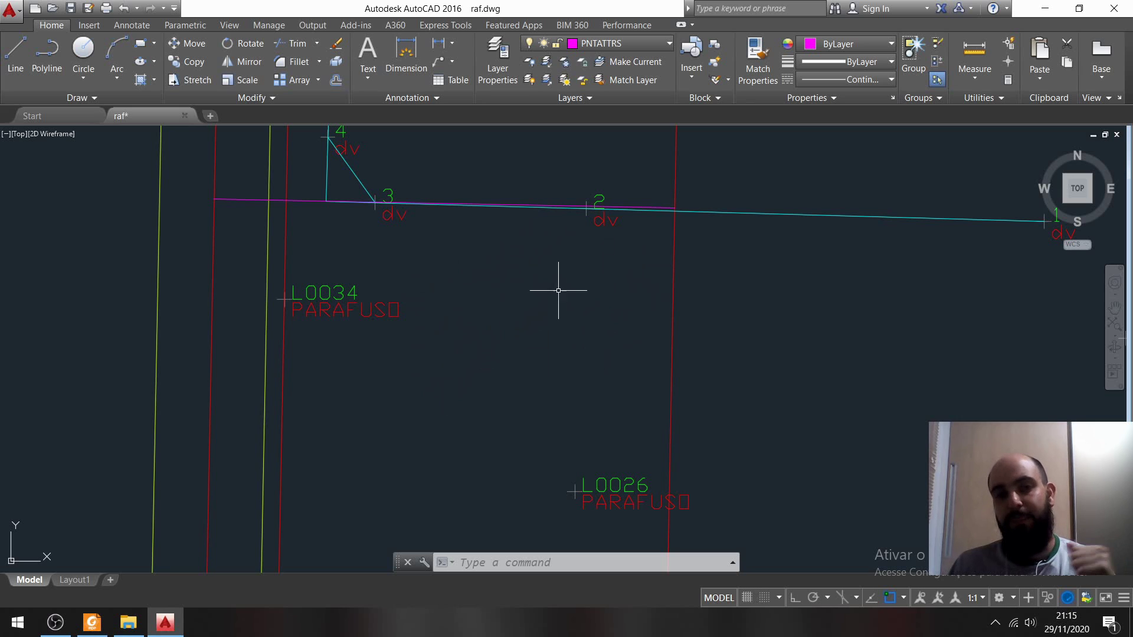
{"action": "scroll", "coordinate": [667, 233], "scroll_direction": "up", "scroll_amount": 4}
{"action": "middle_click_drag", "start_coordinate": [684, 185], "coordinate": [640, 282]}
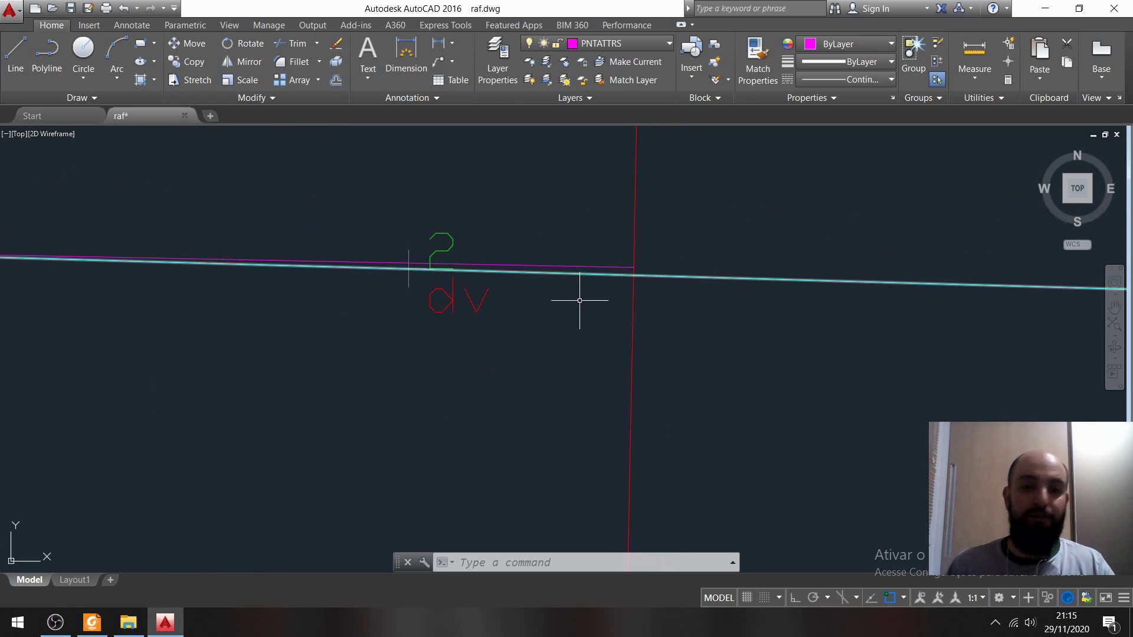
{"action": "mouse_move", "coordinate": [177, 395]}
{"action": "middle_mouse_down"}
{"action": "mouse_move", "coordinate": [620, 314]}
{"action": "mouse_move", "coordinate": [653, 266]}
{"action": "mouse_move", "coordinate": [648, 279]}
{"action": "middle_mouse_up"}
{"action": "scroll", "coordinate": [621, 315], "scroll_direction": "down", "scroll_amount": 4}
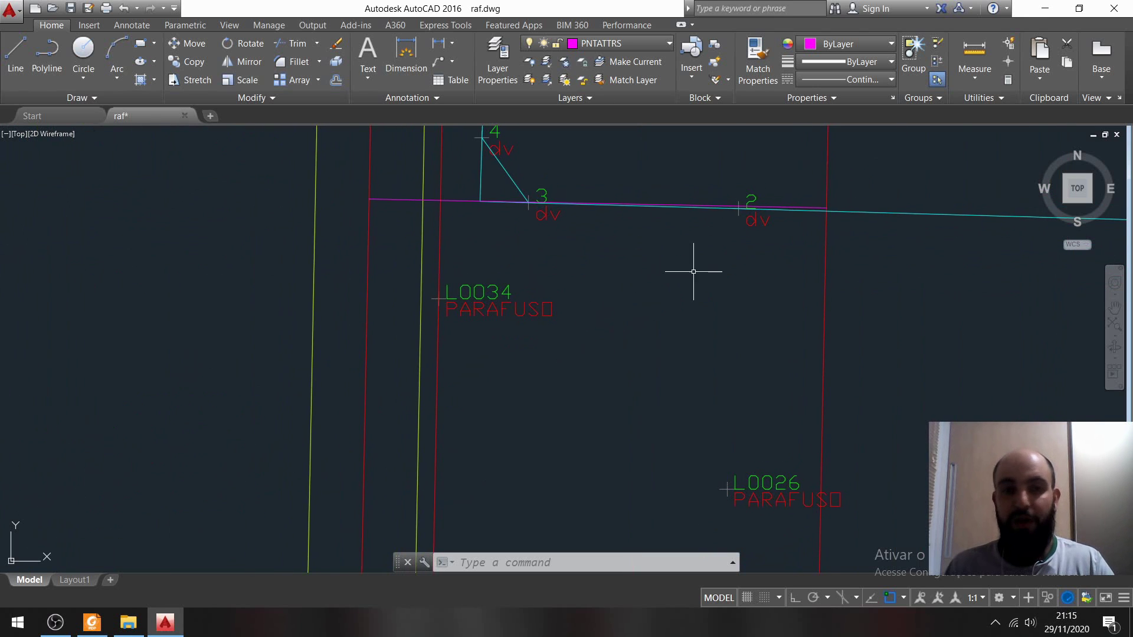
Step: Highlight the magenta perpendicular line between the street lines to check its extent past the red lot front line
{"action": "scroll", "coordinate": [676, 275], "scroll_direction": "up", "scroll_amount": 2}
{"action": "scroll", "coordinate": [667, 319], "scroll_direction": "down", "scroll_amount": 2}
{"action": "scroll", "coordinate": [670, 319], "scroll_direction": "up", "scroll_amount": 2}
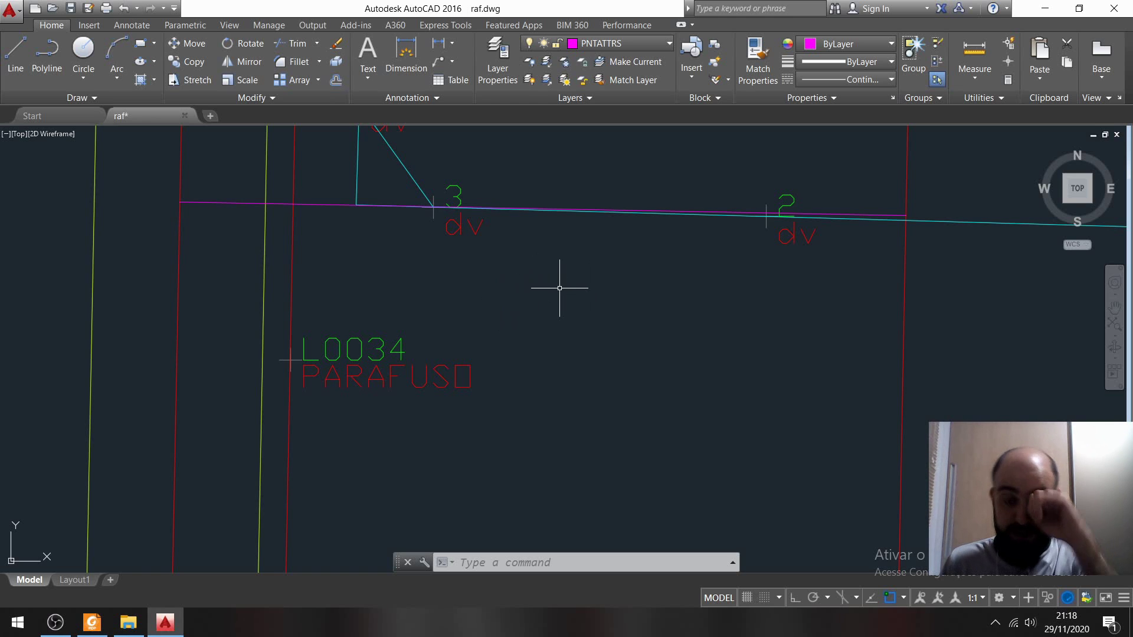
{"action": "left_click", "coordinate": [313, 203]}
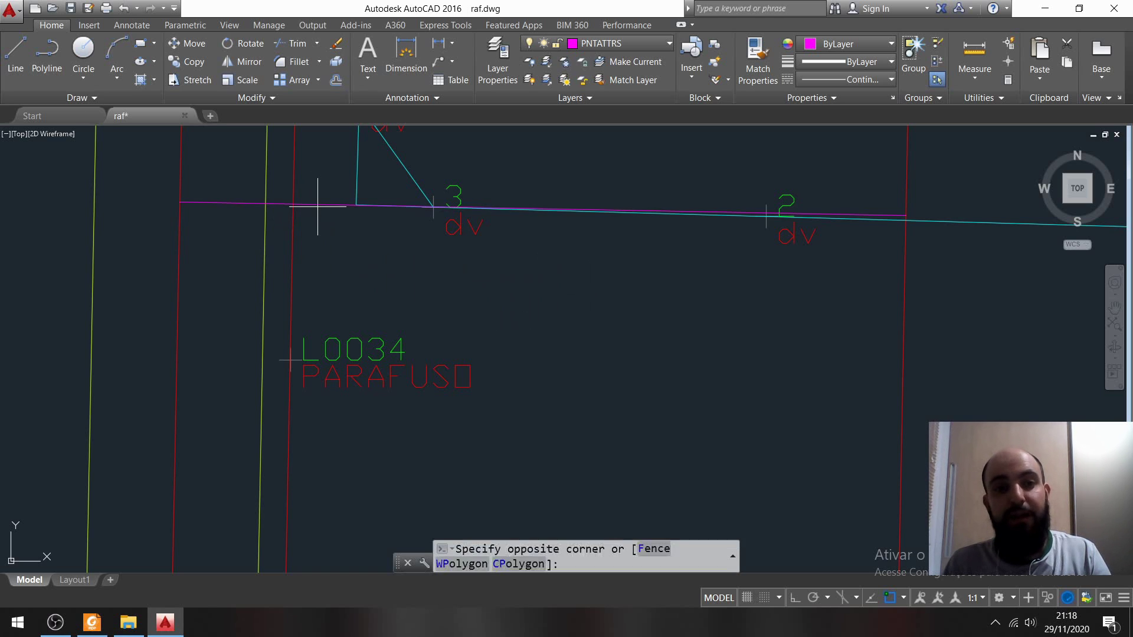
{"action": "left_click", "coordinate": [322, 209]}
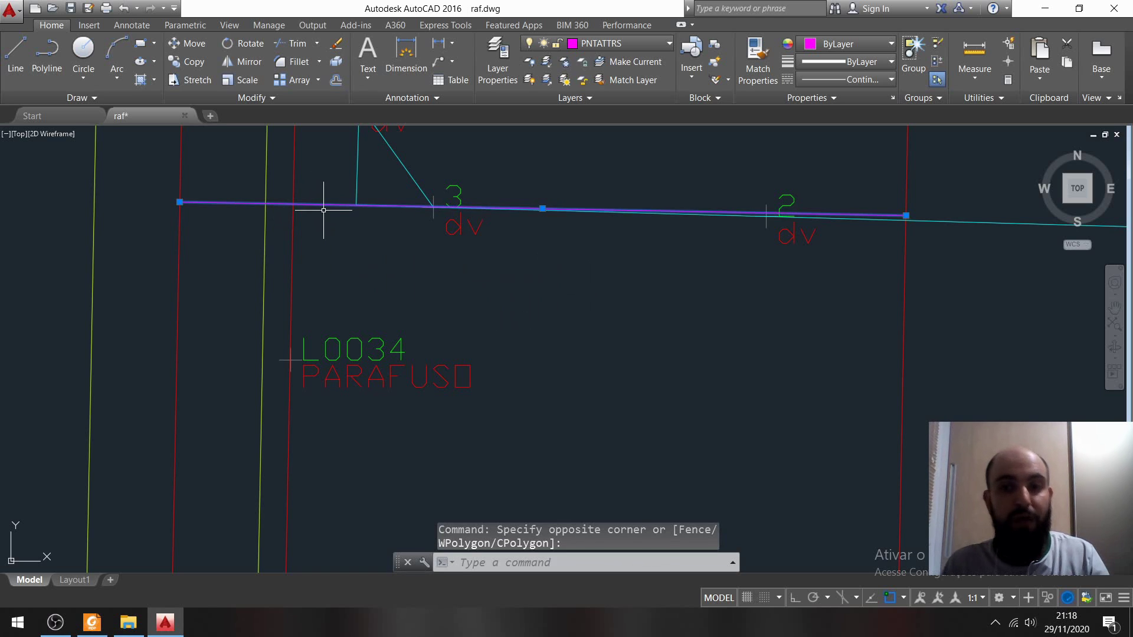
{"action": "key", "text": "Escape"}
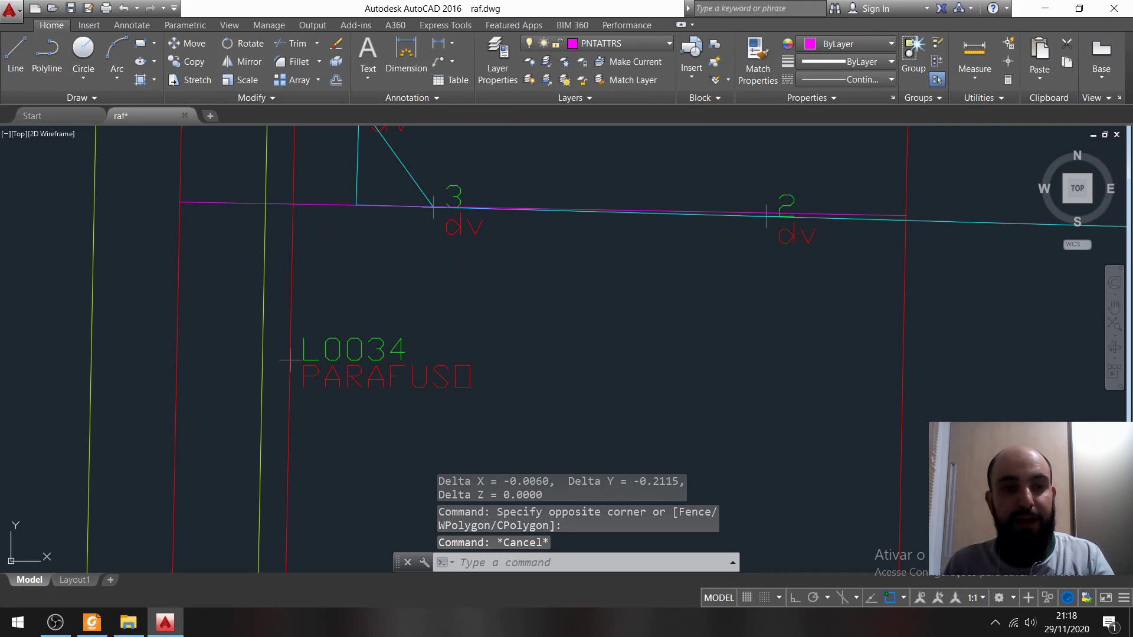
{"action": "key", "text": "Escape"}
{"action": "left_click", "coordinate": [245, 203]}
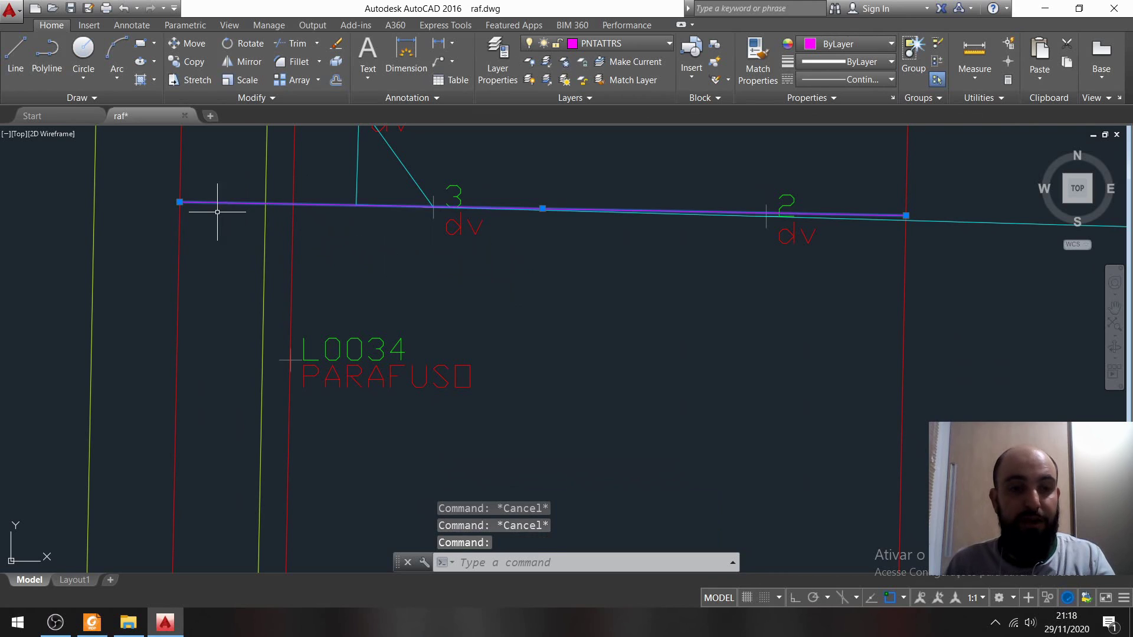
{"action": "key", "text": "Escape"}
{"action": "type", "text": "TR"}
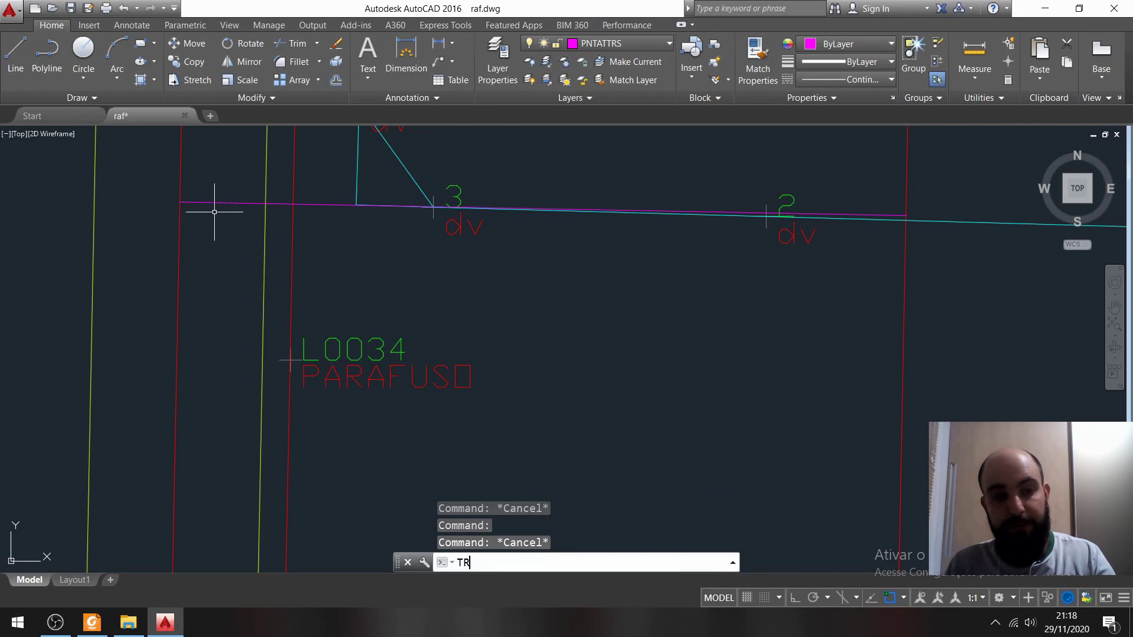
{"action": "key", "text": "Return"}
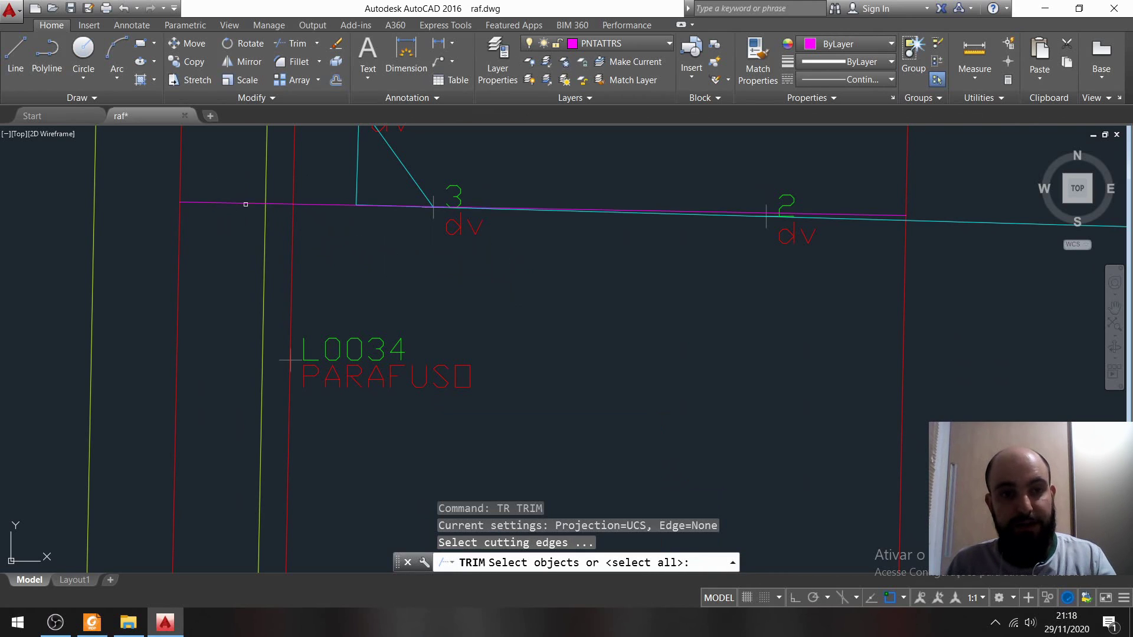
{"action": "left_click", "coordinate": [243, 204]}
{"action": "key", "text": "Escape"}
Step: Trim the magenta perpendicular line's two segments beyond the red line through L0034, using all objects as cutting edges
{"action": "type", "text": "TR"}
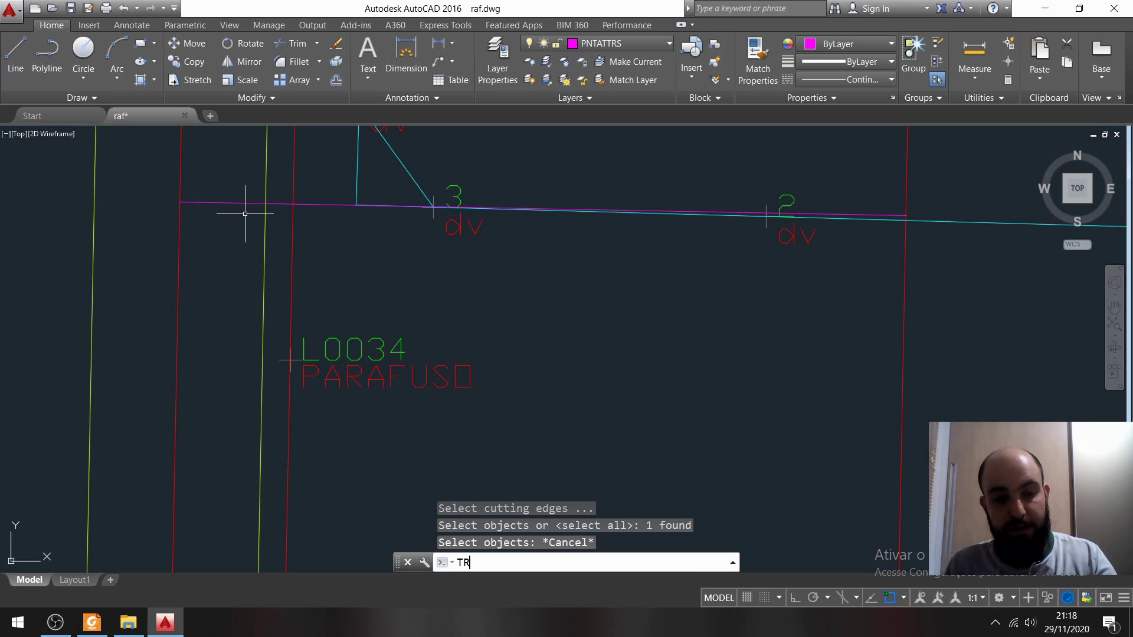
{"action": "key", "text": "Return"}
{"action": "key", "text": "Return"}
{"action": "left_click", "coordinate": [242, 203]}
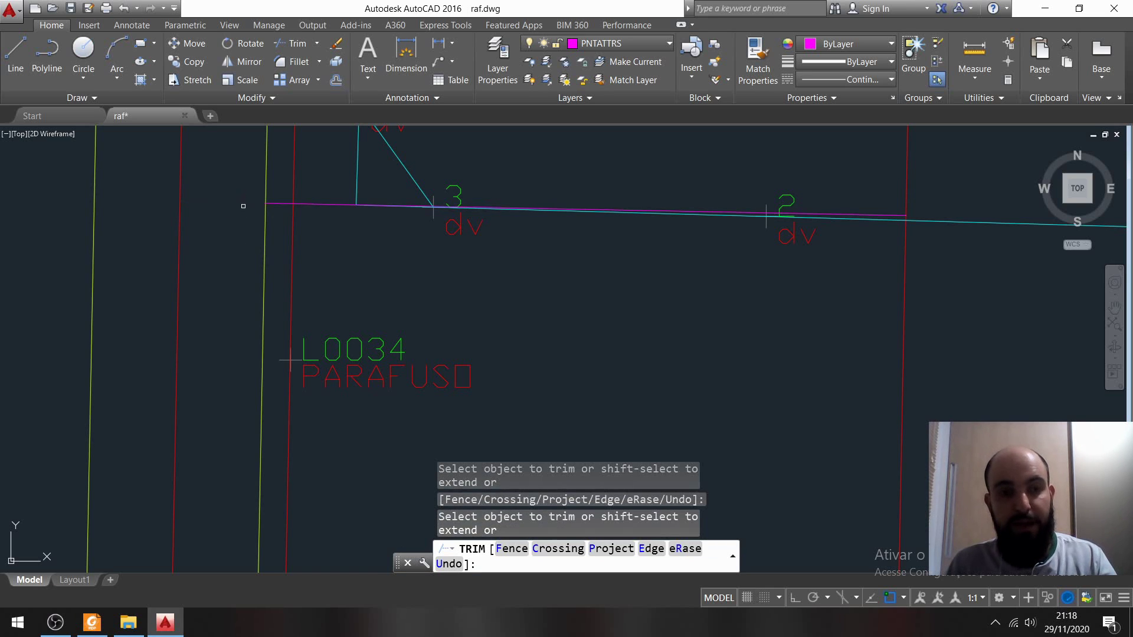
{"action": "left_click", "coordinate": [273, 202]}
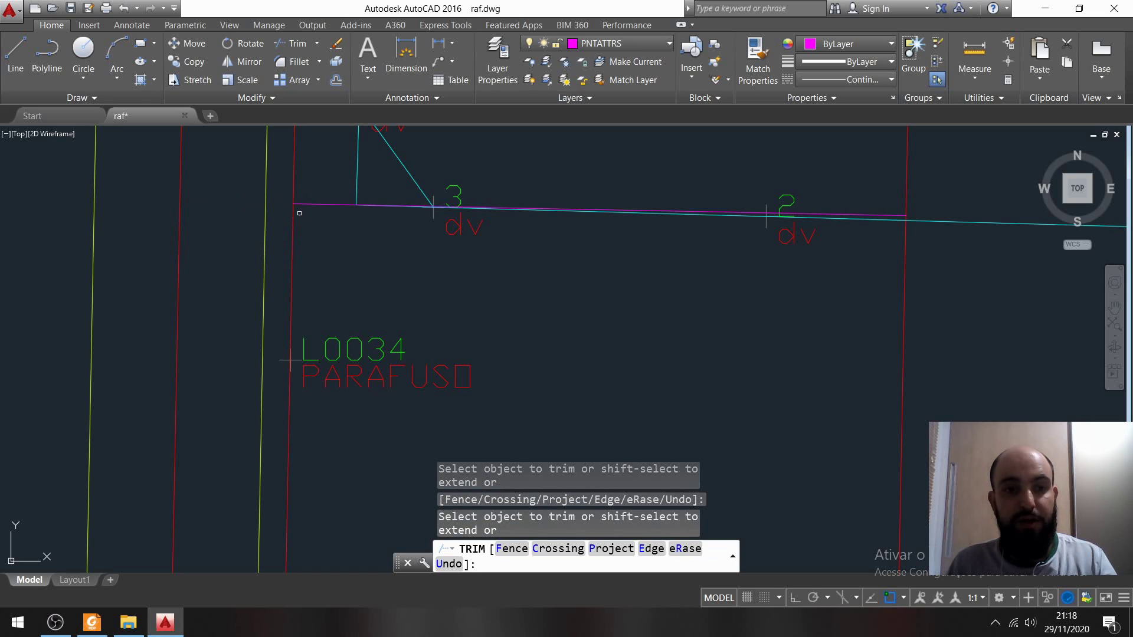
{"action": "key", "text": "Escape"}
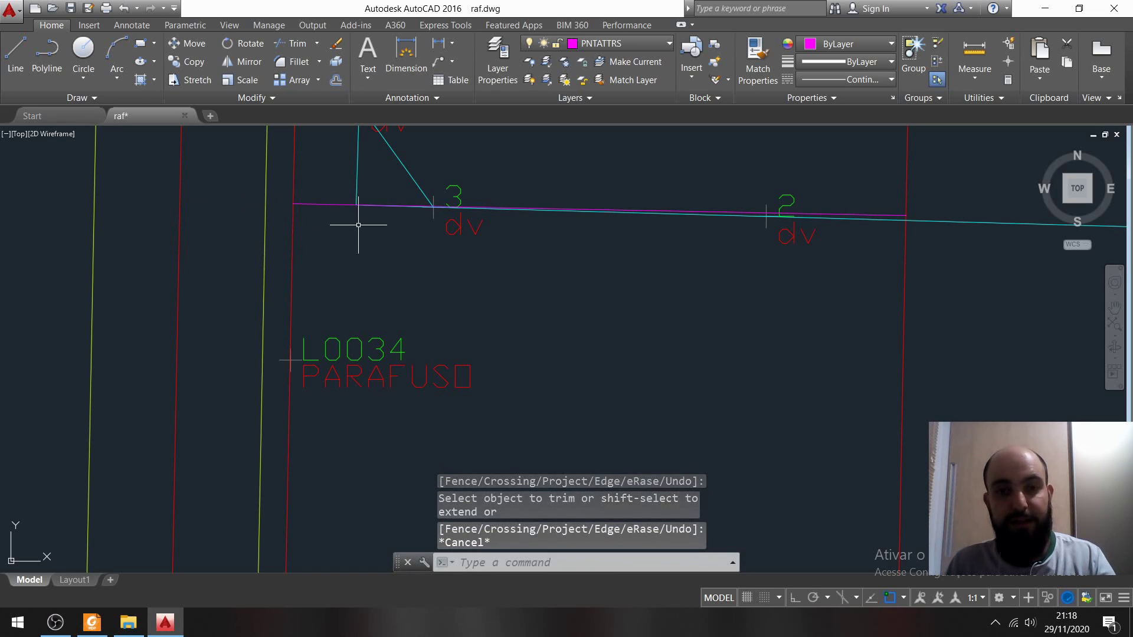
Step: Offset the trimmed magenta line by 10 toward the L0034 side to create the lot's opposite boundary
{"action": "left_click", "coordinate": [329, 205]}
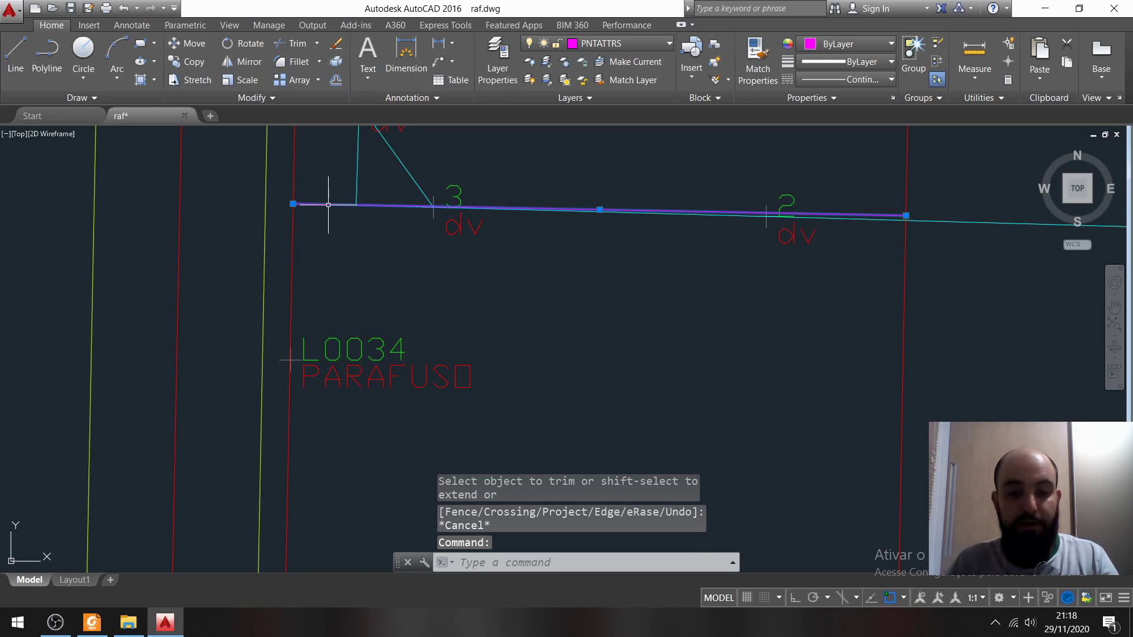
{"action": "type", "text": "o"}
{"action": "key", "text": "Return"}
{"action": "type", "text": "1"}
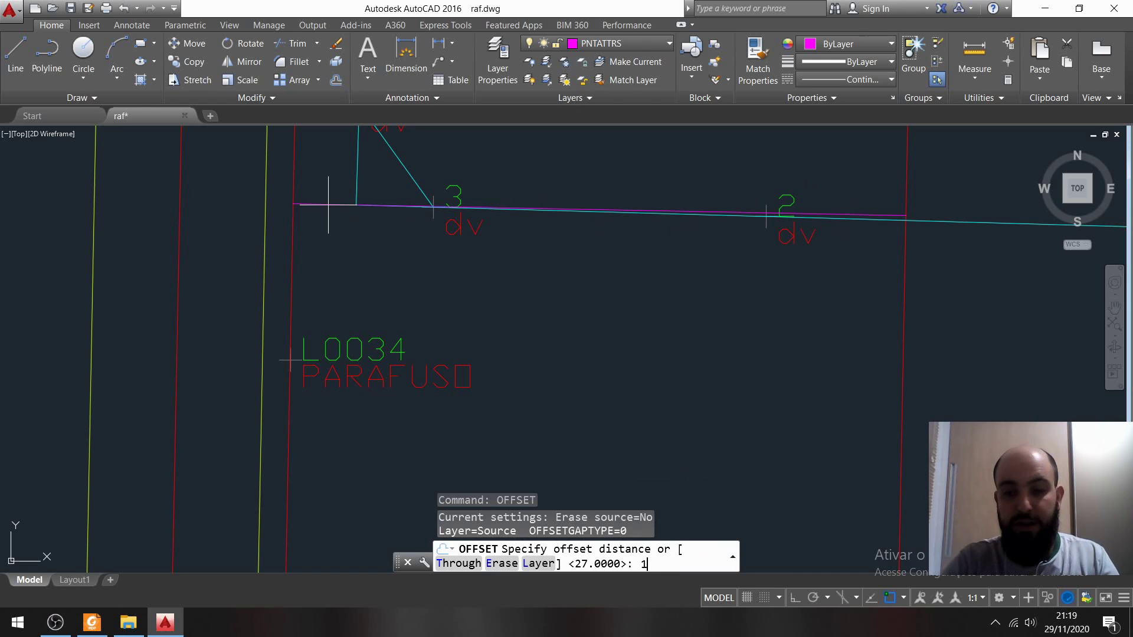
{"action": "type", "text": "0"}
{"action": "key", "text": "Return"}
{"action": "left_click", "coordinate": [328, 205]}
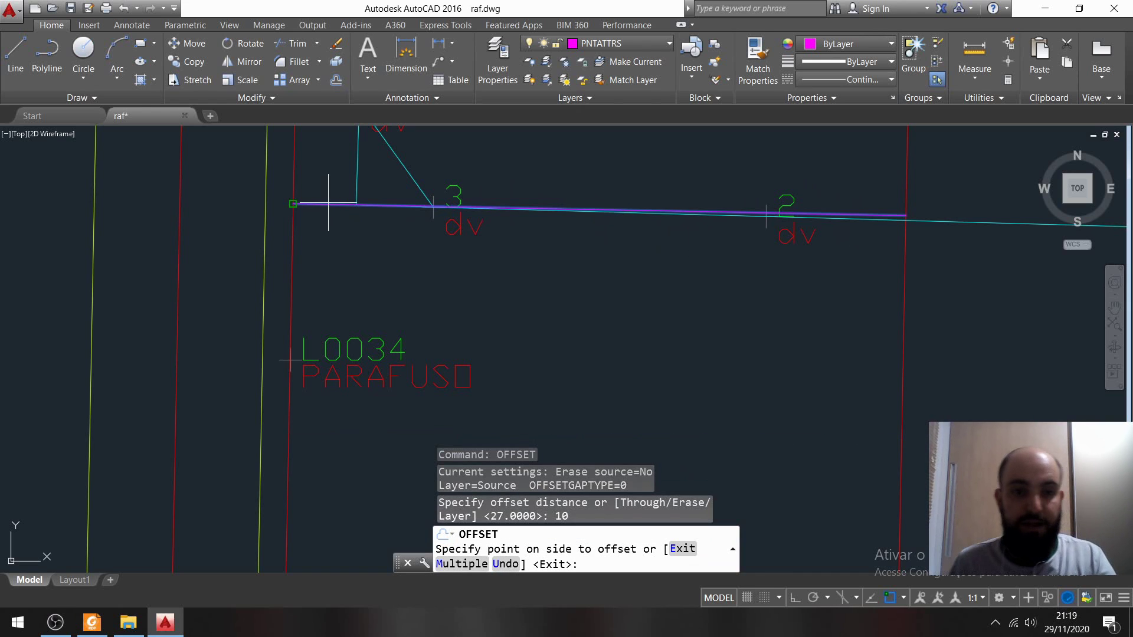
{"action": "left_click", "coordinate": [404, 340]}
{"action": "key", "text": "Return"}
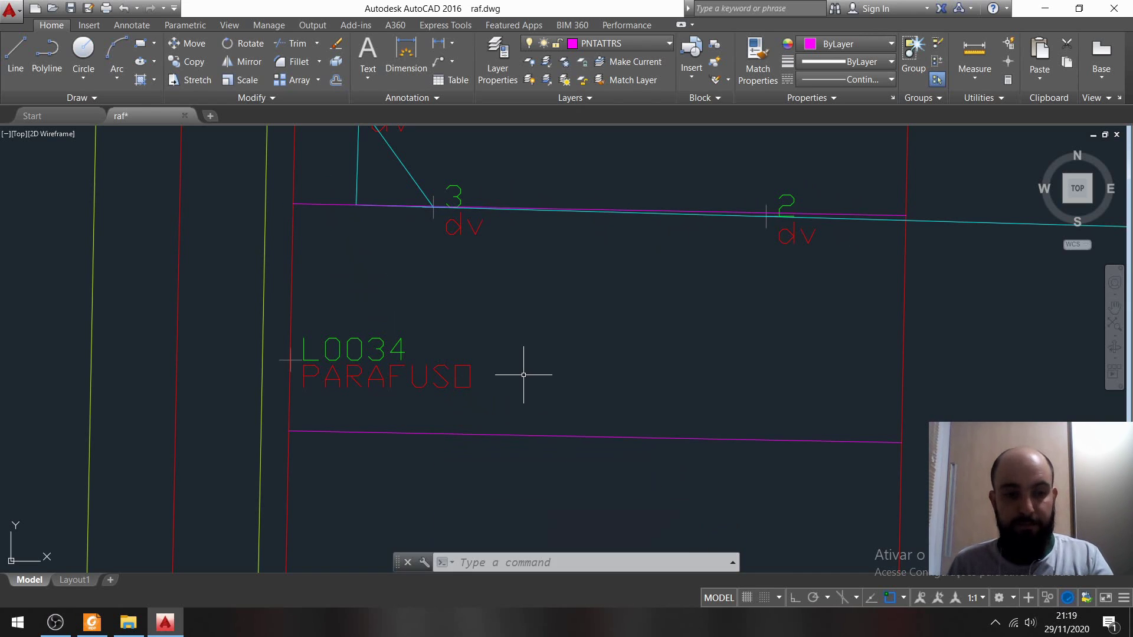
Step: Examine the lot outline enclosed by the two magenta lines and the two red lines, including the cyan boundary's deviation
{"action": "mouse_move", "coordinate": [706, 376]}
{"action": "middle_mouse_down"}
{"action": "mouse_move", "coordinate": [683, 273]}
{"action": "mouse_move", "coordinate": [695, 349]}
{"action": "middle_mouse_up"}
{"action": "scroll", "coordinate": [683, 273], "scroll_direction": "down", "scroll_amount": 2}
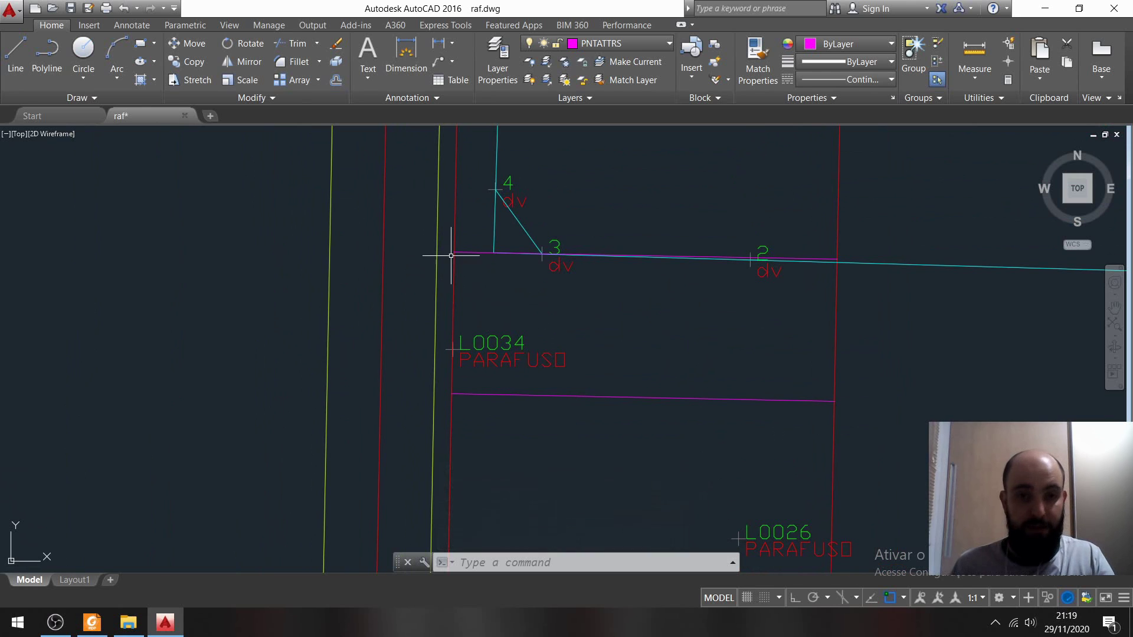
{"action": "scroll", "coordinate": [847, 286], "scroll_direction": "up", "scroll_amount": 2}
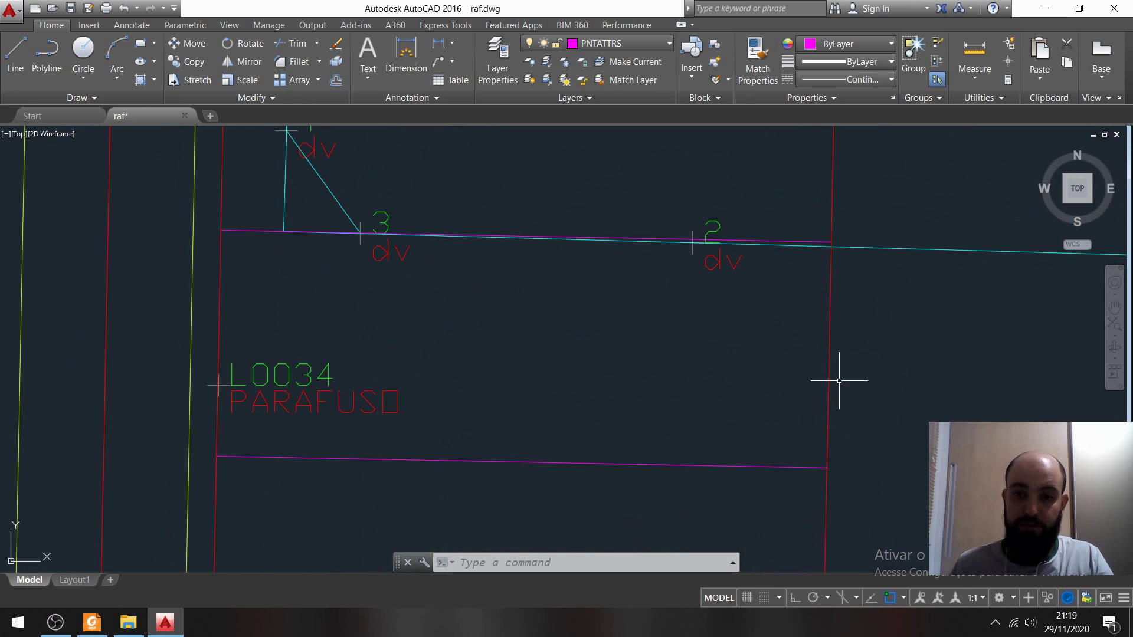
{"action": "scroll", "coordinate": [320, 291], "scroll_direction": "up", "scroll_amount": 2}
{"action": "mouse_move", "coordinate": [320, 291]}
{"action": "middle_mouse_down"}
{"action": "mouse_move", "coordinate": [422, 278]}
{"action": "mouse_move", "coordinate": [490, 241]}
{"action": "mouse_move", "coordinate": [332, 256]}
{"action": "middle_mouse_up"}
{"action": "scroll", "coordinate": [421, 279], "scroll_direction": "down", "scroll_amount": 2}
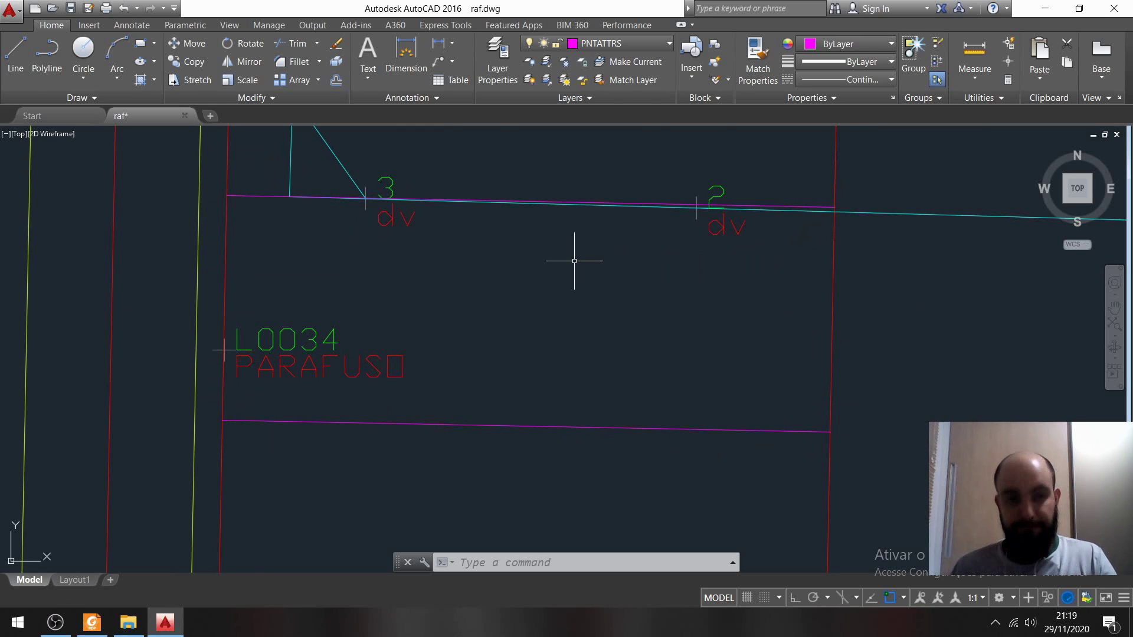
{"action": "middle_click_drag", "start_coordinate": [466, 237], "coordinate": [493, 271]}
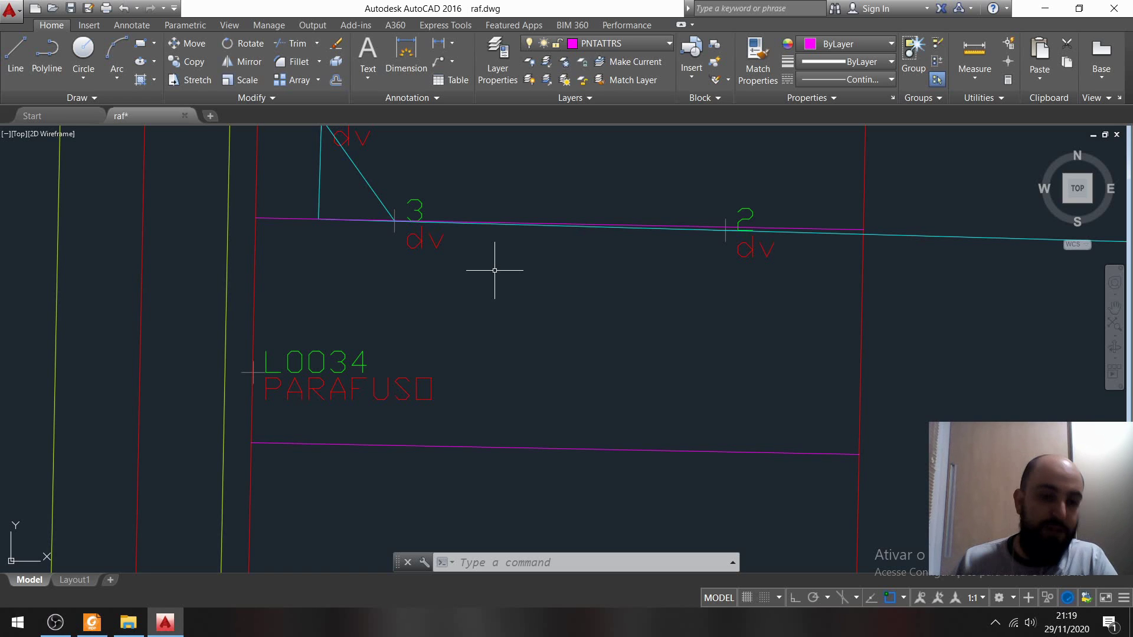
Step: Read lot 39's frontage, depth, area and neighbours in the Matrícula Lote 39 deed in Foxit Reader and compare them with the AutoCAD outline
{"action": "left_click", "coordinate": [92, 623]}
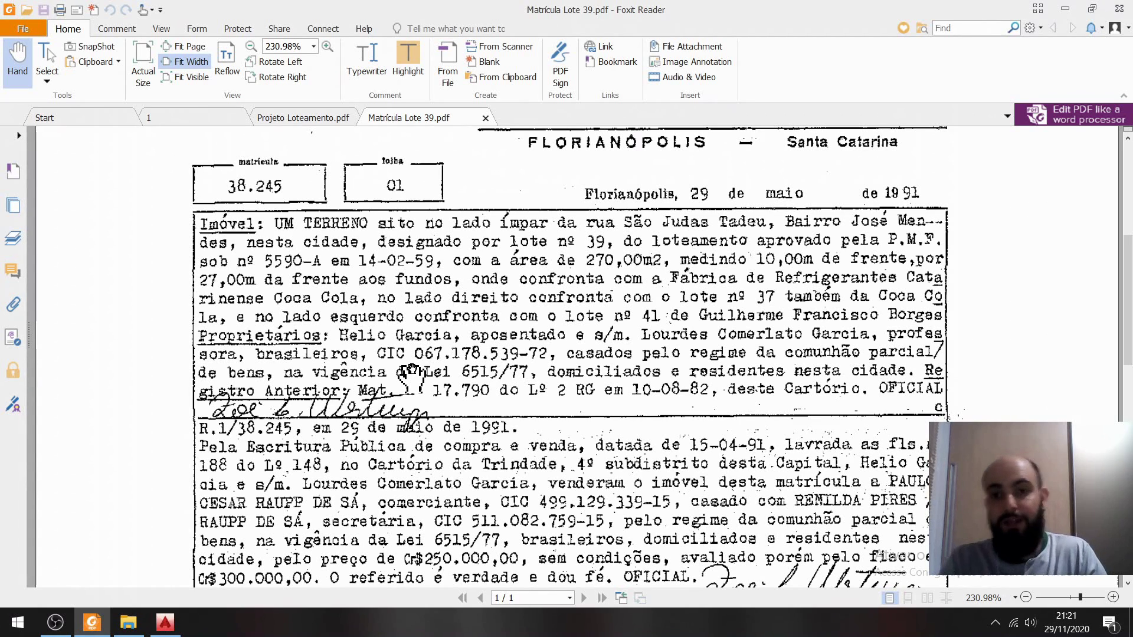
{"action": "left_click", "coordinate": [165, 622]}
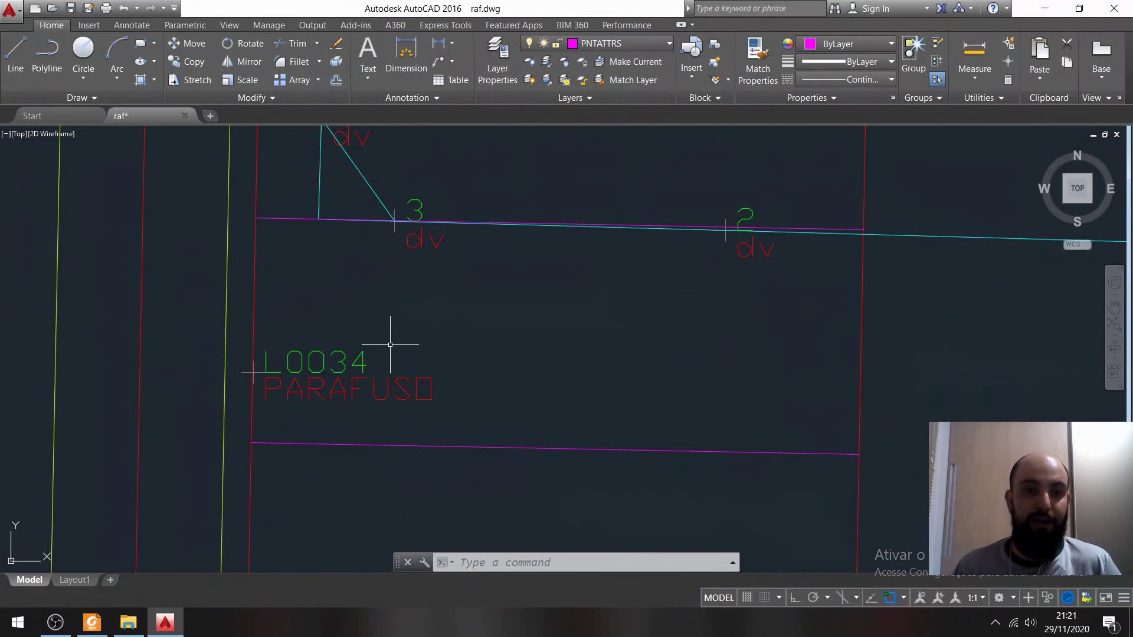
{"action": "left_click", "coordinate": [260, 219]}
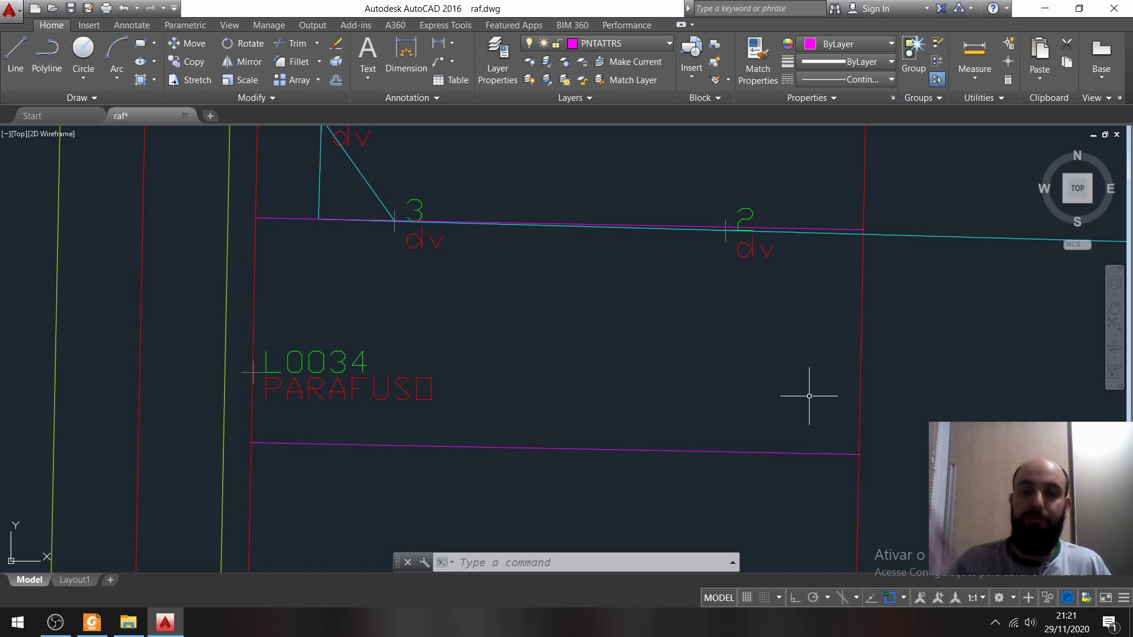
{"action": "left_click", "coordinate": [136, 625]}
{"action": "left_click", "coordinate": [165, 622]}
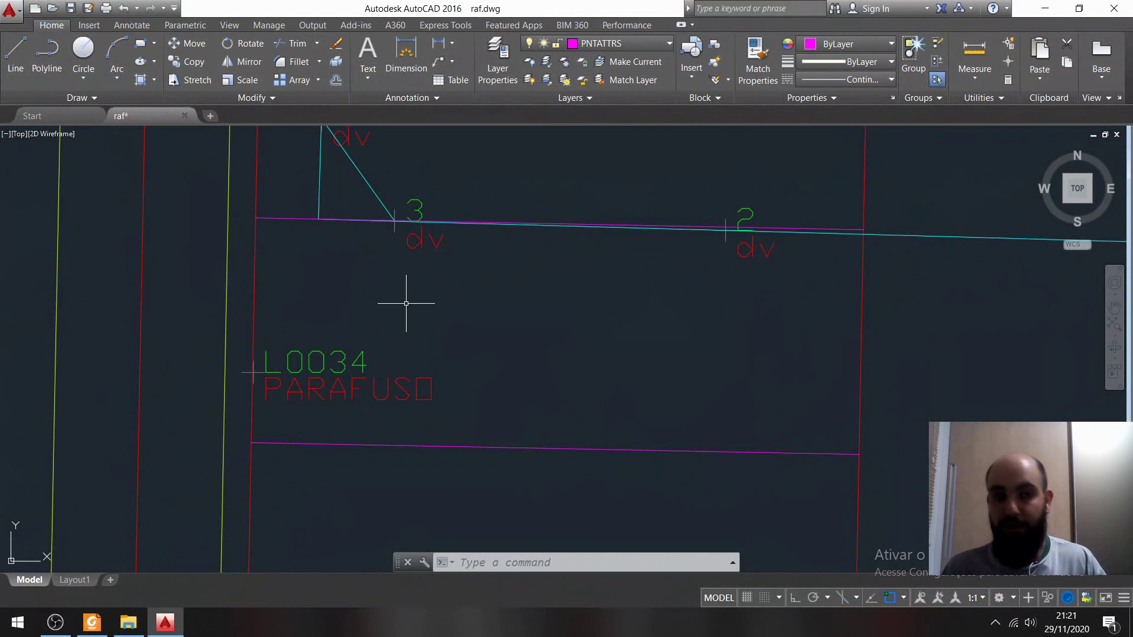
{"action": "mouse_move", "coordinate": [176, 237]}
{"action": "middle_mouse_down"}
{"action": "mouse_move", "coordinate": [257, 259]}
{"action": "mouse_move", "coordinate": [298, 303]}
{"action": "middle_mouse_up"}
{"action": "scroll", "coordinate": [299, 232], "scroll_direction": "down", "scroll_amount": 4}
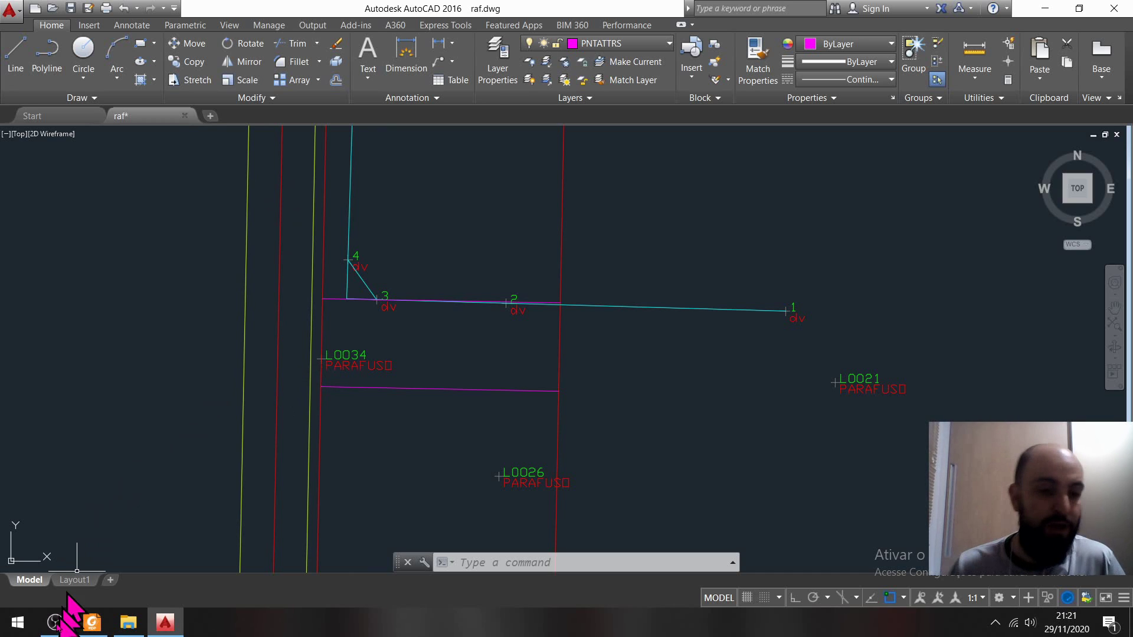
Step: Open the Consulta de Viabilidade PDF from the Limites de imóveis folder and go to its start
{"action": "left_click", "coordinate": [129, 625]}
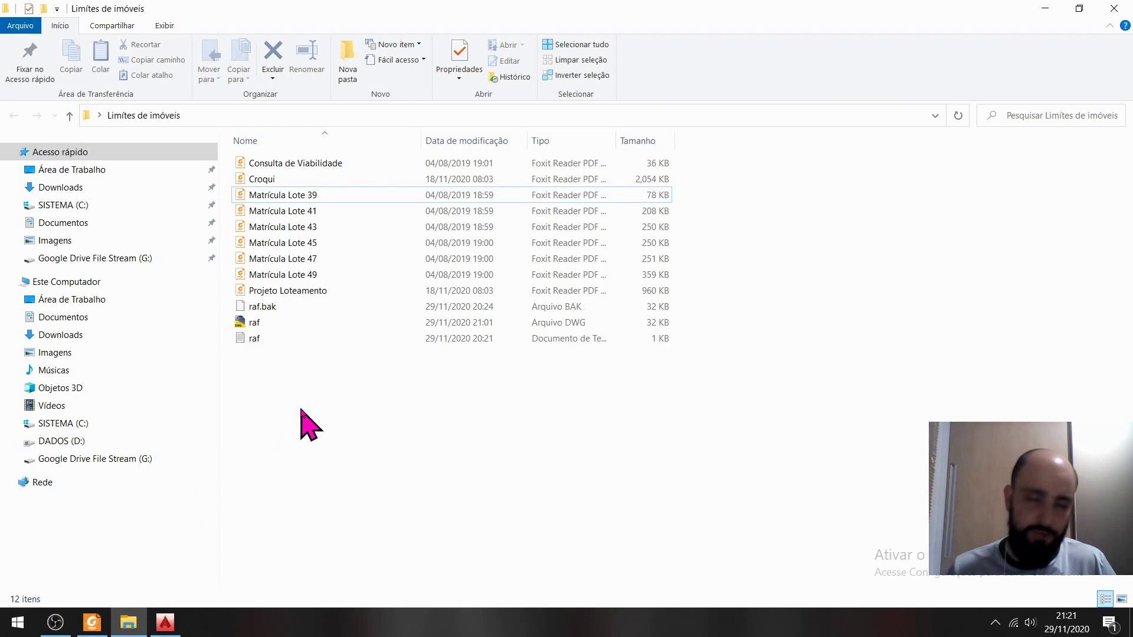
{"action": "double_click", "coordinate": [287, 168]}
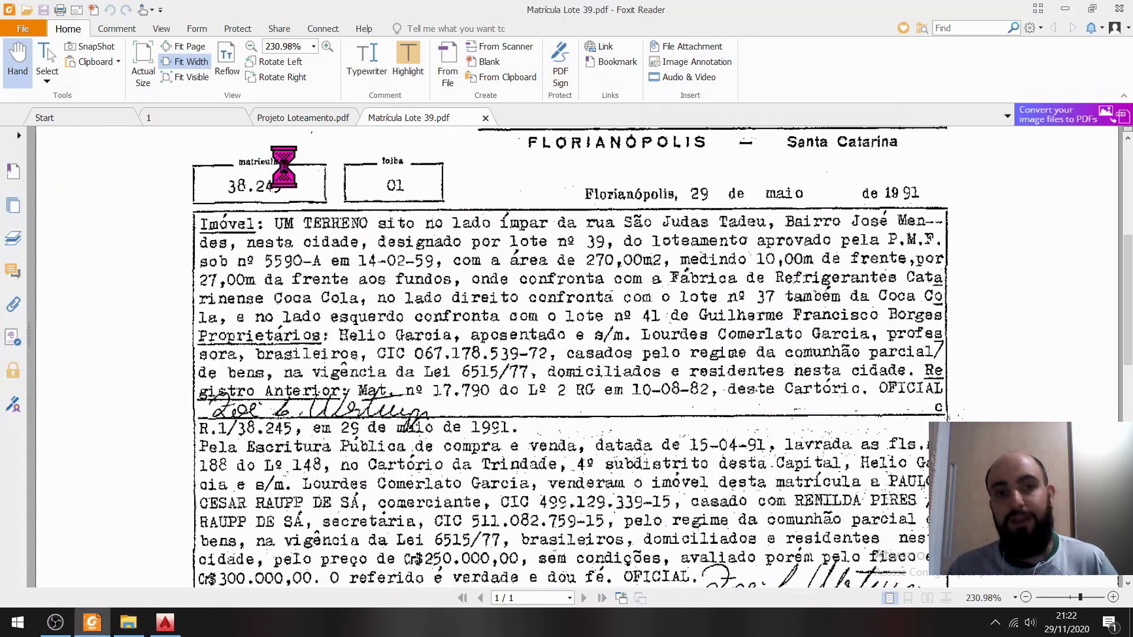
{"action": "scroll", "coordinate": [652, 247], "scroll_direction": "down", "scroll_amount": 3}
{"action": "scroll", "coordinate": [661, 260], "scroll_direction": "up", "scroll_amount": 8}
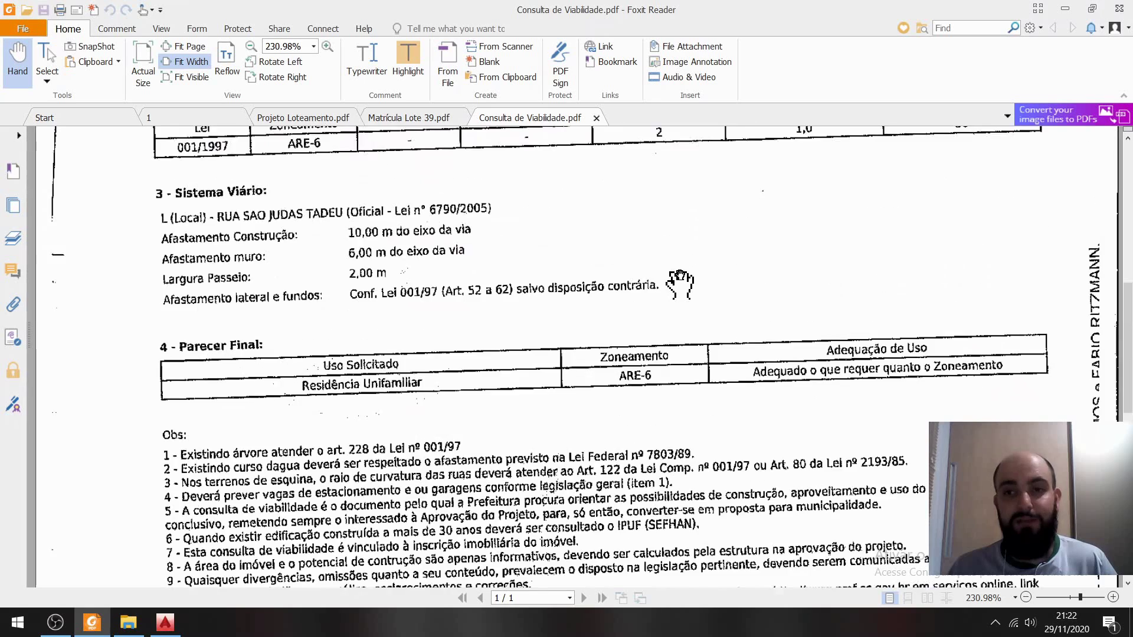
{"action": "scroll", "coordinate": [680, 286], "scroll_direction": "up", "scroll_amount": 3}
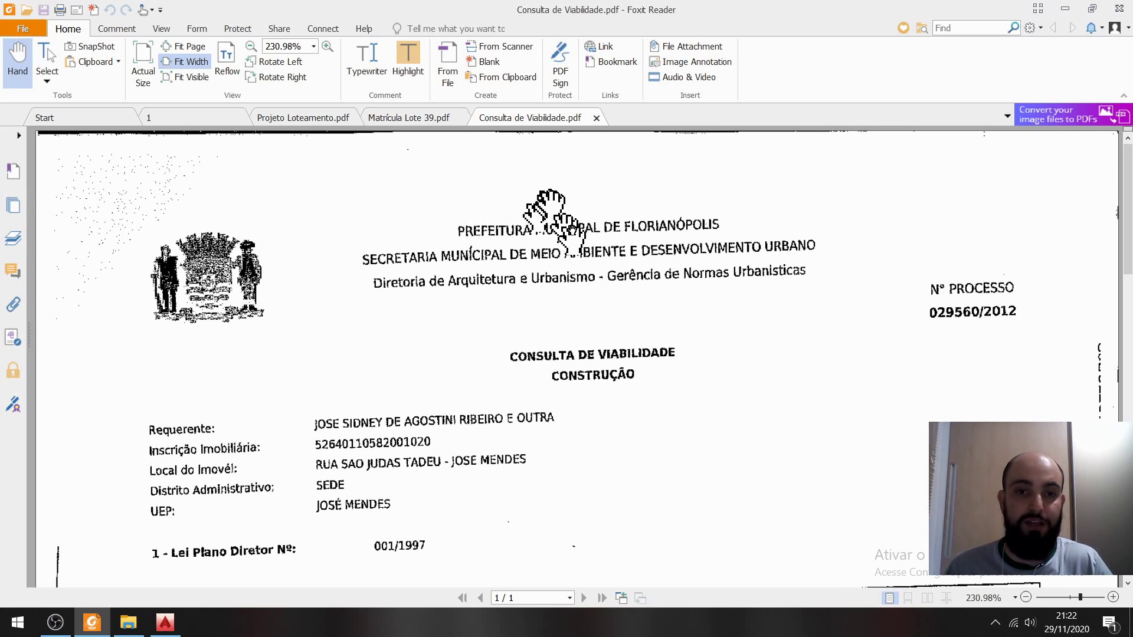
Step: Review the Consulta de Viabilidade's property identification, zoning table and Sistema Viário setbacks from the road axis
{"action": "scroll", "coordinate": [560, 212], "scroll_direction": "down", "scroll_amount": 1}
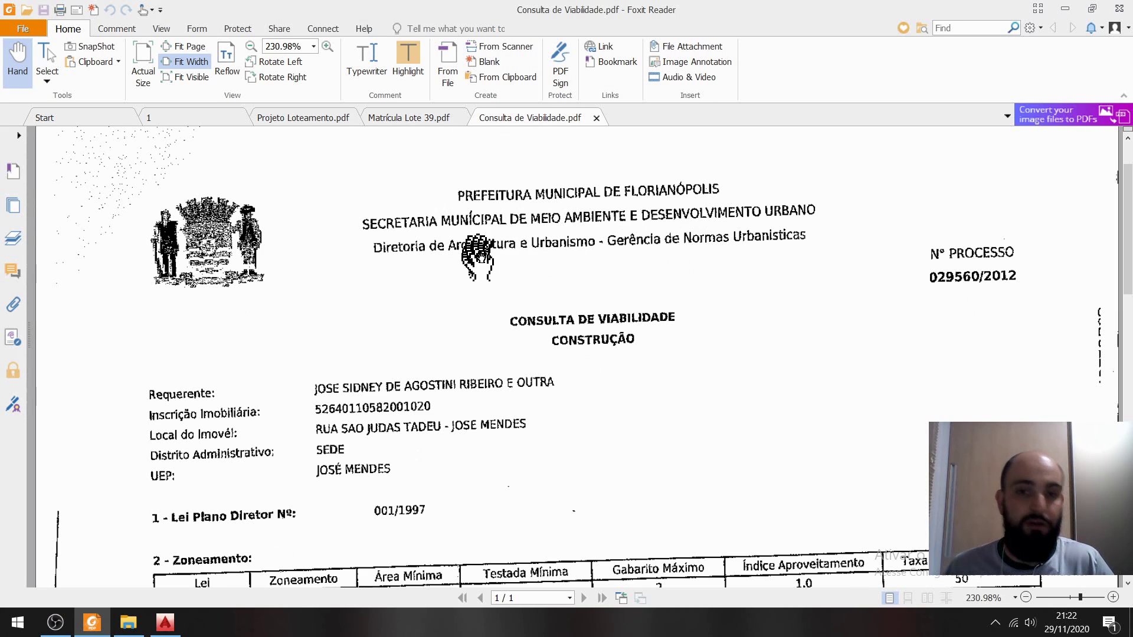
{"action": "scroll", "coordinate": [519, 254], "scroll_direction": "down", "scroll_amount": 1}
{"action": "scroll", "coordinate": [702, 301], "scroll_direction": "down", "scroll_amount": 3}
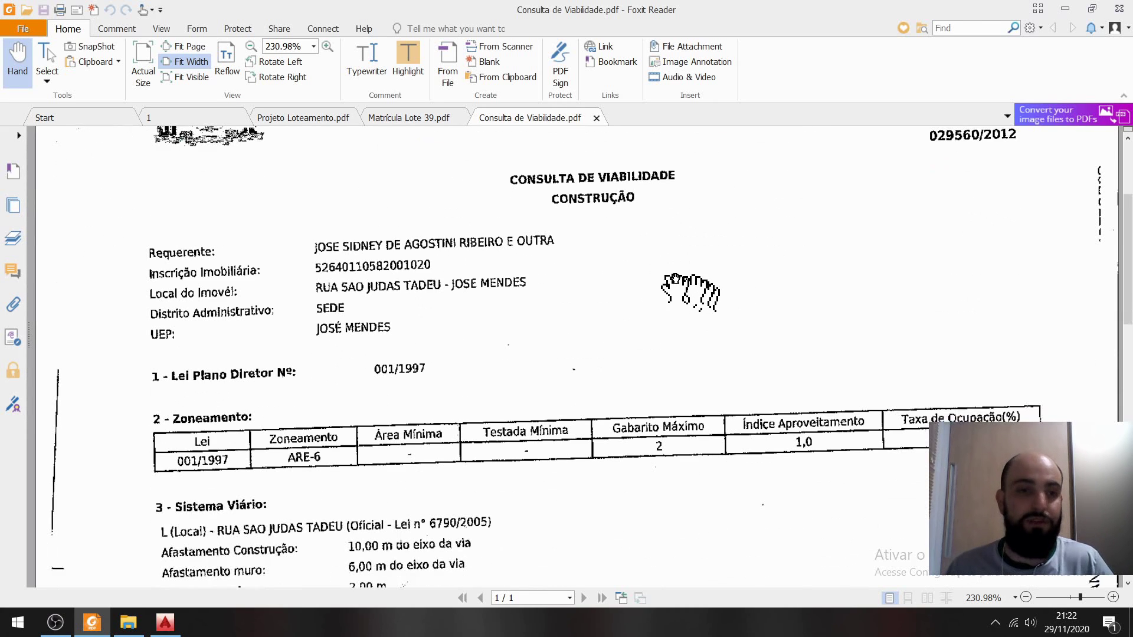
{"action": "scroll", "coordinate": [318, 247], "scroll_direction": "down", "scroll_amount": 2}
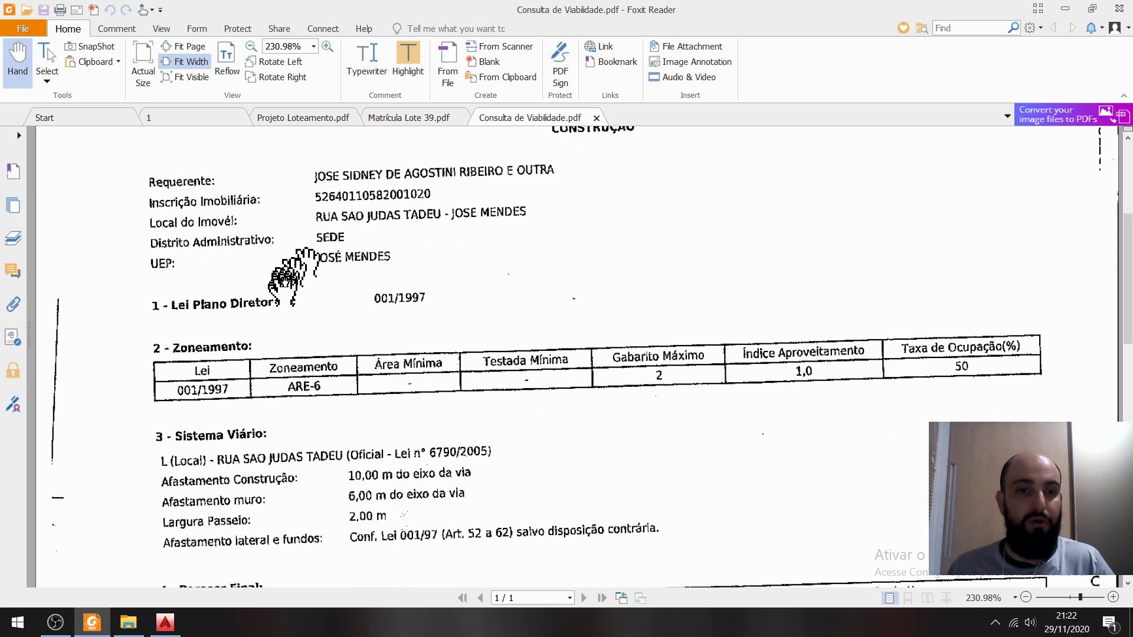
{"action": "scroll", "coordinate": [282, 243], "scroll_direction": "down", "scroll_amount": 4}
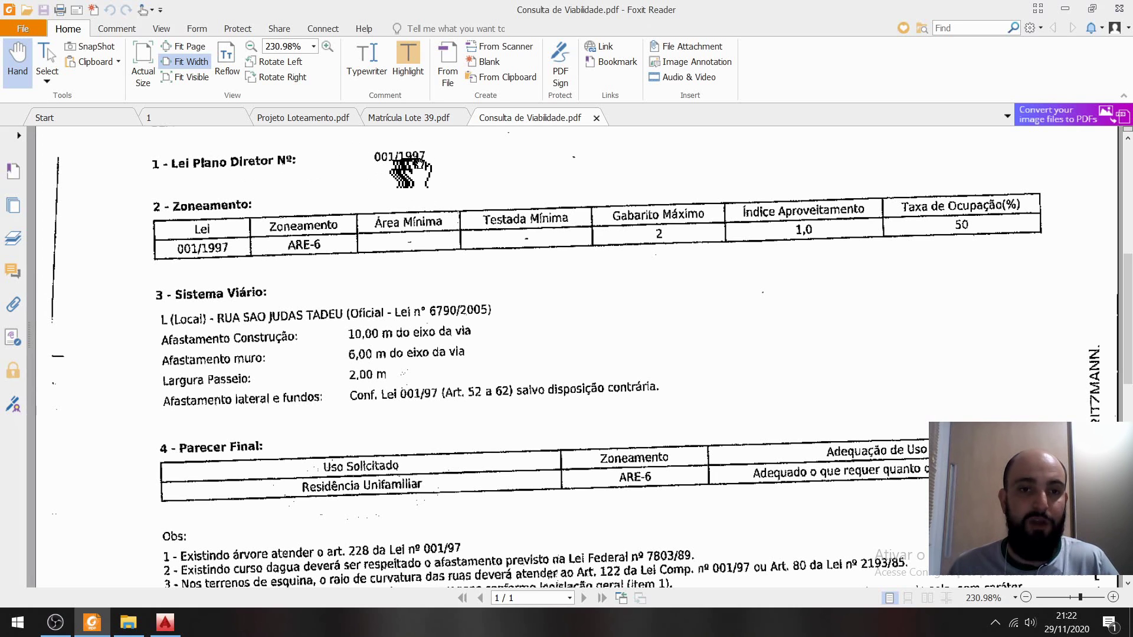
{"action": "scroll", "coordinate": [457, 168], "scroll_direction": "up", "scroll_amount": 2}
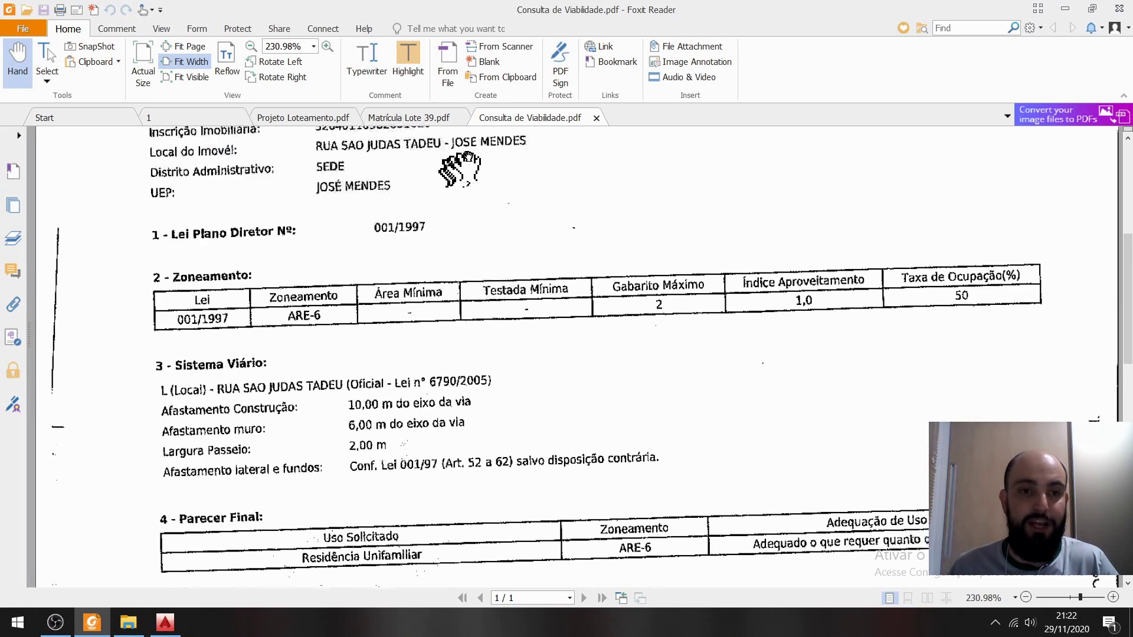
{"action": "scroll", "coordinate": [809, 278], "scroll_direction": "up", "scroll_amount": 5}
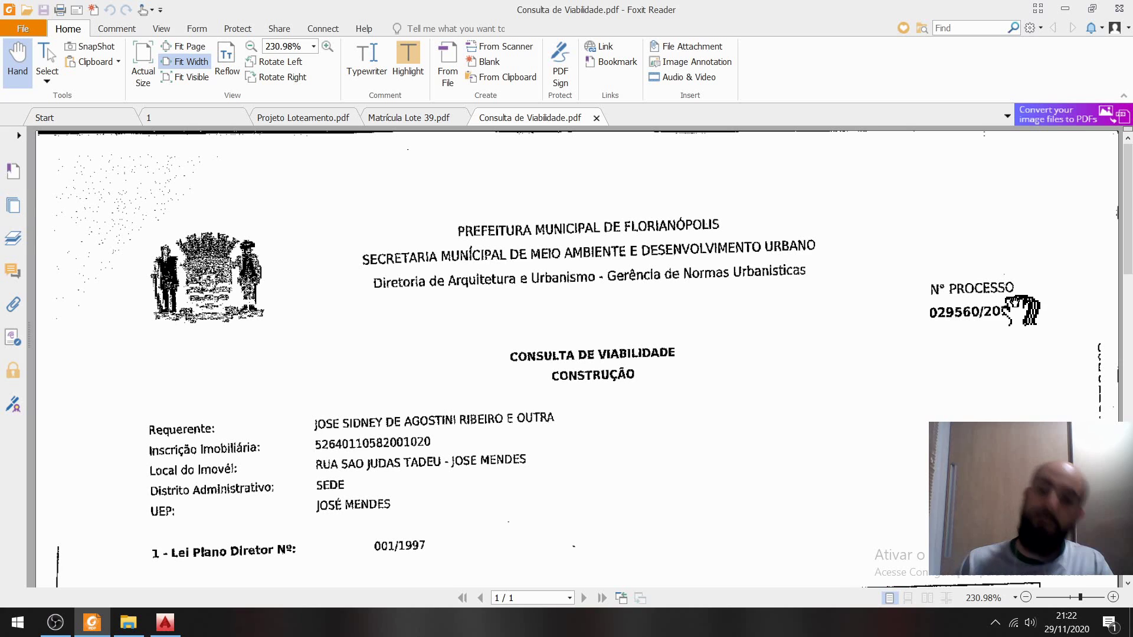
{"action": "scroll", "coordinate": [708, 478], "scroll_direction": "down", "scroll_amount": 5}
{"action": "scroll", "coordinate": [490, 374], "scroll_direction": "up", "scroll_amount": 5}
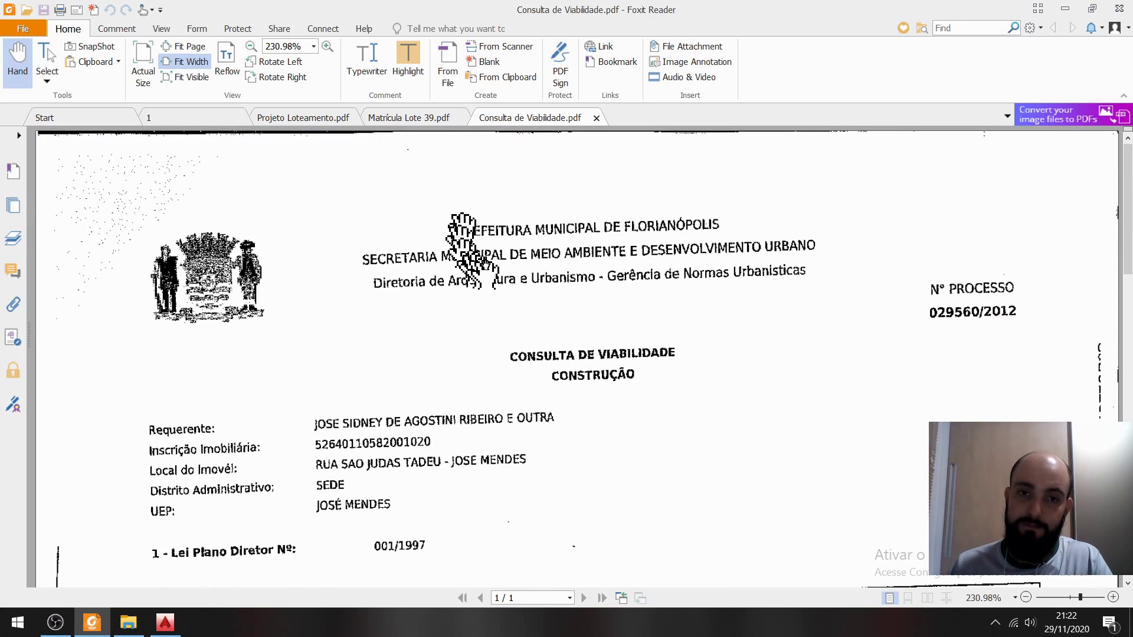
Step: Review the Consulta de Viabilidade's zoning indices, road-axis setbacks, Parecer Final and closing observations
{"action": "scroll", "coordinate": [590, 283], "scroll_direction": "down", "scroll_amount": 5}
{"action": "scroll", "coordinate": [590, 295], "scroll_direction": "down", "scroll_amount": 2}
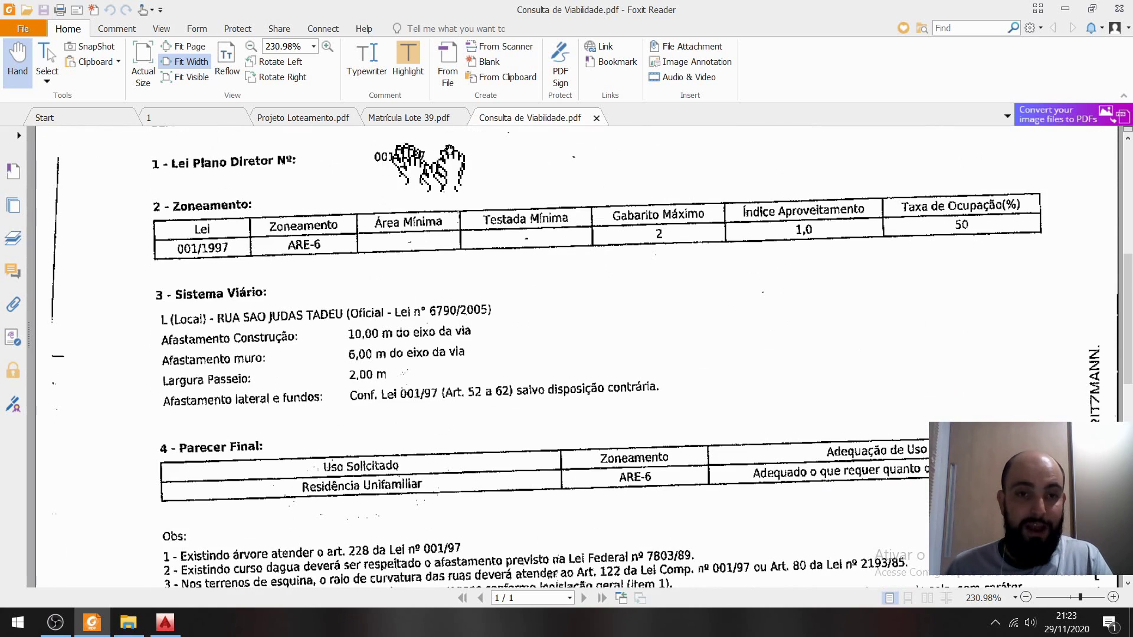
{"action": "scroll", "coordinate": [431, 171], "scroll_direction": "up", "scroll_amount": 1}
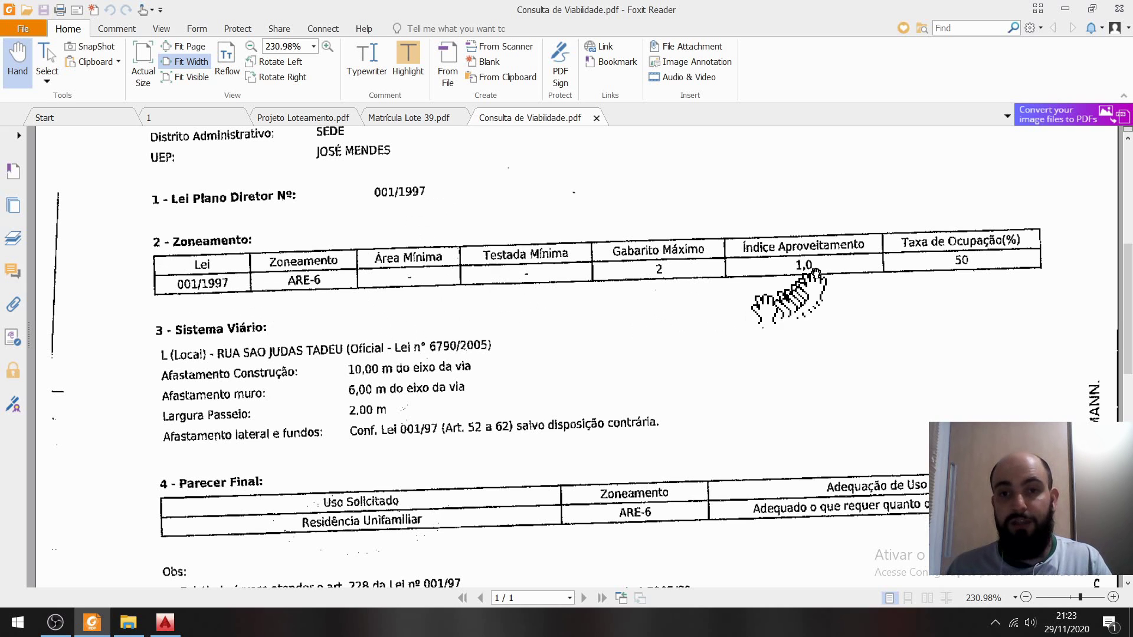
{"action": "scroll", "coordinate": [815, 298], "scroll_direction": "down", "scroll_amount": 3}
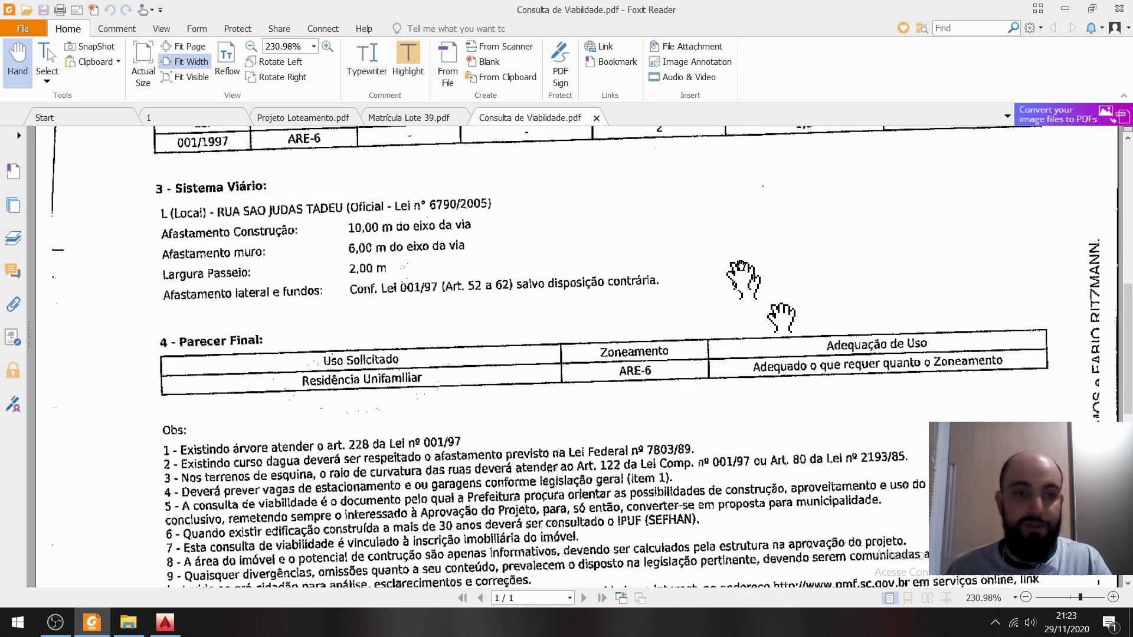
{"action": "scroll", "coordinate": [755, 289], "scroll_direction": "up", "scroll_amount": 2}
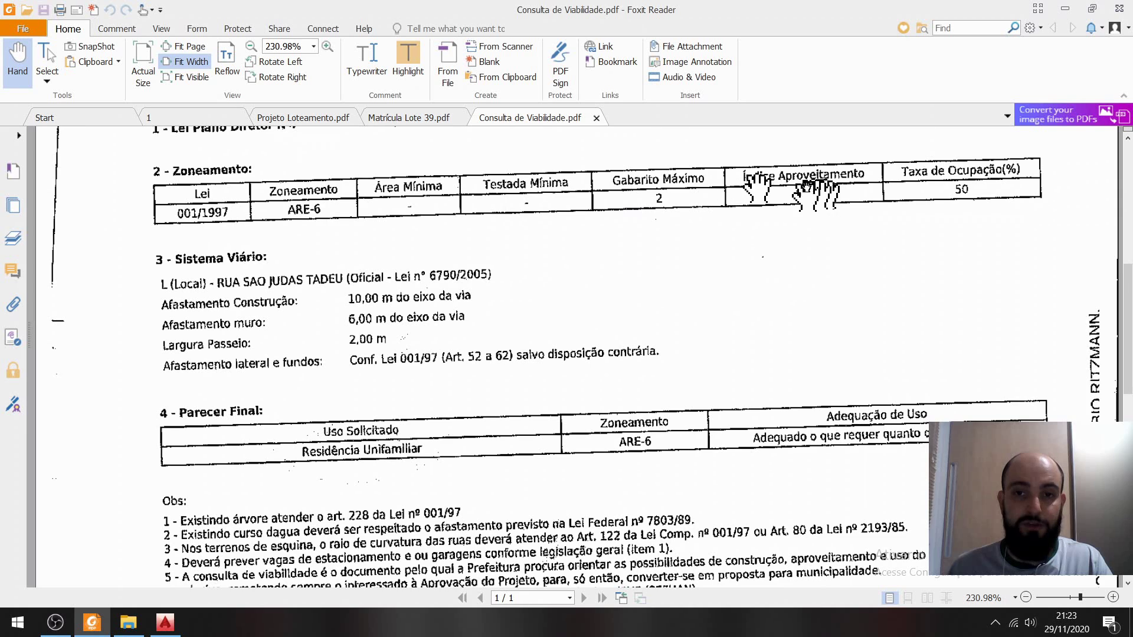
{"action": "scroll", "coordinate": [599, 245], "scroll_direction": "down", "scroll_amount": 2}
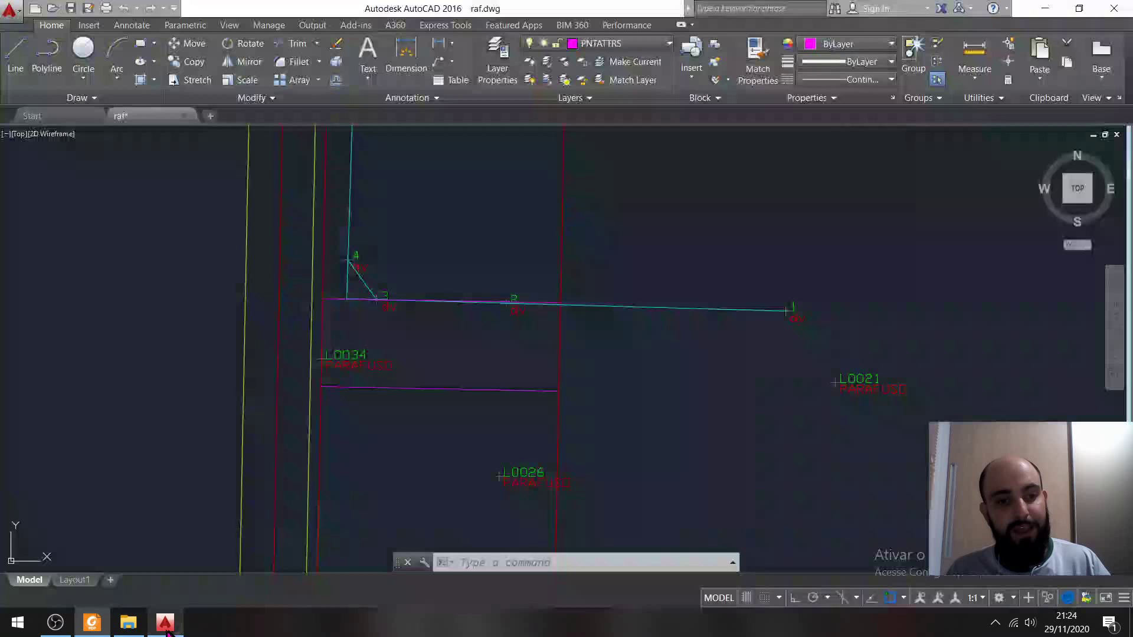
Step: Switch to AutoCAD and offset the red street axis line by 6 towards the lot
{"action": "left_click", "coordinate": [165, 623]}
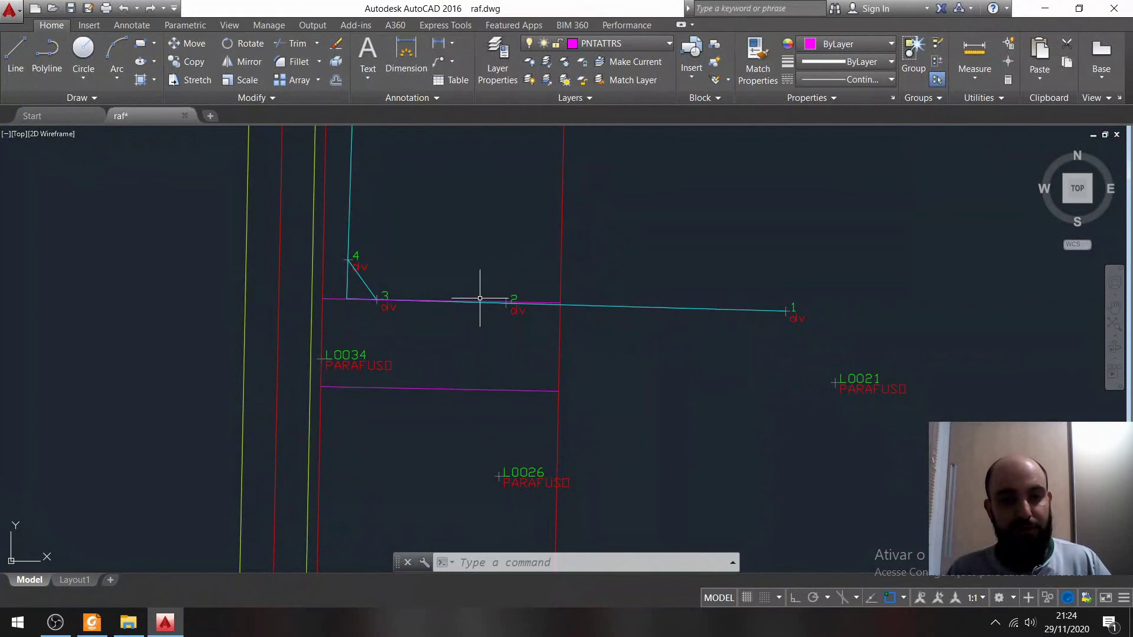
{"action": "mouse_move", "coordinate": [392, 304]}
{"action": "middle_mouse_down"}
{"action": "mouse_move", "coordinate": [596, 324]}
{"action": "mouse_move", "coordinate": [638, 264]}
{"action": "mouse_move", "coordinate": [630, 329]}
{"action": "middle_mouse_up"}
{"action": "scroll", "coordinate": [649, 264], "scroll_direction": "up", "scroll_amount": 4}
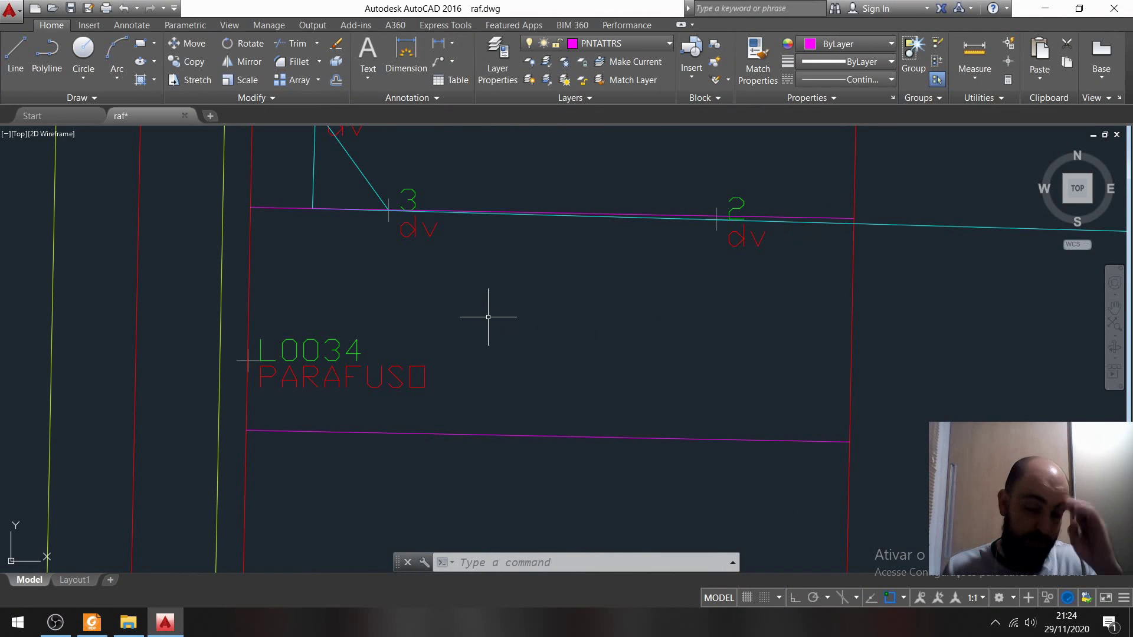
{"action": "middle_click_drag", "start_coordinate": [362, 285], "coordinate": [480, 362]}
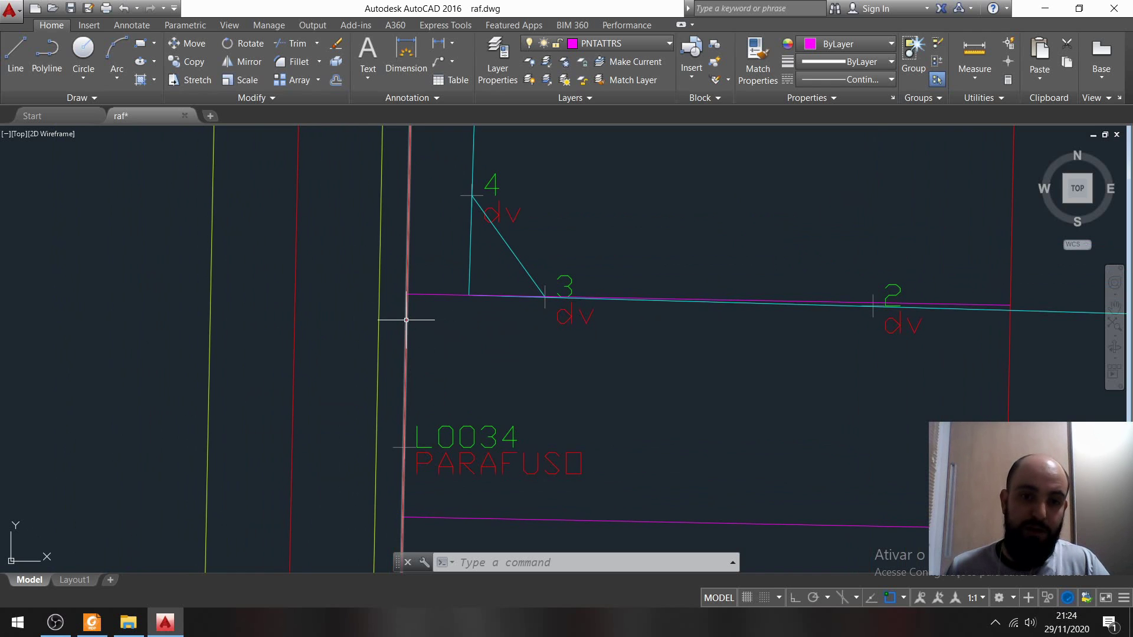
{"action": "left_click", "coordinate": [295, 339]}
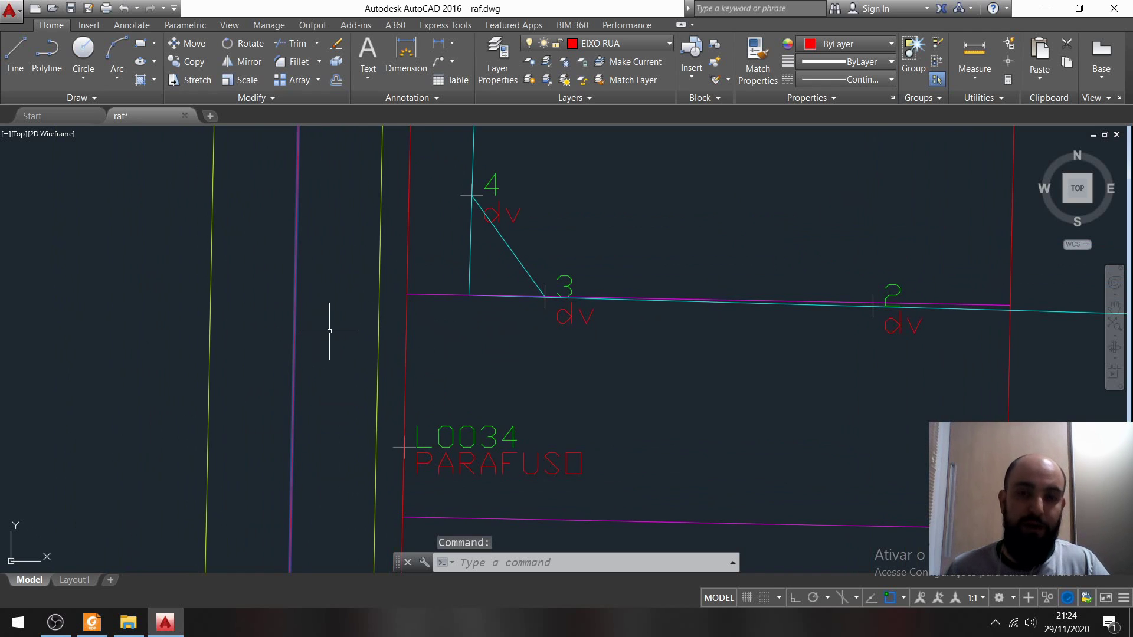
{"action": "type", "text": "oFF"}
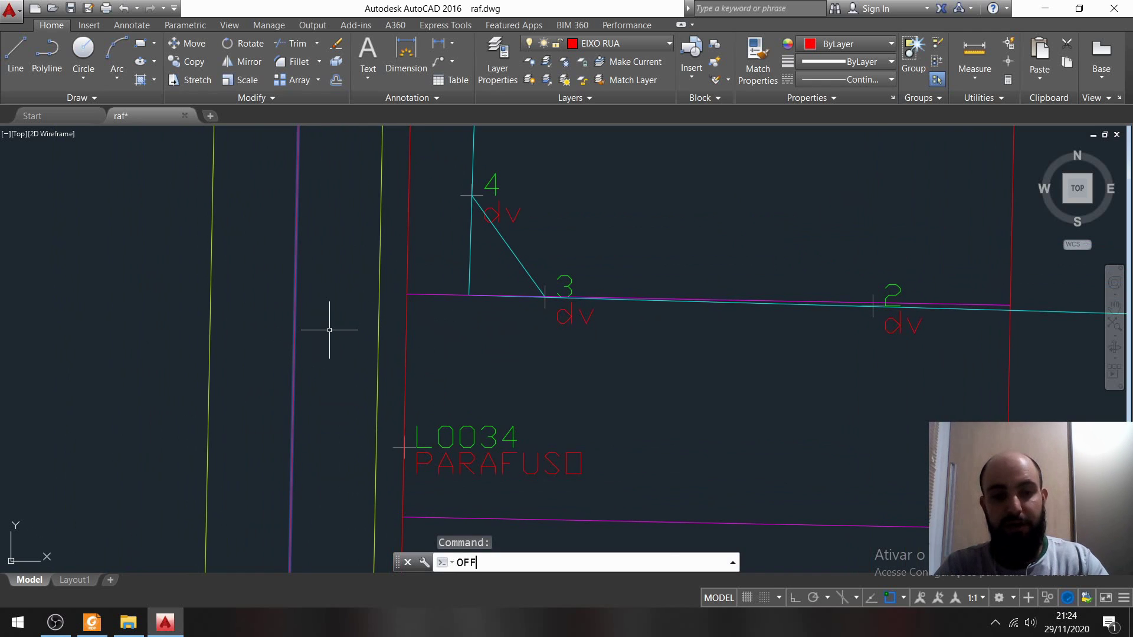
{"action": "type", "text": "SET"}
{"action": "key", "text": "Return"}
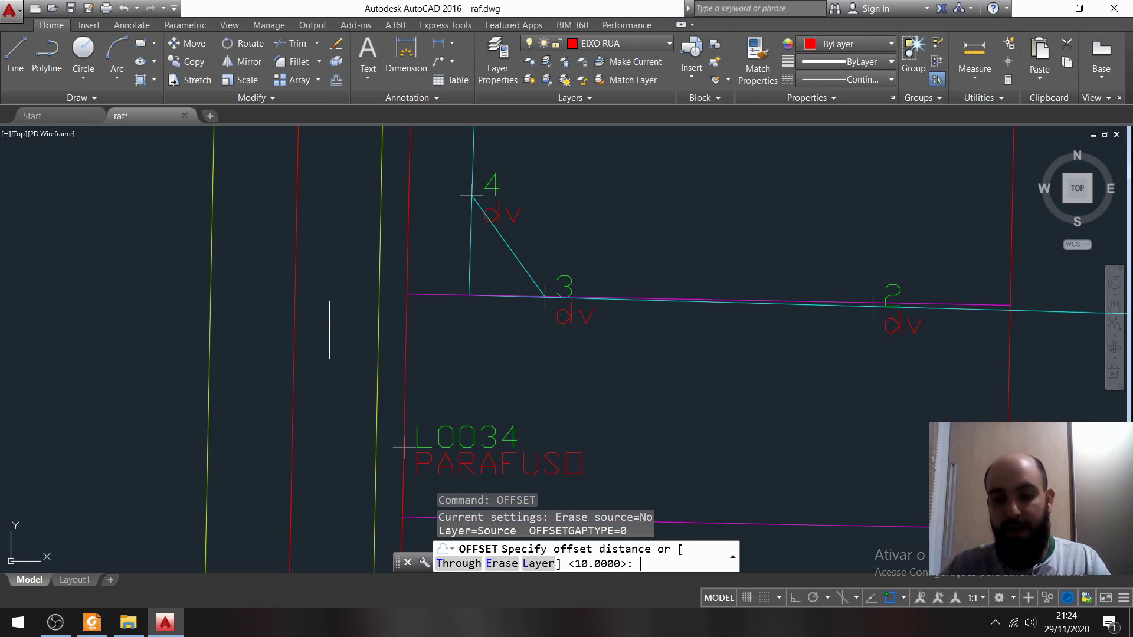
{"action": "key", "text": "Return"}
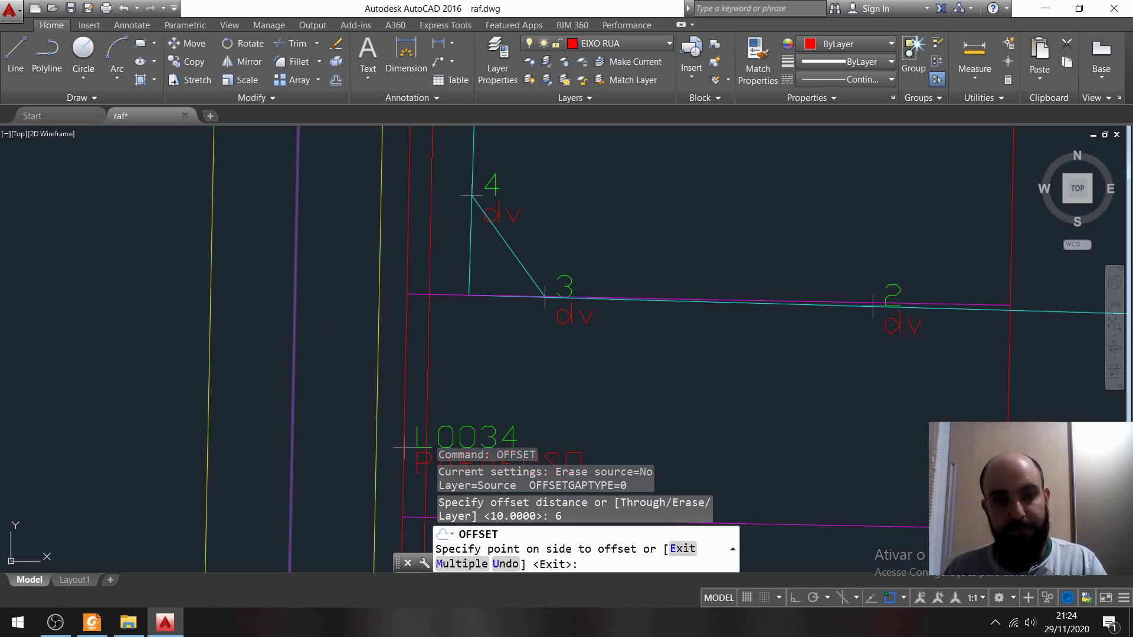
{"action": "left_click", "coordinate": [420, 312]}
{"action": "key", "text": "Escape"}
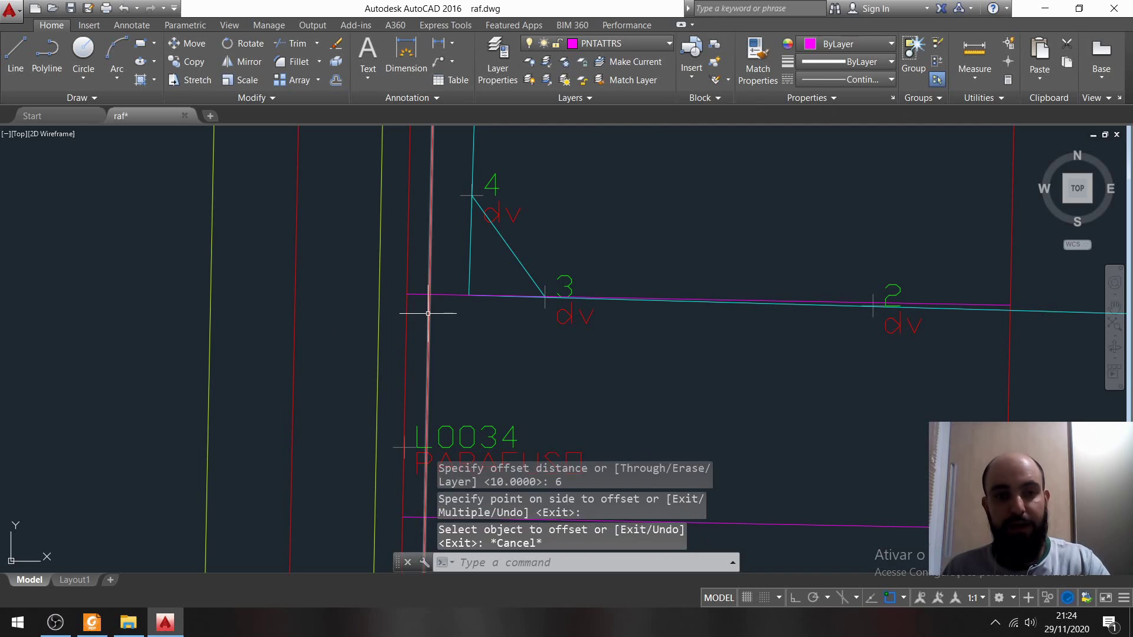
Step: Move the new line offset 6 from the street axis to layer 0 and clear the selection
{"action": "left_click", "coordinate": [657, 39]}
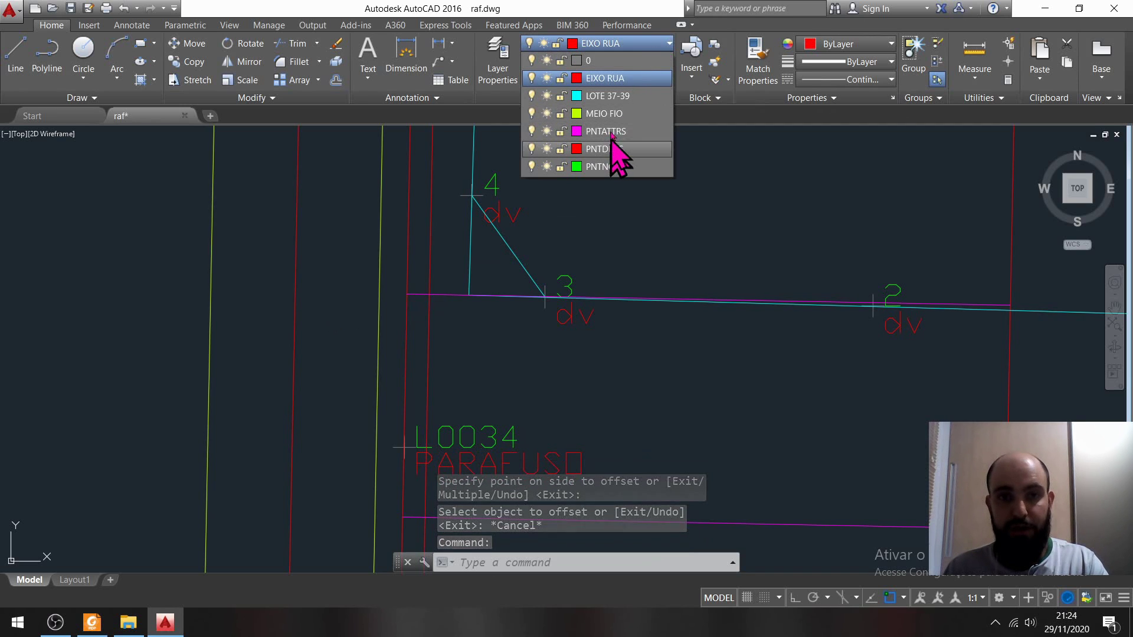
{"action": "left_click", "coordinate": [580, 61]}
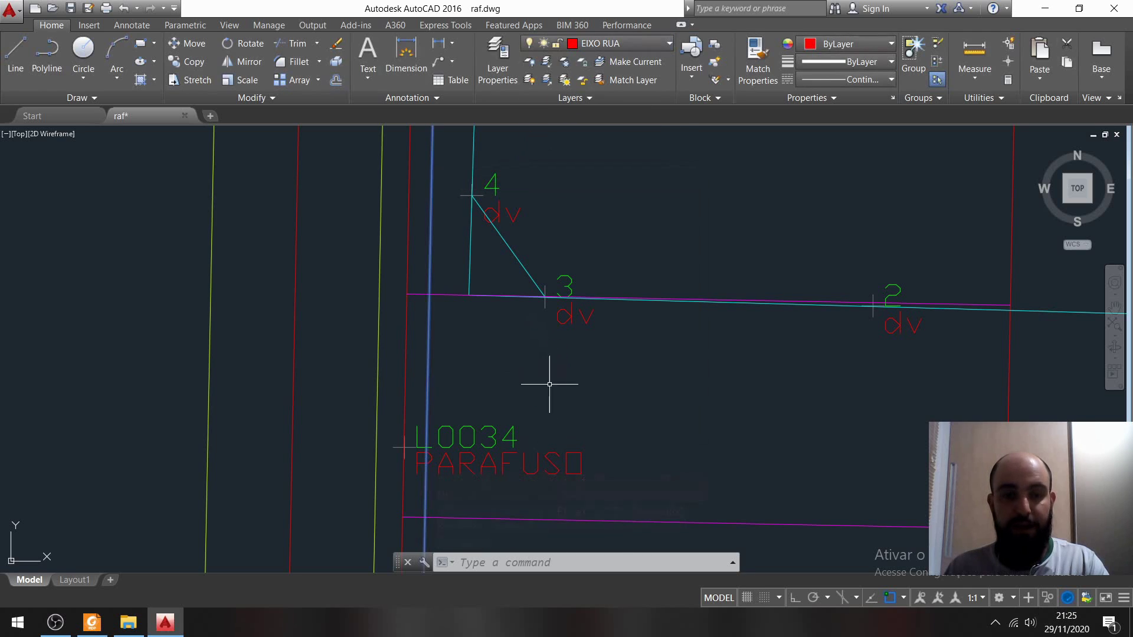
{"action": "left_click", "coordinate": [493, 349]}
{"action": "key", "text": "Escape"}
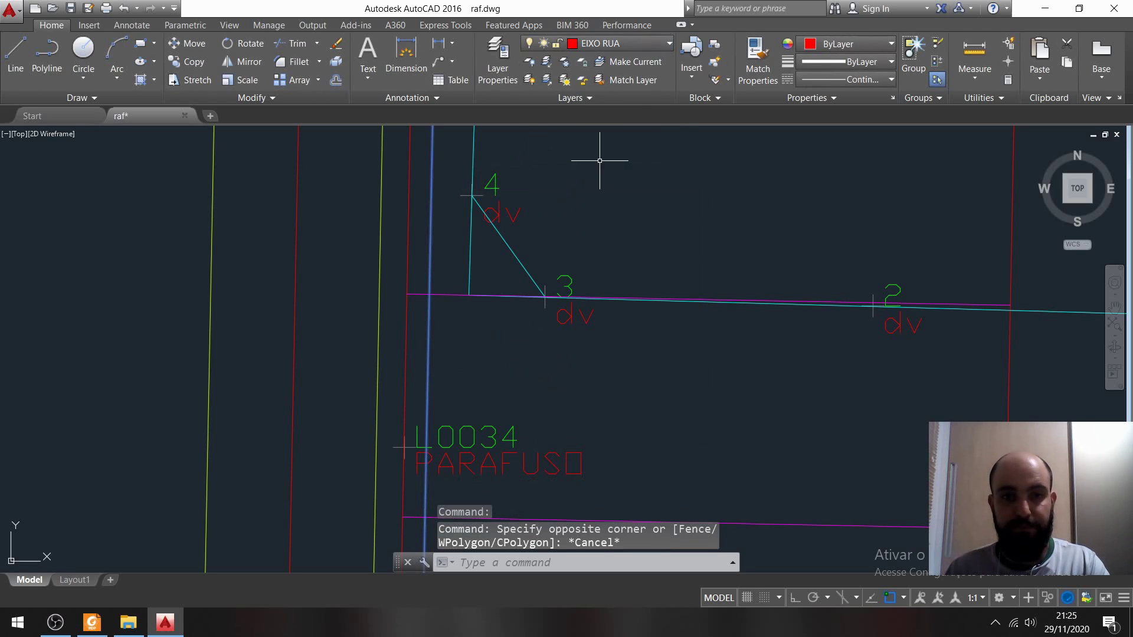
{"action": "left_click", "coordinate": [668, 44]}
{"action": "left_click", "coordinate": [649, 56]}
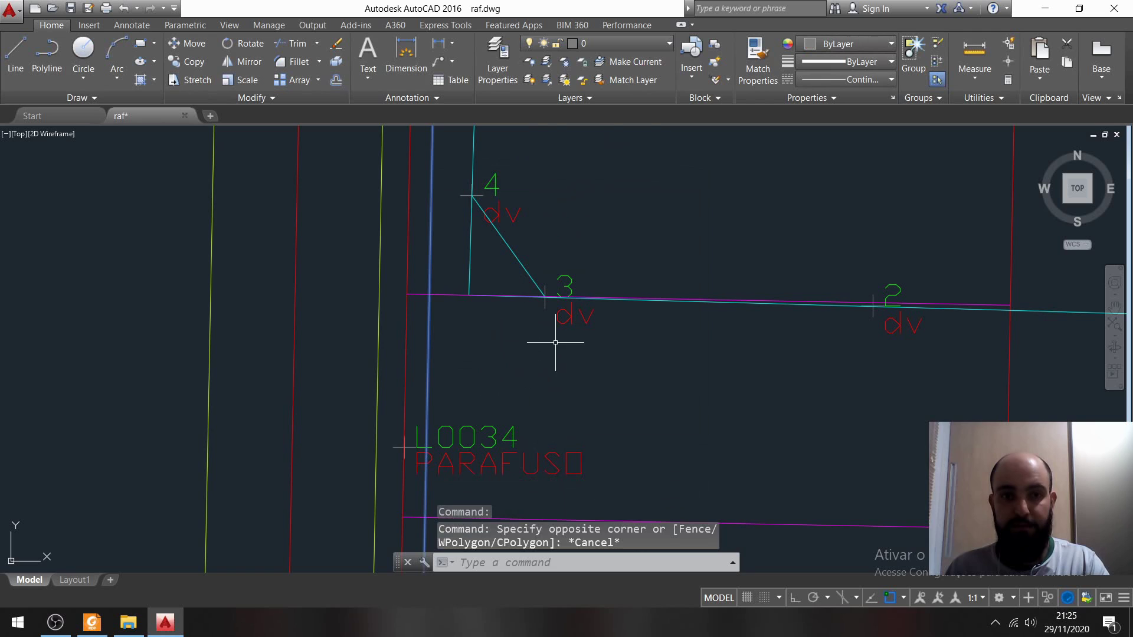
{"action": "left_click", "coordinate": [729, 393]}
{"action": "key", "text": "Escape"}
{"action": "key", "text": "Escape"}
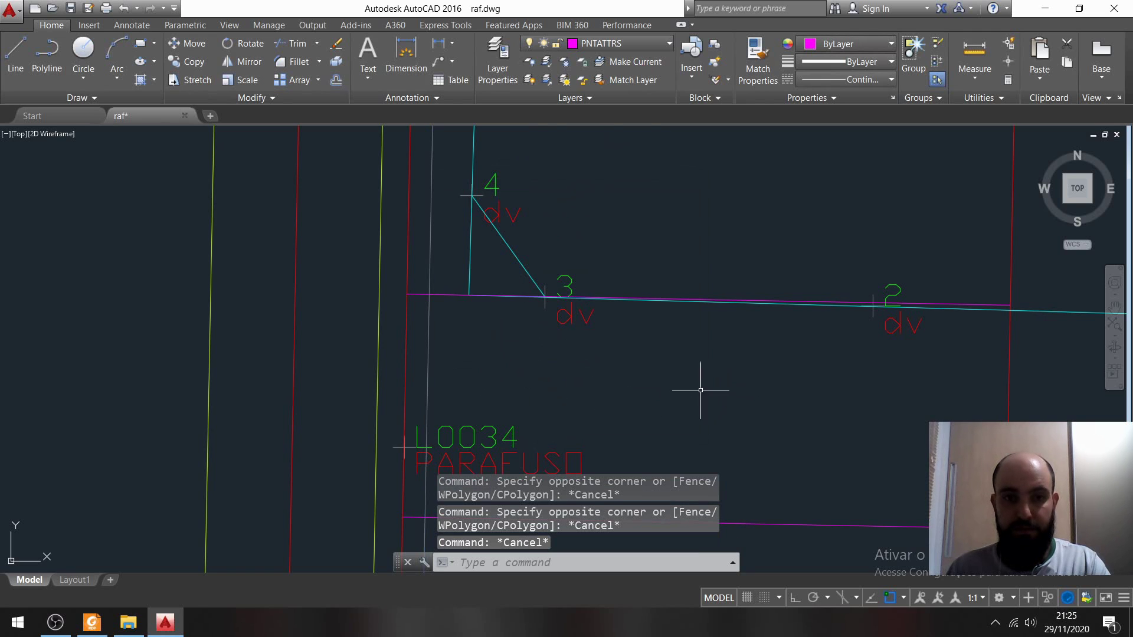
Step: Compare the grey axis-offset line with the lot's red front line between the two magenta boundaries
{"action": "left_click", "coordinate": [653, 40]}
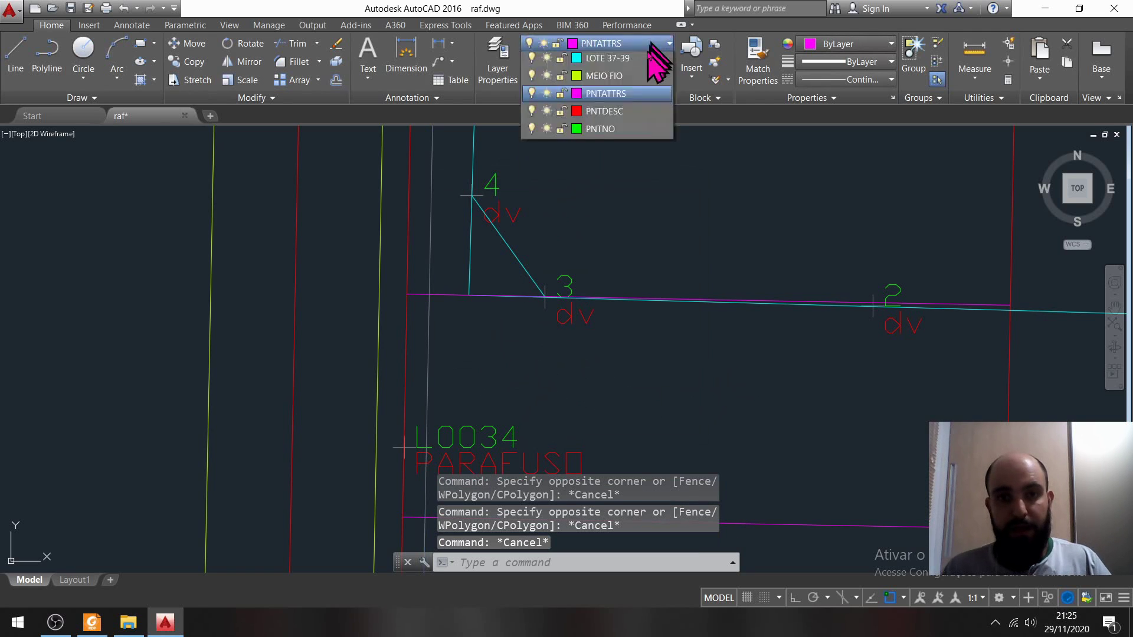
{"action": "mouse_move", "coordinate": [491, 330]}
{"action": "middle_mouse_down"}
{"action": "mouse_move", "coordinate": [586, 220]}
{"action": "mouse_move", "coordinate": [620, 205]}
{"action": "mouse_move", "coordinate": [517, 235]}
{"action": "middle_mouse_up"}
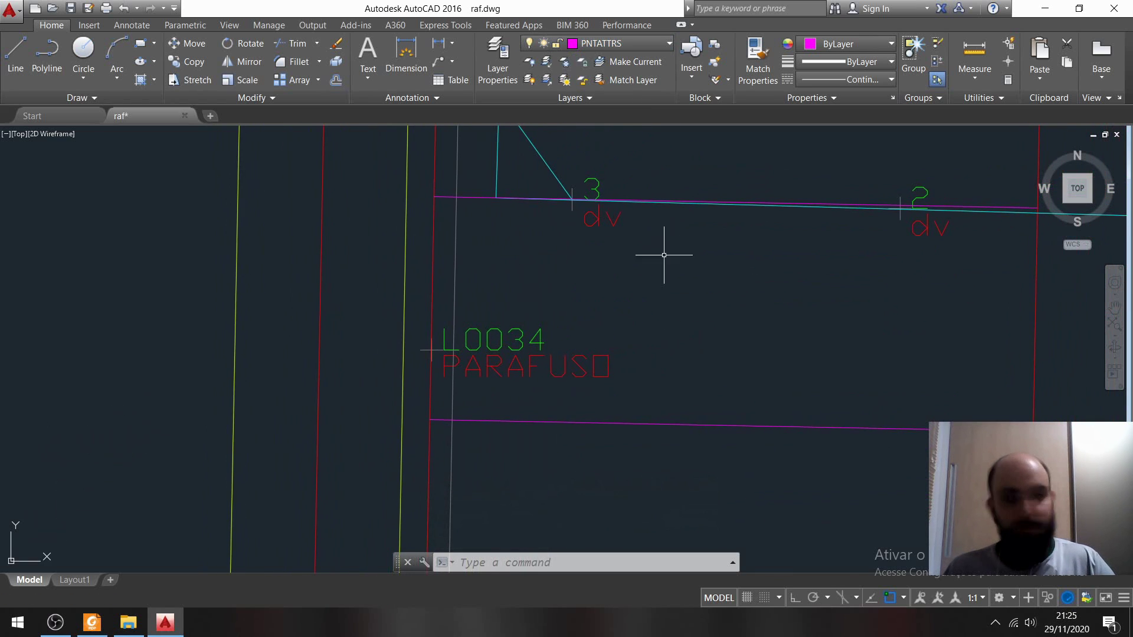
{"action": "mouse_move", "coordinate": [663, 253]}
{"action": "middle_mouse_down"}
{"action": "mouse_move", "coordinate": [590, 273]}
{"action": "mouse_move", "coordinate": [576, 258]}
{"action": "middle_mouse_up"}
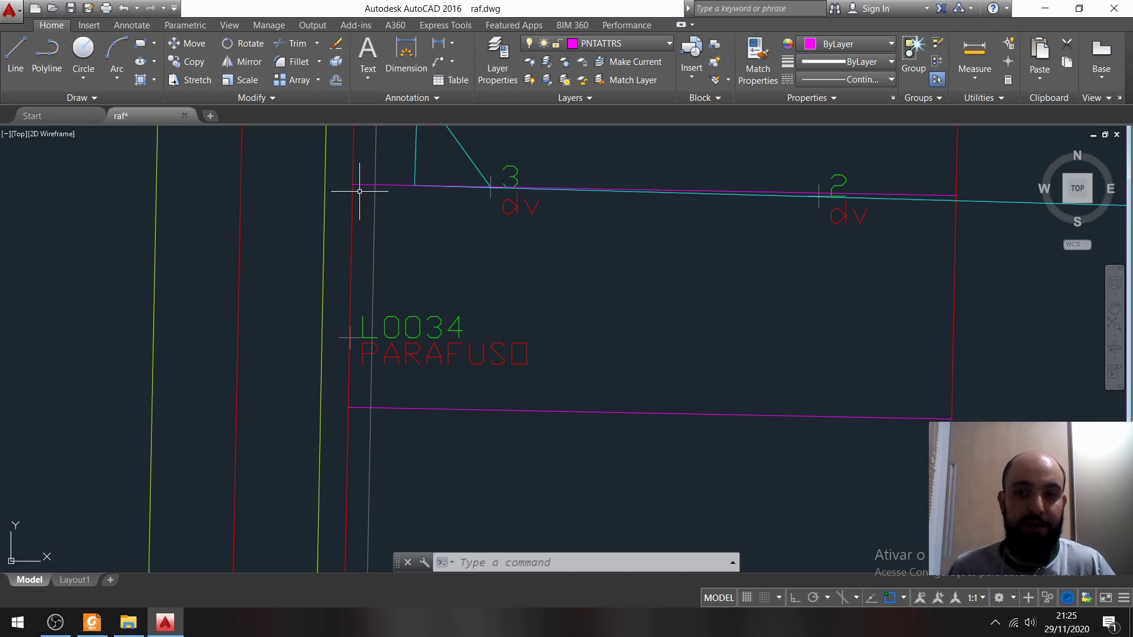
{"action": "scroll", "coordinate": [359, 188], "scroll_direction": "up", "scroll_amount": 2}
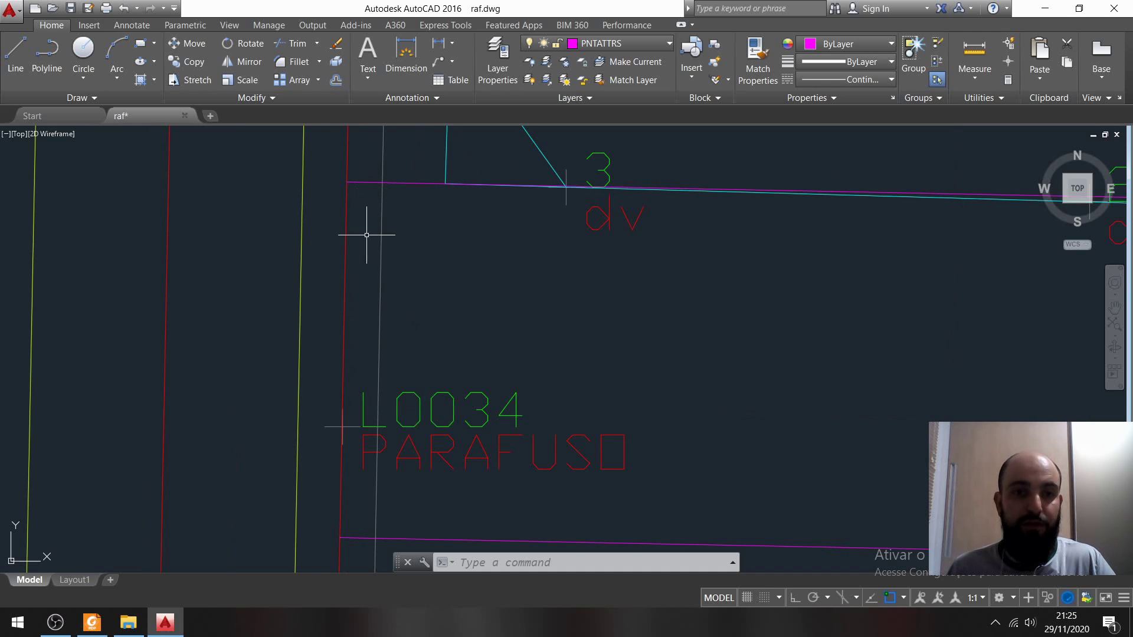
{"action": "mouse_move", "coordinate": [445, 260]}
{"action": "middle_mouse_down"}
{"action": "mouse_move", "coordinate": [417, 233]}
{"action": "mouse_move", "coordinate": [430, 242]}
{"action": "middle_mouse_up"}
{"action": "scroll", "coordinate": [418, 232], "scroll_direction": "down", "scroll_amount": 2}
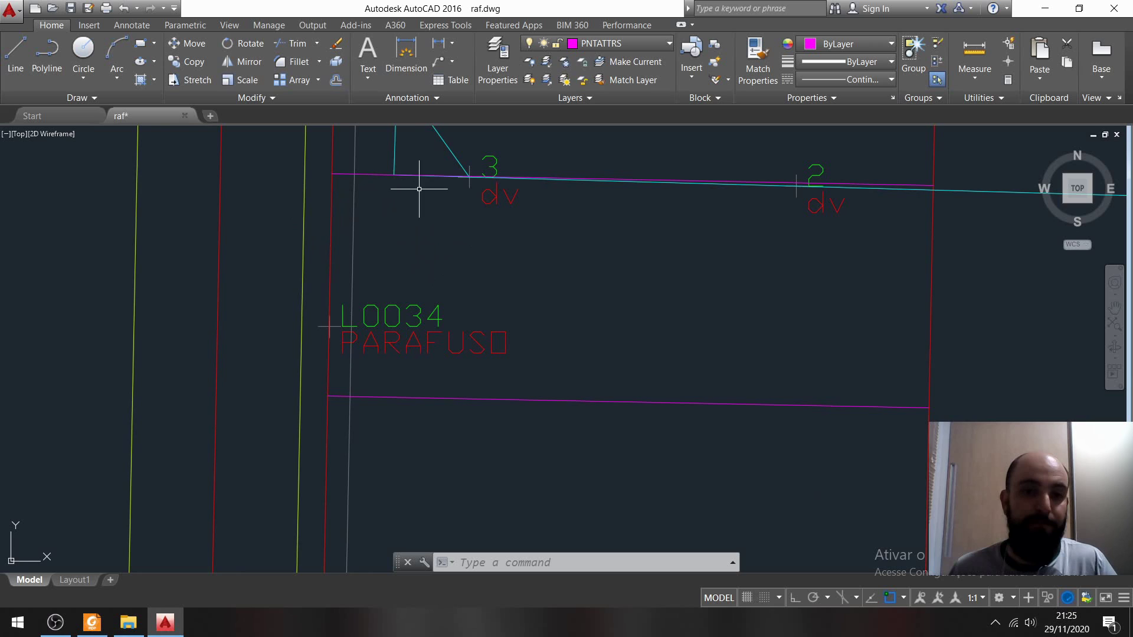
{"action": "middle_click_drag", "start_coordinate": [586, 233], "coordinate": [530, 263]}
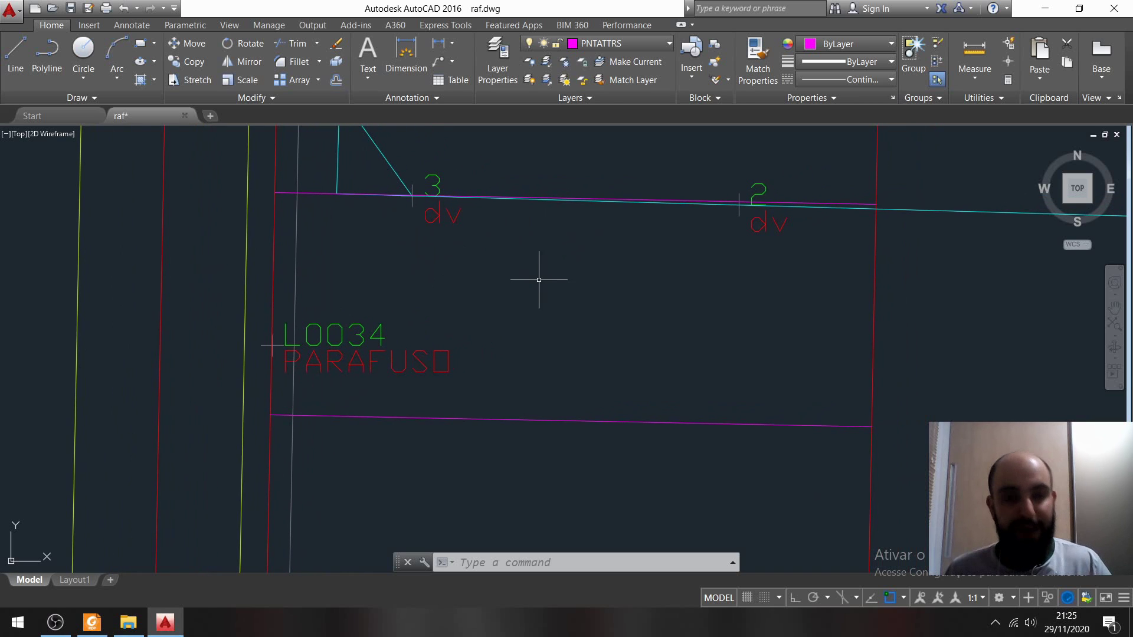
{"action": "left_click", "coordinate": [297, 250]}
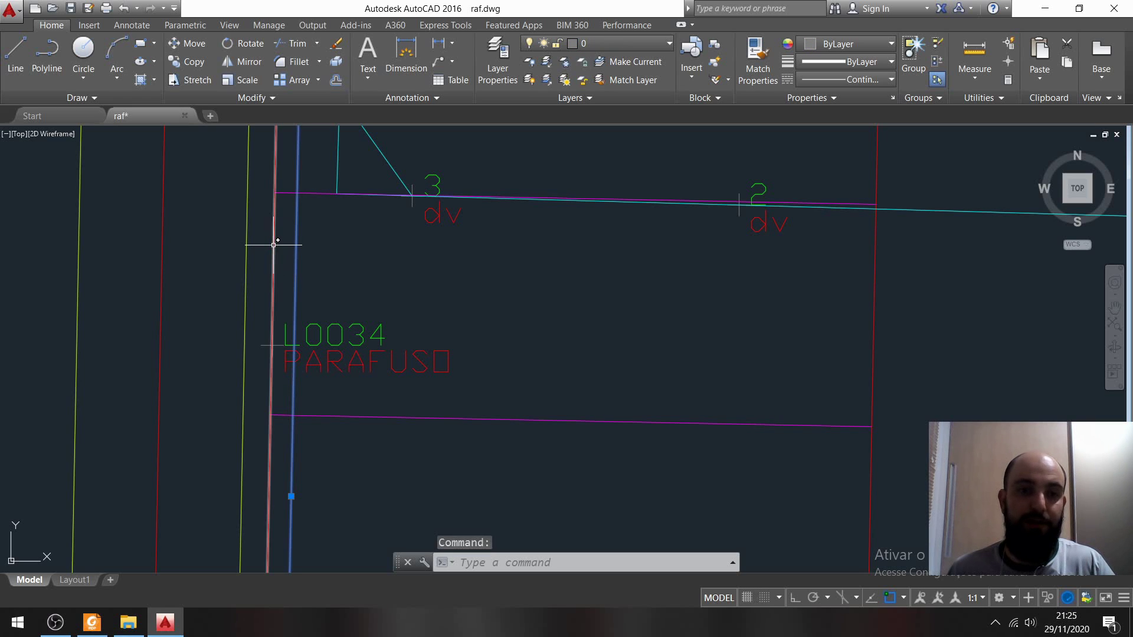
{"action": "left_click", "coordinate": [272, 244]}
{"action": "key", "text": "Escape"}
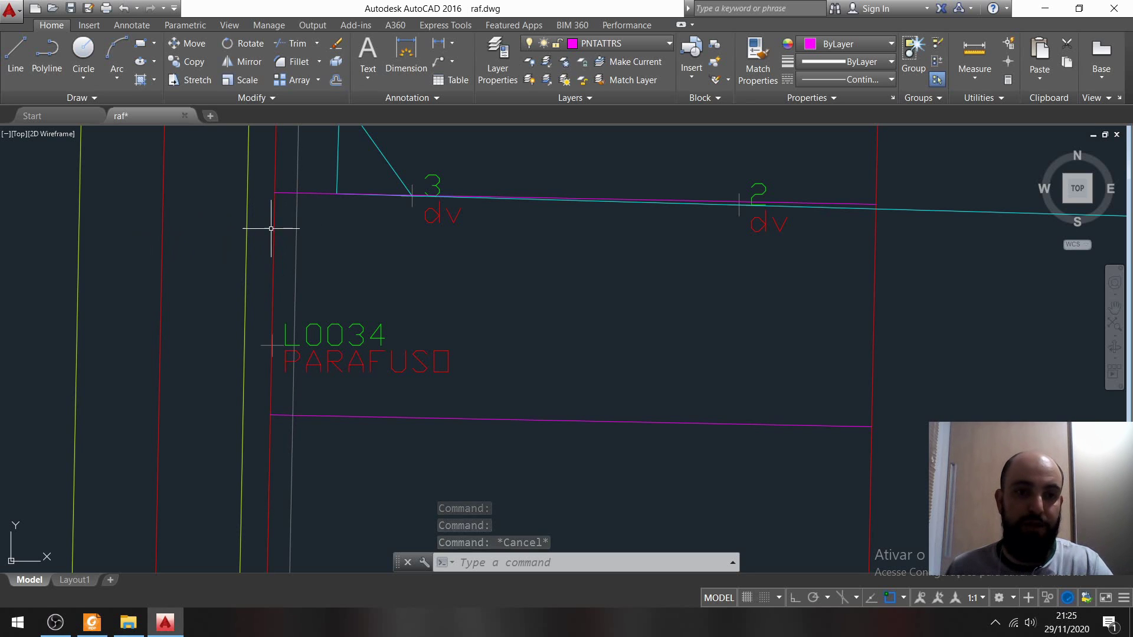
Step: Delete the lot's red front line and trim both magenta side boundaries back to the grey offset line
{"action": "left_click", "coordinate": [275, 234]}
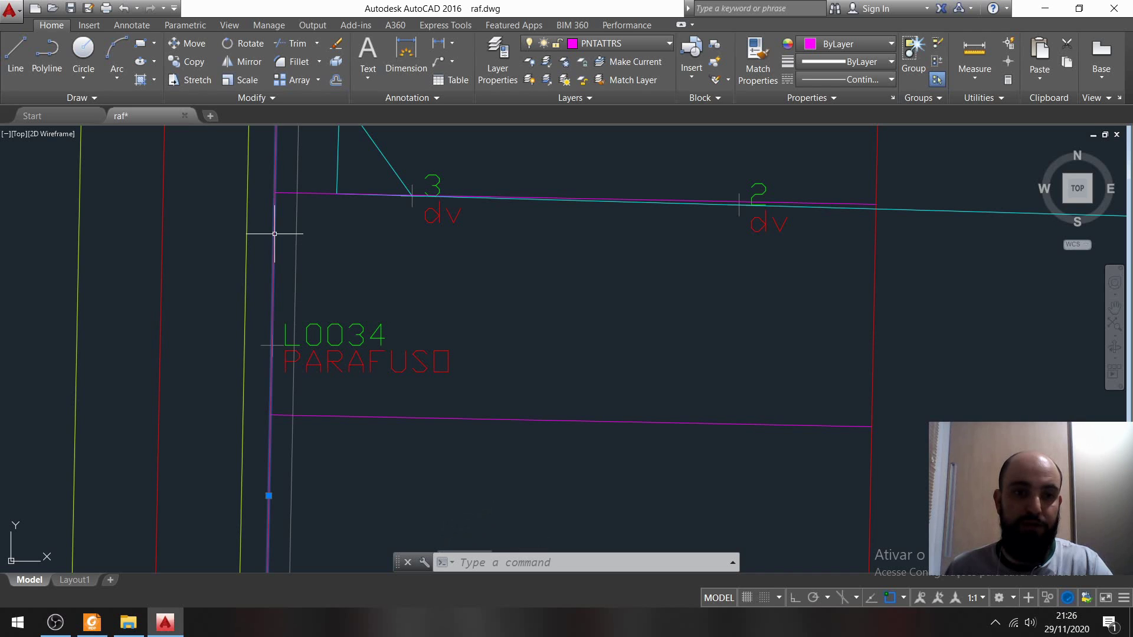
{"action": "key", "text": "Delete"}
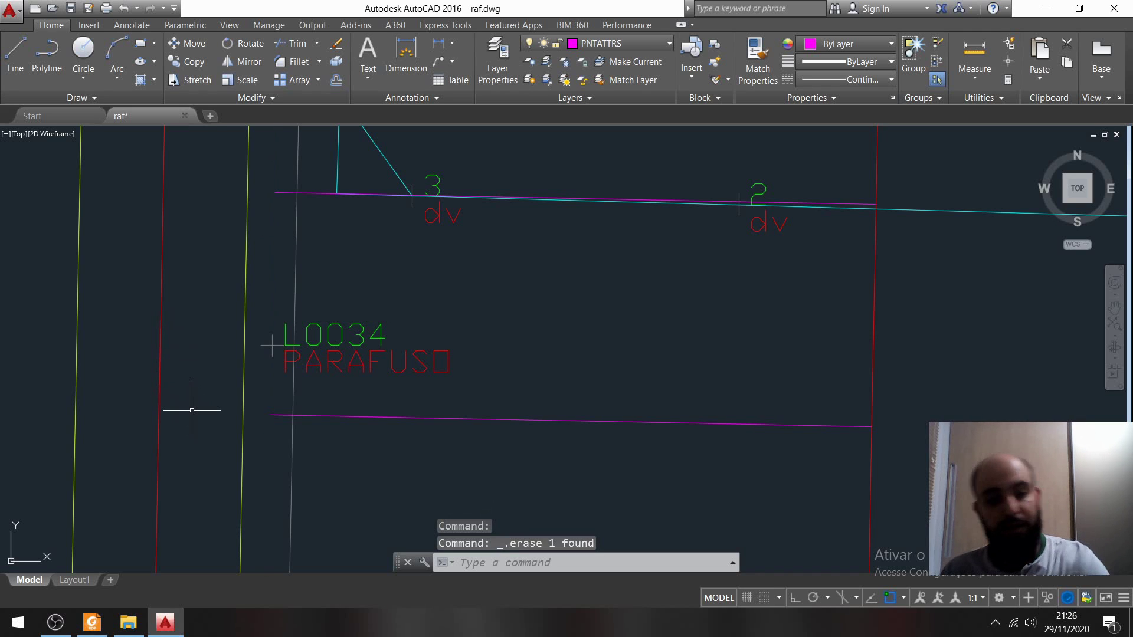
{"action": "type", "text": "tr"}
{"action": "key", "text": "Return"}
{"action": "key", "text": "Return"}
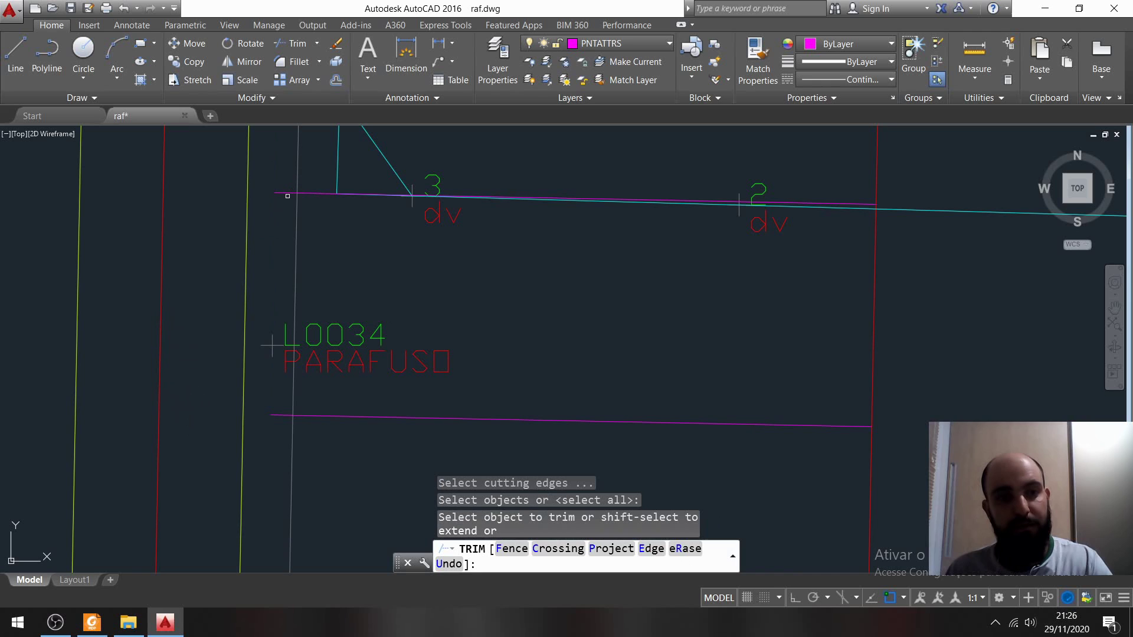
{"action": "left_click", "coordinate": [287, 193]}
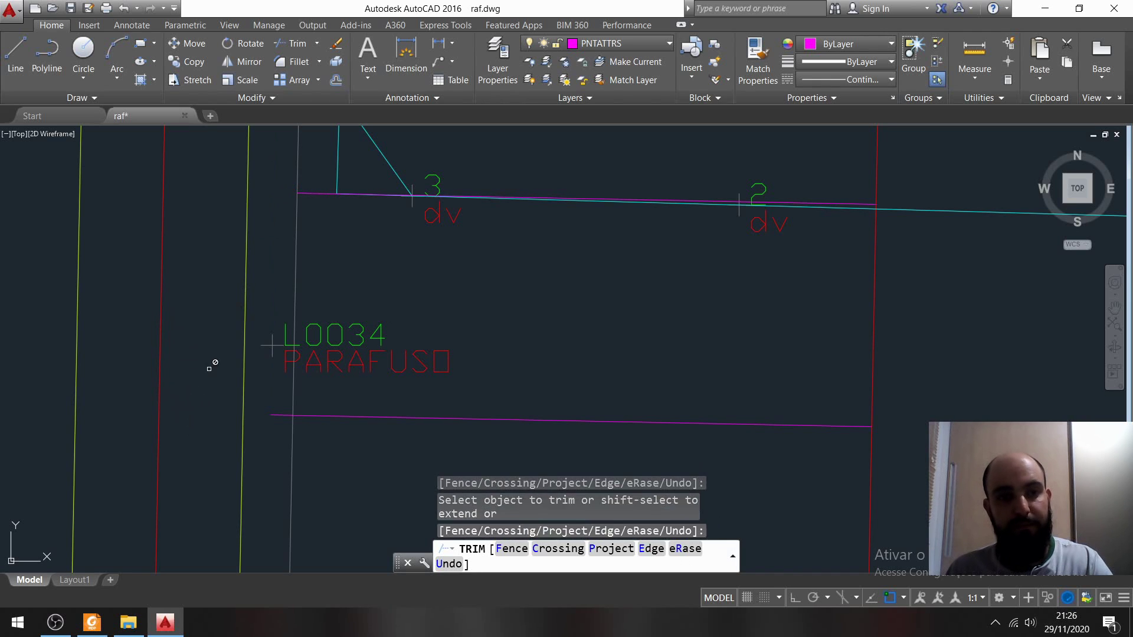
{"action": "left_click", "coordinate": [267, 413]}
{"action": "left_click", "coordinate": [275, 414]}
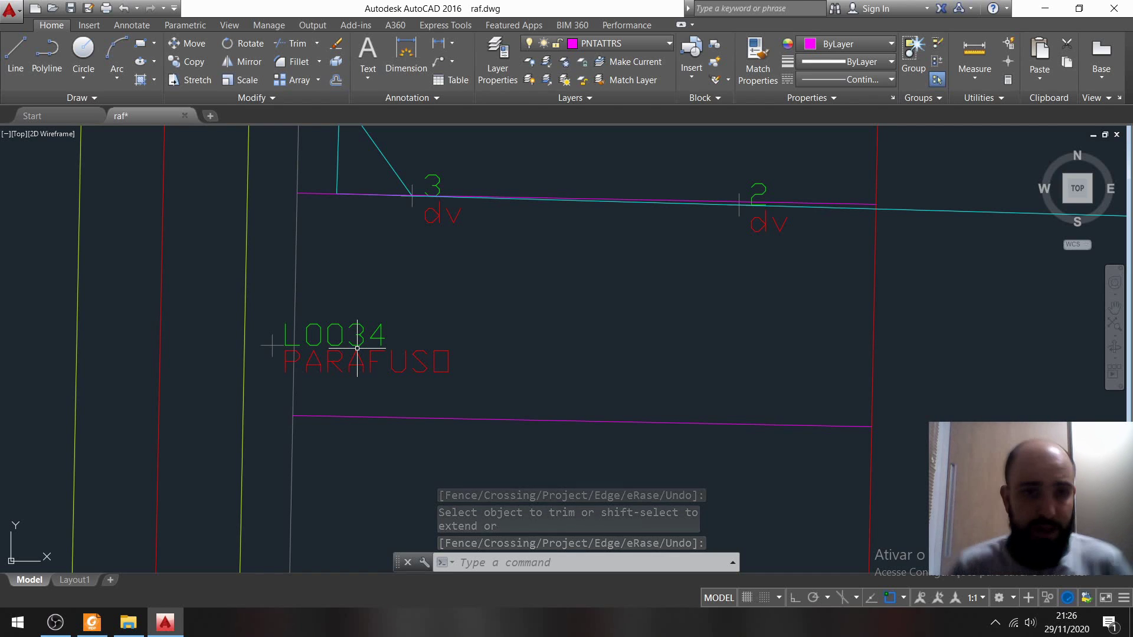
{"action": "scroll", "coordinate": [353, 335], "scroll_direction": "down", "scroll_amount": 10}
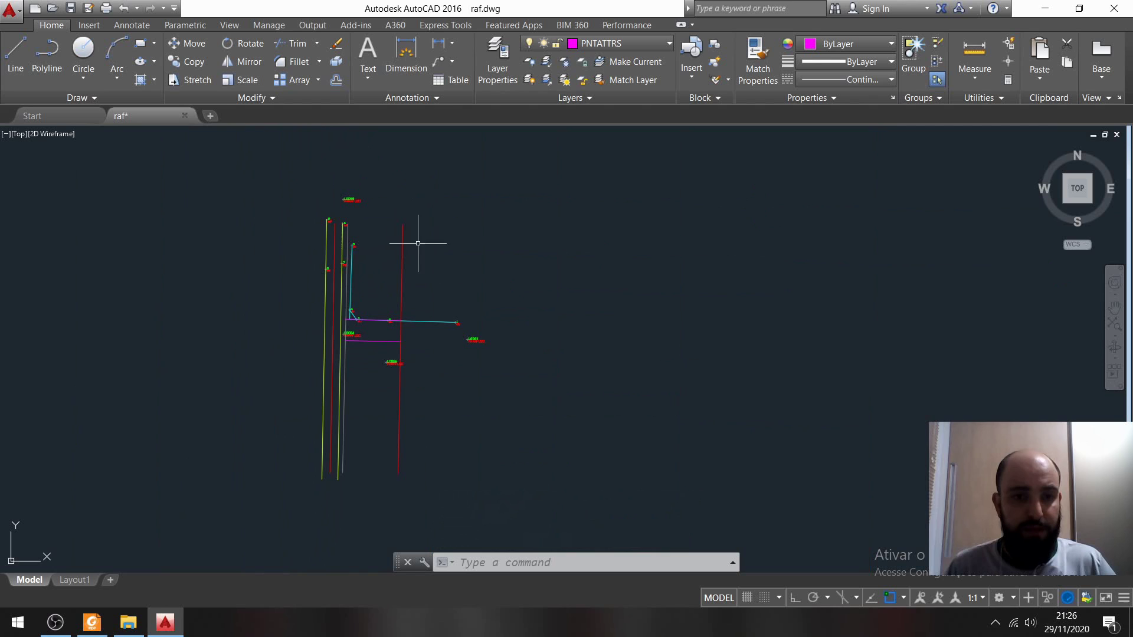
{"action": "scroll", "coordinate": [386, 321], "scroll_direction": "up", "scroll_amount": 8}
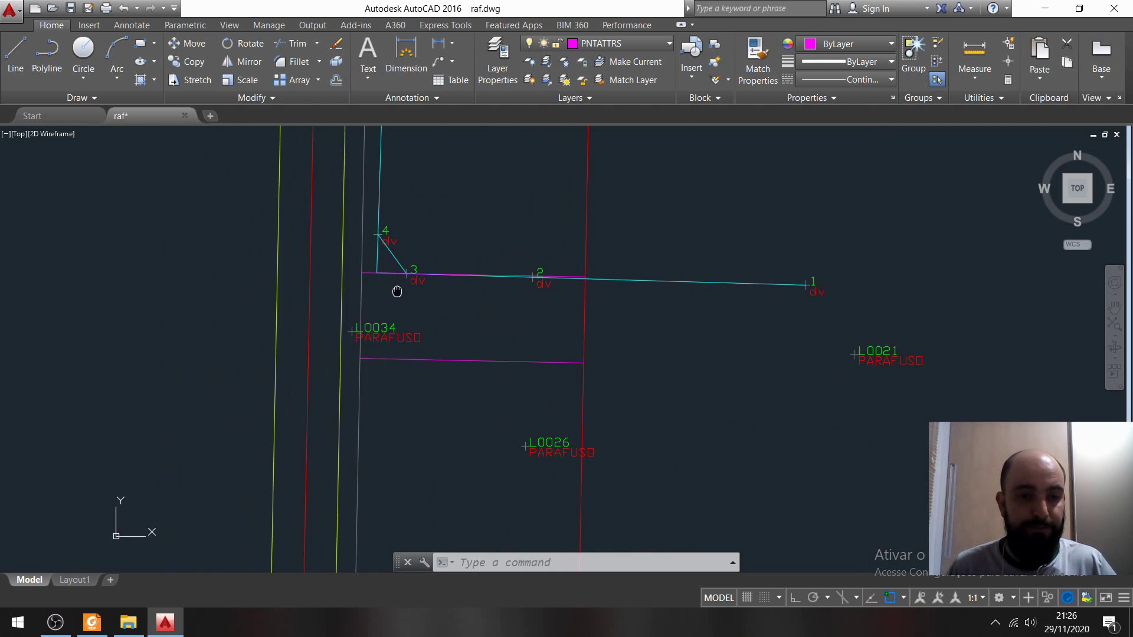
{"action": "scroll", "coordinate": [414, 292], "scroll_direction": "up", "scroll_amount": 2}
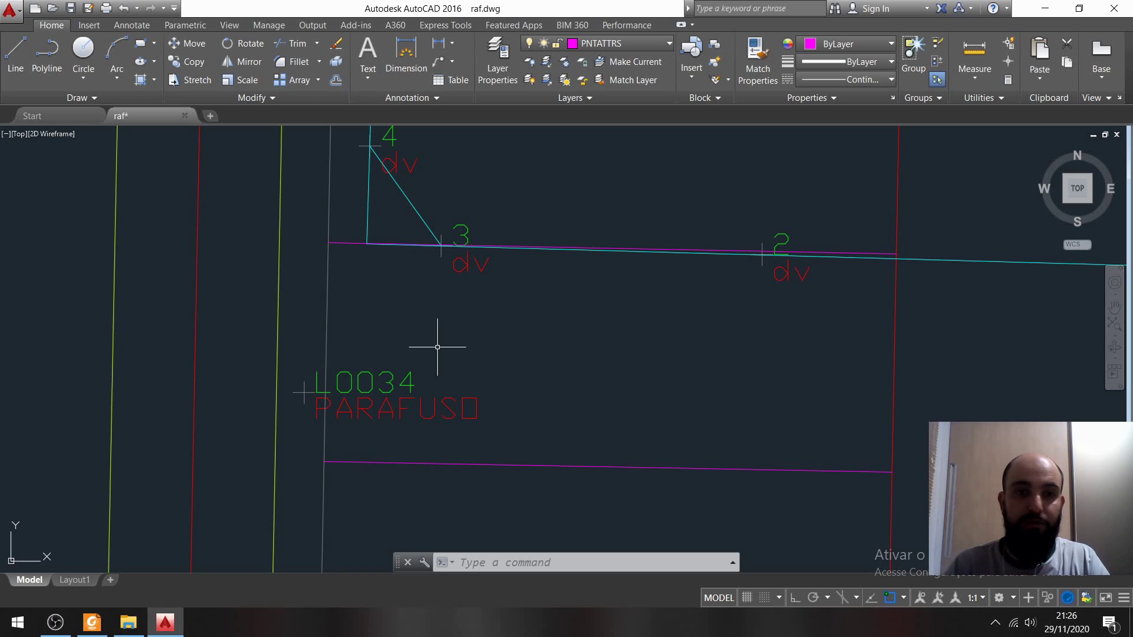
{"action": "type", "text": "REC"}
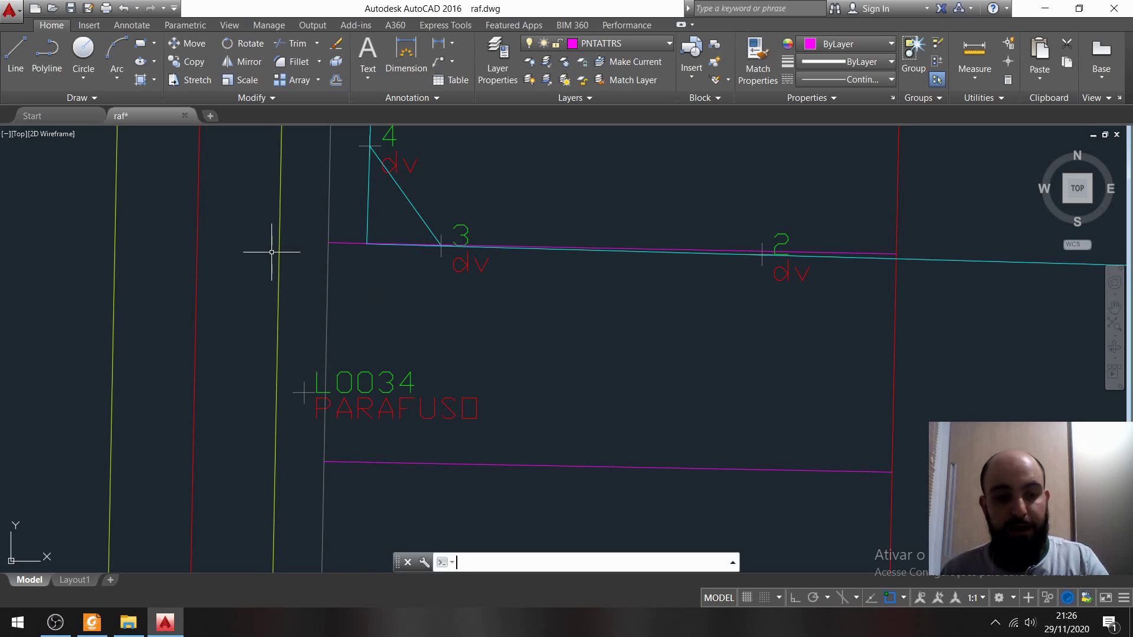
{"action": "key", "text": "Return"}
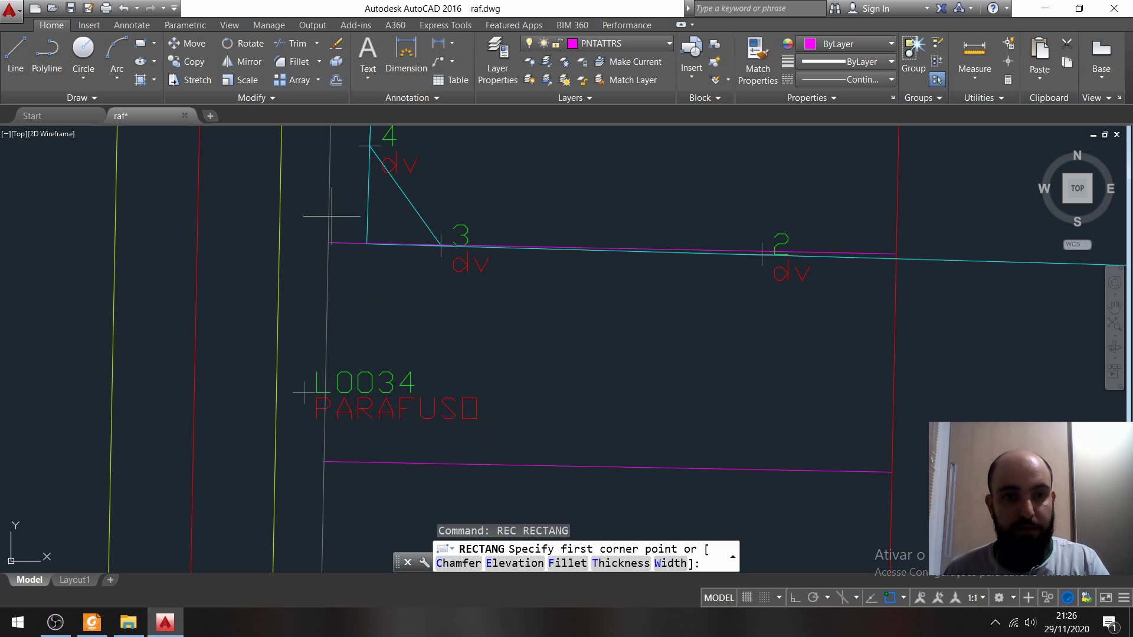
{"action": "left_click", "coordinate": [329, 243]}
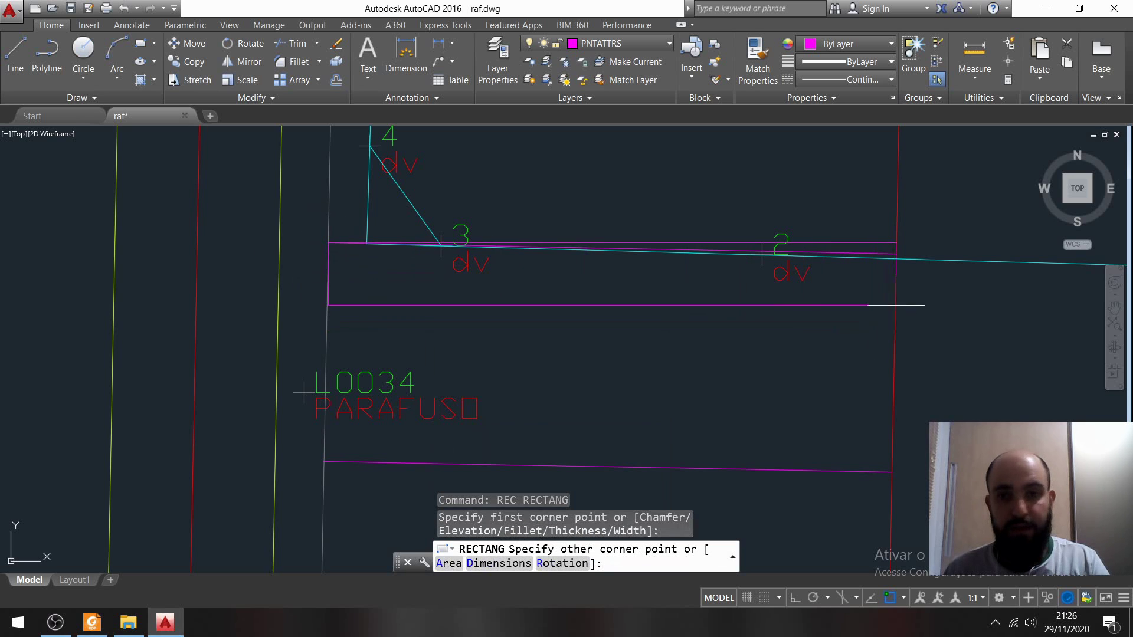
{"action": "key", "text": "Escape"}
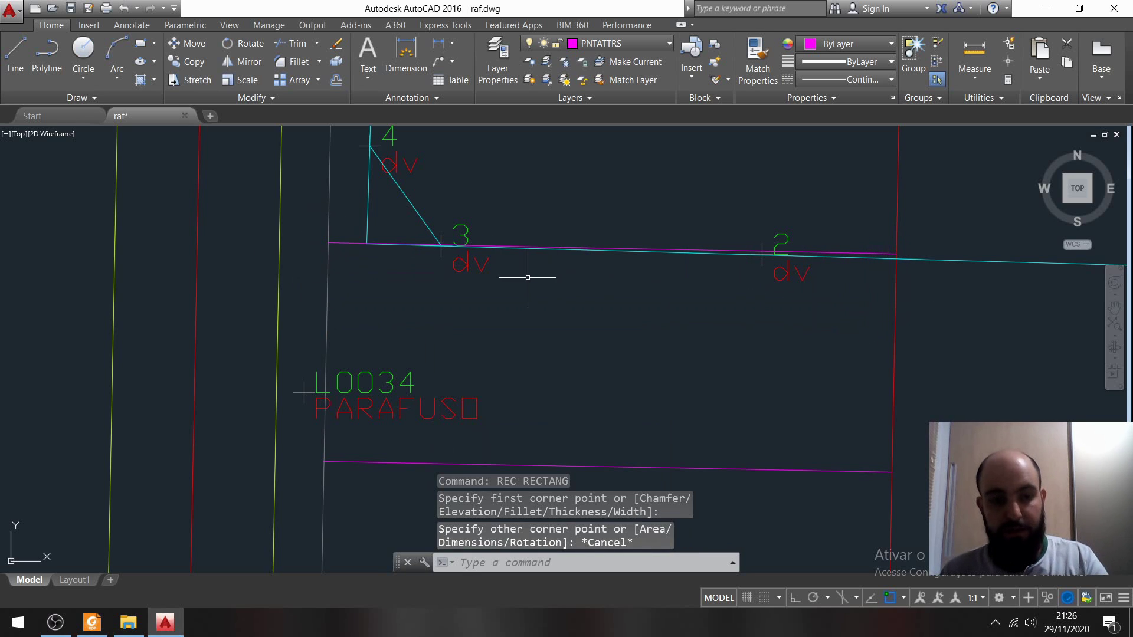
Step: Trace the lot's perimeter with a closed polyline through the four corners where the magenta boundaries meet the grey front and red rear lines
{"action": "type", "text": "PL"}
{"action": "key", "text": "Return"}
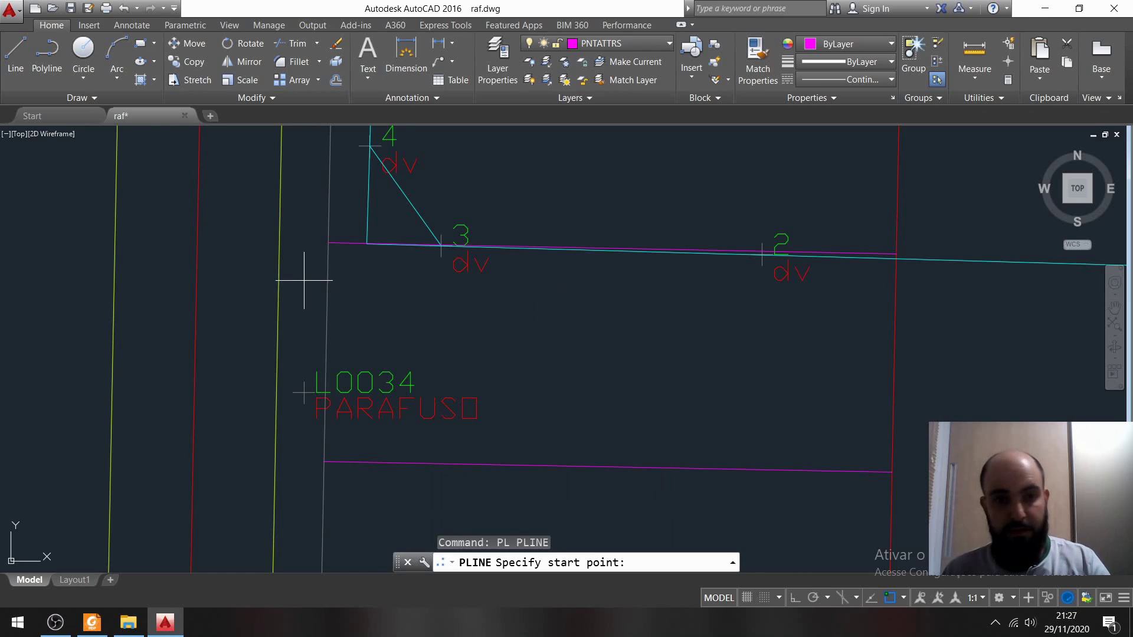
{"action": "left_click", "coordinate": [329, 243]}
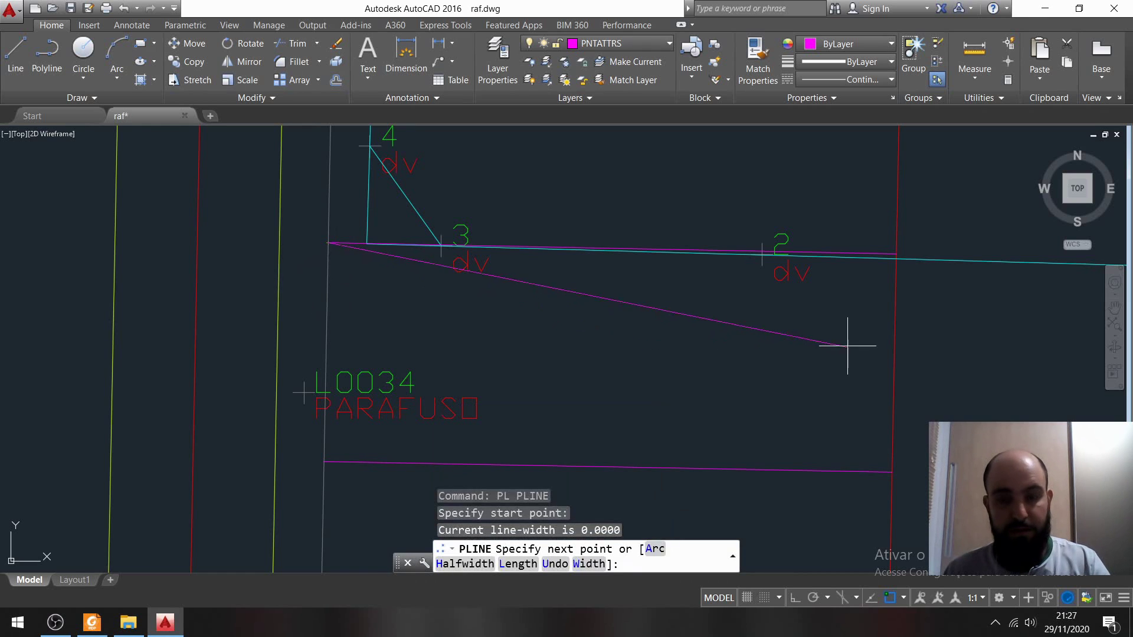
{"action": "left_click", "coordinate": [897, 254]}
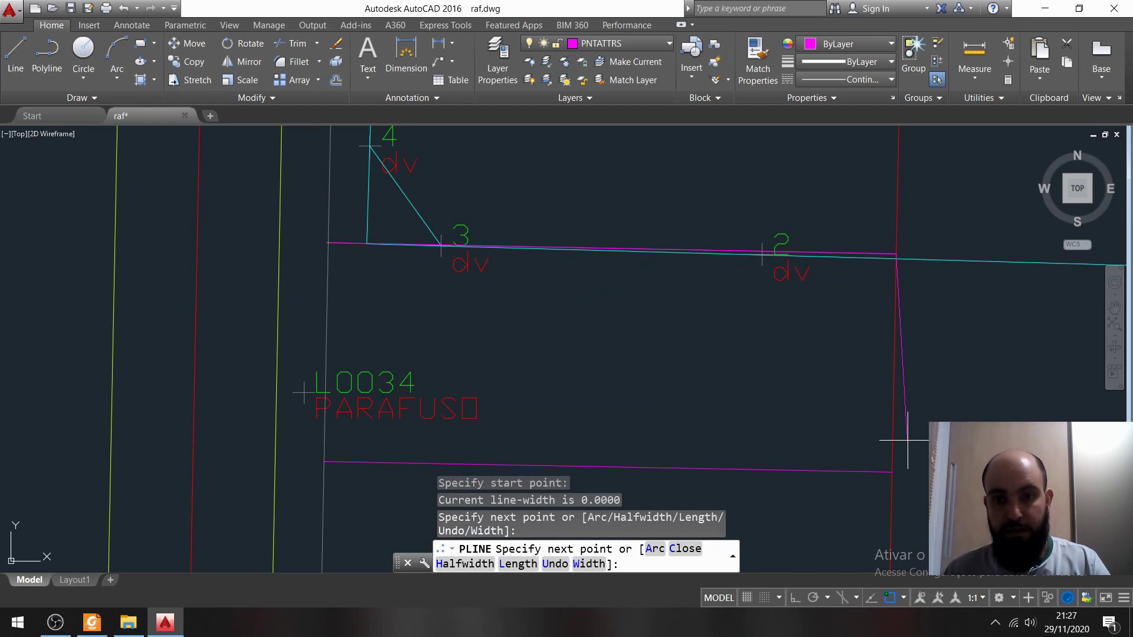
{"action": "left_click", "coordinate": [892, 473]}
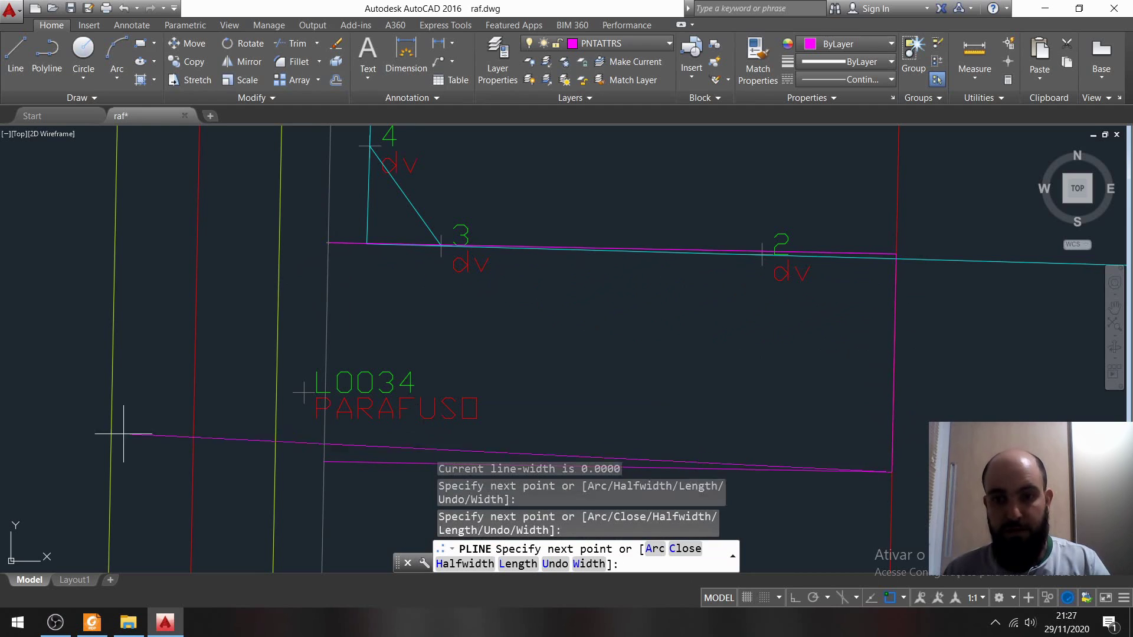
{"action": "left_click", "coordinate": [324, 461]}
{"action": "left_click", "coordinate": [329, 242]}
{"action": "key", "text": "Return"}
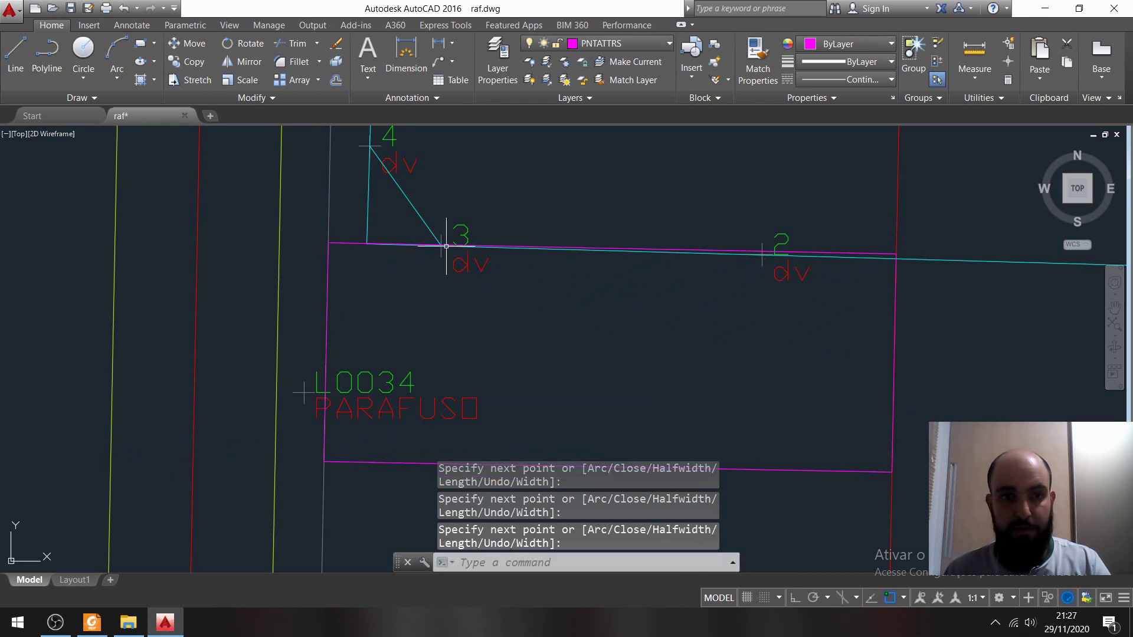
Step: Set the width of all segments of the lot's perimeter polyline to 0.1
{"action": "left_click", "coordinate": [386, 463]}
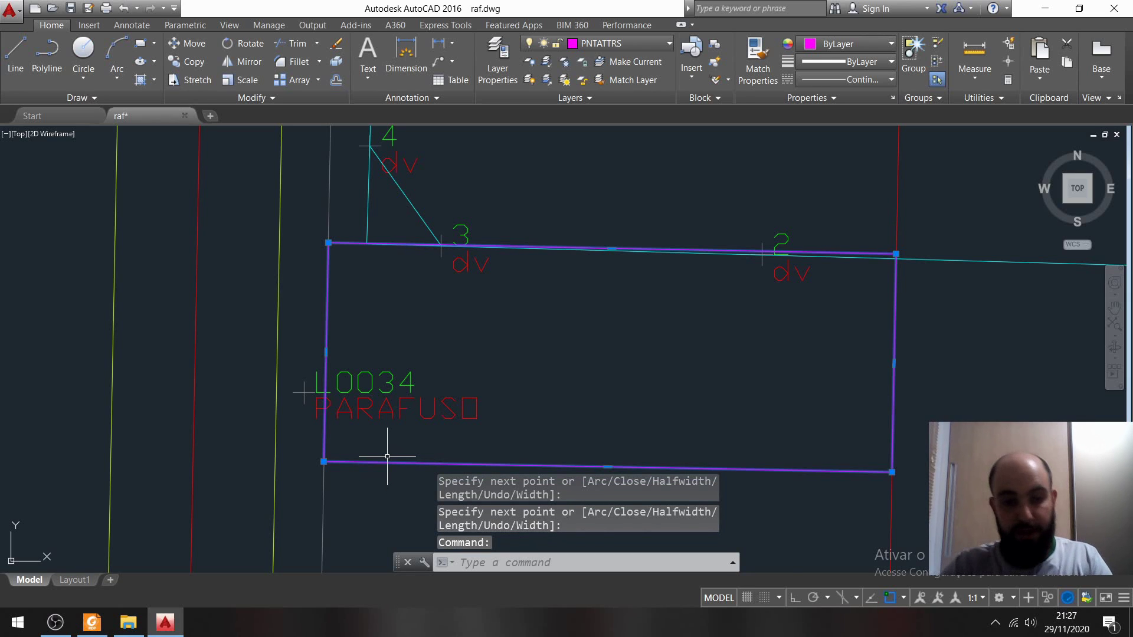
{"action": "type", "text": "pe"}
{"action": "key", "text": "Return"}
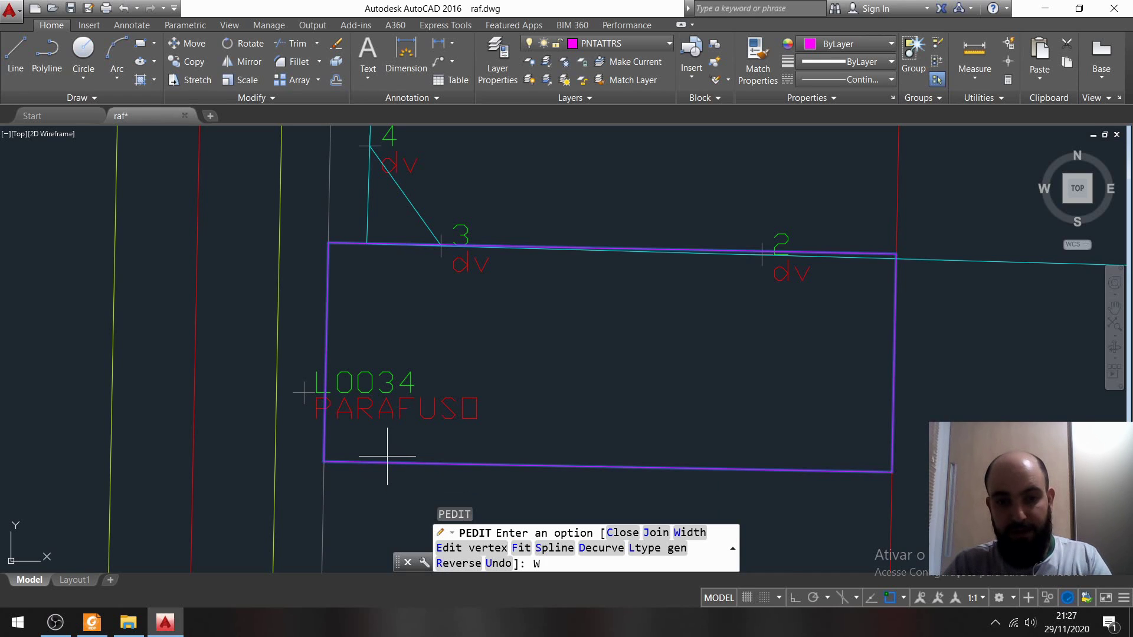
{"action": "key", "text": "Return"}
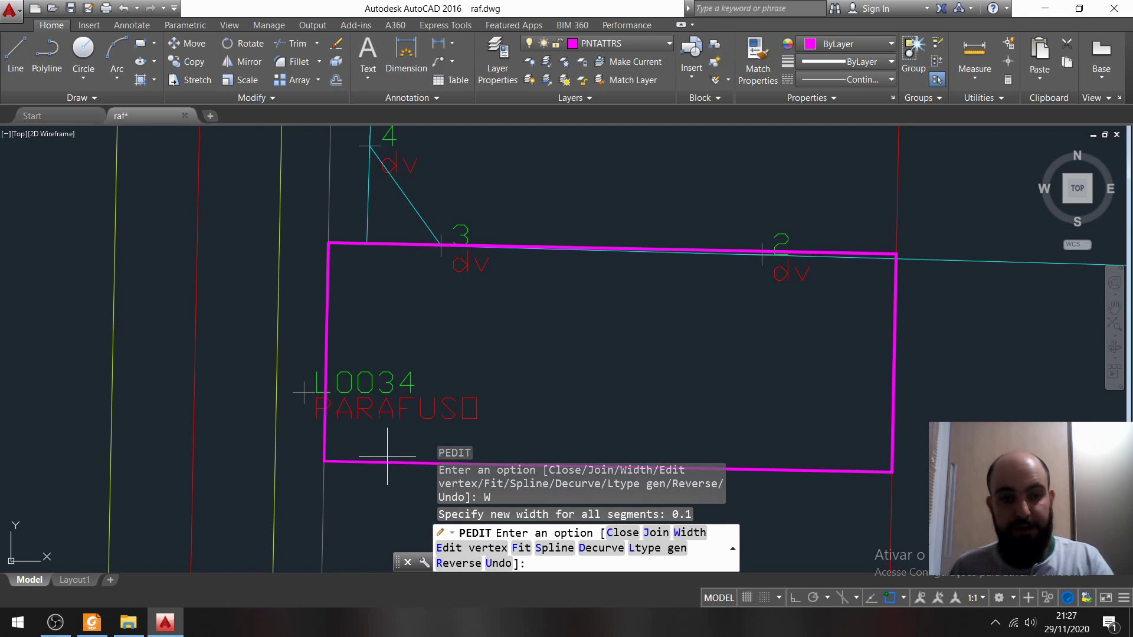
{"action": "key", "text": "Escape"}
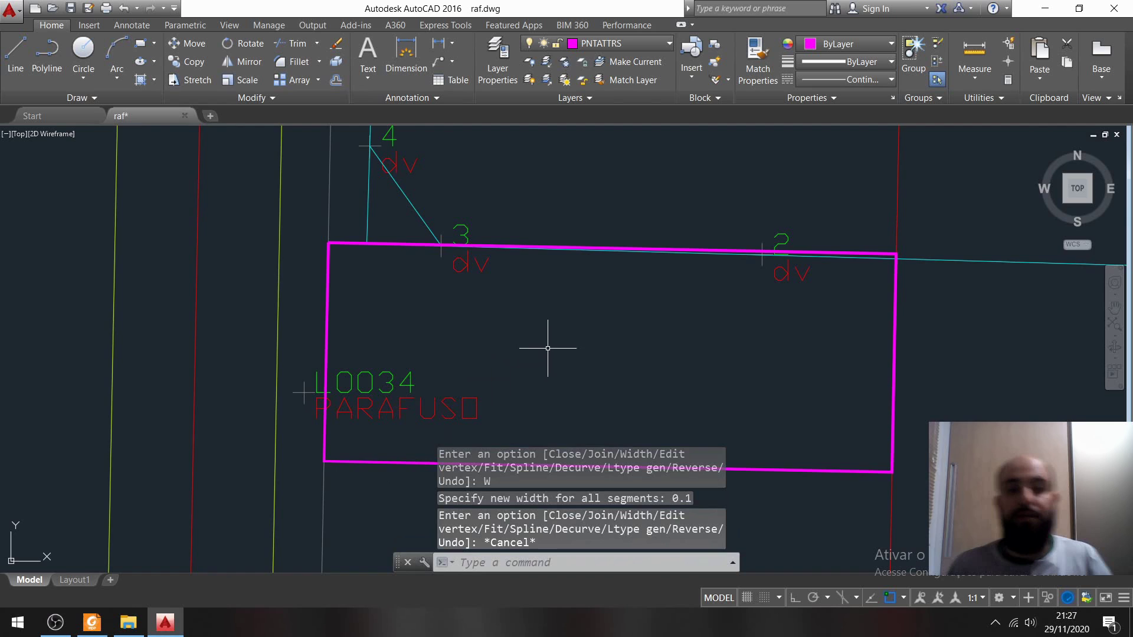
{"action": "scroll", "coordinate": [547, 348], "scroll_direction": "down", "scroll_amount": 2}
{"action": "middle_click_drag", "start_coordinate": [548, 348], "coordinate": [505, 266]}
{"action": "scroll", "coordinate": [505, 267], "scroll_direction": "up", "scroll_amount": 2}
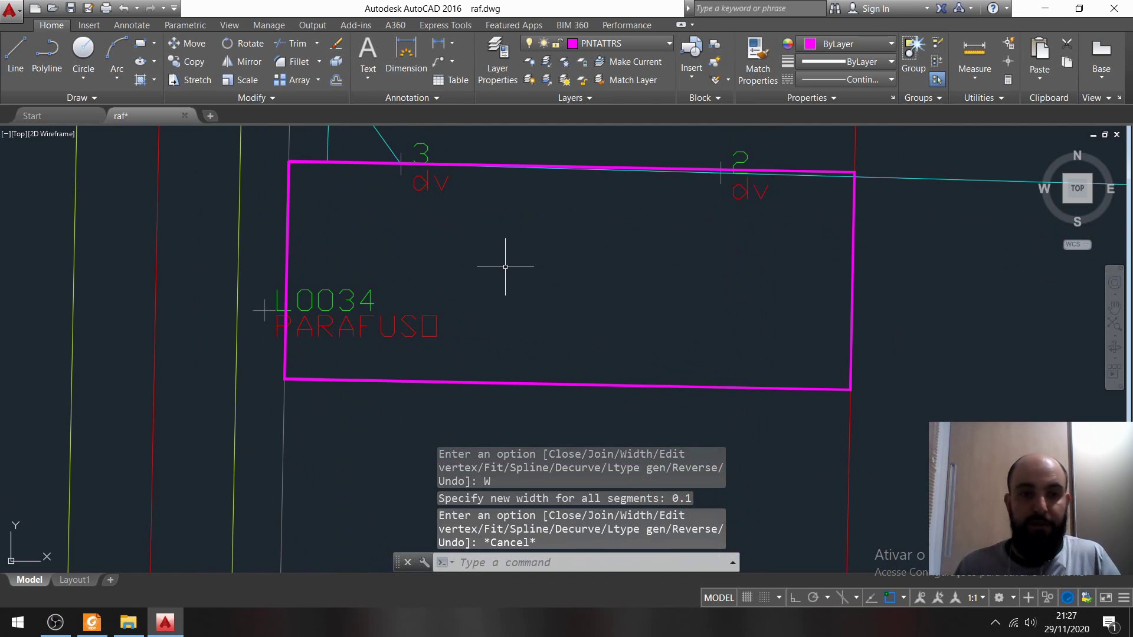
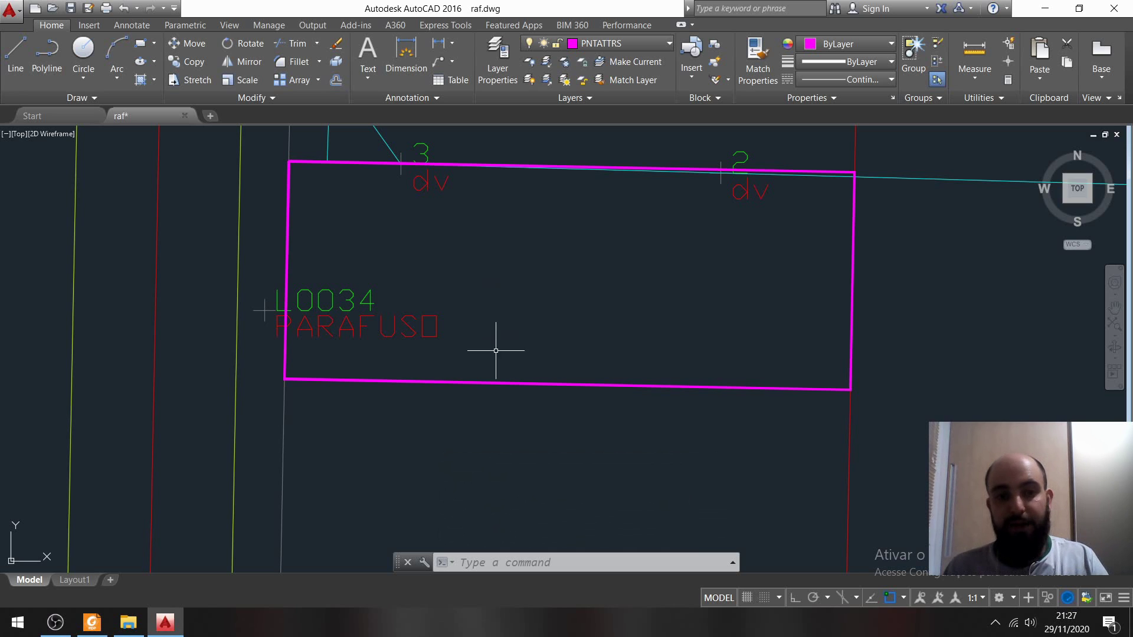
Step: Examine the thickened lot outline against the street lines, the surveyed division points and the area south of the lot
{"action": "left_click", "coordinate": [490, 384]}
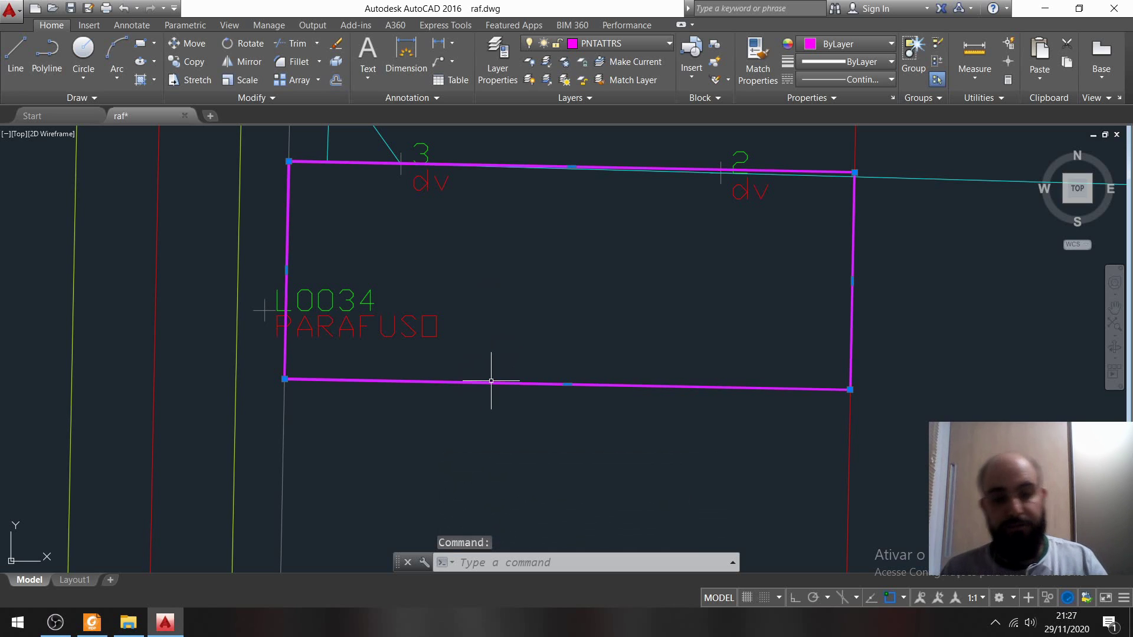
{"action": "key", "text": "Escape"}
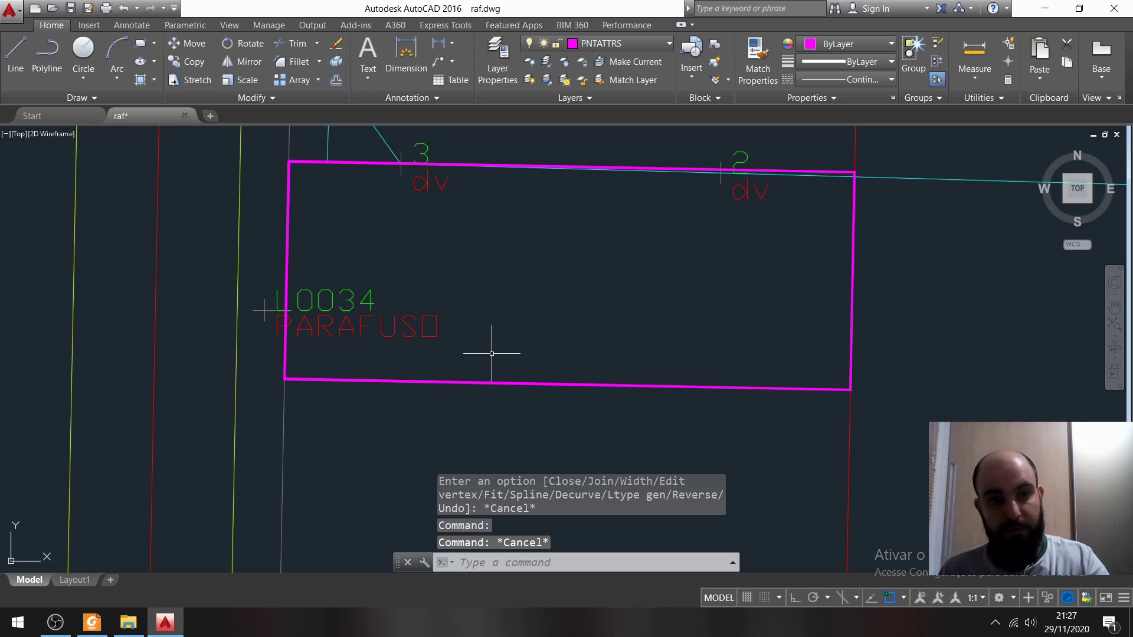
{"action": "left_click", "coordinate": [448, 386]}
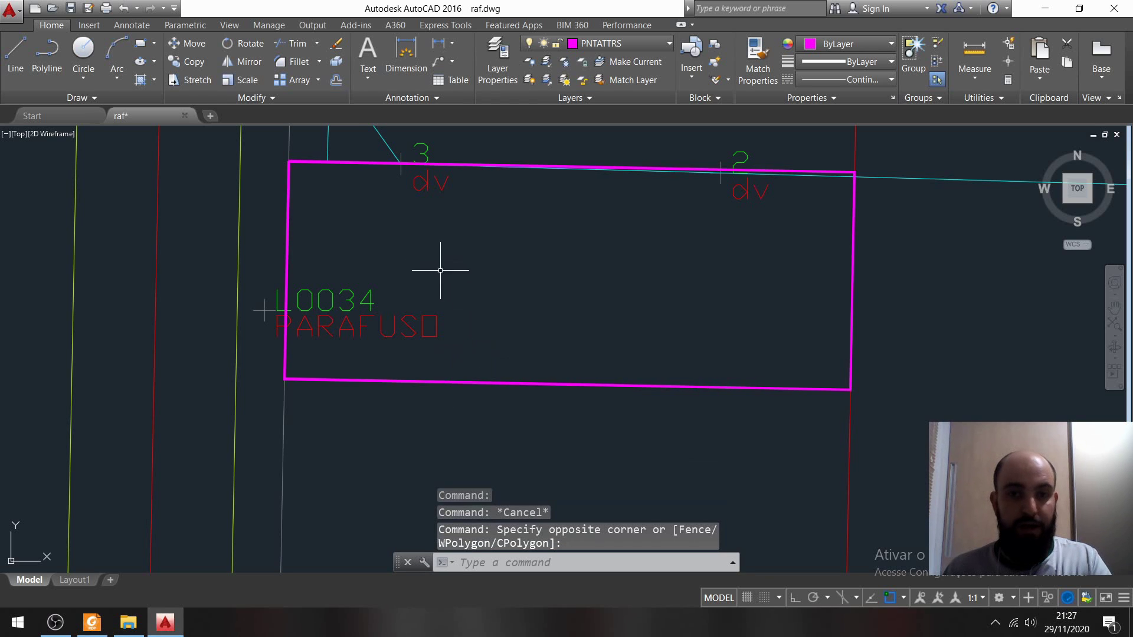
{"action": "middle_click_drag", "start_coordinate": [440, 270], "coordinate": [416, 346]}
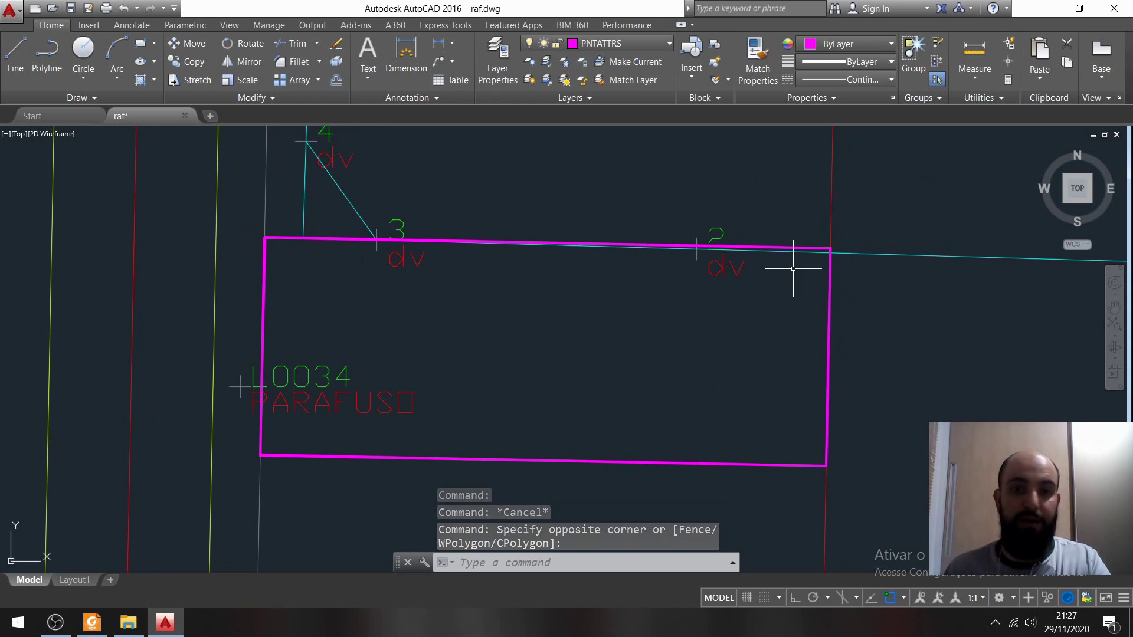
{"action": "middle_click_drag", "start_coordinate": [758, 341], "coordinate": [764, 263]}
{"action": "middle_click_drag", "start_coordinate": [419, 302], "coordinate": [533, 195]}
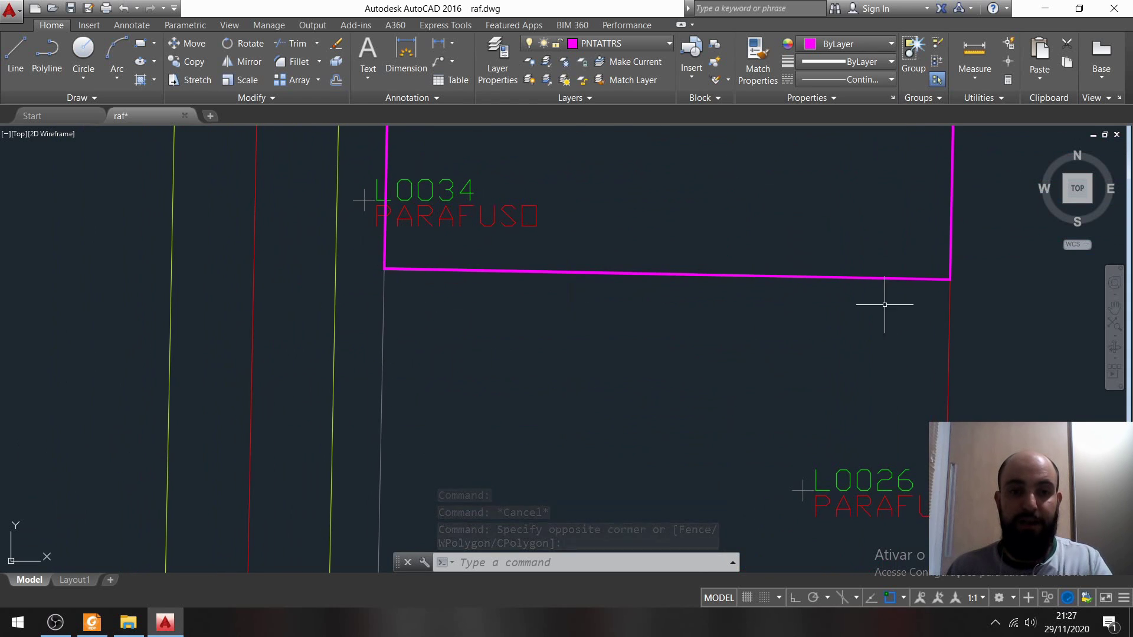
{"action": "scroll", "coordinate": [851, 402], "scroll_direction": "down", "scroll_amount": 2}
{"action": "scroll", "coordinate": [799, 368], "scroll_direction": "down", "scroll_amount": 2}
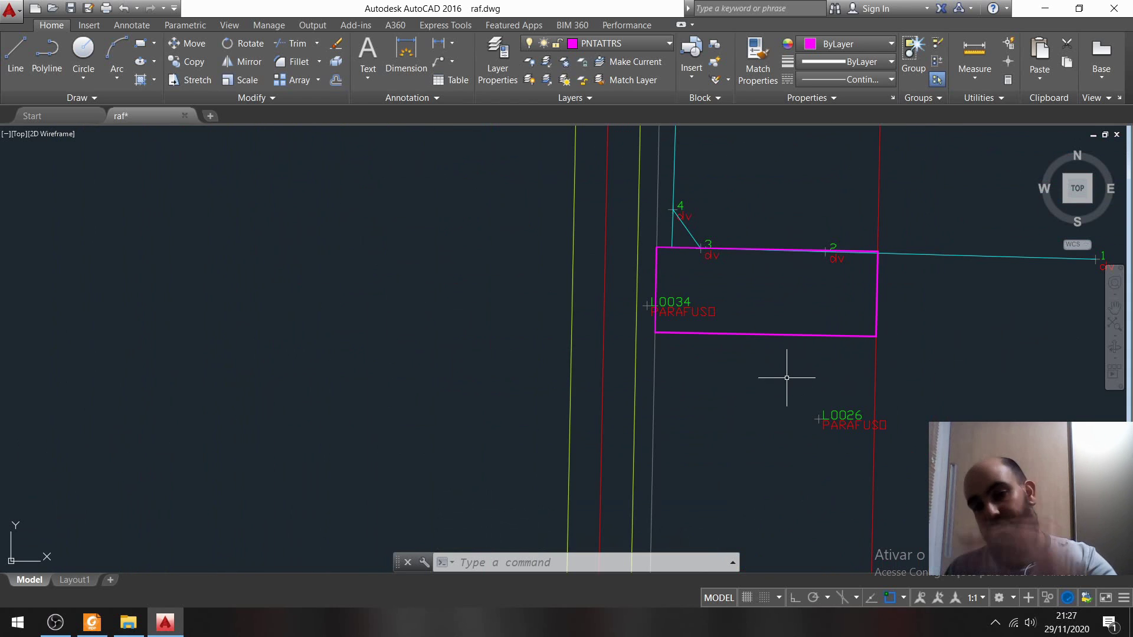
{"action": "middle_click_drag", "start_coordinate": [764, 399], "coordinate": [743, 341]}
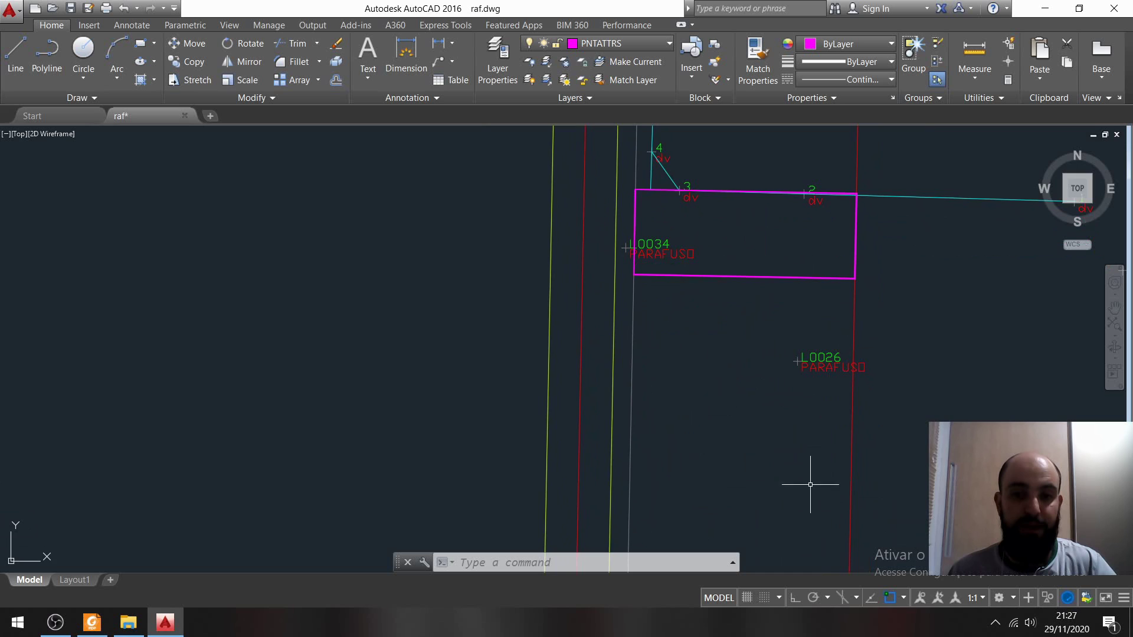
{"action": "mouse_move", "coordinate": [769, 455]}
{"action": "middle_mouse_down"}
{"action": "mouse_move", "coordinate": [688, 316]}
{"action": "mouse_move", "coordinate": [665, 372]}
{"action": "mouse_move", "coordinate": [612, 326]}
{"action": "mouse_move", "coordinate": [583, 373]}
{"action": "middle_mouse_up"}
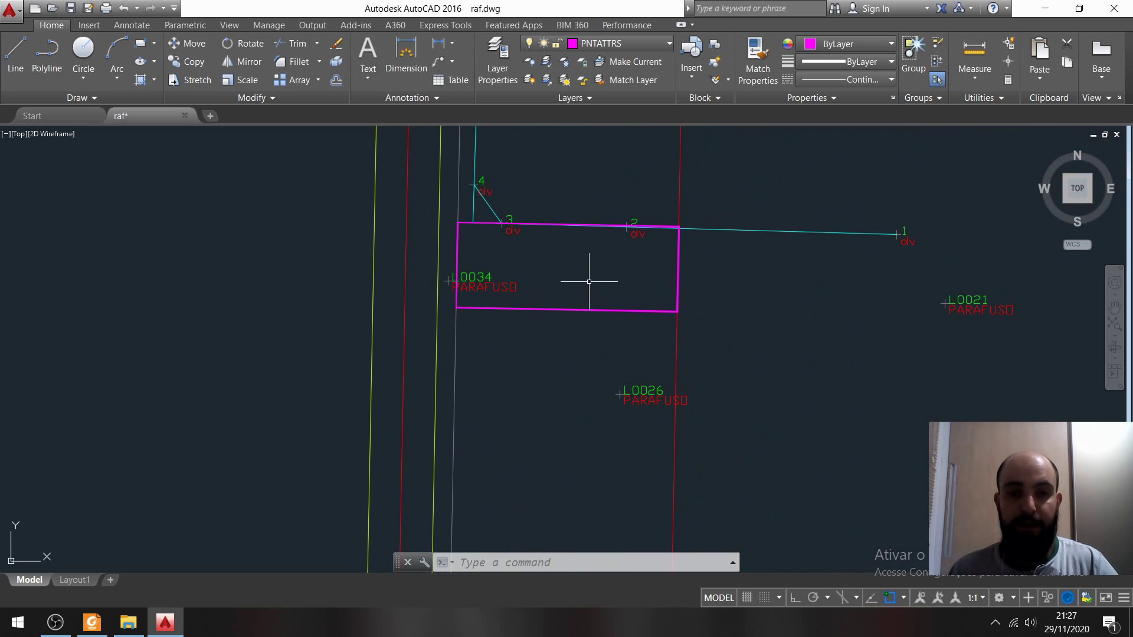
Step: Draw a line along the lot's southern boundary from the front corner to the rear corner
{"action": "scroll", "coordinate": [513, 307], "scroll_direction": "up", "scroll_amount": 4}
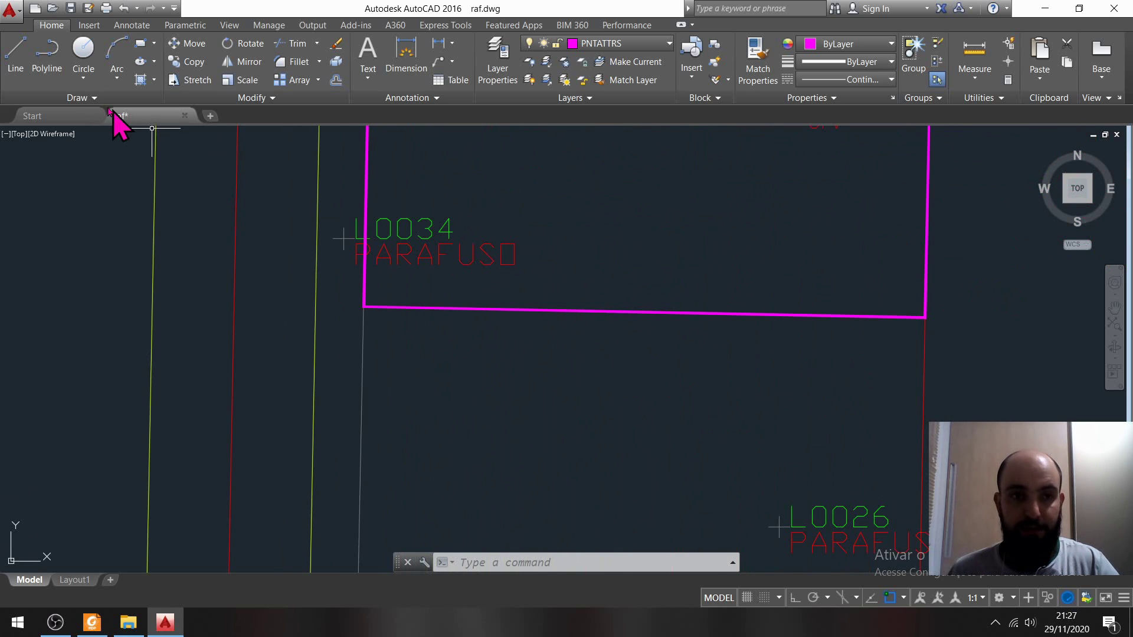
{"action": "left_click", "coordinate": [15, 53]}
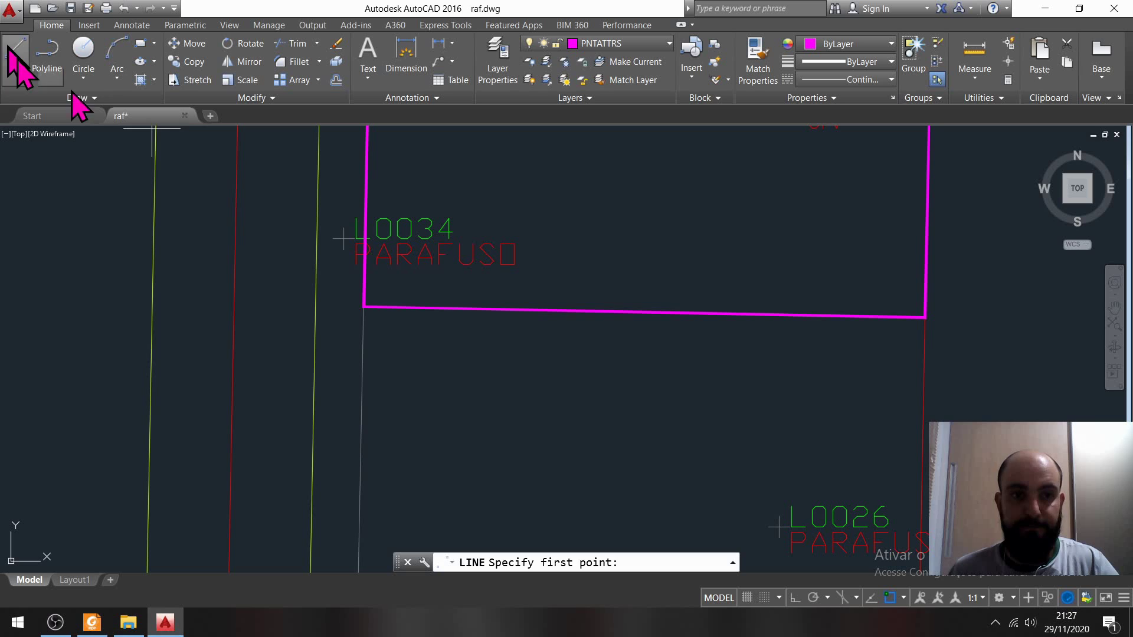
{"action": "left_click", "coordinate": [363, 306]}
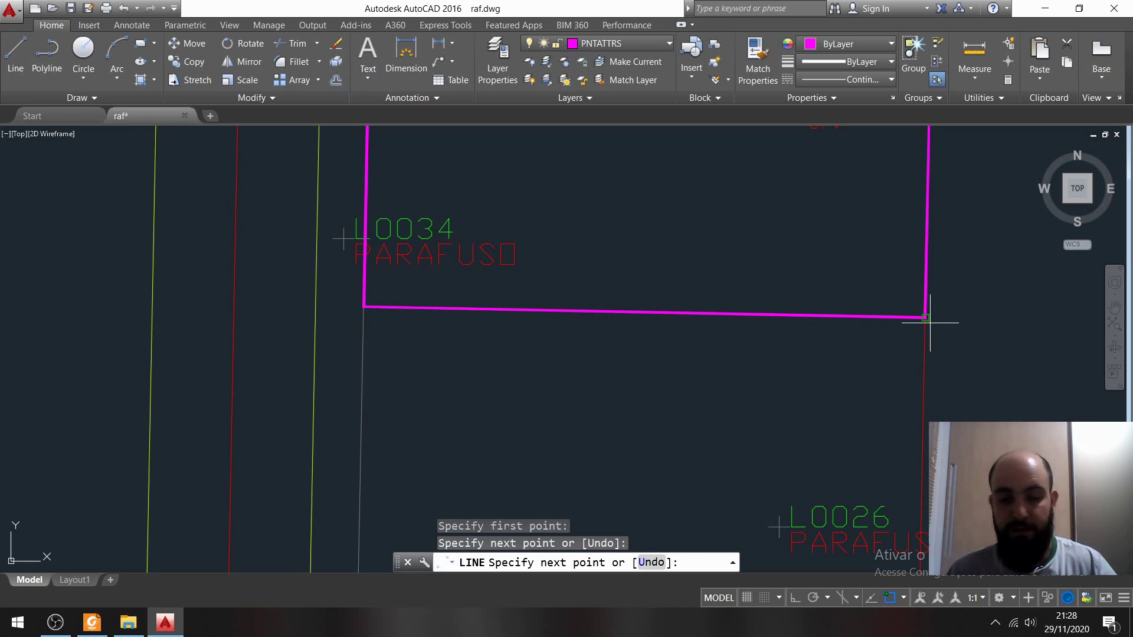
{"action": "key", "text": "Return"}
{"action": "type", "text": "O"}
{"action": "key", "text": "Return"}
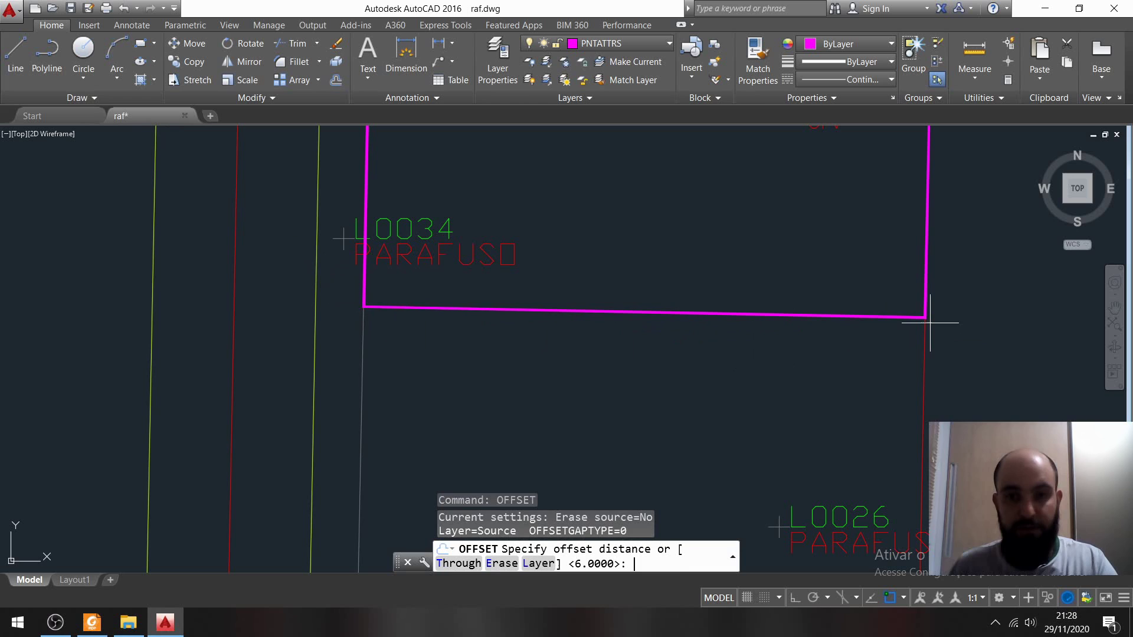
{"action": "left_click", "coordinate": [632, 311]}
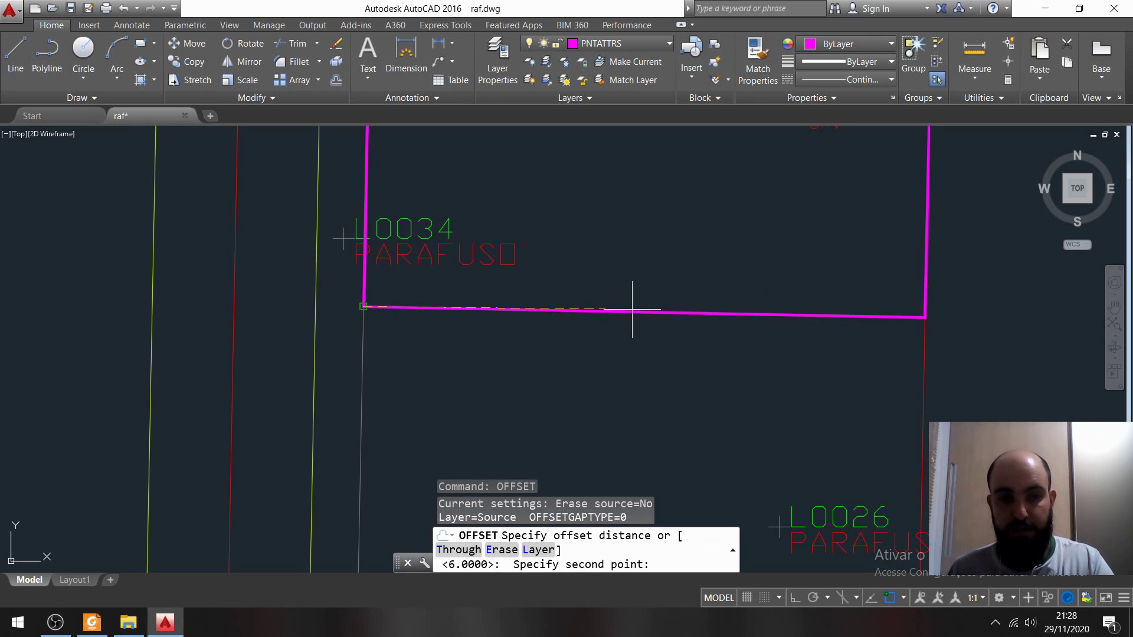
{"action": "key", "text": "Escape"}
Step: Offset the line along the lot's southern boundary 10 units to the south
{"action": "type", "text": "OFF"}
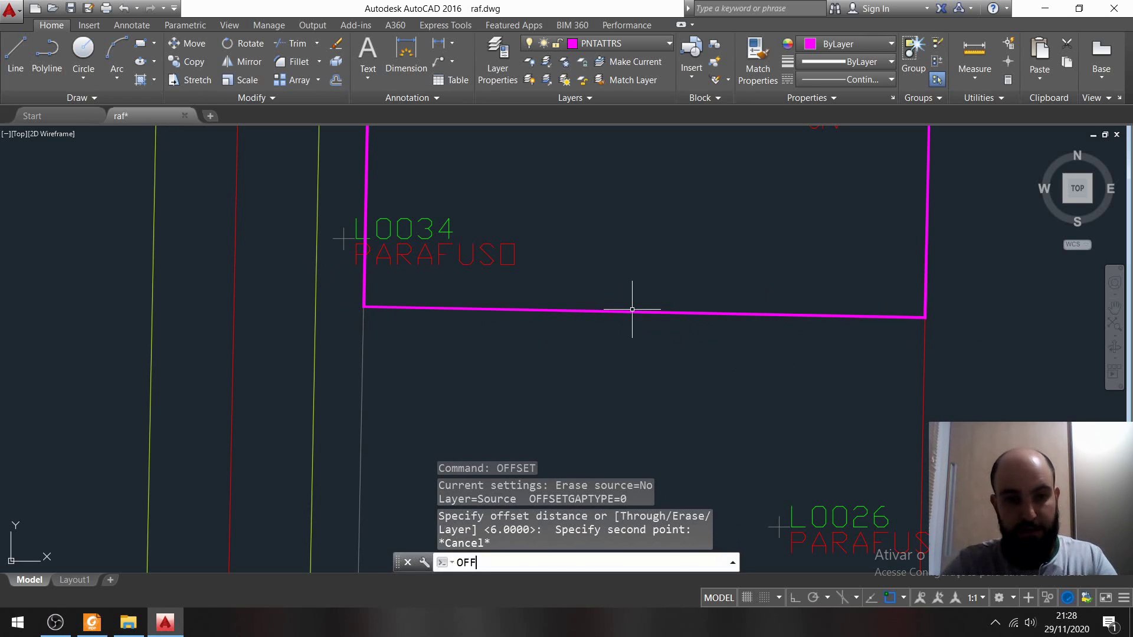
{"action": "key", "text": "Return"}
{"action": "type", "text": "1"}
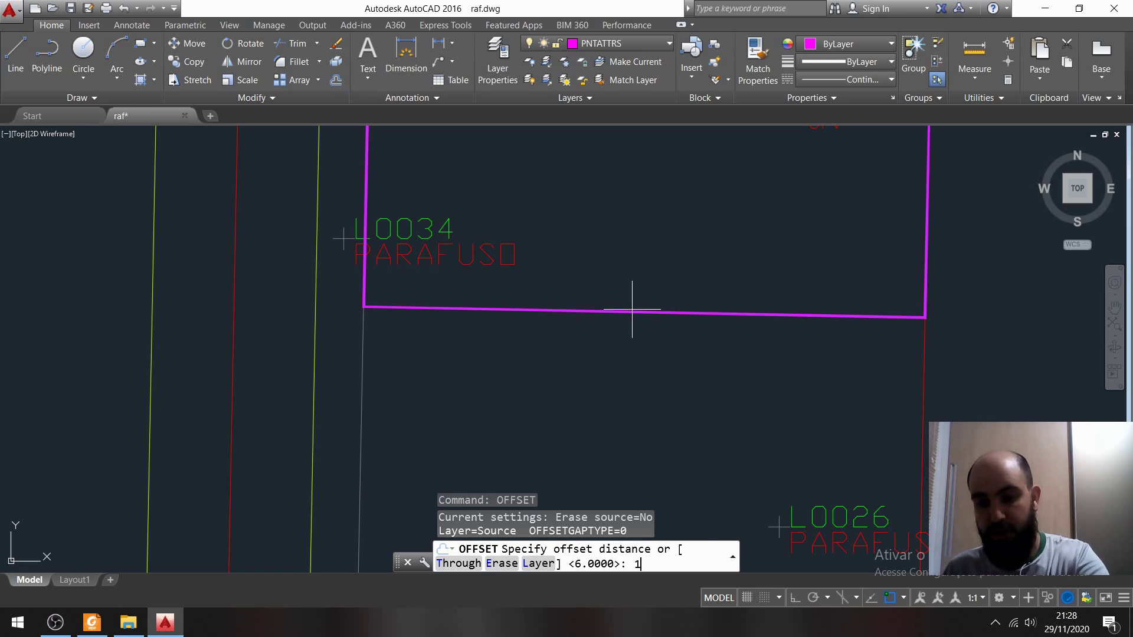
{"action": "type", "text": "0"}
{"action": "key", "text": "Return"}
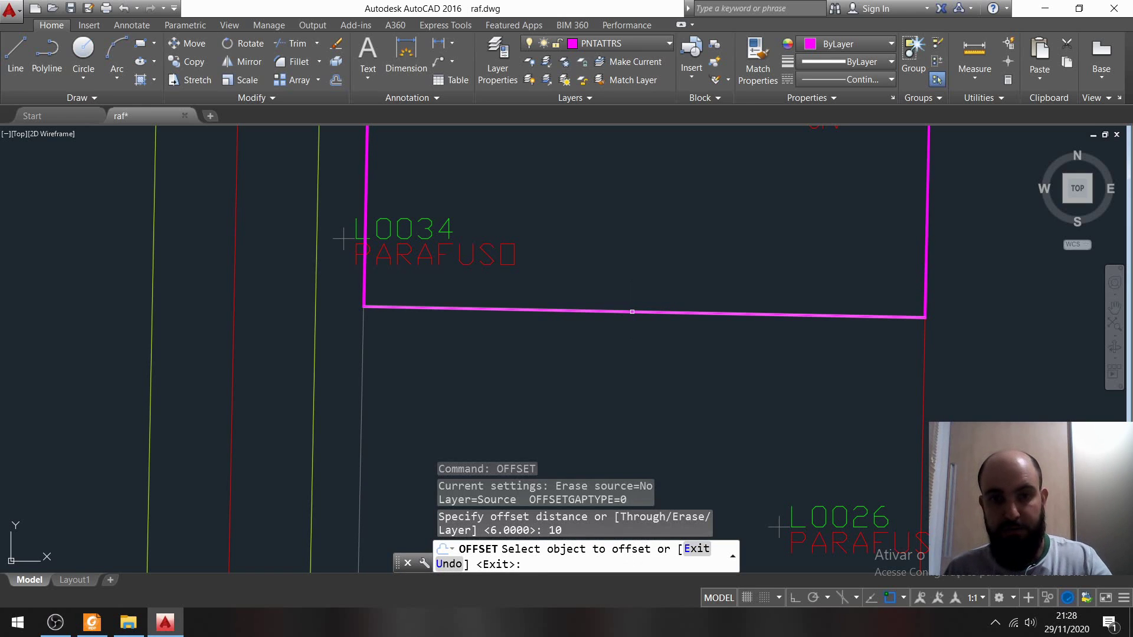
{"action": "left_click", "coordinate": [633, 312]}
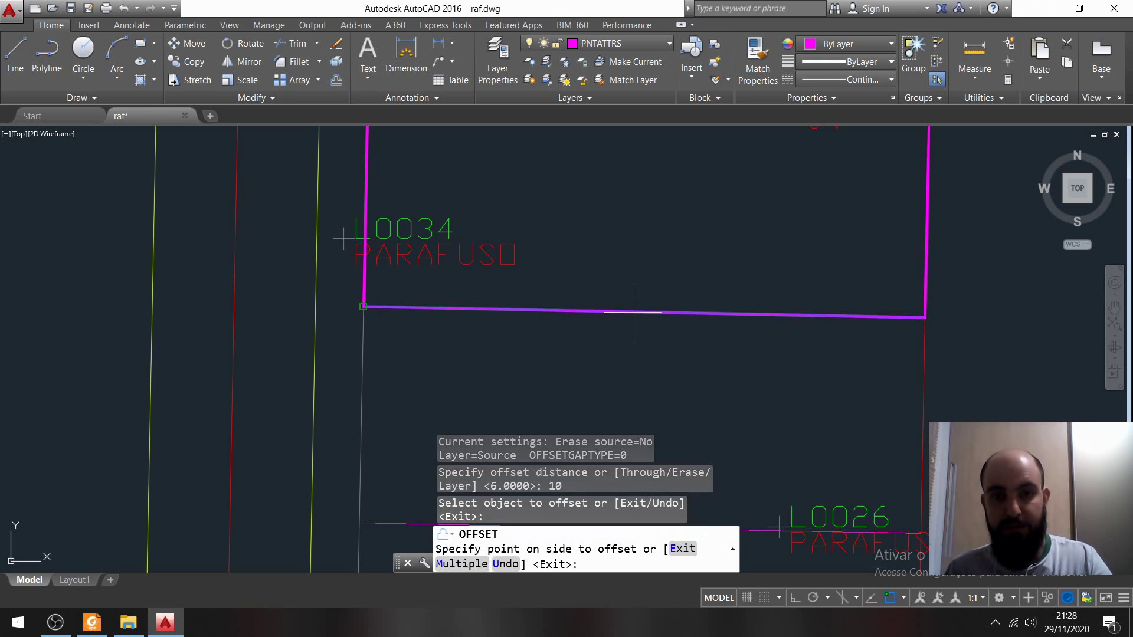
{"action": "left_click", "coordinate": [718, 429]}
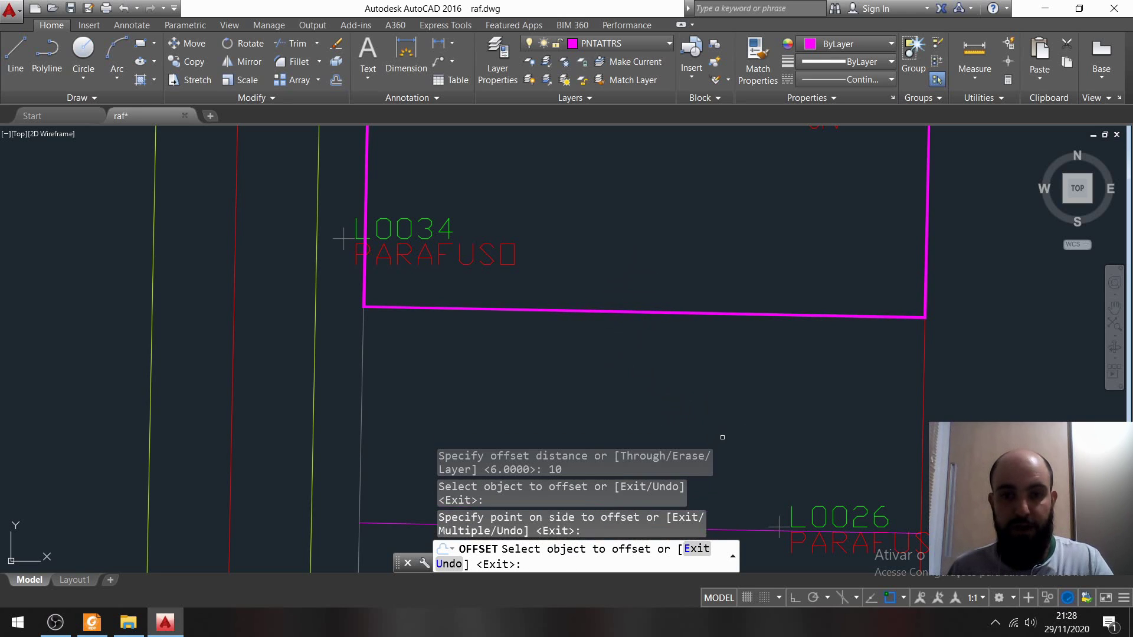
Step: Offset each newest division line another 10 units southward to create three more lot boundaries
{"action": "scroll", "coordinate": [760, 427], "scroll_direction": "down", "scroll_amount": 2}
{"action": "middle_click_drag", "start_coordinate": [761, 426], "coordinate": [731, 194]}
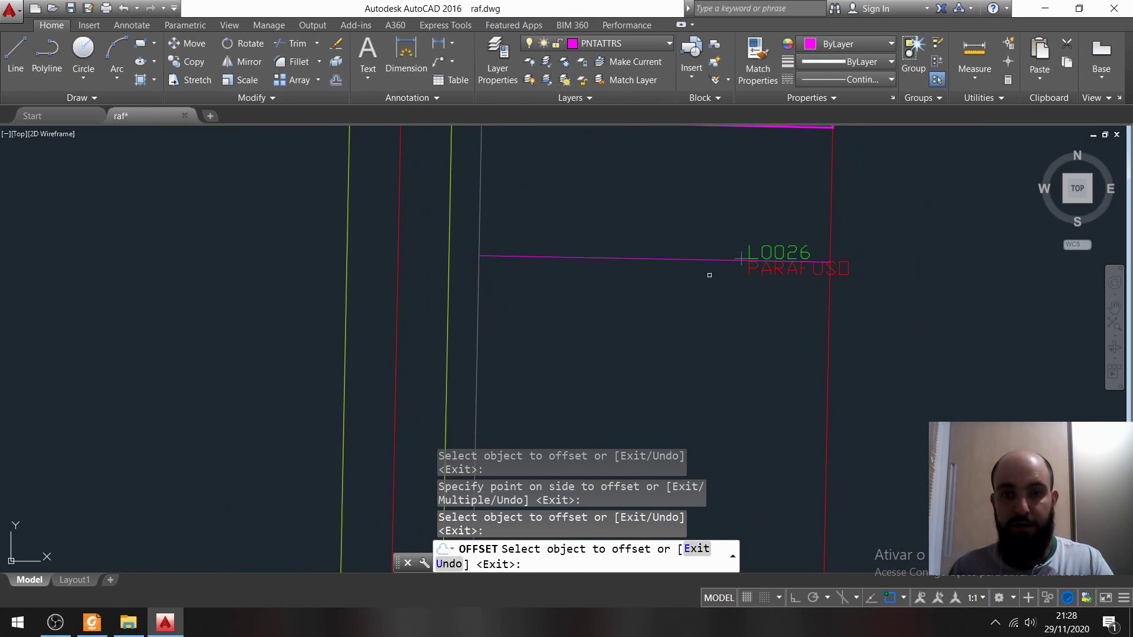
{"action": "left_click", "coordinate": [704, 261]}
{"action": "left_click", "coordinate": [712, 355]}
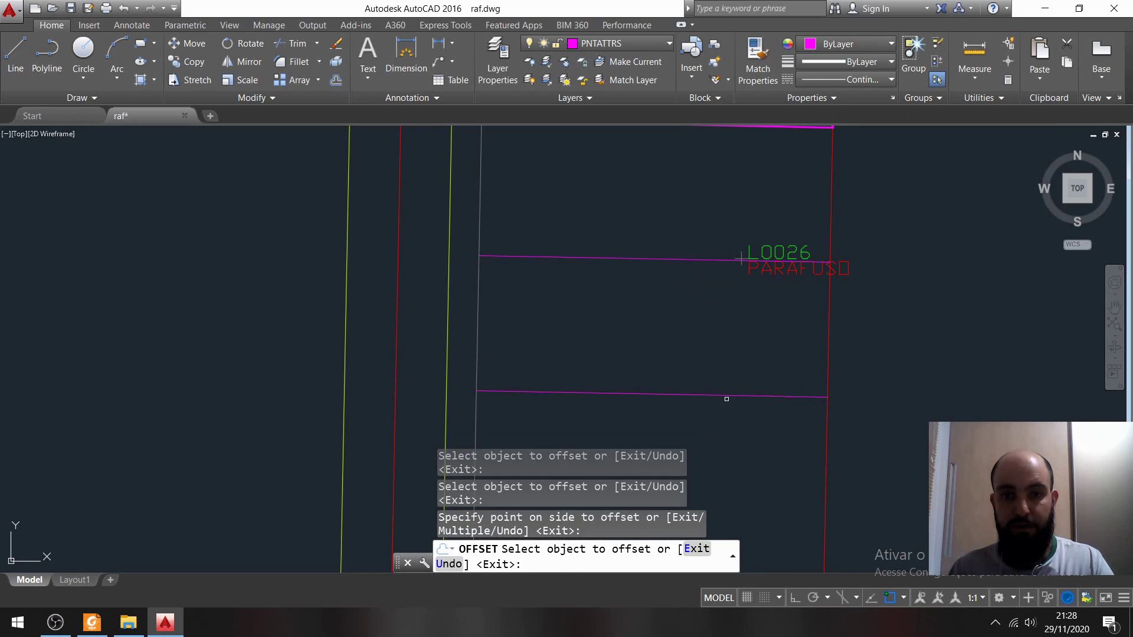
{"action": "left_click", "coordinate": [724, 395]}
{"action": "left_click", "coordinate": [739, 448]}
{"action": "middle_click_drag", "start_coordinate": [739, 448], "coordinate": [762, 245]}
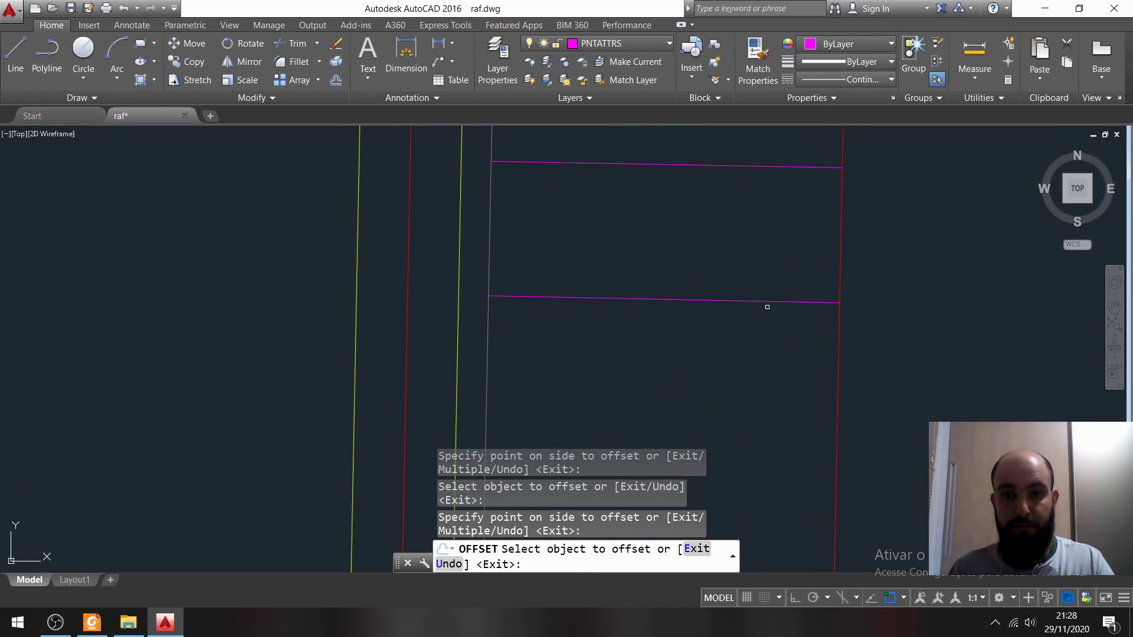
{"action": "left_click", "coordinate": [765, 306]}
{"action": "left_click", "coordinate": [754, 352]}
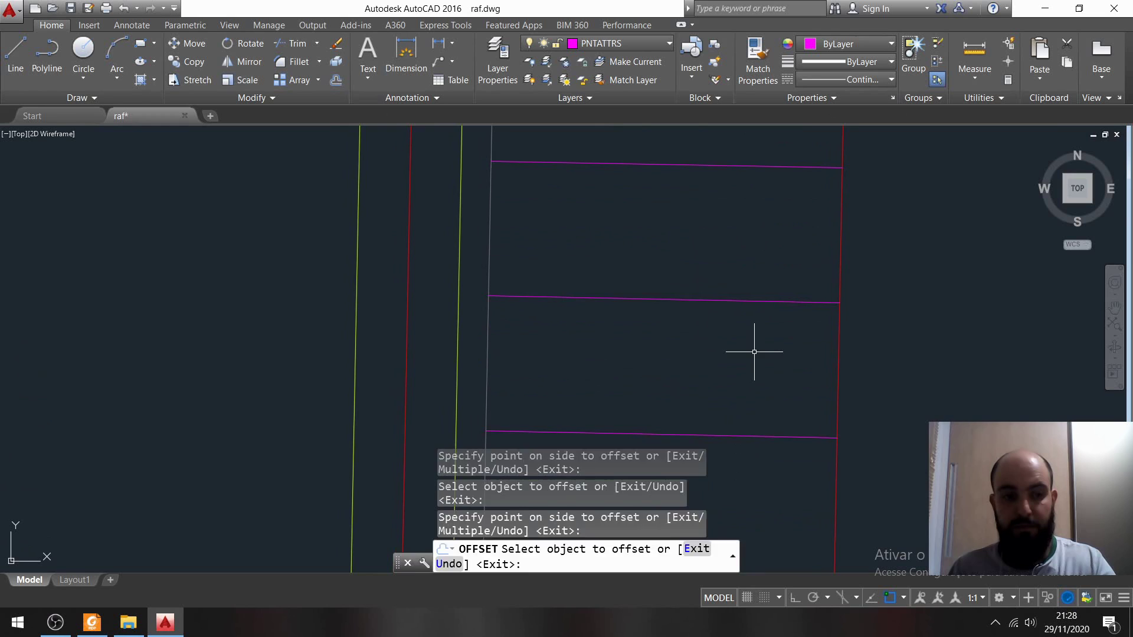
{"action": "key", "text": "Escape"}
Step: Examine the outlined lot against the surveyed points, the street lines and the division lines of the adjoining lots to the south
{"action": "scroll", "coordinate": [754, 351], "scroll_direction": "down", "scroll_amount": 3}
{"action": "mouse_move", "coordinate": [737, 253]}
{"action": "middle_mouse_down"}
{"action": "mouse_move", "coordinate": [658, 227]}
{"action": "mouse_move", "coordinate": [598, 255]}
{"action": "middle_mouse_up"}
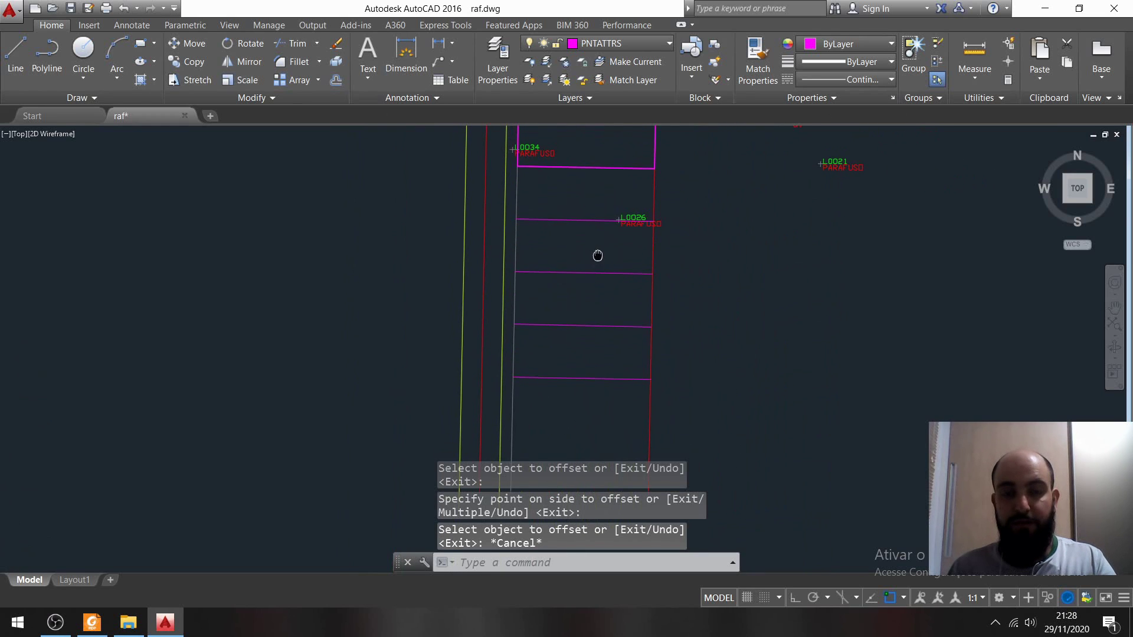
{"action": "middle_click_drag", "start_coordinate": [590, 208], "coordinate": [570, 268]}
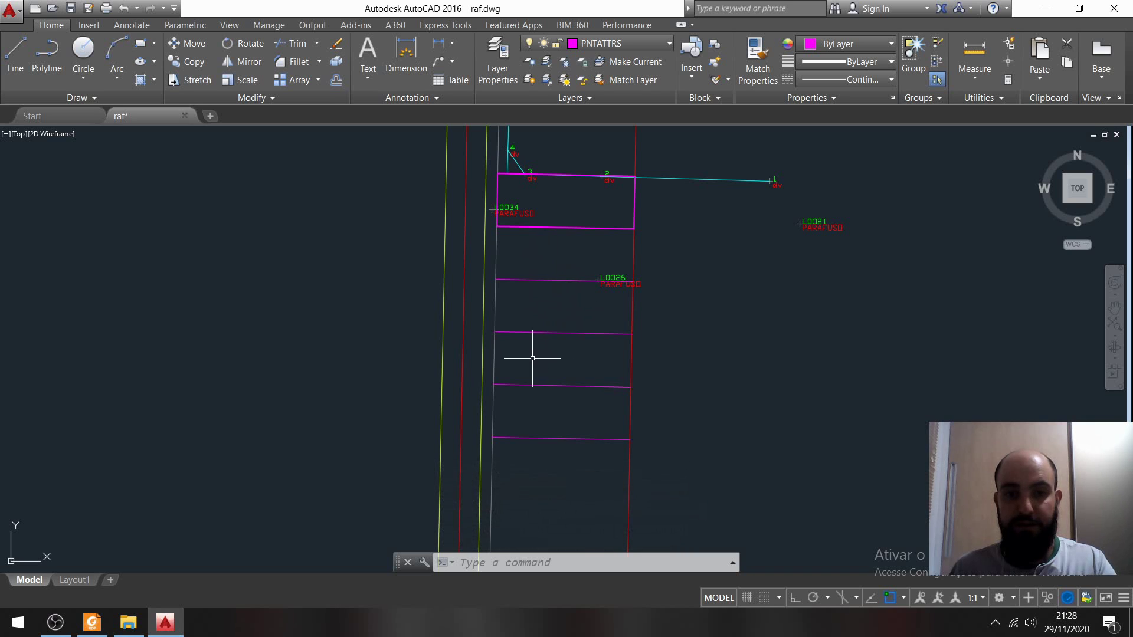
{"action": "mouse_move", "coordinate": [561, 251]}
{"action": "middle_mouse_down"}
{"action": "mouse_move", "coordinate": [531, 296]}
{"action": "mouse_move", "coordinate": [576, 206]}
{"action": "middle_mouse_up"}
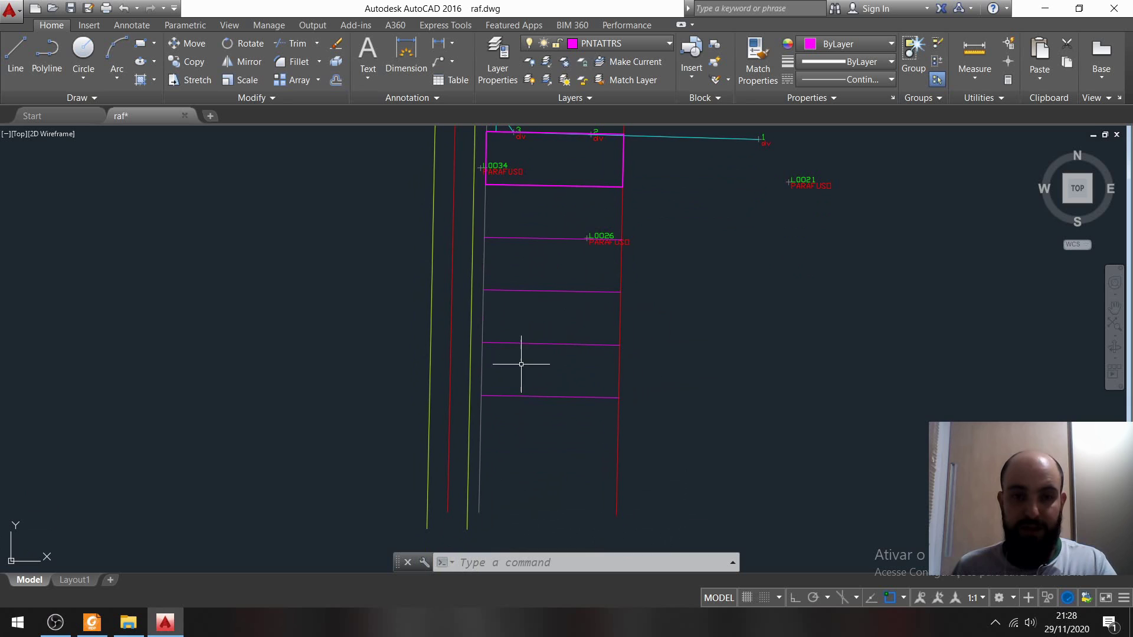
{"action": "middle_click_drag", "start_coordinate": [540, 216], "coordinate": [564, 280]}
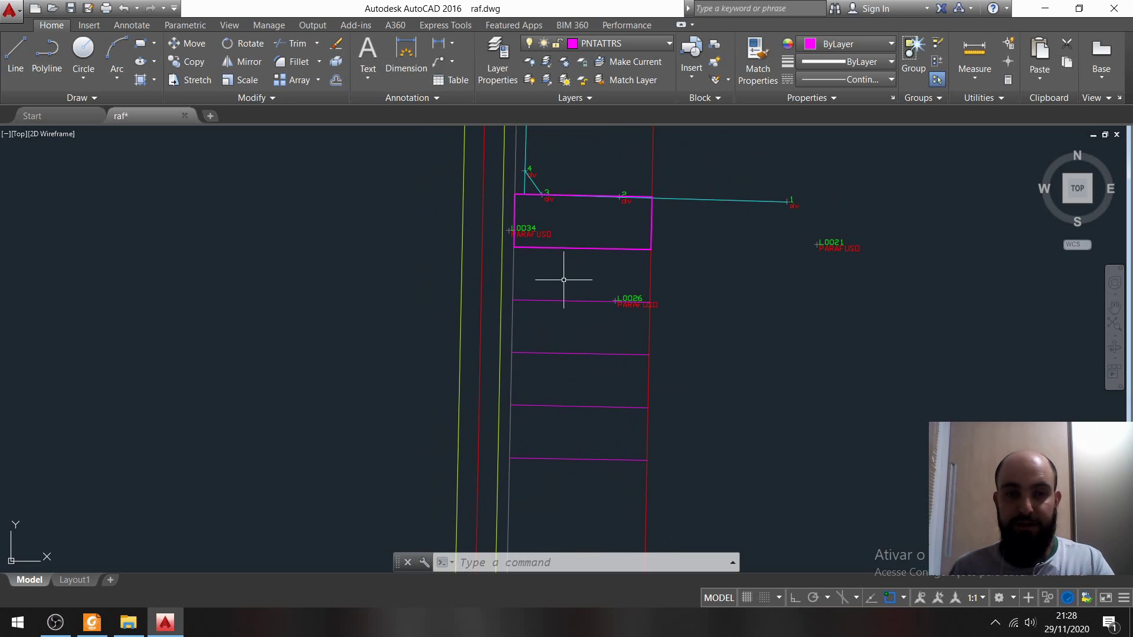
{"action": "middle_click_drag", "start_coordinate": [602, 247], "coordinate": [628, 308]}
{"action": "scroll", "coordinate": [599, 297], "scroll_direction": "up", "scroll_amount": 4}
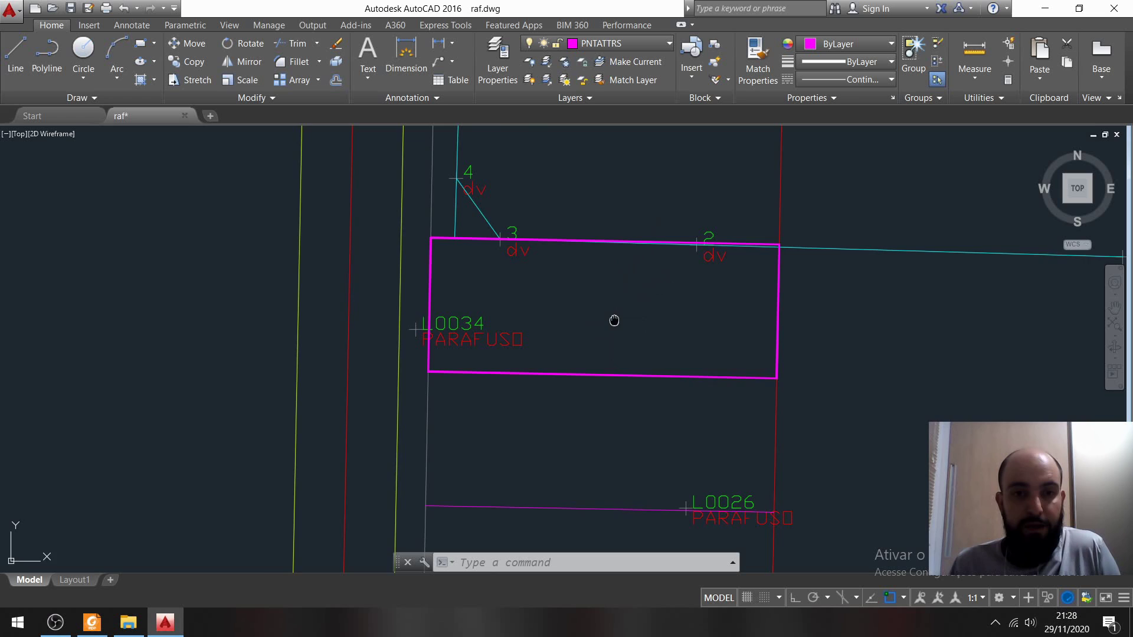
{"action": "middle_click_drag", "start_coordinate": [614, 320], "coordinate": [551, 332]}
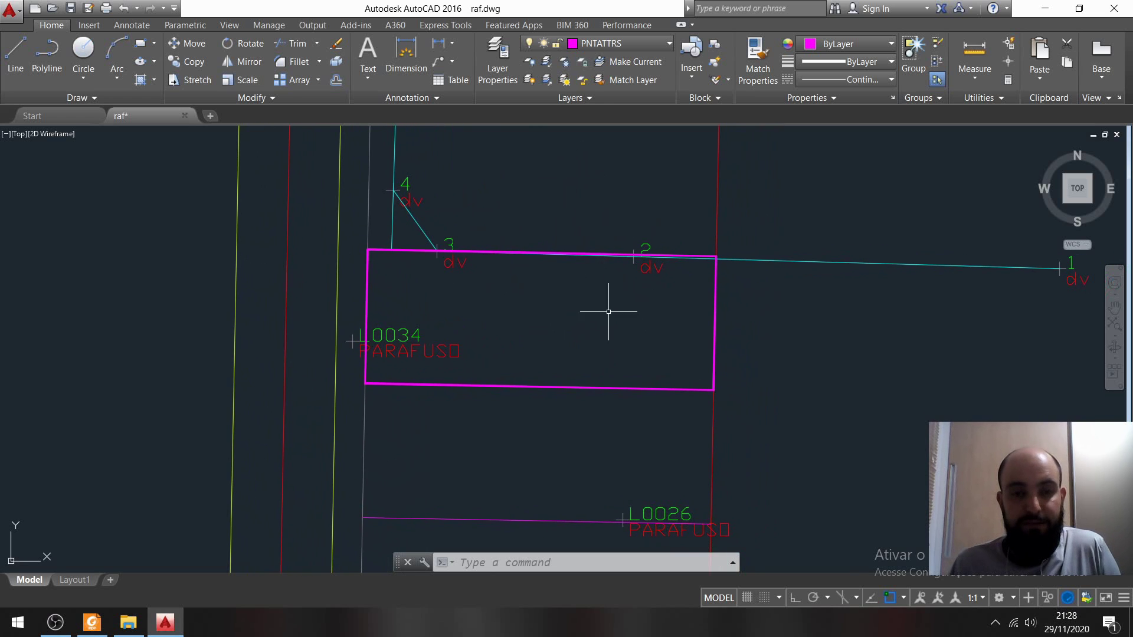
{"action": "mouse_move", "coordinate": [608, 312]}
{"action": "middle_mouse_down"}
{"action": "mouse_move", "coordinate": [607, 347]}
{"action": "mouse_move", "coordinate": [587, 303]}
{"action": "mouse_move", "coordinate": [501, 291]}
{"action": "mouse_move", "coordinate": [463, 311]}
{"action": "mouse_move", "coordinate": [469, 318]}
{"action": "middle_mouse_up"}
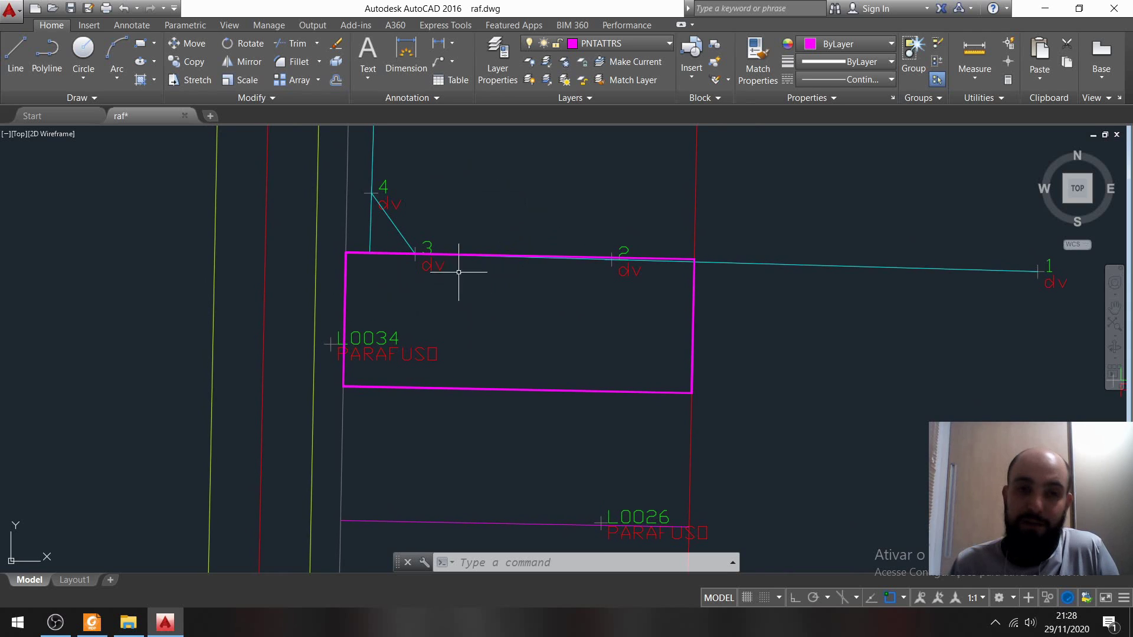
{"action": "middle_click_drag", "start_coordinate": [544, 296], "coordinate": [565, 275]}
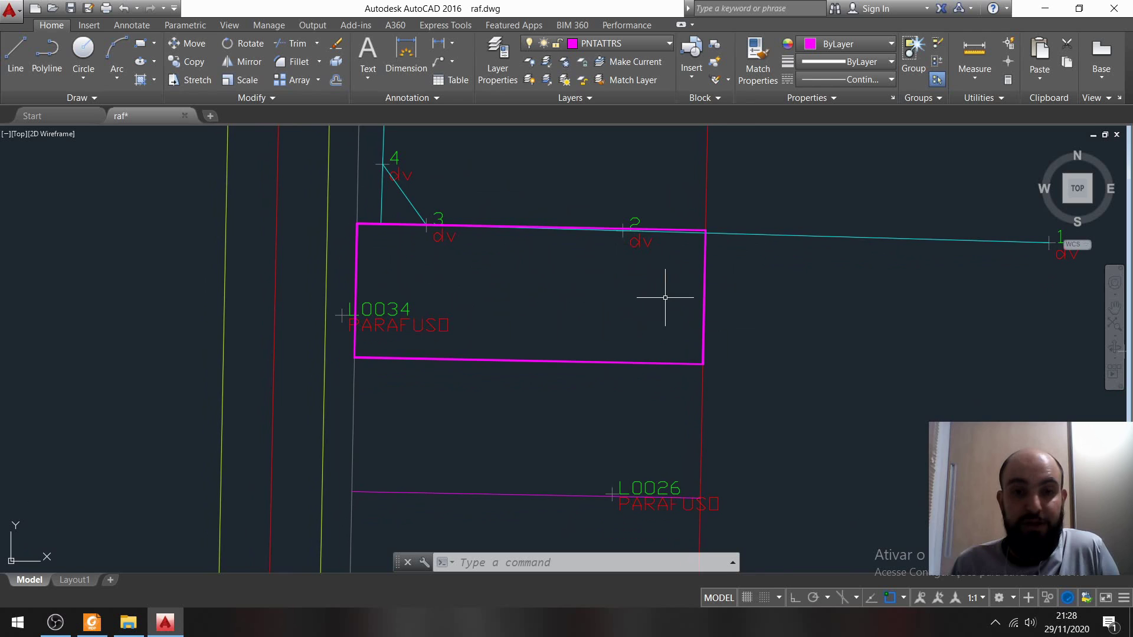
{"action": "scroll", "coordinate": [690, 224], "scroll_direction": "up", "scroll_amount": 4}
{"action": "scroll", "coordinate": [517, 257], "scroll_direction": "down", "scroll_amount": 2}
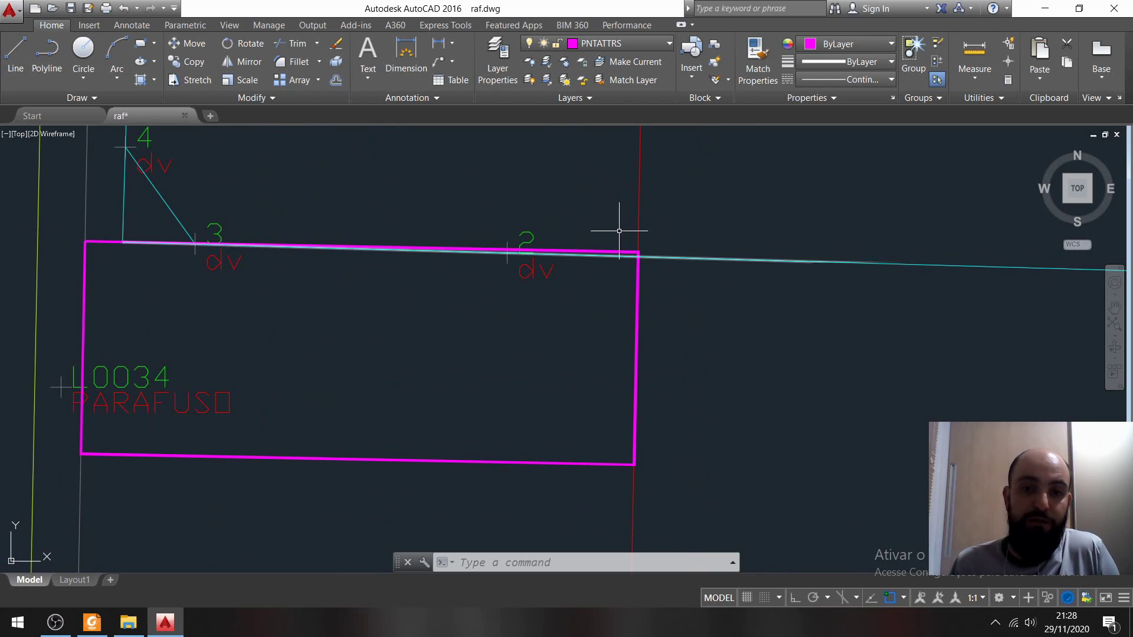
{"action": "scroll", "coordinate": [386, 327], "scroll_direction": "down", "scroll_amount": 2}
{"action": "middle_click_drag", "start_coordinate": [386, 327], "coordinate": [505, 352]}
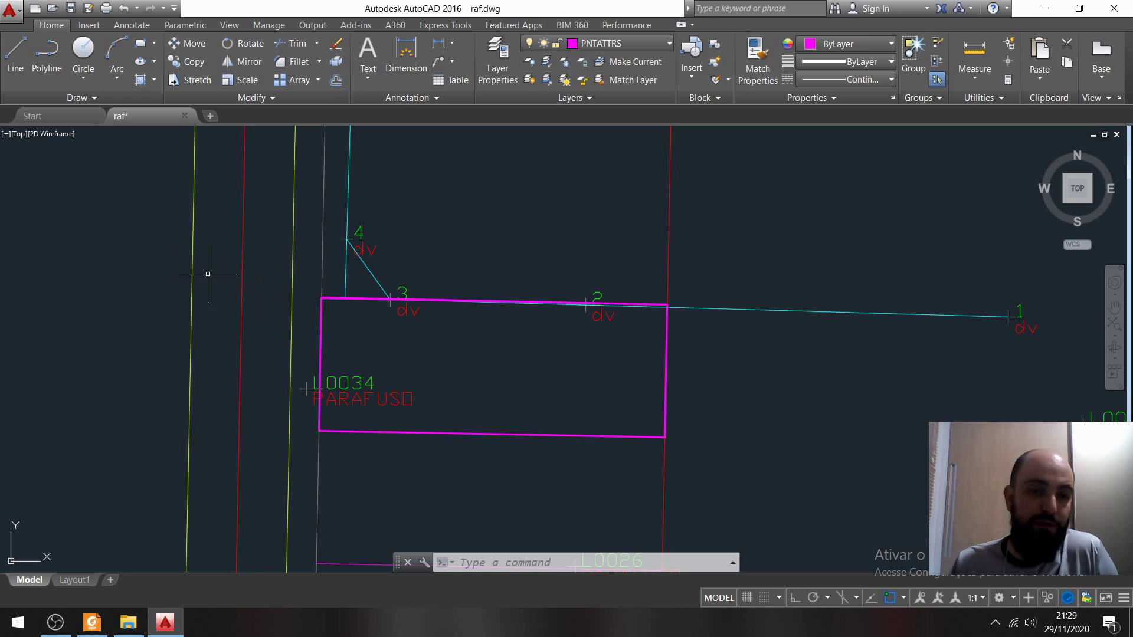
{"action": "scroll", "coordinate": [247, 282], "scroll_direction": "down", "scroll_amount": 2}
{"action": "mouse_move", "coordinate": [364, 307]}
{"action": "middle_mouse_down"}
{"action": "mouse_move", "coordinate": [402, 268]}
{"action": "mouse_move", "coordinate": [480, 274]}
{"action": "mouse_move", "coordinate": [558, 334]}
{"action": "mouse_move", "coordinate": [612, 342]}
{"action": "mouse_move", "coordinate": [575, 264]}
{"action": "middle_mouse_up"}
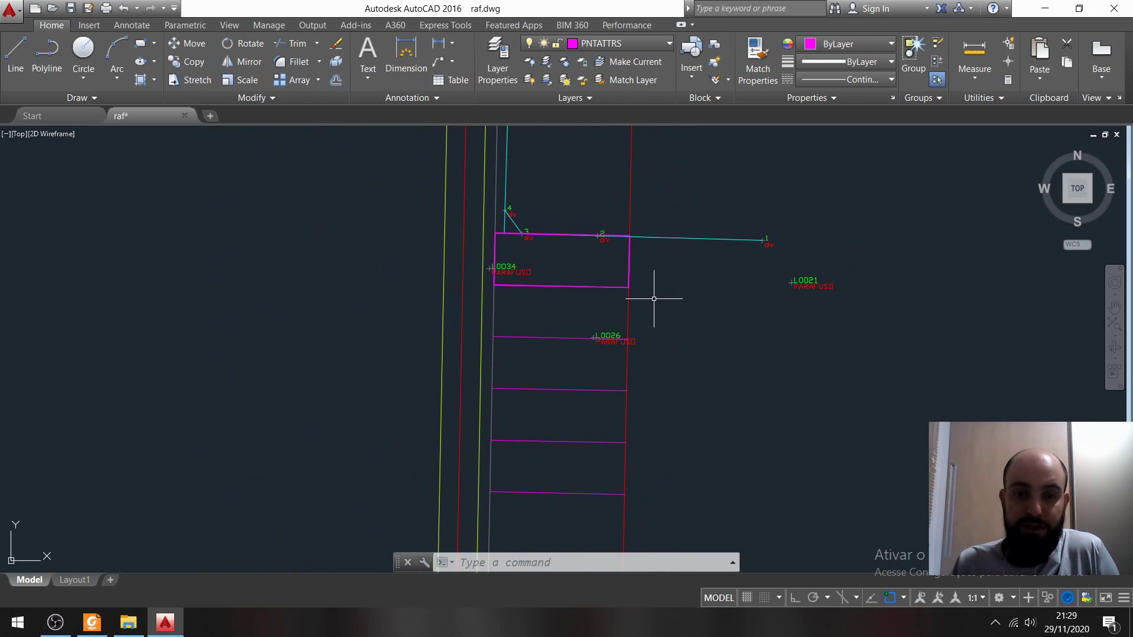
{"action": "mouse_move", "coordinate": [523, 216]}
{"action": "middle_mouse_down"}
{"action": "mouse_move", "coordinate": [580, 292]}
{"action": "mouse_move", "coordinate": [564, 215]}
{"action": "middle_mouse_up"}
{"action": "scroll", "coordinate": [576, 217], "scroll_direction": "up", "scroll_amount": 2}
{"action": "scroll", "coordinate": [529, 291], "scroll_direction": "up", "scroll_amount": 2}
{"action": "mouse_move", "coordinate": [529, 291]}
{"action": "middle_mouse_down"}
{"action": "mouse_move", "coordinate": [531, 267]}
{"action": "mouse_move", "coordinate": [561, 302]}
{"action": "middle_mouse_up"}
{"action": "scroll", "coordinate": [527, 266], "scroll_direction": "up", "scroll_amount": 2}
{"action": "scroll", "coordinate": [526, 271], "scroll_direction": "down", "scroll_amount": 4}
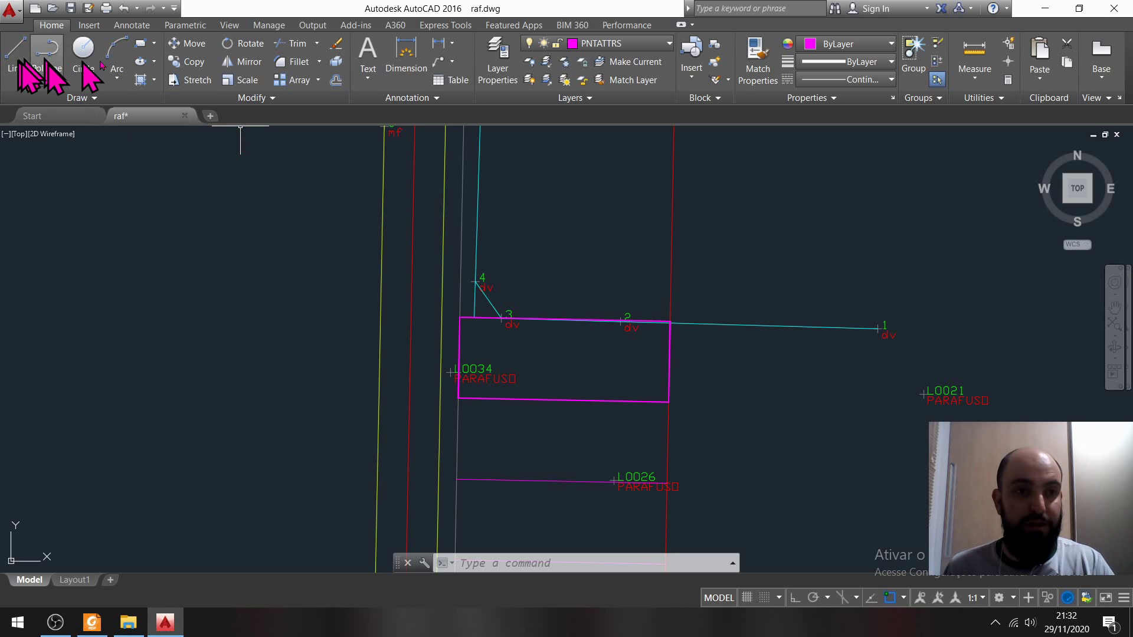
Step: Add horizontal single-line text 39 just north of the outlined lot with Ortho on, picking a height of about 15 units
{"action": "type", "text": "TEXT"}
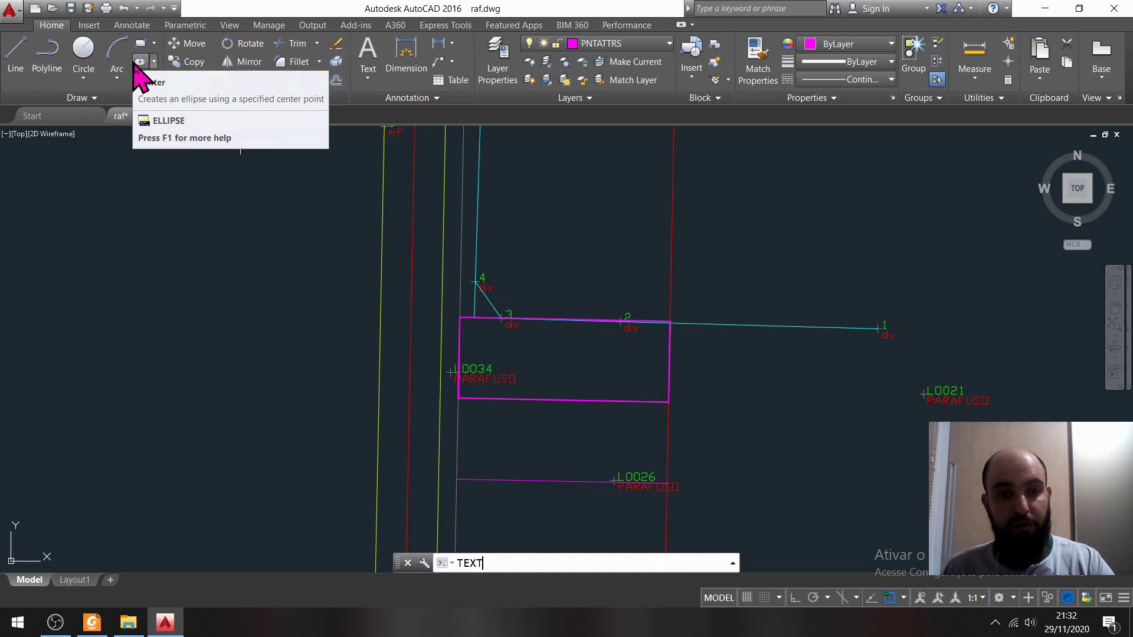
{"action": "key", "text": "Return"}
{"action": "left_click", "coordinate": [512, 287]}
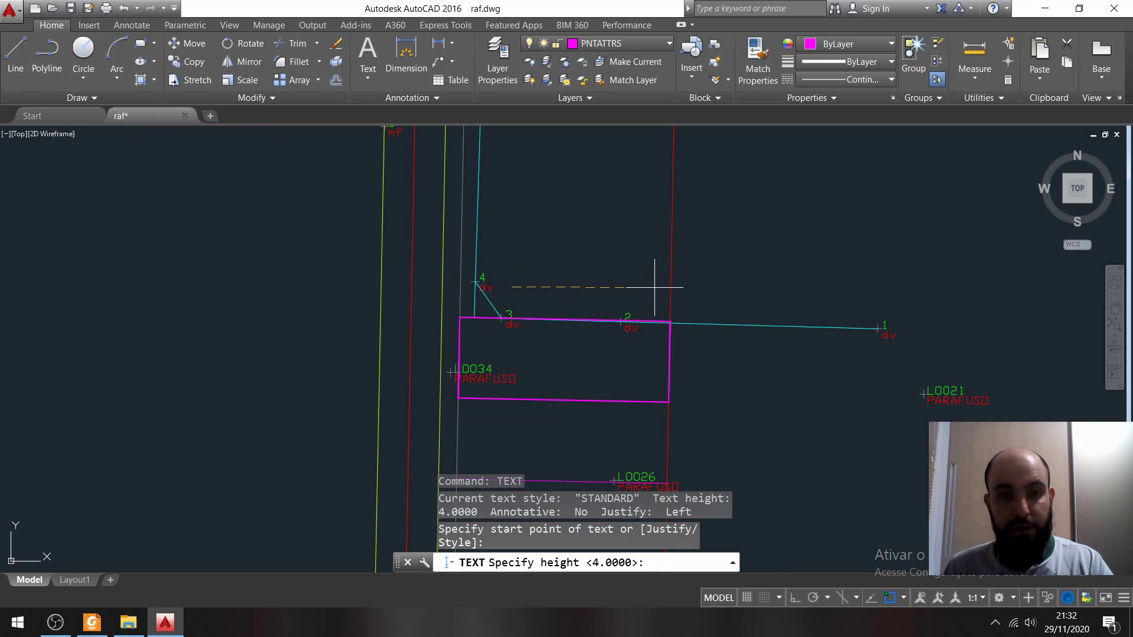
{"action": "left_click", "coordinate": [795, 598]}
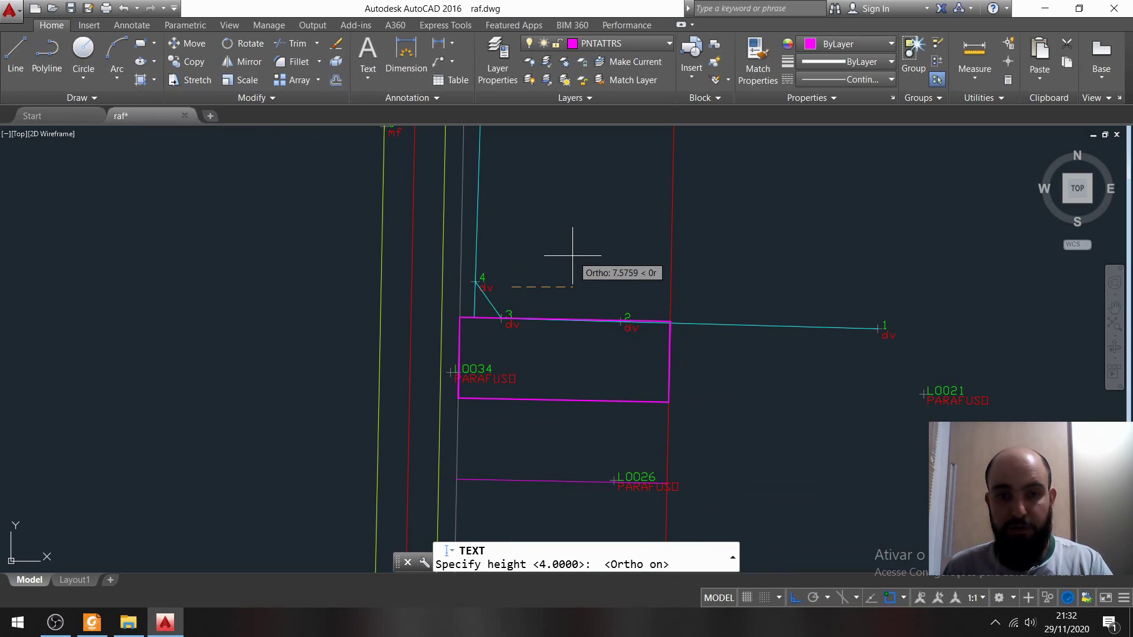
{"action": "left_click", "coordinate": [635, 289]}
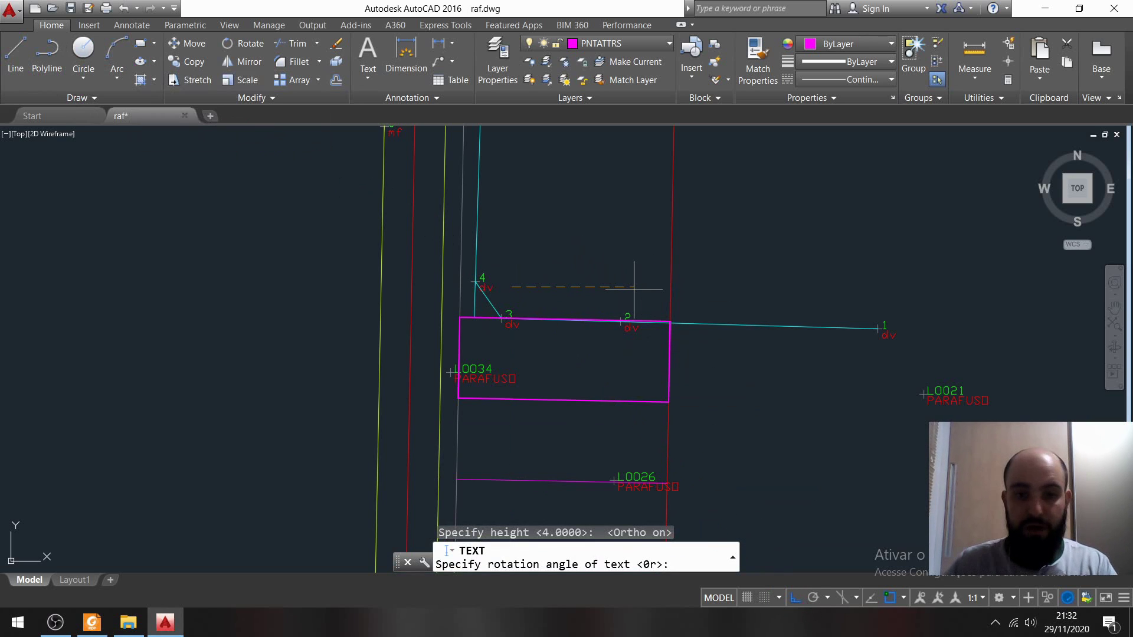
{"action": "left_click", "coordinate": [640, 307]}
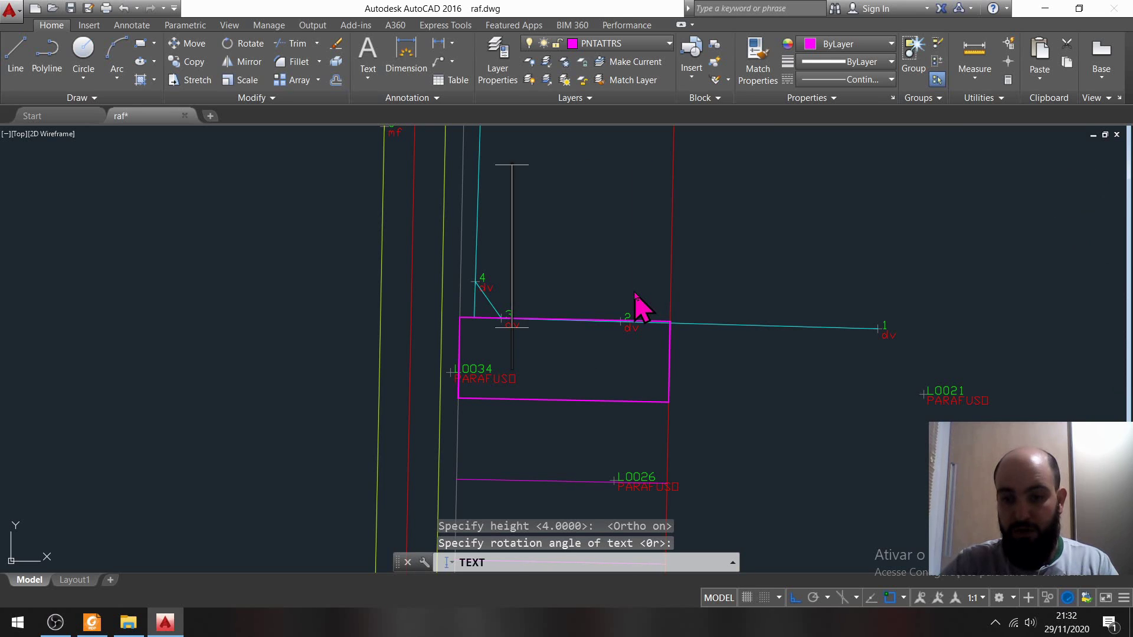
{"action": "type", "text": "39"}
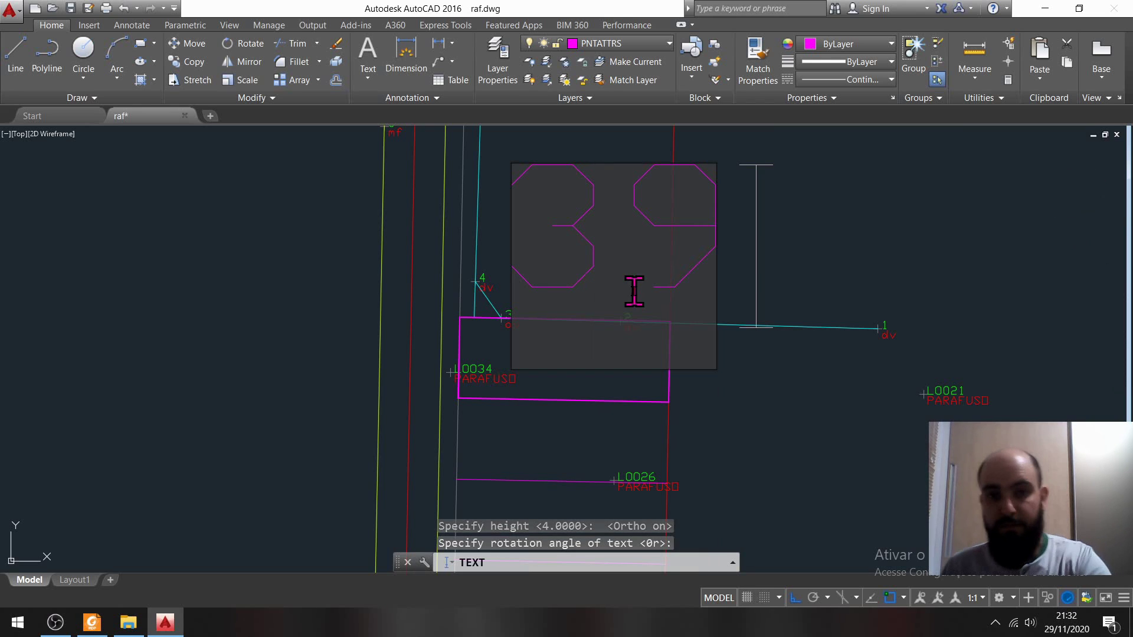
{"action": "left_click", "coordinate": [391, 307]}
{"action": "key", "text": "Escape"}
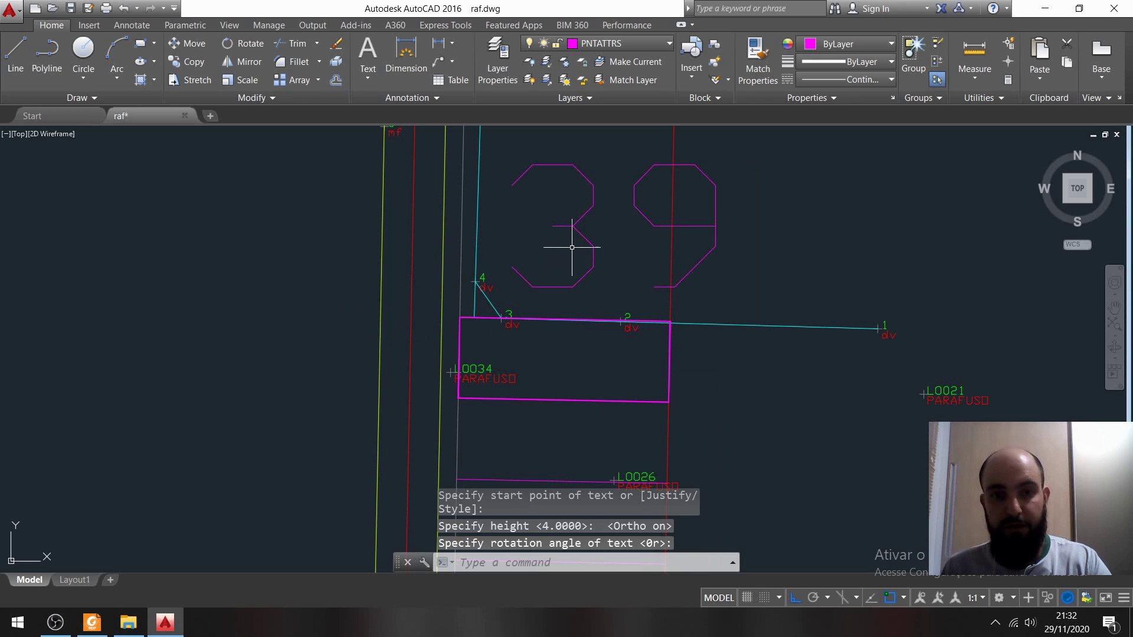
Step: Set the text height of the 39 label to 4
{"action": "type", "text": "pr"}
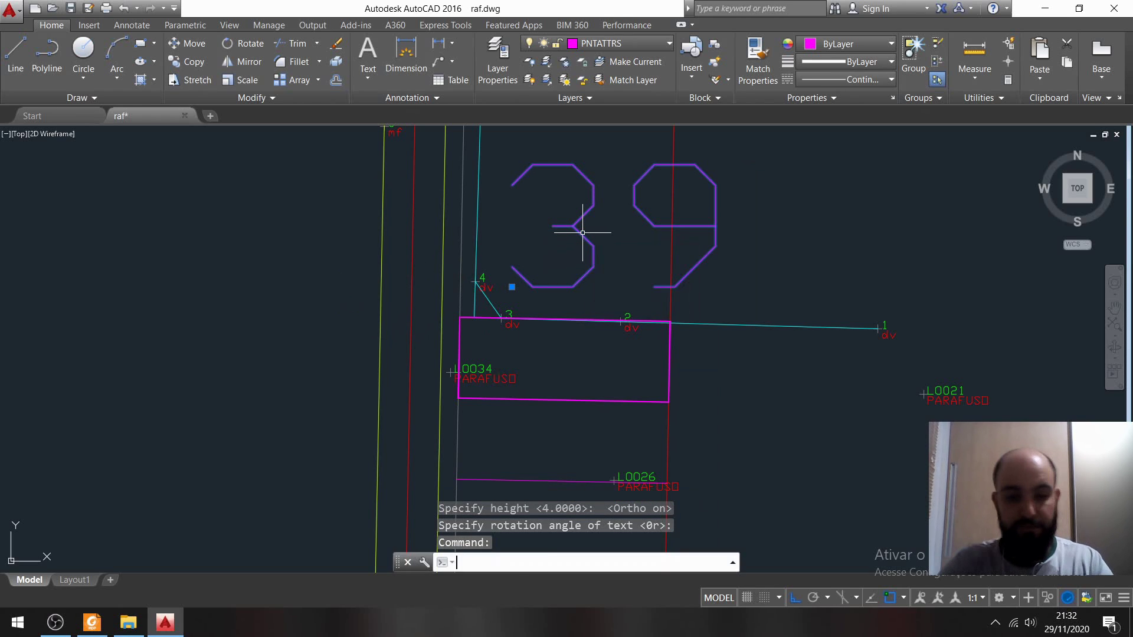
{"action": "key", "text": "Return"}
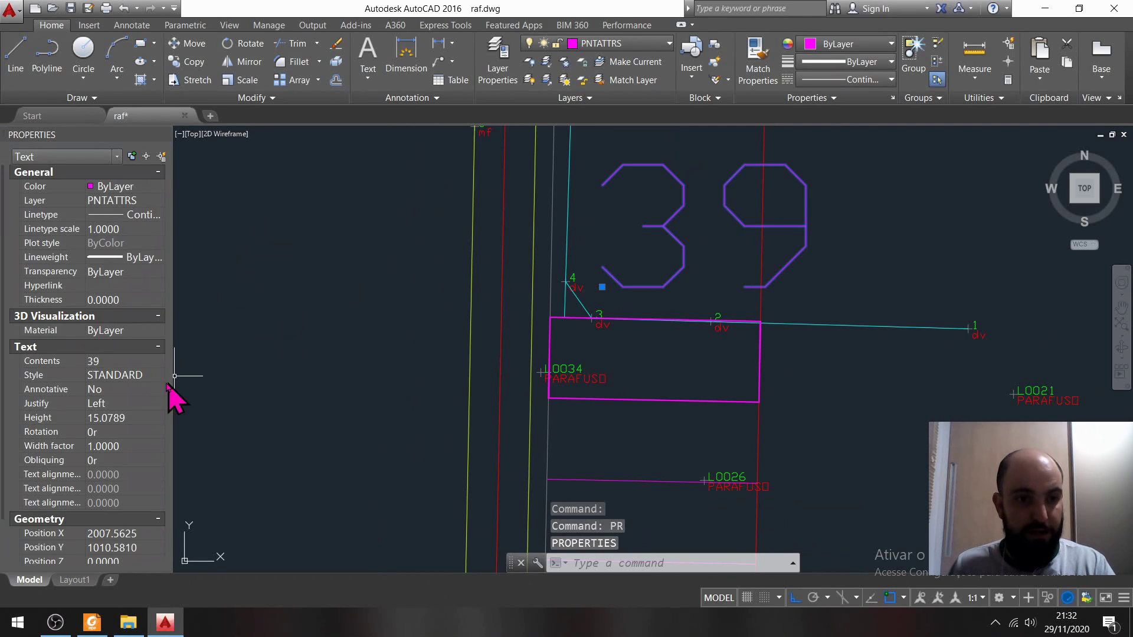
{"action": "left_click", "coordinate": [128, 417]}
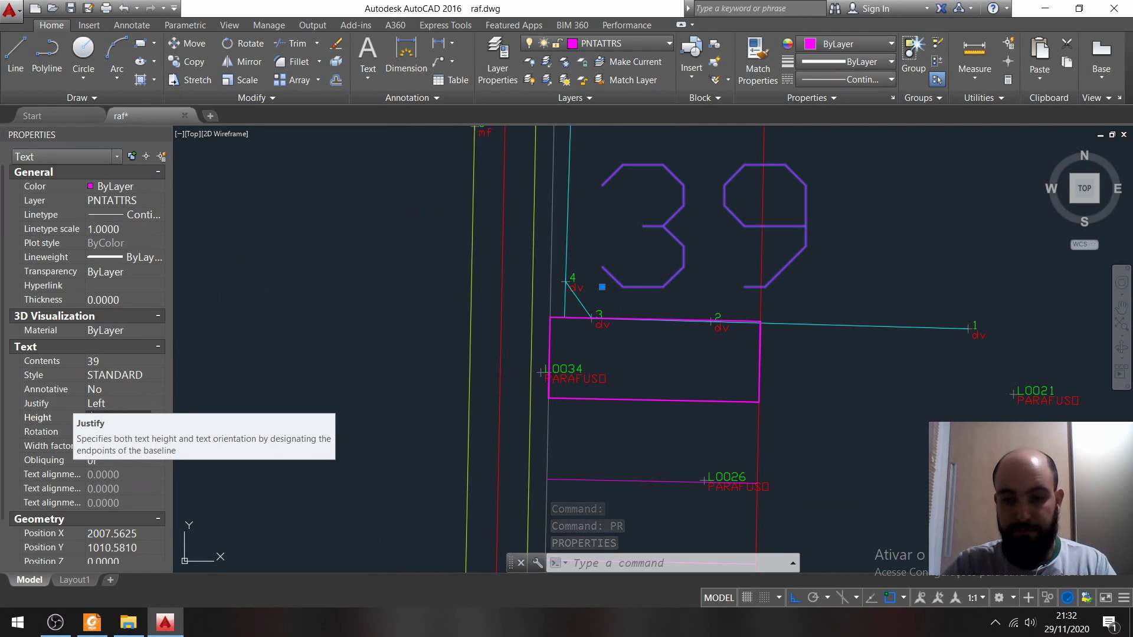
{"action": "type", "text": "4"}
{"action": "key", "text": "Return"}
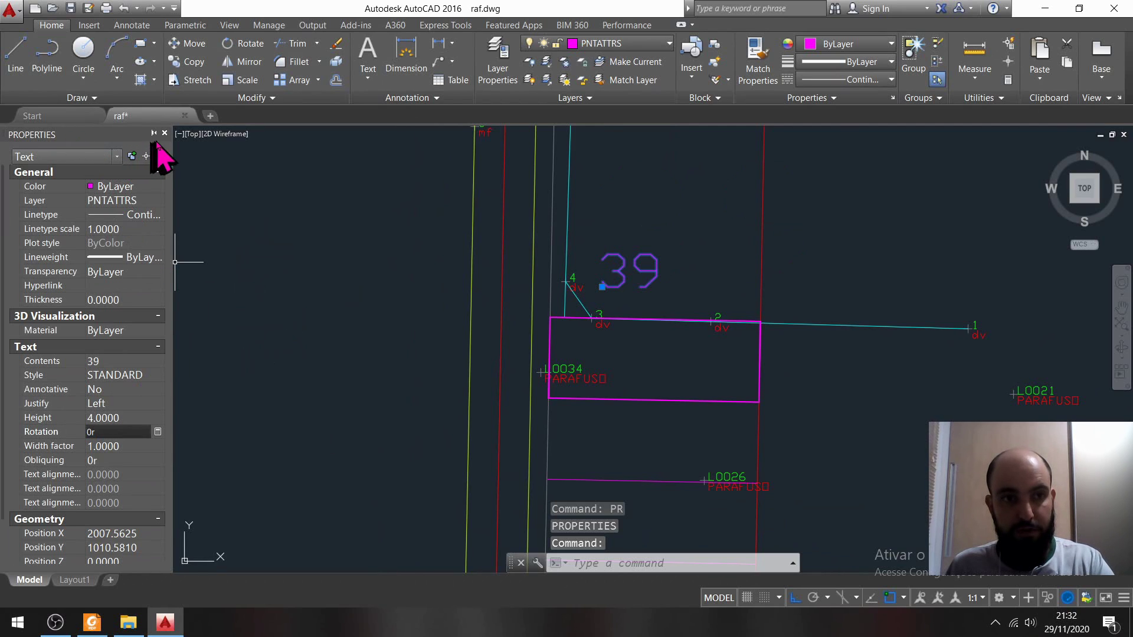
{"action": "left_click", "coordinate": [166, 133]}
{"action": "key", "text": "Escape"}
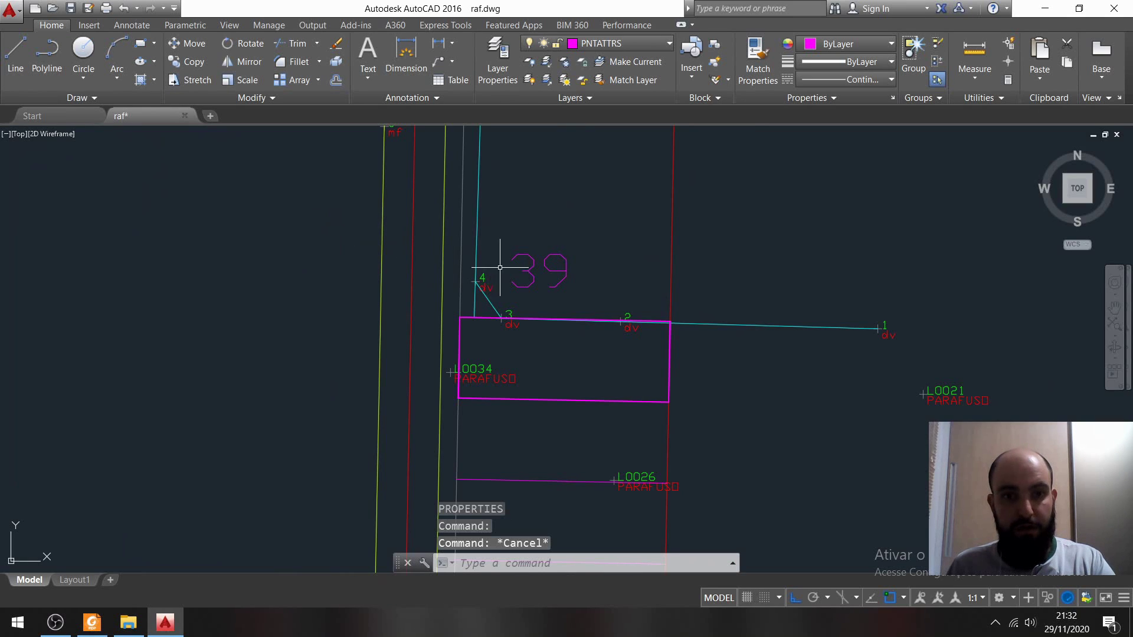
Step: Copy the 39 label into the outlined lot and into each of the three lots directly south of it
{"action": "left_click", "coordinate": [531, 281]}
{"action": "key", "text": "ctrl+c"}
{"action": "key", "text": "ctrl+v"}
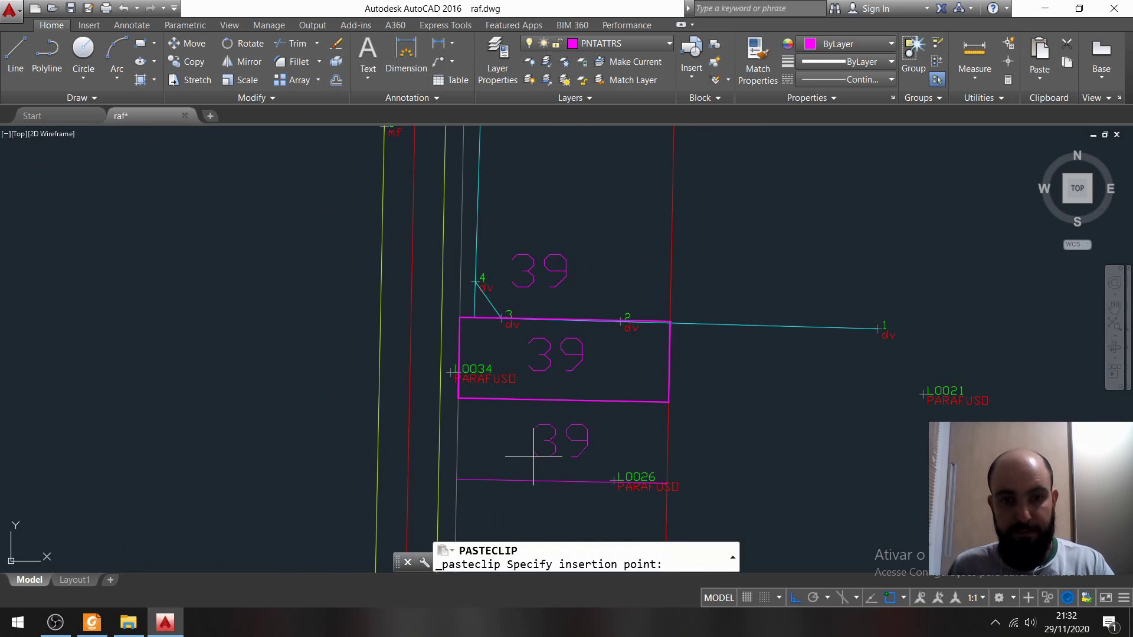
{"action": "left_click", "coordinate": [537, 466]}
{"action": "mouse_move", "coordinate": [539, 468]}
{"action": "middle_mouse_down"}
{"action": "mouse_move", "coordinate": [515, 334]}
{"action": "mouse_move", "coordinate": [524, 299]}
{"action": "middle_mouse_up"}
{"action": "key", "text": "ctrl+v"}
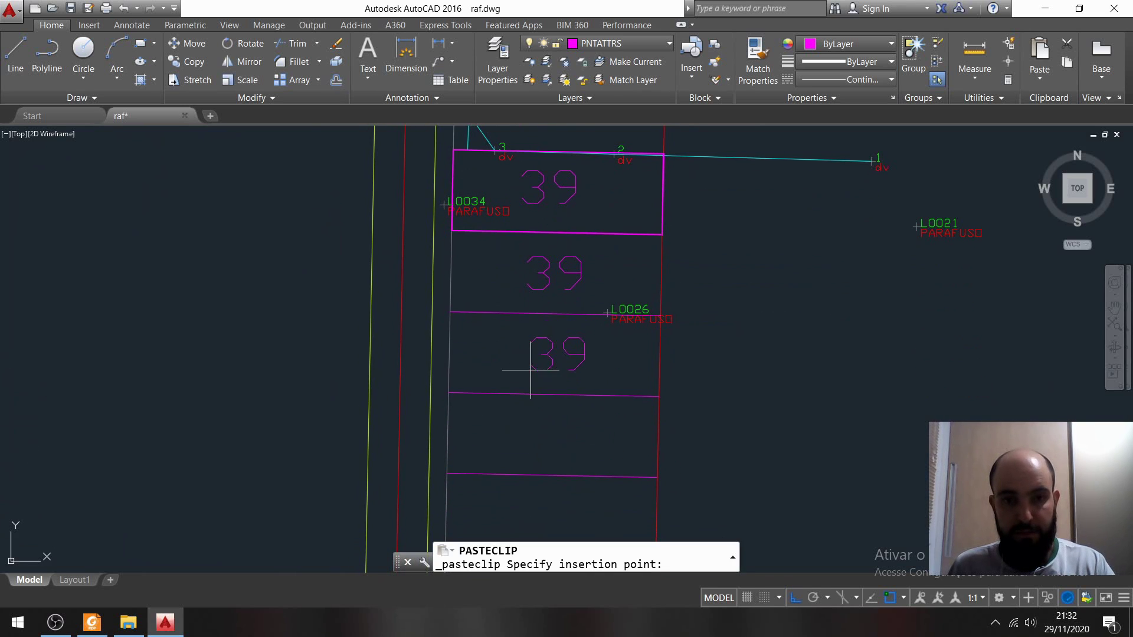
{"action": "left_click", "coordinate": [531, 370]}
{"action": "key", "text": "ctrl+v"}
{"action": "left_click", "coordinate": [529, 447]}
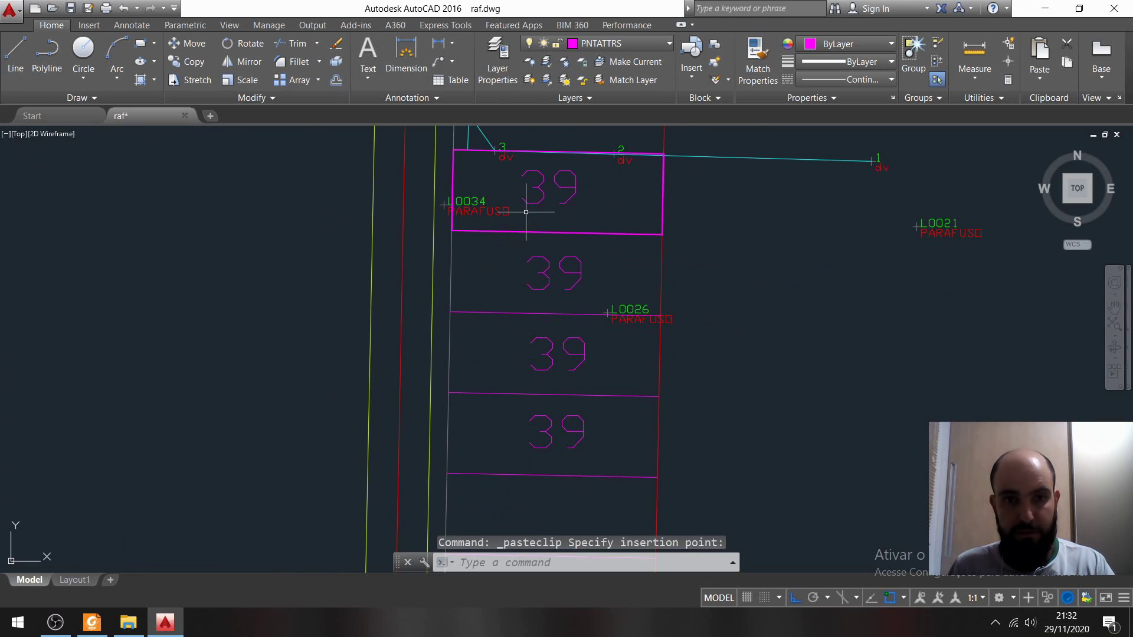
Step: Change the label inside the outlined lot to 41
{"action": "left_click", "coordinate": [535, 189]}
{"action": "left_click", "coordinate": [535, 190]}
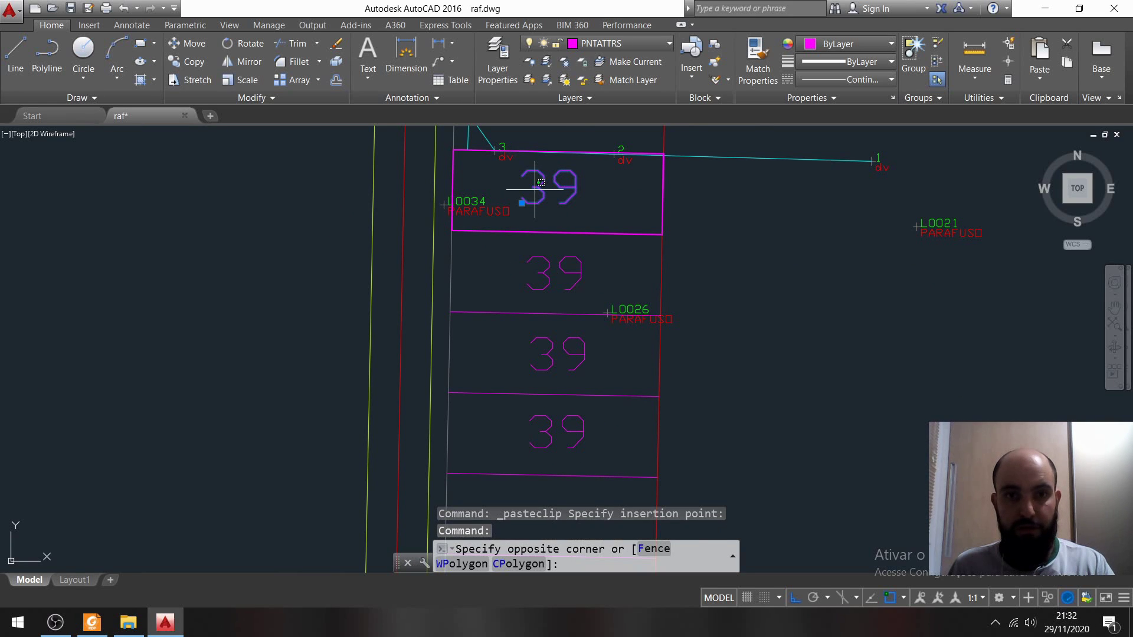
{"action": "left_click", "coordinate": [544, 202]}
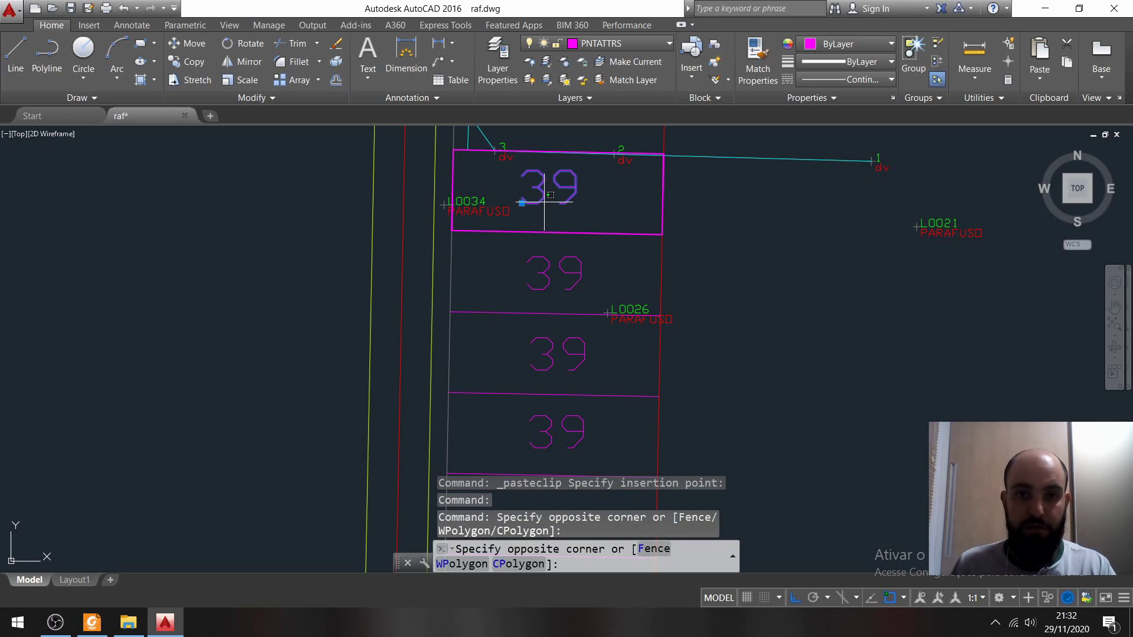
{"action": "left_click", "coordinate": [539, 202]}
{"action": "double_click", "coordinate": [544, 202]}
{"action": "double_click", "coordinate": [545, 204]}
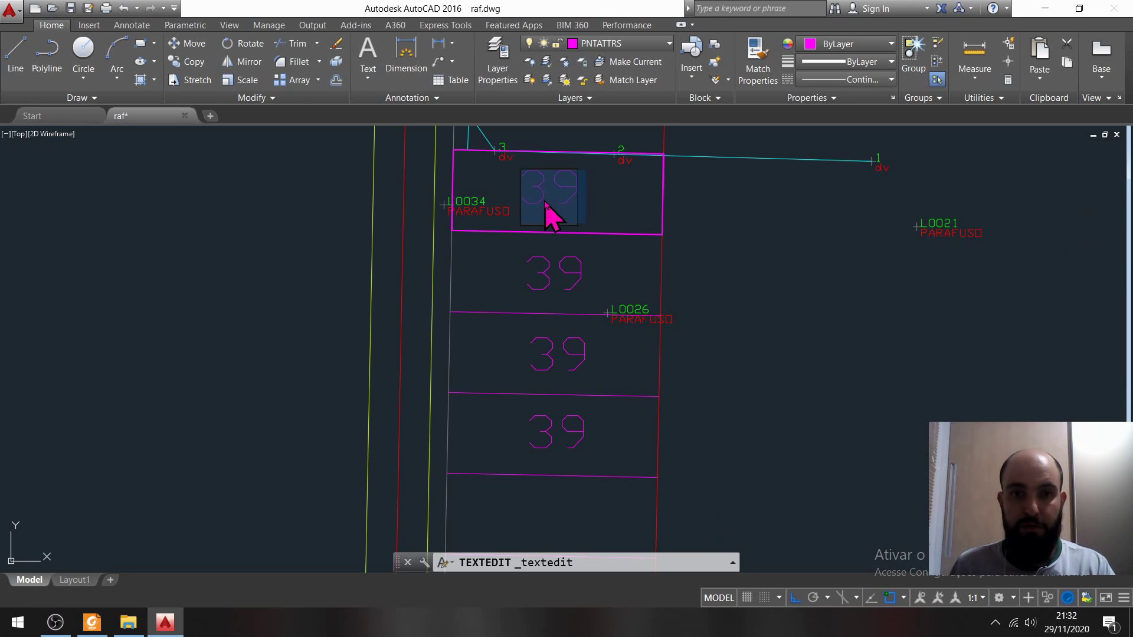
{"action": "key", "text": "BackSpace"}
{"action": "type", "text": "41"}
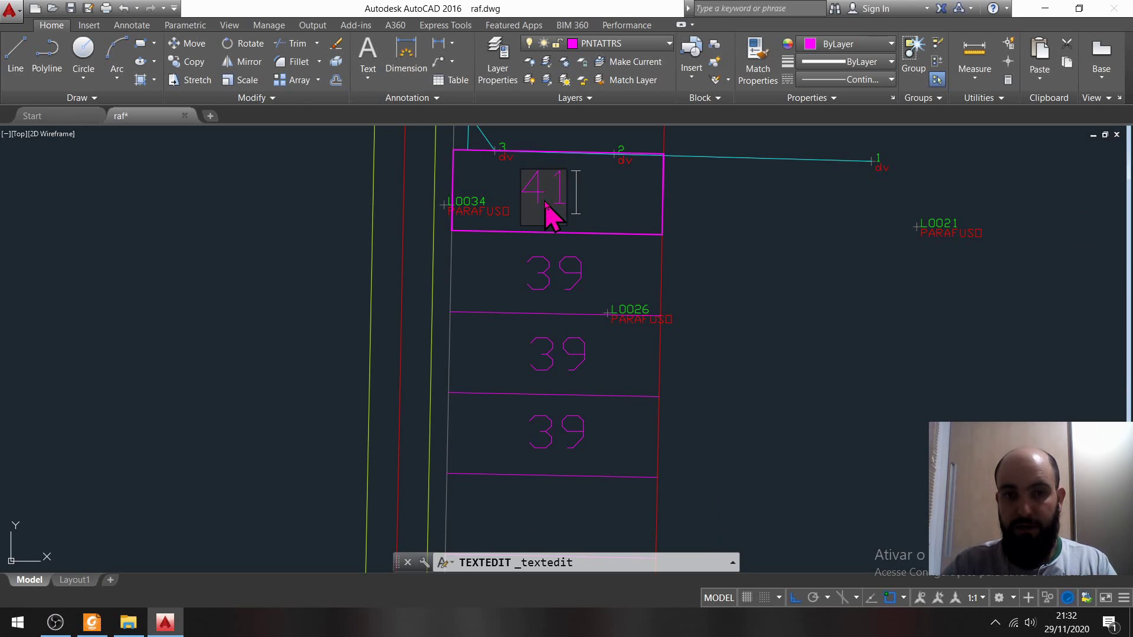
{"action": "key", "text": "Return"}
Step: Change the label in the first lot south of the outlined lot to 43
{"action": "scroll", "coordinate": [545, 199], "scroll_direction": "up", "scroll_amount": 1}
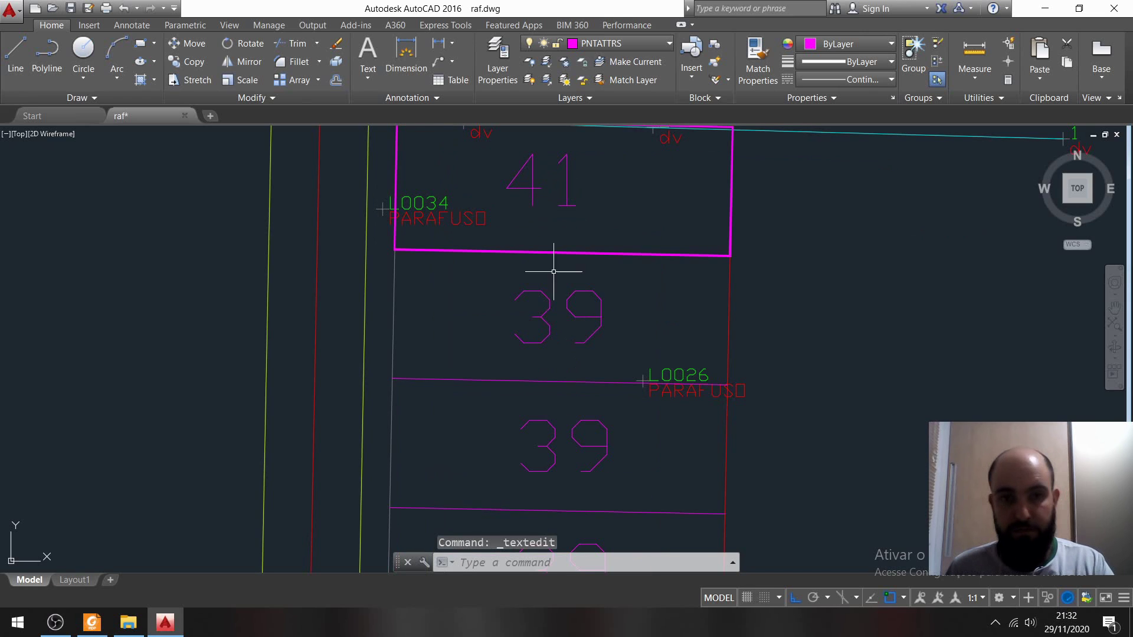
{"action": "double_click", "coordinate": [544, 310]}
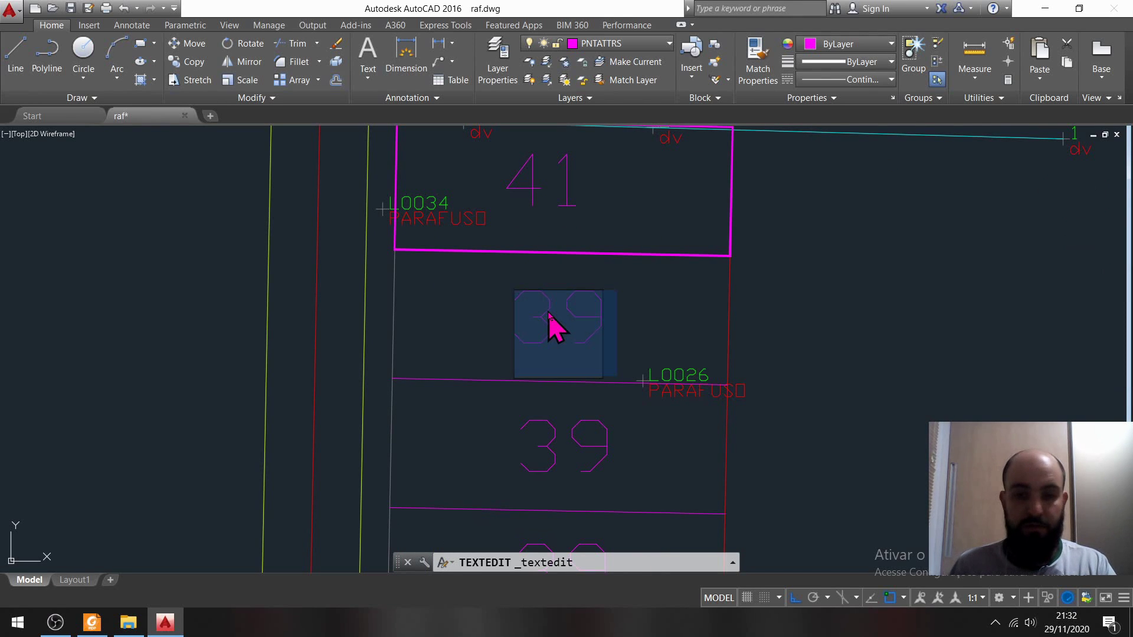
{"action": "type", "text": "43"}
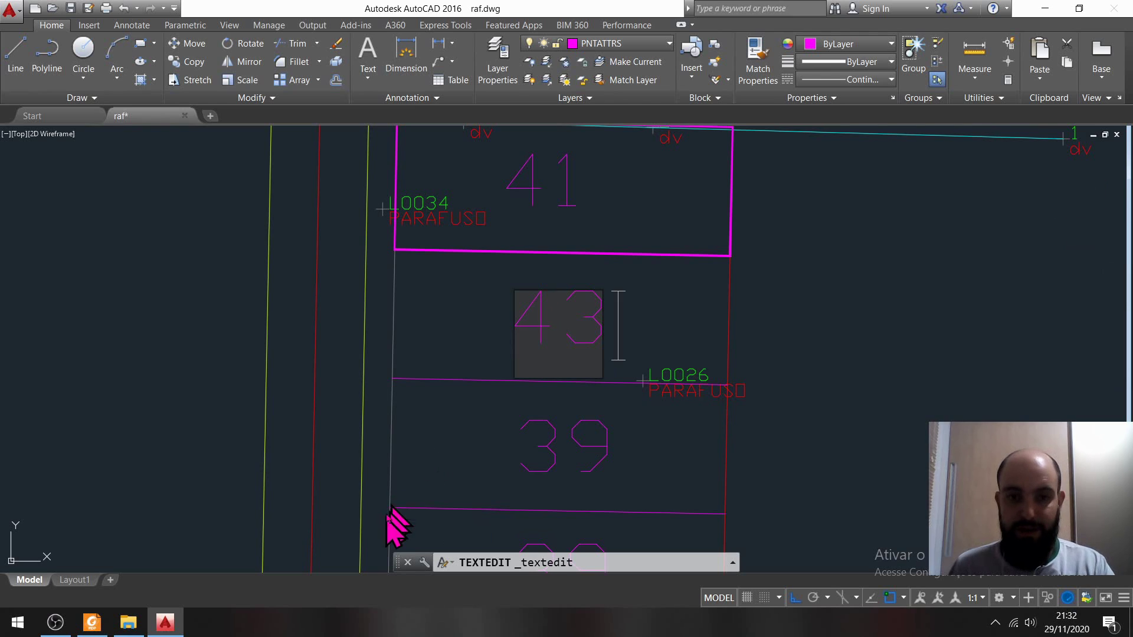
{"action": "left_click", "coordinate": [523, 442]}
Step: Change the label in the second lot south of the outlined lot to 44
{"action": "double_click", "coordinate": [550, 442]}
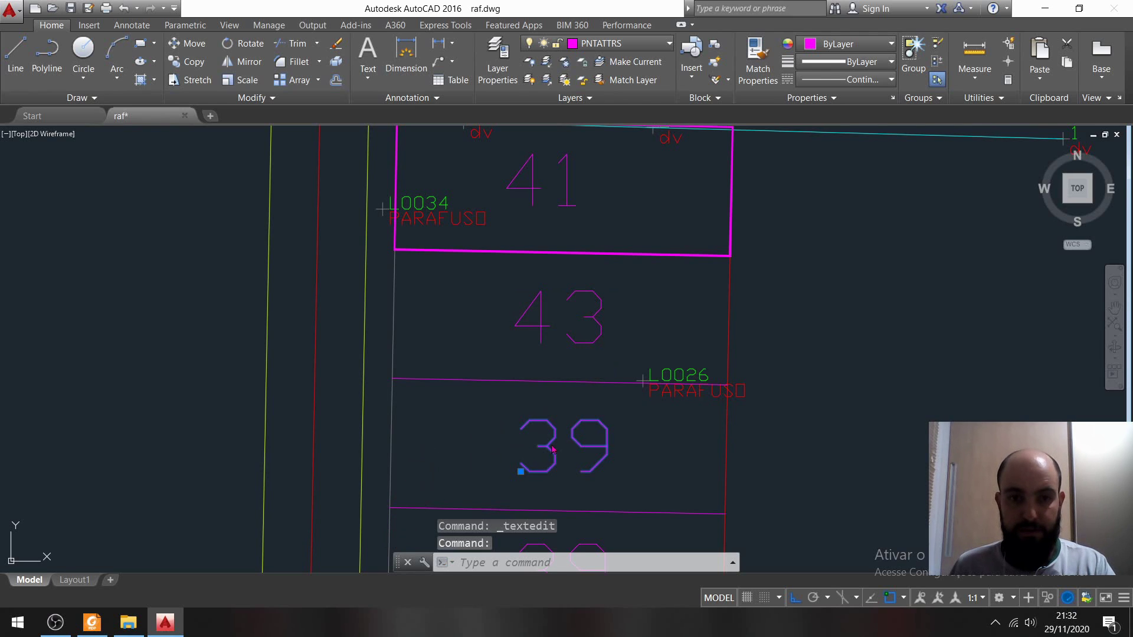
{"action": "key", "text": "BackSpace"}
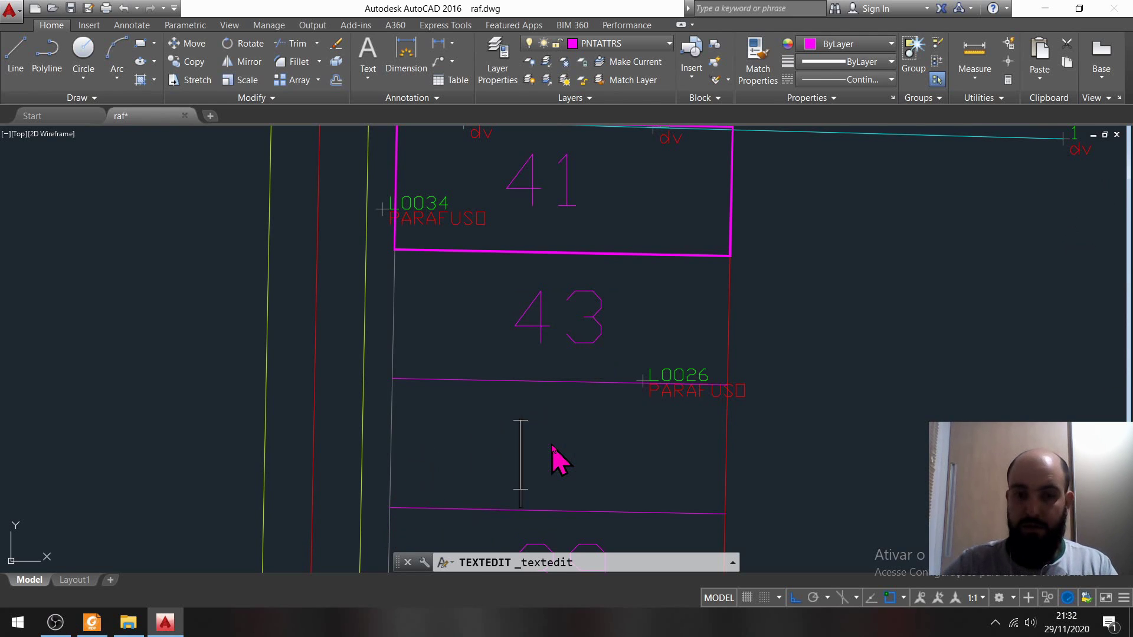
{"action": "type", "text": "44"}
{"action": "left_click", "coordinate": [551, 443]}
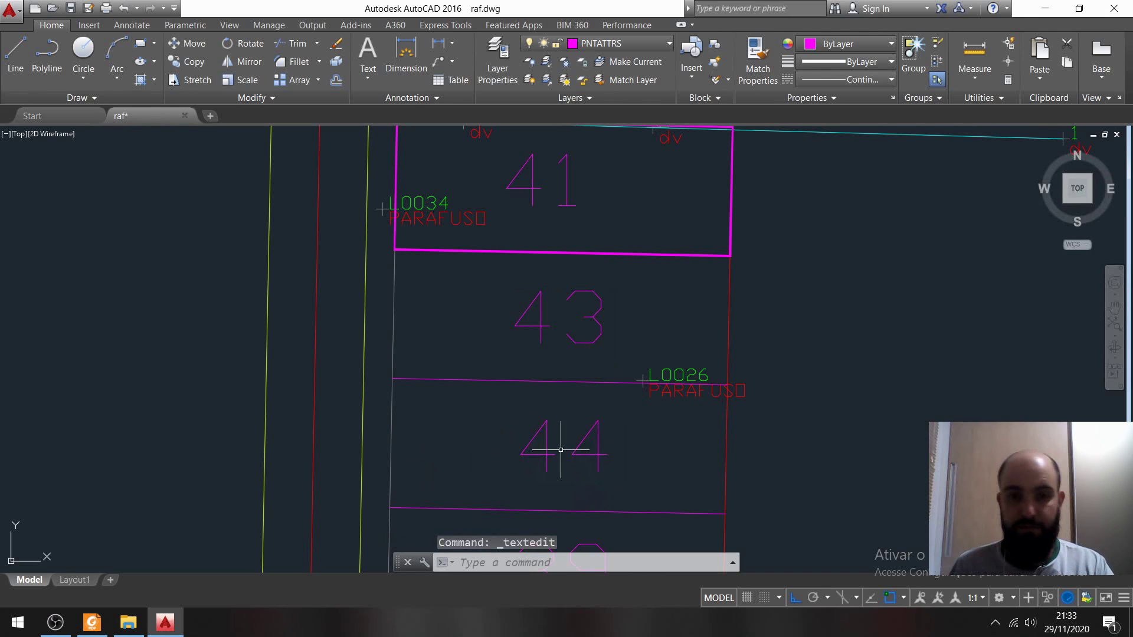
Step: Renumber the second lot south of the outlined lot as 45
{"action": "double_click", "coordinate": [581, 455]}
{"action": "key", "text": "BackSpace"}
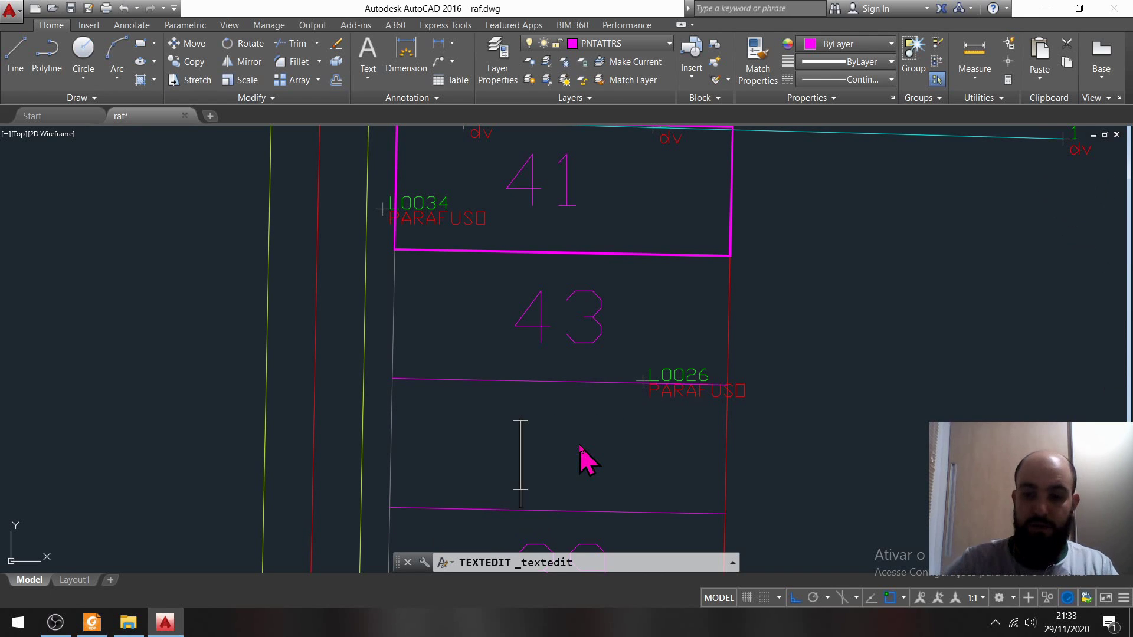
{"action": "type", "text": "45"}
{"action": "left_click", "coordinate": [579, 442]}
Step: Change the label in the lot directly south of lot 45 to 47
{"action": "mouse_move", "coordinate": [579, 443]}
{"action": "middle_mouse_down"}
{"action": "mouse_move", "coordinate": [453, 266]}
{"action": "mouse_move", "coordinate": [457, 243]}
{"action": "middle_mouse_up"}
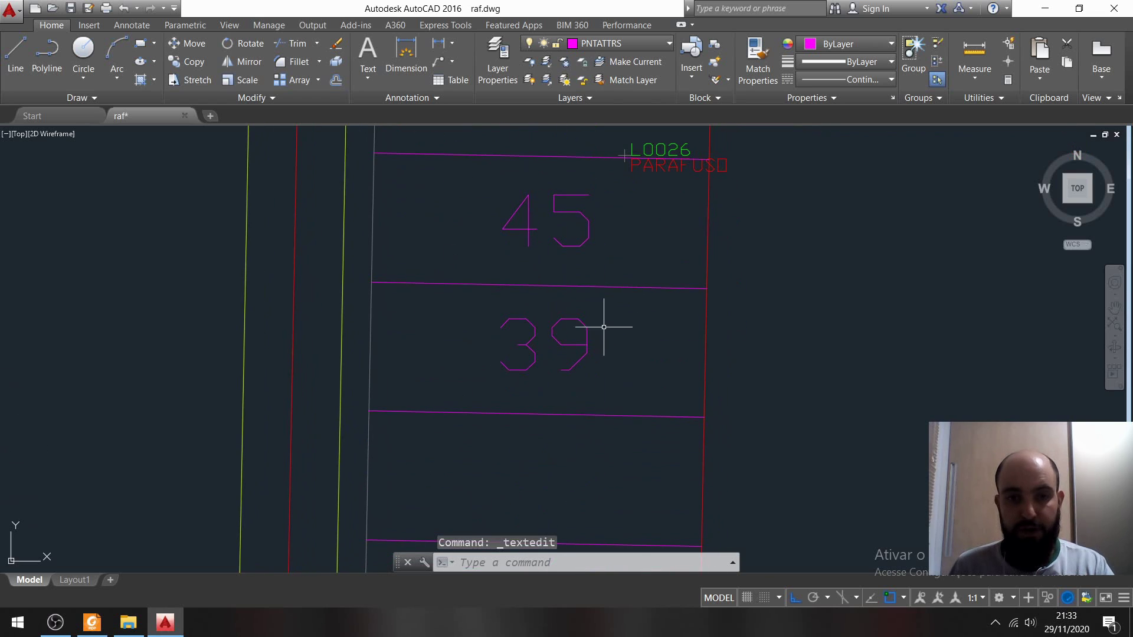
{"action": "double_click", "coordinate": [534, 342]}
{"action": "type", "text": "47"}
{"action": "key", "text": "Return"}
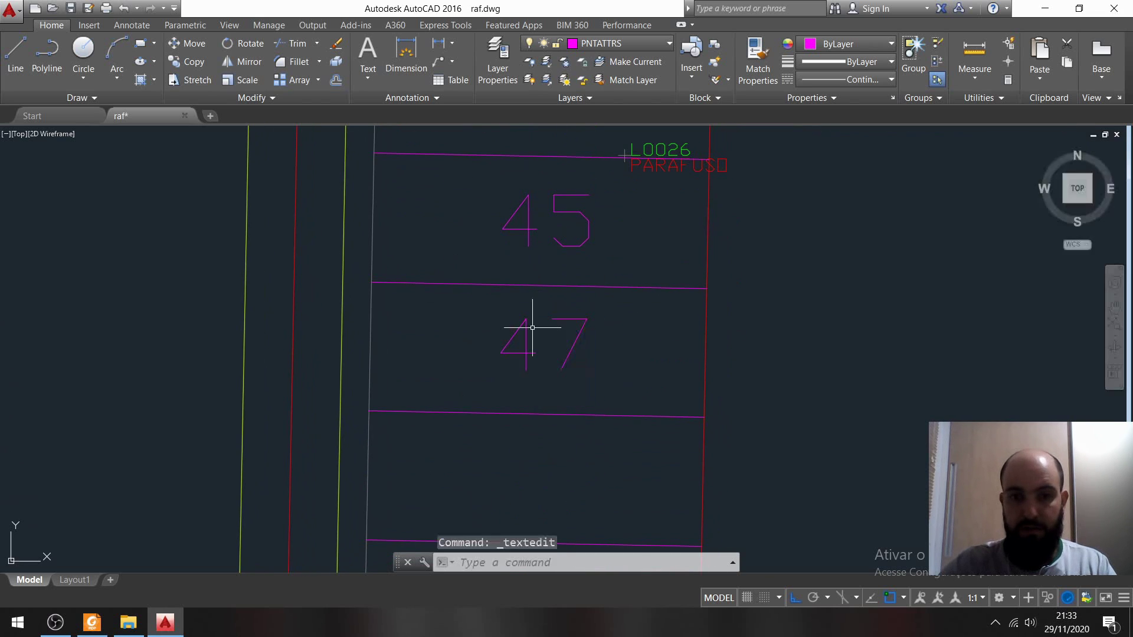
Step: Copy the 47 label into the next lot to the south and change the copy to 49
{"action": "left_click", "coordinate": [523, 335]}
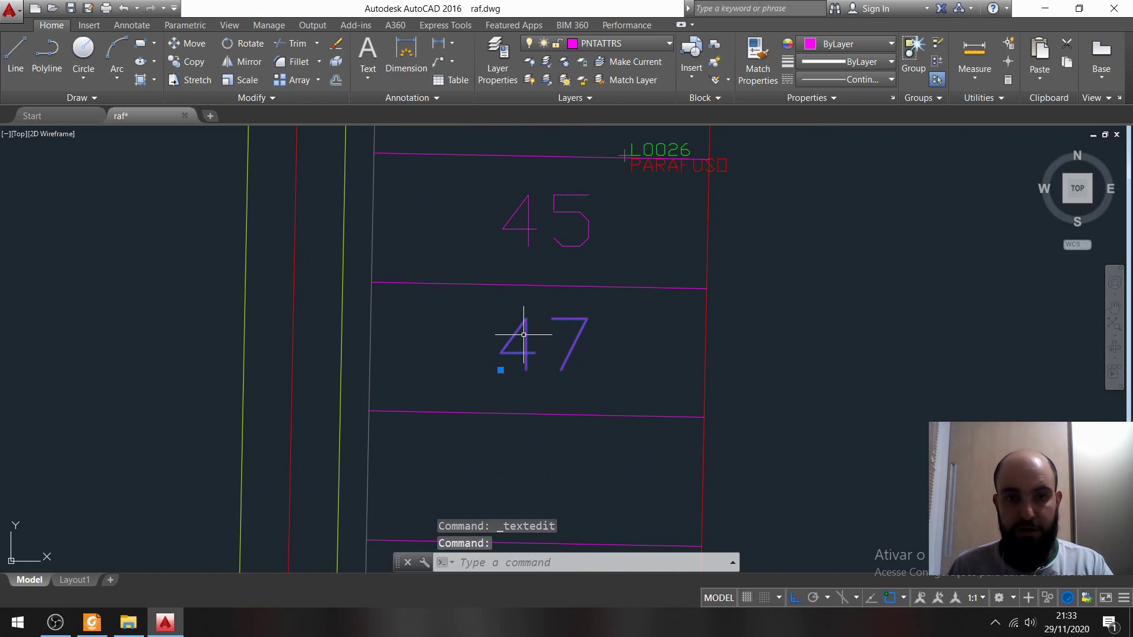
{"action": "key", "text": "ctrl+c"}
{"action": "key", "text": "ctrl+v"}
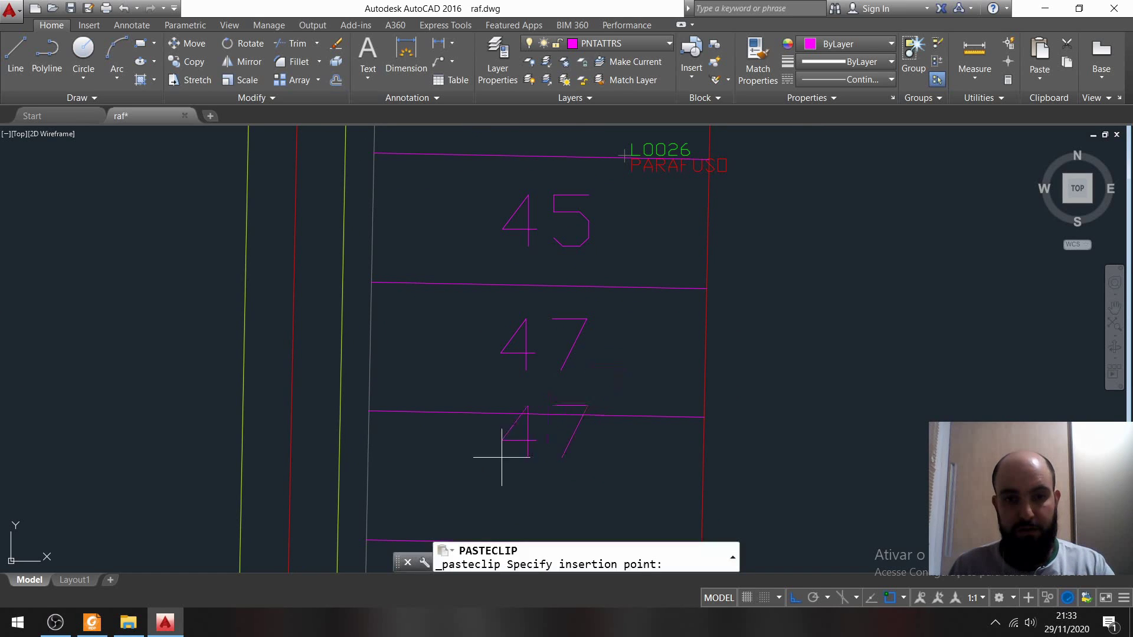
{"action": "left_click", "coordinate": [493, 512]}
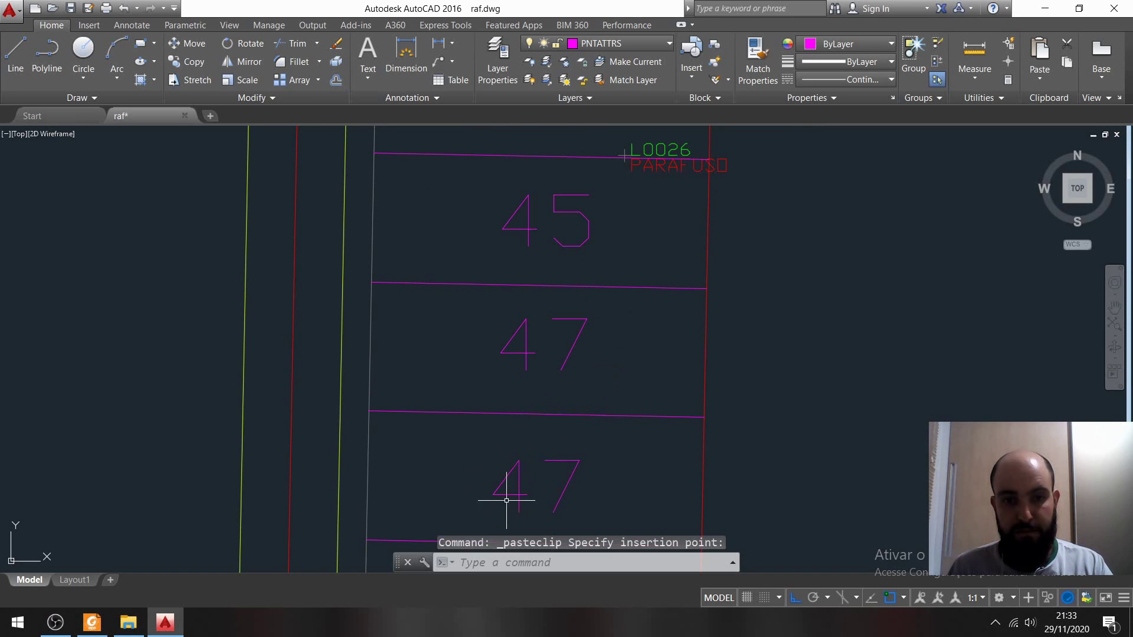
{"action": "double_click", "coordinate": [535, 490]}
{"action": "key", "text": "Escape"}
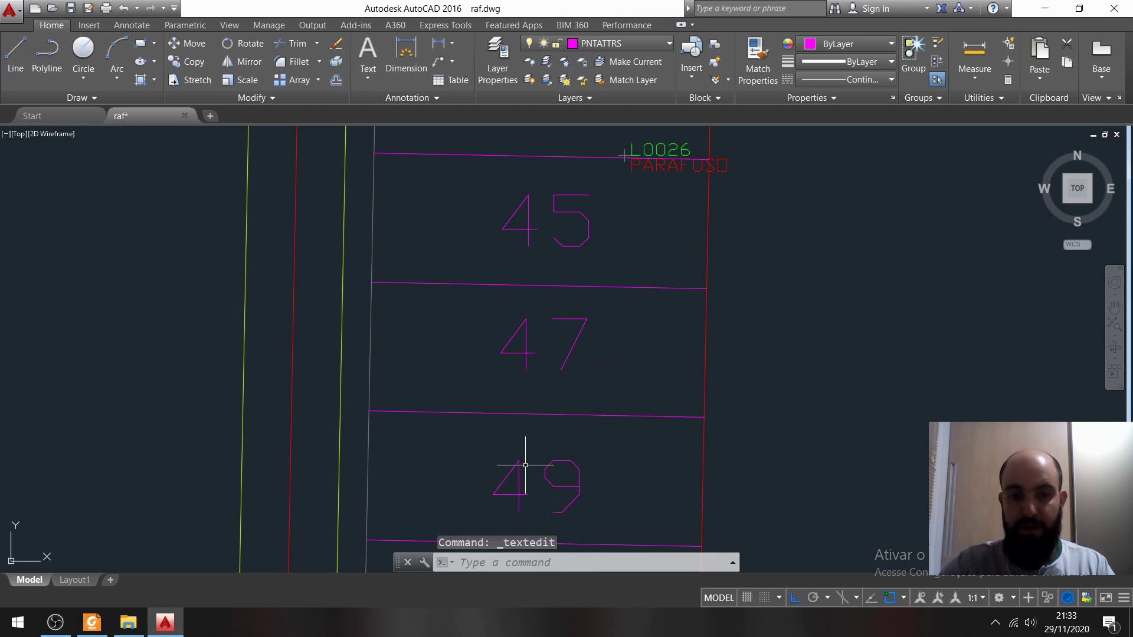
Step: Cut the 39 label and paste it slightly farther east, just north of the outlined lot
{"action": "scroll", "coordinate": [525, 466], "scroll_direction": "down", "scroll_amount": 6}
{"action": "scroll", "coordinate": [536, 329], "scroll_direction": "up", "scroll_amount": 6}
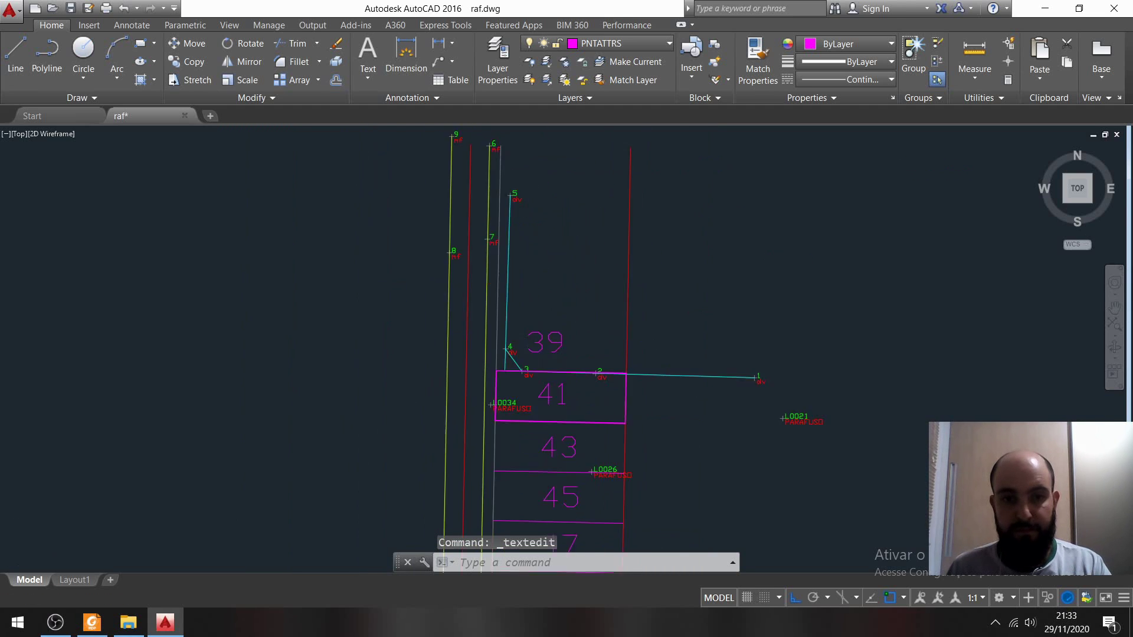
{"action": "left_click", "coordinate": [529, 341]}
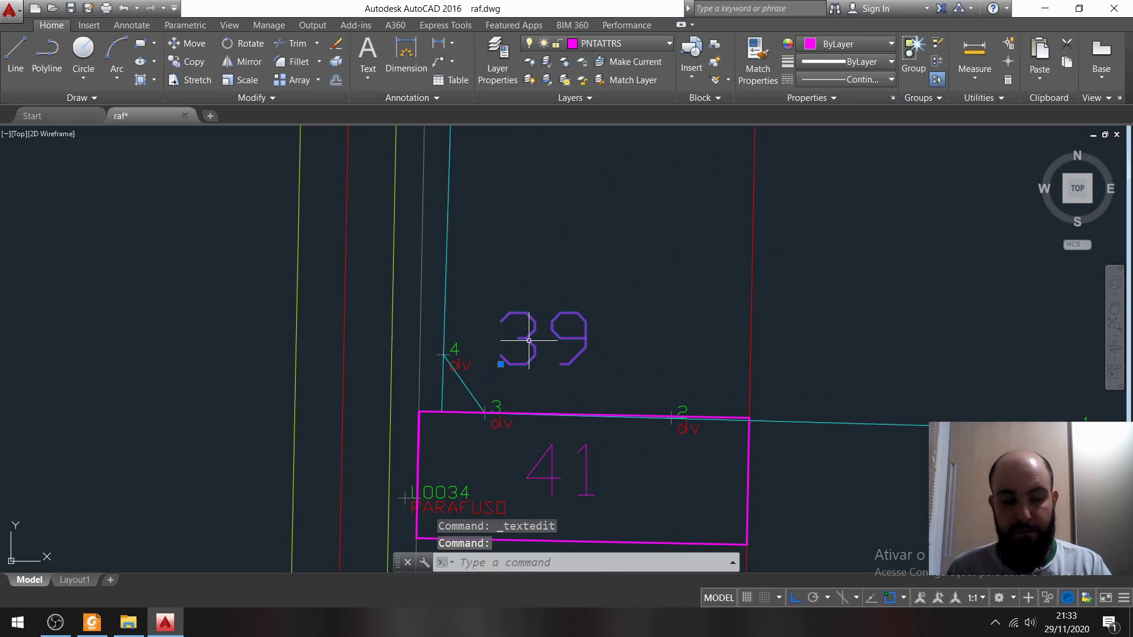
{"action": "key", "text": "ctrl+x"}
{"action": "key", "text": "ctrl+v"}
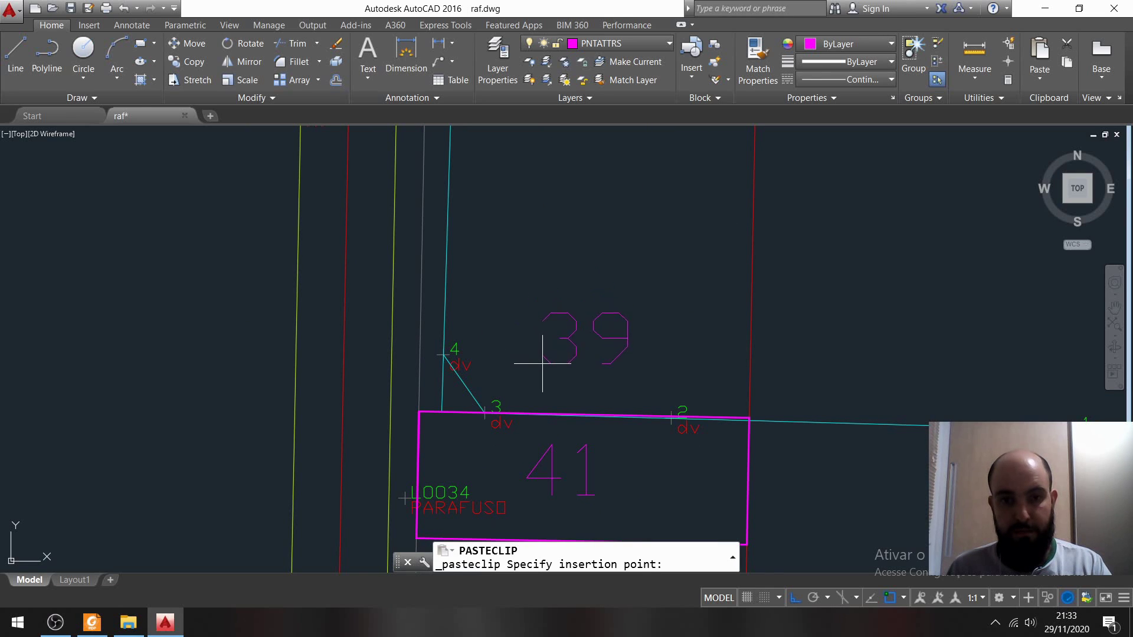
{"action": "left_click", "coordinate": [548, 367]}
Step: Cut the 41 label and paste it slightly farther southeast inside the outlined lot, beneath the 39 label
{"action": "left_click", "coordinate": [538, 462]}
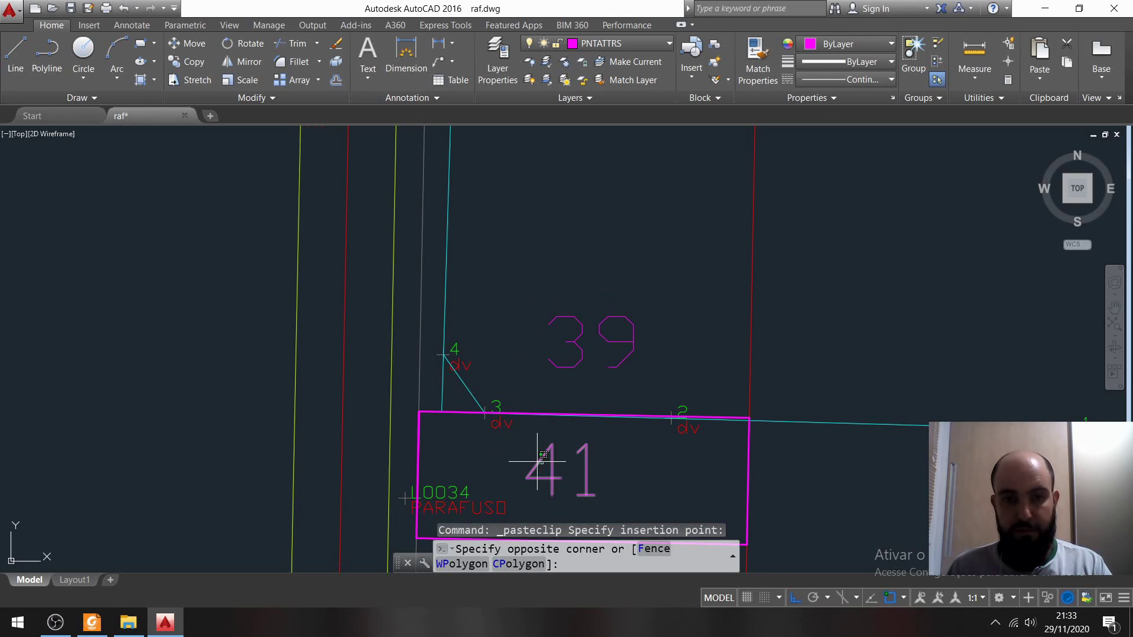
{"action": "left_click", "coordinate": [537, 461]}
{"action": "key", "text": "ctrl+x"}
{"action": "key", "text": "ctrl+v"}
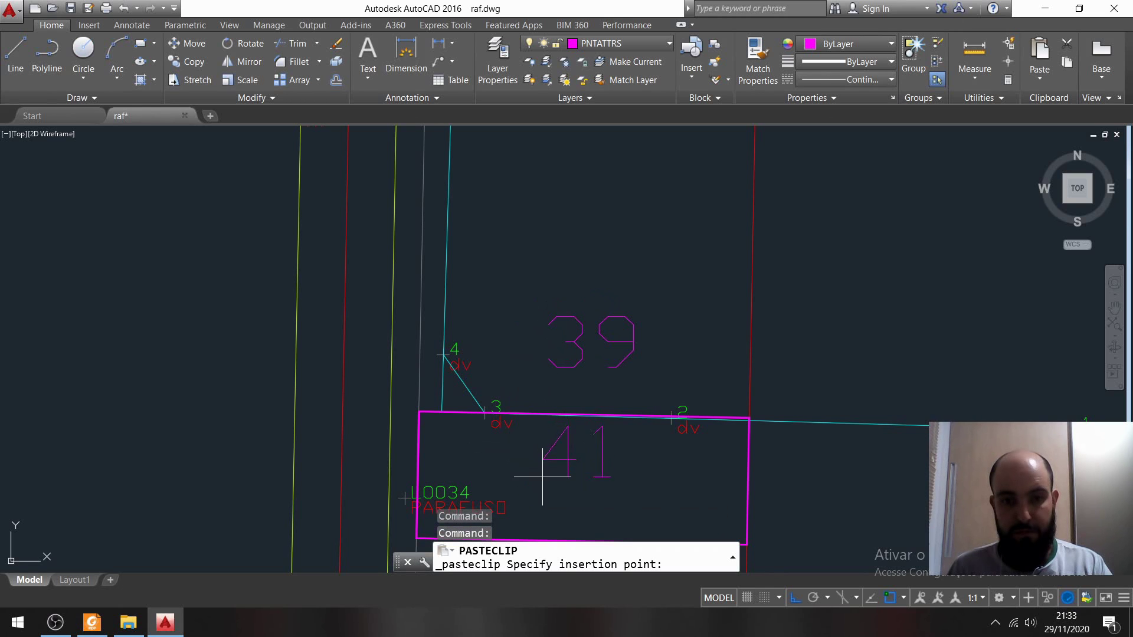
{"action": "left_click", "coordinate": [548, 511]}
Step: Save the drawing under the new name LOCACAO_LIMITES_IMOVEIS in the Limítes de imóveis folder as an AutoCAD 2013 drawing
{"action": "scroll", "coordinate": [643, 444], "scroll_direction": "down", "scroll_amount": 4}
{"action": "middle_click_drag", "start_coordinate": [645, 445], "coordinate": [645, 293]}
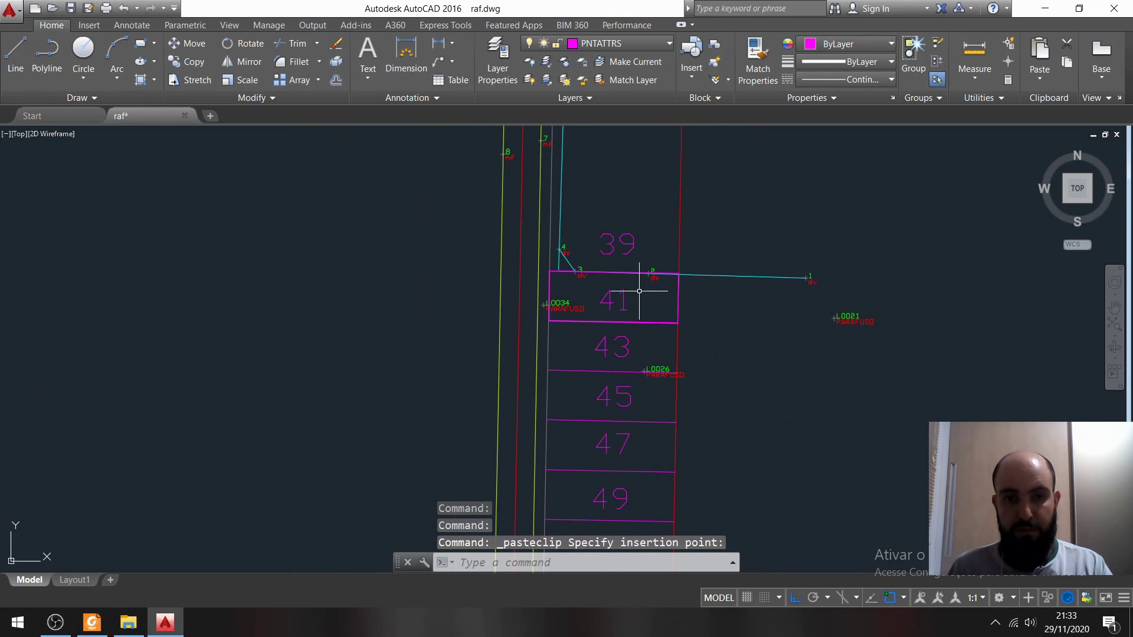
{"action": "mouse_move", "coordinate": [635, 355]}
{"action": "middle_mouse_down"}
{"action": "mouse_move", "coordinate": [596, 278]}
{"action": "mouse_move", "coordinate": [602, 324]}
{"action": "middle_mouse_up"}
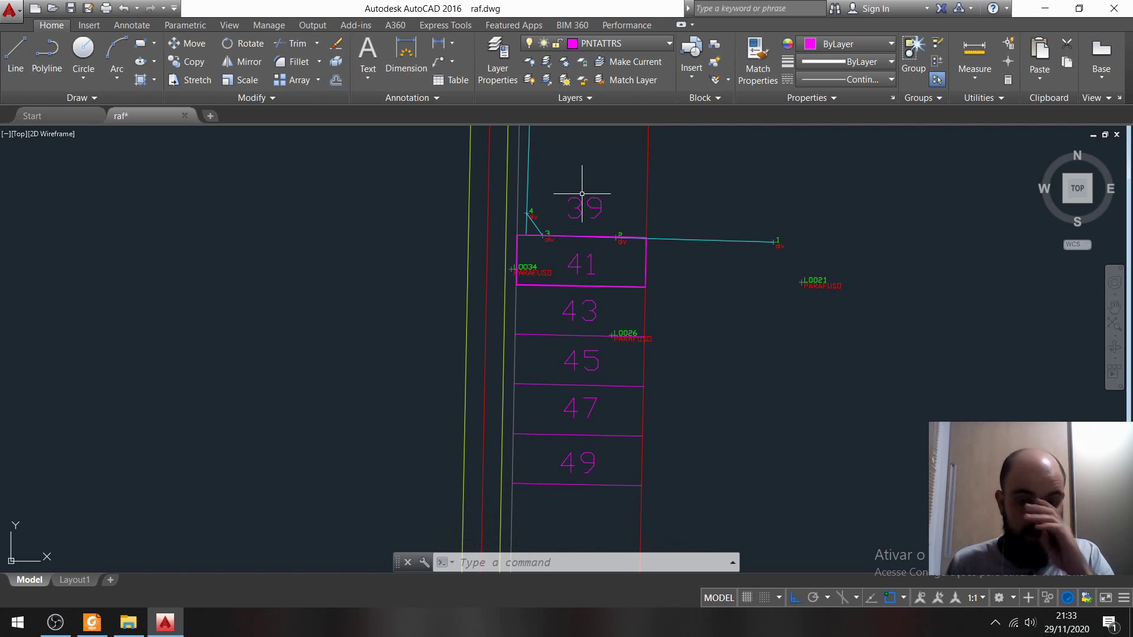
{"action": "left_click", "coordinate": [12, 12]}
{"action": "key", "text": "Escape"}
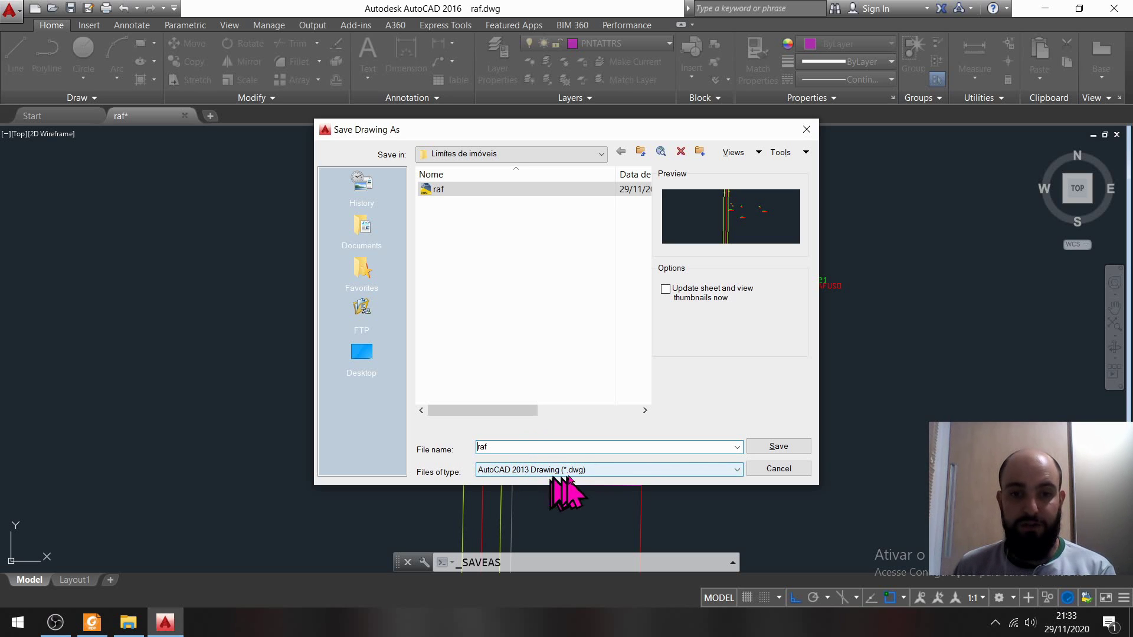
{"action": "left_click", "coordinate": [515, 342]}
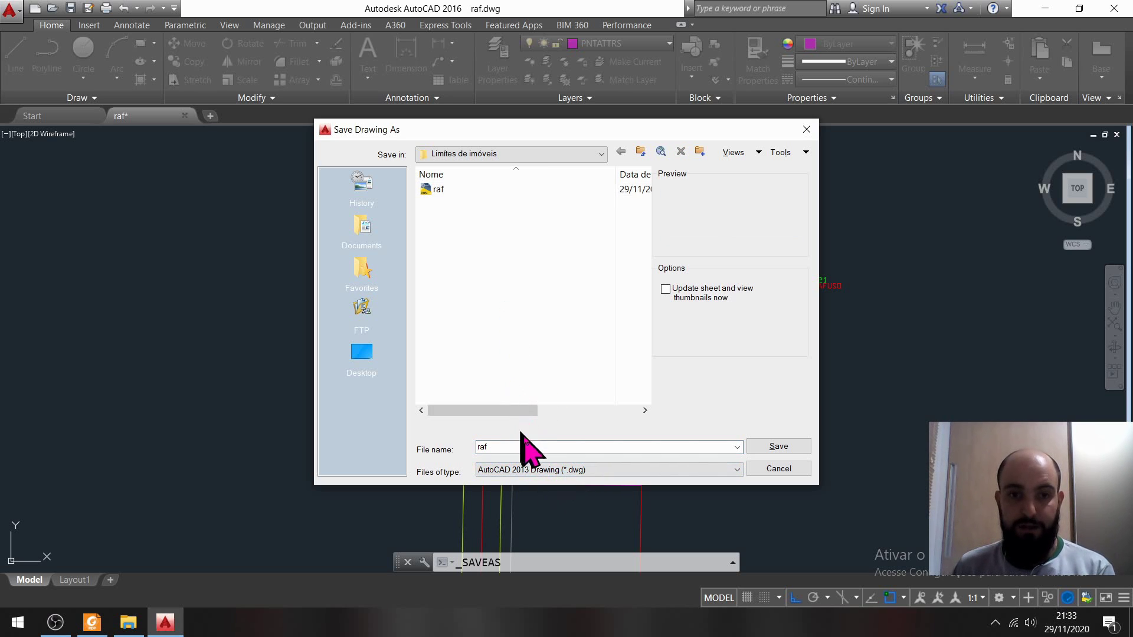
{"action": "left_click", "coordinate": [522, 447]}
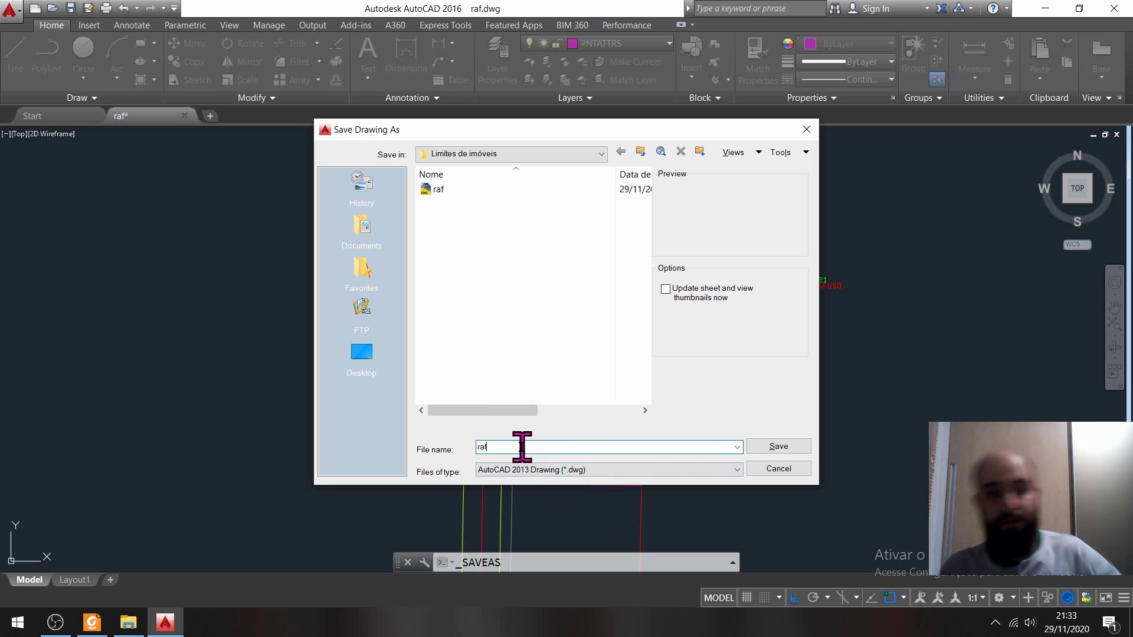
{"action": "left_click_drag", "start_coordinate": [522, 446], "coordinate": [432, 420]}
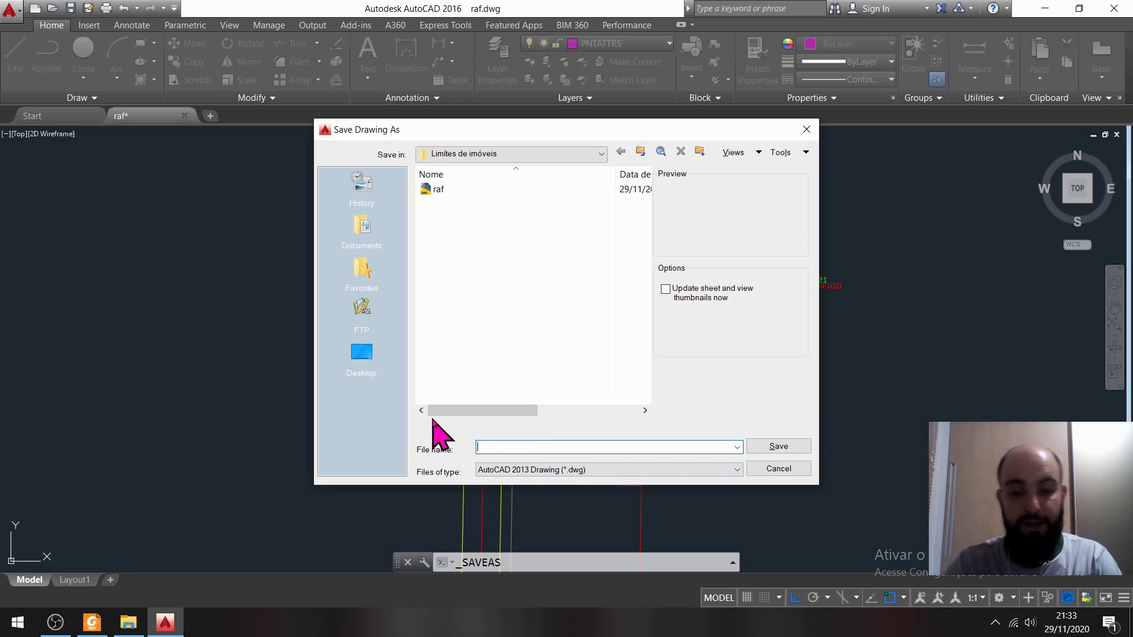
{"action": "type", "text": "LOCACAO_LIMITES_IMOVEIS"}
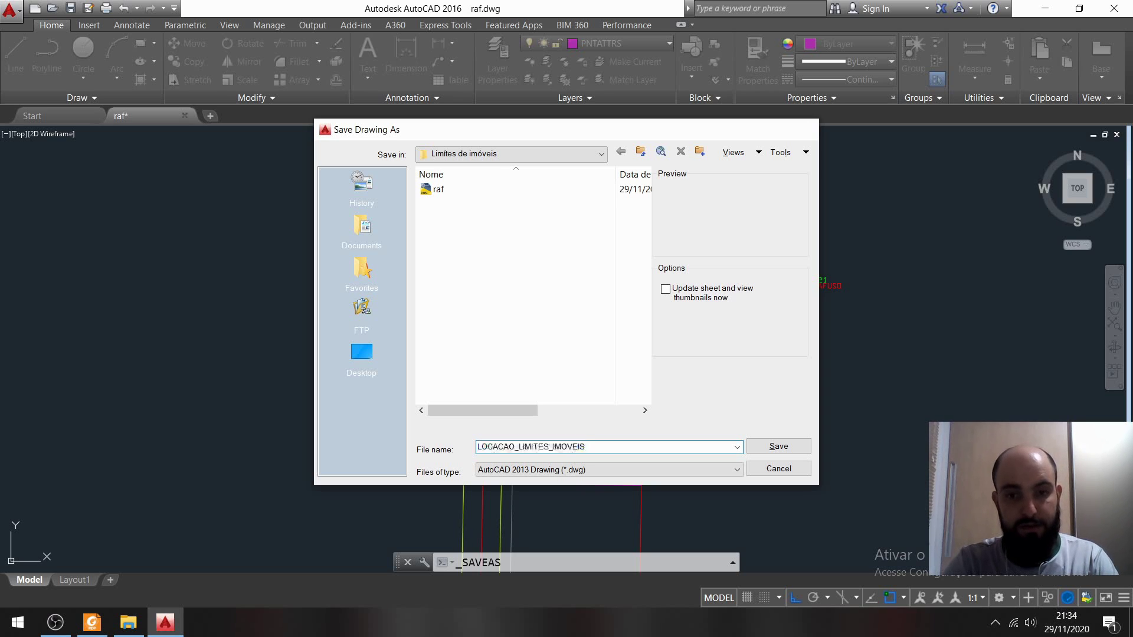
{"action": "key", "text": "Return"}
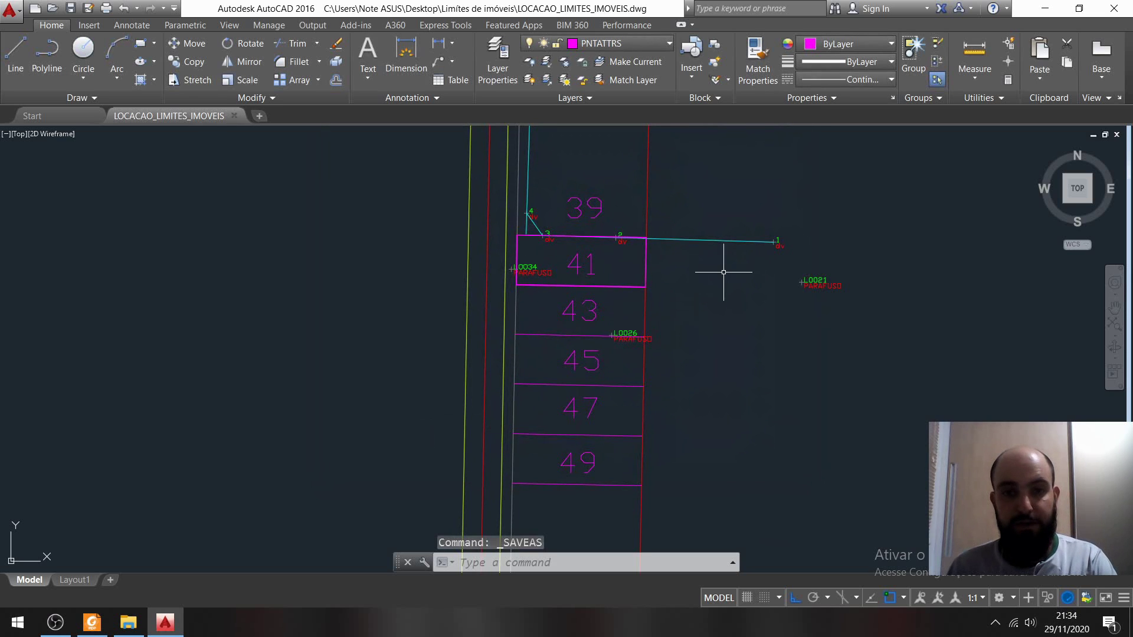
Step: Save a copy of the drawing as LOCACAO_LIMITES_IMOVEIS in AutoCAD R12/LT2 DXF format in the Limítes de imóveis folder
{"action": "left_click", "coordinate": [8, 9]}
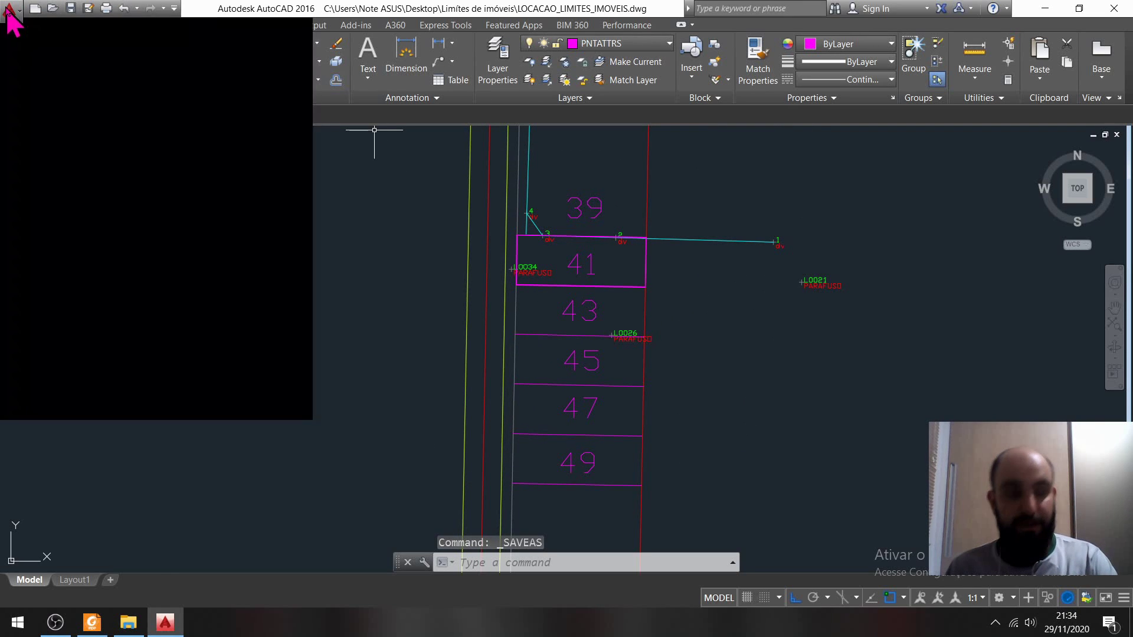
{"action": "left_click", "coordinate": [63, 184]}
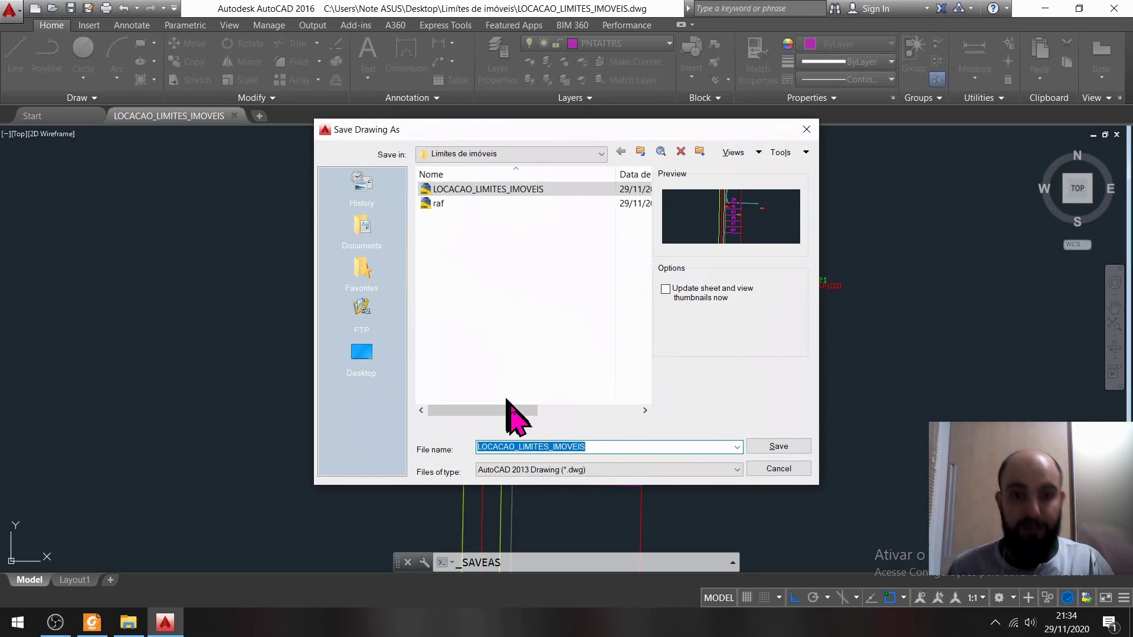
{"action": "left_click_drag", "start_coordinate": [510, 411], "coordinate": [468, 330]}
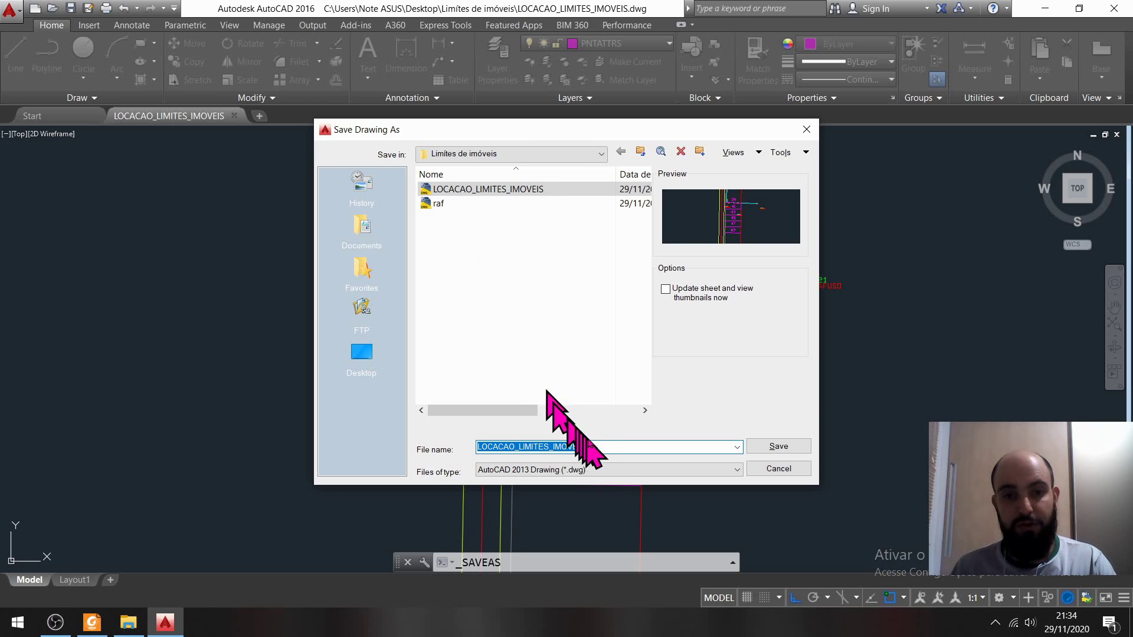
{"action": "left_click", "coordinate": [551, 470]}
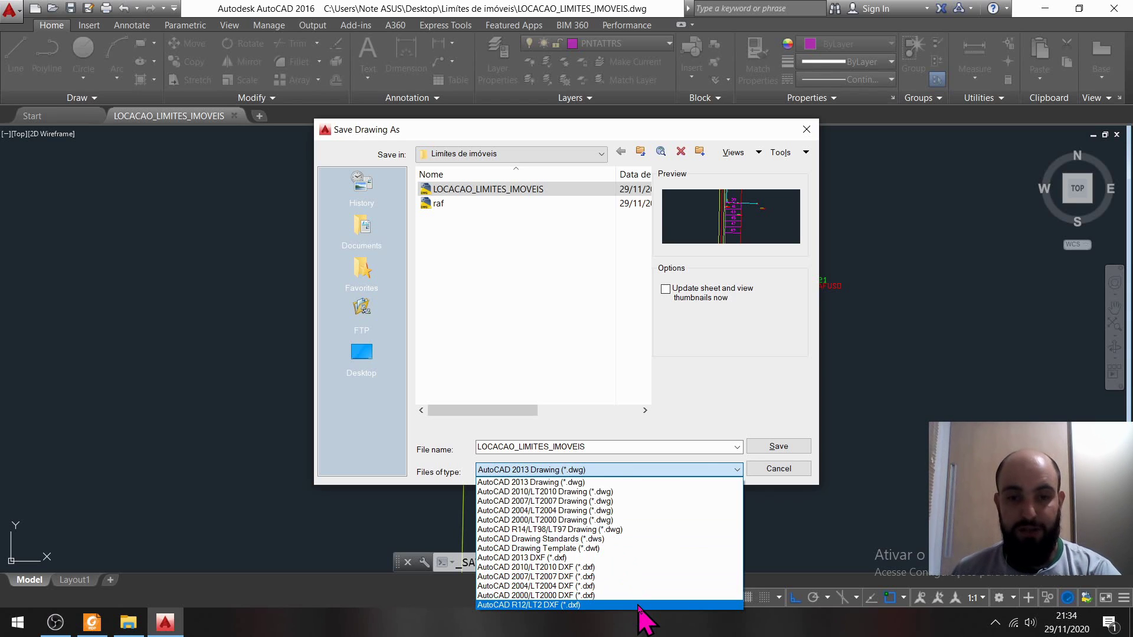
{"action": "left_click", "coordinate": [573, 605]}
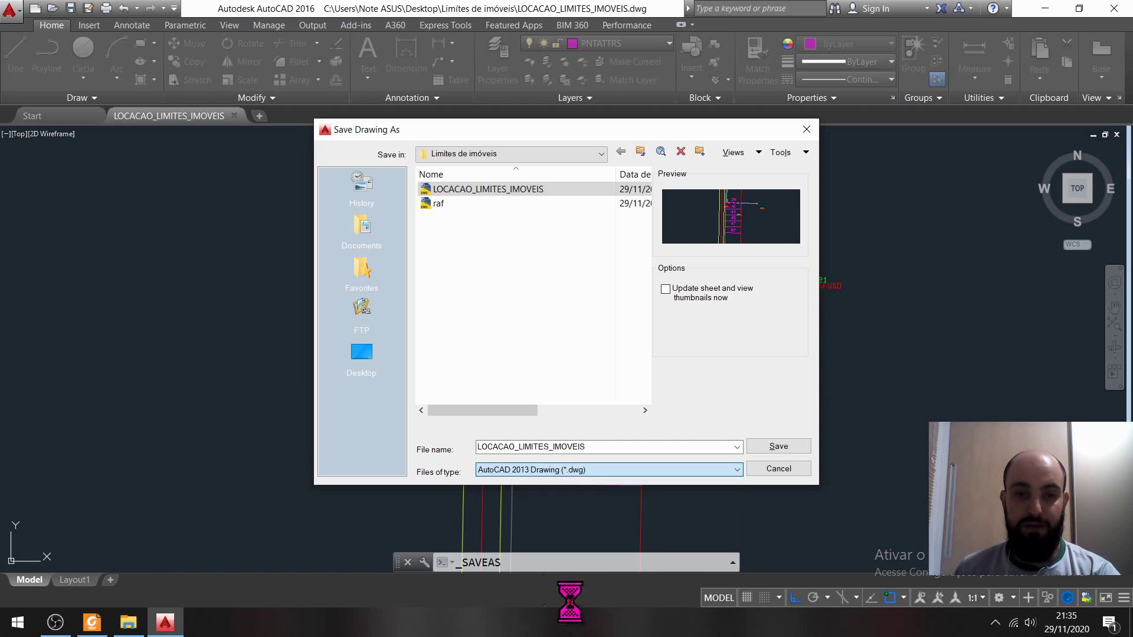
{"action": "left_click", "coordinate": [767, 450]}
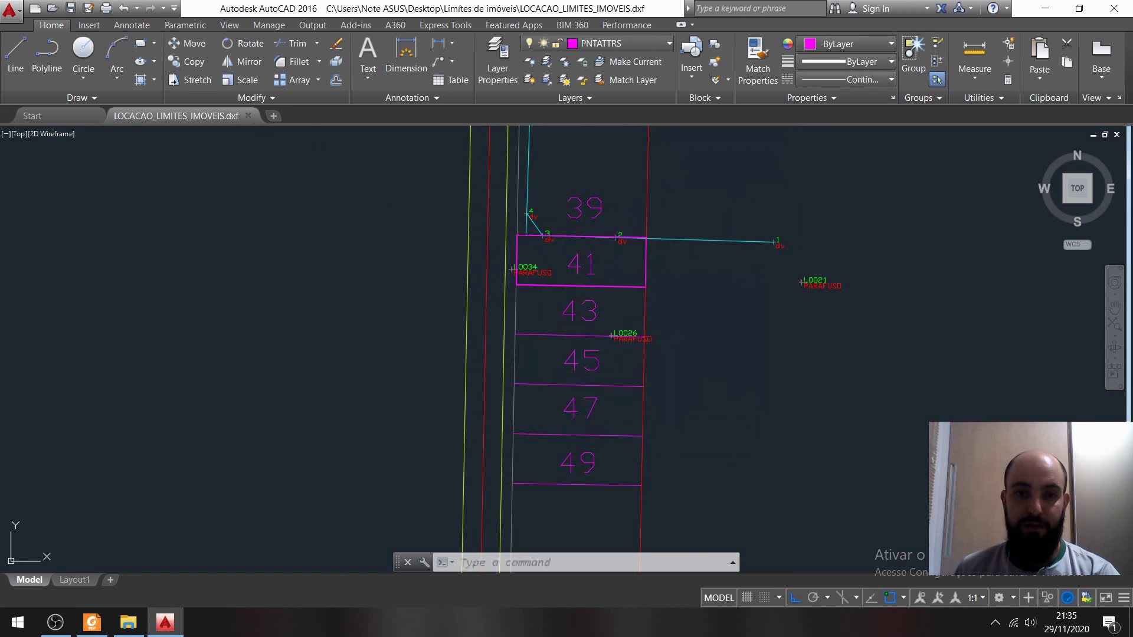
{"action": "mouse_move", "coordinate": [733, 341]}
{"action": "middle_mouse_down"}
{"action": "mouse_move", "coordinate": [693, 362]}
{"action": "mouse_move", "coordinate": [677, 222]}
{"action": "middle_mouse_up"}
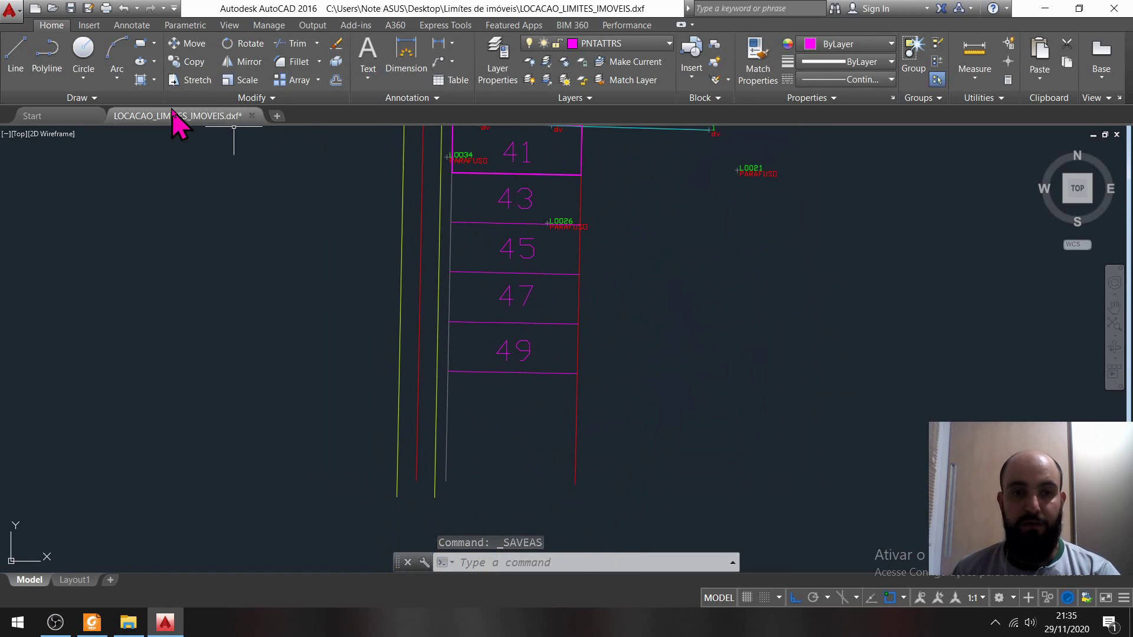
{"action": "mouse_move", "coordinate": [211, 112]}
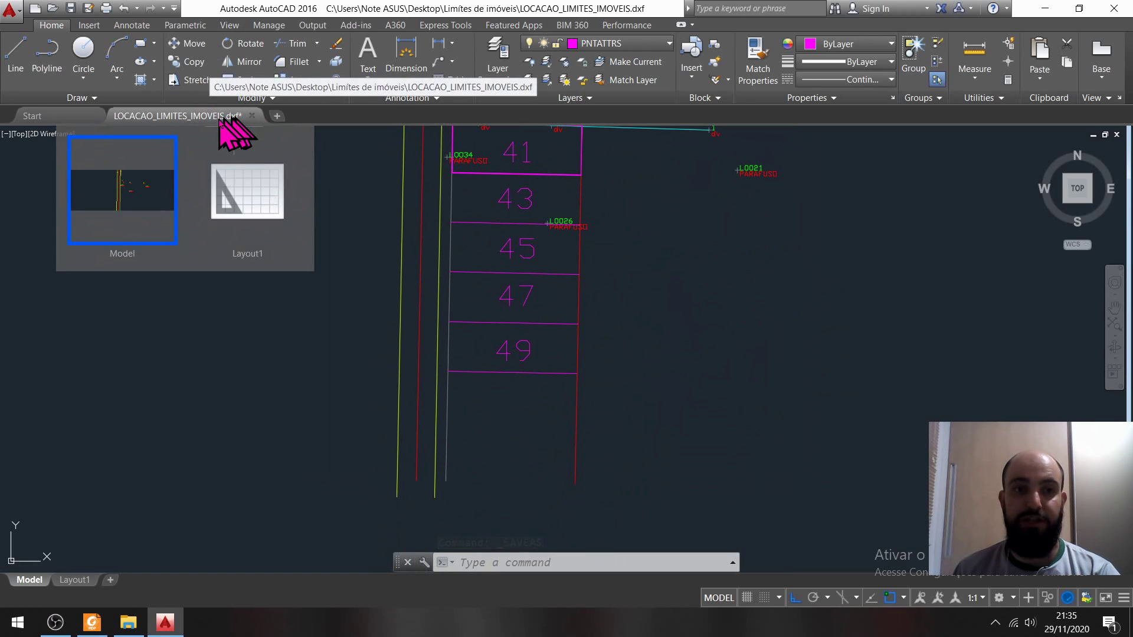
{"action": "middle_click_drag", "start_coordinate": [671, 254], "coordinate": [671, 380]}
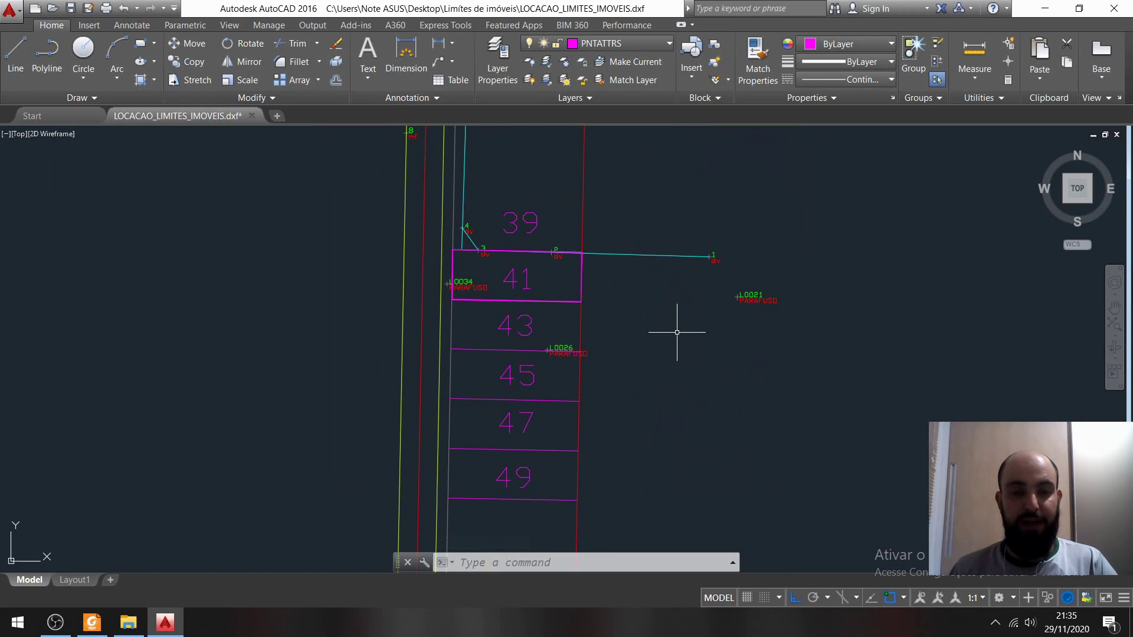
{"action": "middle_click_drag", "start_coordinate": [678, 329], "coordinate": [711, 306]}
Step: Quit AutoCAD, saving the changes to LOCACAO_LIMITES_IMOVEIS.dxf and keeping the R12 DXF format instead of AutoCAD 2013 Drawing
{"action": "left_click", "coordinate": [1114, 8]}
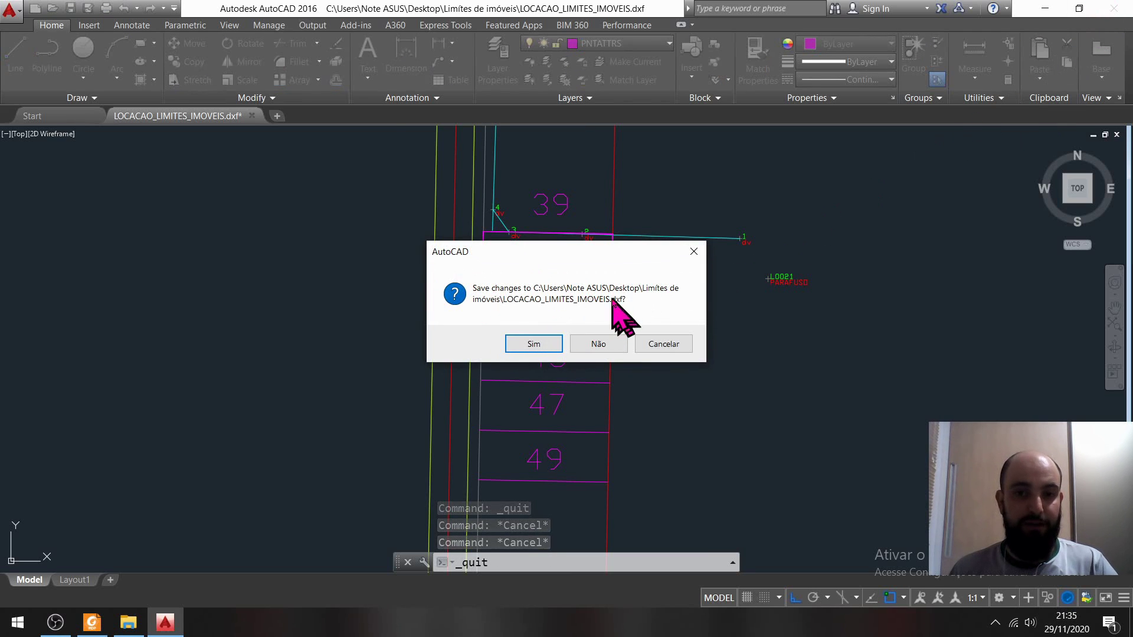
{"action": "left_click", "coordinate": [543, 344]}
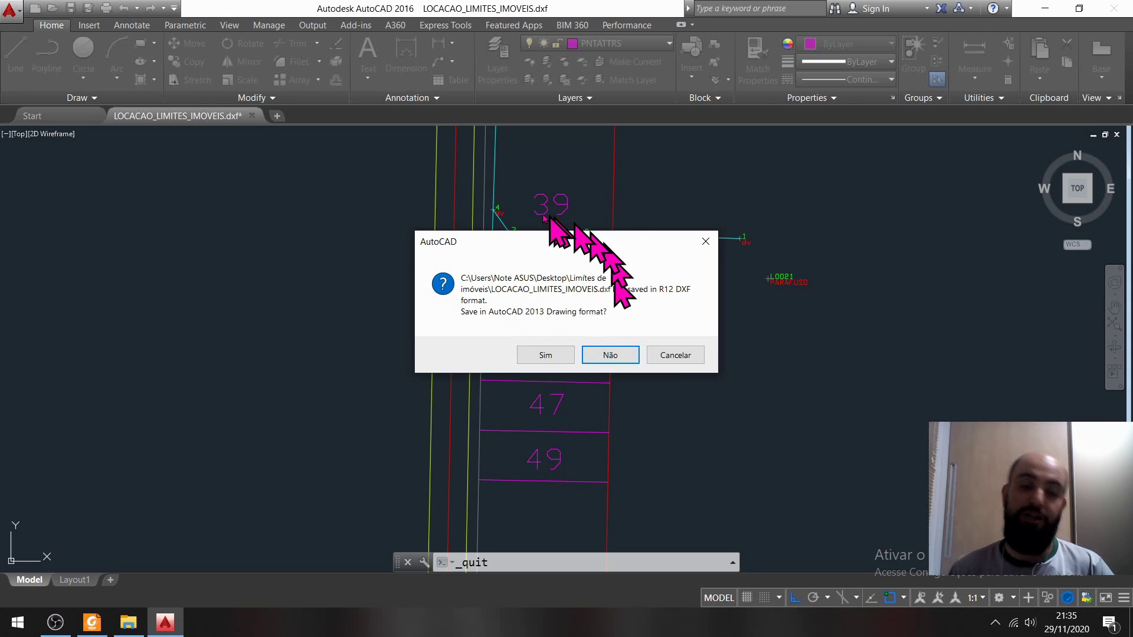
{"action": "left_click", "coordinate": [613, 360]}
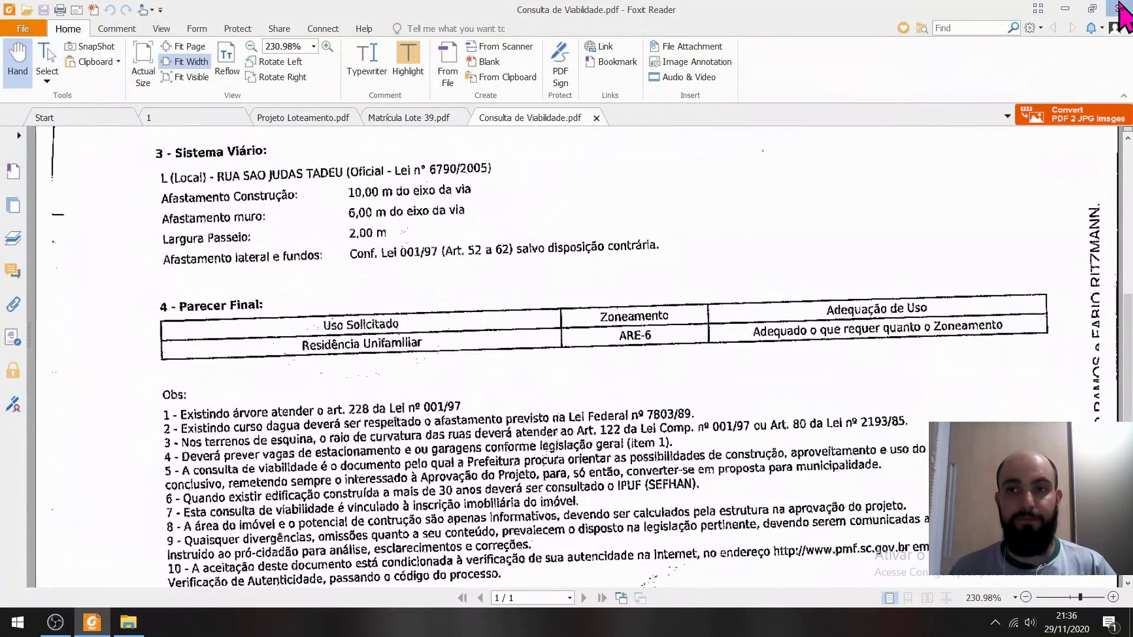
{"action": "scroll", "coordinate": [526, 416], "scroll_direction": "up", "scroll_amount": 10}
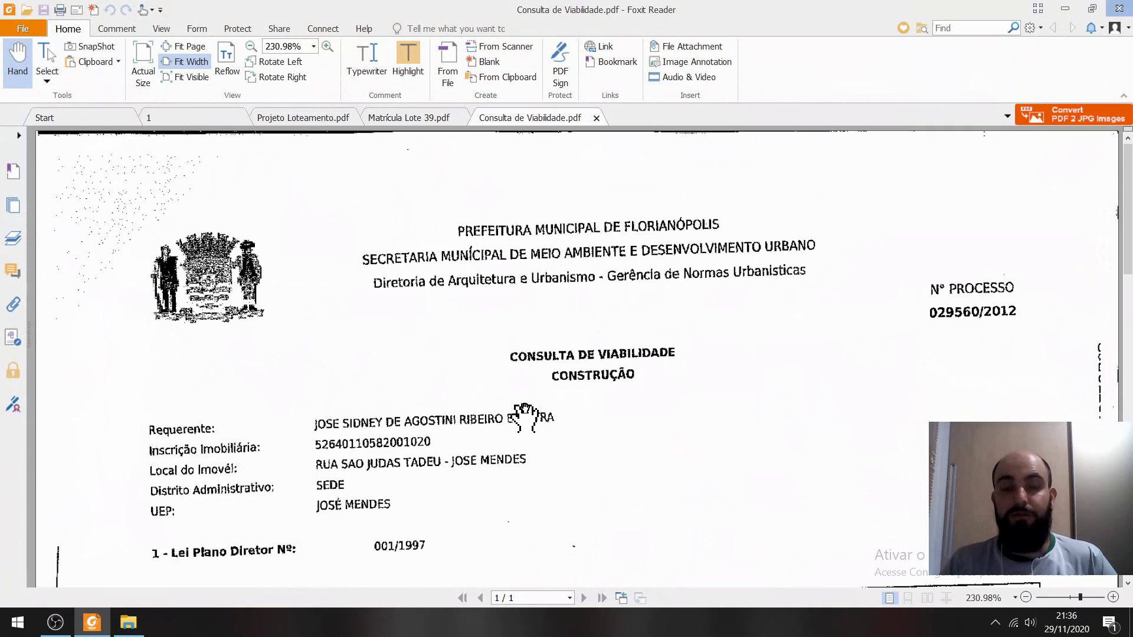